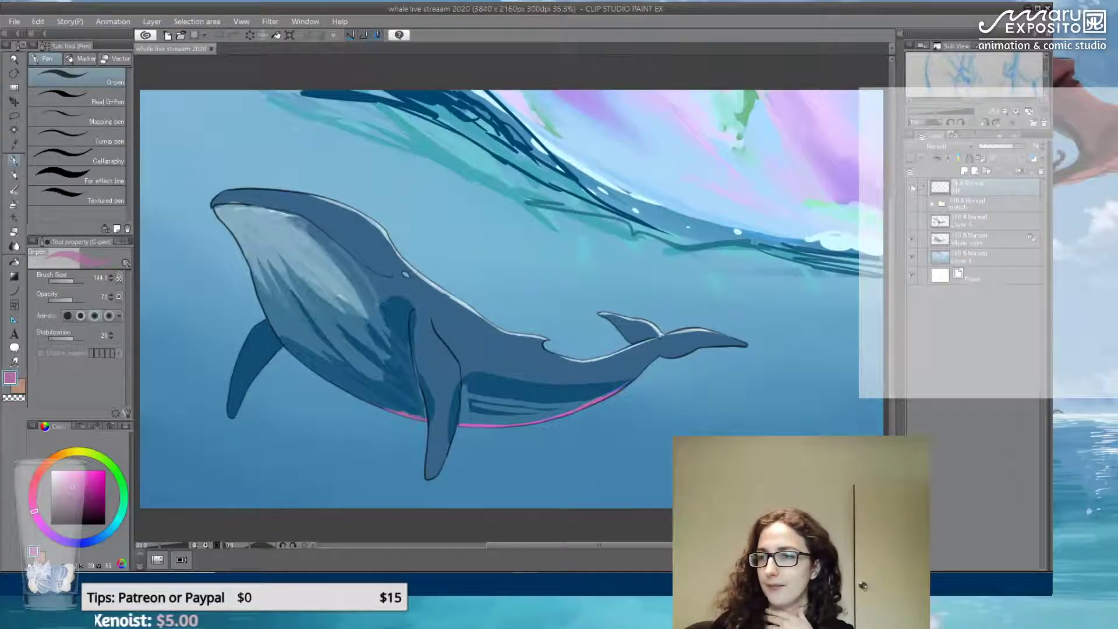
Hide and show the line art layer repeatedly to compare the whale with and without its outlines
{"action": "left_click", "coordinate": [913, 187]}
{"action": "left_click", "coordinate": [913, 187]}
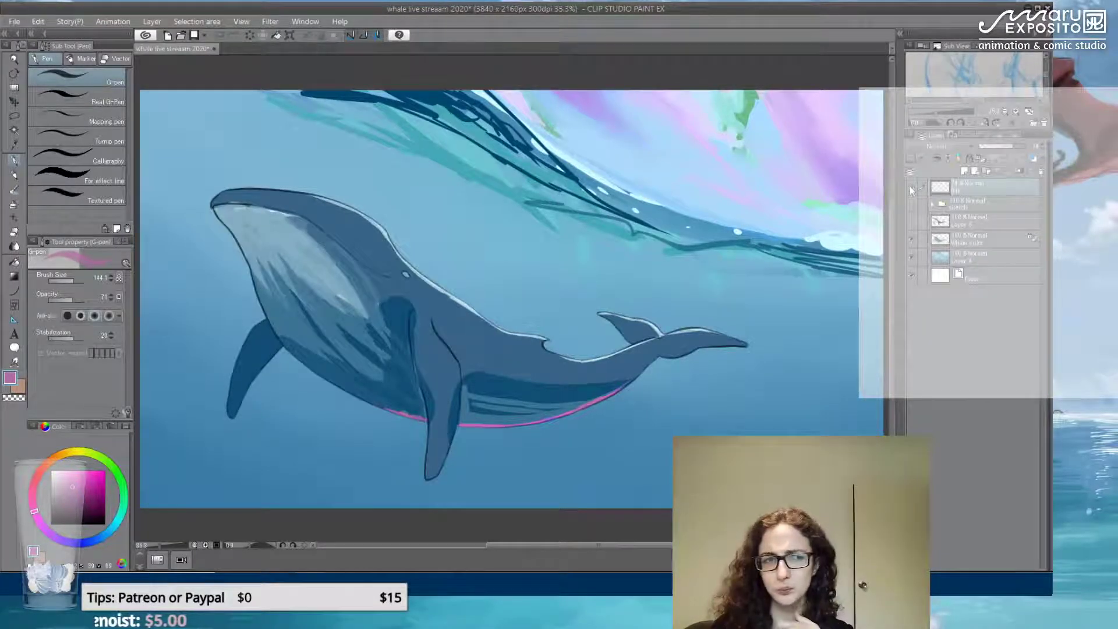
{"action": "left_click", "coordinate": [913, 187]}
{"action": "left_click", "coordinate": [913, 187]}
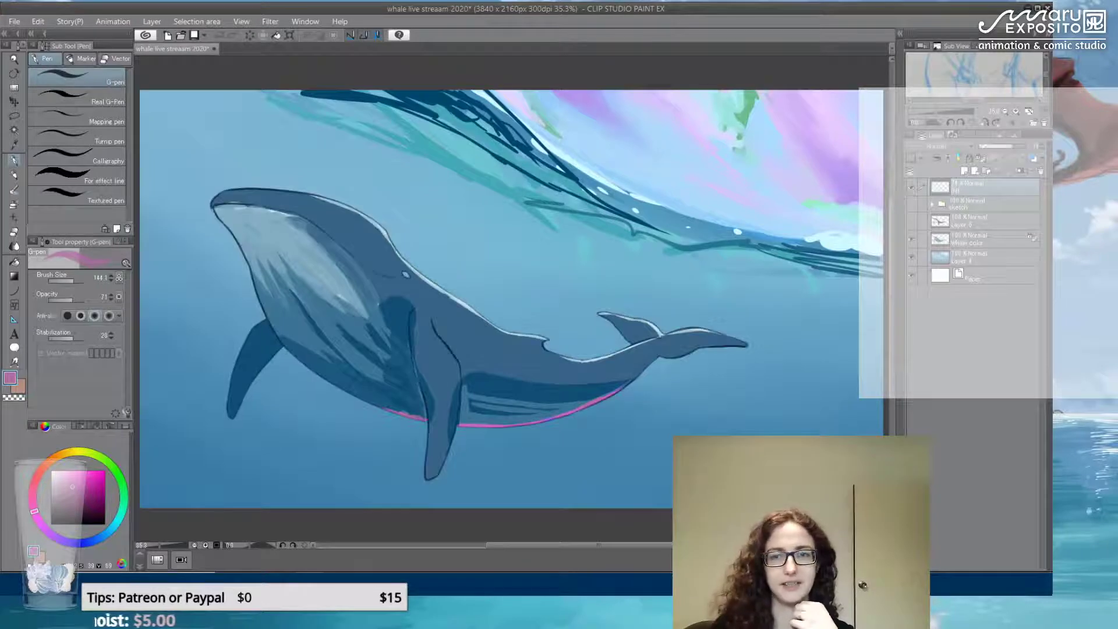
{"action": "left_click", "coordinate": [913, 188]}
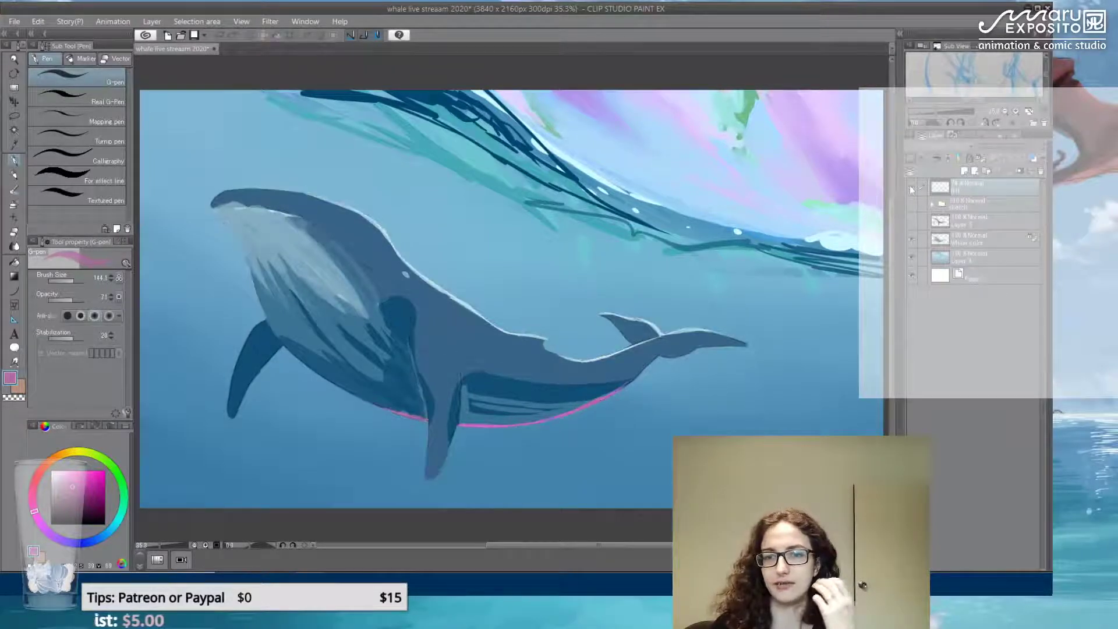
{"action": "left_click", "coordinate": [913, 187]}
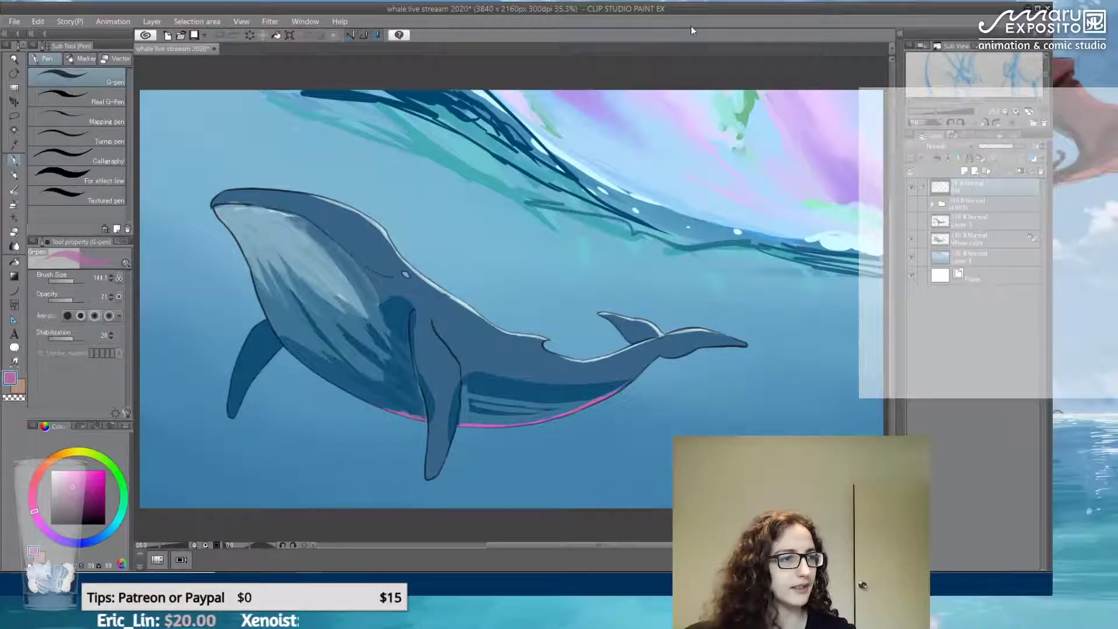
Select the background painting layer and toggle the whale colour and background layers to compare the picture without each
{"action": "left_click", "coordinate": [984, 254]}
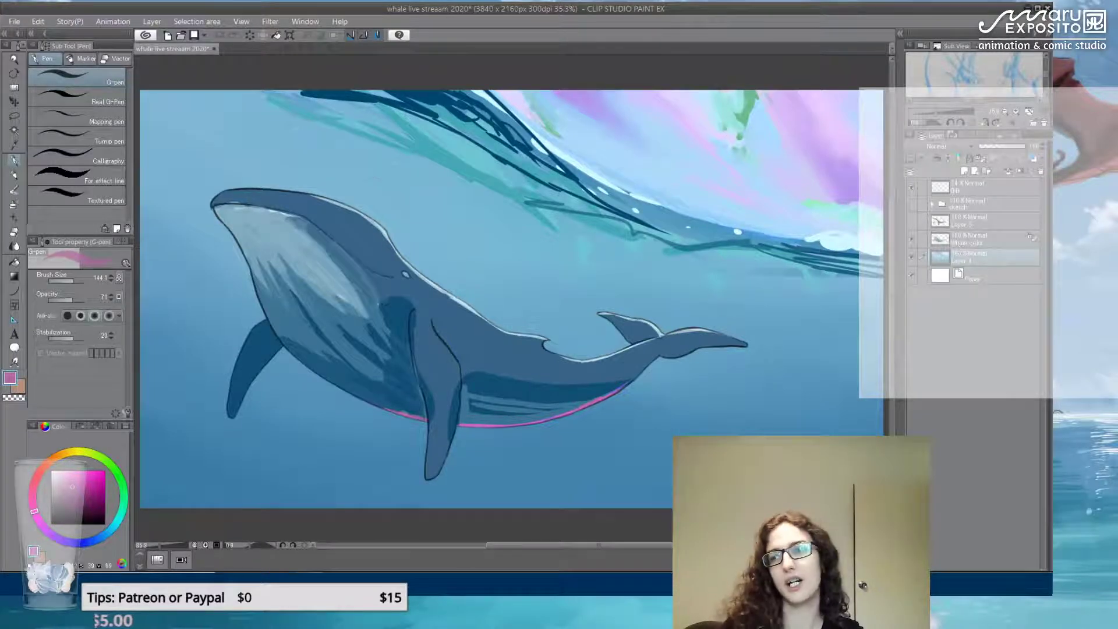
{"action": "left_click", "coordinate": [912, 240]}
{"action": "left_click", "coordinate": [913, 241]}
{"action": "left_click", "coordinate": [911, 259]}
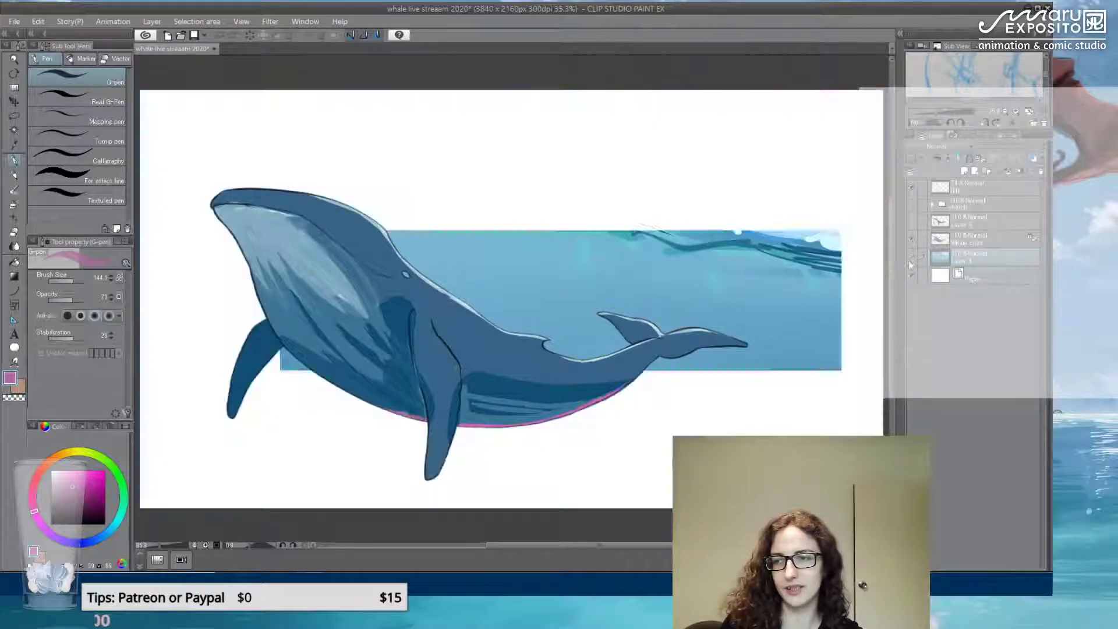
{"action": "left_click", "coordinate": [911, 259]}
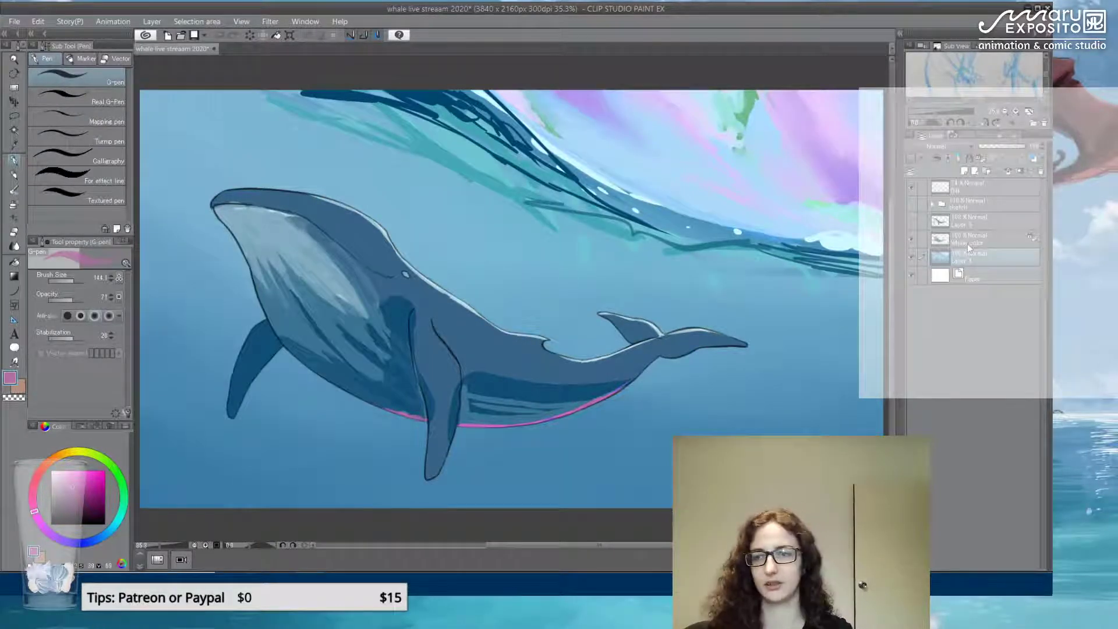
Desaturate the background painting layer to greyscale with a saturation of -100
{"action": "key", "text": "ctrl+u"}
{"action": "left_click_drag", "start_coordinate": [820, 218], "coordinate": [780, 220]}
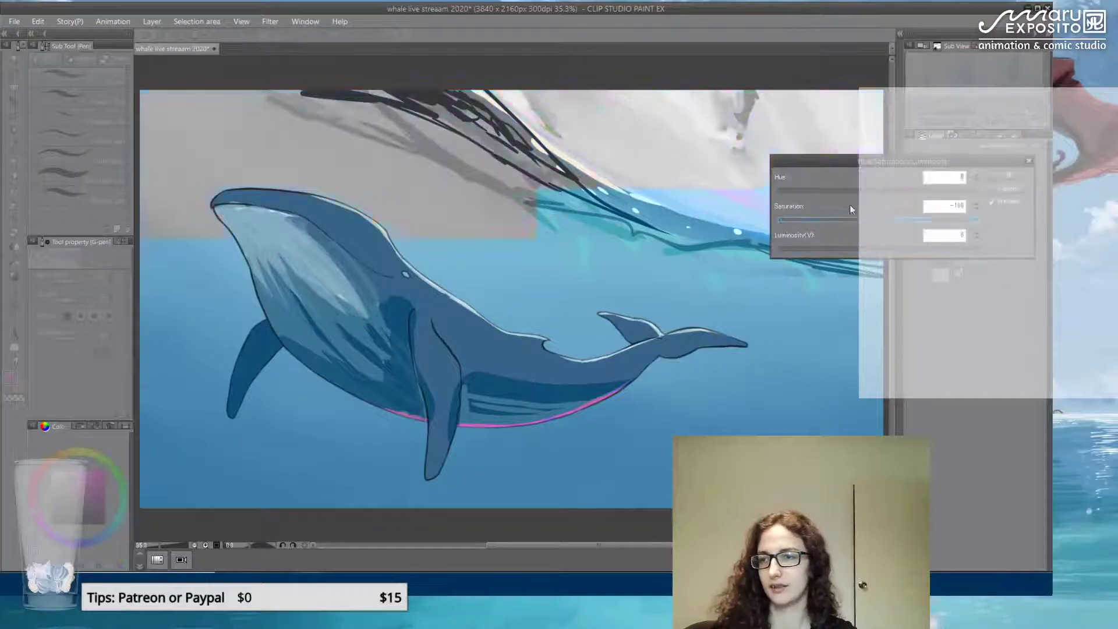
{"action": "left_click", "coordinate": [1001, 173]}
{"action": "left_click", "coordinate": [975, 244]}
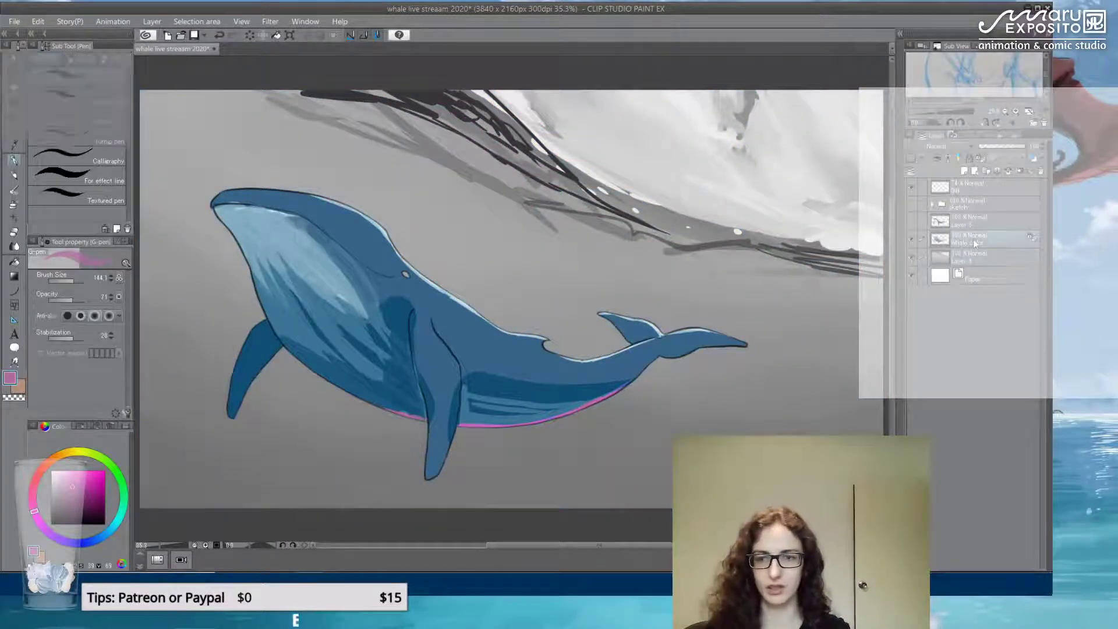
{"action": "key", "text": "ctrl+u"}
{"action": "left_click_drag", "start_coordinate": [880, 251], "coordinate": [780, 255]}
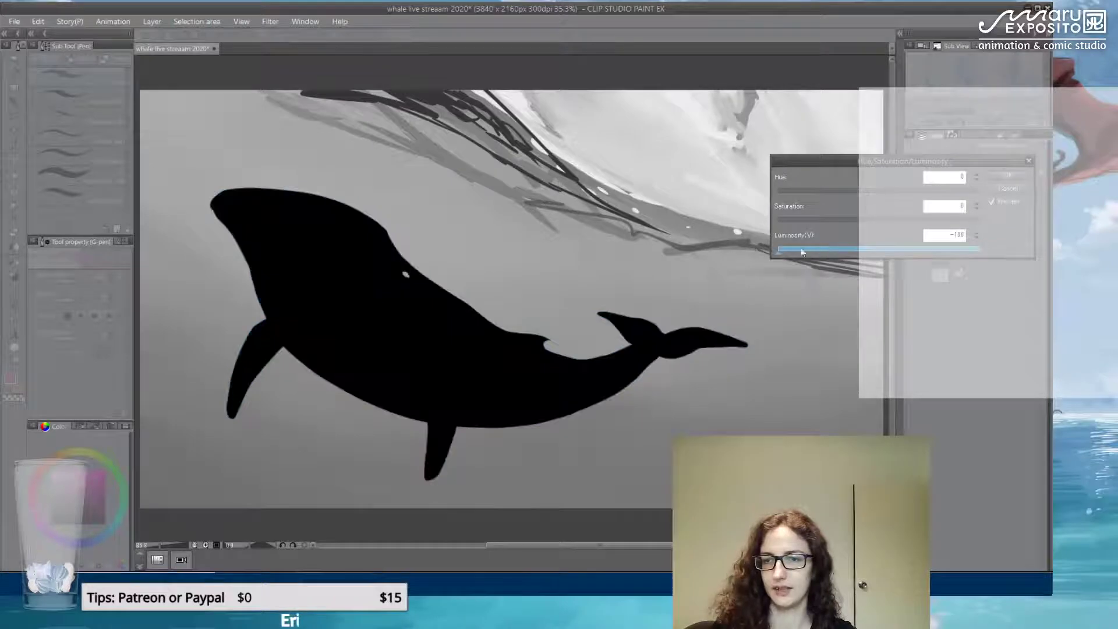
{"action": "left_click", "coordinate": [1008, 189]}
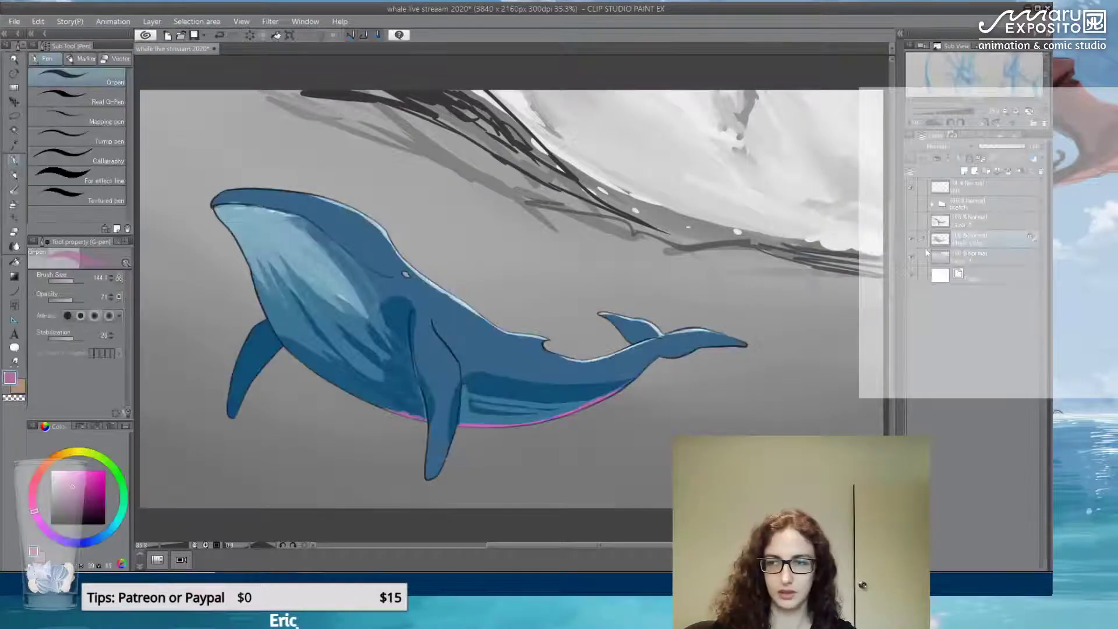
Desaturate the whale colour layer completely so the whole painting can be judged in greyscale
{"action": "key", "text": "ctrl+u"}
{"action": "left_click_drag", "start_coordinate": [838, 227], "coordinate": [763, 222]}
{"action": "left_click", "coordinate": [1010, 176]}
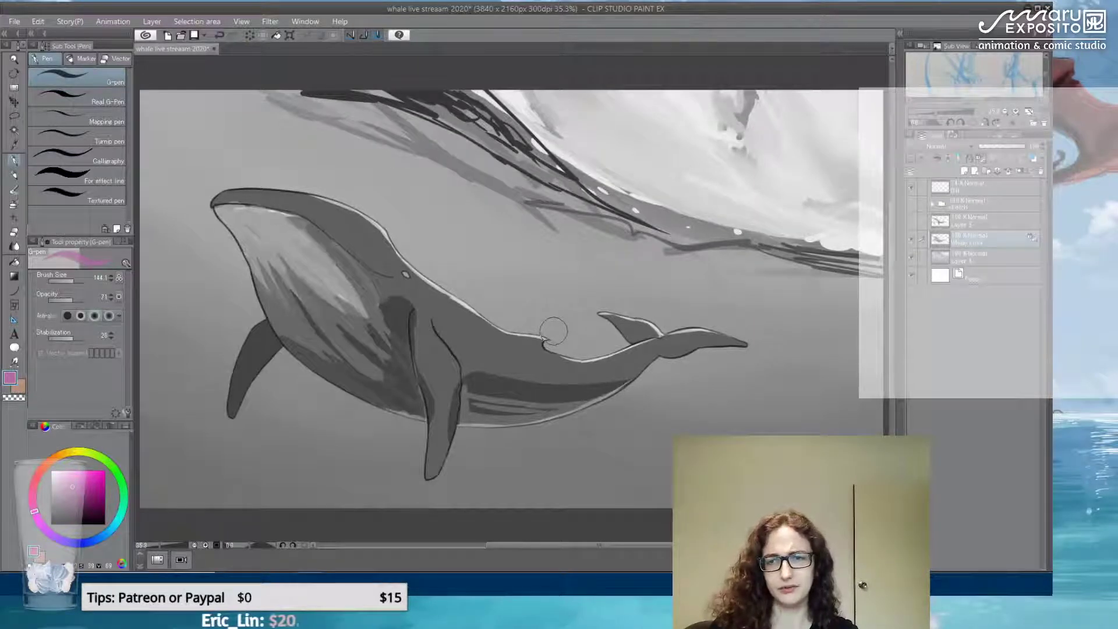
{"action": "left_click", "coordinate": [969, 263]}
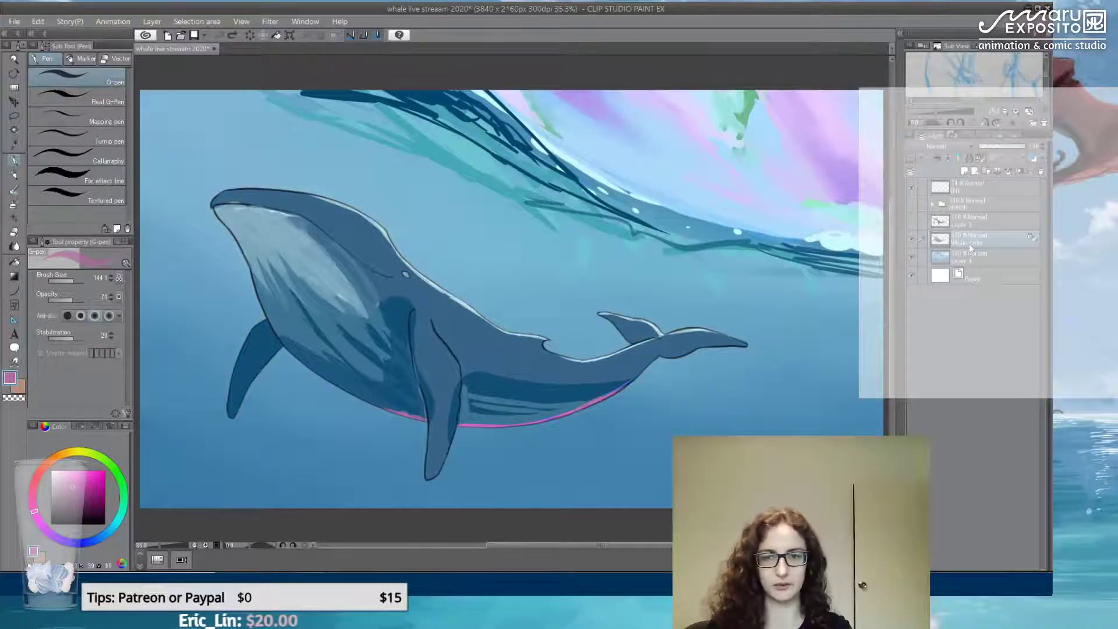
{"action": "key", "text": "ctrl+u"}
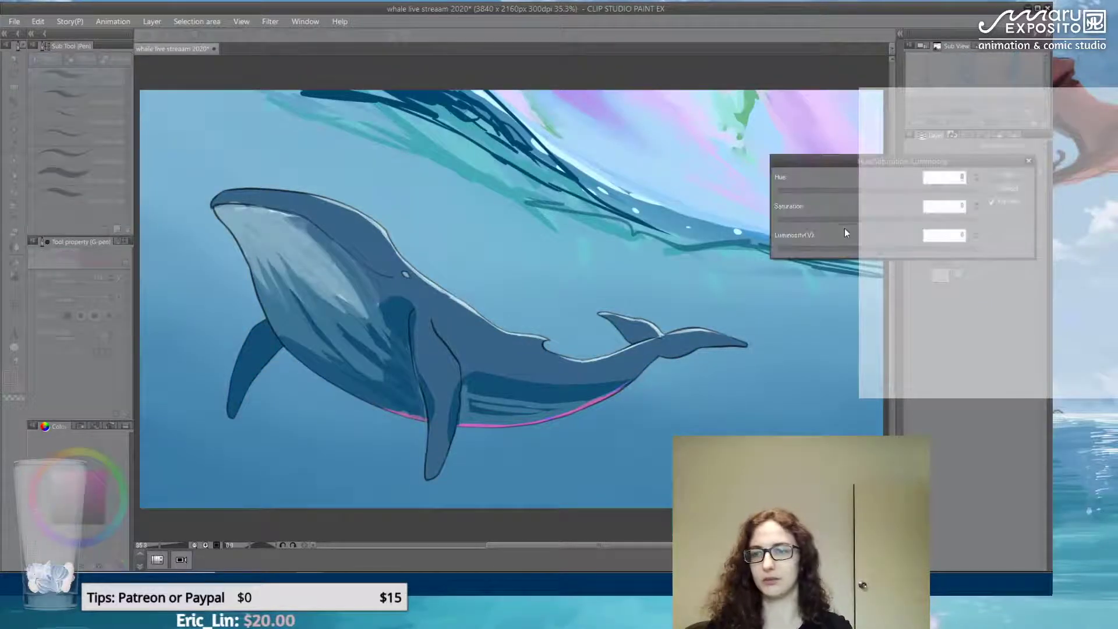
{"action": "left_click", "coordinate": [998, 191]}
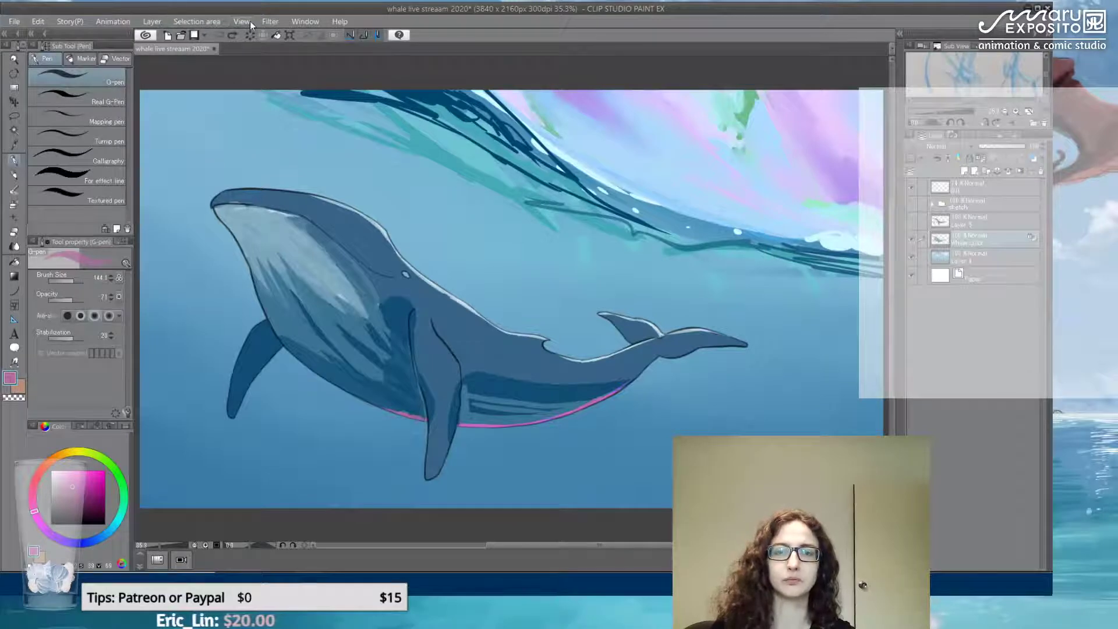
Try raising the whale colour layer's contrast to 14 with the Brightness/Contrast correction
{"action": "left_click", "coordinate": [268, 23]}
{"action": "mouse_move", "coordinate": [305, 51]}
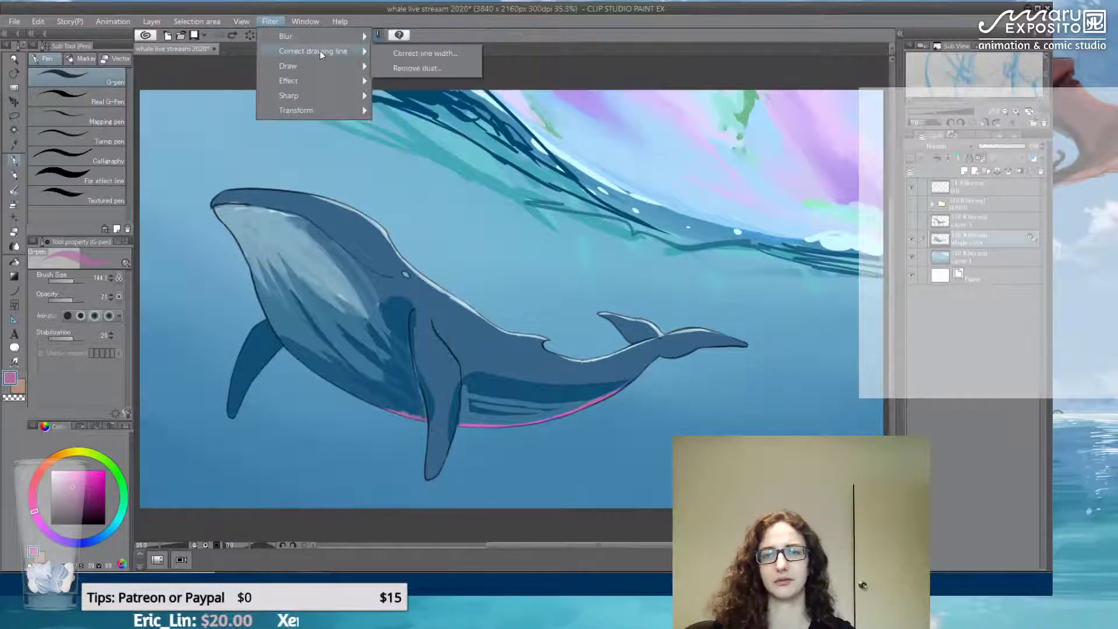
{"action": "mouse_move", "coordinate": [323, 73]}
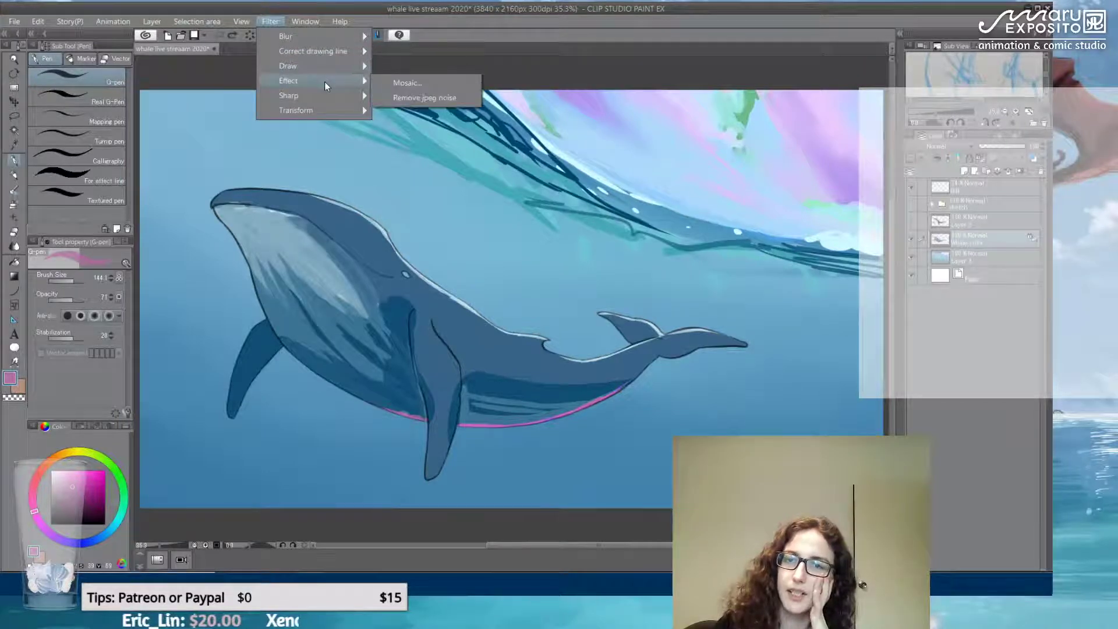
{"action": "mouse_move", "coordinate": [36, 20]}
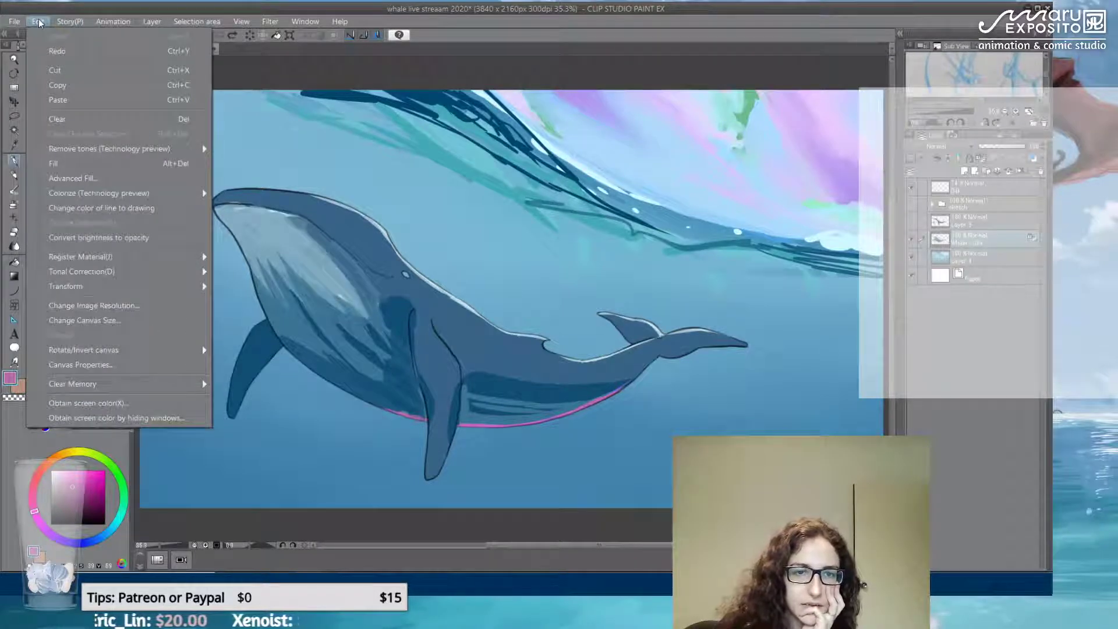
{"action": "mouse_move", "coordinate": [165, 273]}
{"action": "left_click", "coordinate": [244, 277]}
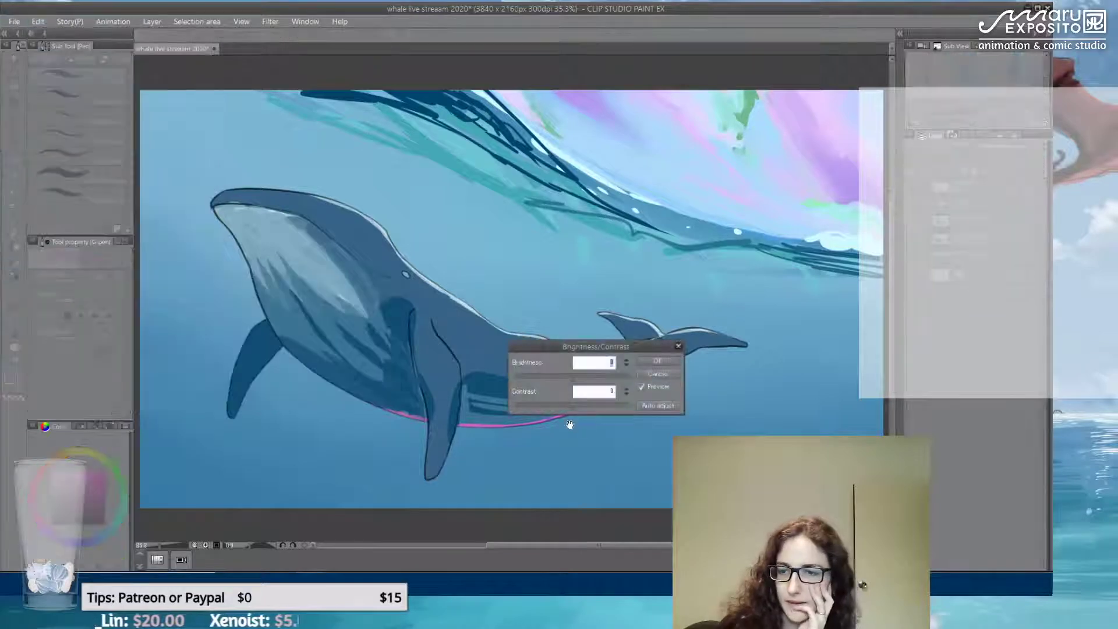
{"action": "left_click", "coordinate": [581, 406]}
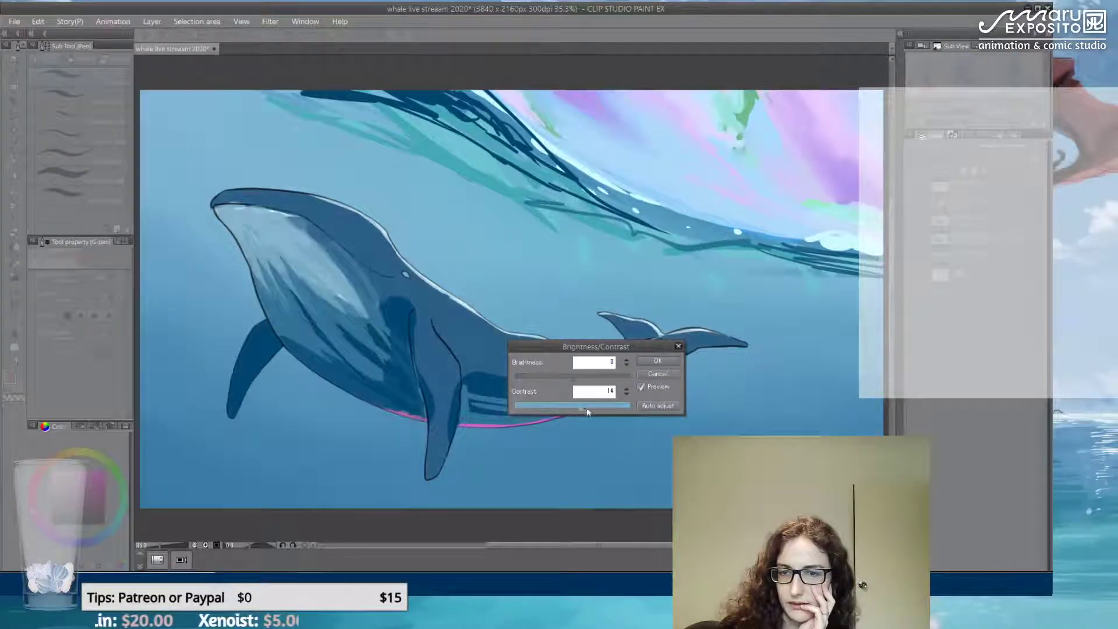
{"action": "left_click", "coordinate": [664, 375]}
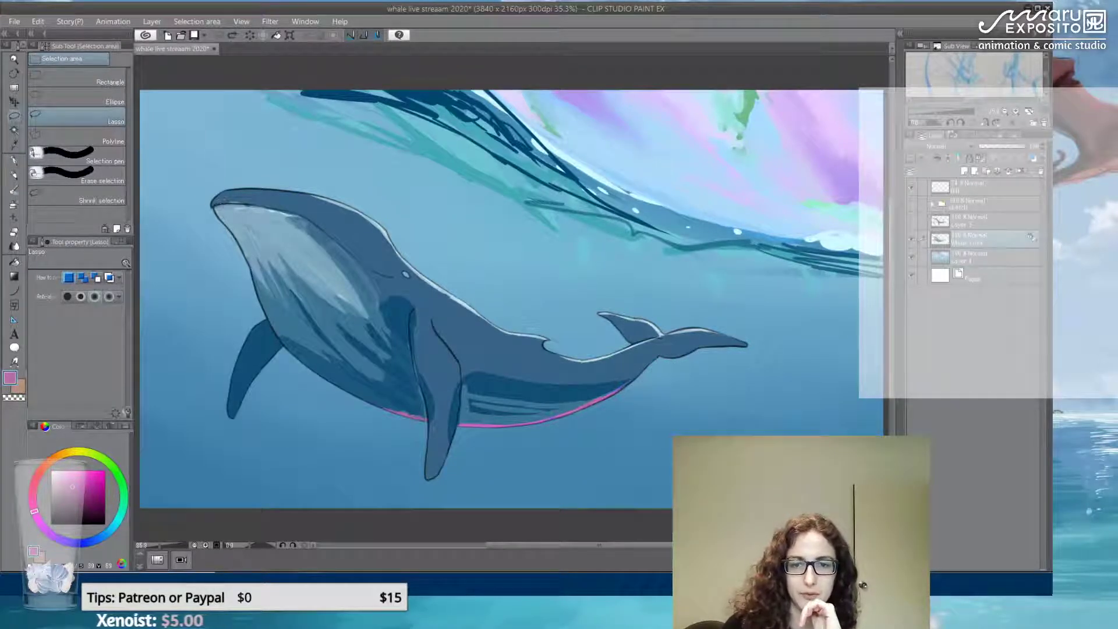
Lasso the whale's underside from throat to tail around the front fin, lower its luminosity to -26, and deselect
{"action": "mouse_move", "coordinate": [379, 303]}
{"action": "left_mouse_down"}
{"action": "mouse_move", "coordinate": [416, 327]}
{"action": "mouse_move", "coordinate": [431, 420]}
{"action": "mouse_move", "coordinate": [458, 431]}
{"action": "mouse_move", "coordinate": [460, 367]}
{"action": "left_mouse_up"}
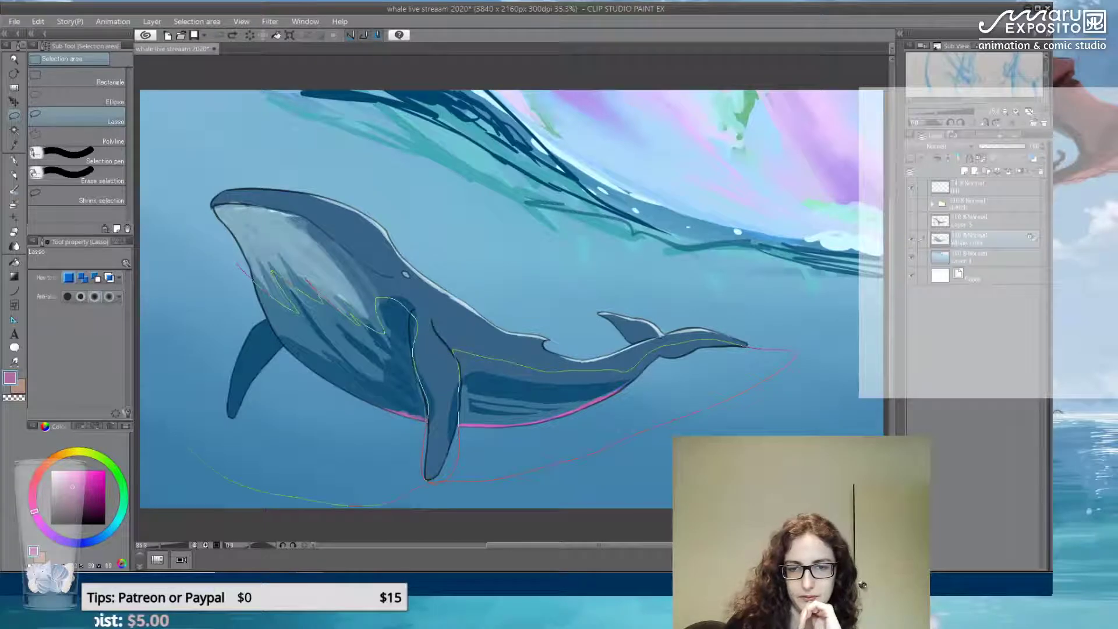
{"action": "left_click_drag", "start_coordinate": [224, 477], "coordinate": [180, 315]}
{"action": "key", "text": "ctrl+u"}
{"action": "left_click_drag", "start_coordinate": [821, 256], "coordinate": [854, 251]}
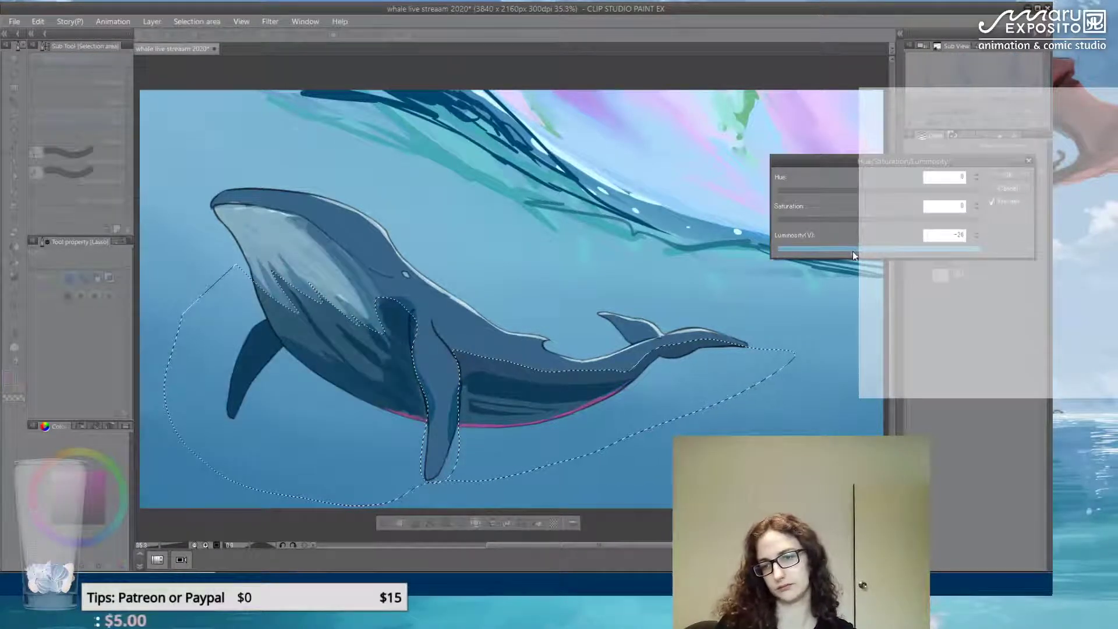
{"action": "left_click", "coordinate": [1017, 176]}
{"action": "key", "text": "ctrl+d"}
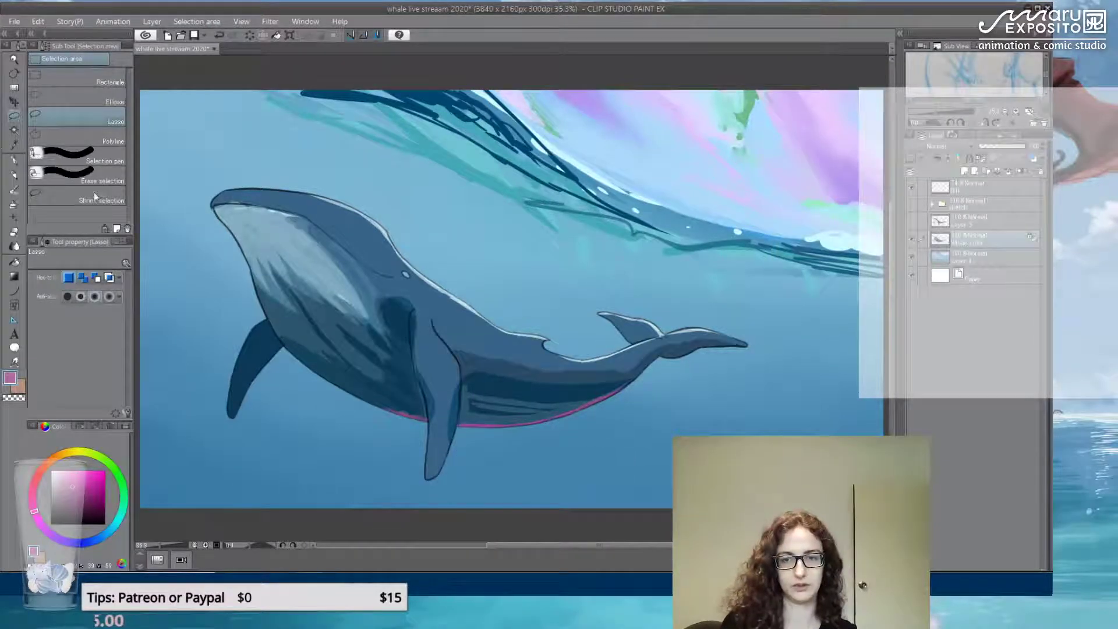
Recolour the rim light along the whale's belly in a light salmon pink with the G-pen
{"action": "left_click", "coordinate": [14, 160]}
{"action": "left_click", "coordinate": [68, 476]}
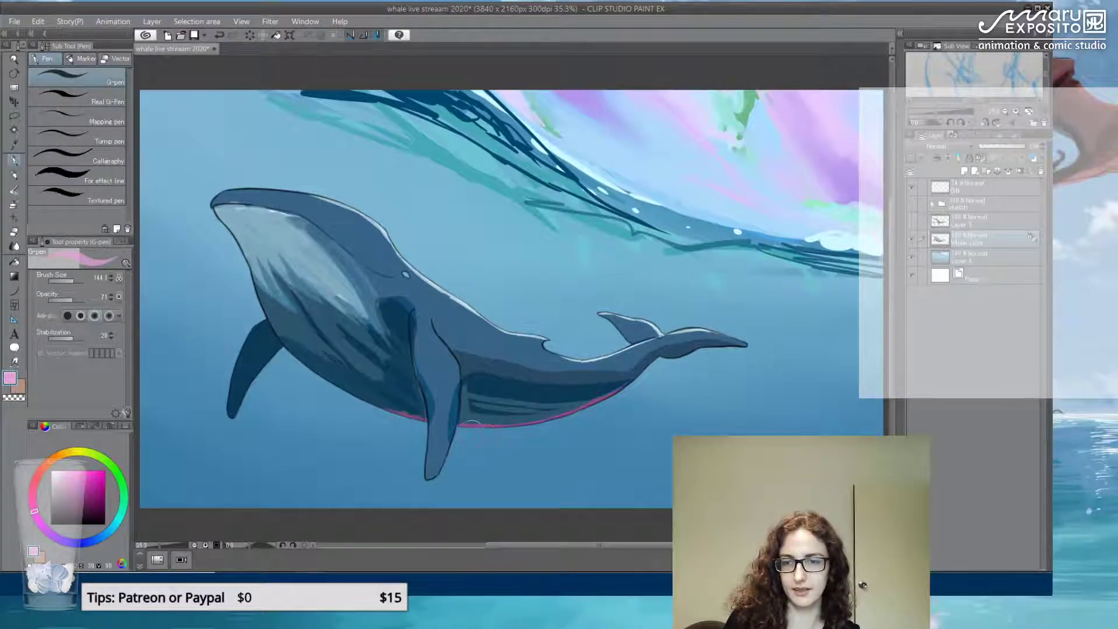
{"action": "left_click", "coordinate": [34, 485]}
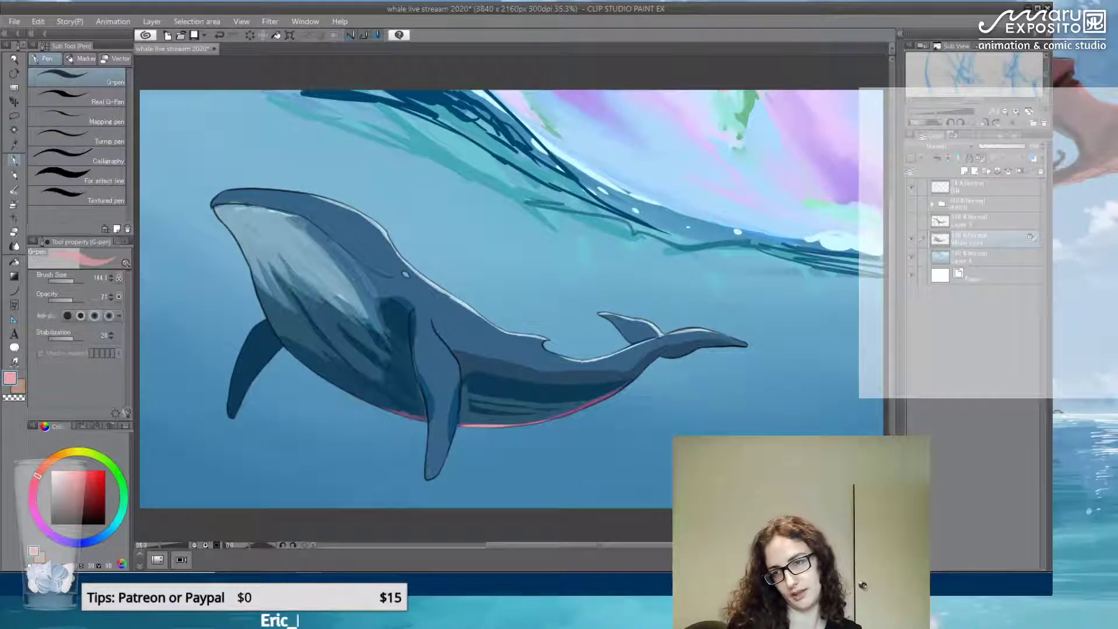
Paint darker blue bands across the lower water on the background layer, using a darkened shade of the sampled water colour
{"action": "left_click", "coordinate": [984, 257]}
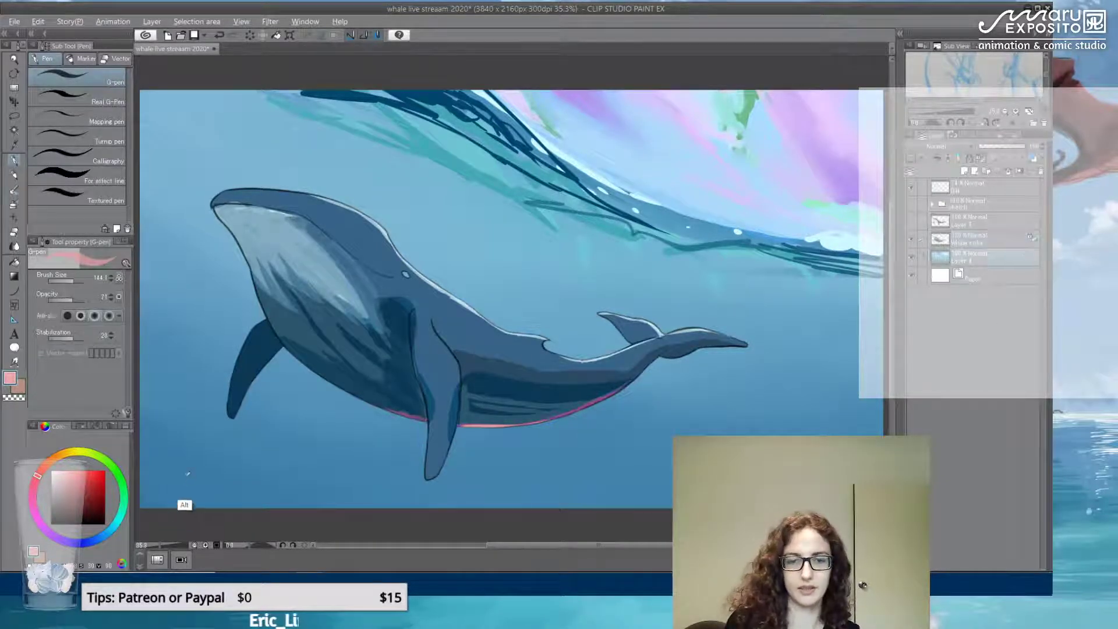
{"action": "left_click", "coordinate": [185, 506], "text": "alt"}
{"action": "left_click", "coordinate": [94, 493]}
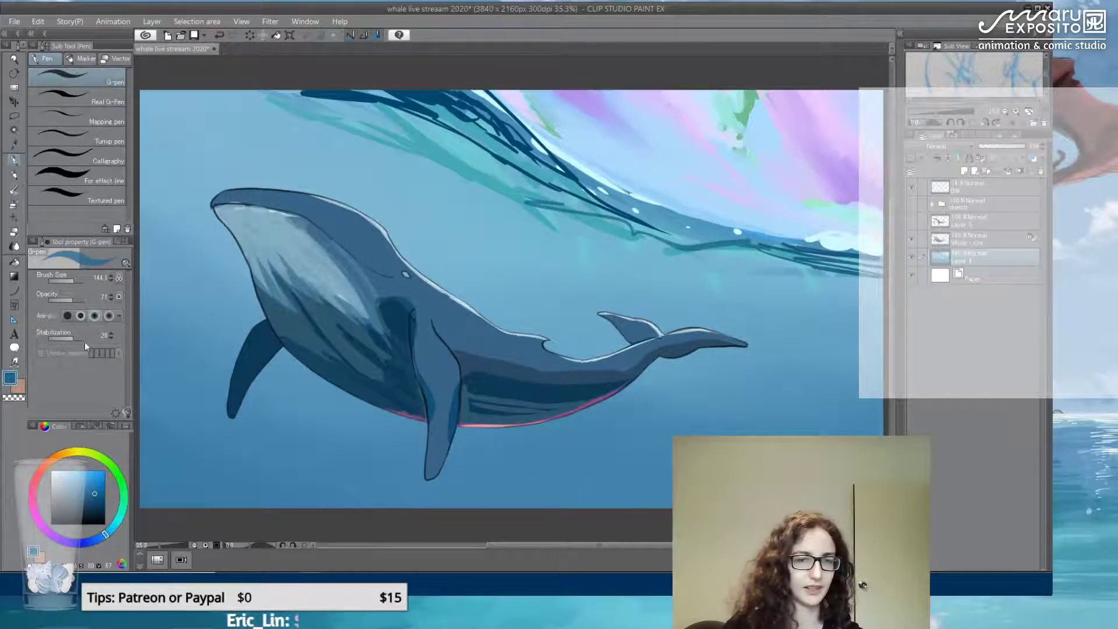
{"action": "left_click", "coordinate": [171, 508], "text": "alt"}
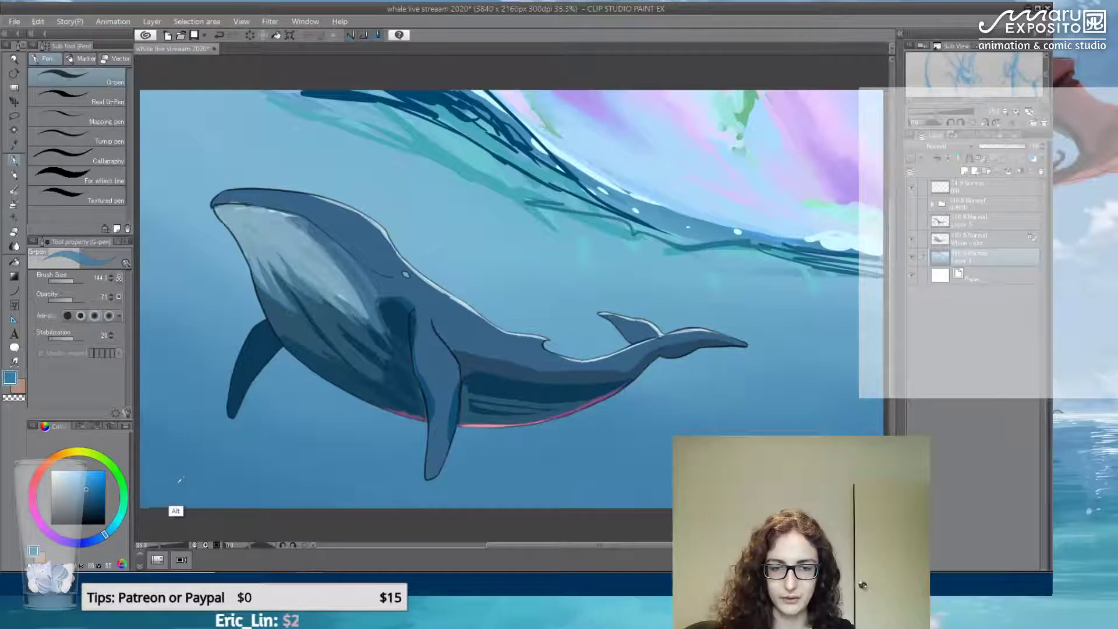
{"action": "left_click", "coordinate": [91, 495]}
{"action": "mouse_move", "coordinate": [221, 513]}
{"action": "left_mouse_down"}
{"action": "mouse_move", "coordinate": [146, 477]}
{"action": "mouse_move", "coordinate": [152, 518]}
{"action": "mouse_move", "coordinate": [221, 507]}
{"action": "mouse_move", "coordinate": [379, 524]}
{"action": "mouse_move", "coordinate": [347, 511]}
{"action": "mouse_move", "coordinate": [544, 512]}
{"action": "mouse_move", "coordinate": [664, 496]}
{"action": "mouse_move", "coordinate": [609, 465]}
{"action": "mouse_move", "coordinate": [670, 458]}
{"action": "mouse_move", "coordinate": [141, 436]}
{"action": "left_mouse_up"}
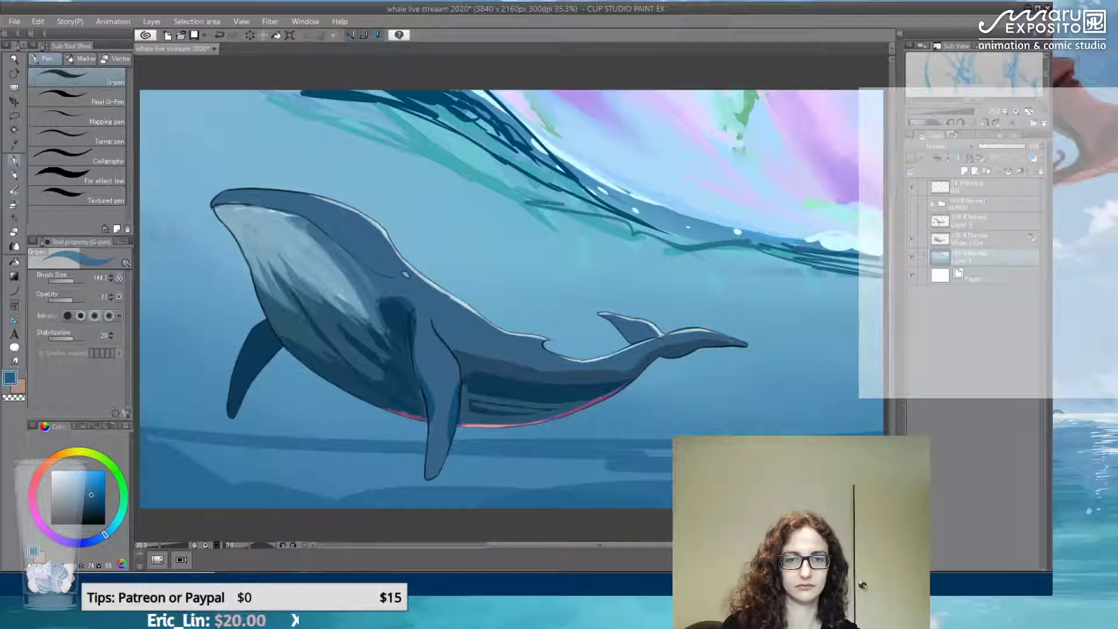
Sample blues from the water and paint soft strokes into the background around the whale's head, back and tail
{"action": "left_click", "coordinate": [190, 289], "text": "alt"}
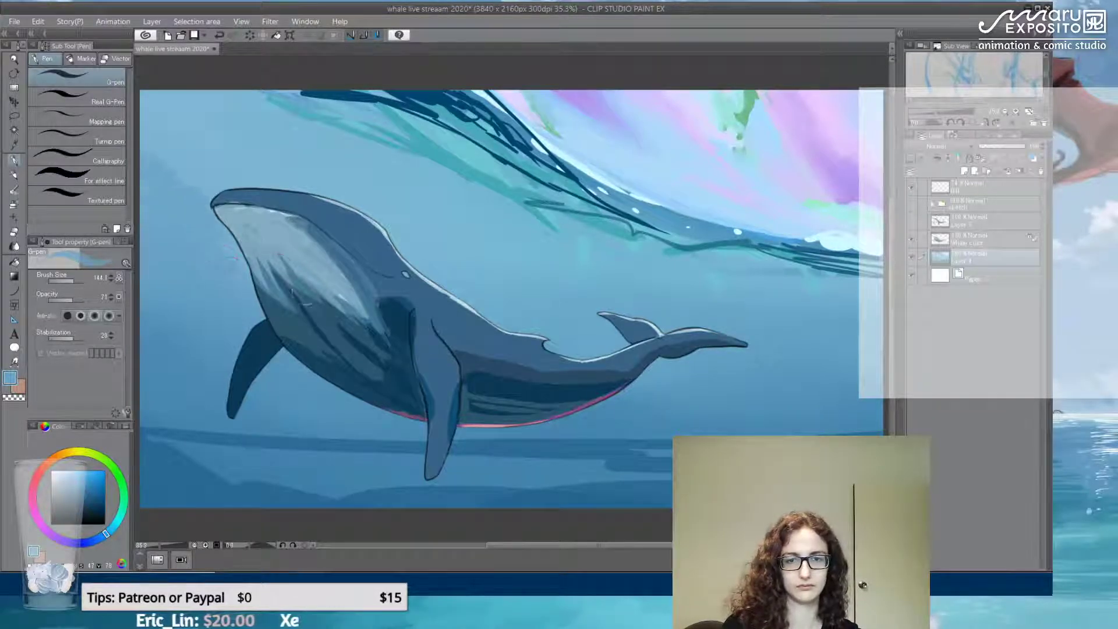
{"action": "left_click", "coordinate": [749, 385], "text": "alt"}
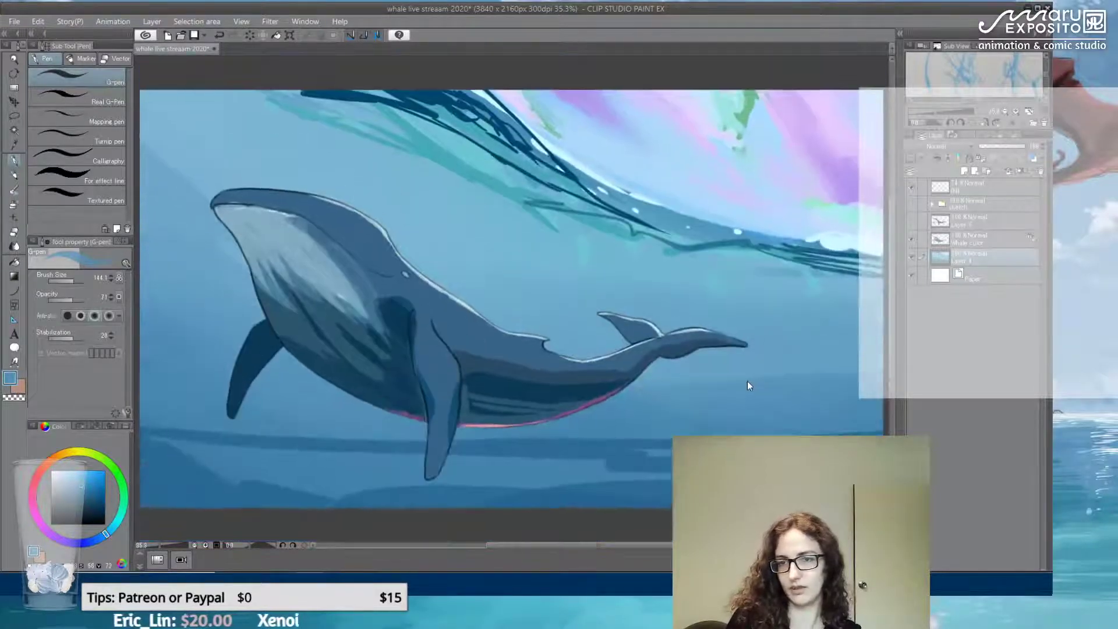
{"action": "scroll", "coordinate": [740, 384], "scroll_direction": "down", "scroll_amount": 2}
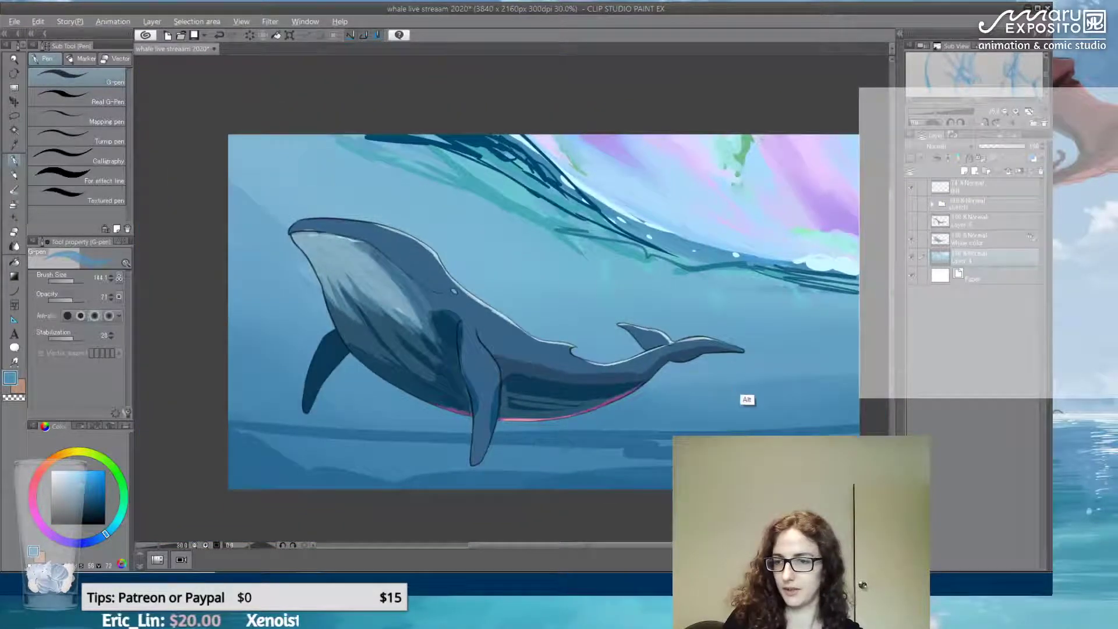
{"action": "left_click", "coordinate": [743, 403], "text": "alt"}
{"action": "mouse_move", "coordinate": [661, 379]}
{"action": "left_mouse_down"}
{"action": "mouse_move", "coordinate": [810, 372]}
{"action": "mouse_move", "coordinate": [613, 357]}
{"action": "left_mouse_up"}
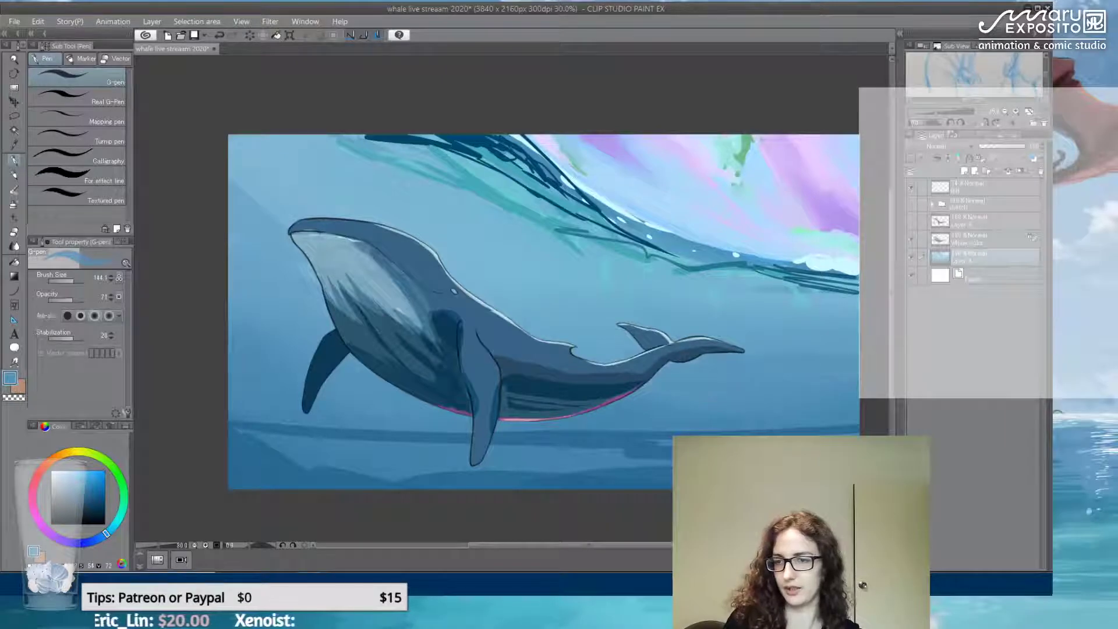
{"action": "left_click_drag", "start_coordinate": [542, 339], "coordinate": [628, 344]}
{"action": "left_click_drag", "start_coordinate": [524, 332], "coordinate": [576, 330]}
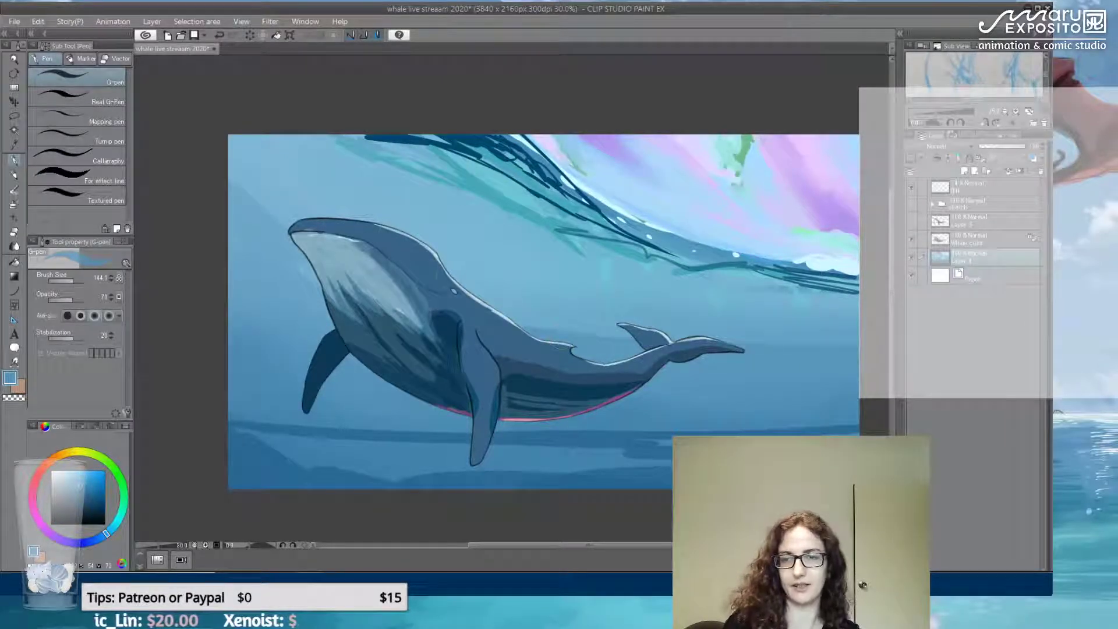
Paint darker blue diagonal strokes into the water around the whale's front fin and beneath its belly and tail, using a sampled deep blue
{"action": "mouse_move", "coordinate": [490, 331]}
{"action": "left_mouse_down"}
{"action": "mouse_move", "coordinate": [573, 308]}
{"action": "mouse_move", "coordinate": [558, 301]}
{"action": "left_mouse_up"}
{"action": "left_click", "coordinate": [264, 445], "text": "alt"}
{"action": "left_click_drag", "start_coordinate": [269, 475], "coordinate": [373, 446]}
{"action": "left_click_drag", "start_coordinate": [330, 479], "coordinate": [465, 440]}
{"action": "mouse_move", "coordinate": [227, 429]}
{"action": "left_mouse_down"}
{"action": "mouse_move", "coordinate": [323, 393]}
{"action": "mouse_move", "coordinate": [348, 366]}
{"action": "left_mouse_up"}
{"action": "left_click_drag", "start_coordinate": [228, 391], "coordinate": [304, 351]}
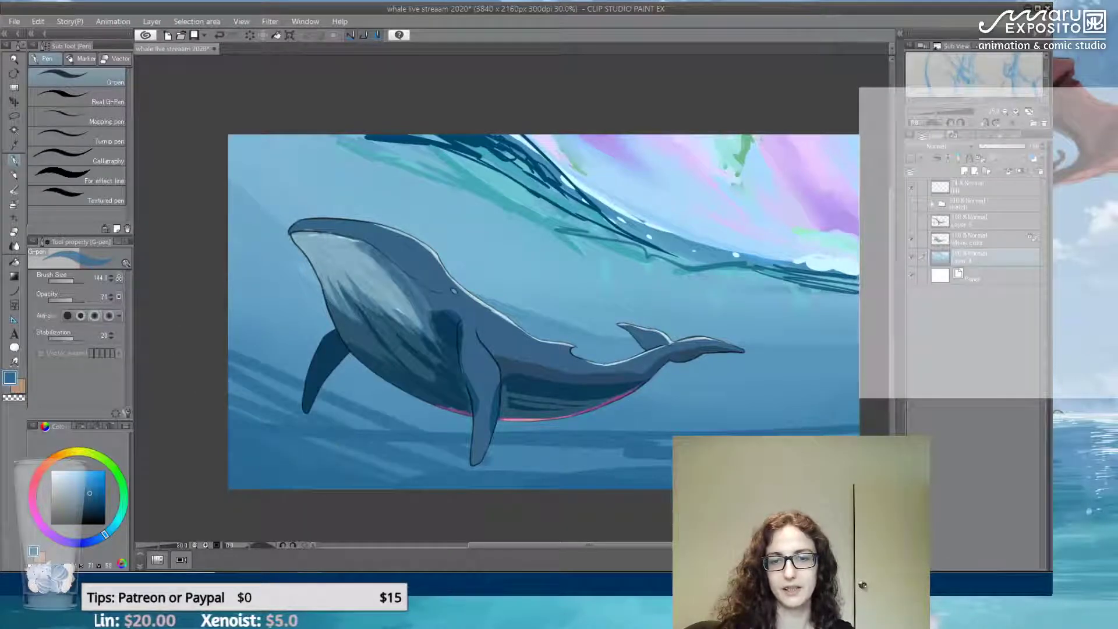
{"action": "left_click_drag", "start_coordinate": [228, 326], "coordinate": [373, 408]}
{"action": "left_click_drag", "start_coordinate": [332, 370], "coordinate": [472, 431]}
{"action": "left_click_drag", "start_coordinate": [245, 296], "coordinate": [408, 396]}
{"action": "left_click_drag", "start_coordinate": [560, 428], "coordinate": [781, 425]}
{"action": "left_click_drag", "start_coordinate": [673, 412], "coordinate": [867, 429]}
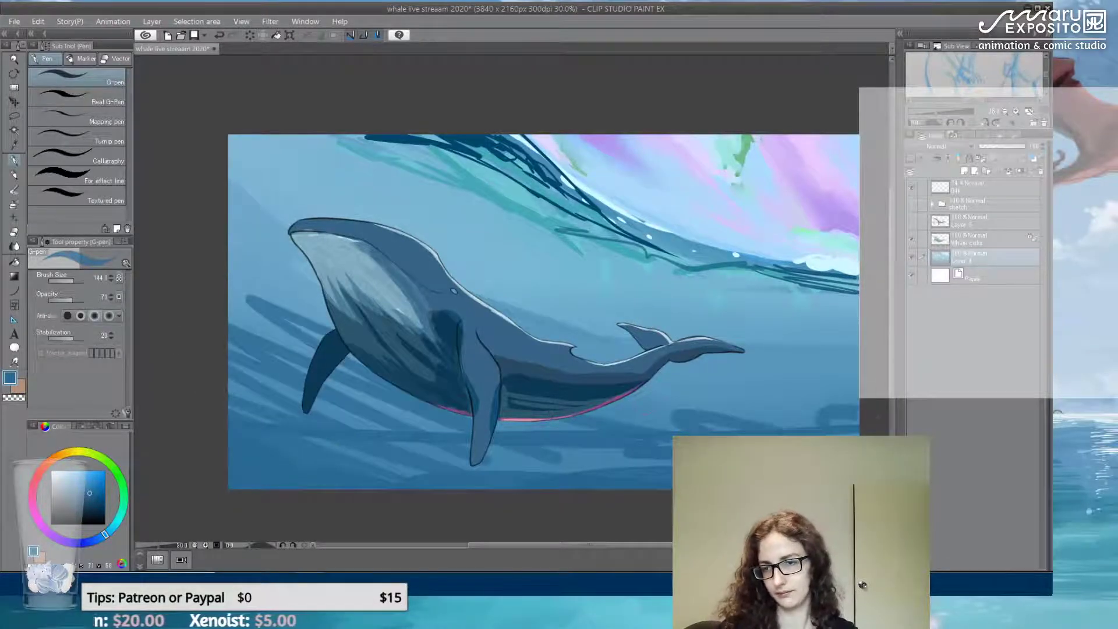
{"action": "left_click_drag", "start_coordinate": [667, 458], "coordinate": [512, 466]}
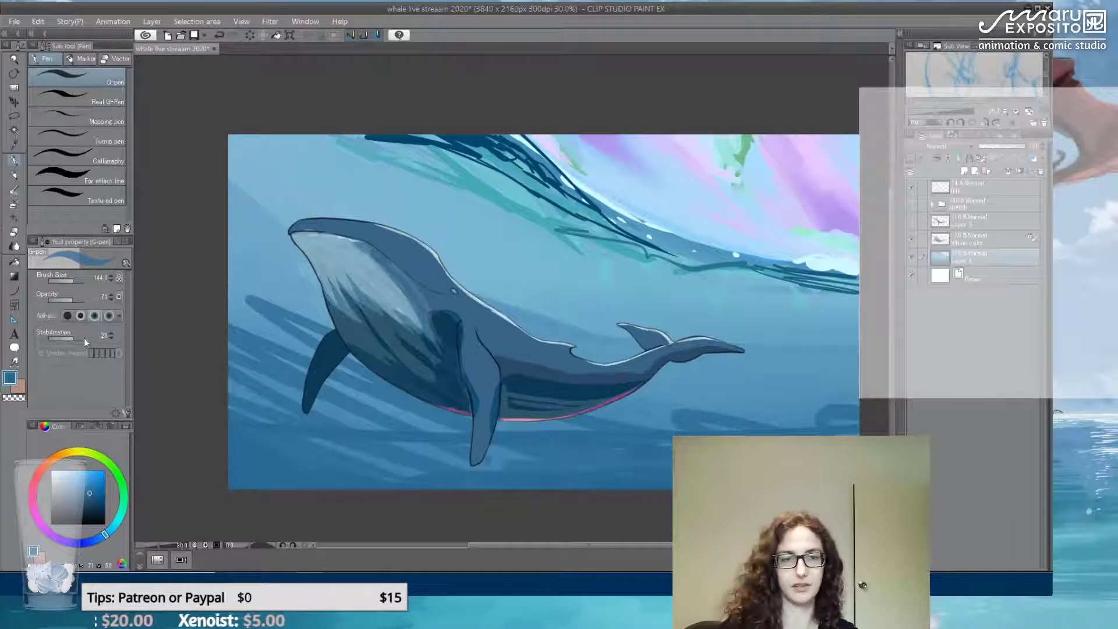
Smooth the water strokes around the whale into a soft gradient on the background layer with a large Blend brush
{"action": "left_click", "coordinate": [14, 246]}
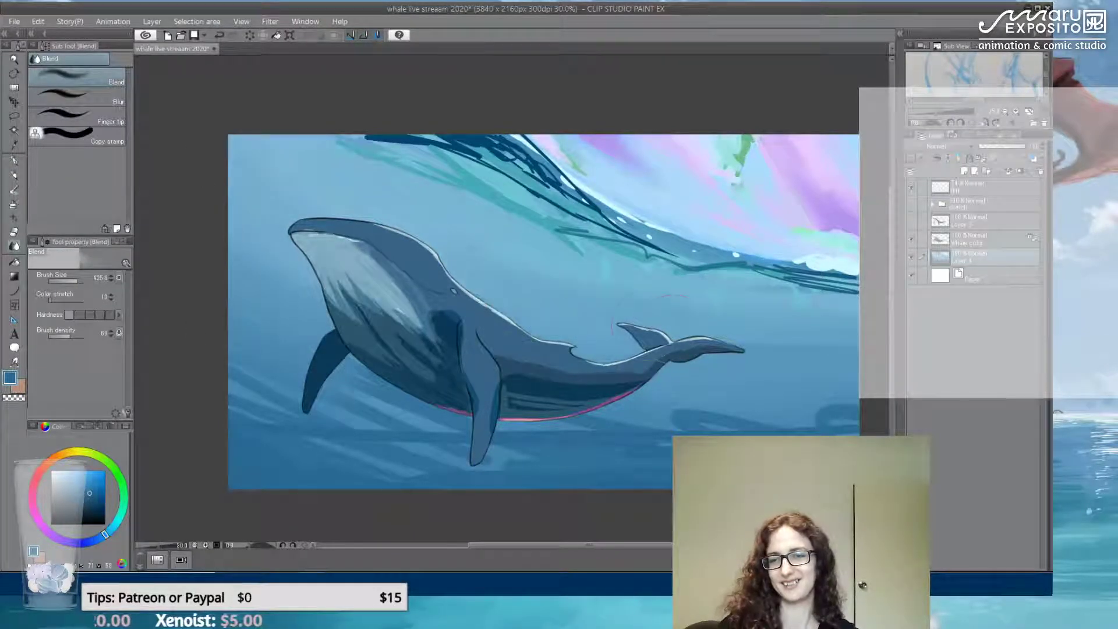
{"action": "mouse_move", "coordinate": [810, 419]}
{"action": "left_mouse_down"}
{"action": "mouse_move", "coordinate": [851, 418]}
{"action": "mouse_move", "coordinate": [696, 424]}
{"action": "mouse_move", "coordinate": [606, 408]}
{"action": "mouse_move", "coordinate": [571, 426]}
{"action": "mouse_move", "coordinate": [443, 431]}
{"action": "mouse_move", "coordinate": [263, 386]}
{"action": "mouse_move", "coordinate": [364, 367]}
{"action": "mouse_move", "coordinate": [294, 473]}
{"action": "mouse_move", "coordinate": [624, 462]}
{"action": "left_mouse_up"}
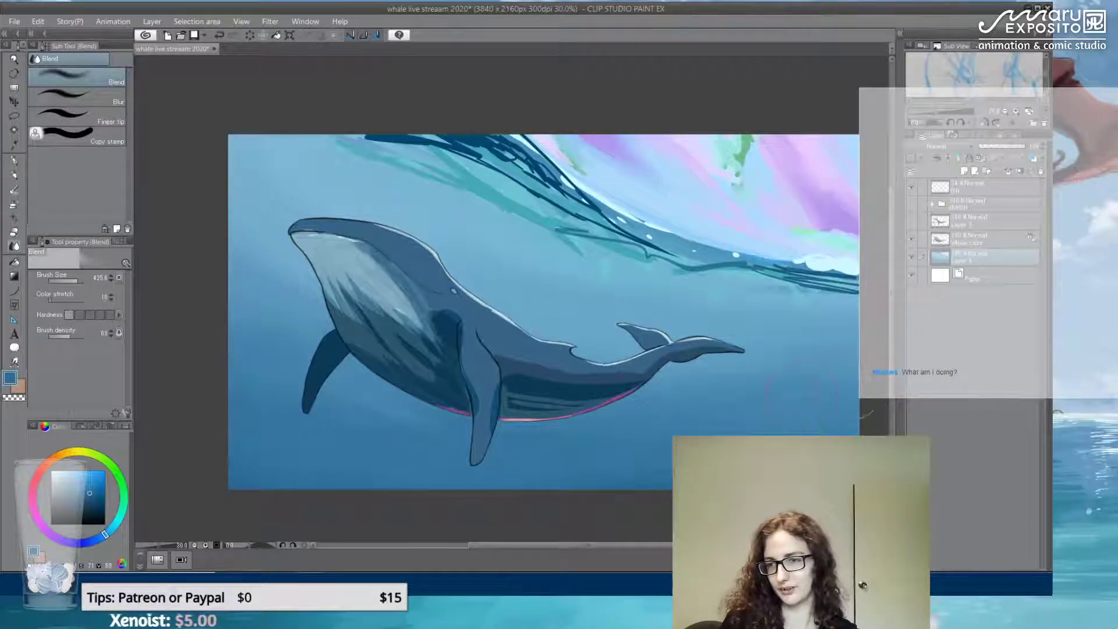
{"action": "mouse_move", "coordinate": [609, 407]}
{"action": "left_mouse_down"}
{"action": "mouse_move", "coordinate": [555, 391]}
{"action": "mouse_move", "coordinate": [531, 403]}
{"action": "mouse_move", "coordinate": [397, 409]}
{"action": "mouse_move", "coordinate": [491, 394]}
{"action": "mouse_move", "coordinate": [404, 394]}
{"action": "mouse_move", "coordinate": [531, 406]}
{"action": "mouse_move", "coordinate": [374, 368]}
{"action": "mouse_move", "coordinate": [380, 318]}
{"action": "left_mouse_up"}
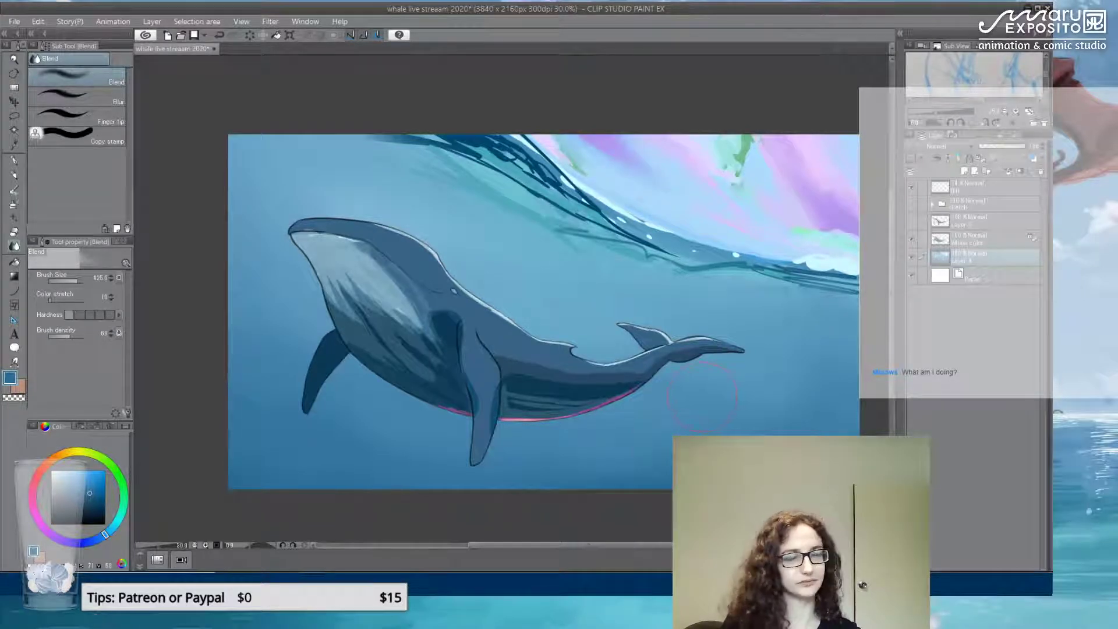
{"action": "key", "text": "alt+bracketright"}
{"action": "left_click", "coordinate": [981, 266]}
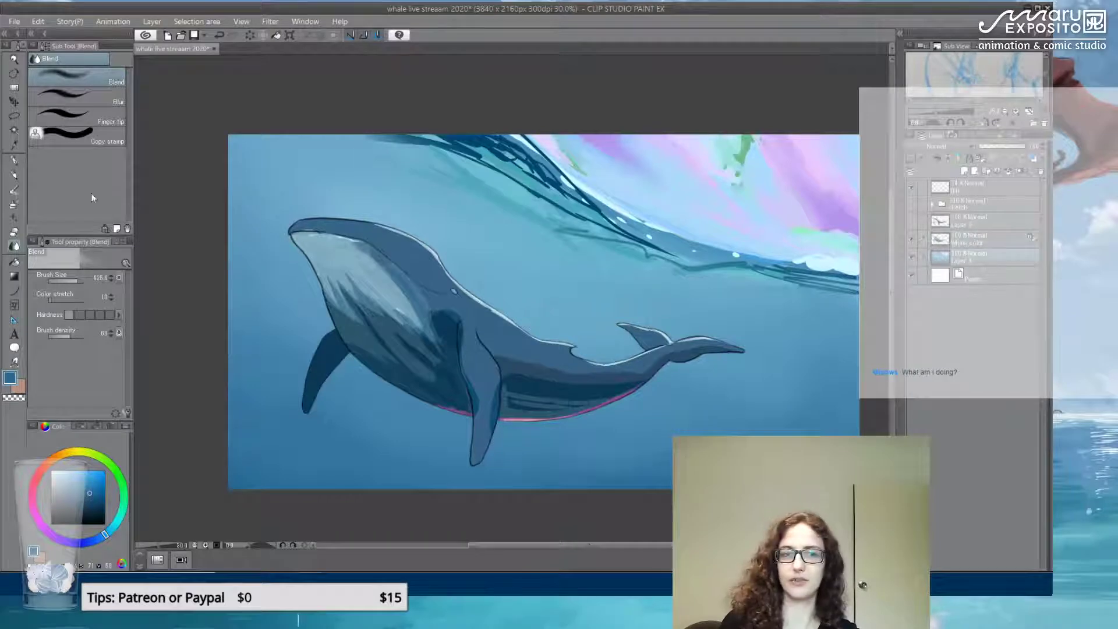
Paint light pink strokes over the purple streak of the sky using a sampled lilac pink, and soften them with a smaller Blend brush
{"action": "key", "text": "e"}
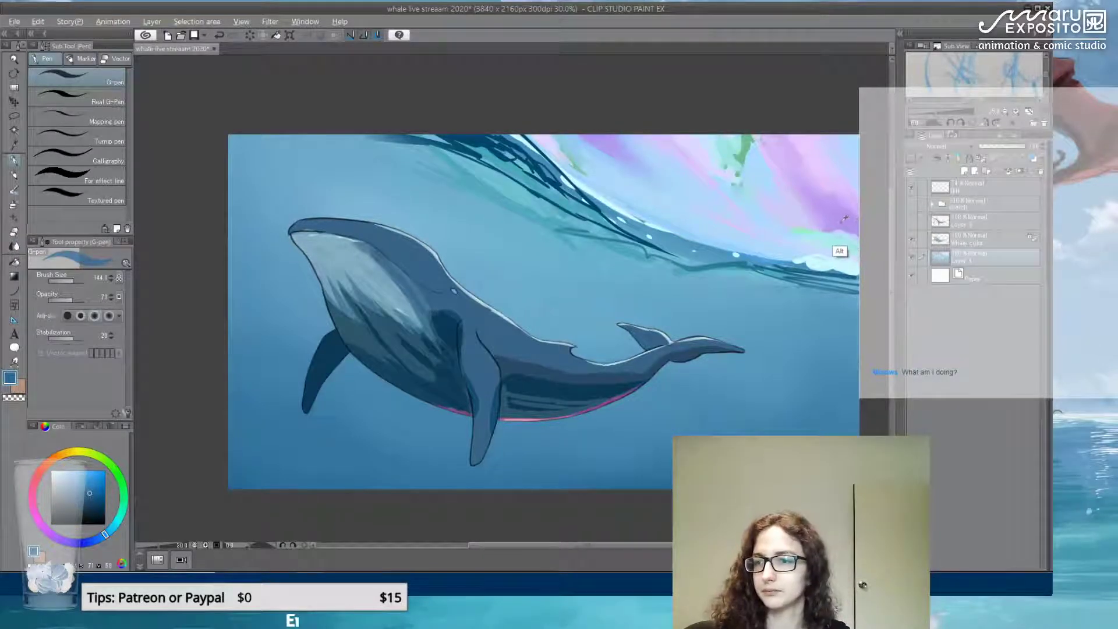
{"action": "left_click", "coordinate": [838, 244], "text": "alt"}
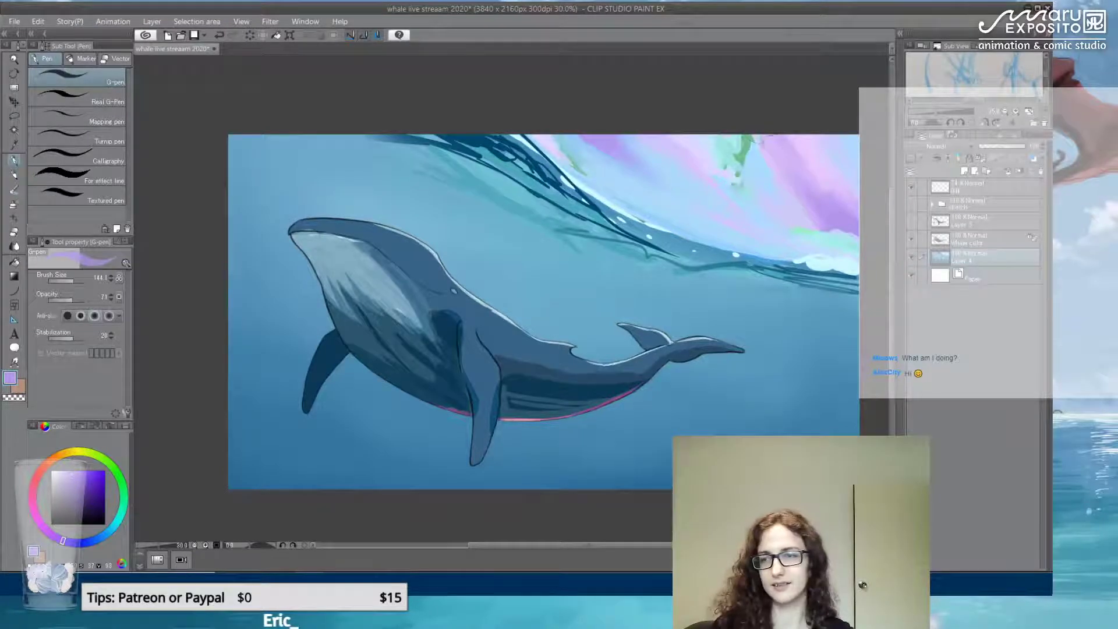
{"action": "scroll", "coordinate": [754, 130], "scroll_direction": "up", "scroll_amount": 4}
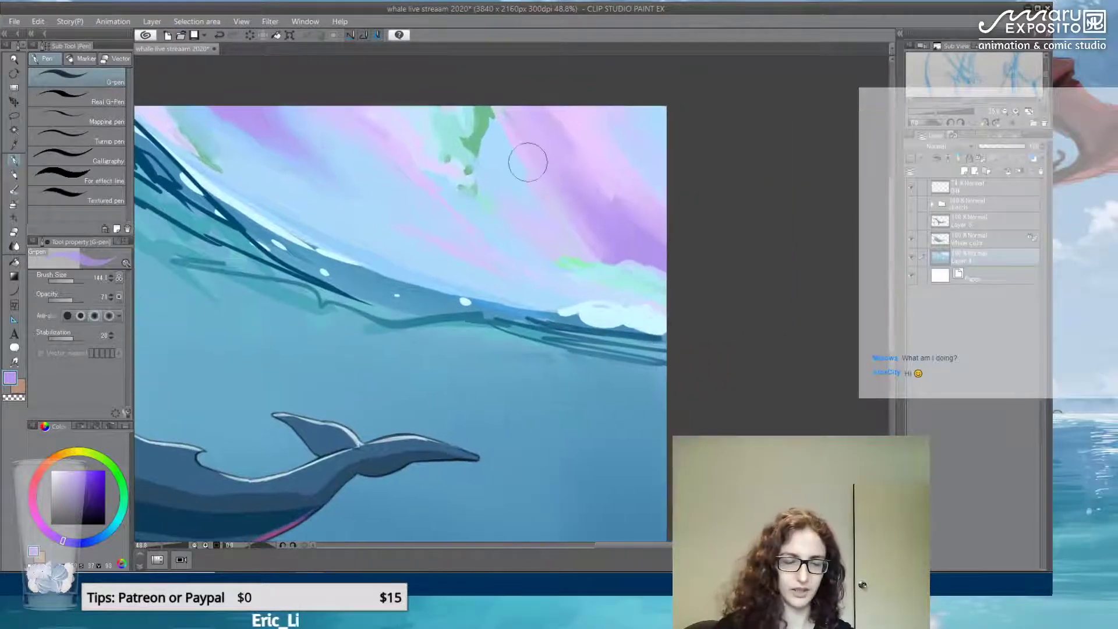
{"action": "left_click", "coordinate": [581, 167], "text": "alt"}
{"action": "mouse_move", "coordinate": [582, 167]}
{"action": "left_mouse_down"}
{"action": "mouse_move", "coordinate": [623, 214]}
{"action": "mouse_move", "coordinate": [606, 195]}
{"action": "left_mouse_up"}
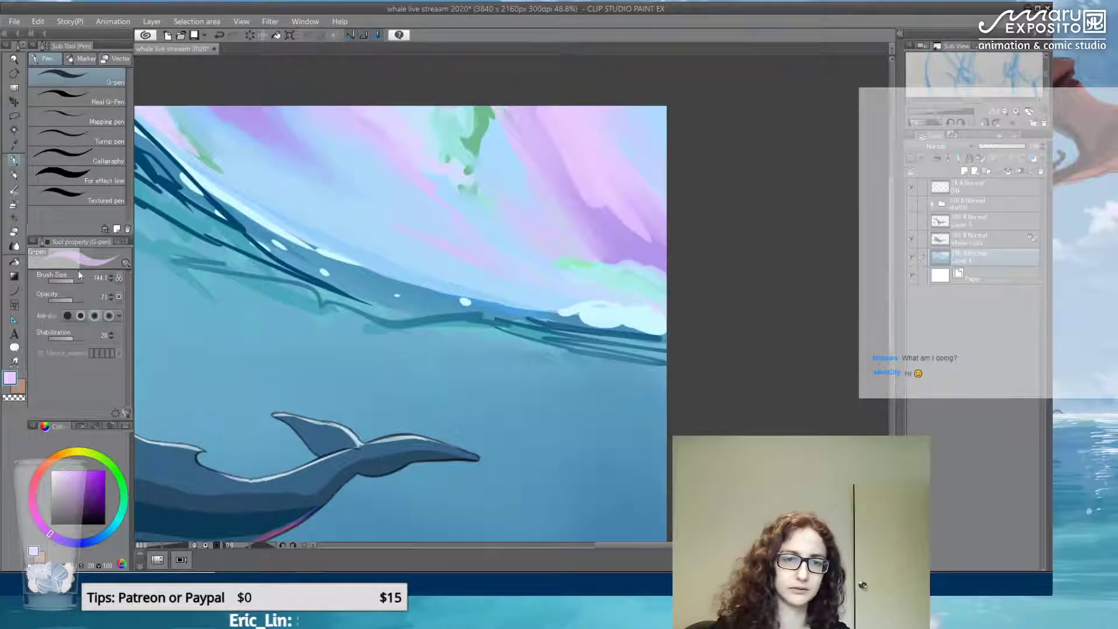
{"action": "left_click", "coordinate": [14, 246]}
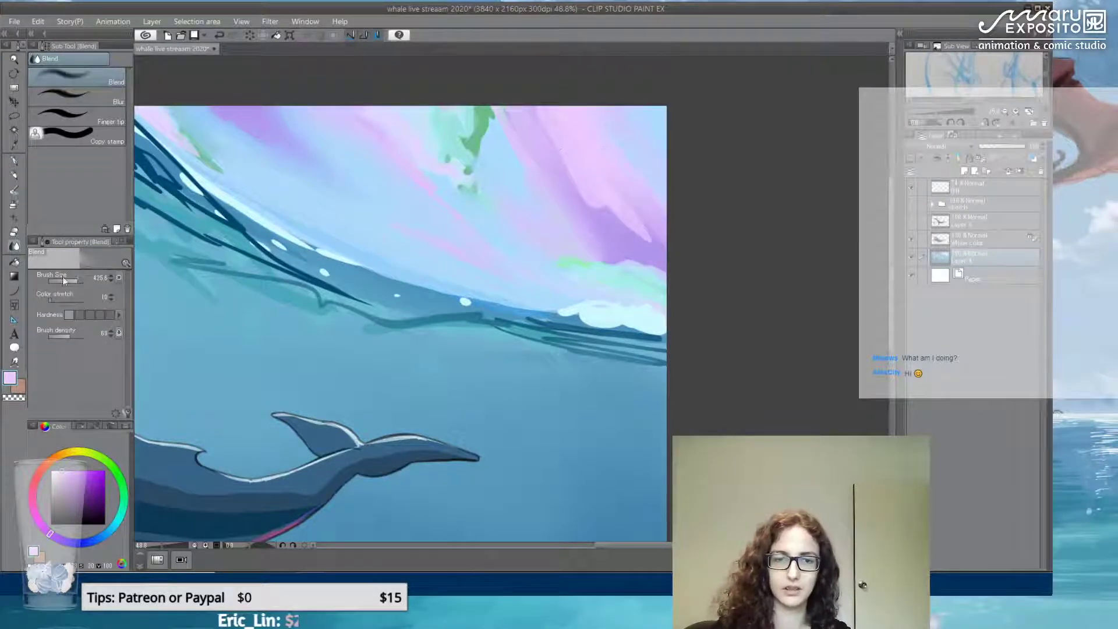
Sample the sky's purple, shift its hue towards blue, and paint blue-violet strokes over the purple streaks with the G-pen
{"action": "left_click", "coordinate": [609, 259], "text": "alt"}
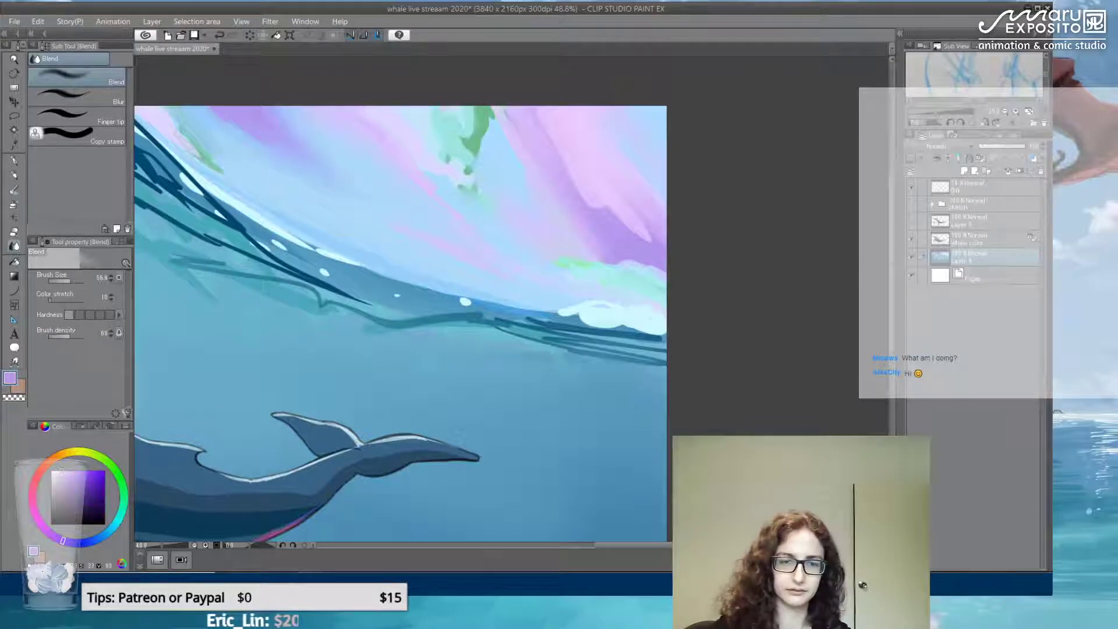
{"action": "left_click_drag", "start_coordinate": [90, 544], "coordinate": [81, 550]}
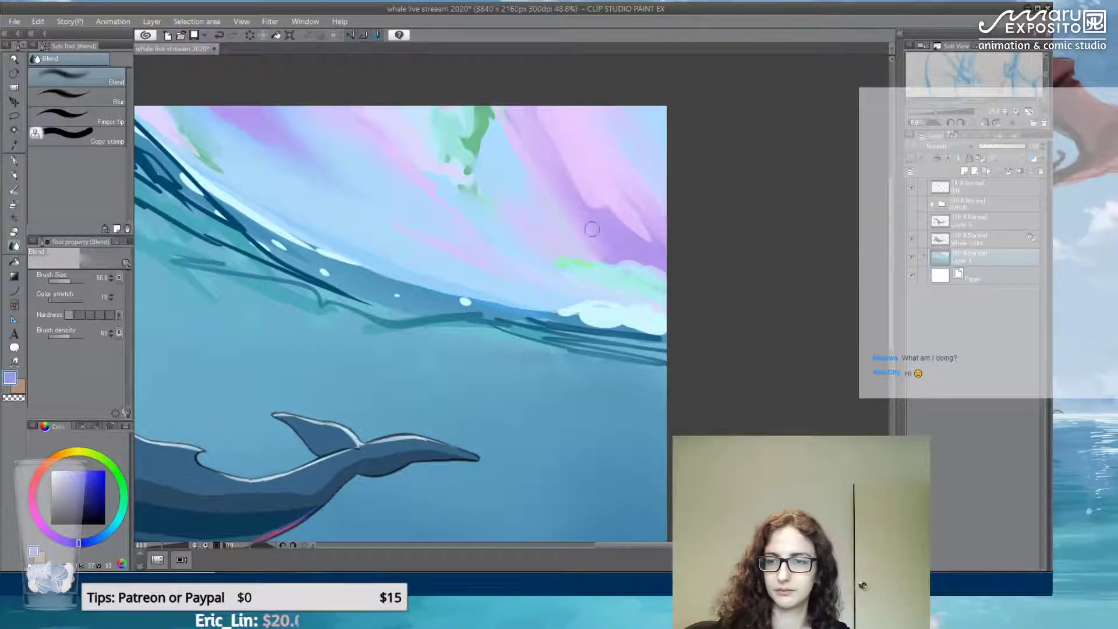
{"action": "left_click", "coordinate": [15, 161]}
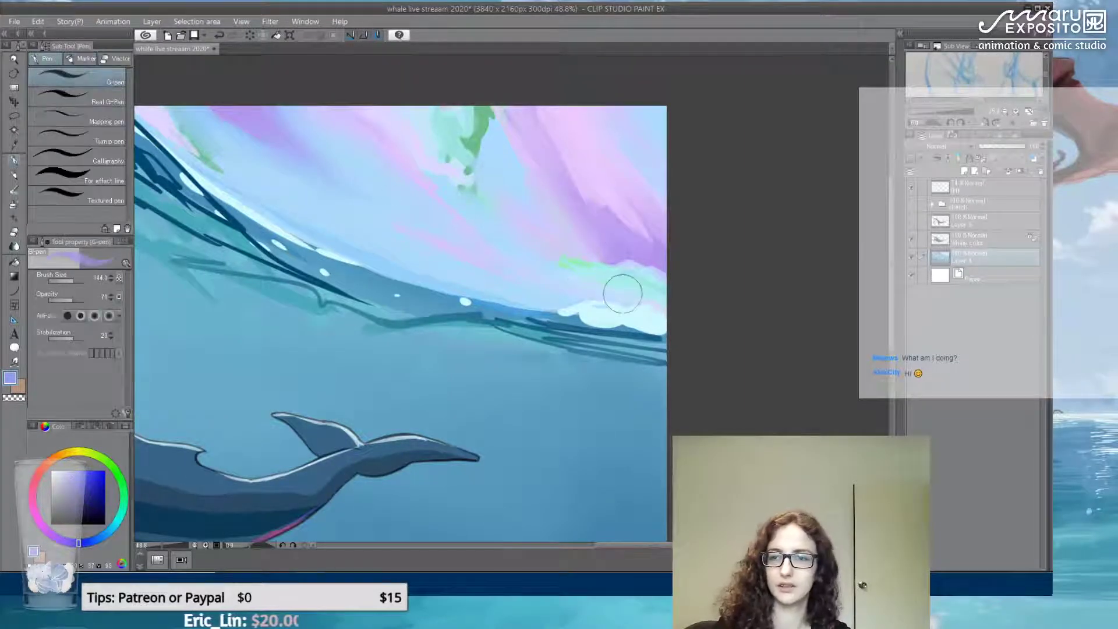
{"action": "mouse_move", "coordinate": [670, 250]}
{"action": "left_mouse_down"}
{"action": "mouse_move", "coordinate": [632, 243]}
{"action": "mouse_move", "coordinate": [600, 210]}
{"action": "left_mouse_up"}
{"action": "mouse_move", "coordinate": [544, 132]}
{"action": "left_mouse_down"}
{"action": "mouse_move", "coordinate": [593, 236]}
{"action": "mouse_move", "coordinate": [570, 245]}
{"action": "left_mouse_up"}
{"action": "mouse_move", "coordinate": [230, 141]}
{"action": "left_mouse_down"}
{"action": "mouse_move", "coordinate": [235, 112]}
{"action": "mouse_move", "coordinate": [312, 166]}
{"action": "mouse_move", "coordinate": [271, 121]}
{"action": "mouse_move", "coordinate": [367, 162]}
{"action": "mouse_move", "coordinate": [358, 133]}
{"action": "left_mouse_up"}
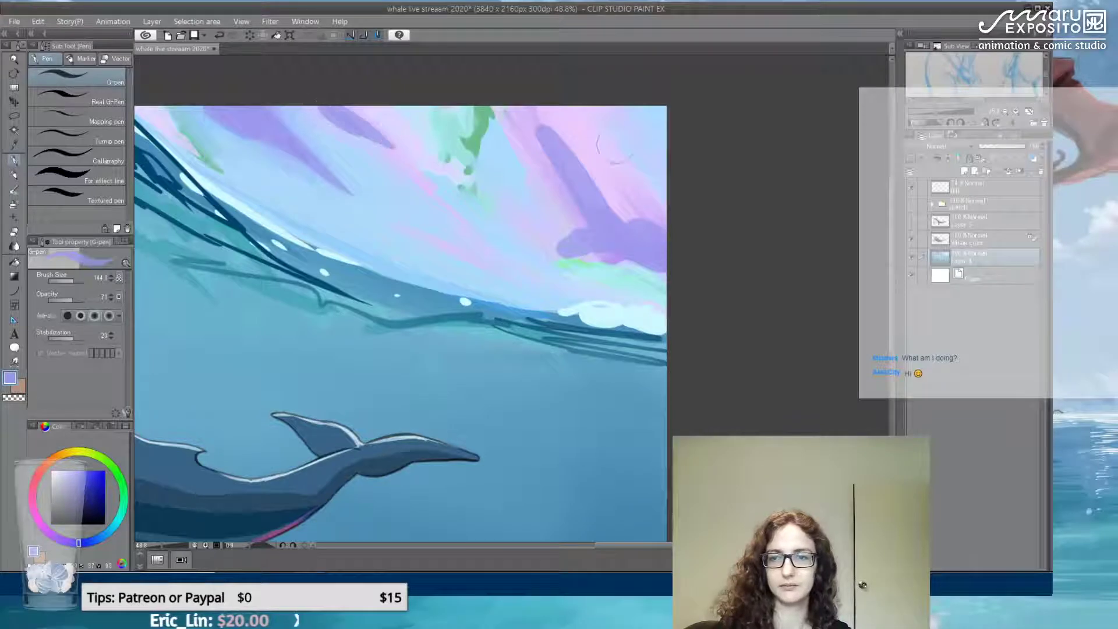
Sample the sky's pink, shift it to a warmer salmon pink, and paint streaks beside the purple areas of the sky
{"action": "left_click", "coordinate": [593, 178], "text": "alt"}
{"action": "left_click", "coordinate": [34, 491]}
{"action": "mouse_move", "coordinate": [541, 140]}
{"action": "left_mouse_down"}
{"action": "mouse_move", "coordinate": [546, 107]}
{"action": "mouse_move", "coordinate": [614, 156]}
{"action": "left_mouse_up"}
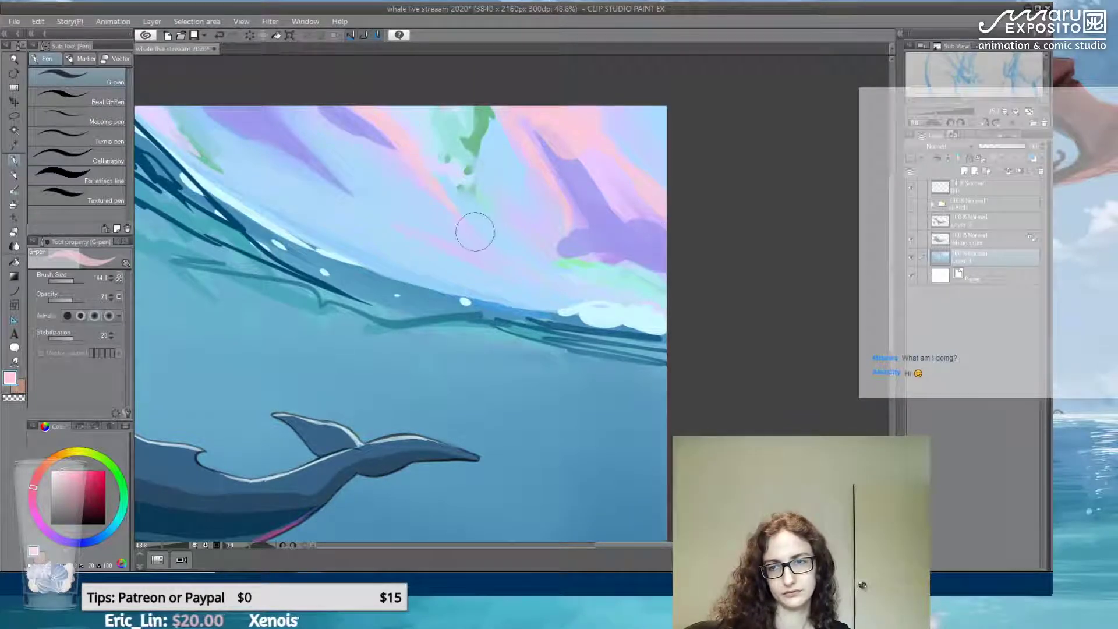
{"action": "key", "text": "ctrl+z"}
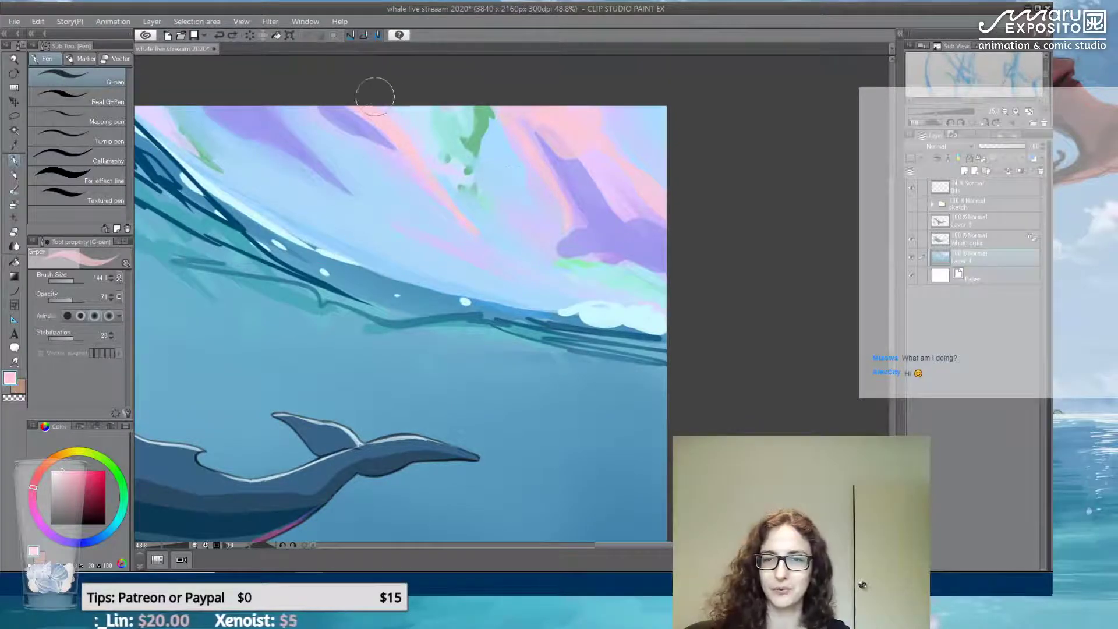
{"action": "left_click_drag", "start_coordinate": [401, 122], "coordinate": [479, 229]}
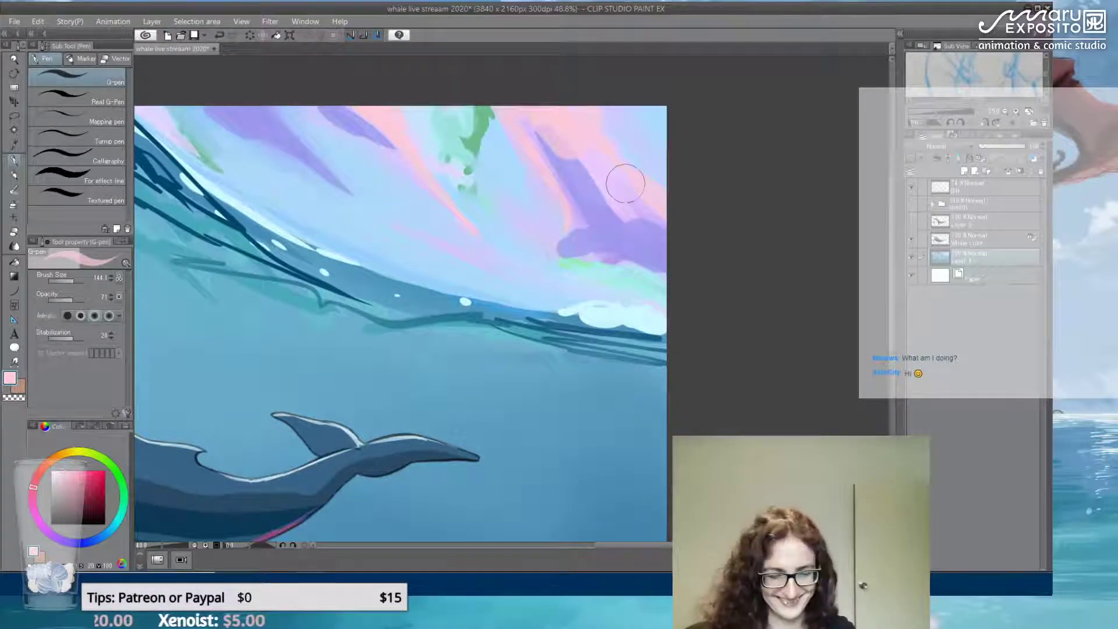
Paint sampled lilac pink between the salmon and violet streaks near the canvas's right edge and blend them together
{"action": "left_click", "coordinate": [594, 180], "text": "alt"}
{"action": "left_click_drag", "start_coordinate": [594, 187], "coordinate": [591, 170]}
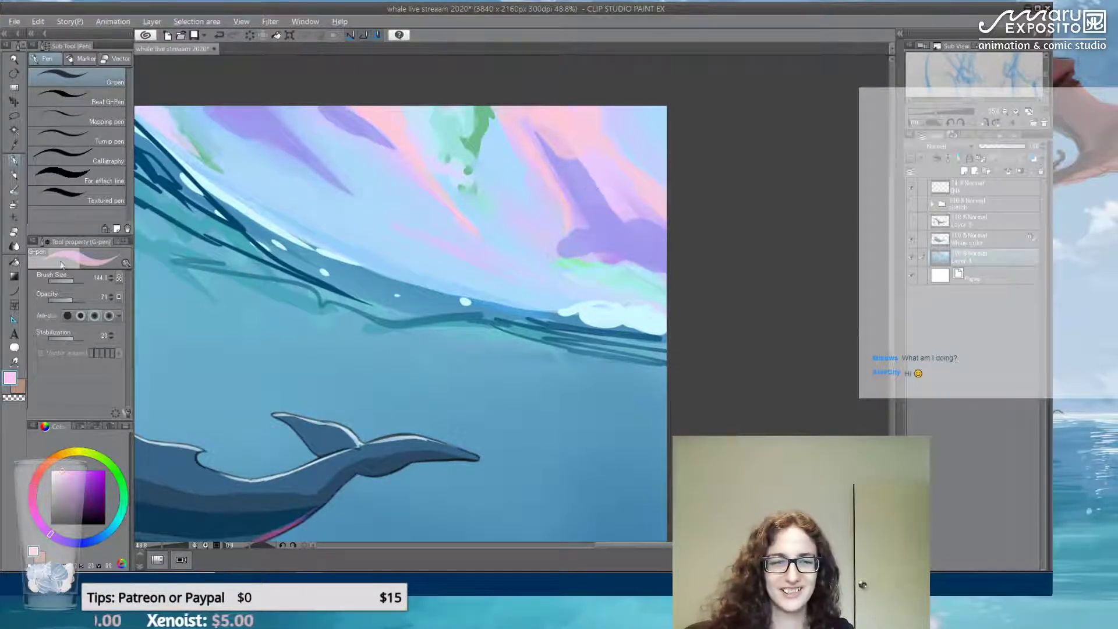
{"action": "left_click", "coordinate": [14, 246]}
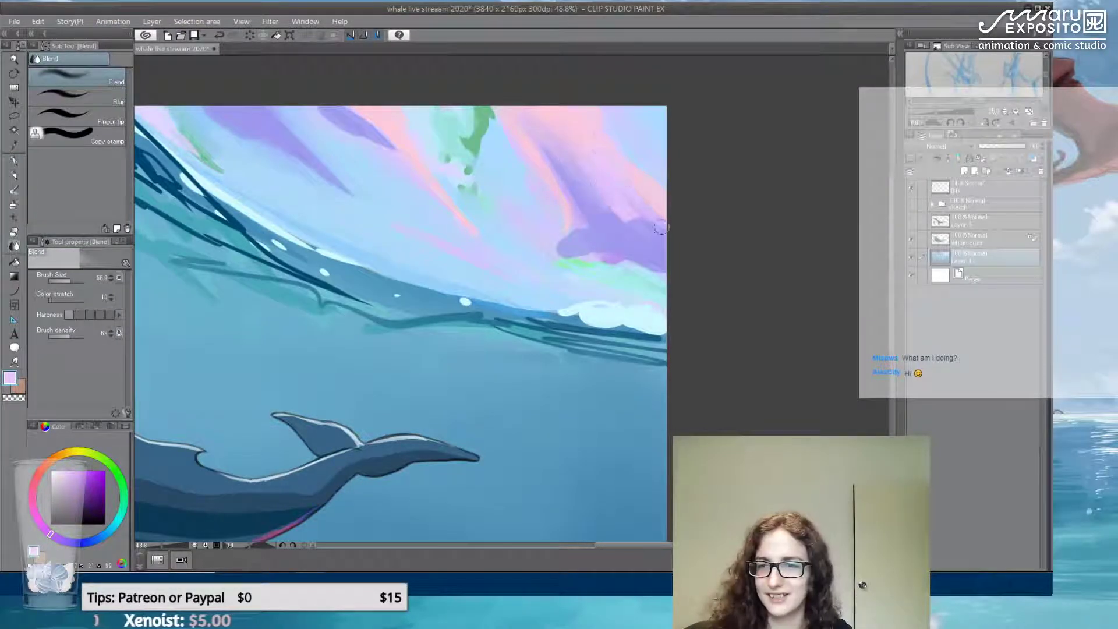
{"action": "left_click", "coordinate": [624, 237], "text": "alt"}
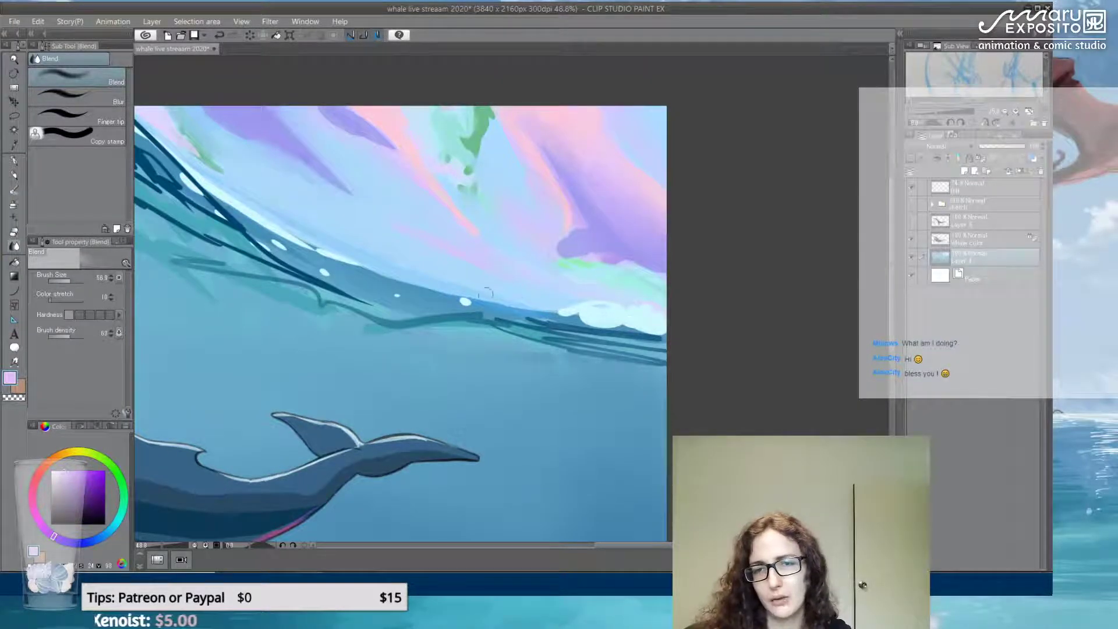
Sample the pink streak in the sky, adjust its hue, and widen the pink streaks around the green patch with the G-pen
{"action": "scroll", "coordinate": [505, 298], "scroll_direction": "left", "scroll_amount": 5}
{"action": "scroll", "coordinate": [704, 268], "scroll_direction": "down", "scroll_amount": 4}
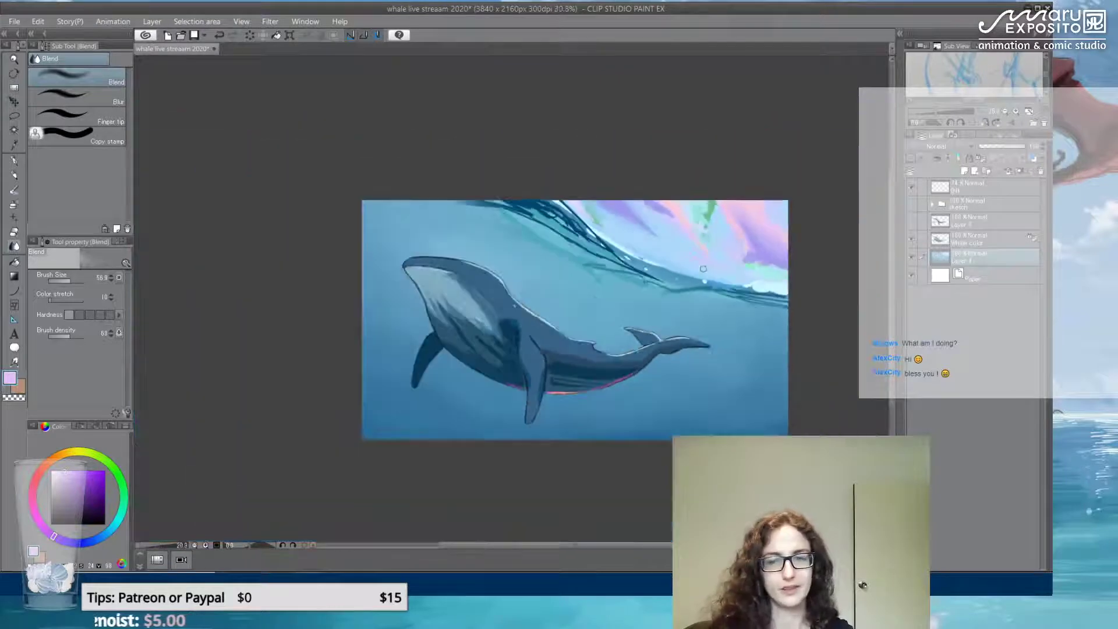
{"action": "scroll", "coordinate": [705, 266], "scroll_direction": "up", "scroll_amount": 1}
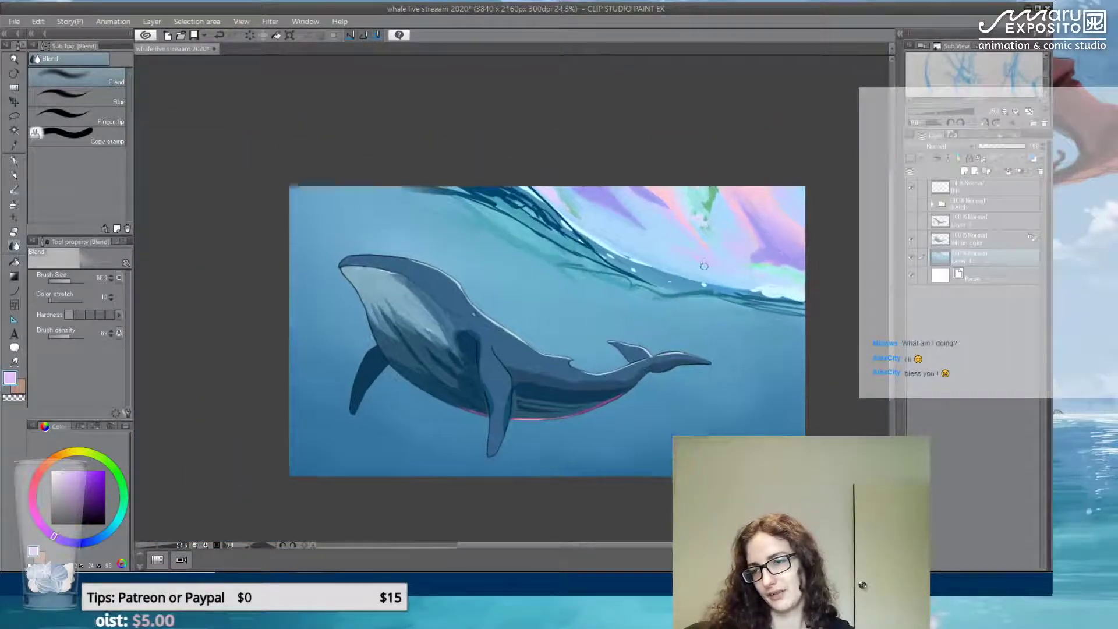
{"action": "scroll", "coordinate": [704, 266], "scroll_direction": "up", "scroll_amount": 1}
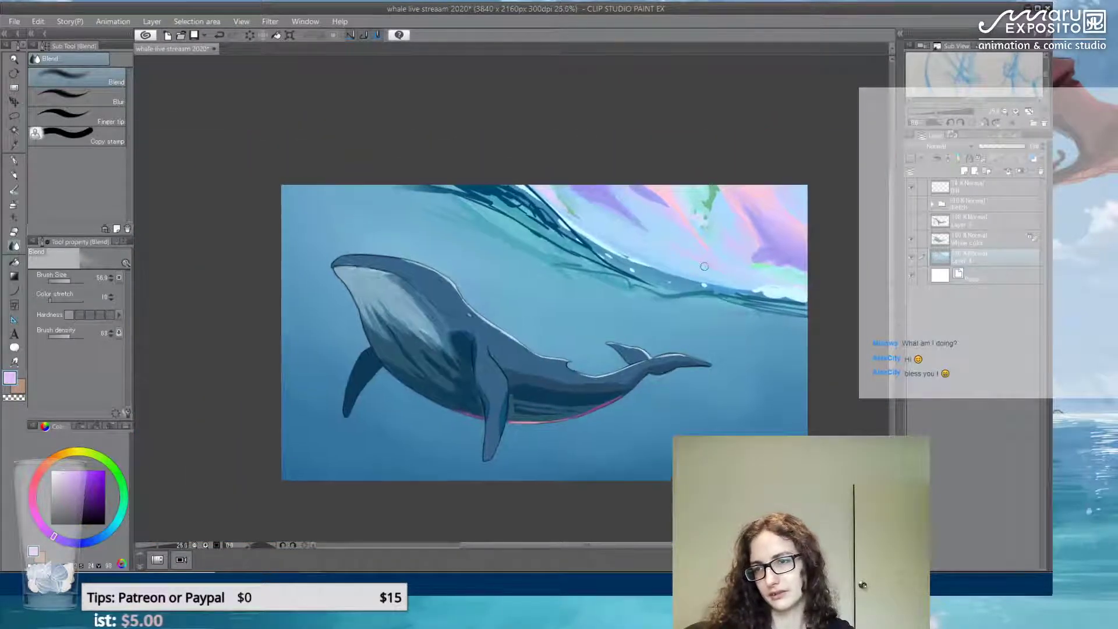
{"action": "scroll", "coordinate": [744, 206], "scroll_direction": "up", "scroll_amount": 3}
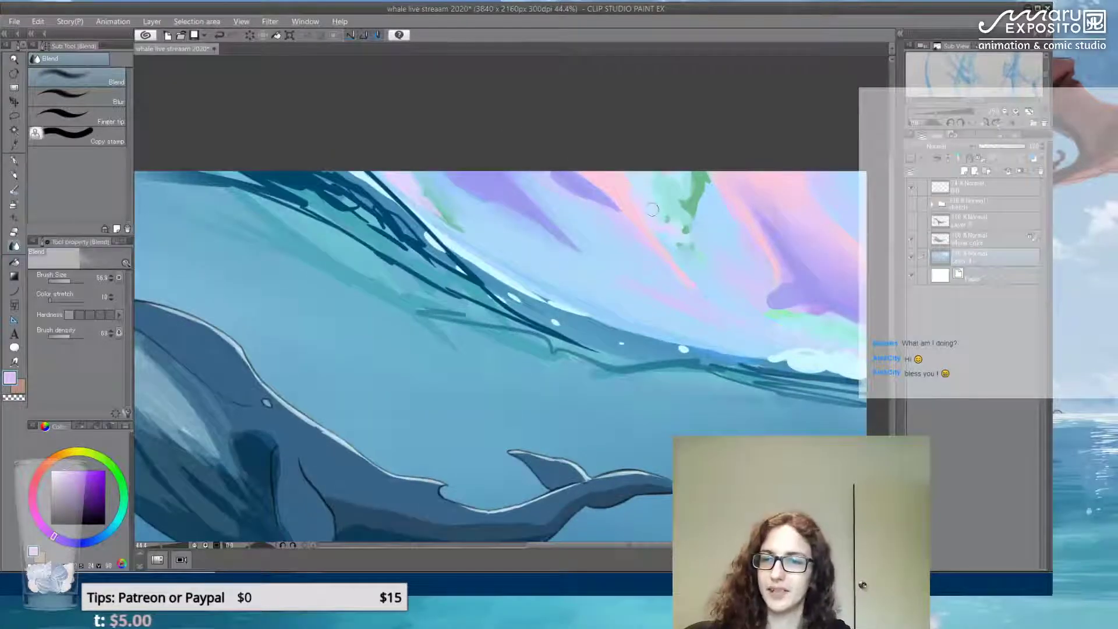
{"action": "left_click", "coordinate": [624, 187], "text": "alt"}
{"action": "left_click", "coordinate": [32, 496]}
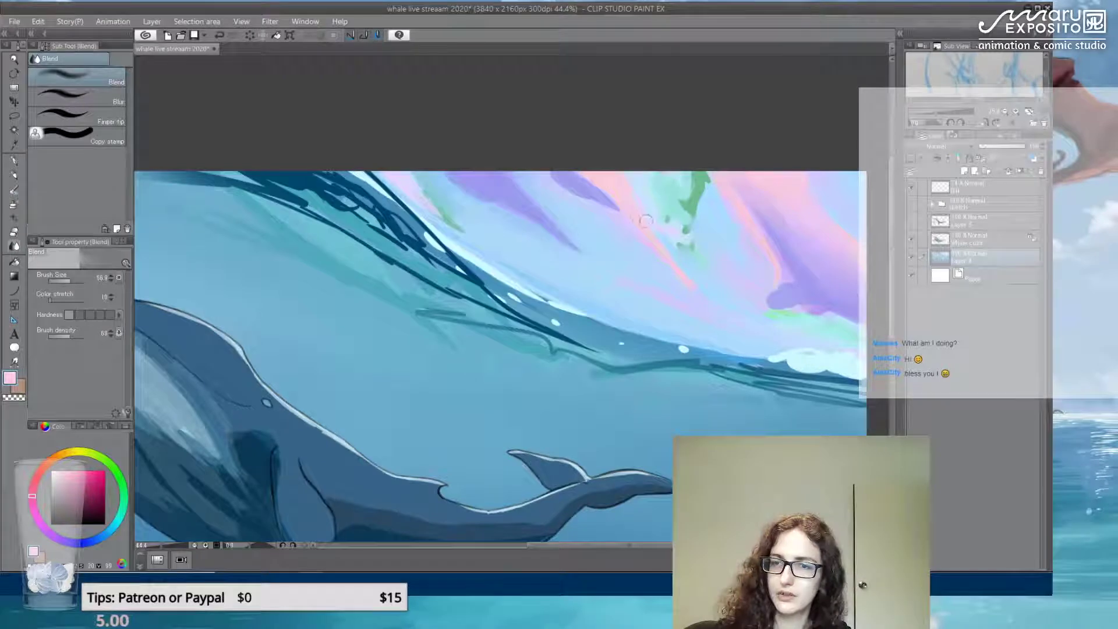
{"action": "left_click", "coordinate": [13, 161]}
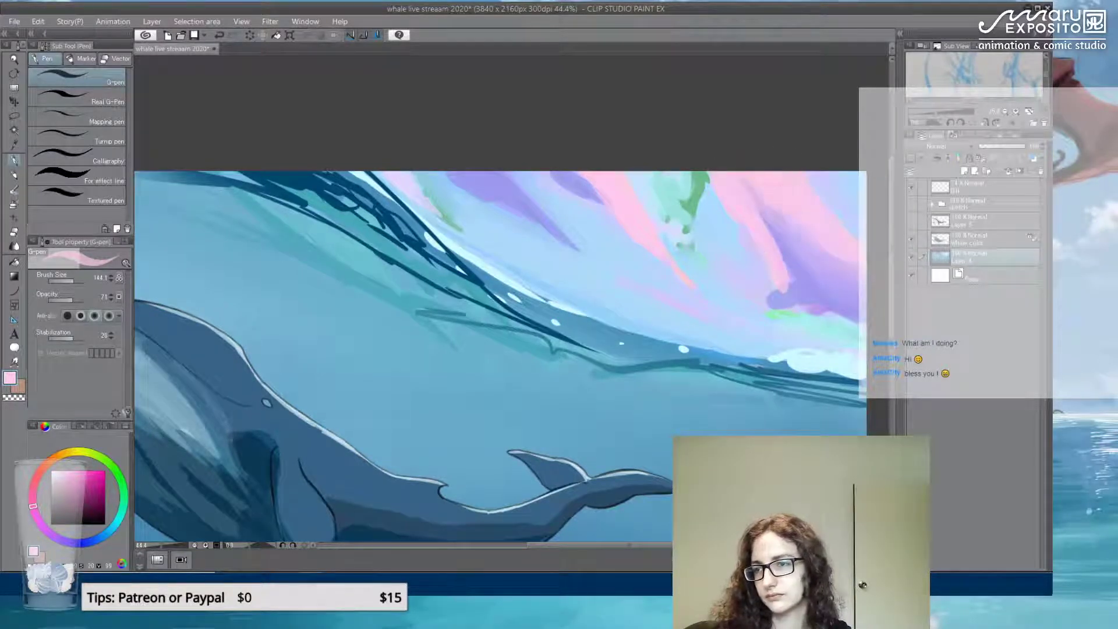
Sample light blue and lilac from the sky and paint soft strokes around the pink streaks and along the wave's upper edge
{"action": "left_click", "coordinate": [851, 233], "text": "alt"}
{"action": "key", "text": "e"}
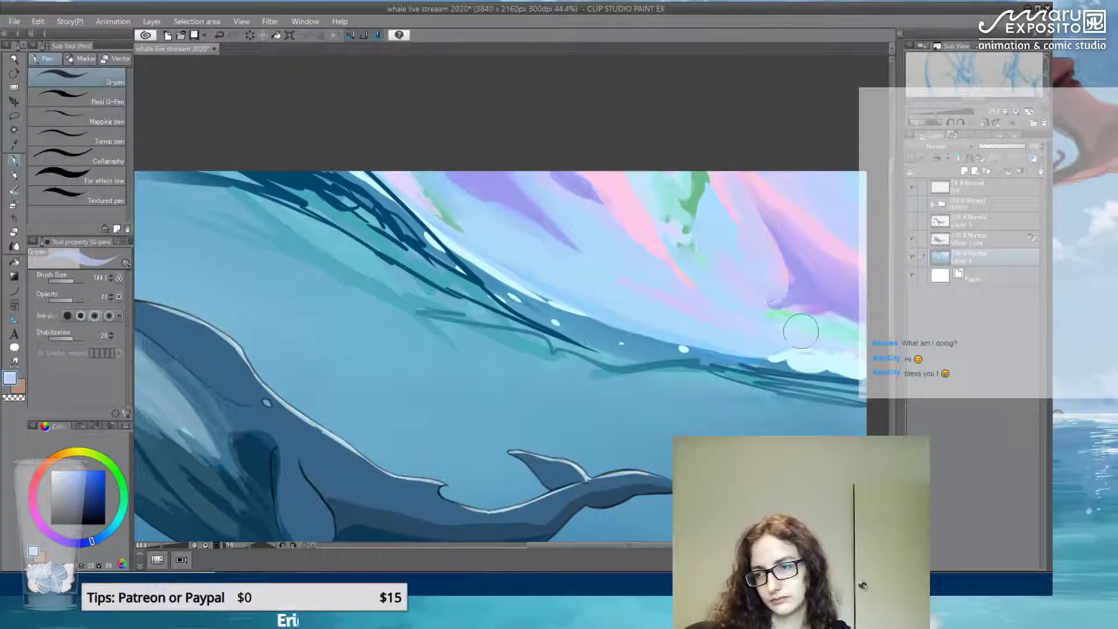
{"action": "left_click", "coordinate": [411, 204], "text": "alt"}
{"action": "left_click_drag", "start_coordinate": [392, 174], "coordinate": [453, 230]}
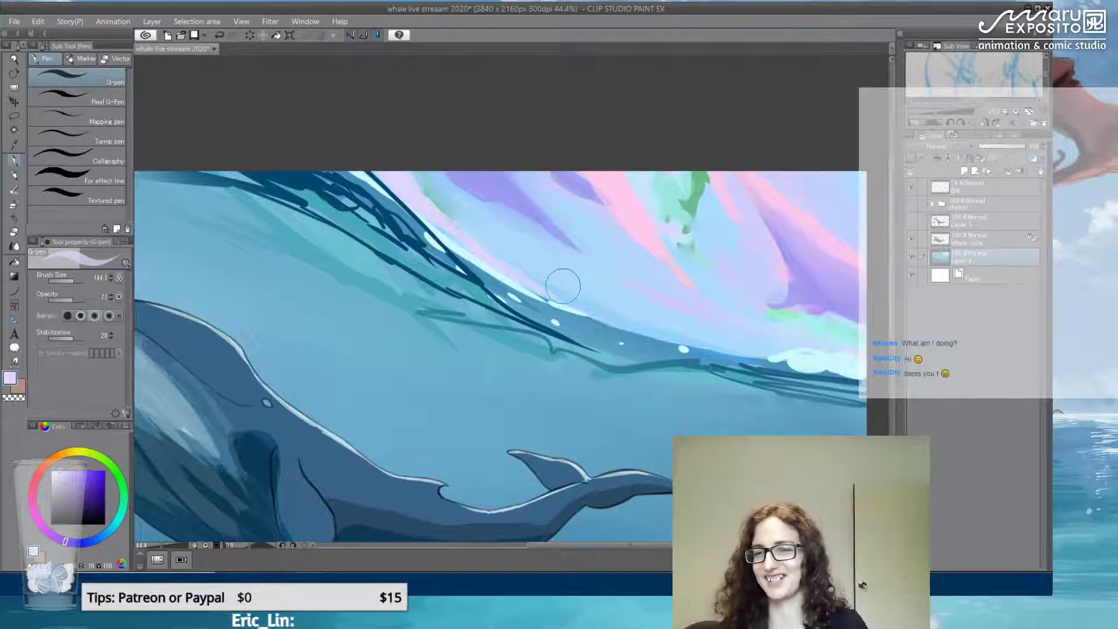
Extend the pink rim light along the whale's throat on the whale colour layer with a smaller G-pen in a sampled muted pink
{"action": "scroll", "coordinate": [581, 276], "scroll_direction": "down", "scroll_amount": 3}
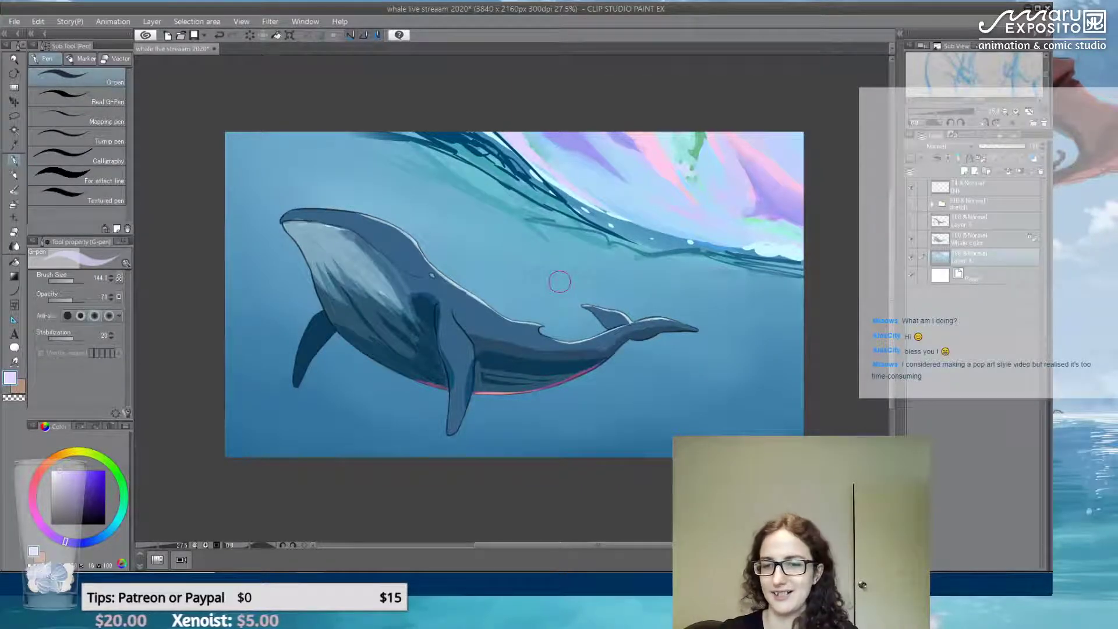
{"action": "key", "text": "alt"}
{"action": "left_click", "coordinate": [438, 381], "text": "alt"}
{"action": "left_click_drag", "start_coordinate": [78, 279], "coordinate": [70, 281]}
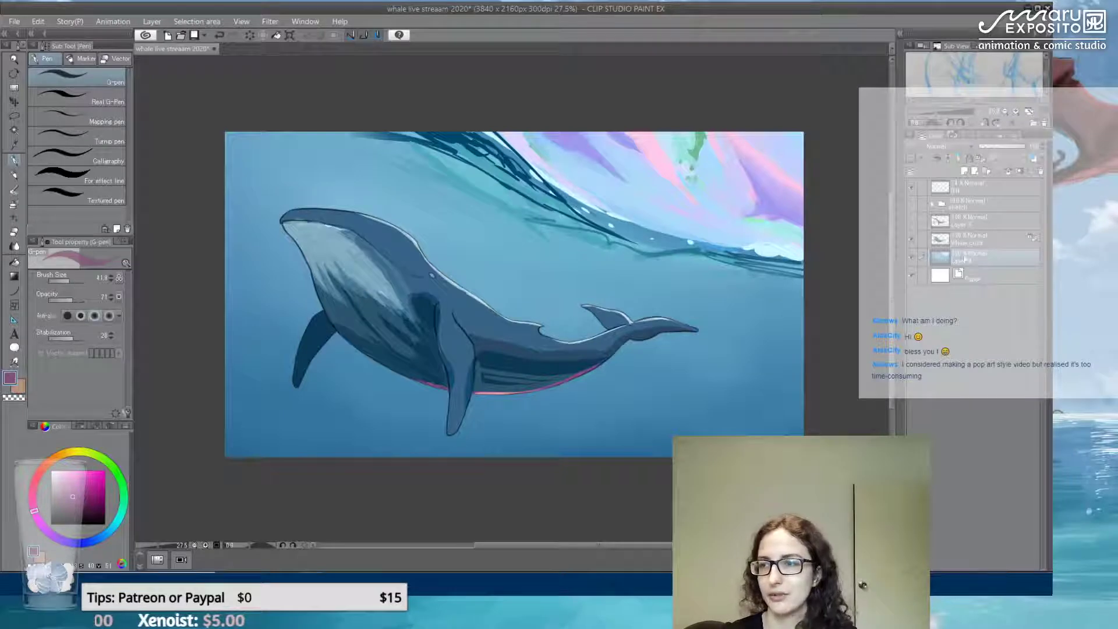
{"action": "left_click", "coordinate": [976, 239]}
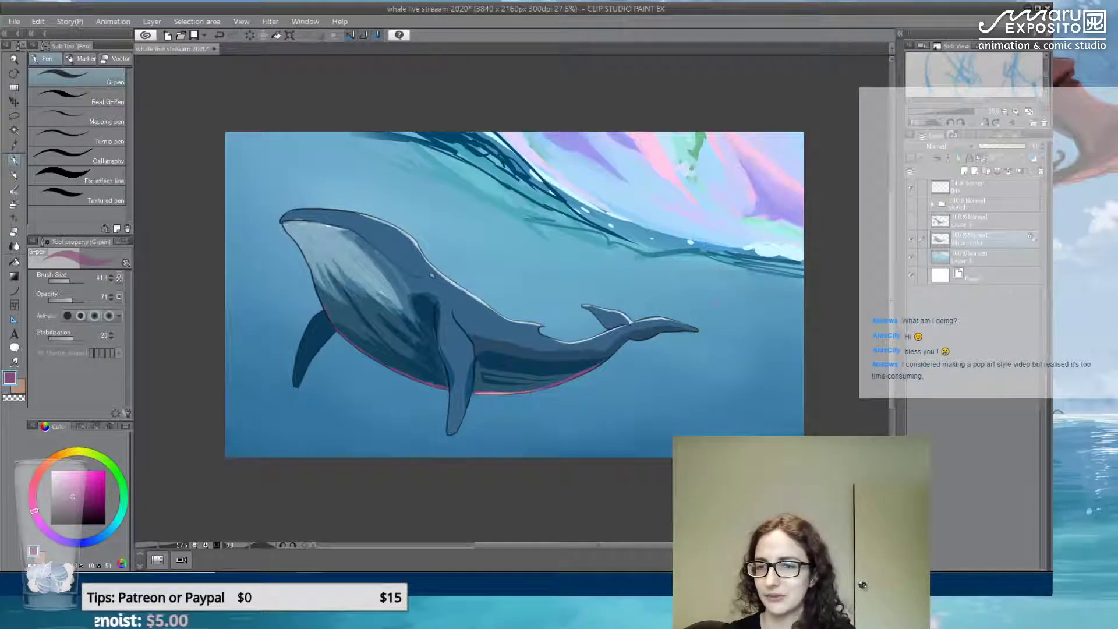
Lasso the sky area above the waterline on the background layer and copy it onto its own new layer
{"action": "left_click", "coordinate": [486, 201], "text": "alt"}
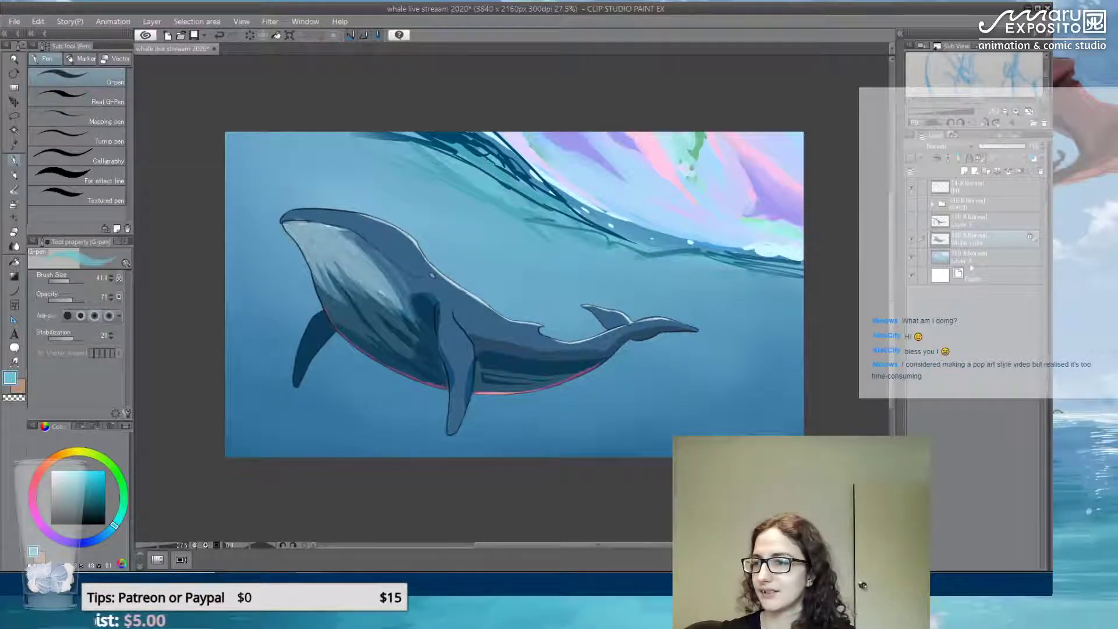
{"action": "left_click", "coordinate": [988, 257]}
{"action": "left_click", "coordinate": [912, 257]}
{"action": "left_click", "coordinate": [912, 257]}
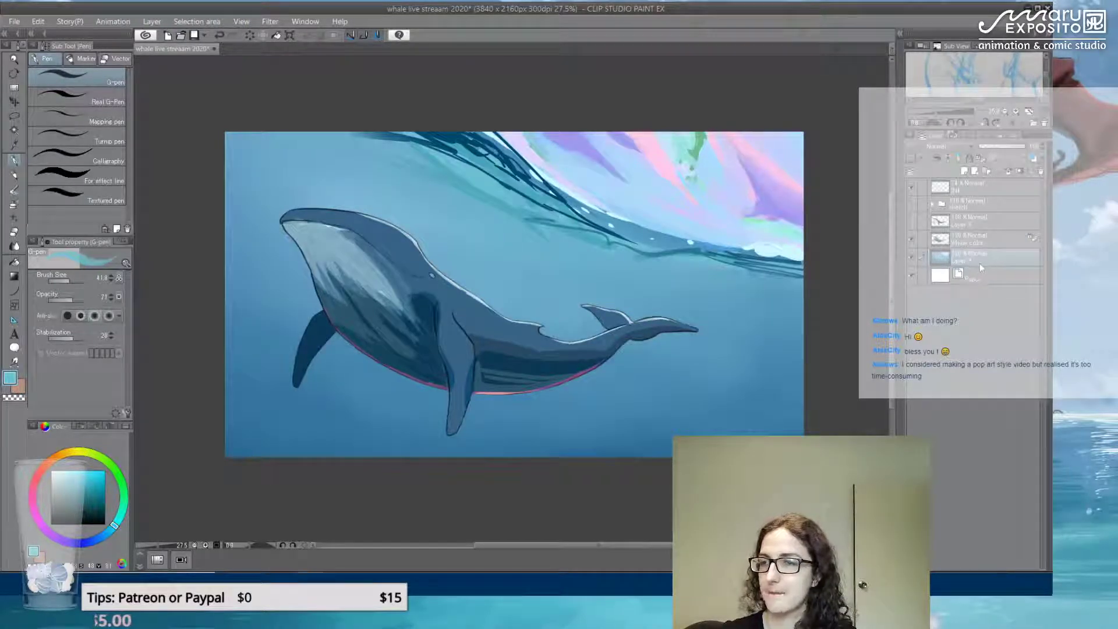
{"action": "left_click", "coordinate": [14, 118]}
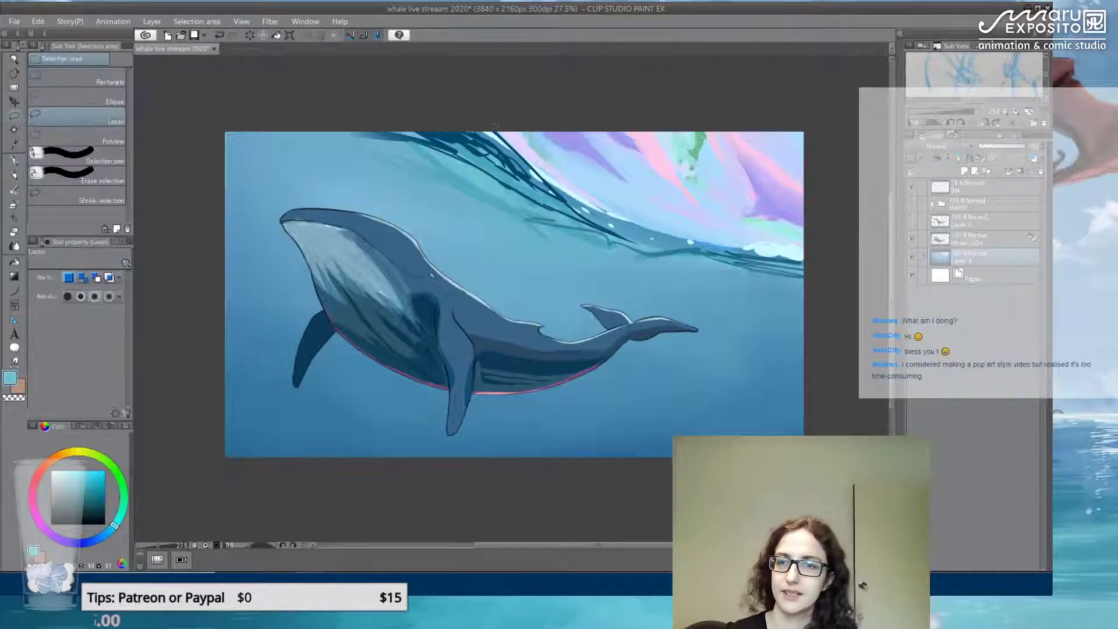
{"action": "mouse_move", "coordinate": [490, 124]}
{"action": "left_mouse_down"}
{"action": "mouse_move", "coordinate": [597, 204]}
{"action": "mouse_move", "coordinate": [690, 243]}
{"action": "mouse_move", "coordinate": [503, 132]}
{"action": "mouse_move", "coordinate": [618, 213]}
{"action": "mouse_move", "coordinate": [686, 237]}
{"action": "mouse_move", "coordinate": [818, 252]}
{"action": "mouse_move", "coordinate": [827, 135]}
{"action": "mouse_move", "coordinate": [806, 84]}
{"action": "mouse_move", "coordinate": [507, 81]}
{"action": "left_mouse_up"}
{"action": "key", "text": "ctrl+d"}
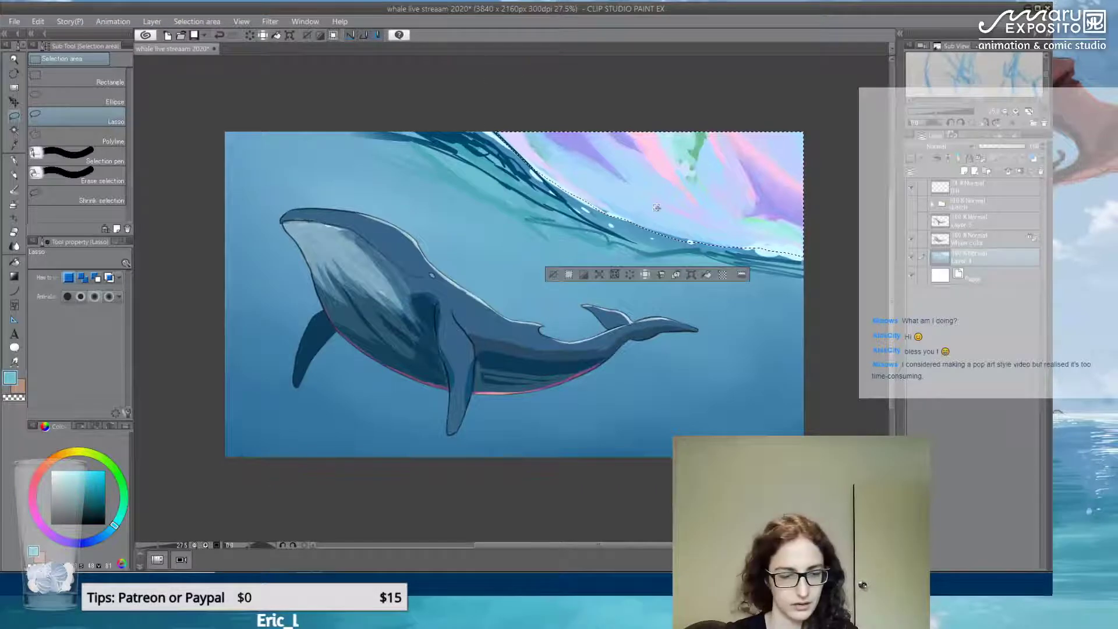
{"action": "key", "text": "ctrl+c"}
{"action": "key", "text": "ctrl+v"}
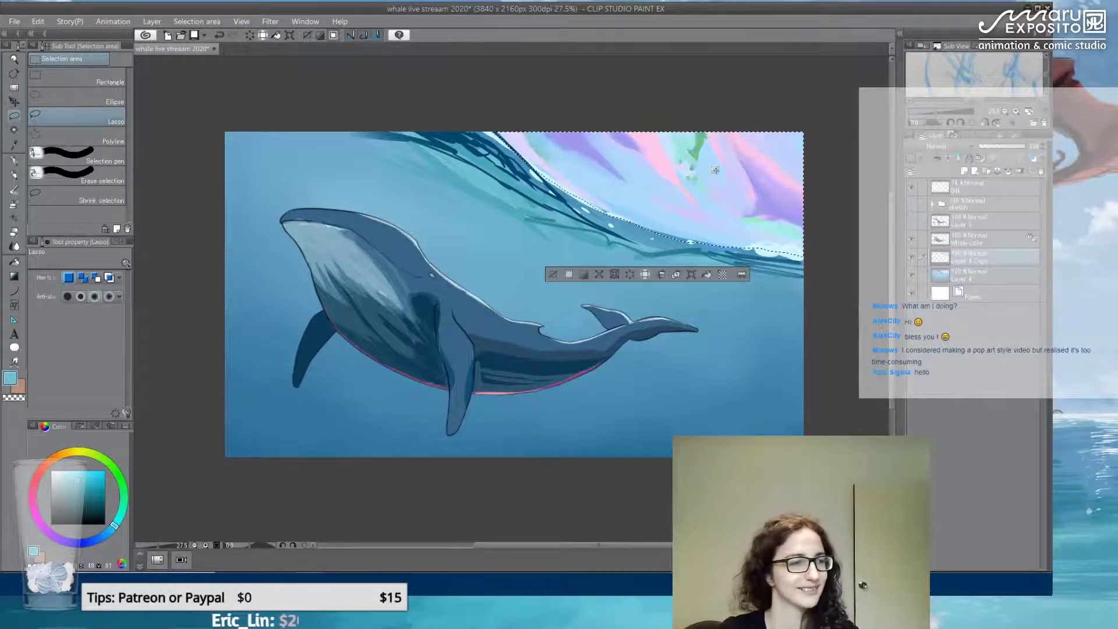
Repaint the violet streak nearest the wave crest with a larger G-pen in violet and light blue sampled from the sky
{"action": "scroll", "coordinate": [659, 173], "scroll_direction": "up", "scroll_amount": 1}
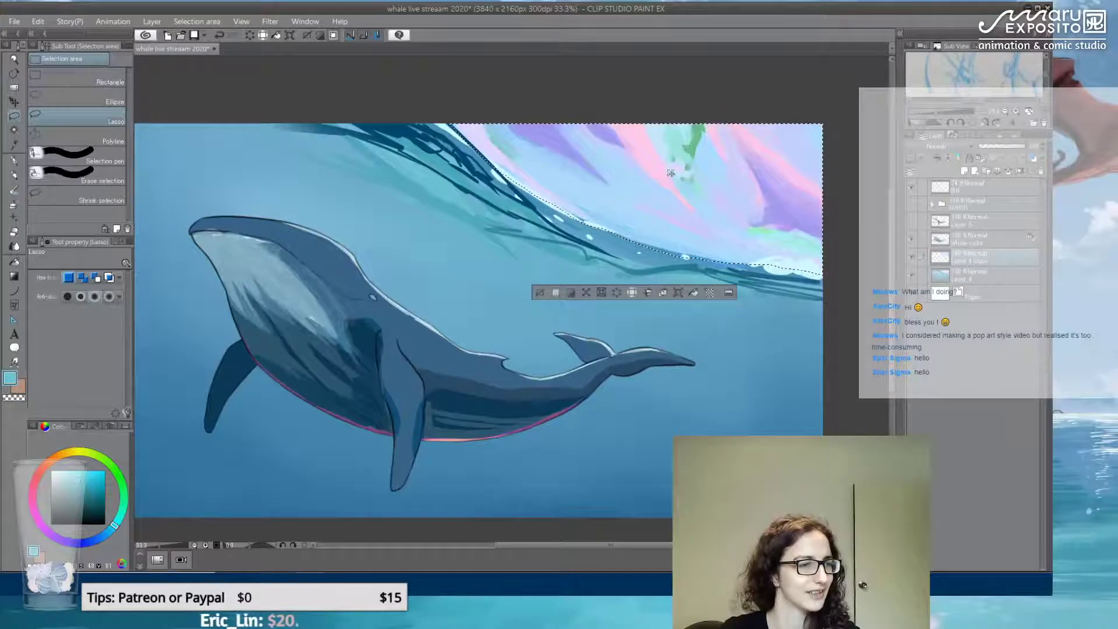
{"action": "left_click_drag", "start_coordinate": [724, 188], "coordinate": [623, 197]}
{"action": "scroll", "coordinate": [623, 197], "scroll_direction": "up", "scroll_amount": 1}
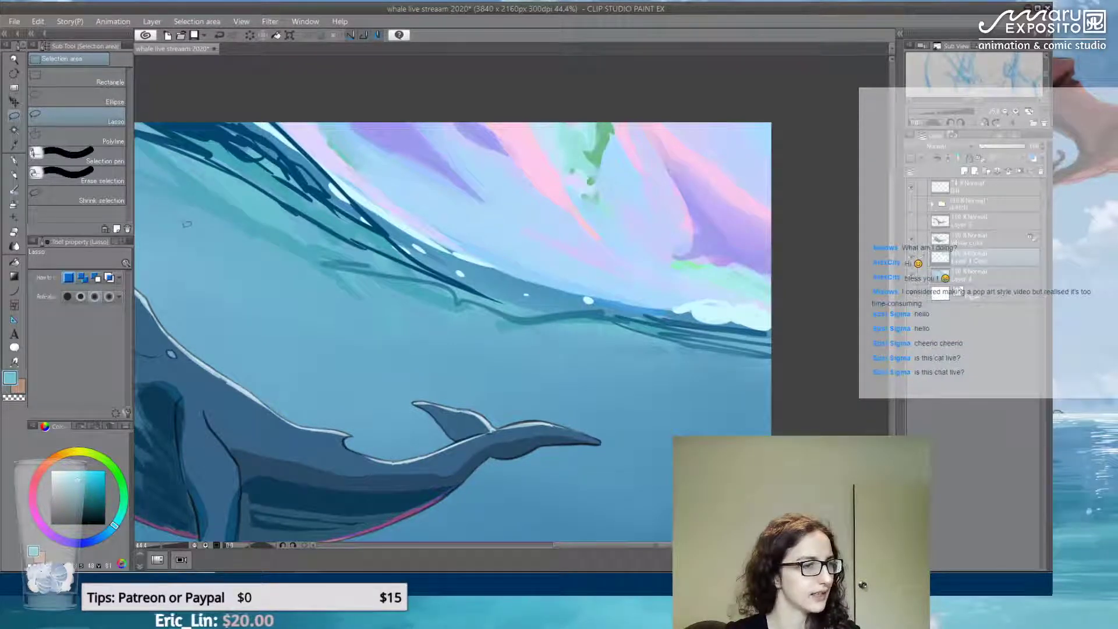
{"action": "left_click", "coordinate": [14, 160]}
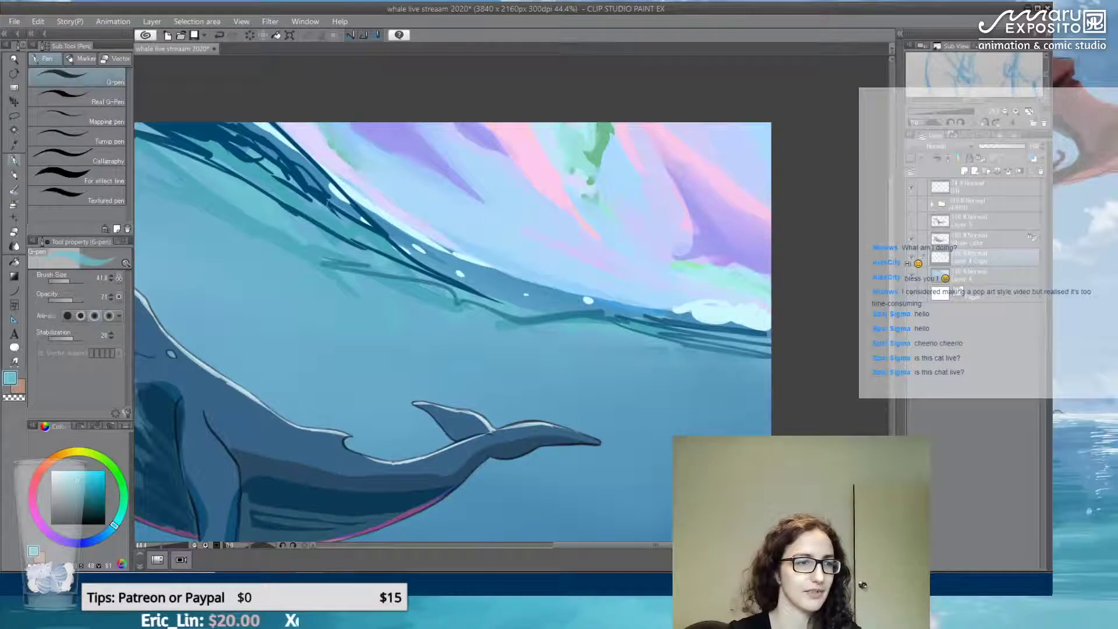
{"action": "left_click", "coordinate": [393, 134], "text": "alt"}
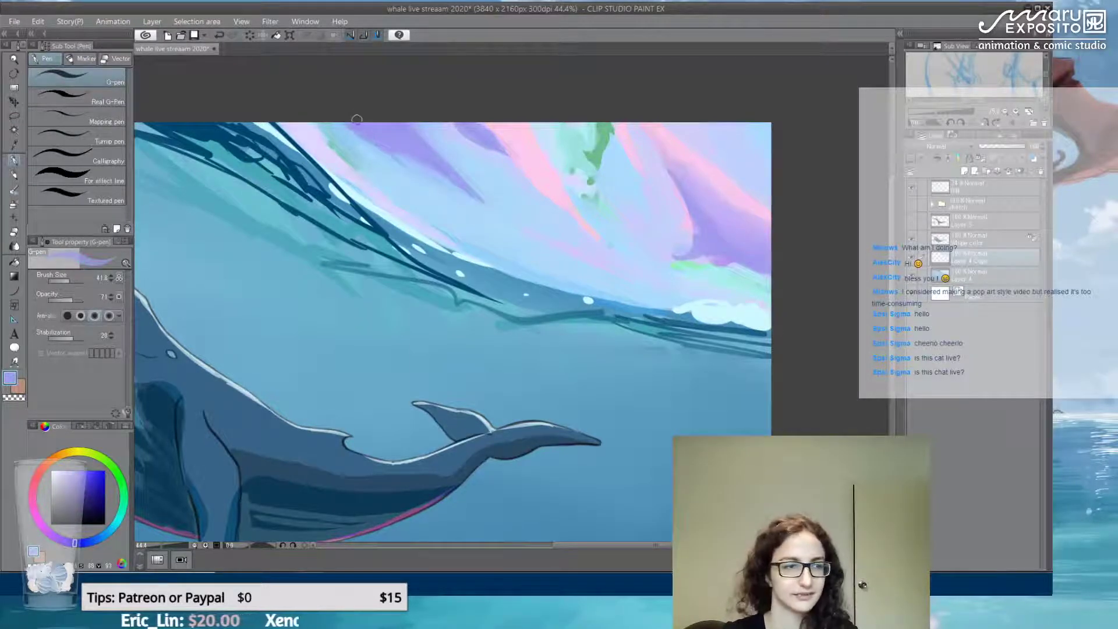
{"action": "left_click", "coordinate": [76, 279]}
{"action": "left_click", "coordinate": [408, 180], "text": "alt"}
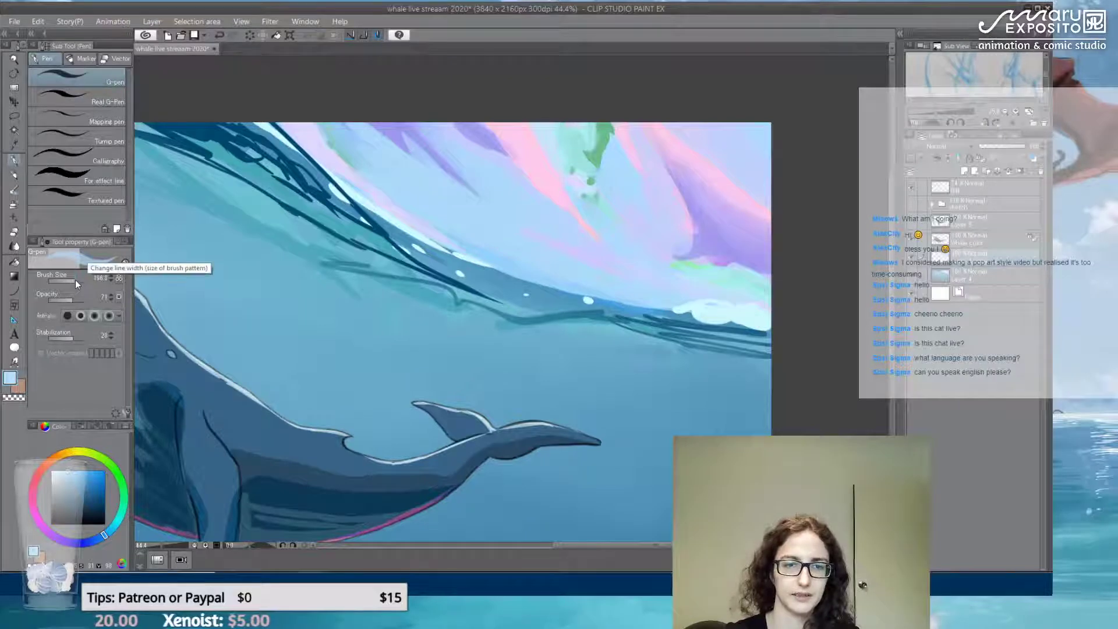
Soften the violet and pink streaks between the wave crest and green patch using a larger Opaque watercolor brush in sampled violet
{"action": "left_click", "coordinate": [16, 191]}
{"action": "left_click", "coordinate": [17, 192]}
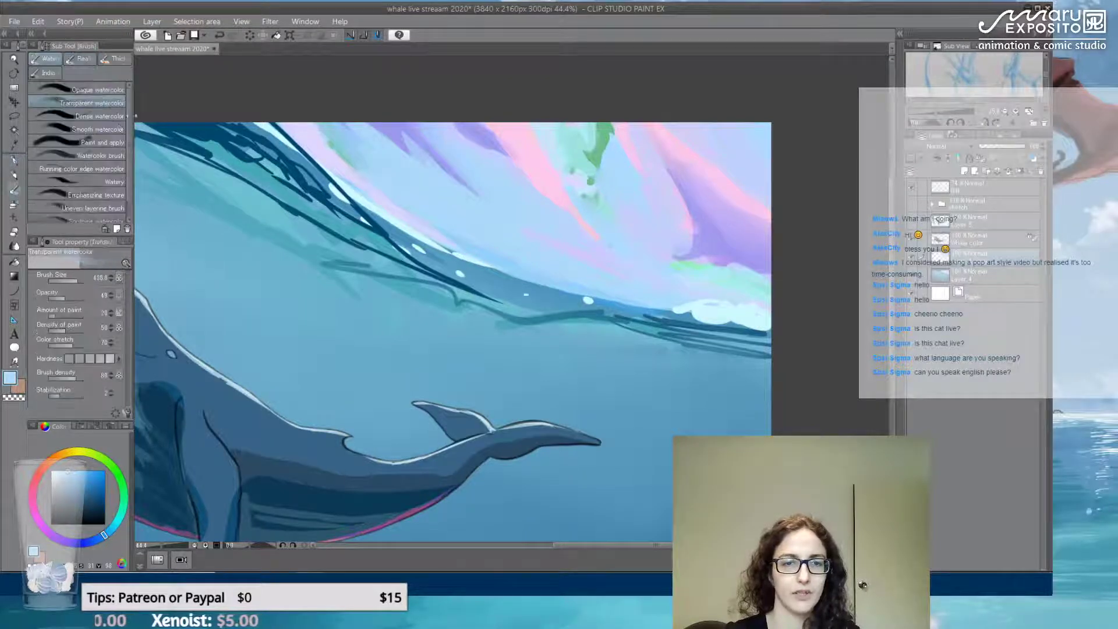
{"action": "left_click", "coordinate": [86, 91]}
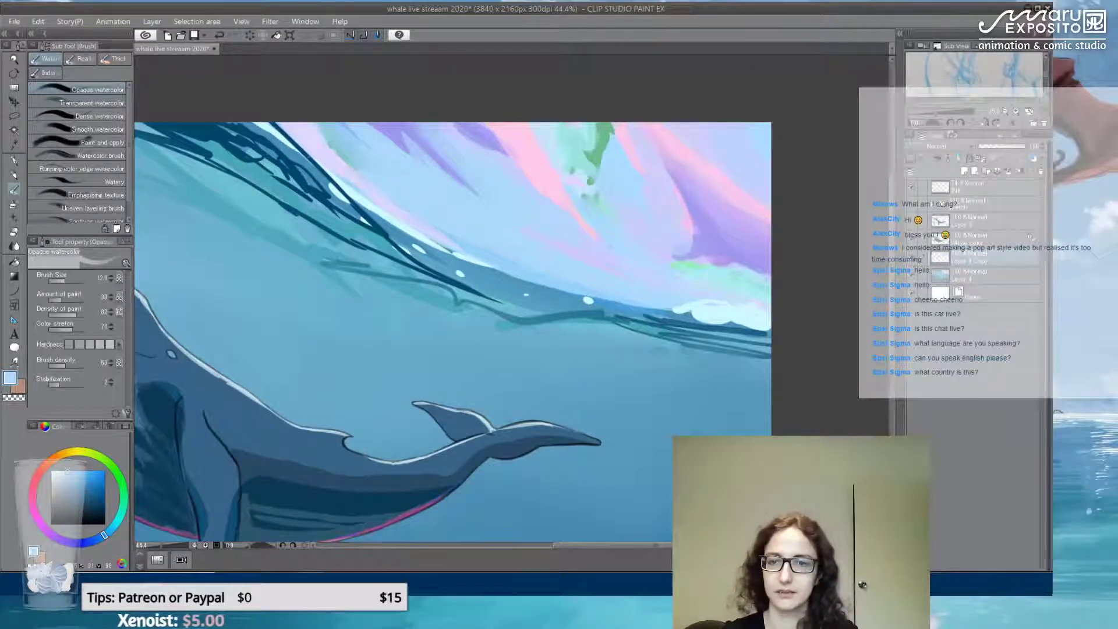
{"action": "left_click", "coordinate": [384, 162], "text": "alt"}
{"action": "left_click", "coordinate": [72, 281]}
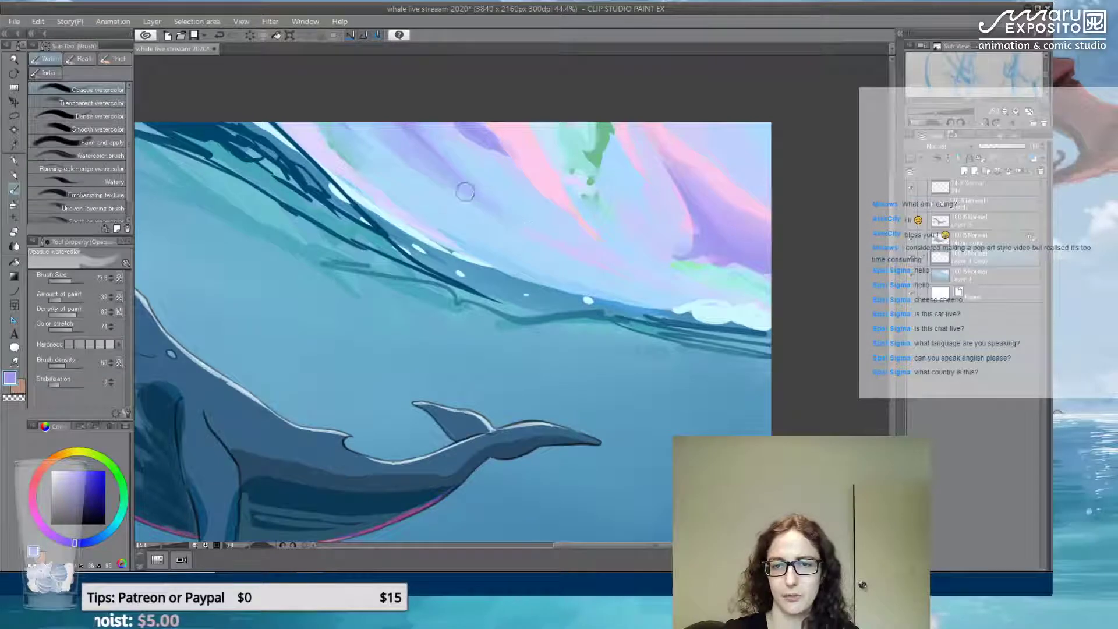
{"action": "left_click", "coordinate": [415, 131], "text": "alt"}
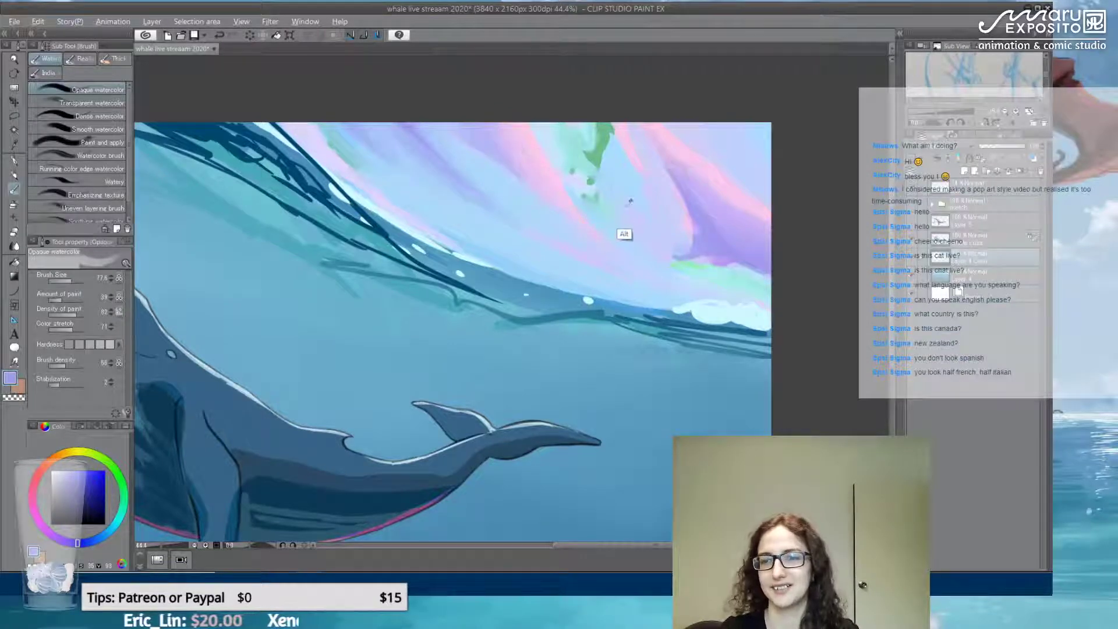
Cover the green patch between the pink streaks with light blue sampled from the surrounding sky
{"action": "left_click", "coordinate": [610, 185], "text": "alt"}
{"action": "mouse_move", "coordinate": [609, 185]}
{"action": "left_mouse_down"}
{"action": "mouse_move", "coordinate": [603, 216]}
{"action": "mouse_move", "coordinate": [540, 116]}
{"action": "mouse_move", "coordinate": [613, 179]}
{"action": "mouse_move", "coordinate": [607, 103]}
{"action": "left_mouse_up"}
{"action": "left_click", "coordinate": [767, 177], "text": "alt"}
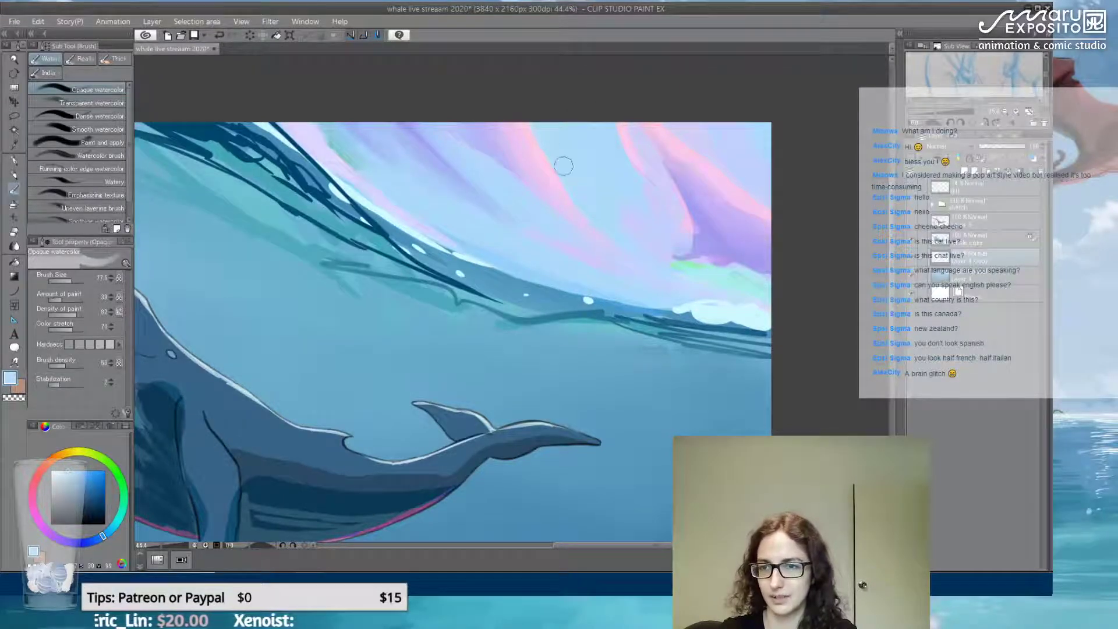
{"action": "key", "text": "alt"}
{"action": "left_click", "coordinate": [602, 188], "text": "alt"}
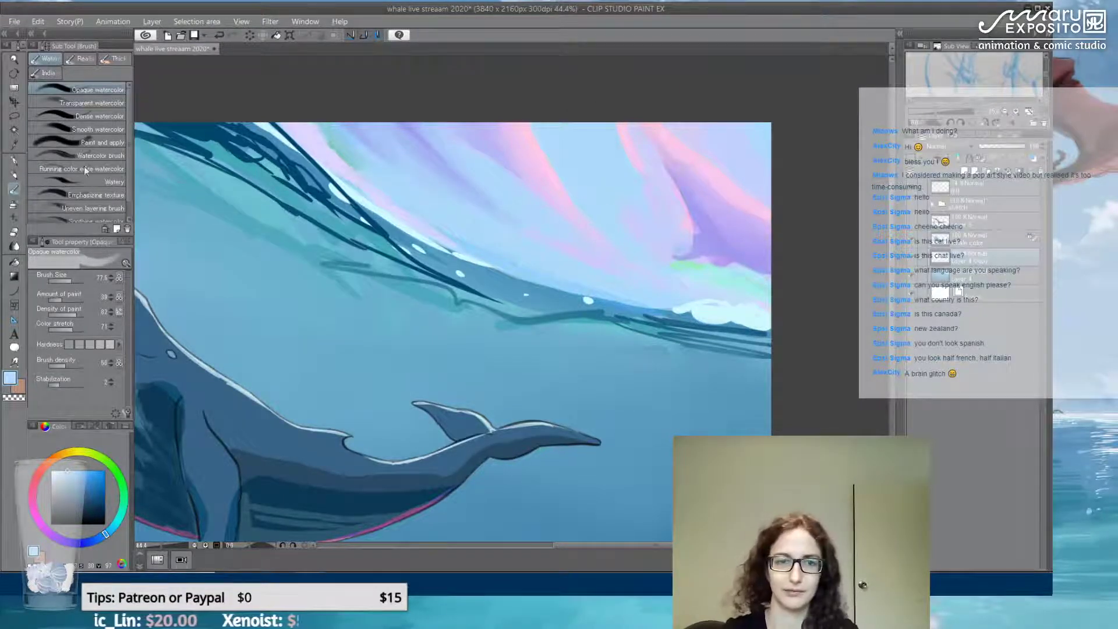
Paint light blue with the G-pen over the green patches and the white foam along the wave's edge at the canvas's right
{"action": "left_click", "coordinate": [15, 162]}
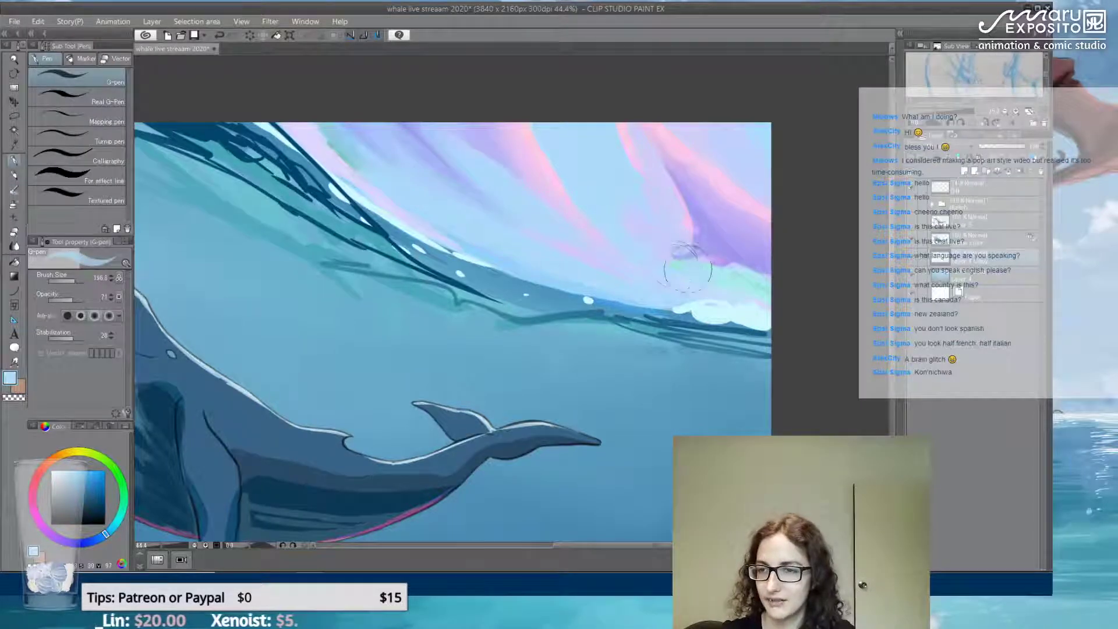
{"action": "mouse_move", "coordinate": [765, 298]}
{"action": "left_mouse_down"}
{"action": "mouse_move", "coordinate": [752, 274]}
{"action": "mouse_move", "coordinate": [699, 326]}
{"action": "mouse_move", "coordinate": [629, 317]}
{"action": "mouse_move", "coordinate": [664, 338]}
{"action": "left_mouse_up"}
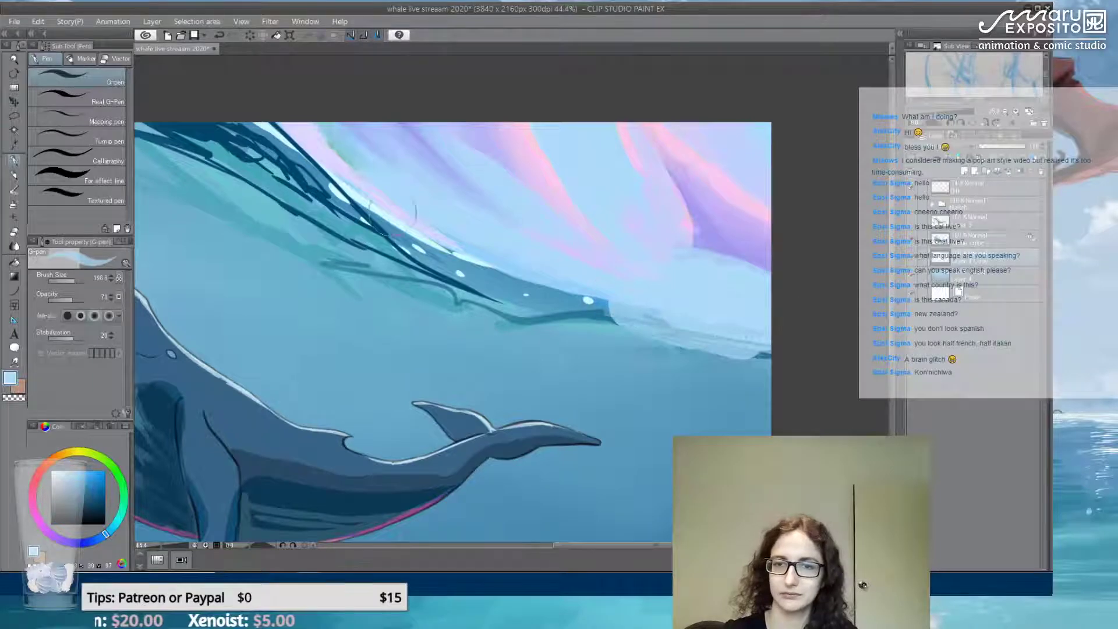
{"action": "mouse_move", "coordinate": [402, 219]}
{"action": "left_mouse_down"}
{"action": "mouse_move", "coordinate": [343, 141]}
{"action": "mouse_move", "coordinate": [352, 145]}
{"action": "left_mouse_up"}
Paint sampled lilac and light blue over the white rim and dark band along the wave's upper edge
{"action": "left_click", "coordinate": [356, 209], "text": "alt"}
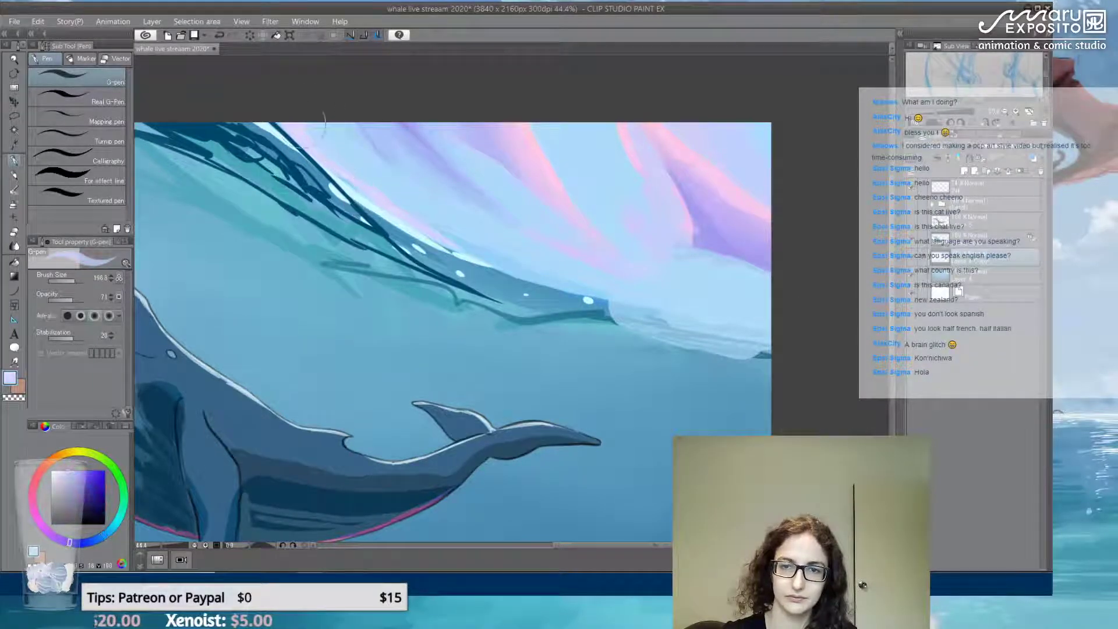
{"action": "mouse_move", "coordinate": [269, 100]}
{"action": "left_mouse_down"}
{"action": "mouse_move", "coordinate": [361, 204]}
{"action": "mouse_move", "coordinate": [291, 124]}
{"action": "mouse_move", "coordinate": [420, 227]}
{"action": "mouse_move", "coordinate": [510, 267]}
{"action": "mouse_move", "coordinate": [527, 254]}
{"action": "left_mouse_up"}
{"action": "left_click", "coordinate": [469, 274], "text": "alt"}
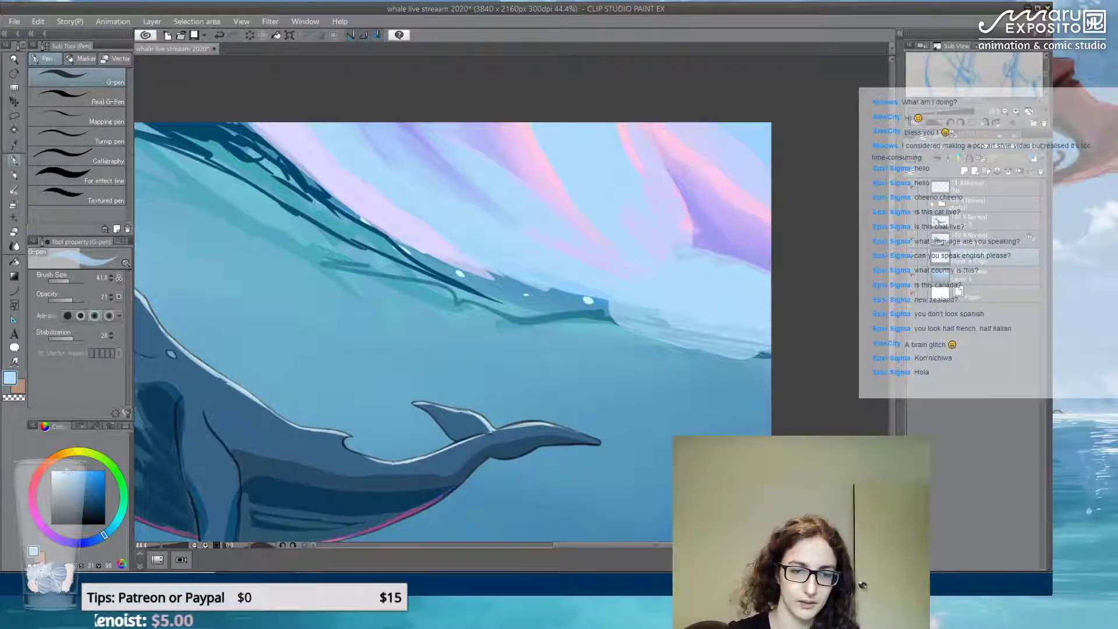
{"action": "mouse_move", "coordinate": [536, 267]}
{"action": "left_mouse_down"}
{"action": "mouse_move", "coordinate": [605, 300]}
{"action": "mouse_move", "coordinate": [576, 299]}
{"action": "left_mouse_up"}
{"action": "left_click_drag", "start_coordinate": [478, 278], "coordinate": [563, 293]}
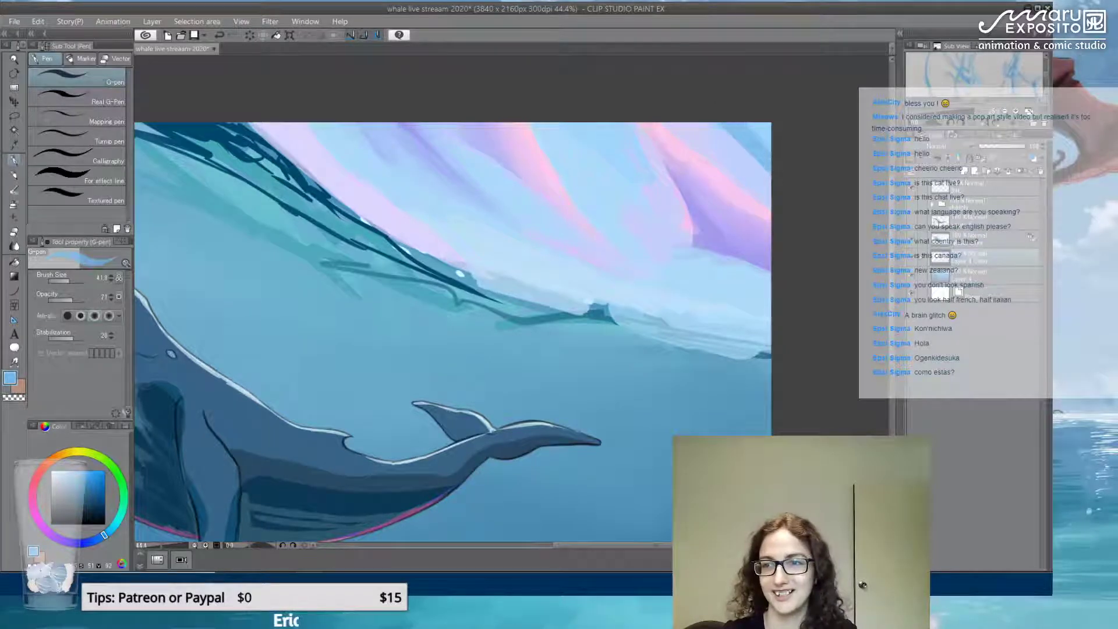
Fill the sky's upper right corner with deeper blue strokes, enlarging the G-pen to cover the pink there
{"action": "mouse_move", "coordinate": [784, 177]}
{"action": "left_mouse_down"}
{"action": "mouse_move", "coordinate": [707, 123]}
{"action": "mouse_move", "coordinate": [750, 166]}
{"action": "left_mouse_up"}
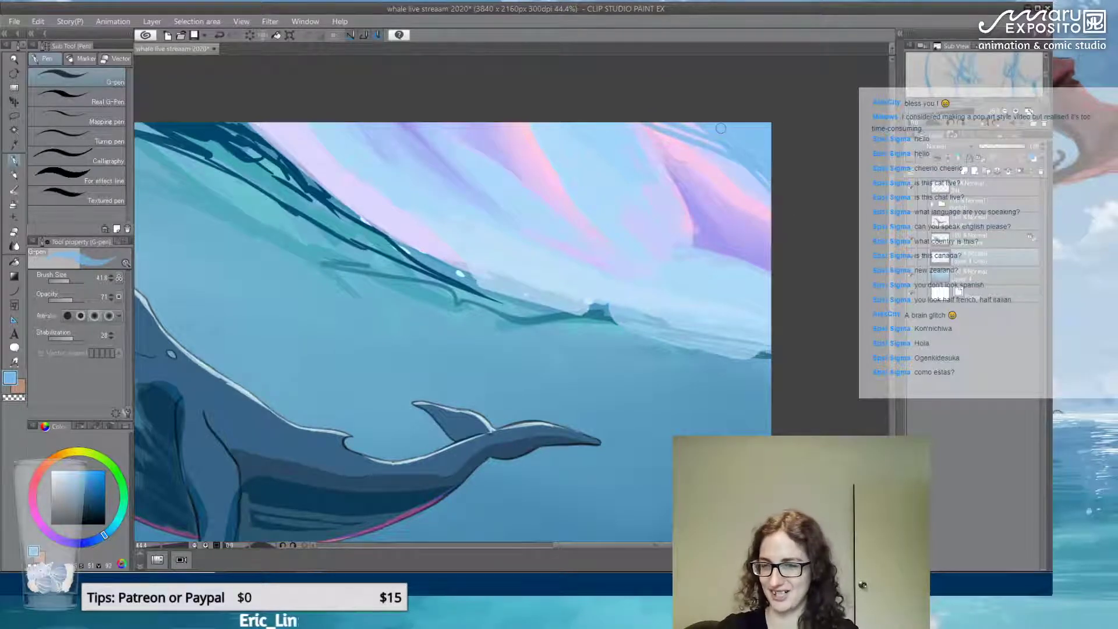
{"action": "left_click", "coordinate": [76, 282]}
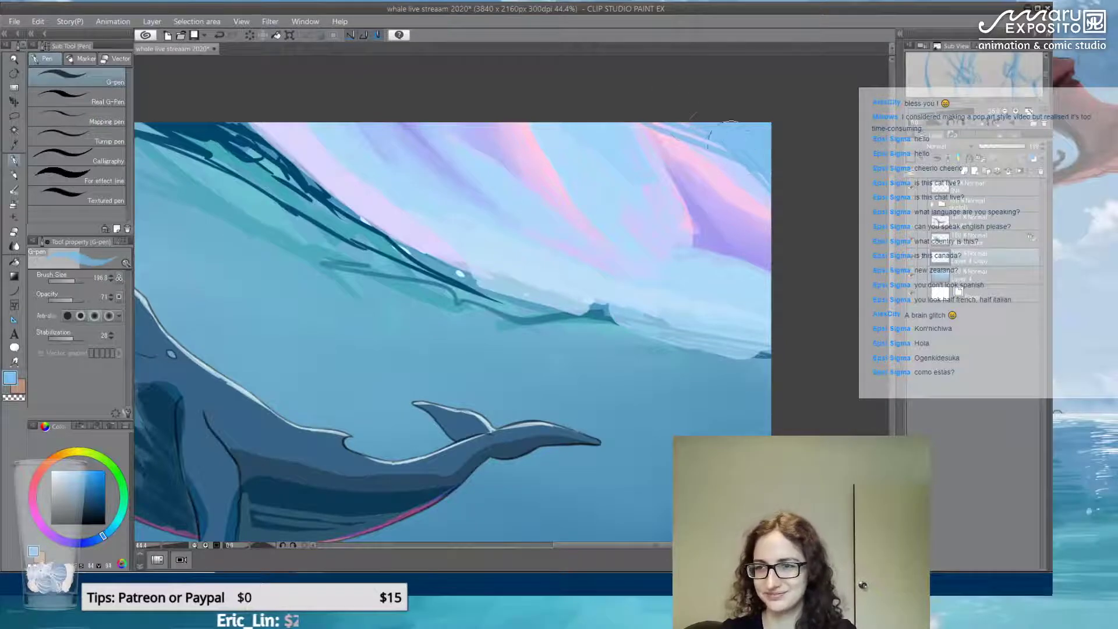
{"action": "left_click_drag", "start_coordinate": [663, 139], "coordinate": [721, 161]}
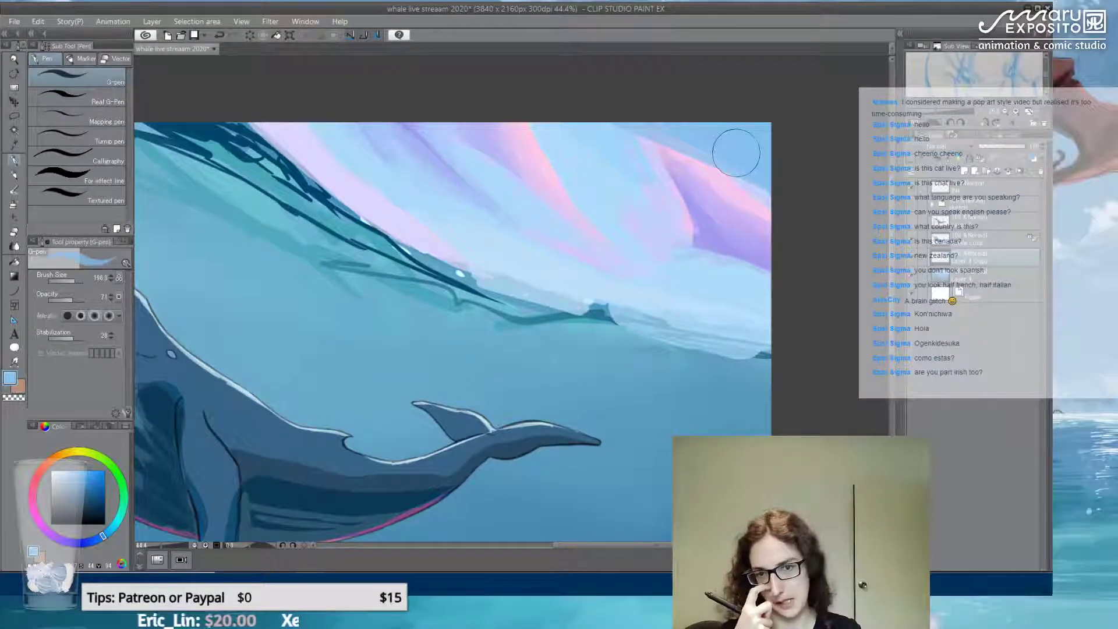
Layer sampled light blue and lilac strokes across the blue upper right sky, and undo the trial blending
{"action": "left_click", "coordinate": [538, 166], "text": "alt"}
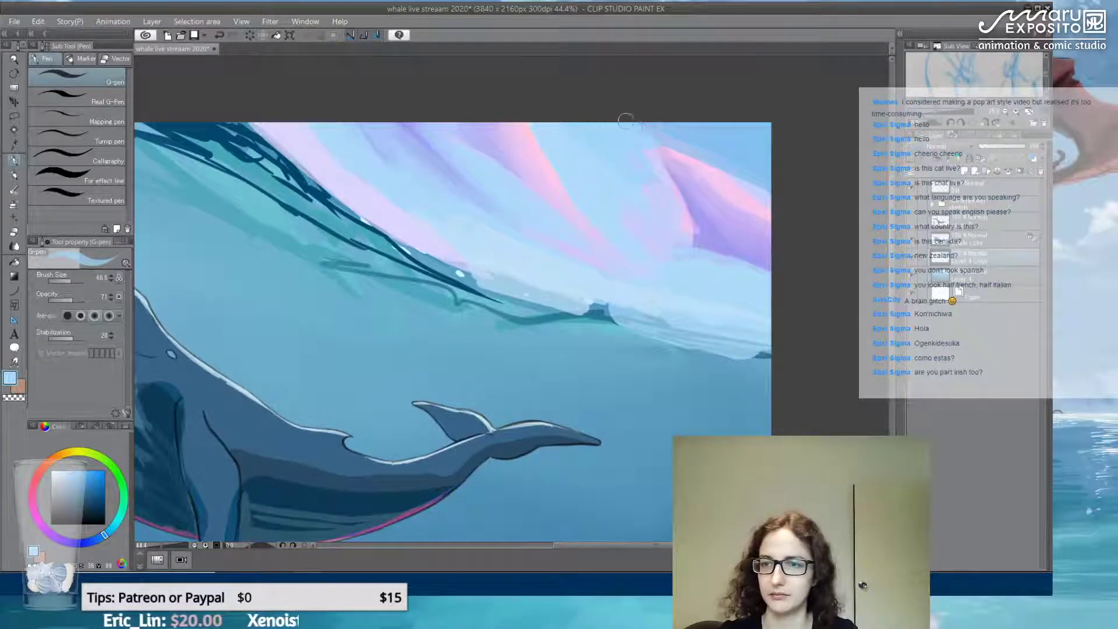
{"action": "left_click", "coordinate": [757, 198], "text": "alt"}
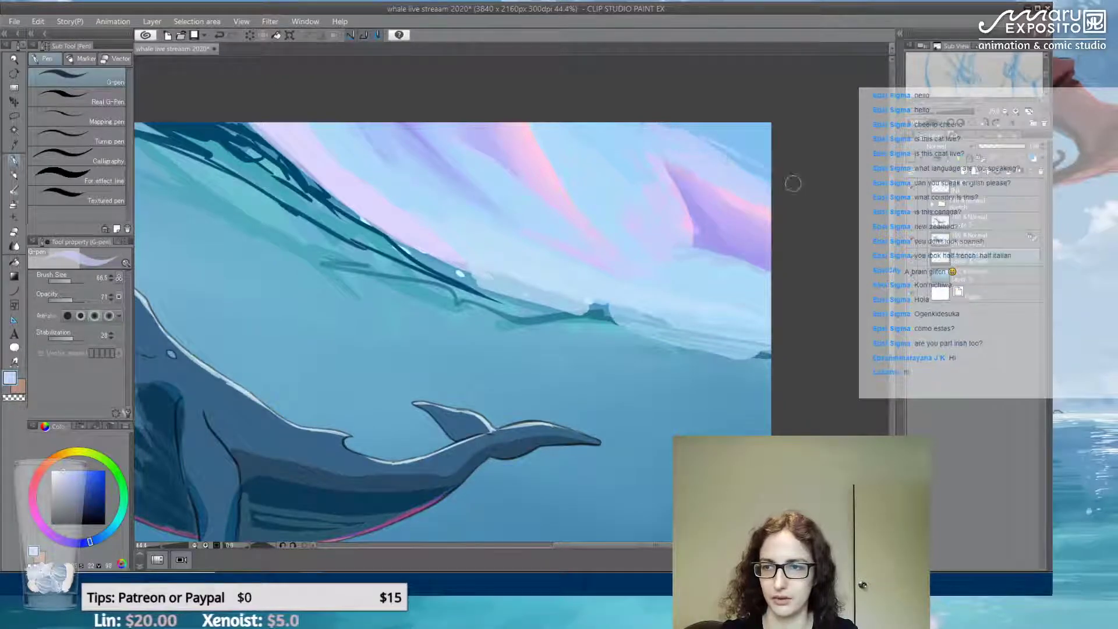
{"action": "left_click", "coordinate": [763, 167], "text": "alt"}
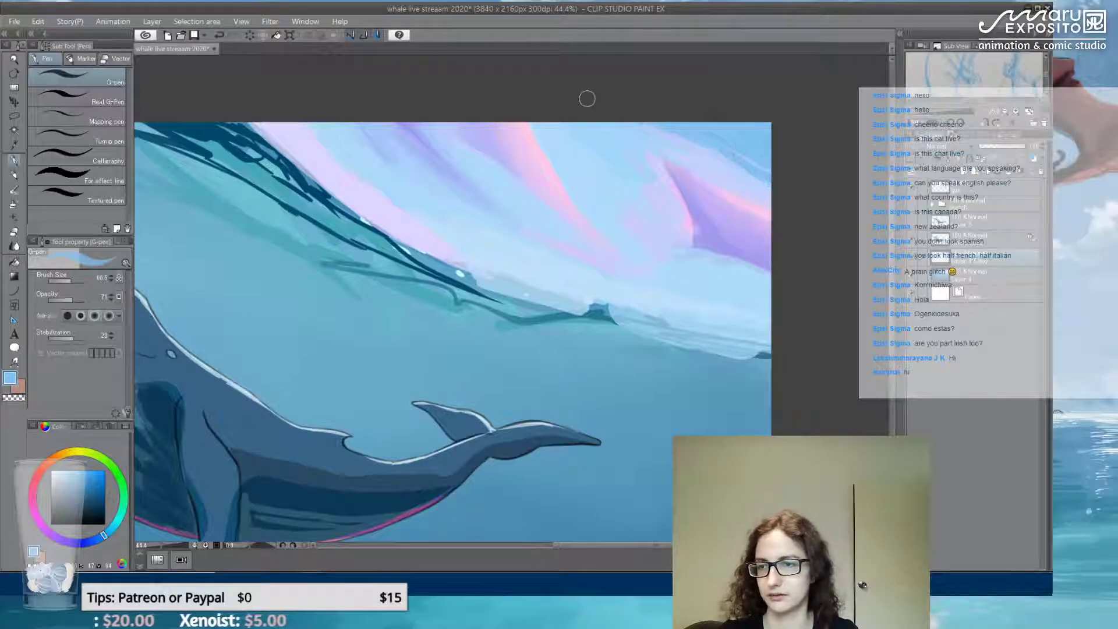
{"action": "left_click", "coordinate": [15, 247]}
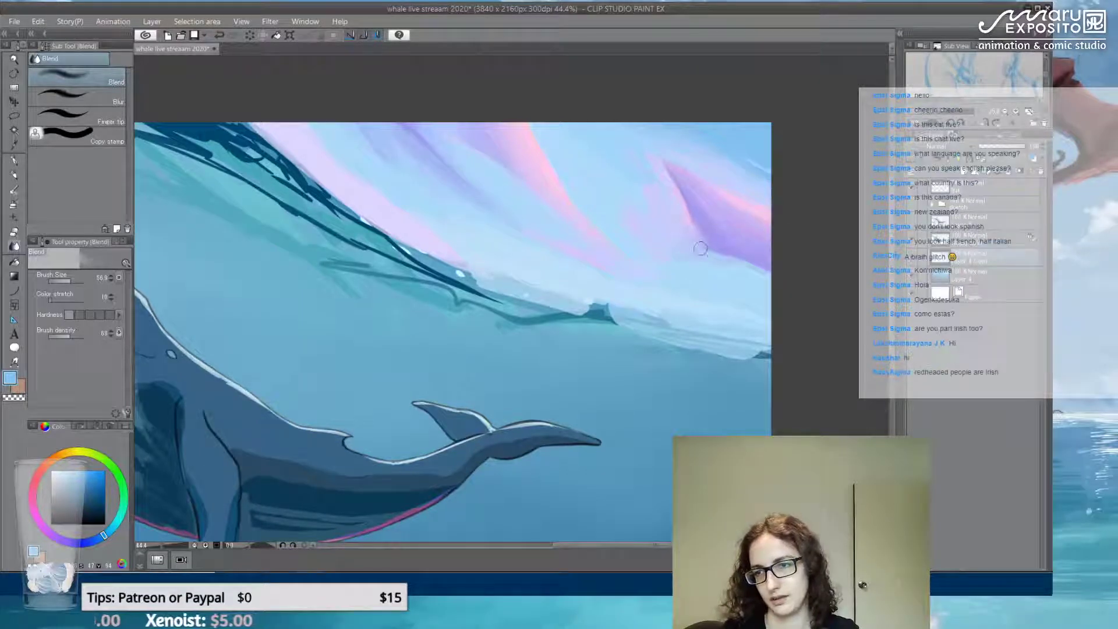
{"action": "key", "text": "ctrl+z"}
Extend the right-hand pink streak up to the canvas's top edge with the G-pen in a sampled light pink
{"action": "left_click", "coordinate": [14, 163]}
{"action": "left_click", "coordinate": [688, 248], "text": "alt"}
{"action": "mouse_move", "coordinate": [665, 173]}
{"action": "left_mouse_down"}
{"action": "mouse_move", "coordinate": [646, 140]}
{"action": "mouse_move", "coordinate": [617, 123]}
{"action": "left_mouse_up"}
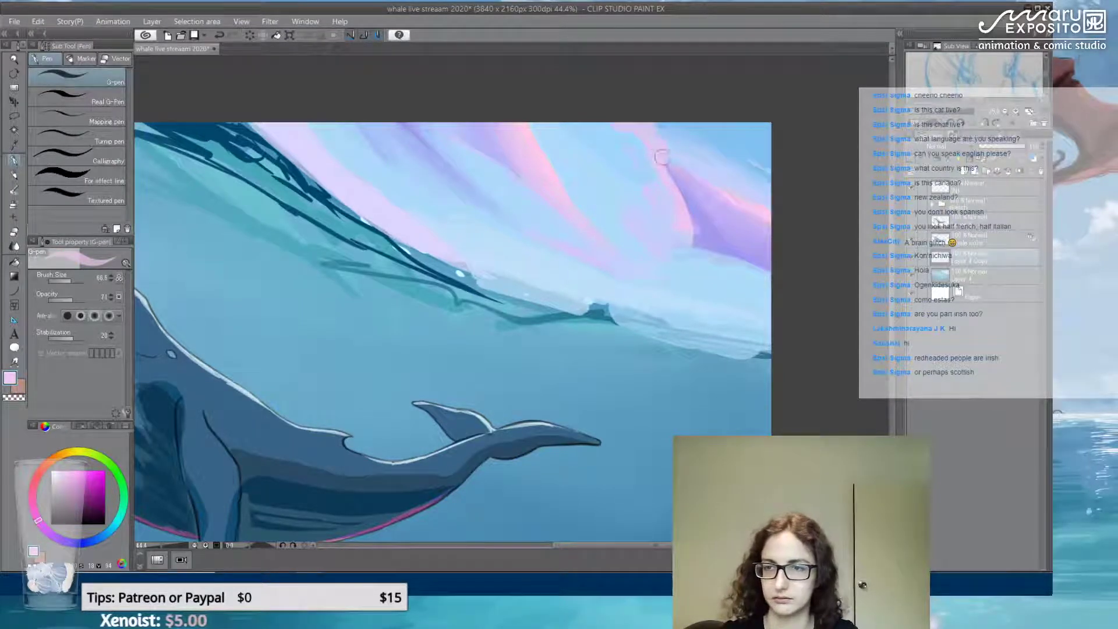
Paint sampled violet beside the right-hand pink streak up to the top edge and extend the violet patch down toward the waterline
{"action": "left_click", "coordinate": [696, 199], "text": "alt"}
{"action": "mouse_move", "coordinate": [686, 192]}
{"action": "left_mouse_down"}
{"action": "mouse_move", "coordinate": [669, 146]}
{"action": "mouse_move", "coordinate": [639, 117]}
{"action": "left_mouse_up"}
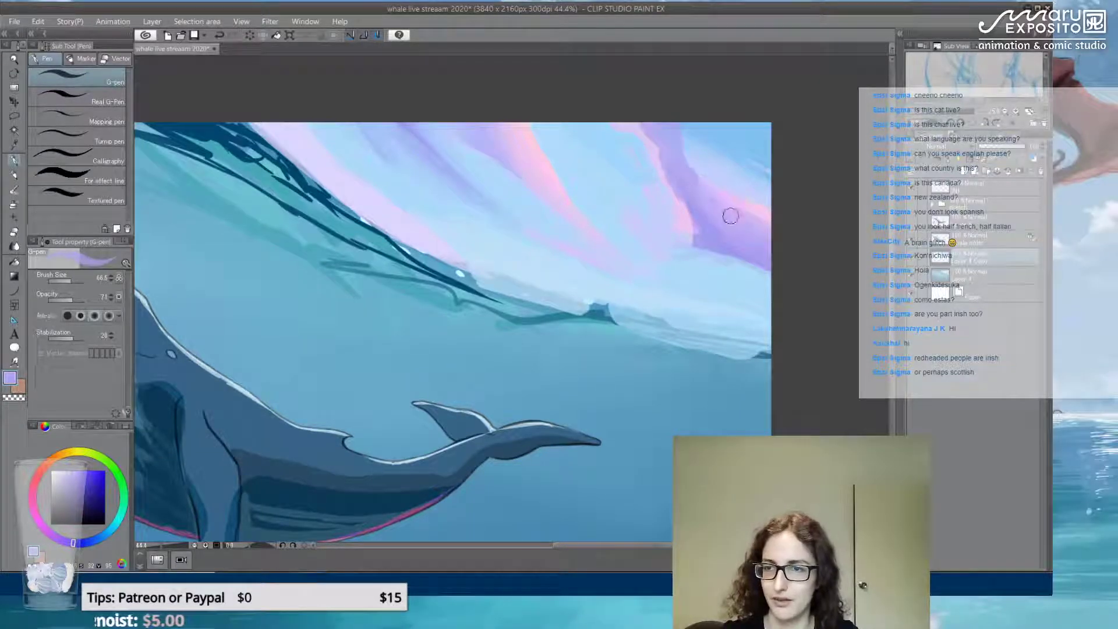
{"action": "mouse_move", "coordinate": [704, 236]}
{"action": "left_mouse_down"}
{"action": "mouse_move", "coordinate": [713, 295]}
{"action": "mouse_move", "coordinate": [735, 302]}
{"action": "mouse_move", "coordinate": [704, 245]}
{"action": "mouse_move", "coordinate": [775, 311]}
{"action": "left_mouse_up"}
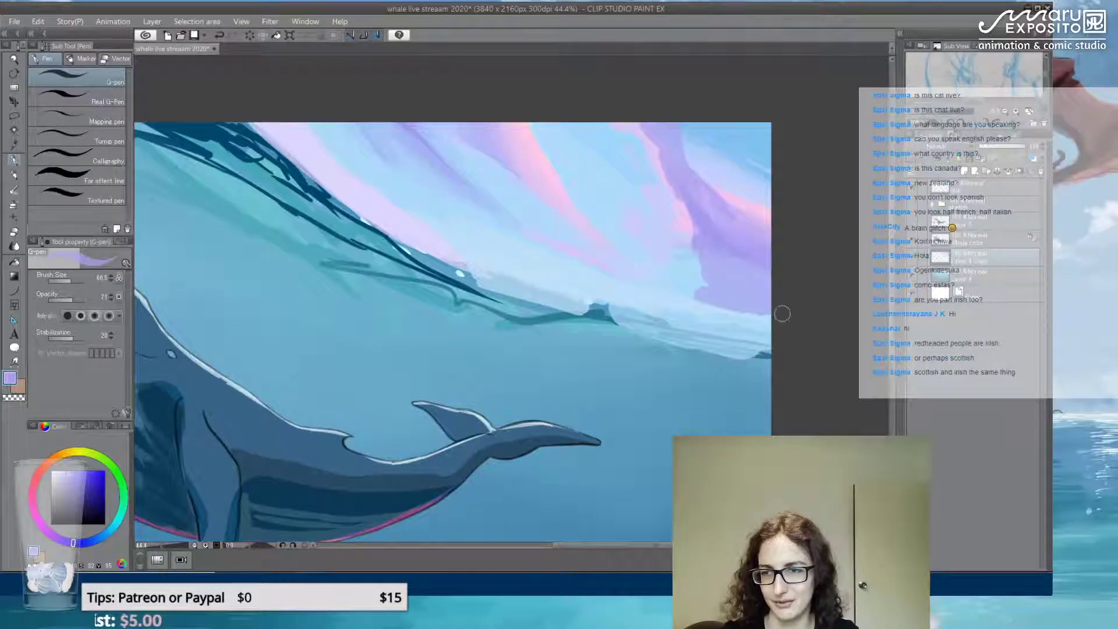
{"action": "left_click", "coordinate": [680, 164], "text": "alt"}
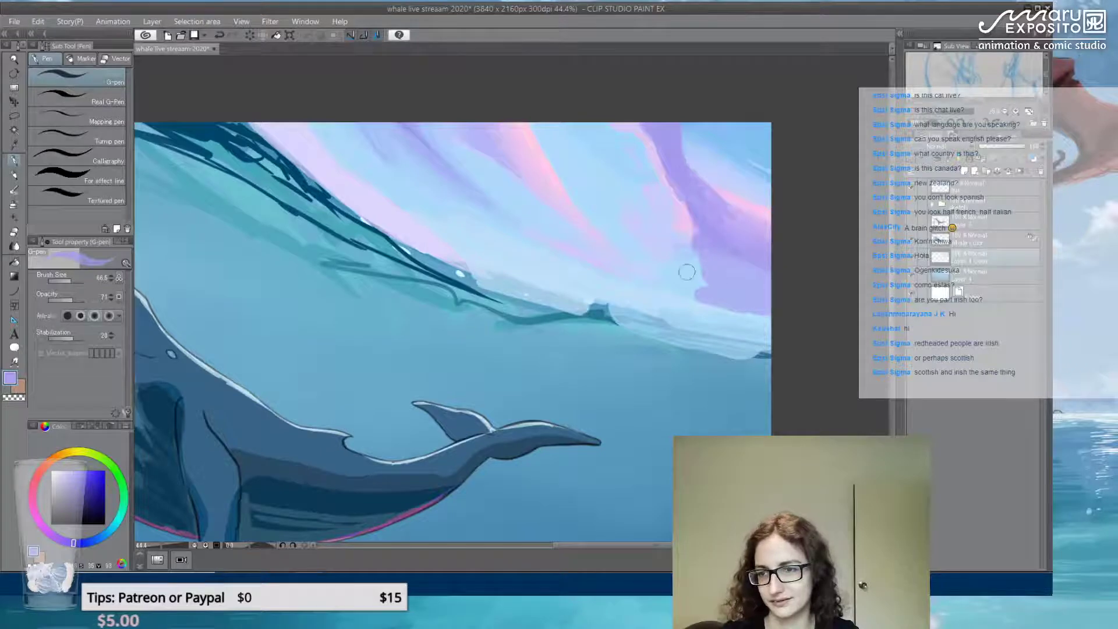
Soften the violet patch near the canvas's right edge with strokes of light blue and lilac blue sampled around it
{"action": "left_click", "coordinate": [686, 297], "text": "alt"}
{"action": "left_click", "coordinate": [643, 244], "text": "alt"}
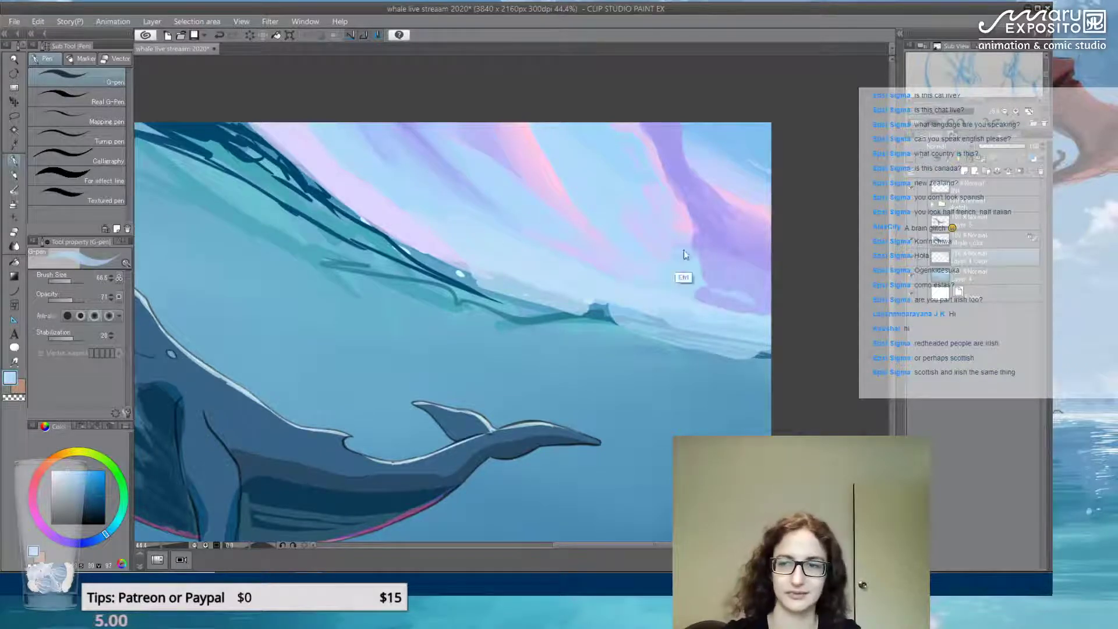
{"action": "left_click", "coordinate": [744, 328], "text": "alt"}
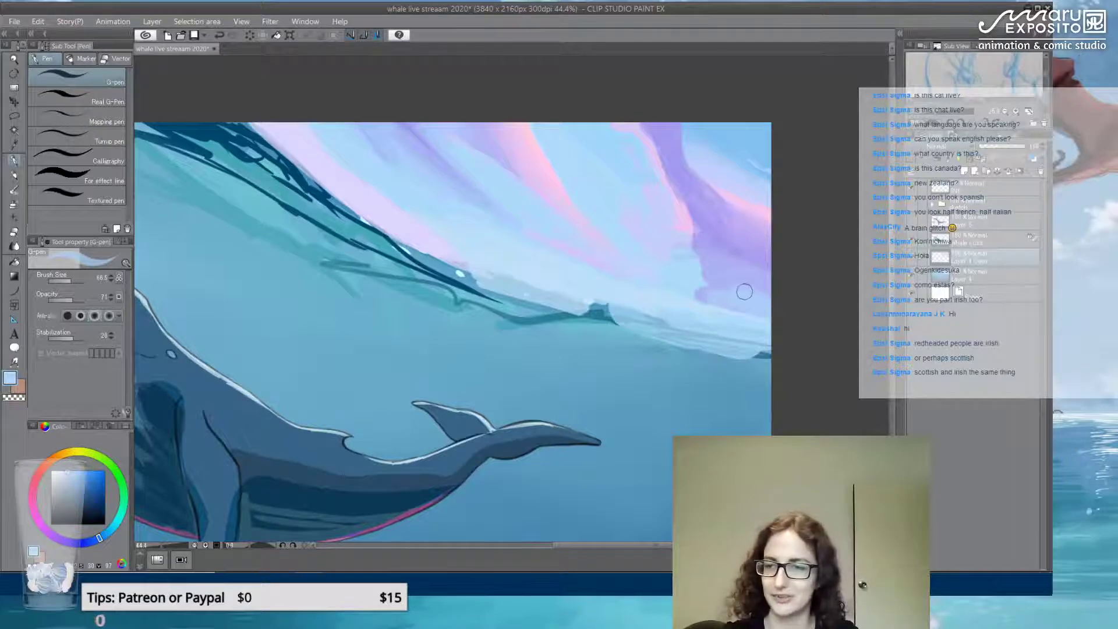
{"action": "mouse_move", "coordinate": [746, 295]}
{"action": "left_mouse_down"}
{"action": "mouse_move", "coordinate": [710, 254]}
{"action": "mouse_move", "coordinate": [778, 272]}
{"action": "mouse_move", "coordinate": [777, 260]}
{"action": "mouse_move", "coordinate": [735, 239]}
{"action": "mouse_move", "coordinate": [712, 266]}
{"action": "mouse_move", "coordinate": [704, 230]}
{"action": "mouse_move", "coordinate": [741, 234]}
{"action": "mouse_move", "coordinate": [708, 195]}
{"action": "left_mouse_up"}
{"action": "left_click", "coordinate": [724, 252], "text": "alt"}
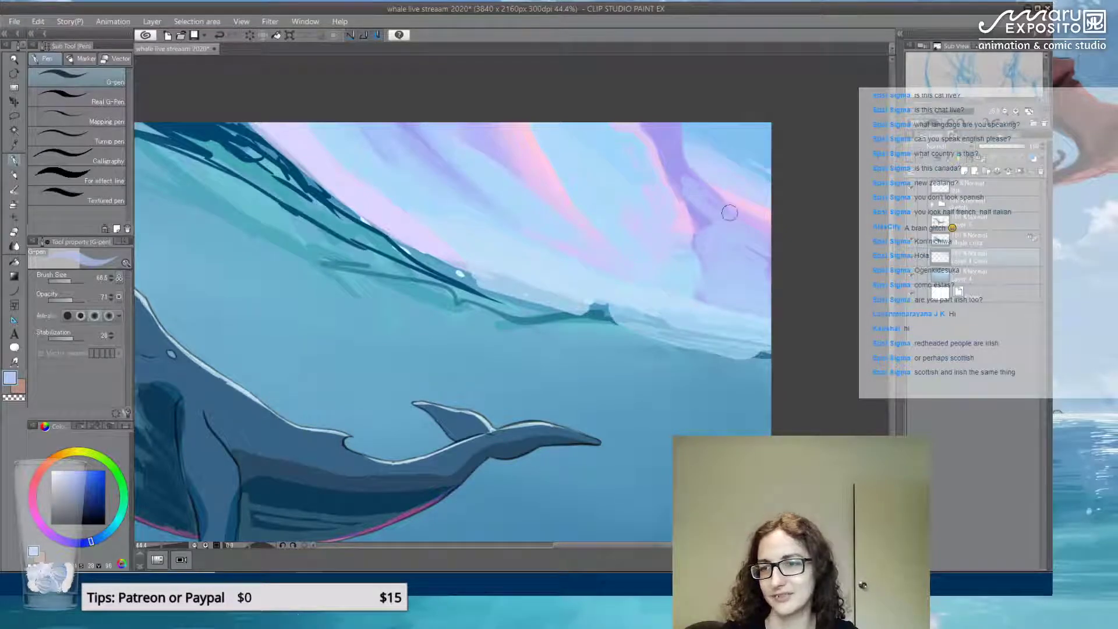
Blend the violet patch at the right edge and paint sampled light blue over the dark wave strokes along the right-hand waterline
{"action": "left_click", "coordinate": [14, 247]}
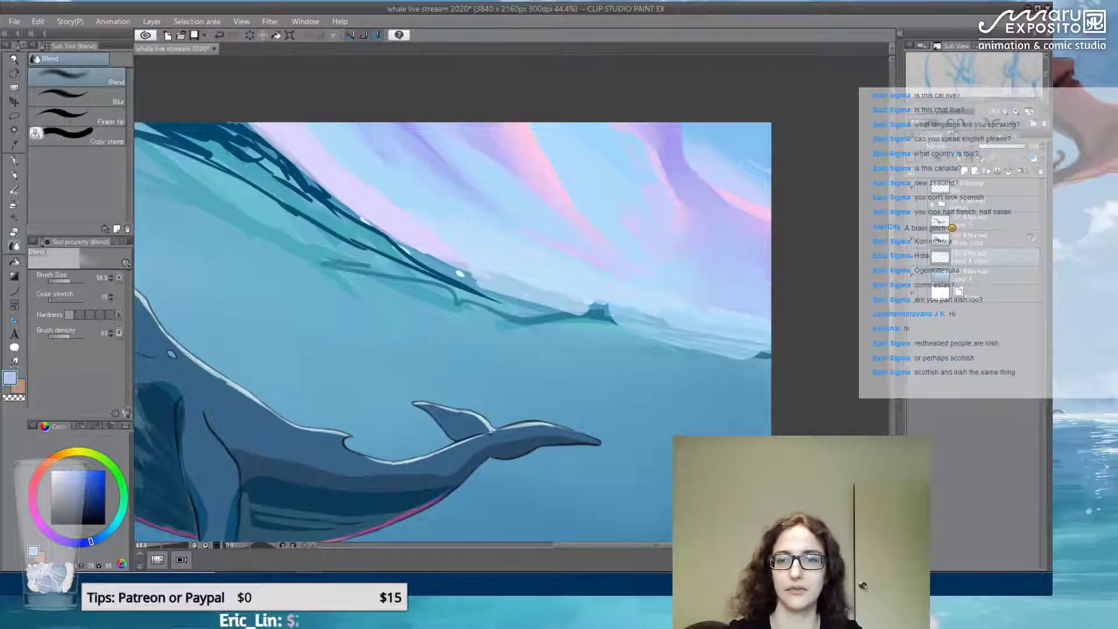
{"action": "key", "text": "alt"}
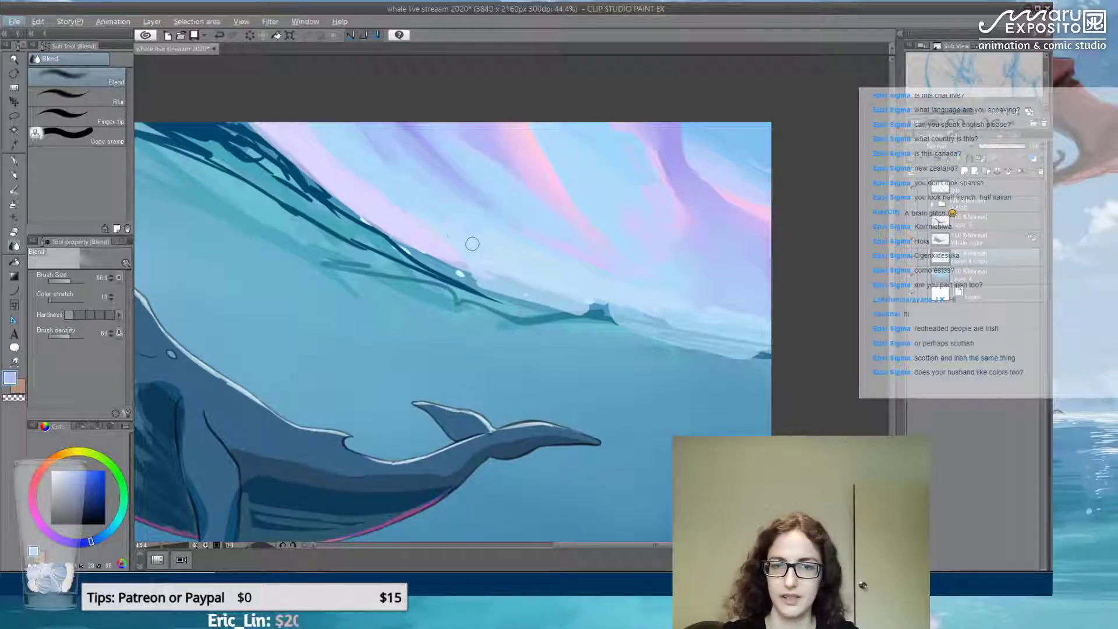
{"action": "left_click", "coordinate": [468, 256], "text": "alt"}
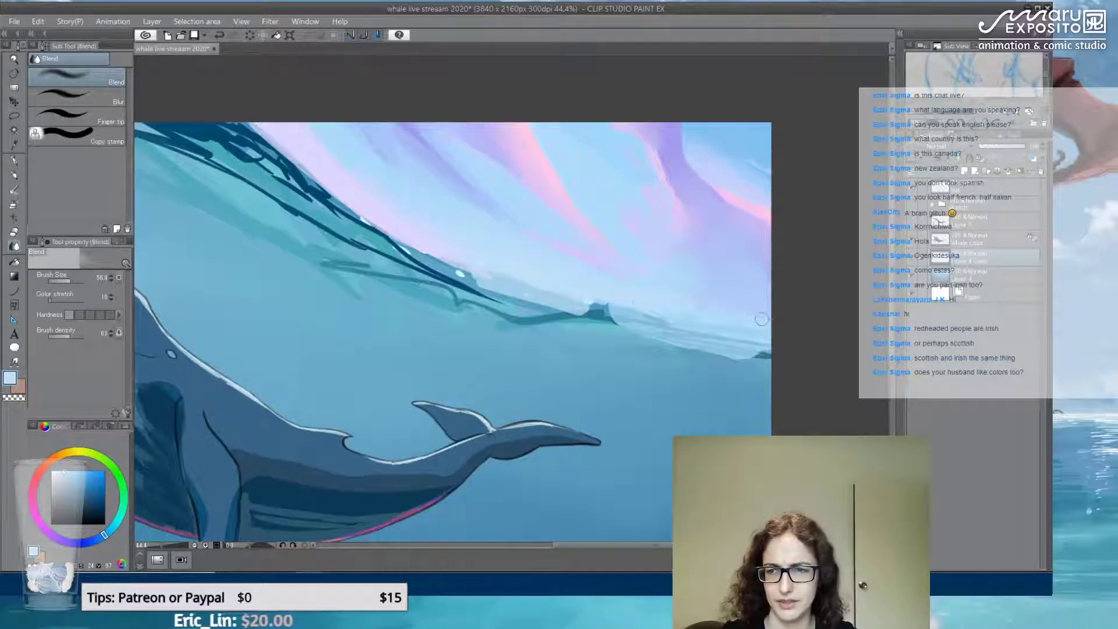
{"action": "left_click", "coordinate": [14, 159]}
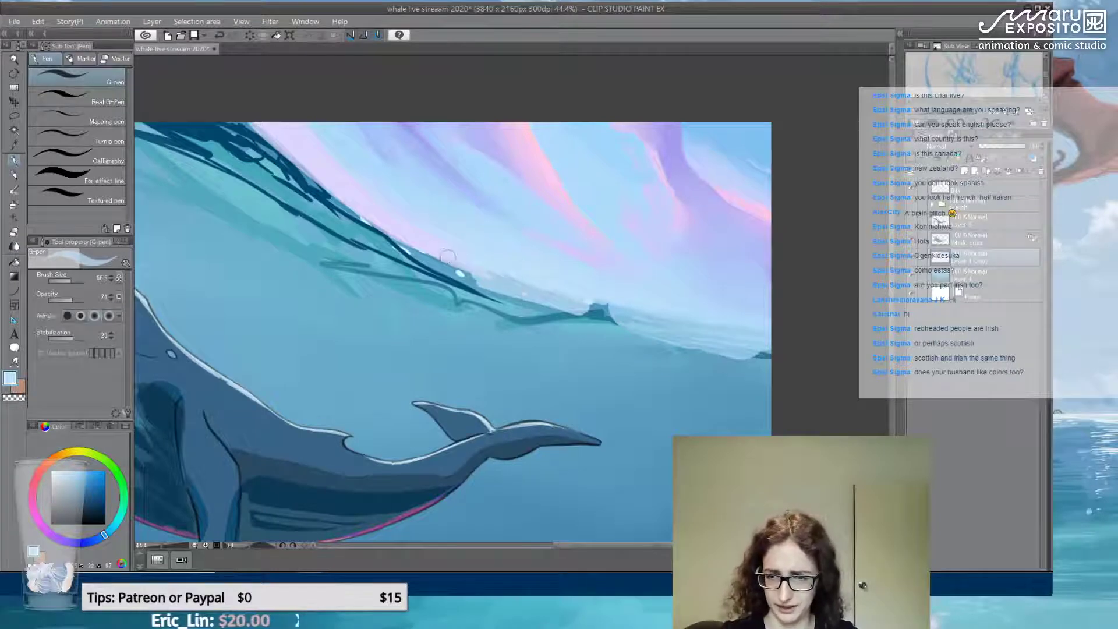
{"action": "mouse_move", "coordinate": [794, 342]}
{"action": "left_mouse_down"}
{"action": "mouse_move", "coordinate": [643, 329]}
{"action": "mouse_move", "coordinate": [688, 343]}
{"action": "left_mouse_up"}
{"action": "mouse_move", "coordinate": [554, 288]}
{"action": "left_mouse_down"}
{"action": "mouse_move", "coordinate": [611, 317]}
{"action": "mouse_move", "coordinate": [689, 329]}
{"action": "left_mouse_up"}
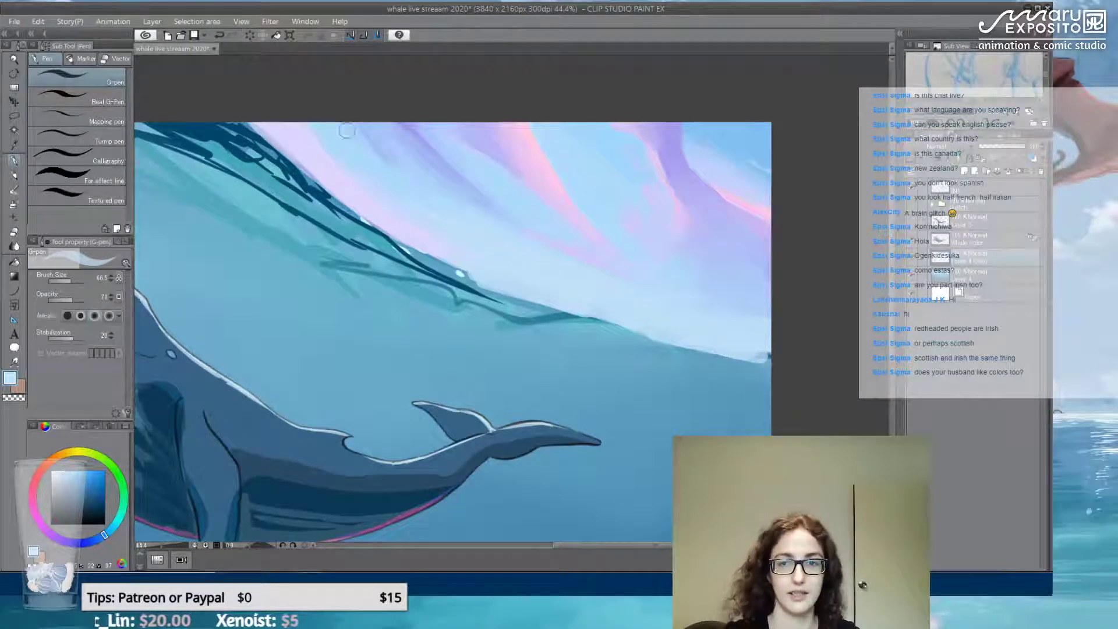
Paint sampled violet down the upper left violet streak, and blend it and the waterline near the canvas's right edge
{"action": "left_click", "coordinate": [417, 130], "text": "alt"}
{"action": "left_click_drag", "start_coordinate": [357, 121], "coordinate": [438, 200]}
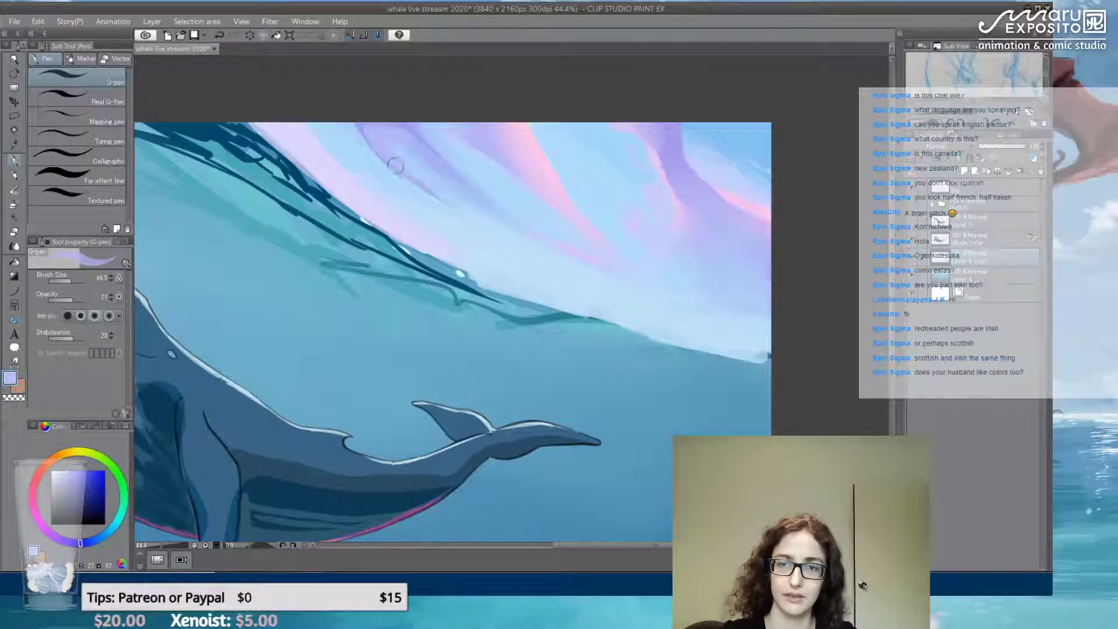
{"action": "key", "text": "j"}
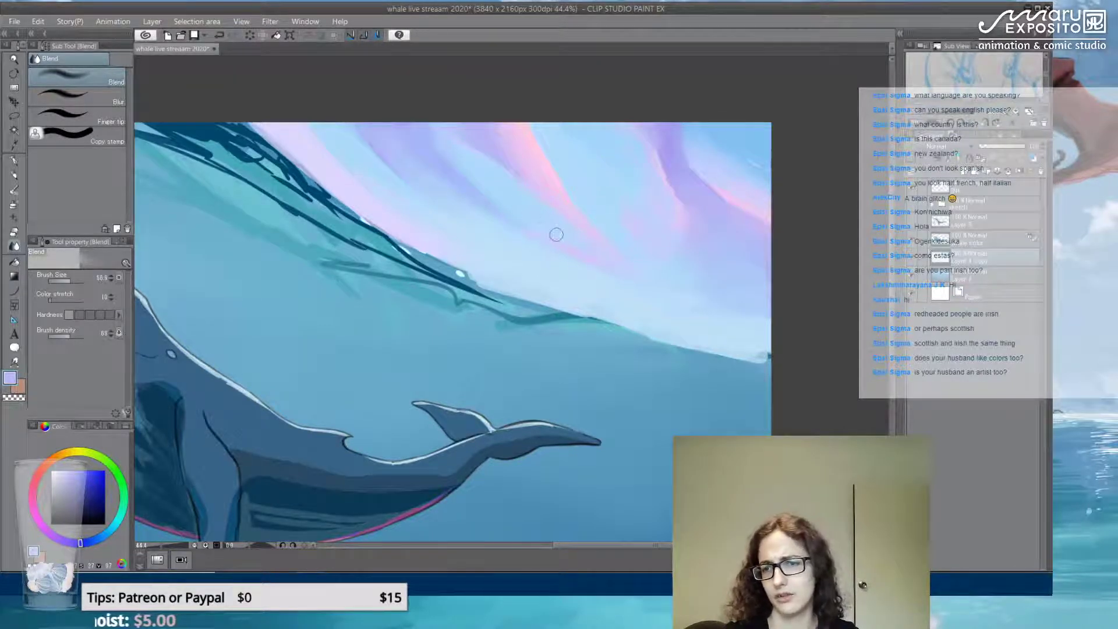
{"action": "mouse_move", "coordinate": [740, 325]}
{"action": "left_mouse_down"}
{"action": "mouse_move", "coordinate": [783, 348]}
{"action": "mouse_move", "coordinate": [751, 355]}
{"action": "mouse_move", "coordinate": [747, 344]}
{"action": "left_mouse_up"}
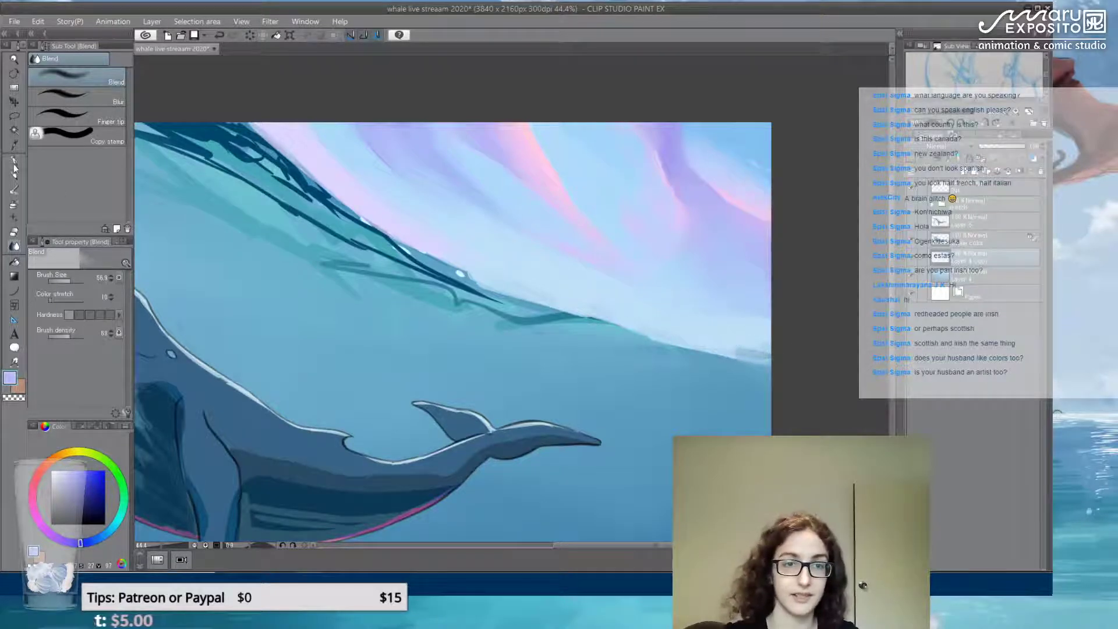
Repaint the waterline as one smooth curve with light blue G-pen strokes, covering the dark wave lines up to the upper left
{"action": "key", "text": "p"}
{"action": "mouse_move", "coordinate": [788, 351]}
{"action": "left_mouse_down"}
{"action": "mouse_move", "coordinate": [612, 320]}
{"action": "mouse_move", "coordinate": [705, 347]}
{"action": "mouse_move", "coordinate": [606, 329]}
{"action": "mouse_move", "coordinate": [630, 321]}
{"action": "mouse_move", "coordinate": [693, 348]}
{"action": "mouse_move", "coordinate": [646, 335]}
{"action": "mouse_move", "coordinate": [777, 358]}
{"action": "left_mouse_up"}
{"action": "mouse_move", "coordinate": [559, 317]}
{"action": "left_mouse_down"}
{"action": "mouse_move", "coordinate": [685, 355]}
{"action": "mouse_move", "coordinate": [498, 291]}
{"action": "left_mouse_up"}
{"action": "mouse_move", "coordinate": [242, 139]}
{"action": "left_mouse_down"}
{"action": "mouse_move", "coordinate": [239, 117]}
{"action": "mouse_move", "coordinate": [317, 192]}
{"action": "mouse_move", "coordinate": [548, 310]}
{"action": "mouse_move", "coordinate": [443, 266]}
{"action": "left_mouse_up"}
{"action": "left_click_drag", "start_coordinate": [443, 265], "coordinate": [550, 309]}
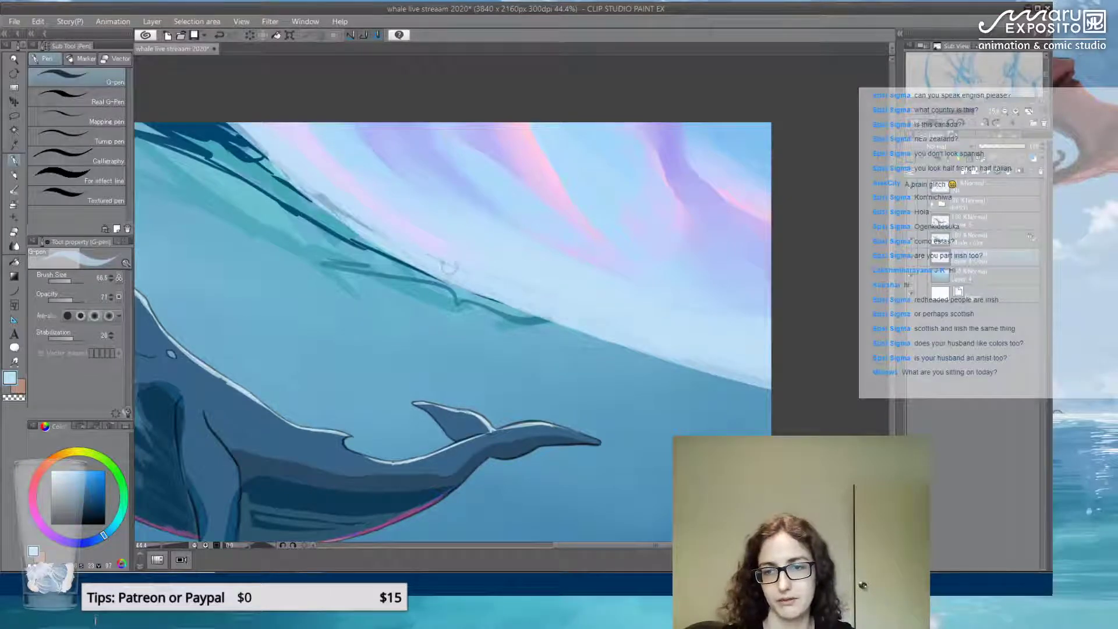
Paint sampled pale lilac along the sky's lower edge from the upper left wave to the right end of the waterline
{"action": "left_click", "coordinate": [341, 203], "text": "alt"}
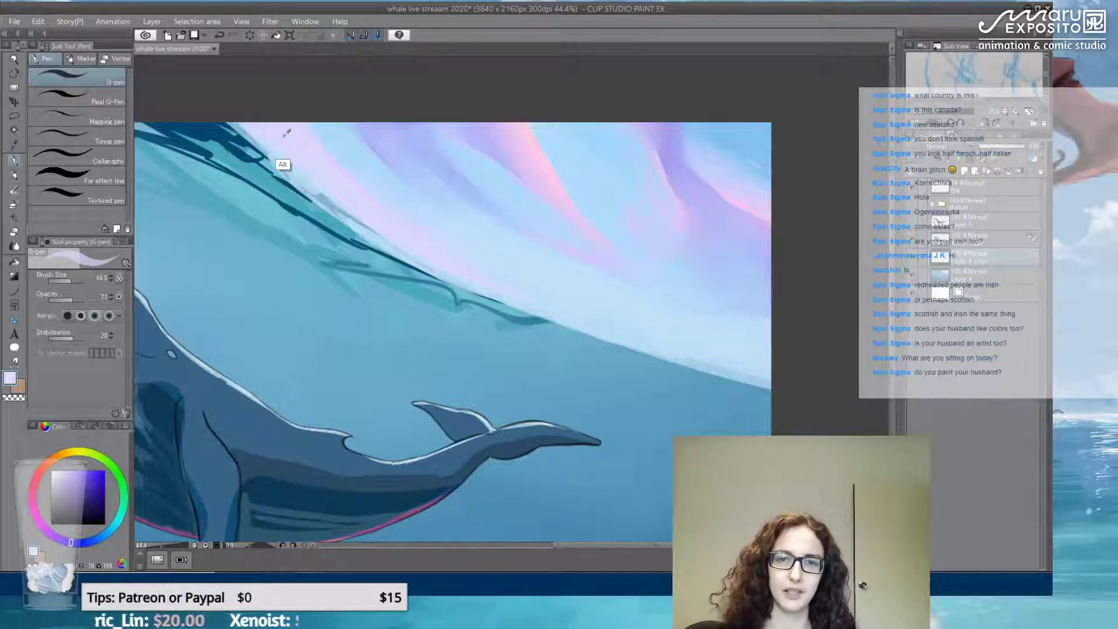
{"action": "mouse_move", "coordinate": [293, 169]}
{"action": "left_mouse_down"}
{"action": "mouse_move", "coordinate": [326, 198]}
{"action": "mouse_move", "coordinate": [296, 175]}
{"action": "left_mouse_up"}
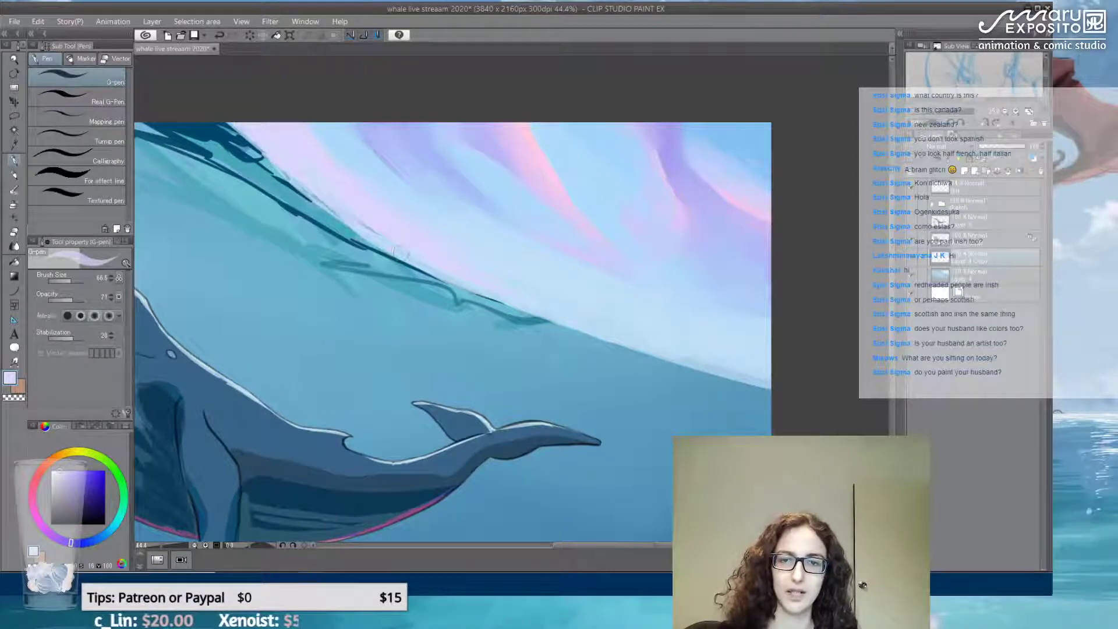
{"action": "mouse_move", "coordinate": [491, 295]}
{"action": "left_mouse_down"}
{"action": "mouse_move", "coordinate": [549, 329]}
{"action": "mouse_move", "coordinate": [501, 308]}
{"action": "mouse_move", "coordinate": [777, 392]}
{"action": "mouse_move", "coordinate": [720, 375]}
{"action": "mouse_move", "coordinate": [767, 392]}
{"action": "left_mouse_up"}
{"action": "left_click", "coordinate": [594, 357], "text": "alt"}
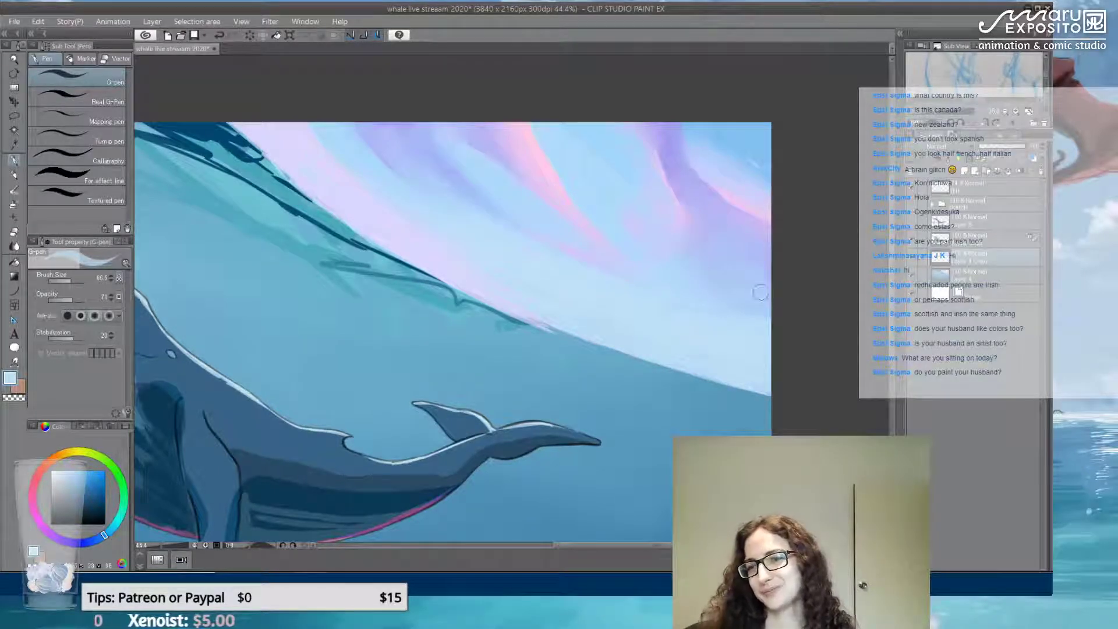
Toggle the repainted sky layer's visibility to compare it with the original sky
{"action": "left_click", "coordinate": [911, 257]}
{"action": "left_click", "coordinate": [911, 257]}
{"action": "left_click", "coordinate": [911, 257]}
{"action": "left_click", "coordinate": [913, 262]}
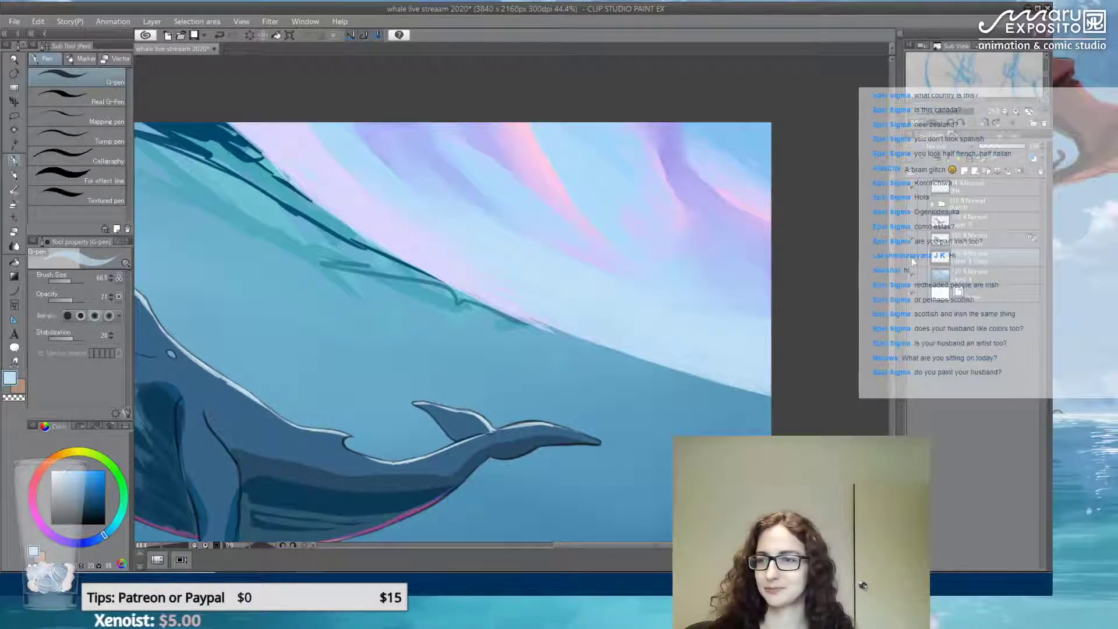
Sample the green and pale aqua from the original sky and dab them as color swatches in the water right of the whale's tail
{"action": "left_click", "coordinate": [914, 262]}
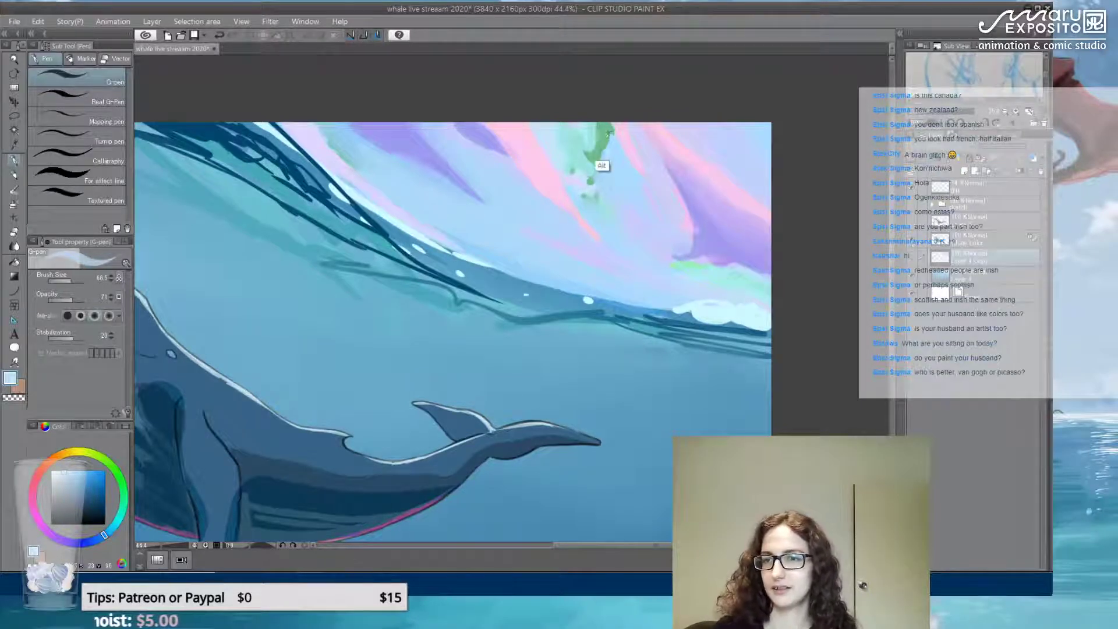
{"action": "left_click", "coordinate": [603, 169], "text": "alt"}
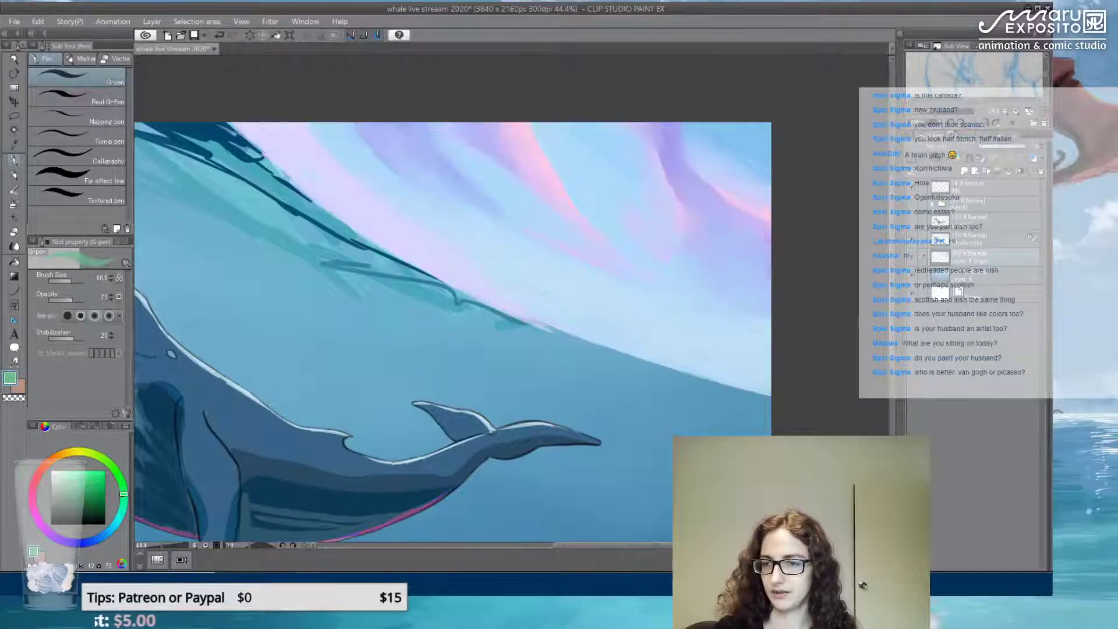
{"action": "key", "text": "ctrl+z"}
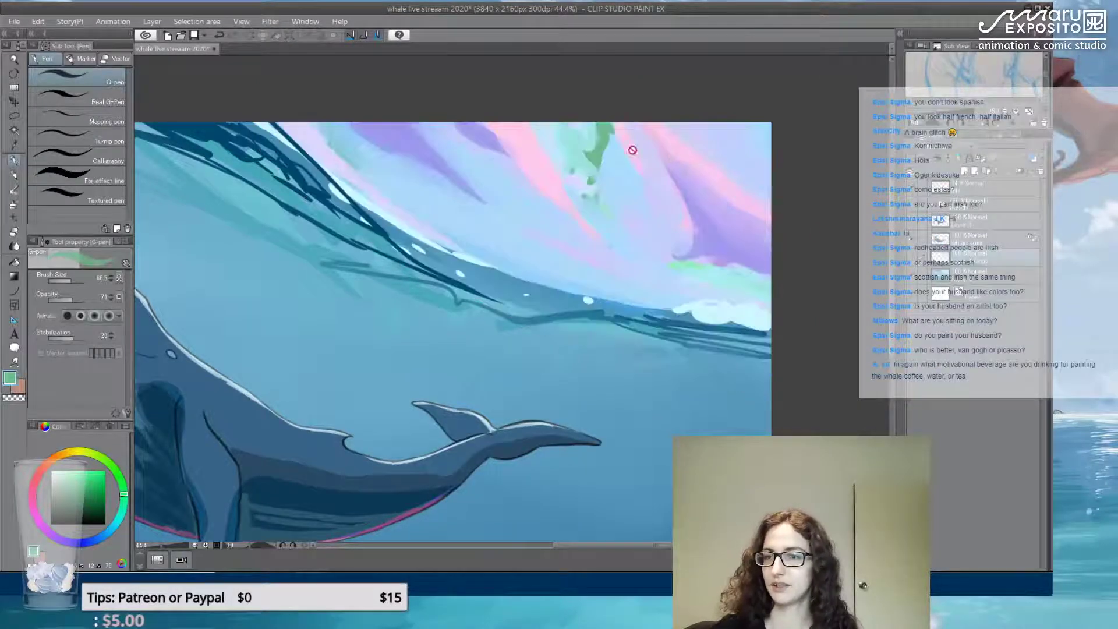
{"action": "left_click", "coordinate": [579, 178], "text": "alt"}
{"action": "key", "text": "ctrl+z"}
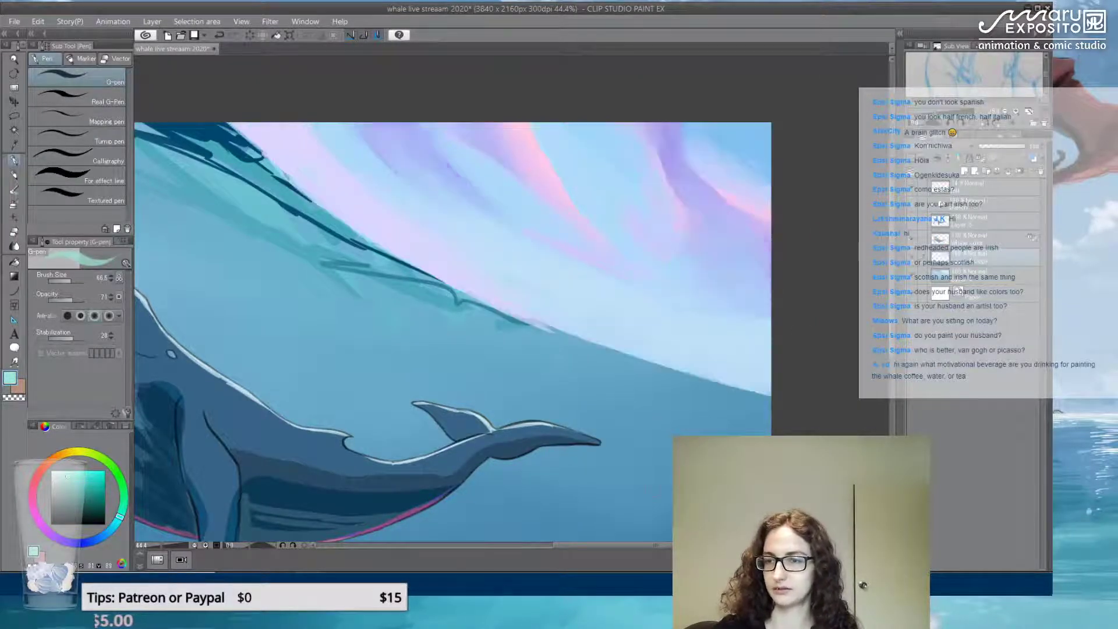
{"action": "key", "text": "ctrl+y"}
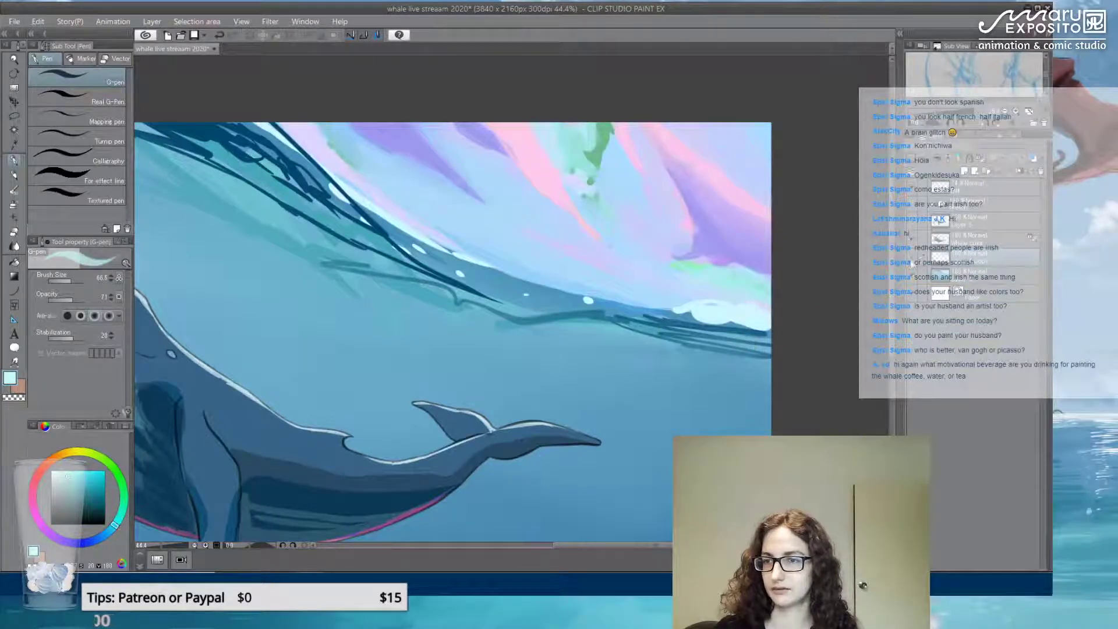
{"action": "key", "text": "ctrl+z"}
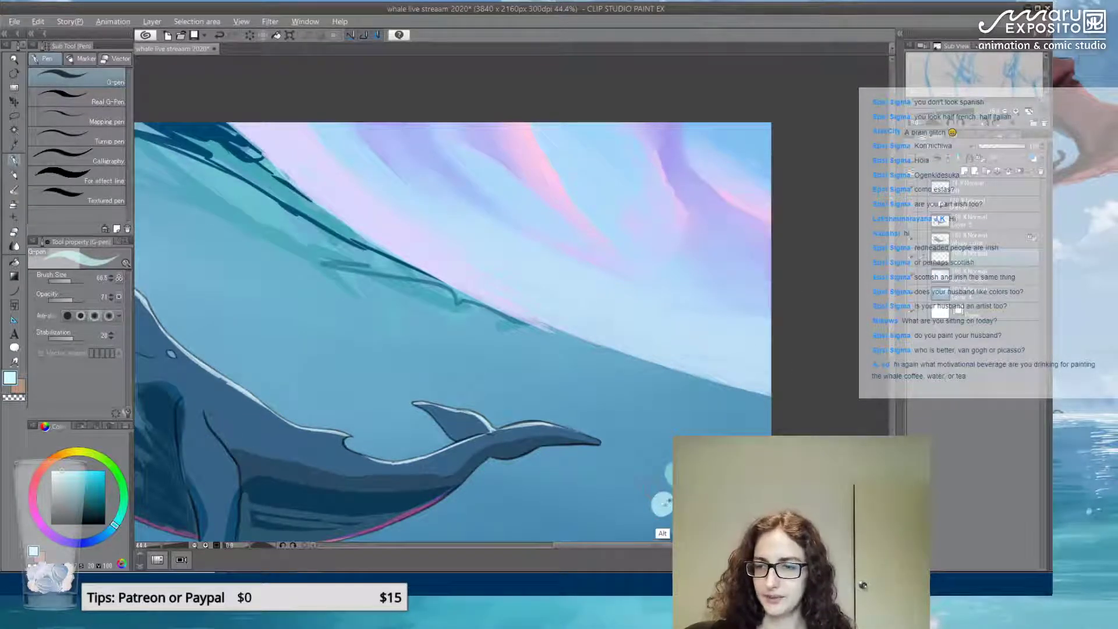
Paint thin pale blue streaks in the sky just above the right-hand waterline
{"action": "left_click", "coordinate": [711, 344], "text": "alt"}
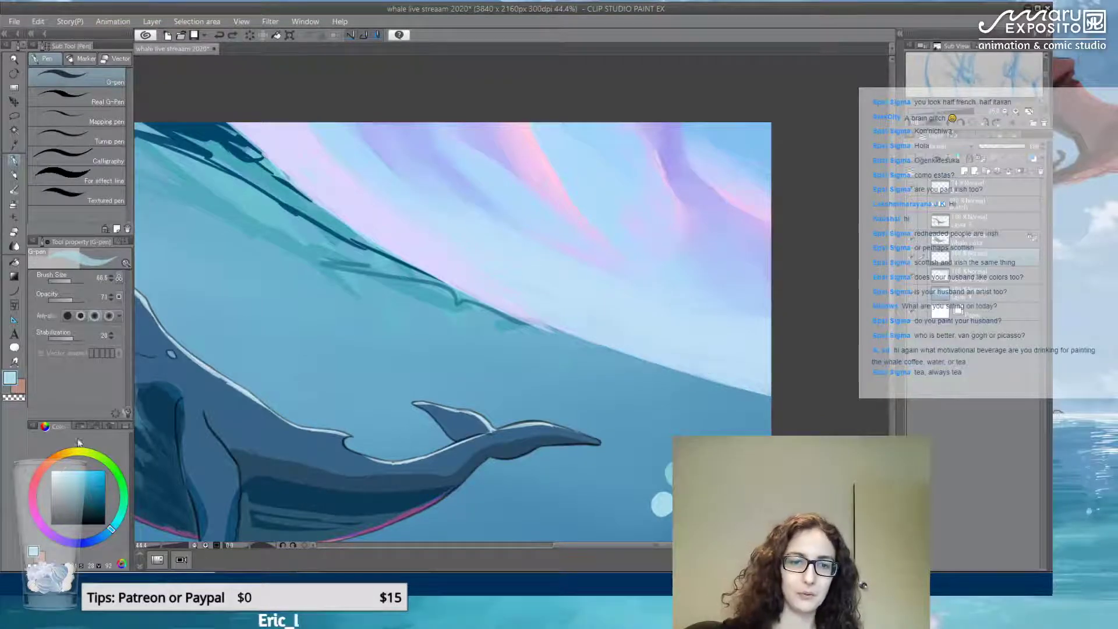
{"action": "mouse_move", "coordinate": [675, 349]}
{"action": "left_mouse_down"}
{"action": "mouse_move", "coordinate": [706, 356]}
{"action": "mouse_move", "coordinate": [669, 345]}
{"action": "left_mouse_up"}
{"action": "mouse_move", "coordinate": [731, 360]}
{"action": "left_mouse_down"}
{"action": "mouse_move", "coordinate": [759, 357]}
{"action": "mouse_move", "coordinate": [748, 362]}
{"action": "left_mouse_up"}
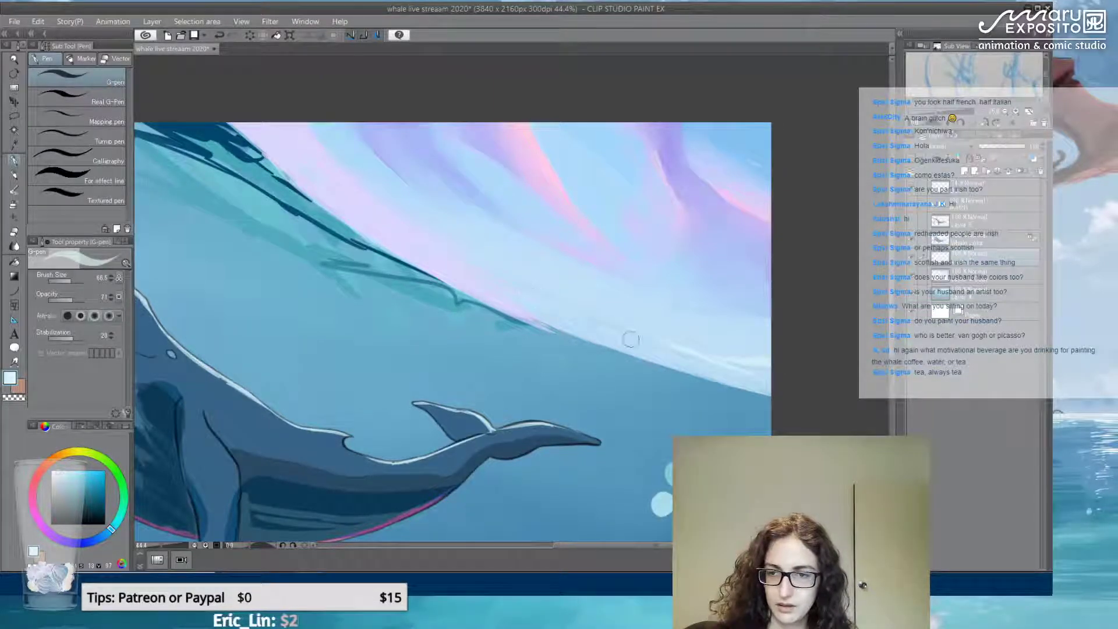
Rough in pale puffy clouds at the sky's middle left, lower right and top edge with the G-pen
{"action": "mouse_move", "coordinate": [449, 228]}
{"action": "left_mouse_down"}
{"action": "mouse_move", "coordinate": [476, 220]}
{"action": "mouse_move", "coordinate": [503, 254]}
{"action": "mouse_move", "coordinate": [484, 233]}
{"action": "left_mouse_up"}
{"action": "mouse_move", "coordinate": [621, 277]}
{"action": "left_mouse_down"}
{"action": "mouse_move", "coordinate": [690, 249]}
{"action": "mouse_move", "coordinate": [720, 273]}
{"action": "mouse_move", "coordinate": [716, 284]}
{"action": "mouse_move", "coordinate": [655, 286]}
{"action": "mouse_move", "coordinate": [722, 286]}
{"action": "mouse_move", "coordinate": [747, 294]}
{"action": "mouse_move", "coordinate": [742, 302]}
{"action": "mouse_move", "coordinate": [657, 282]}
{"action": "mouse_move", "coordinate": [662, 257]}
{"action": "mouse_move", "coordinate": [768, 272]}
{"action": "mouse_move", "coordinate": [760, 285]}
{"action": "mouse_move", "coordinate": [711, 291]}
{"action": "left_mouse_up"}
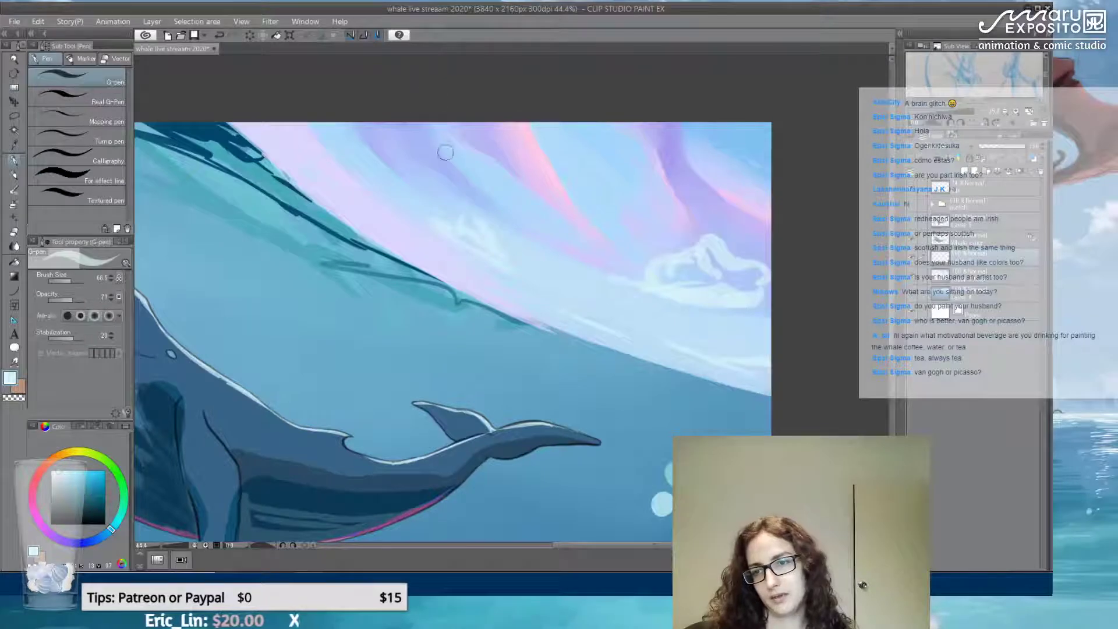
{"action": "mouse_move", "coordinate": [472, 225]}
{"action": "left_mouse_down"}
{"action": "mouse_move", "coordinate": [459, 194]}
{"action": "mouse_move", "coordinate": [492, 238]}
{"action": "mouse_move", "coordinate": [453, 227]}
{"action": "left_mouse_up"}
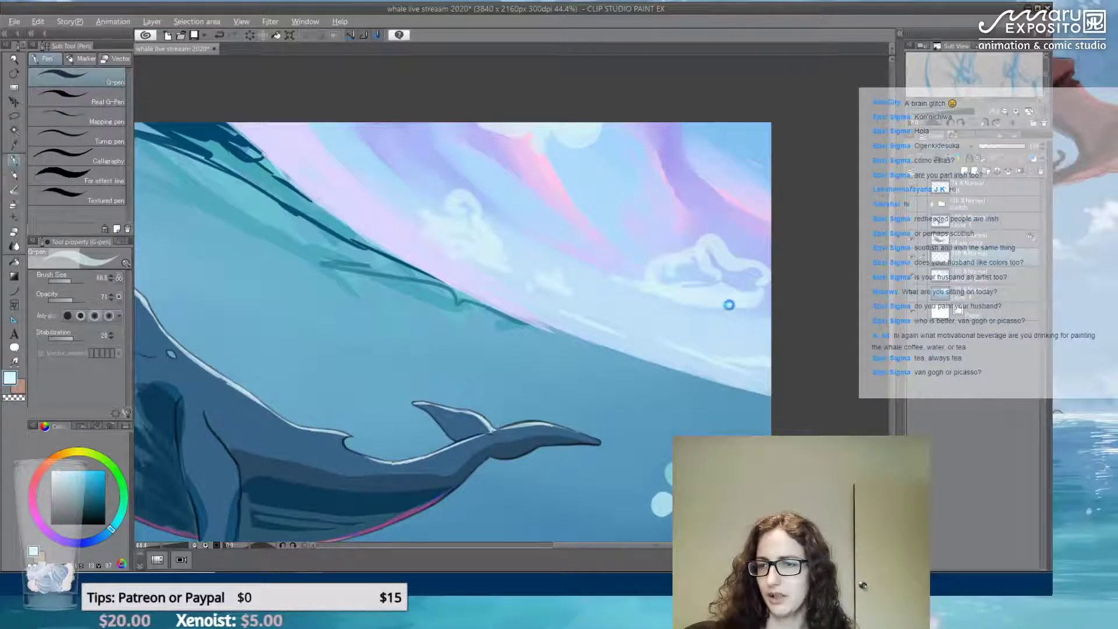
Shade the inside of the right-hand cloud with aqua and green sampled from the swatches in the water
{"action": "left_click", "coordinate": [666, 506], "text": "alt"}
{"action": "mouse_move", "coordinate": [715, 242]}
{"action": "left_mouse_down"}
{"action": "mouse_move", "coordinate": [697, 261]}
{"action": "mouse_move", "coordinate": [709, 245]}
{"action": "mouse_move", "coordinate": [716, 272]}
{"action": "mouse_move", "coordinate": [774, 275]}
{"action": "left_mouse_up"}
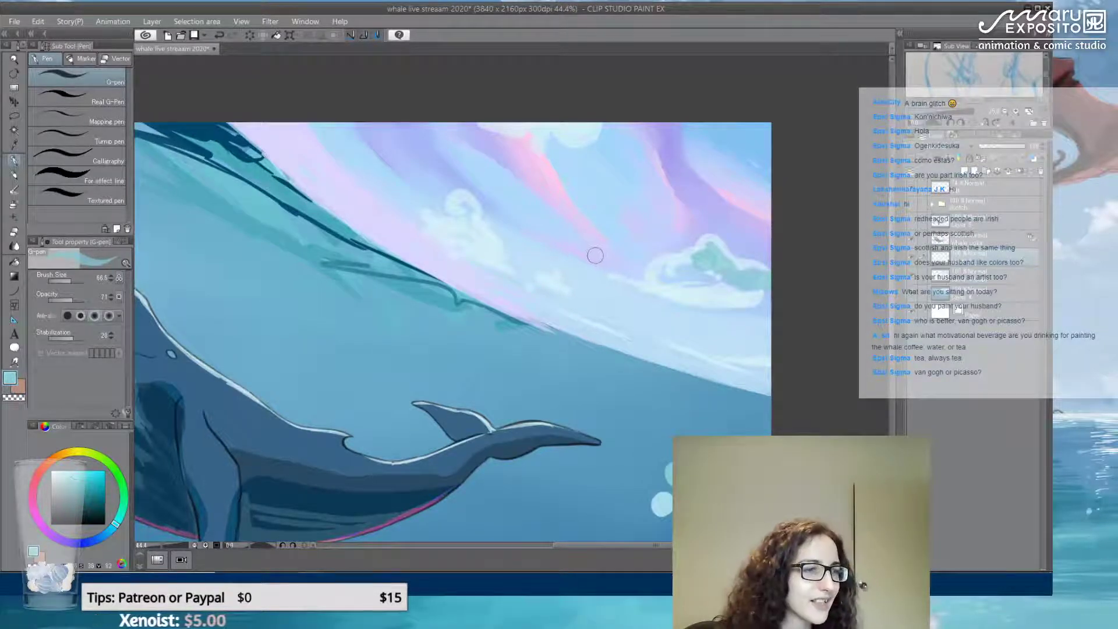
{"action": "mouse_move", "coordinate": [722, 268]}
{"action": "left_mouse_down"}
{"action": "mouse_move", "coordinate": [762, 291]}
{"action": "mouse_move", "coordinate": [709, 264]}
{"action": "mouse_move", "coordinate": [676, 270]}
{"action": "mouse_move", "coordinate": [715, 258]}
{"action": "mouse_move", "coordinate": [683, 262]}
{"action": "mouse_move", "coordinate": [769, 296]}
{"action": "left_mouse_up"}
{"action": "left_click", "coordinate": [716, 269], "text": "alt"}
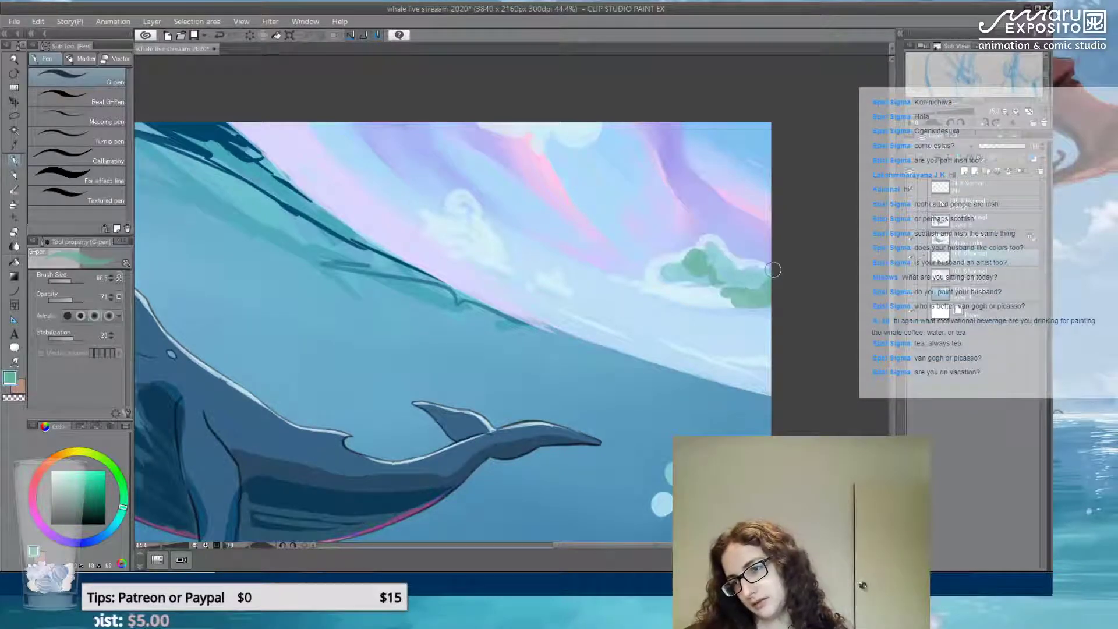
Paint green shadows down the right side of the left cloud and into the cloud at the canvas's top edge
{"action": "mouse_move", "coordinate": [477, 235]}
{"action": "left_mouse_down"}
{"action": "mouse_move", "coordinate": [469, 201]}
{"action": "mouse_move", "coordinate": [529, 281]}
{"action": "left_mouse_up"}
{"action": "left_click", "coordinate": [671, 470], "text": "alt"}
{"action": "mouse_move", "coordinate": [478, 235]}
{"action": "left_mouse_down"}
{"action": "mouse_move", "coordinate": [461, 222]}
{"action": "mouse_move", "coordinate": [466, 208]}
{"action": "mouse_move", "coordinate": [497, 264]}
{"action": "left_mouse_up"}
{"action": "mouse_move", "coordinate": [588, 126]}
{"action": "left_mouse_down"}
{"action": "mouse_move", "coordinate": [568, 140]}
{"action": "mouse_move", "coordinate": [597, 129]}
{"action": "left_mouse_up"}
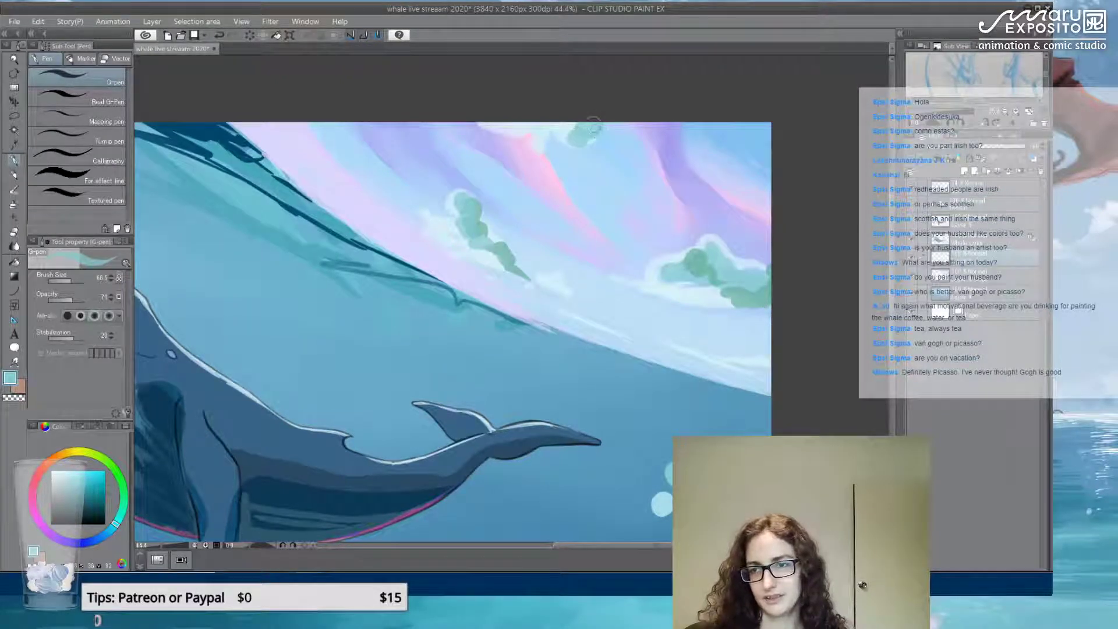
Reshape the right cloud's green shadow with sampled light blue and soften the left cloud's green shading
{"action": "left_click", "coordinate": [681, 294], "text": "alt"}
{"action": "left_click_drag", "start_coordinate": [715, 272], "coordinate": [748, 298]}
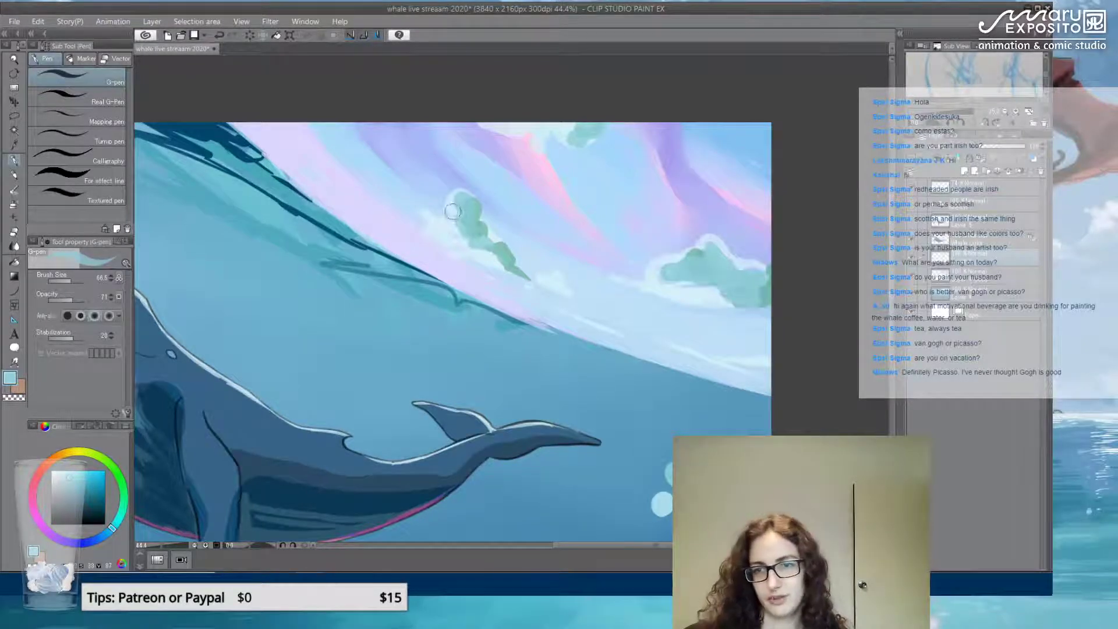
{"action": "key", "text": "e"}
{"action": "mouse_move", "coordinate": [487, 233]}
{"action": "left_mouse_down"}
{"action": "mouse_move", "coordinate": [495, 256]}
{"action": "mouse_move", "coordinate": [550, 297]}
{"action": "left_mouse_up"}
{"action": "left_click", "coordinate": [665, 513], "text": "alt"}
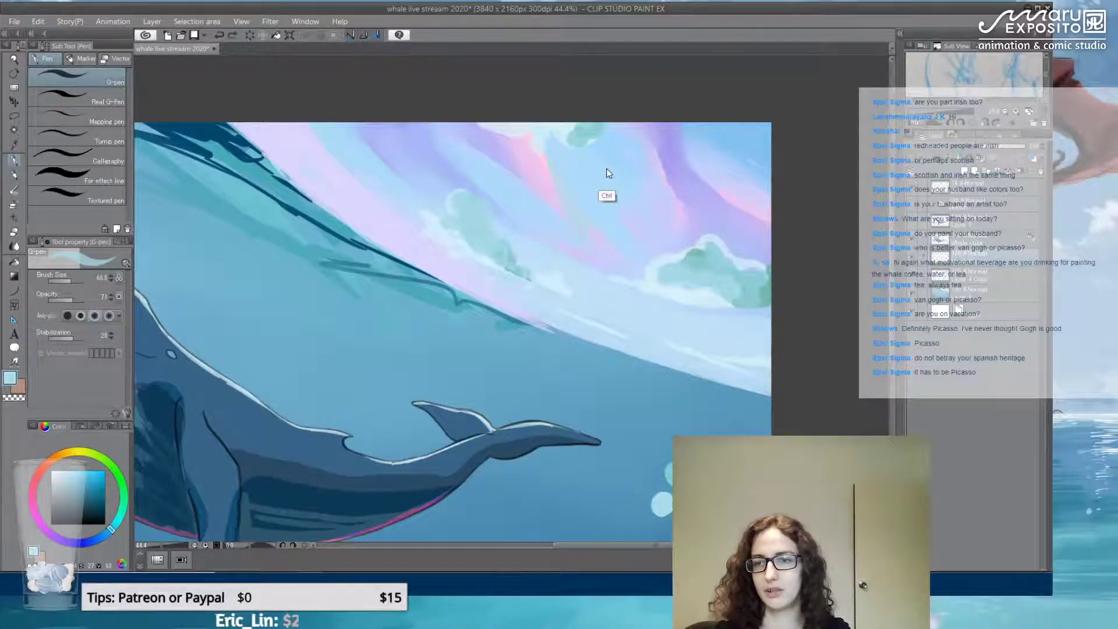
Build up pale highlights on all three clouds and add sampled aqua shading under the top cloud
{"action": "left_click", "coordinate": [460, 269], "text": "alt"}
{"action": "mouse_move", "coordinate": [459, 201]}
{"action": "left_mouse_down"}
{"action": "mouse_move", "coordinate": [457, 228]}
{"action": "mouse_move", "coordinate": [471, 245]}
{"action": "mouse_move", "coordinate": [484, 219]}
{"action": "left_mouse_up"}
{"action": "mouse_move", "coordinate": [666, 282]}
{"action": "left_mouse_down"}
{"action": "mouse_move", "coordinate": [697, 257]}
{"action": "mouse_move", "coordinate": [709, 280]}
{"action": "mouse_move", "coordinate": [727, 289]}
{"action": "mouse_move", "coordinate": [742, 278]}
{"action": "mouse_move", "coordinate": [736, 296]}
{"action": "mouse_move", "coordinate": [755, 299]}
{"action": "left_mouse_up"}
{"action": "left_click_drag", "start_coordinate": [566, 142], "coordinate": [502, 121]}
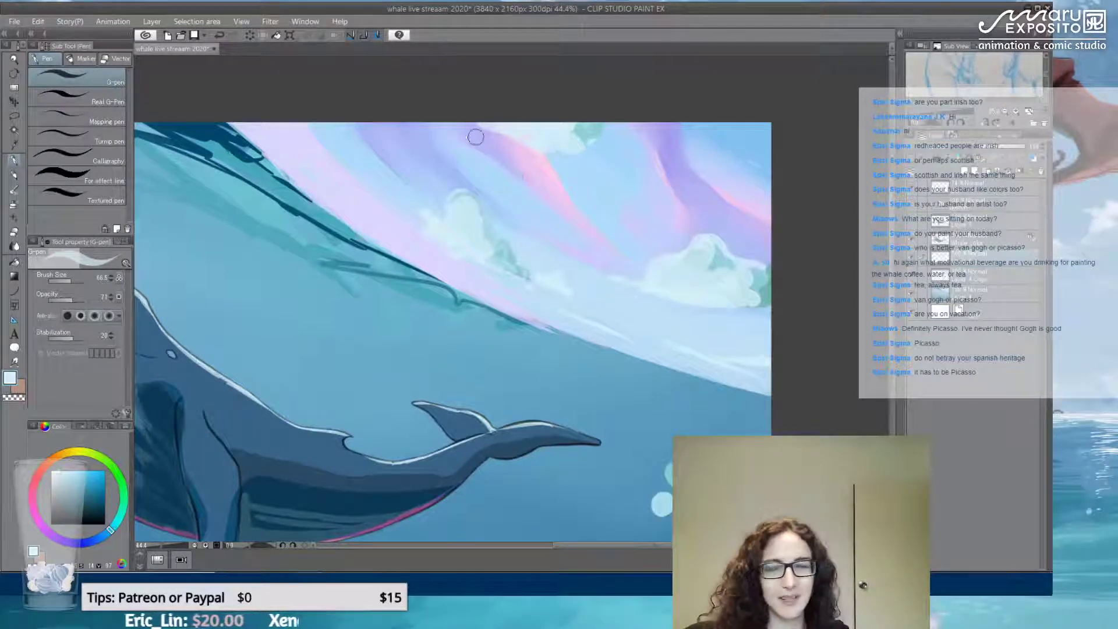
{"action": "left_click", "coordinate": [578, 135], "text": "alt"}
{"action": "mouse_move", "coordinate": [579, 136]}
{"action": "left_mouse_down"}
{"action": "mouse_move", "coordinate": [583, 156]}
{"action": "mouse_move", "coordinate": [536, 145]}
{"action": "mouse_move", "coordinate": [568, 149]}
{"action": "left_mouse_up"}
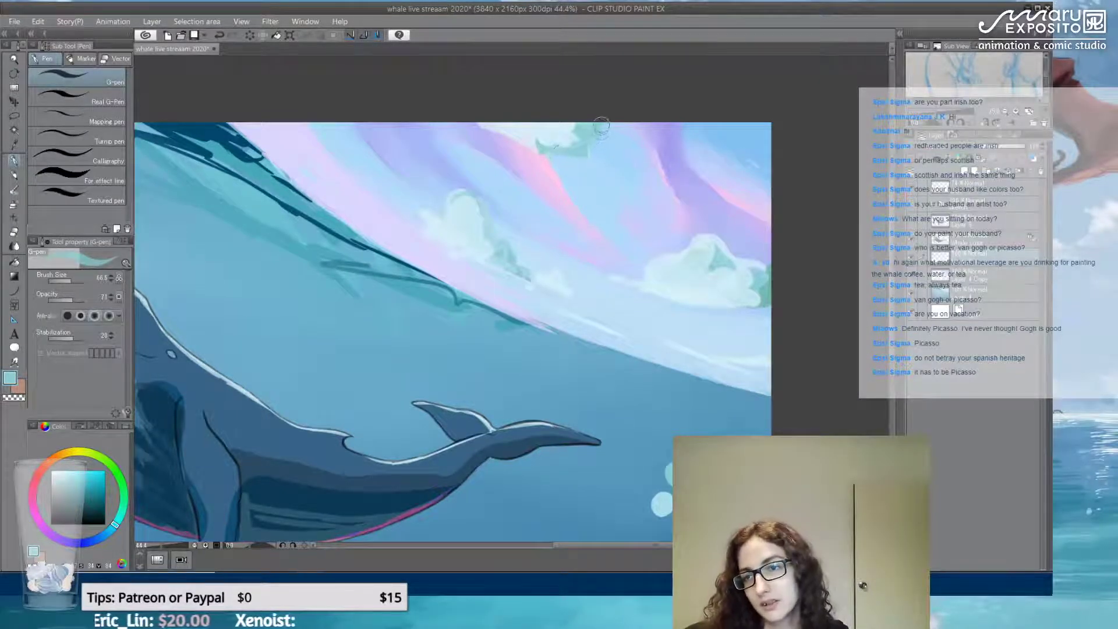
Refine the left cloud's shaded right side and lower edge with colors sampled from the clouds and surrounding sky
{"action": "left_click", "coordinate": [530, 274], "text": "alt"}
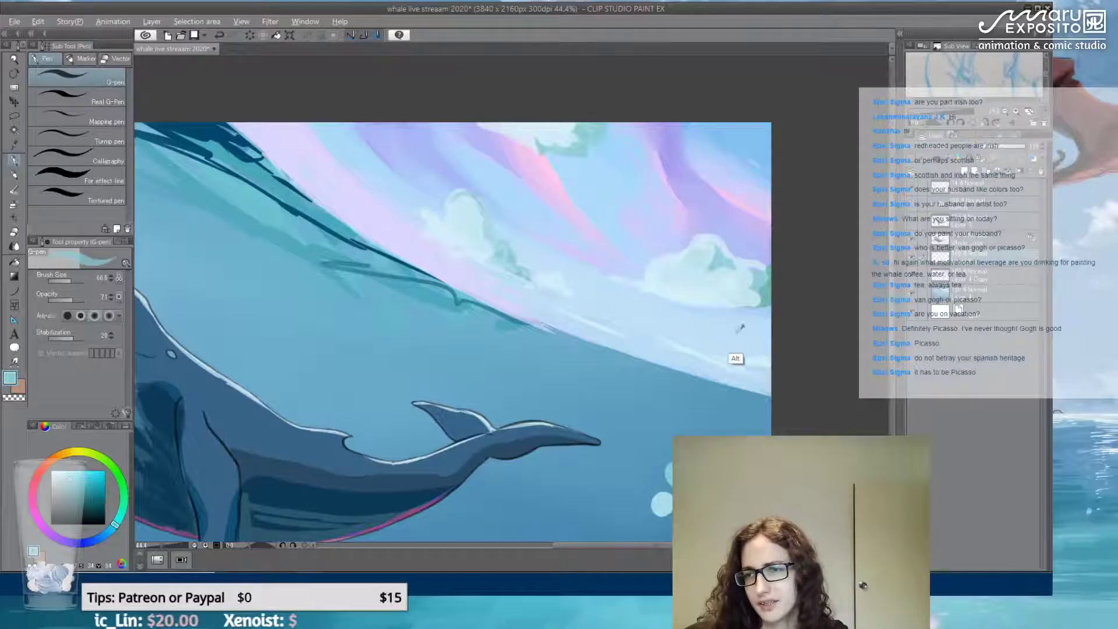
{"action": "left_click", "coordinate": [705, 415], "text": "alt"}
{"action": "mouse_move", "coordinate": [504, 258]}
{"action": "left_mouse_down"}
{"action": "mouse_move", "coordinate": [483, 241]}
{"action": "mouse_move", "coordinate": [485, 200]}
{"action": "mouse_move", "coordinate": [484, 223]}
{"action": "mouse_move", "coordinate": [517, 280]}
{"action": "mouse_move", "coordinate": [483, 255]}
{"action": "mouse_move", "coordinate": [487, 234]}
{"action": "mouse_move", "coordinate": [500, 256]}
{"action": "left_mouse_up"}
{"action": "left_click", "coordinate": [488, 251], "text": "alt"}
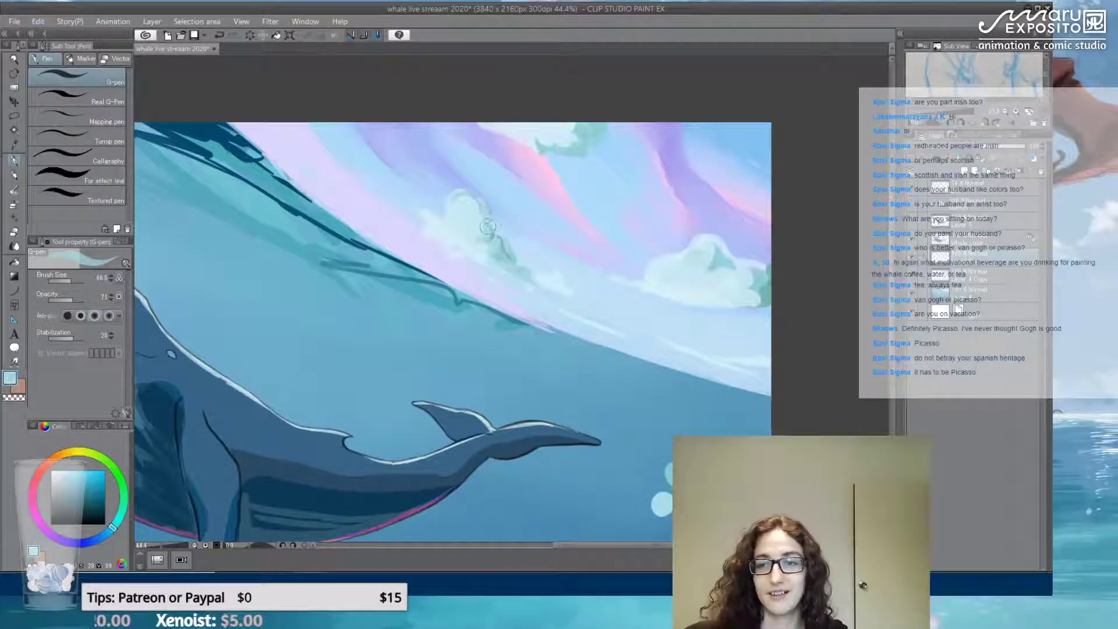
{"action": "left_click", "coordinate": [455, 254], "text": "alt"}
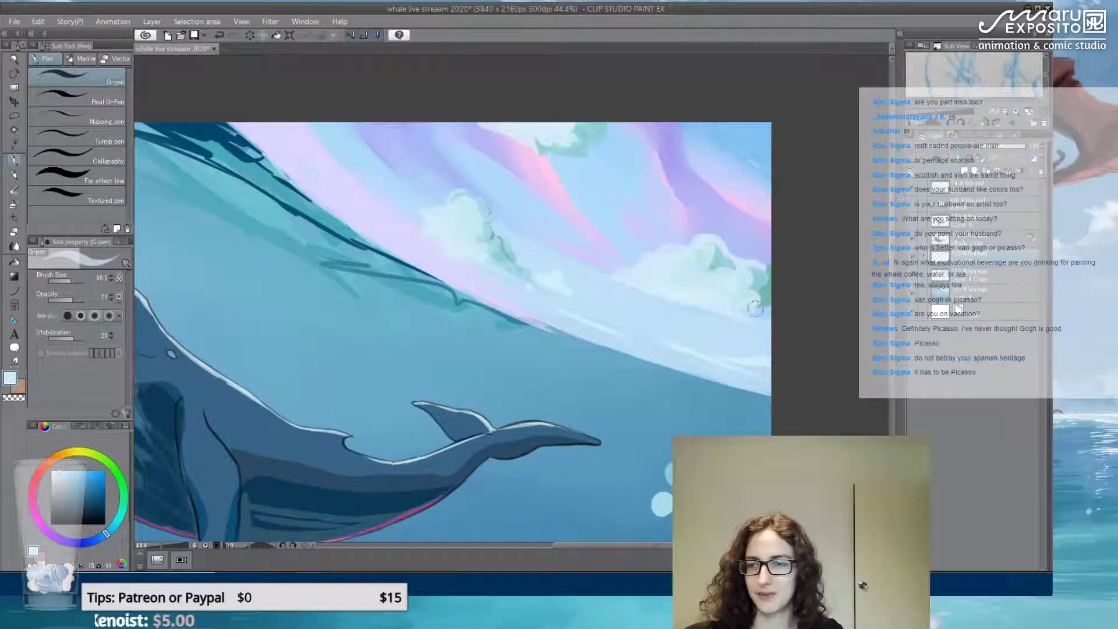
Repaint the right cloud's shadows in sampled green and bring back its lit billows with a sampled pale tint
{"action": "left_click", "coordinate": [714, 290], "text": "alt"}
{"action": "left_click", "coordinate": [711, 294], "text": "alt"}
{"action": "mouse_move", "coordinate": [711, 236]}
{"action": "left_mouse_down"}
{"action": "mouse_move", "coordinate": [701, 235]}
{"action": "mouse_move", "coordinate": [740, 281]}
{"action": "mouse_move", "coordinate": [748, 264]}
{"action": "mouse_move", "coordinate": [766, 272]}
{"action": "mouse_move", "coordinate": [761, 300]}
{"action": "mouse_move", "coordinate": [749, 282]}
{"action": "left_mouse_up"}
{"action": "left_click", "coordinate": [775, 327], "text": "alt"}
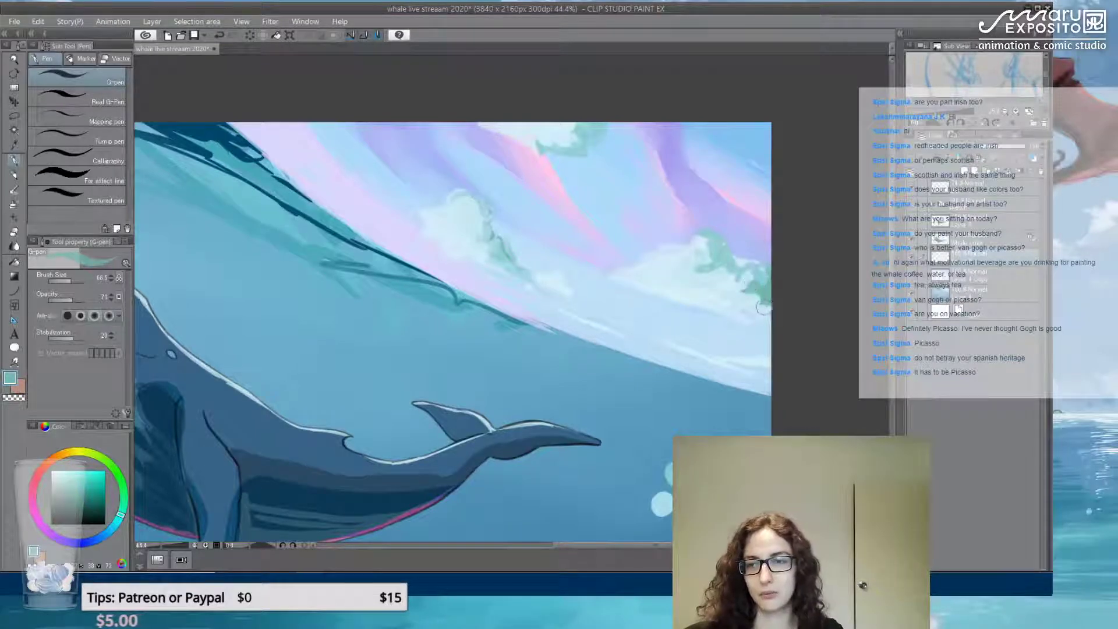
{"action": "left_click", "coordinate": [711, 272], "text": "alt"}
{"action": "left_click_drag", "start_coordinate": [699, 276], "coordinate": [722, 274]}
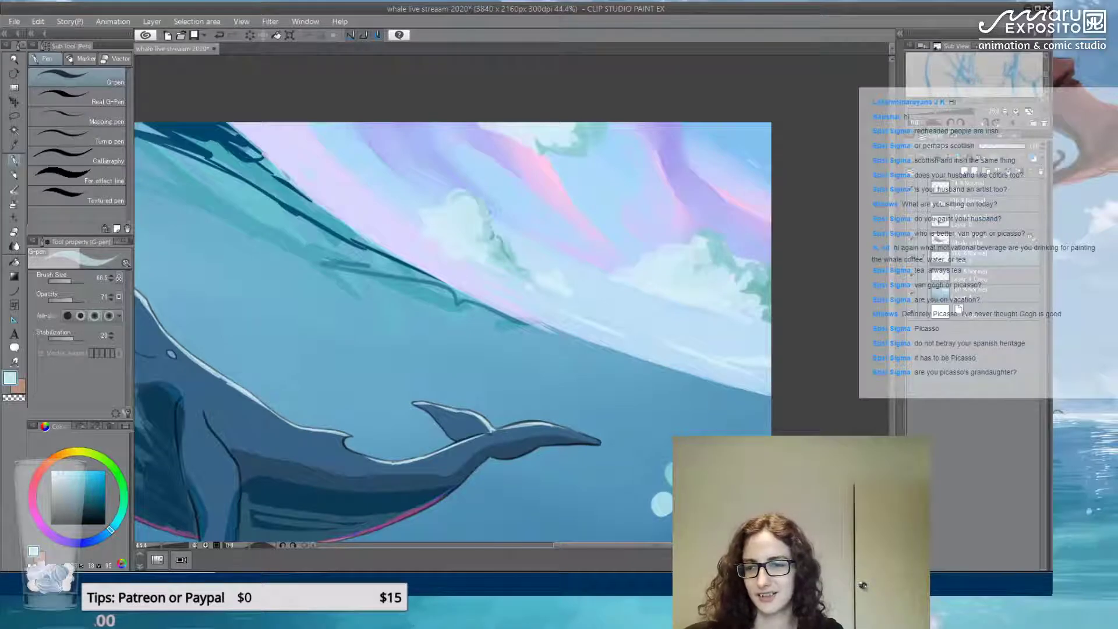
Retouch the top cloud's underside with sampled green and soften the left and right clouds' green shadows with sampled pale blue
{"action": "left_click", "coordinate": [696, 380], "text": "alt"}
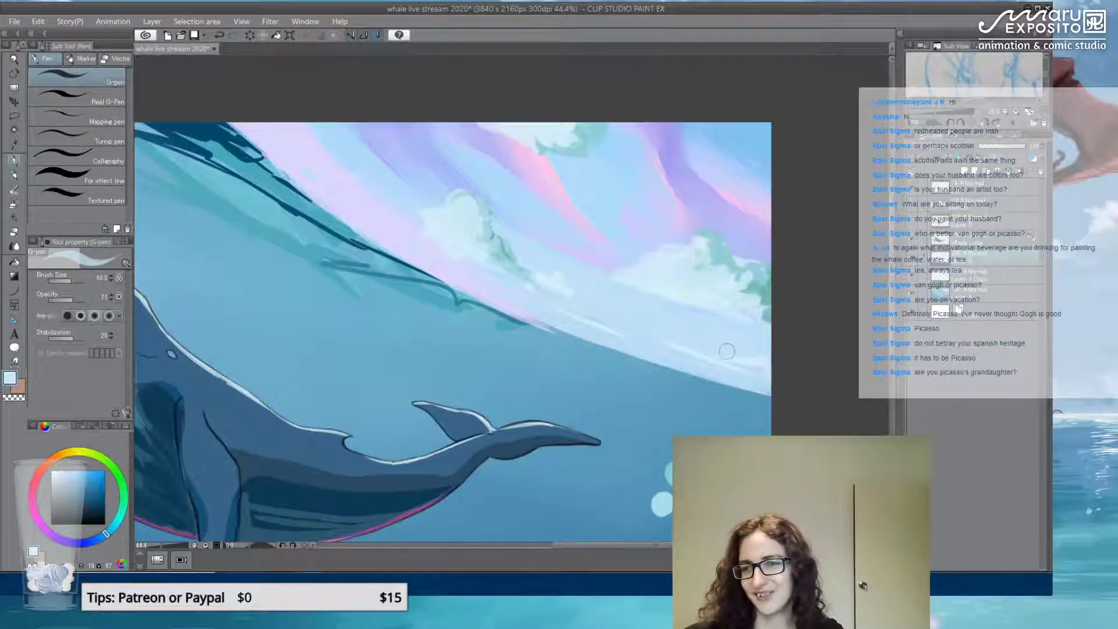
{"action": "left_click", "coordinate": [541, 142], "text": "alt"}
{"action": "key", "text": "ctrl+z"}
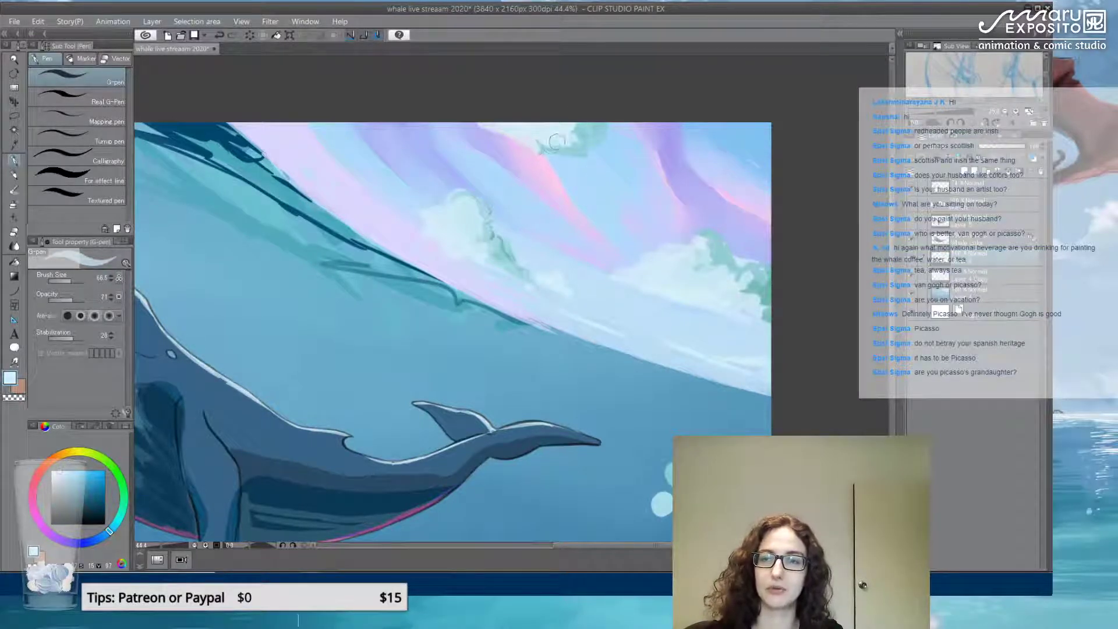
{"action": "key", "text": "e"}
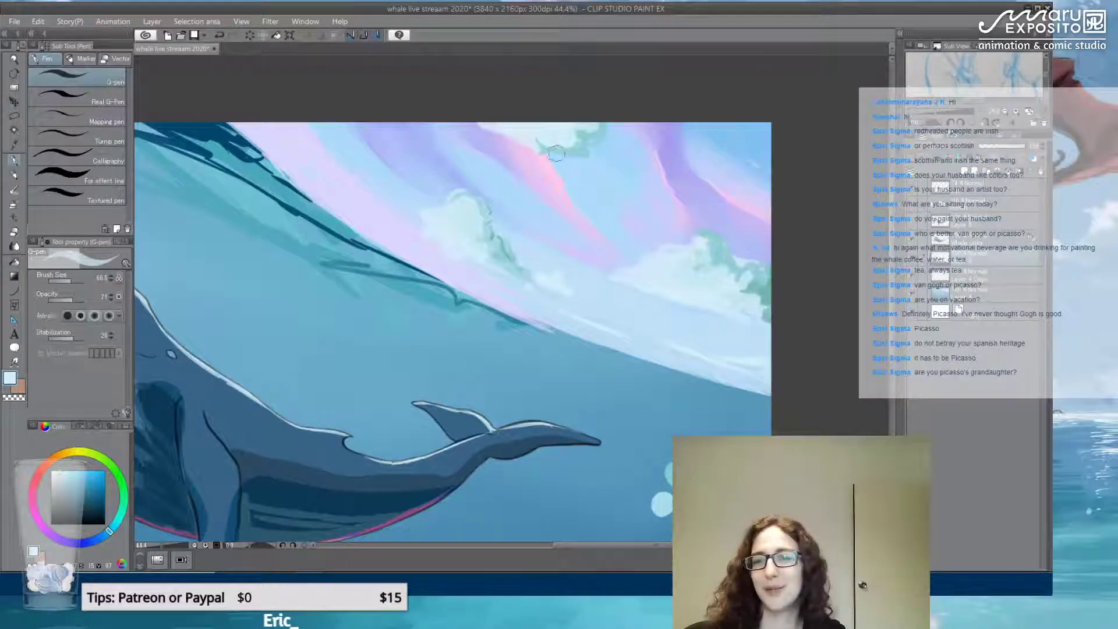
{"action": "left_click", "coordinate": [497, 234], "text": "alt"}
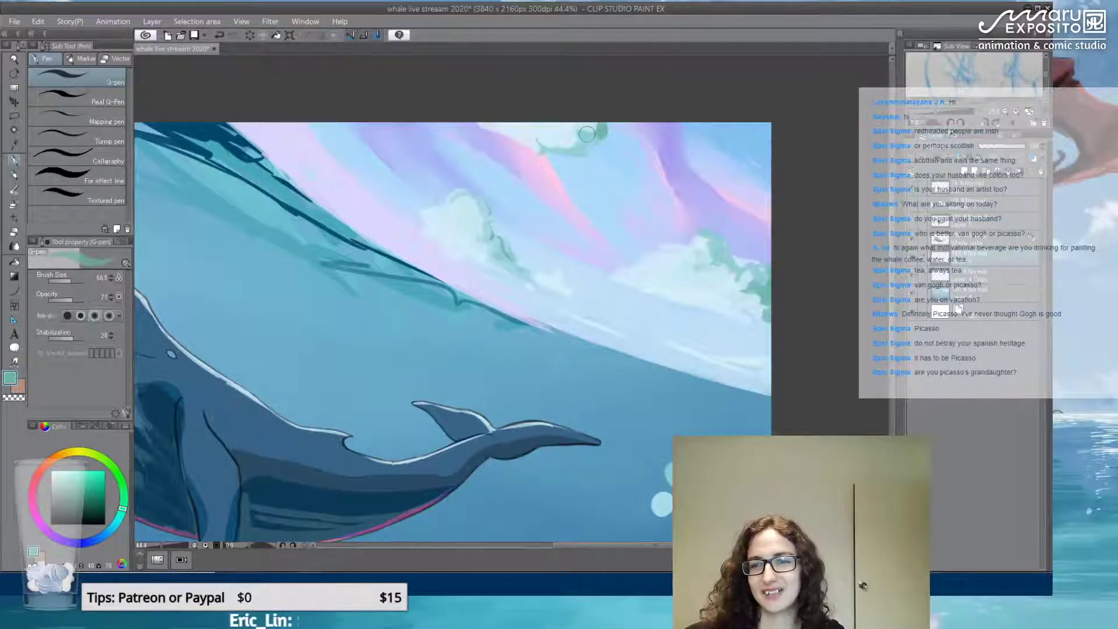
{"action": "left_click", "coordinate": [705, 240], "text": "alt"}
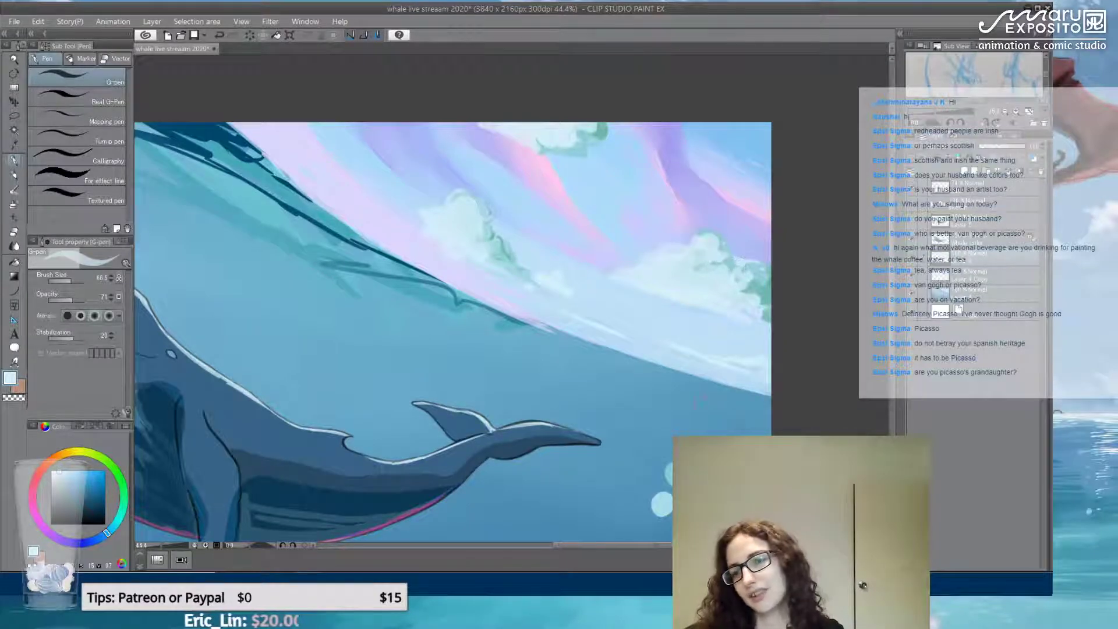
{"action": "left_click", "coordinate": [474, 263], "text": "alt"}
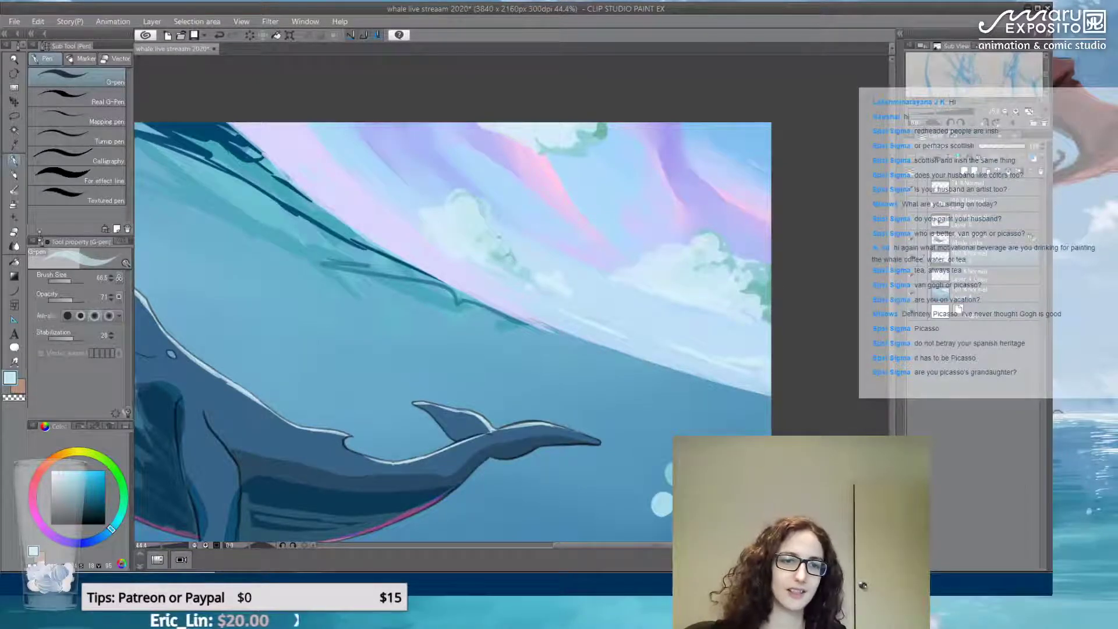
Blend the green shadows and edges of the left, top and right clouds into softer transitions
{"action": "key", "text": "j"}
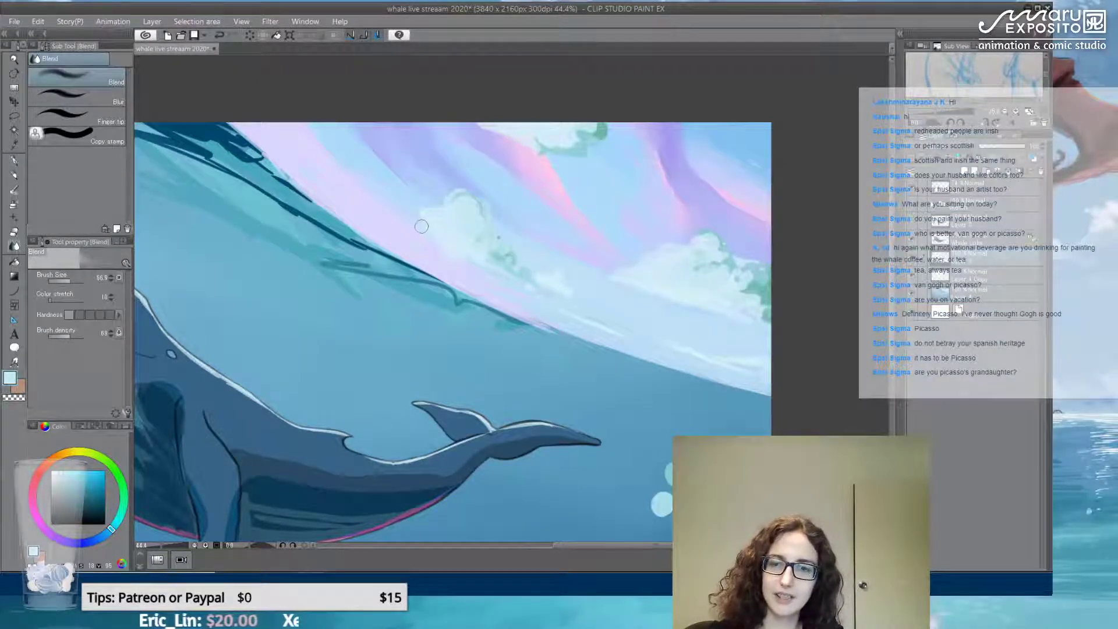
{"action": "mouse_move", "coordinate": [482, 233]}
{"action": "left_mouse_down"}
{"action": "mouse_move", "coordinate": [502, 263]}
{"action": "mouse_move", "coordinate": [466, 195]}
{"action": "mouse_move", "coordinate": [456, 213]}
{"action": "mouse_move", "coordinate": [460, 201]}
{"action": "mouse_move", "coordinate": [512, 269]}
{"action": "left_mouse_up"}
{"action": "left_click_drag", "start_coordinate": [574, 142], "coordinate": [597, 126]}
{"action": "mouse_move", "coordinate": [684, 276]}
{"action": "left_mouse_down"}
{"action": "mouse_move", "coordinate": [721, 266]}
{"action": "mouse_move", "coordinate": [738, 281]}
{"action": "mouse_move", "coordinate": [720, 292]}
{"action": "mouse_move", "coordinate": [755, 307]}
{"action": "left_mouse_up"}
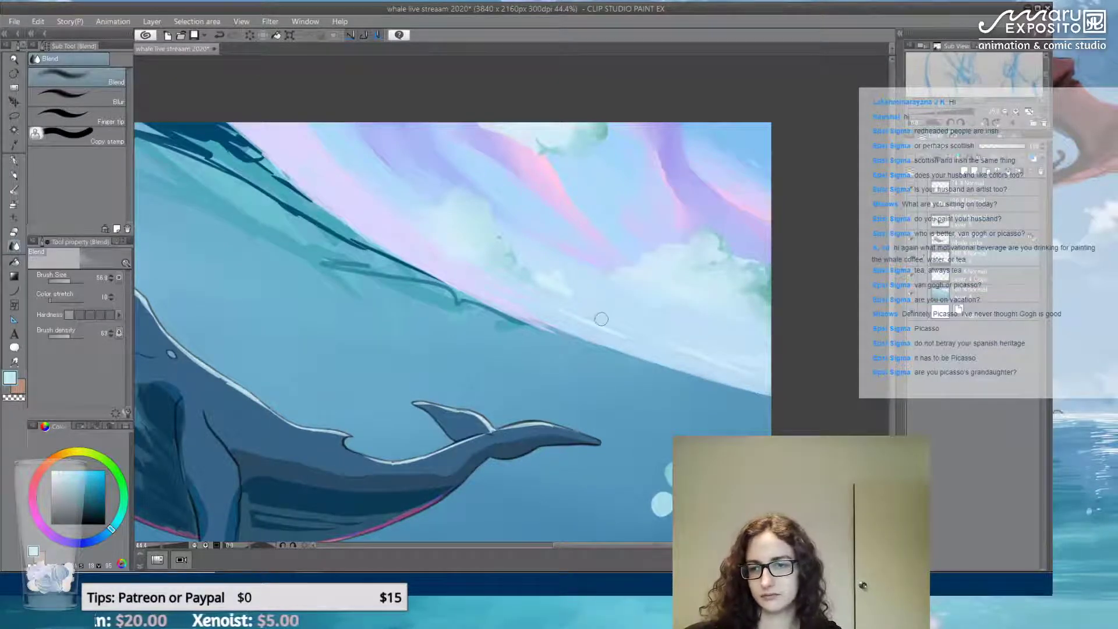
Rework the right cloud's body and lower edge with pale aqua tints and light blue sampled from the sky beneath it
{"action": "left_click", "coordinate": [14, 159]}
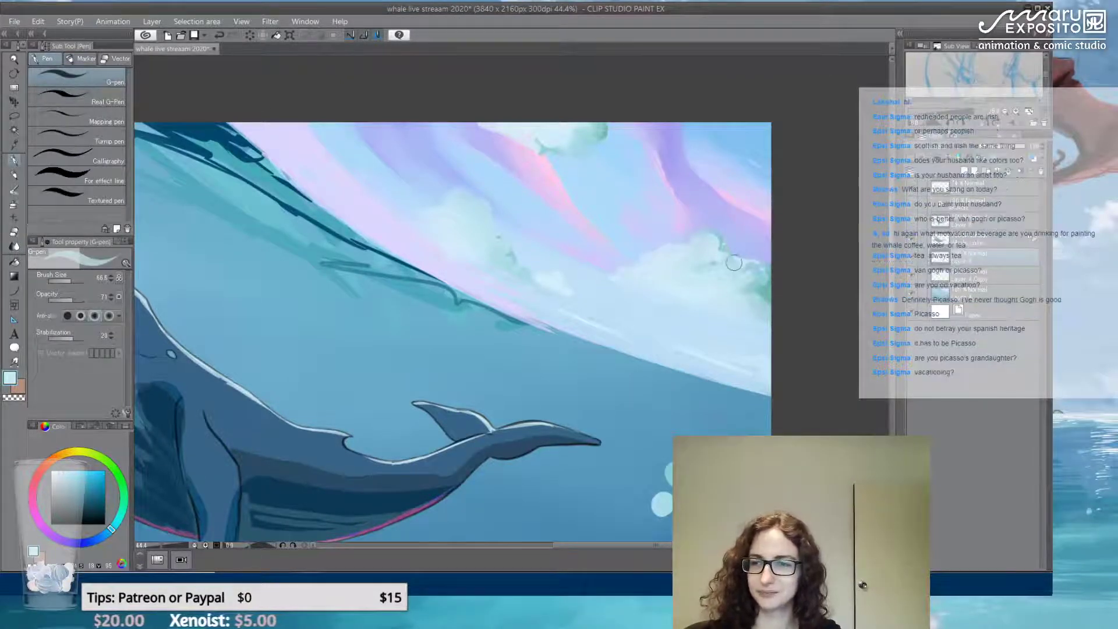
{"action": "left_click", "coordinate": [69, 453]}
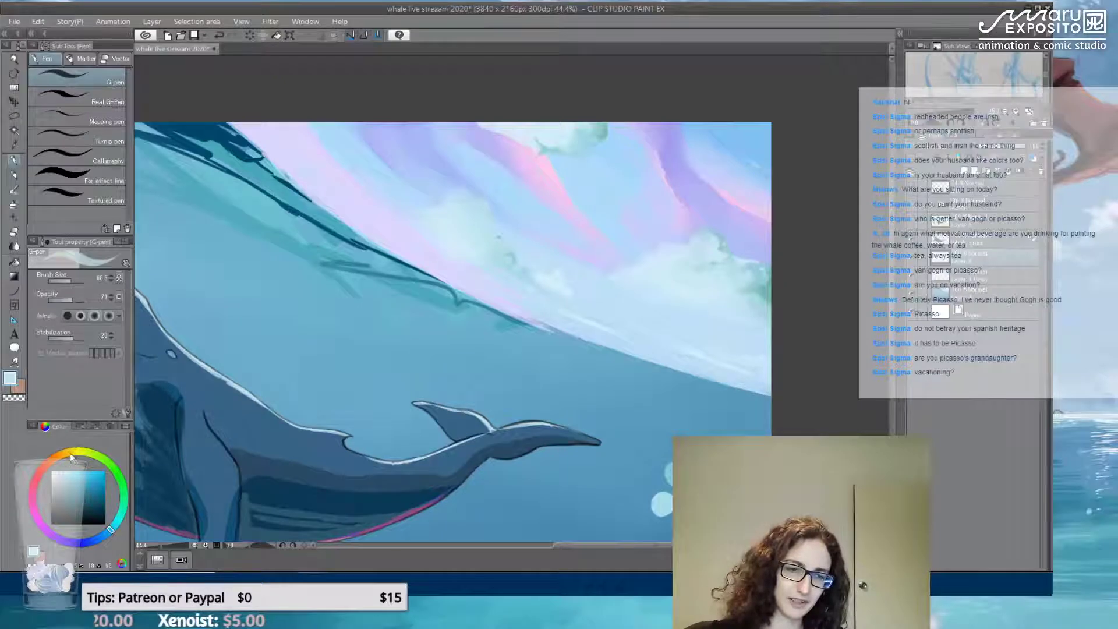
{"action": "key", "text": "ctrl+z"}
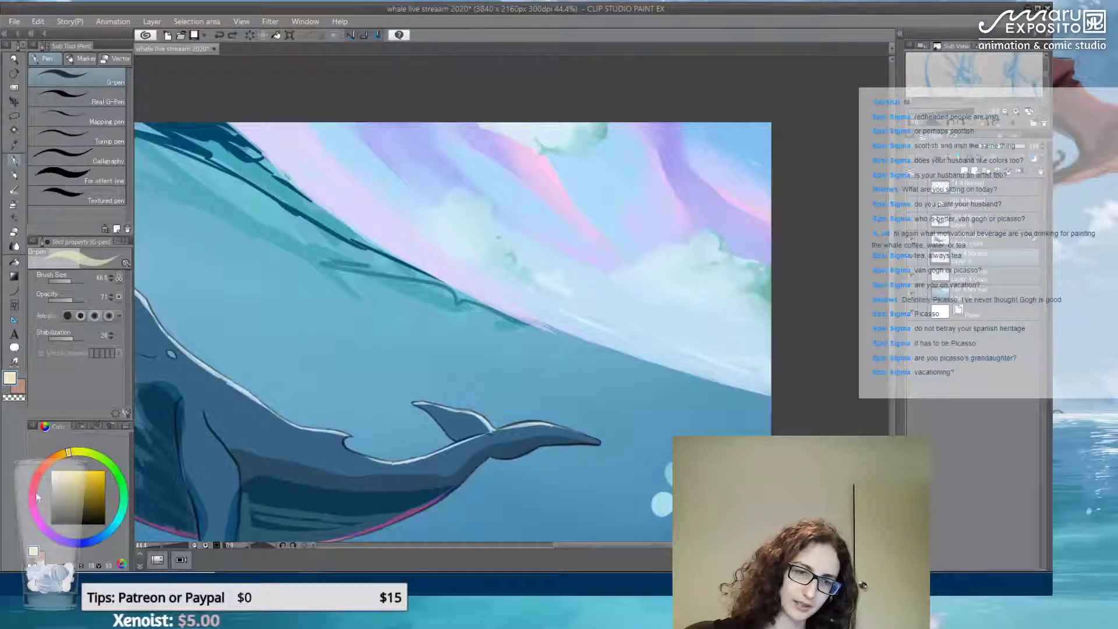
{"action": "left_click", "coordinate": [120, 518]}
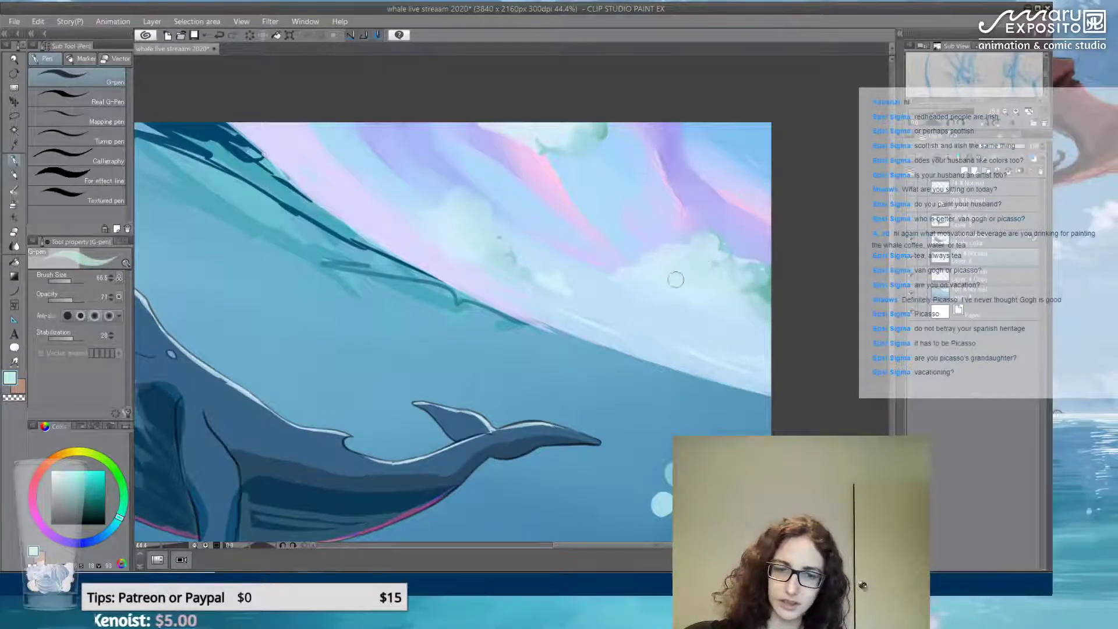
{"action": "left_click", "coordinate": [120, 530]}
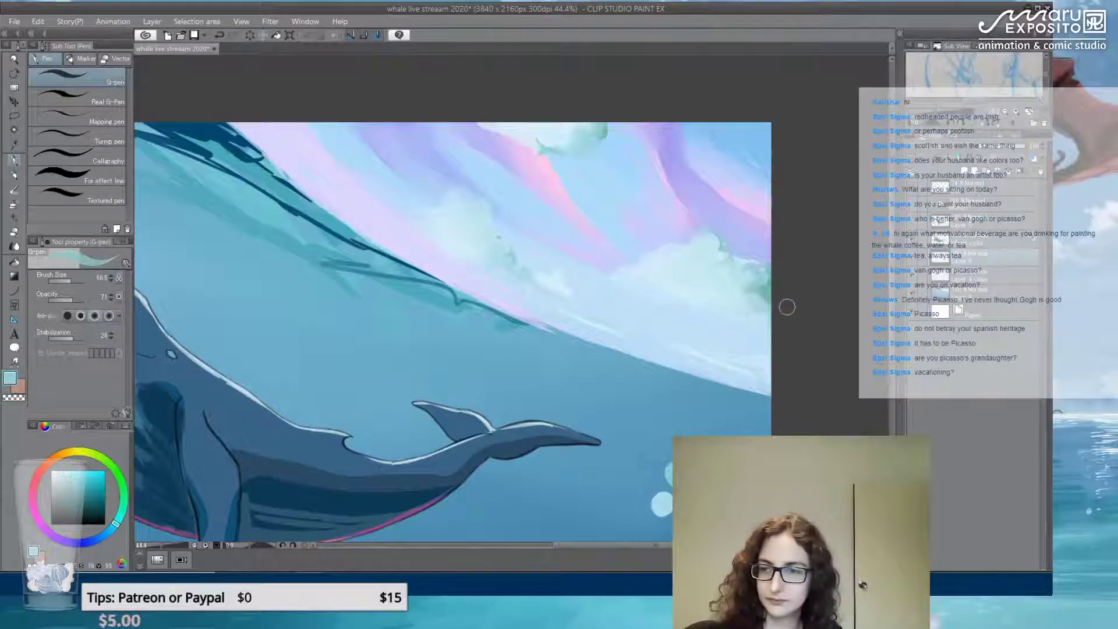
{"action": "mouse_move", "coordinate": [737, 314]}
{"action": "left_mouse_down"}
{"action": "mouse_move", "coordinate": [740, 306]}
{"action": "mouse_move", "coordinate": [728, 320]}
{"action": "mouse_move", "coordinate": [705, 308]}
{"action": "mouse_move", "coordinate": [743, 319]}
{"action": "mouse_move", "coordinate": [701, 308]}
{"action": "mouse_move", "coordinate": [761, 326]}
{"action": "mouse_move", "coordinate": [726, 357]}
{"action": "left_mouse_up"}
{"action": "left_click", "coordinate": [716, 330], "text": "alt"}
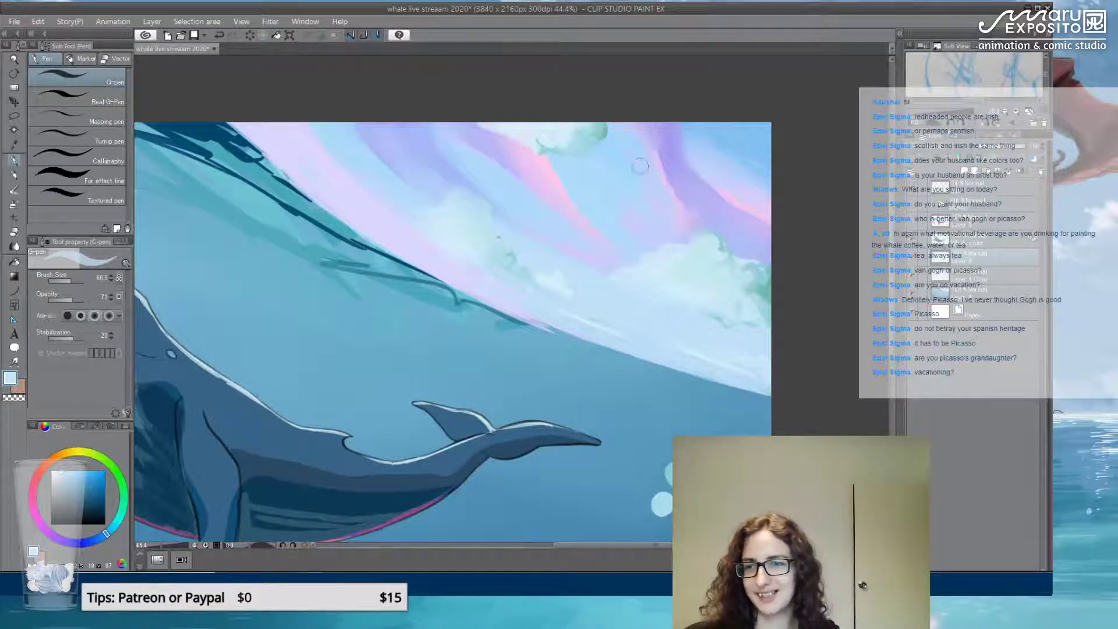
Repaint the top cloud's left end and underside with sampled pale blues and blend it into the sky
{"action": "left_click", "coordinate": [539, 144], "text": "alt"}
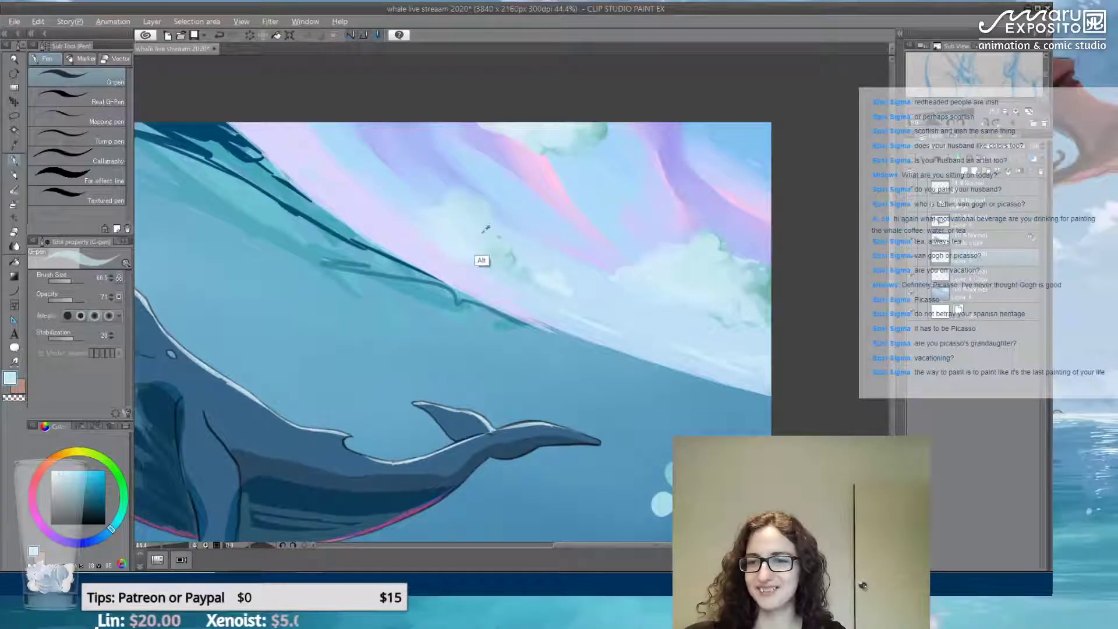
{"action": "key", "text": "alt"}
{"action": "left_click", "coordinate": [507, 139], "text": "alt"}
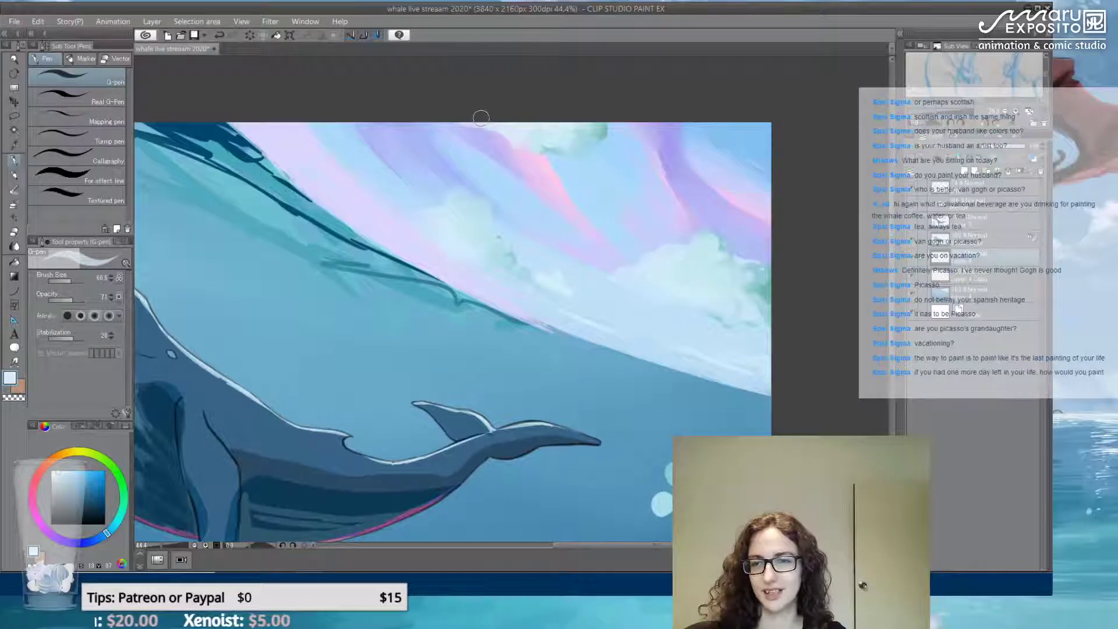
{"action": "key", "text": "j"}
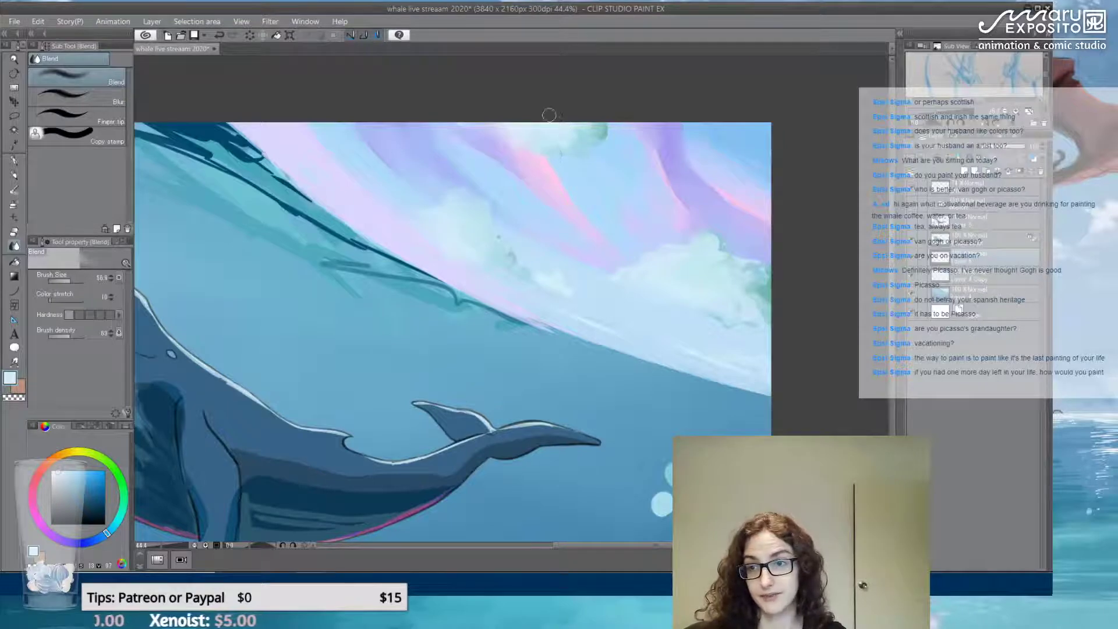
{"action": "key", "text": "p"}
{"action": "key", "text": "p"}
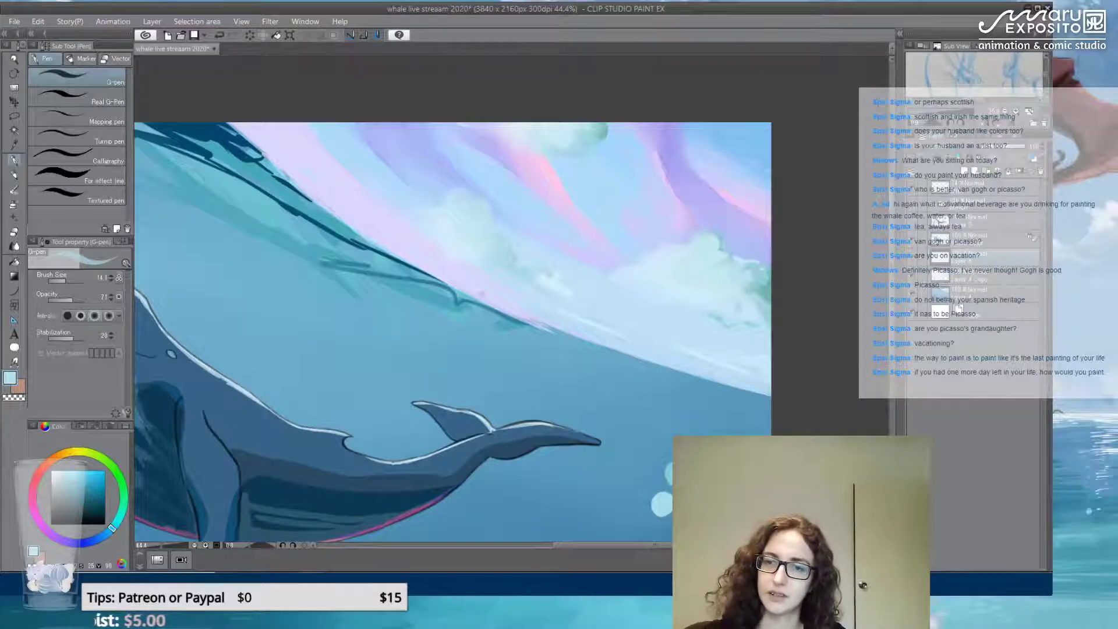
Enlarge the pen and define the left and right clouds' billows with sampled light blue and a paler aqua tint
{"action": "left_click", "coordinate": [662, 305], "text": "alt"}
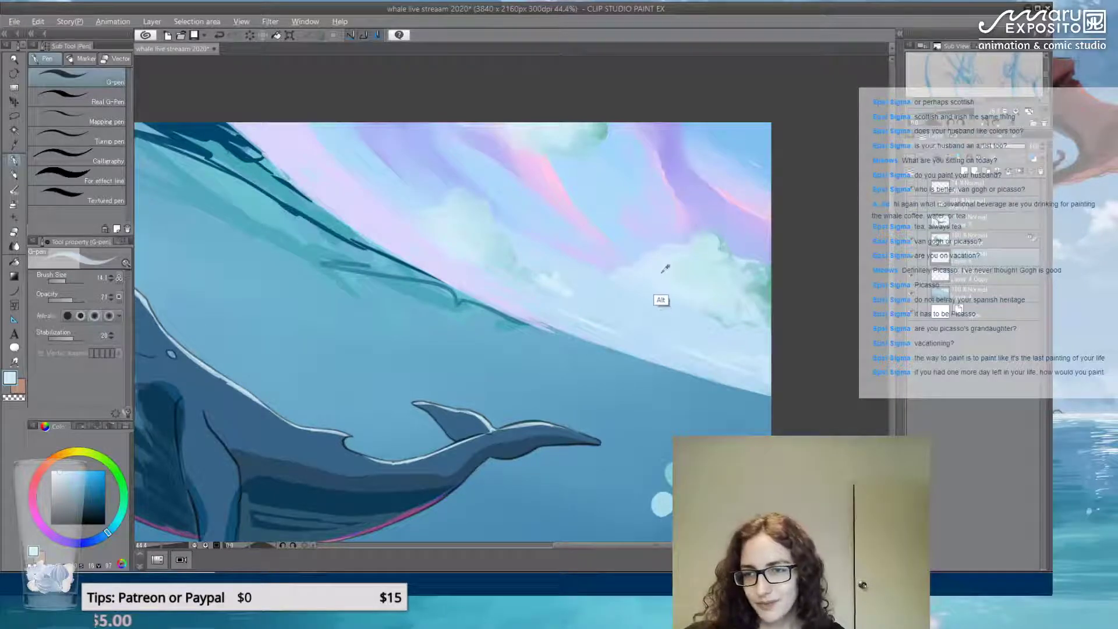
{"action": "left_click", "coordinate": [590, 316], "text": "alt"}
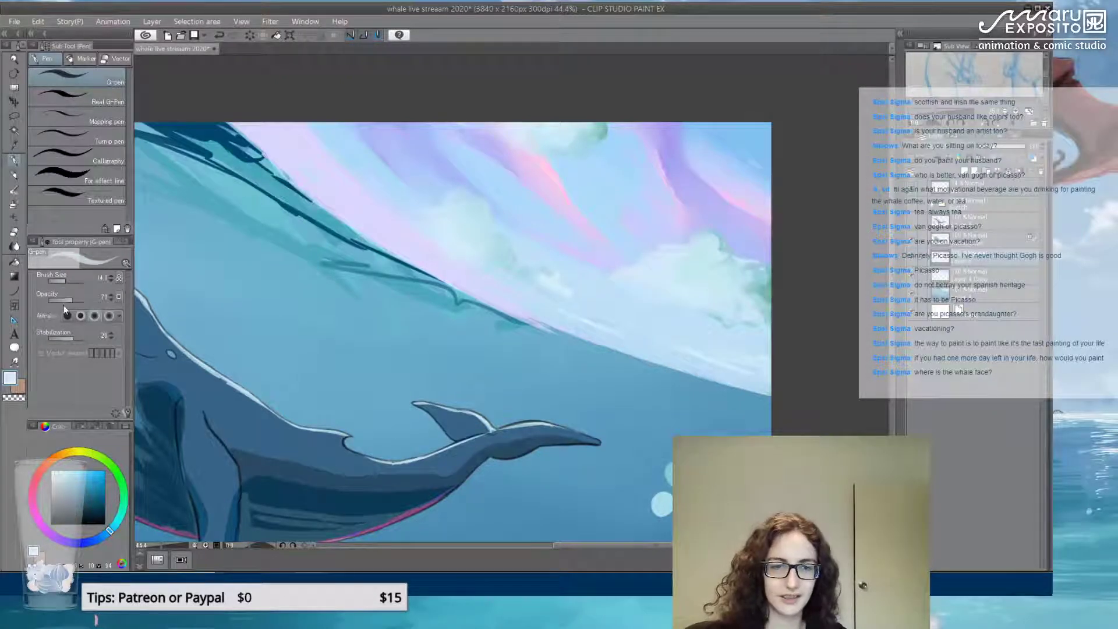
{"action": "left_click", "coordinate": [69, 280]}
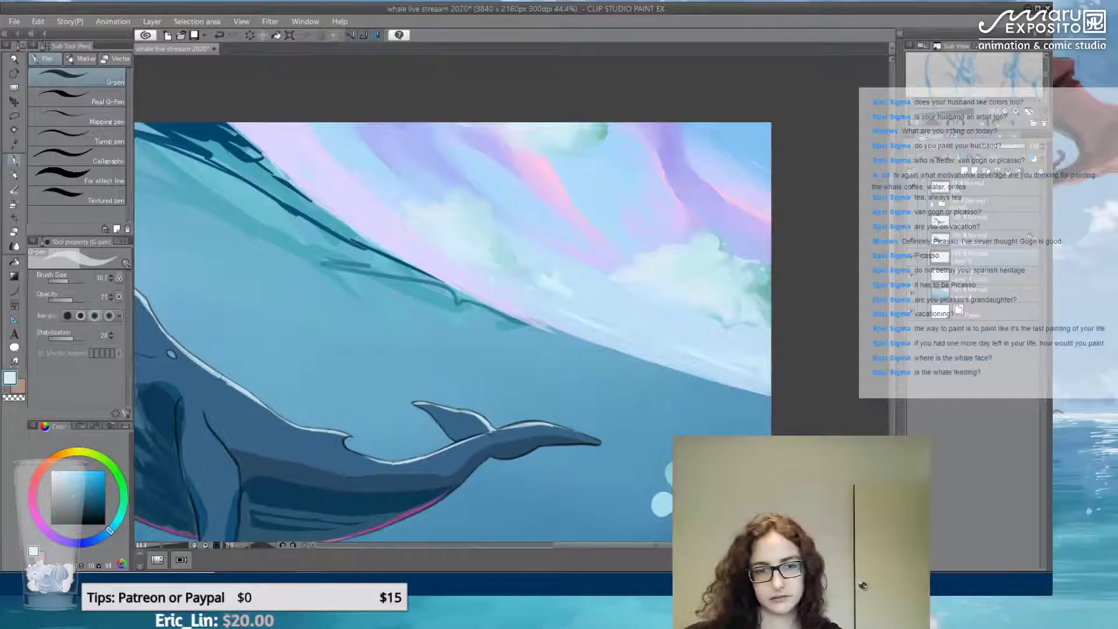
{"action": "left_click_drag", "start_coordinate": [121, 525], "coordinate": [117, 523]}
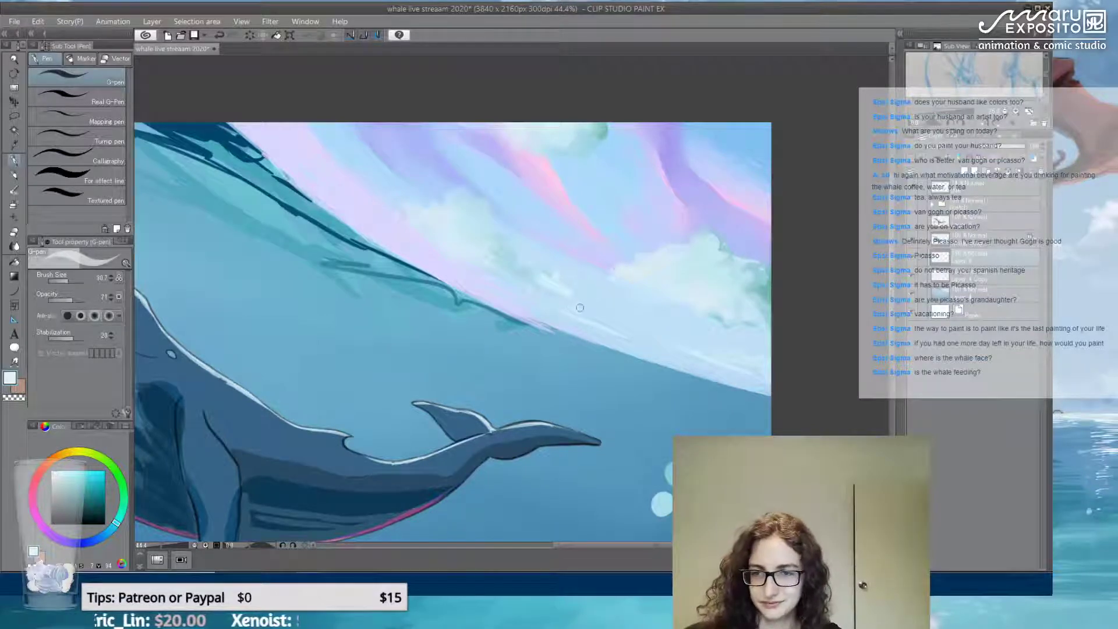
Paint a small puff with loose specks beside the top cloud in sampled green and pale blue, and blend it
{"action": "left_click", "coordinate": [606, 135], "text": "alt"}
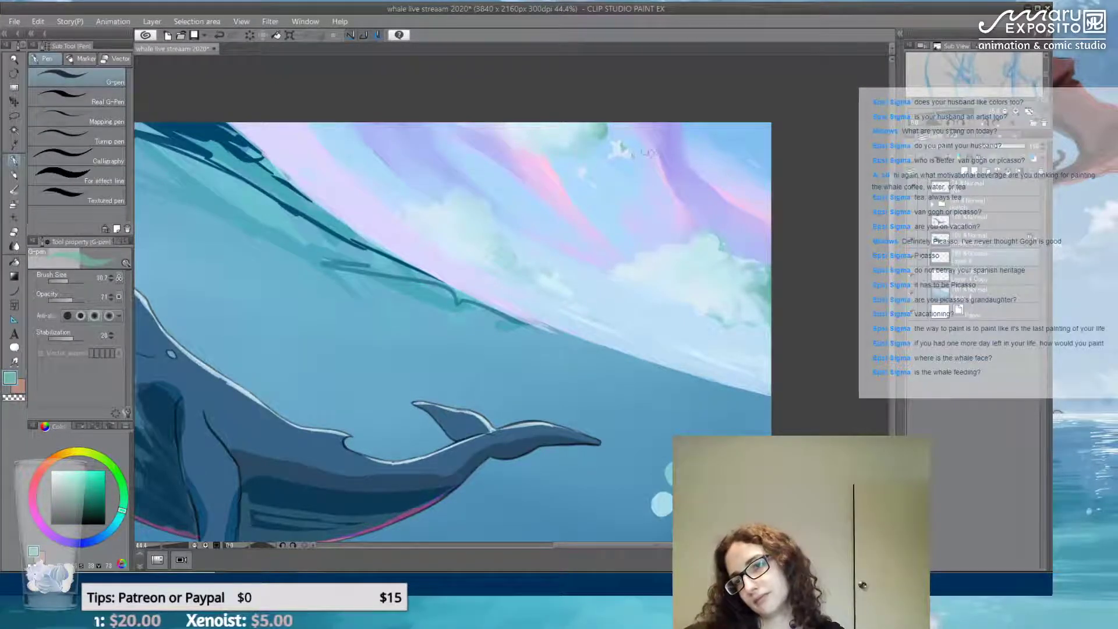
{"action": "left_click", "coordinate": [571, 168], "text": "alt"}
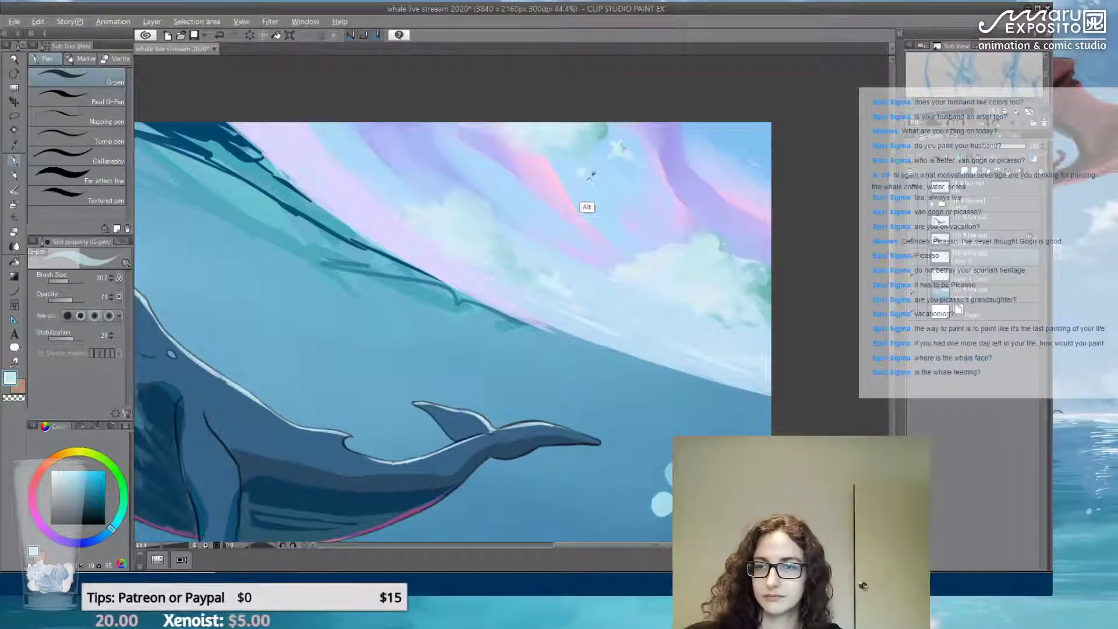
{"action": "left_click", "coordinate": [637, 261], "text": "alt"}
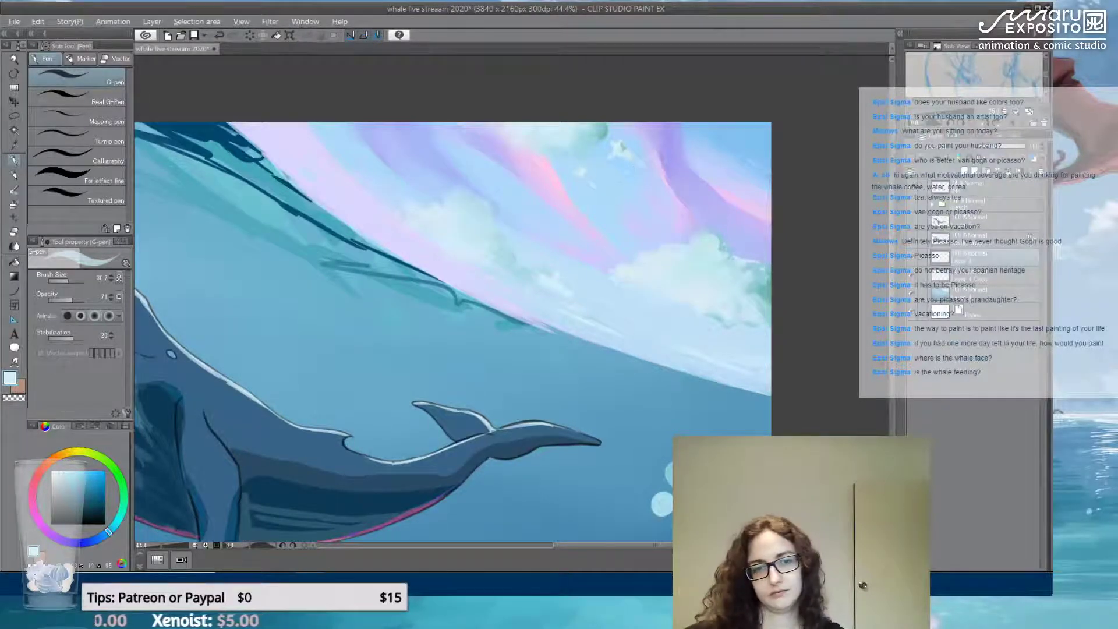
{"action": "left_click", "coordinate": [14, 247]}
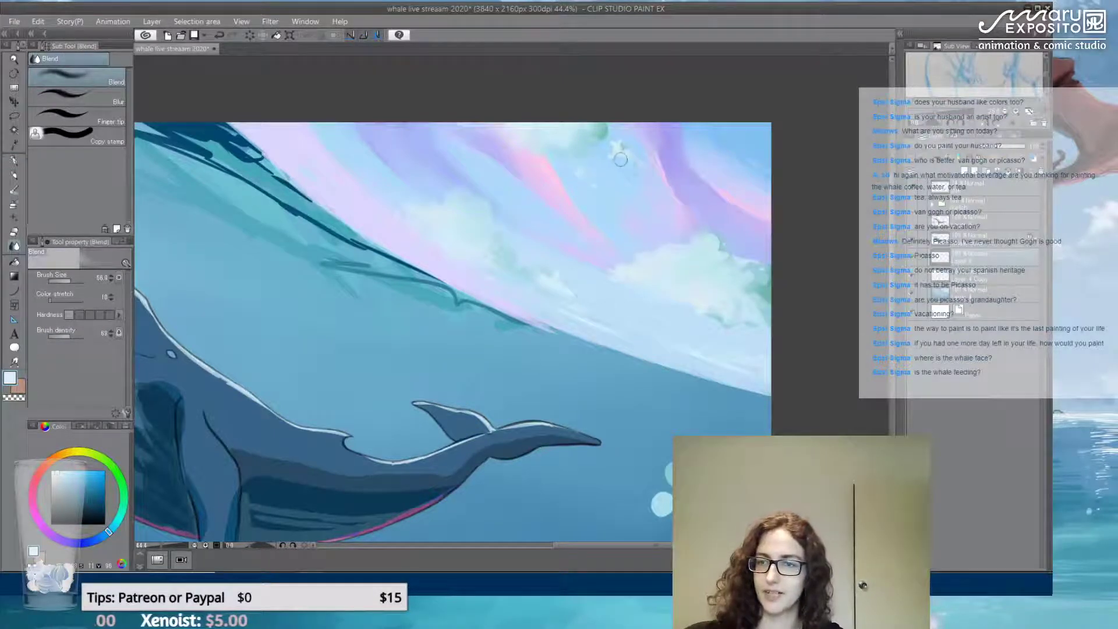
Erase the three color sample dots in the water beside the whale's tail with the kneaded eraser
{"action": "scroll", "coordinate": [579, 186], "scroll_direction": "down", "scroll_amount": 4}
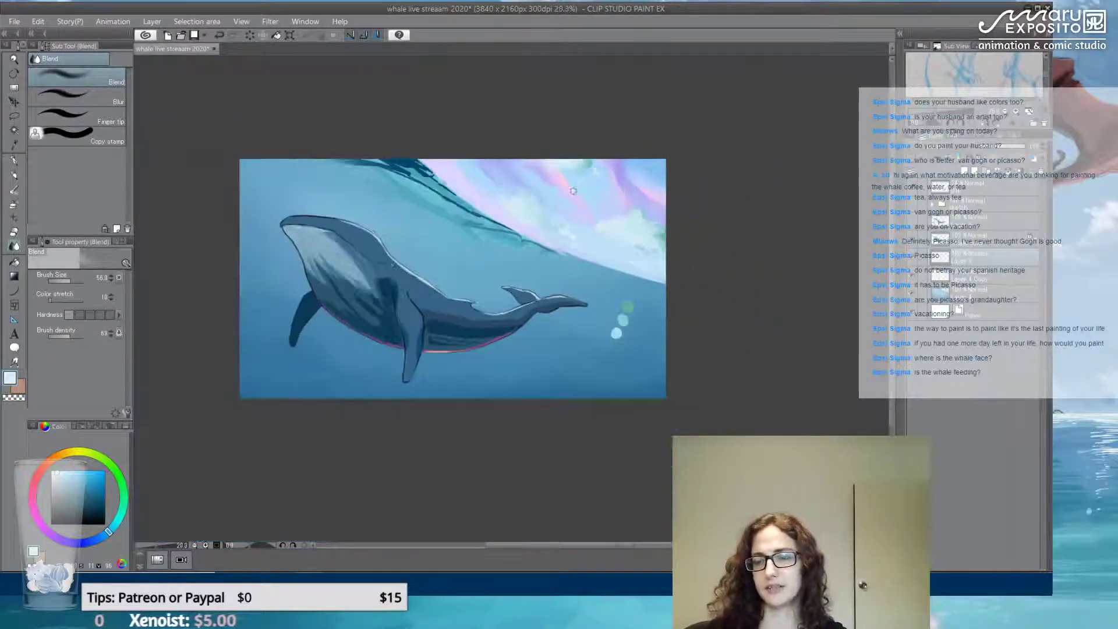
{"action": "scroll", "coordinate": [721, 265], "scroll_direction": "up", "scroll_amount": 3}
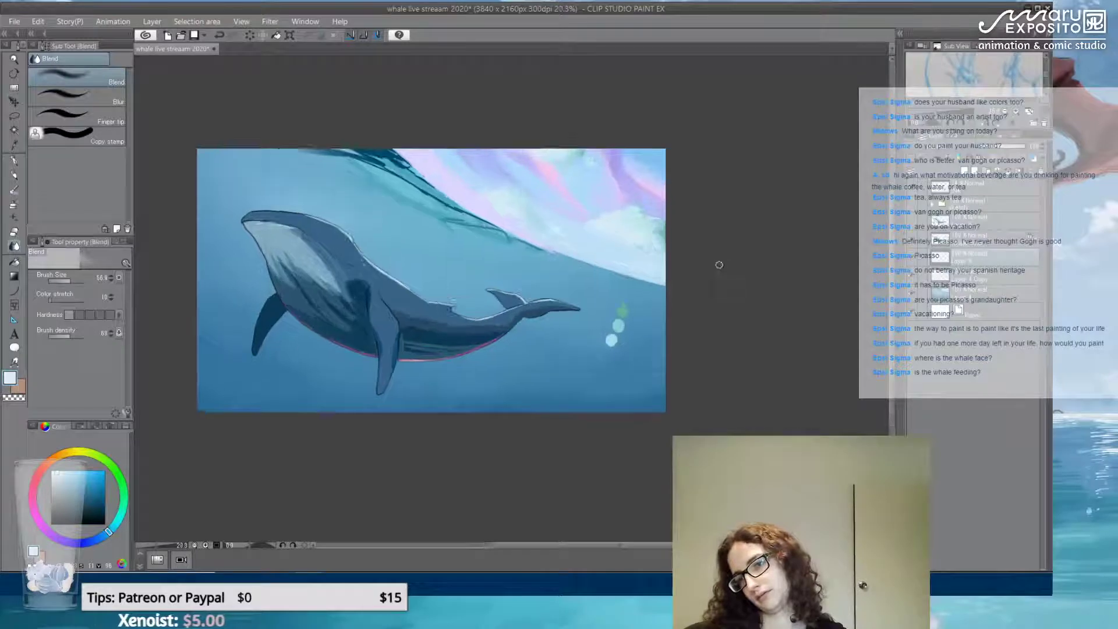
{"action": "scroll", "coordinate": [719, 265], "scroll_direction": "up", "scroll_amount": 1}
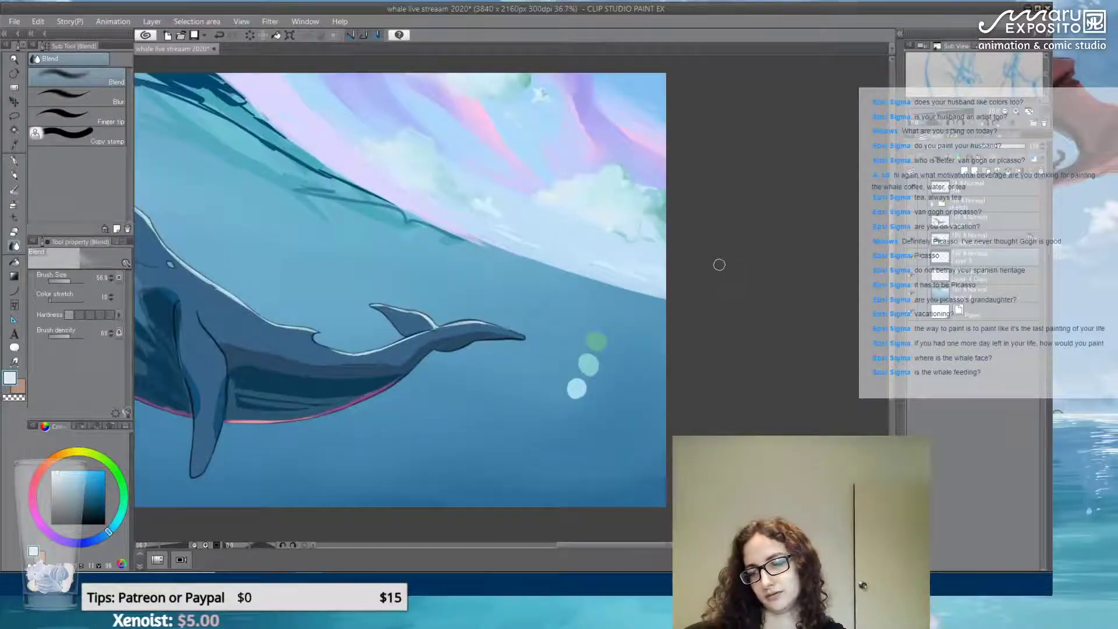
{"action": "left_click", "coordinate": [16, 231]}
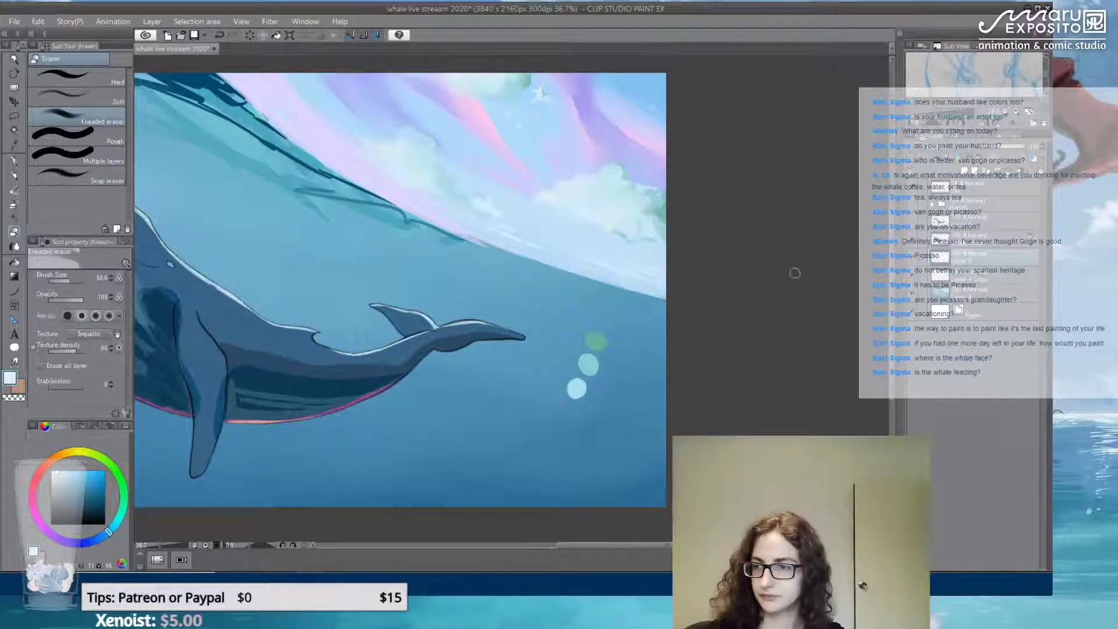
{"action": "mouse_move", "coordinate": [588, 355]}
{"action": "left_mouse_down"}
{"action": "mouse_move", "coordinate": [574, 388]}
{"action": "mouse_move", "coordinate": [593, 370]}
{"action": "left_mouse_up"}
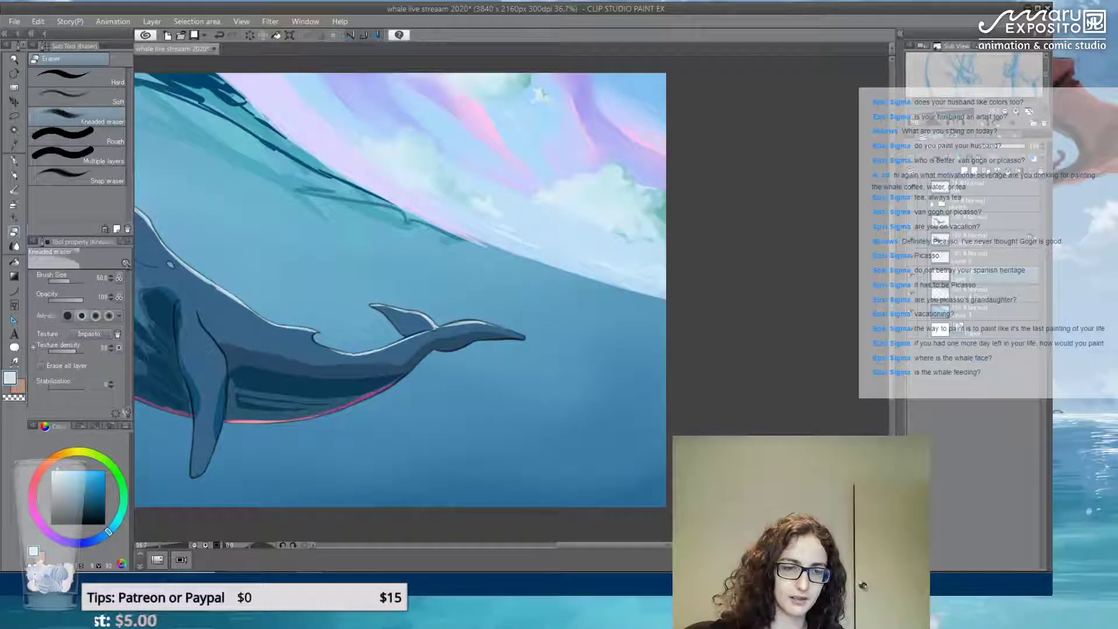
Try scattering small pale specks in the violet sky above the right cloud, and undo them
{"action": "key", "text": "p"}
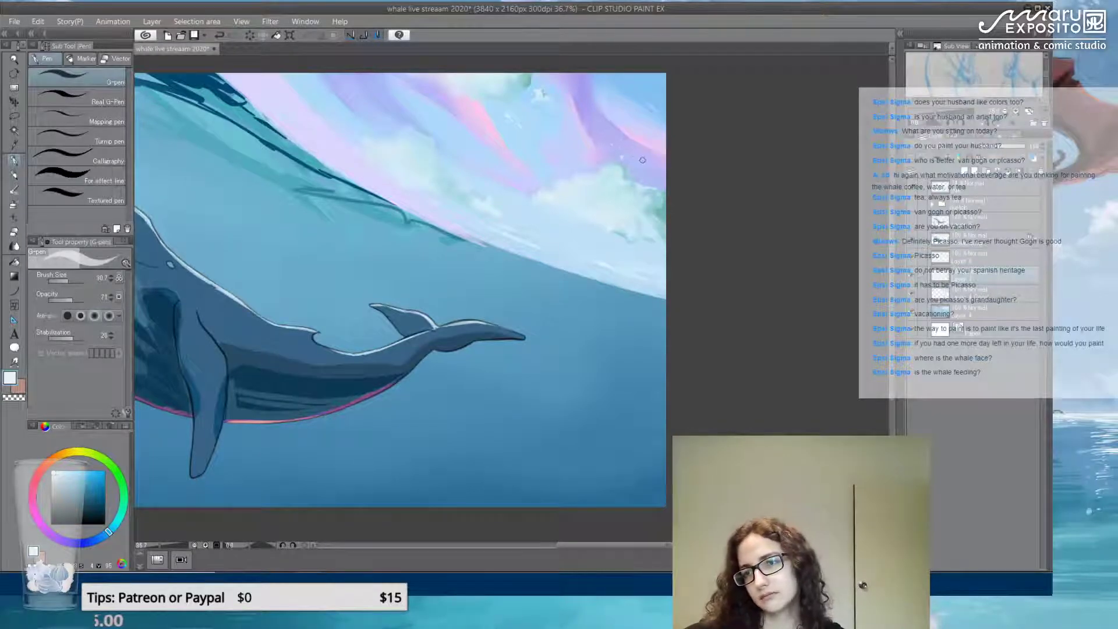
{"action": "scroll", "coordinate": [652, 174], "scroll_direction": "up", "scroll_amount": 4}
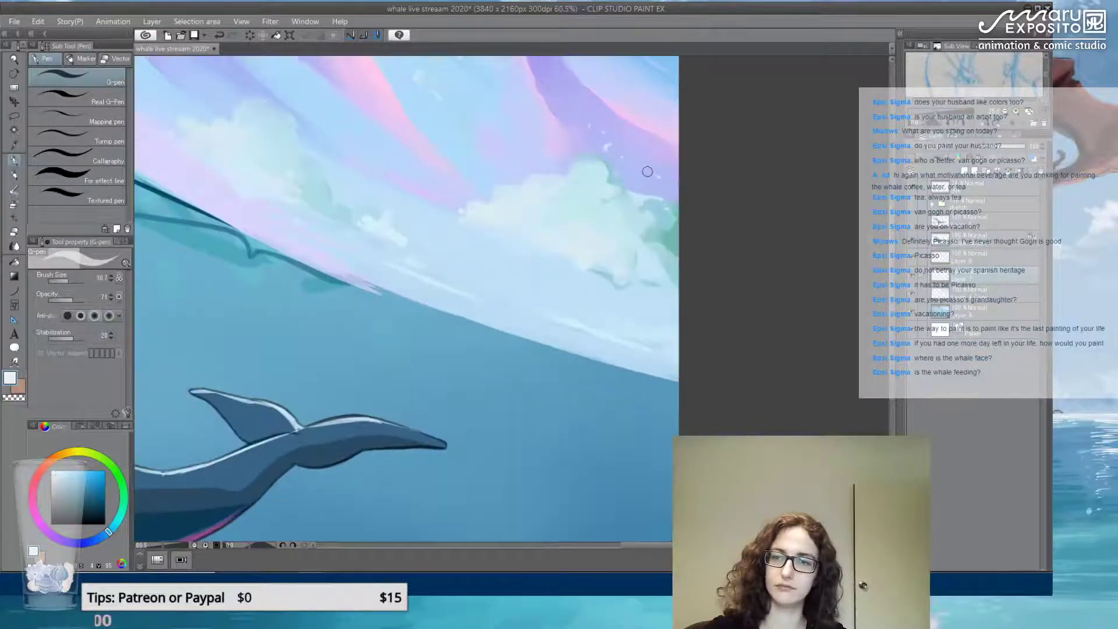
{"action": "key", "text": "ctrl+z"}
{"action": "left_click_drag", "start_coordinate": [63, 284], "coordinate": [54, 282]}
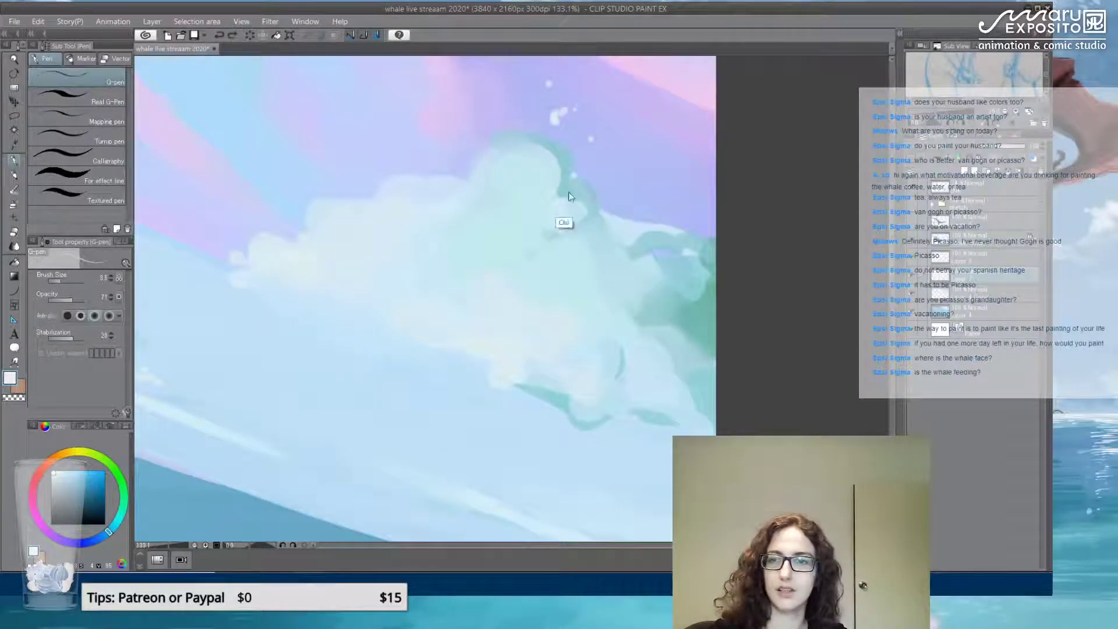
{"action": "key", "text": "ctrl+z"}
{"action": "key", "text": "ctrl+z"}
{"action": "key", "text": "ctrl+z"}
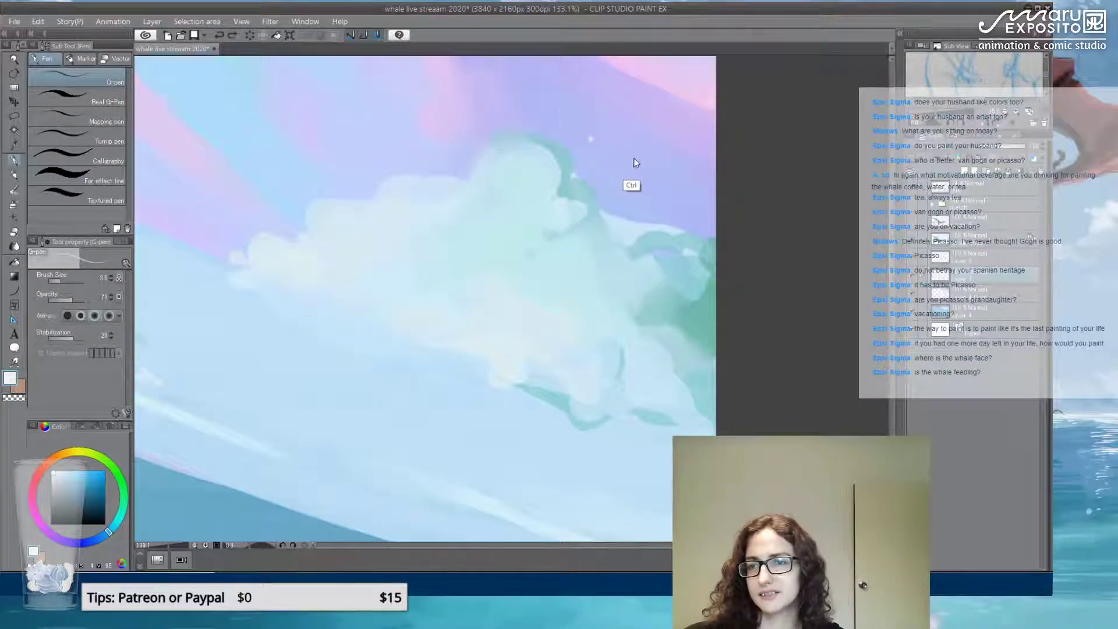
Dot small pale specks in the violet sky above the right cloud
{"action": "left_click", "coordinate": [621, 126]}
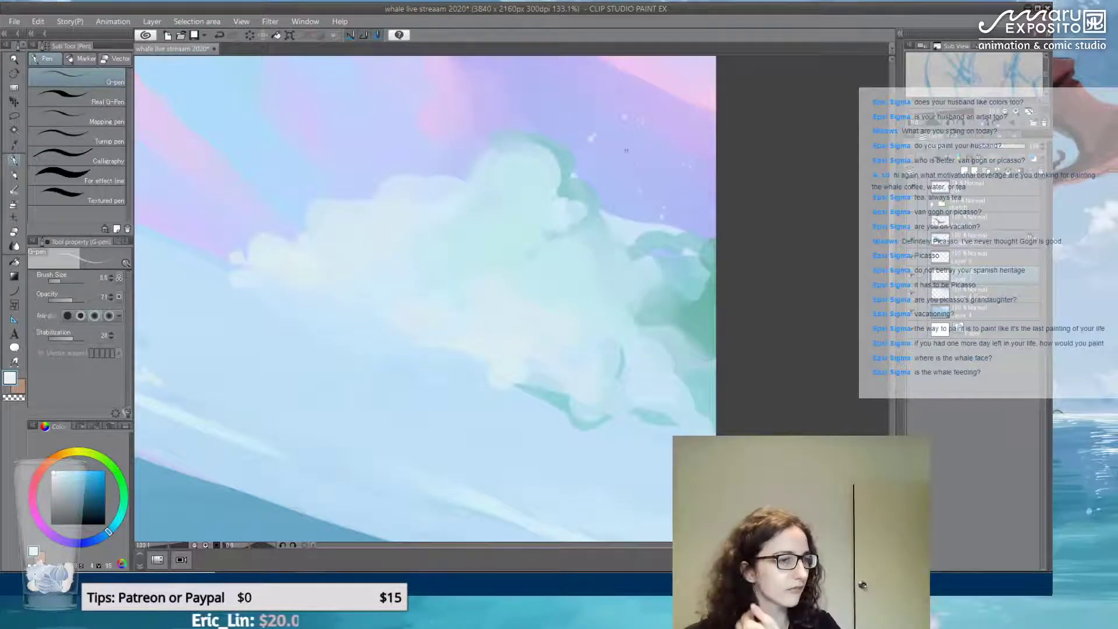
{"action": "scroll", "coordinate": [613, 122], "scroll_direction": "down", "scroll_amount": 5}
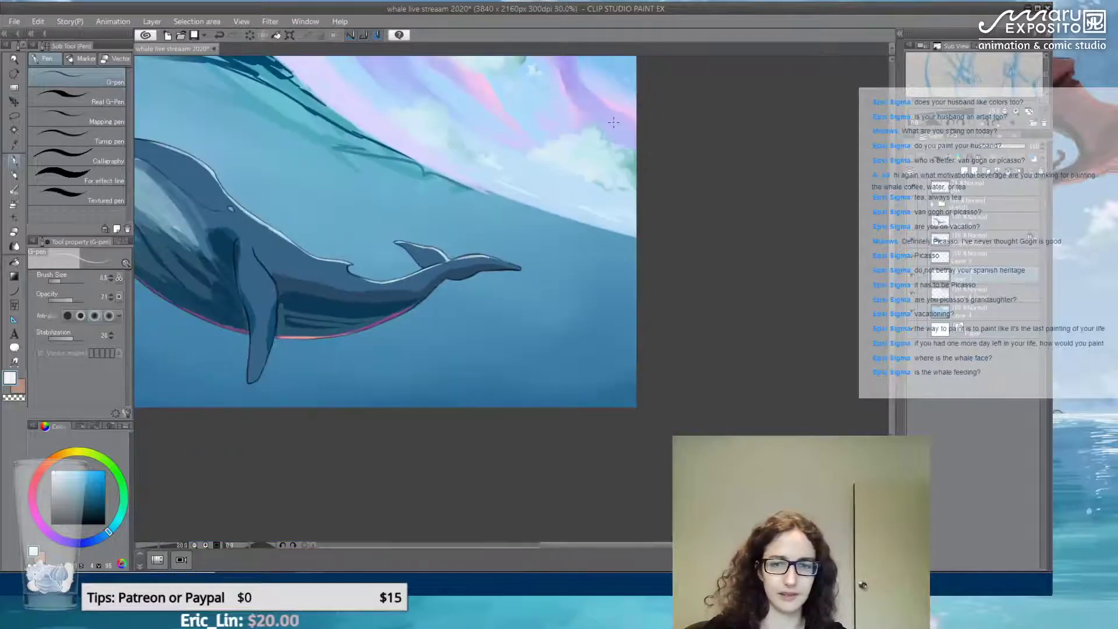
{"action": "left_click_drag", "start_coordinate": [450, 117], "coordinate": [662, 194]}
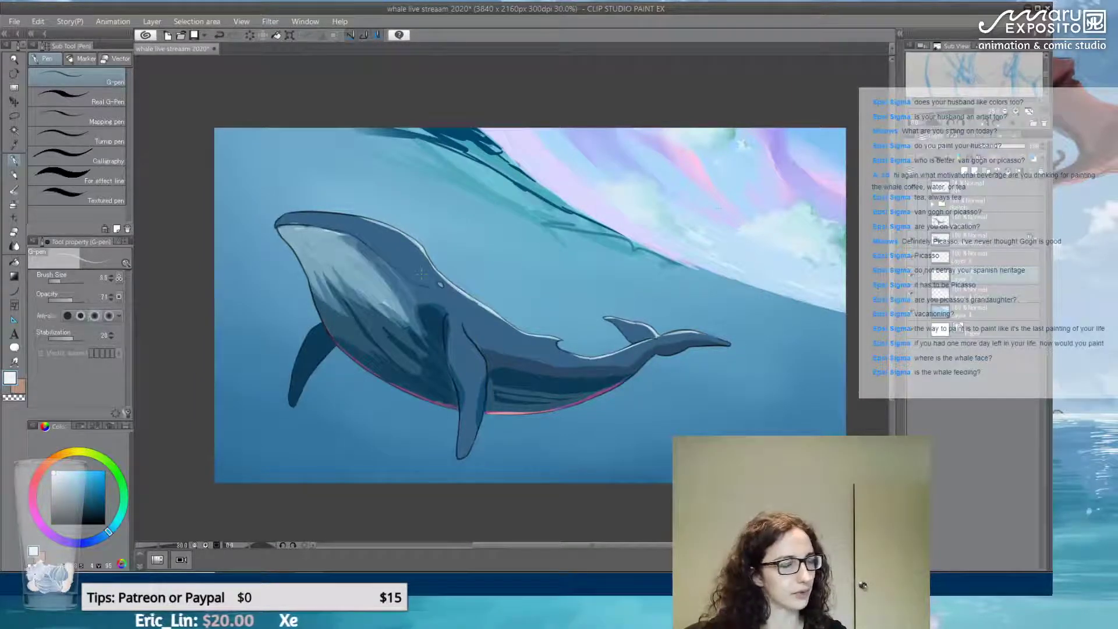
{"action": "scroll", "coordinate": [734, 203], "scroll_direction": "up", "scroll_amount": 5}
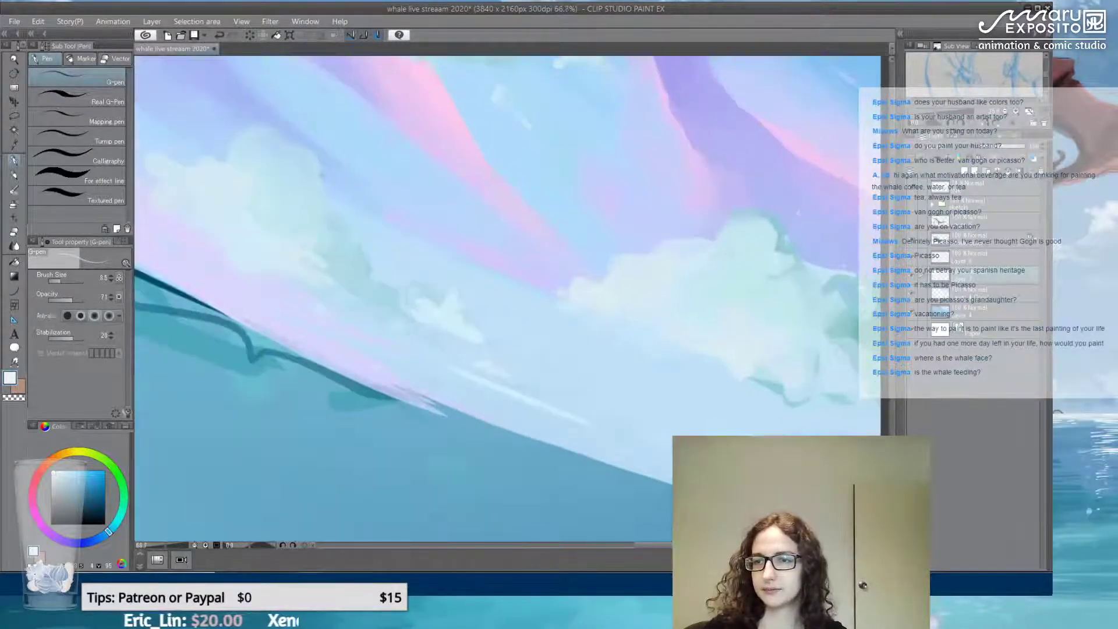
{"action": "scroll", "coordinate": [495, 294], "scroll_direction": "up", "scroll_amount": 3}
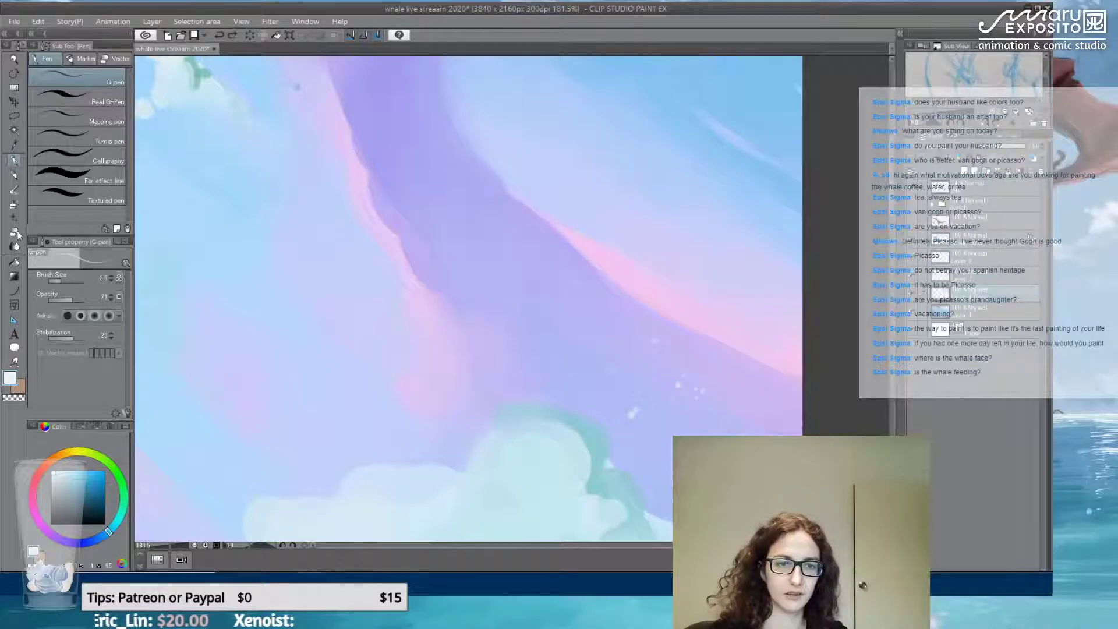
Smooth the pink edge along the violet band with a smaller Opaque watercolor brush, using colors sampled beside it
{"action": "left_click", "coordinate": [16, 191]}
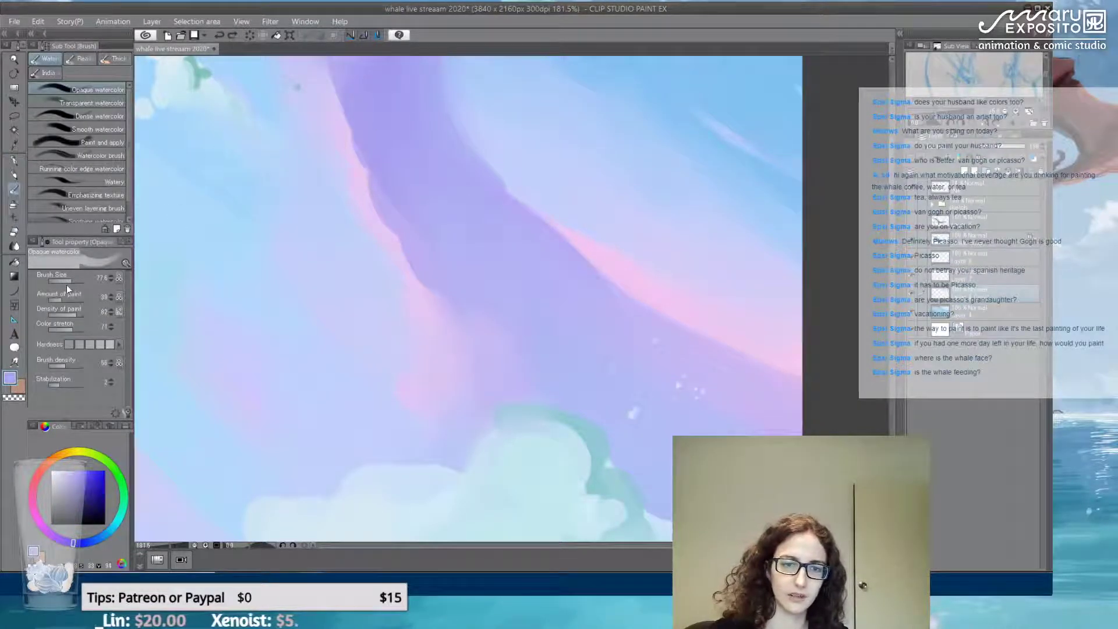
{"action": "left_click", "coordinate": [362, 212], "text": "alt"}
{"action": "left_click", "coordinate": [69, 280]}
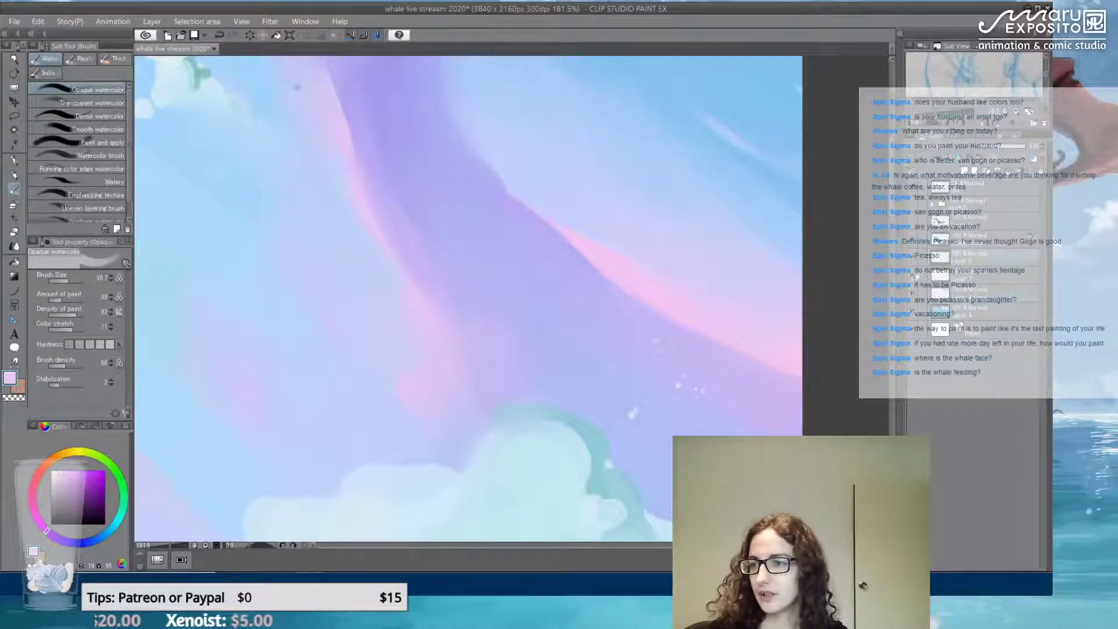
Rename the layer holding the sky specks as "sha"
{"action": "double_click", "coordinate": [970, 278]}
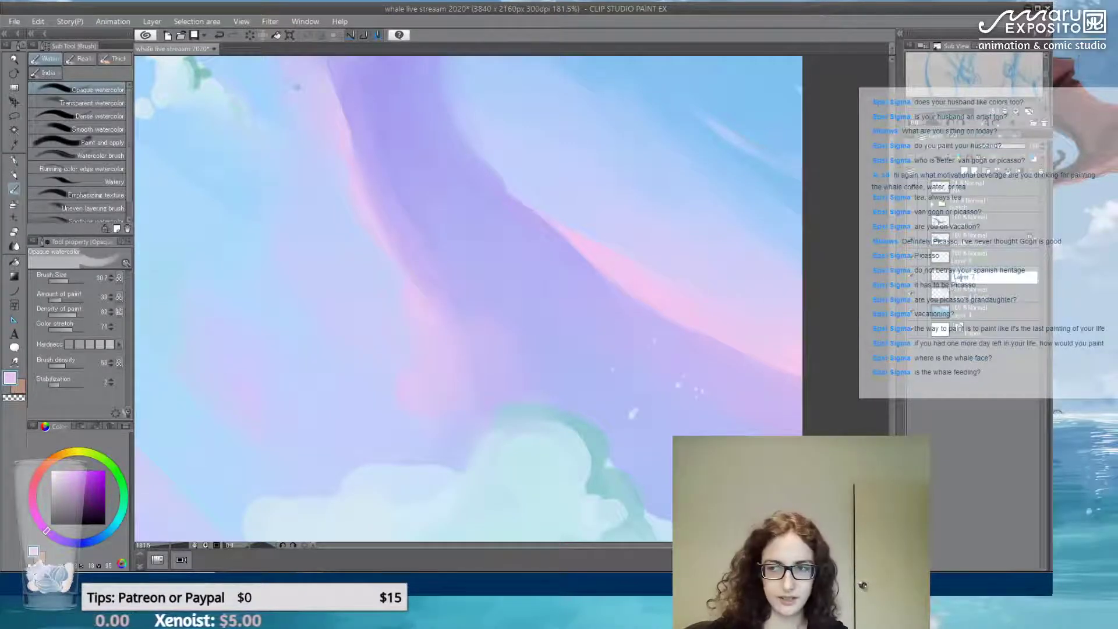
{"action": "left_click_drag", "start_coordinate": [989, 276], "coordinate": [849, 274]}
{"action": "type", "text": "sha"}
{"action": "key", "text": "Return"}
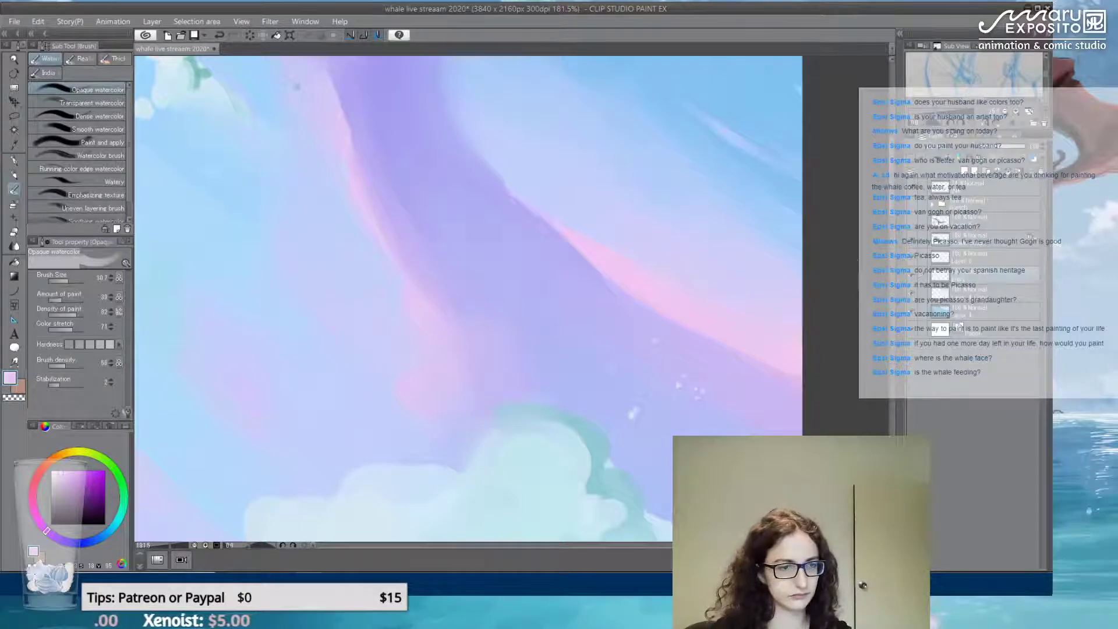
Dot tiny specks in the sky around the violet band with the G-pen, undoing the ones beside the small top cloud
{"action": "left_click", "coordinate": [14, 161]}
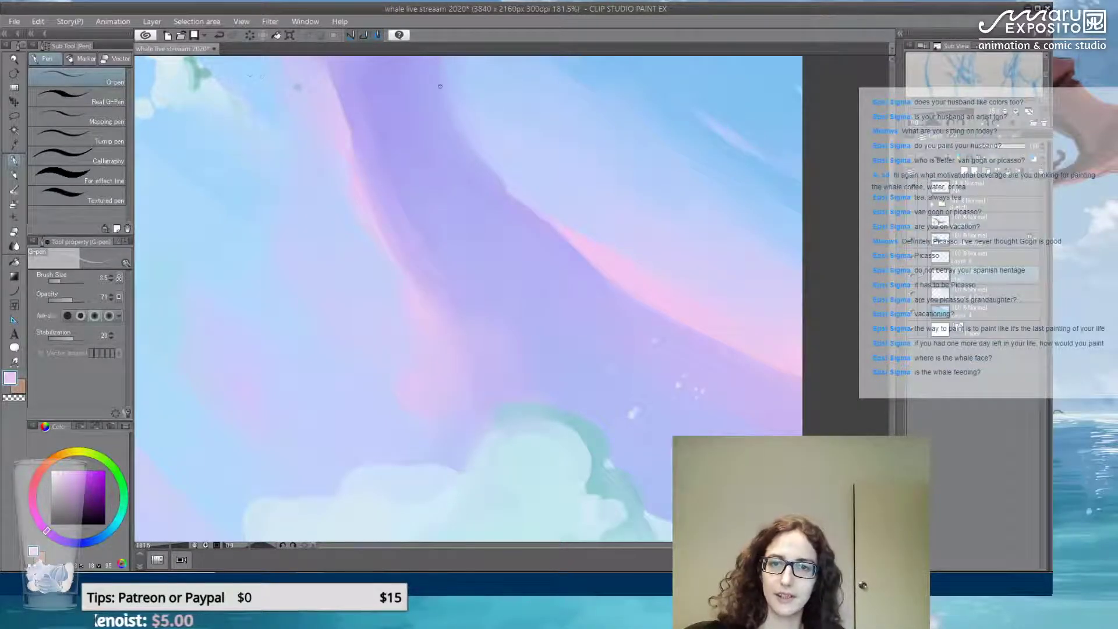
{"action": "scroll", "coordinate": [415, 75], "scroll_direction": "up", "scroll_amount": 3}
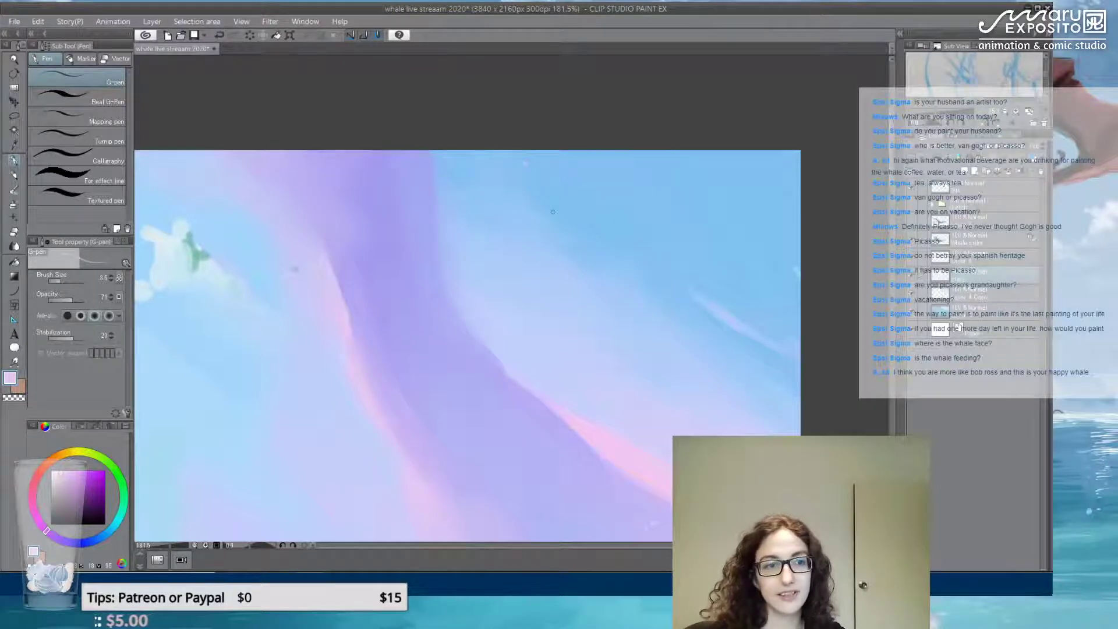
{"action": "left_click_drag", "start_coordinate": [344, 381], "coordinate": [521, 345]}
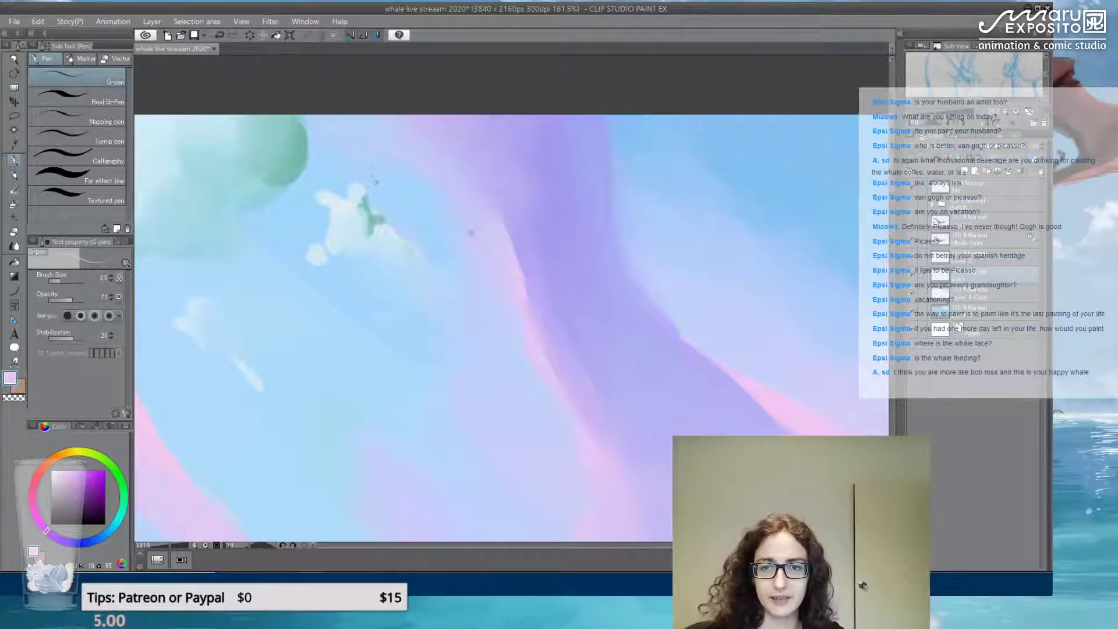
{"action": "key", "text": "alt"}
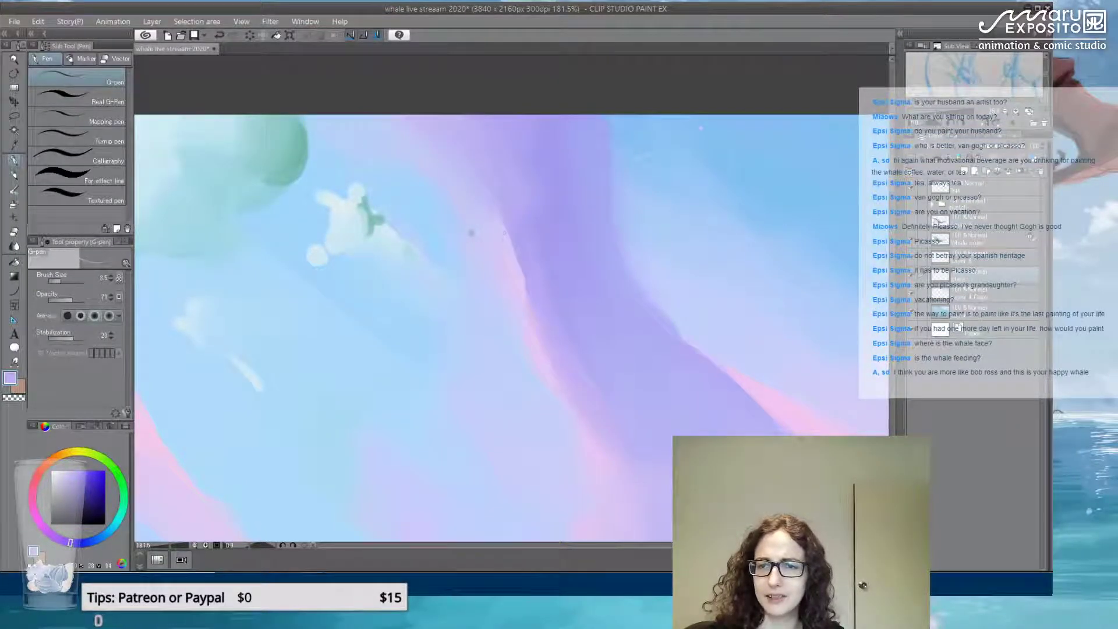
{"action": "key", "text": "ctrl+z"}
Scatter fine specks along the violet band and above the right cloud in pale blue sampled from an existing speck
{"action": "left_click_drag", "start_coordinate": [674, 333], "coordinate": [557, 188]}
{"action": "left_click", "coordinate": [692, 415], "text": "alt"}
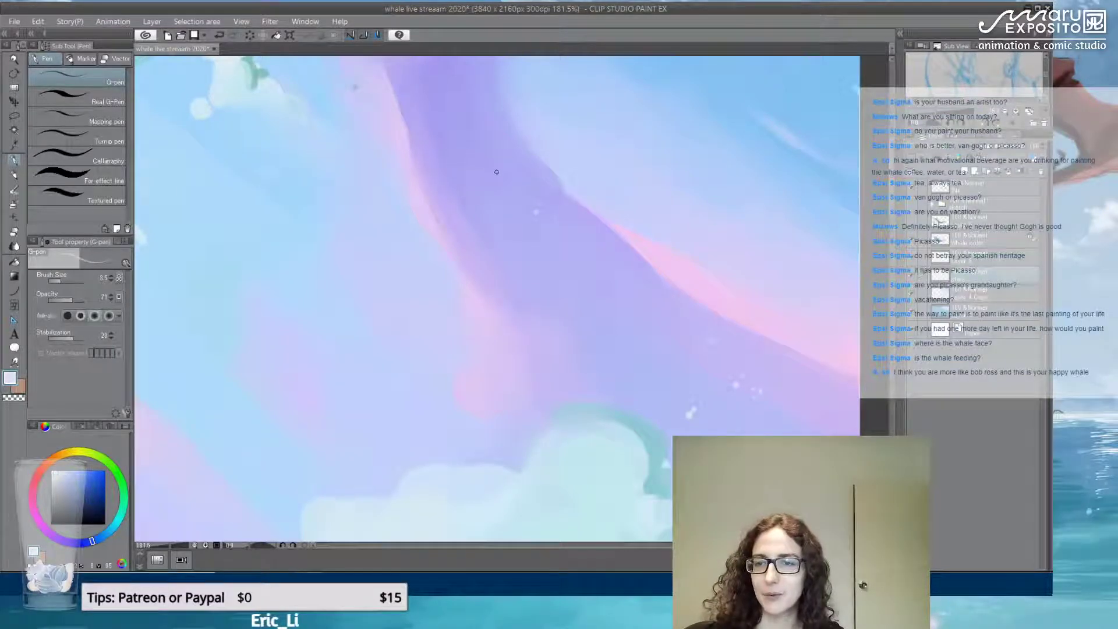
{"action": "left_click_drag", "start_coordinate": [456, 124], "coordinate": [463, 215]}
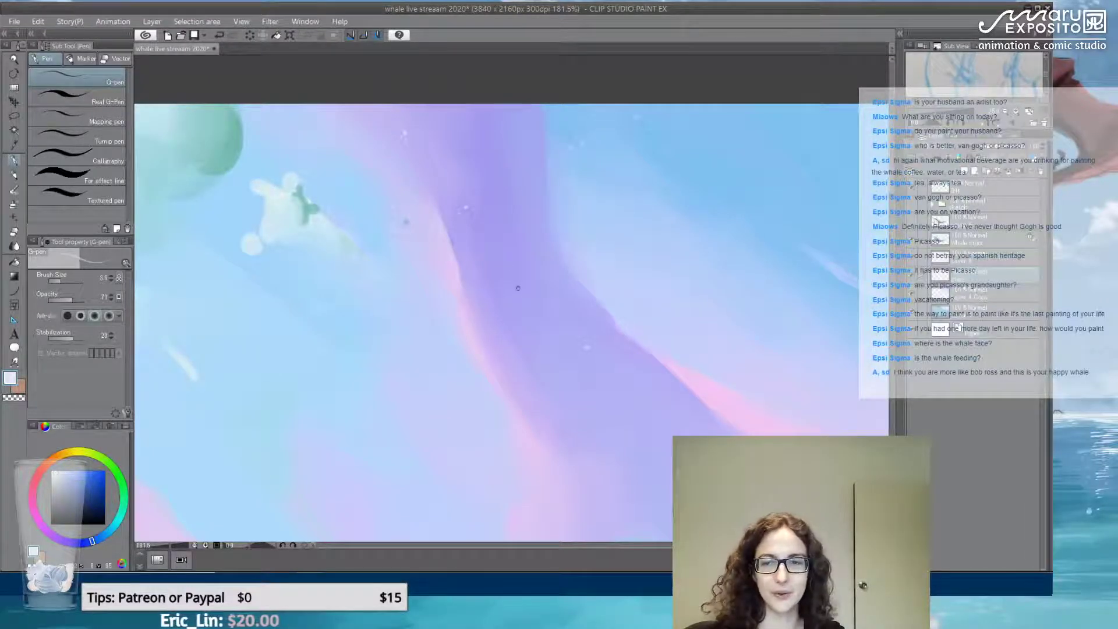
{"action": "left_click_drag", "start_coordinate": [631, 474], "coordinate": [532, 210]}
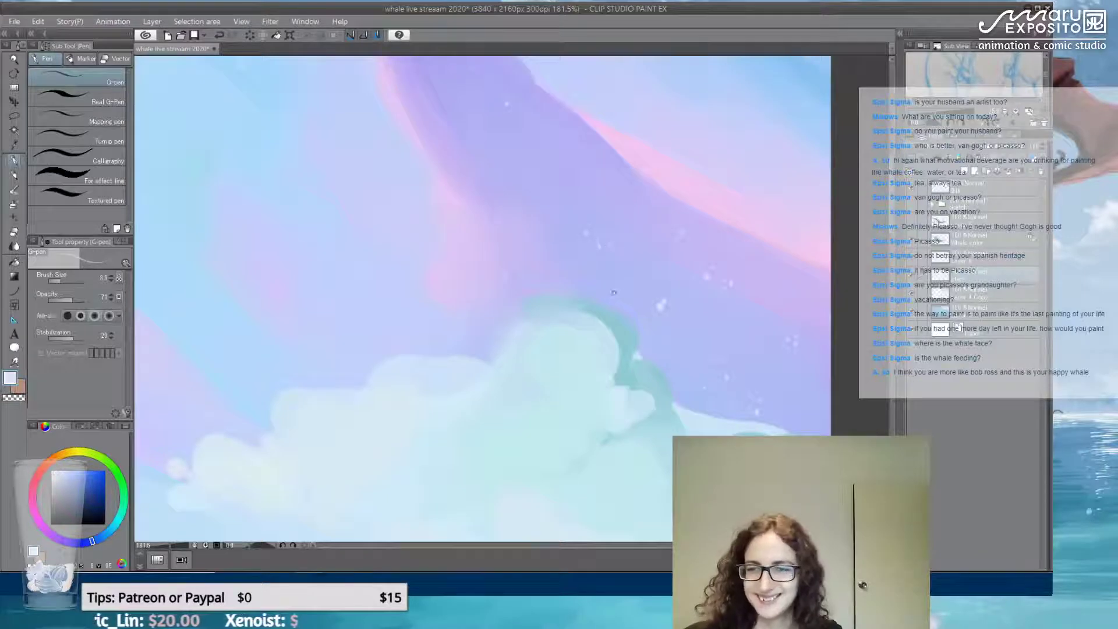
{"action": "mouse_move", "coordinate": [407, 237]}
{"action": "left_mouse_down"}
{"action": "mouse_move", "coordinate": [395, 256]}
{"action": "mouse_move", "coordinate": [487, 240]}
{"action": "left_mouse_up"}
{"action": "scroll", "coordinate": [395, 256], "scroll_direction": "down", "scroll_amount": 5}
{"action": "scroll", "coordinate": [486, 239], "scroll_direction": "down", "scroll_amount": 2}
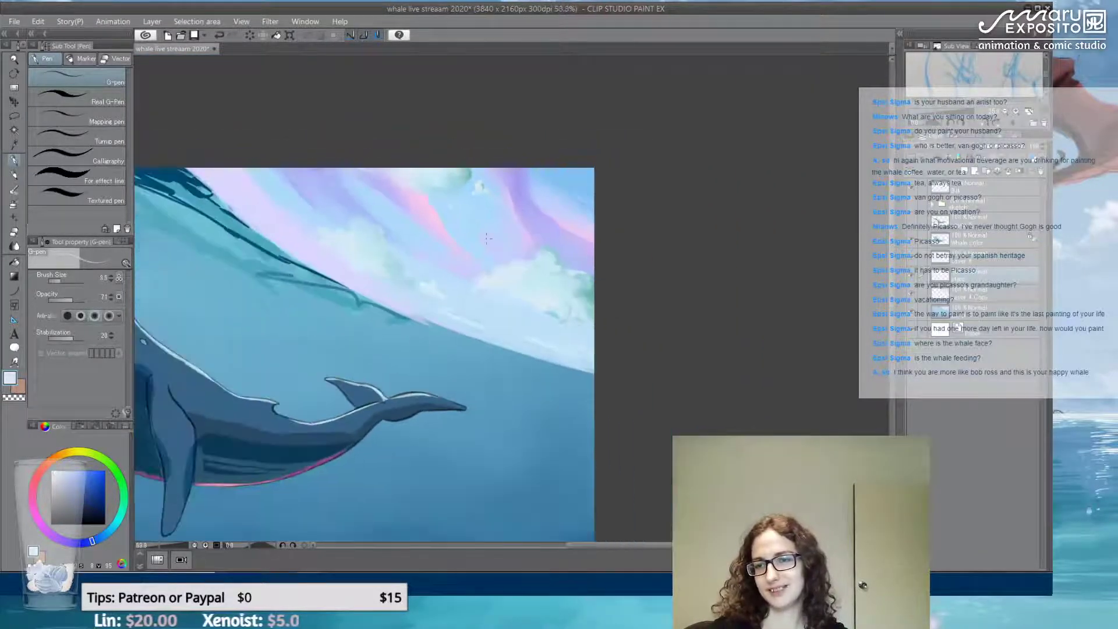
Enlarge the pen and refine the billows along the tops of the right and left clouds with sampled light blue
{"action": "scroll", "coordinate": [475, 229], "scroll_direction": "up", "scroll_amount": 2}
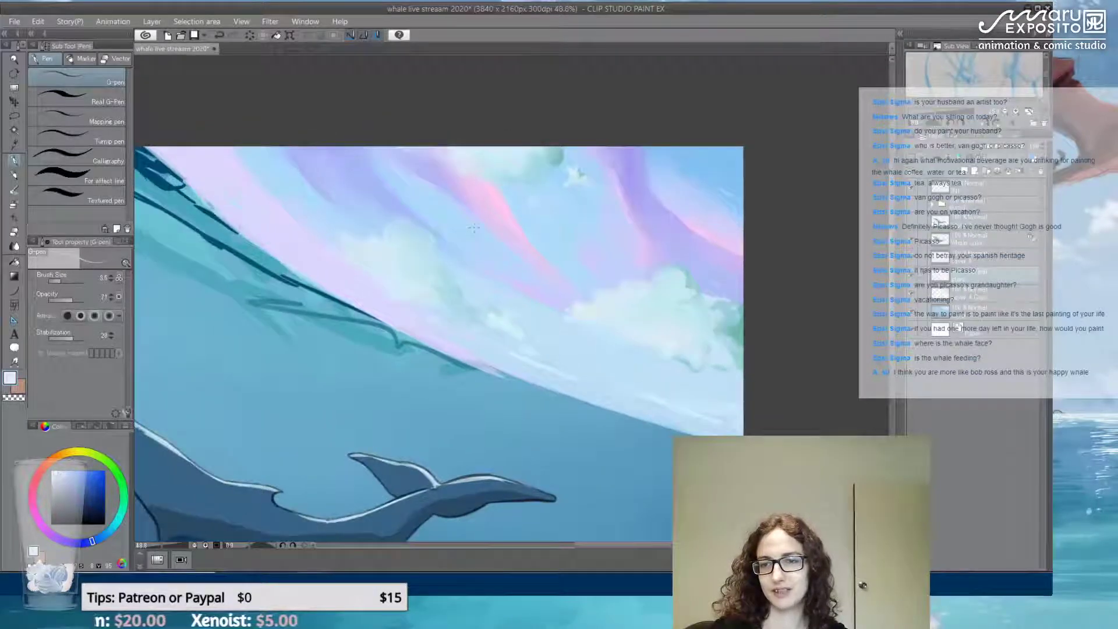
{"action": "scroll", "coordinate": [475, 229], "scroll_direction": "up", "scroll_amount": 2}
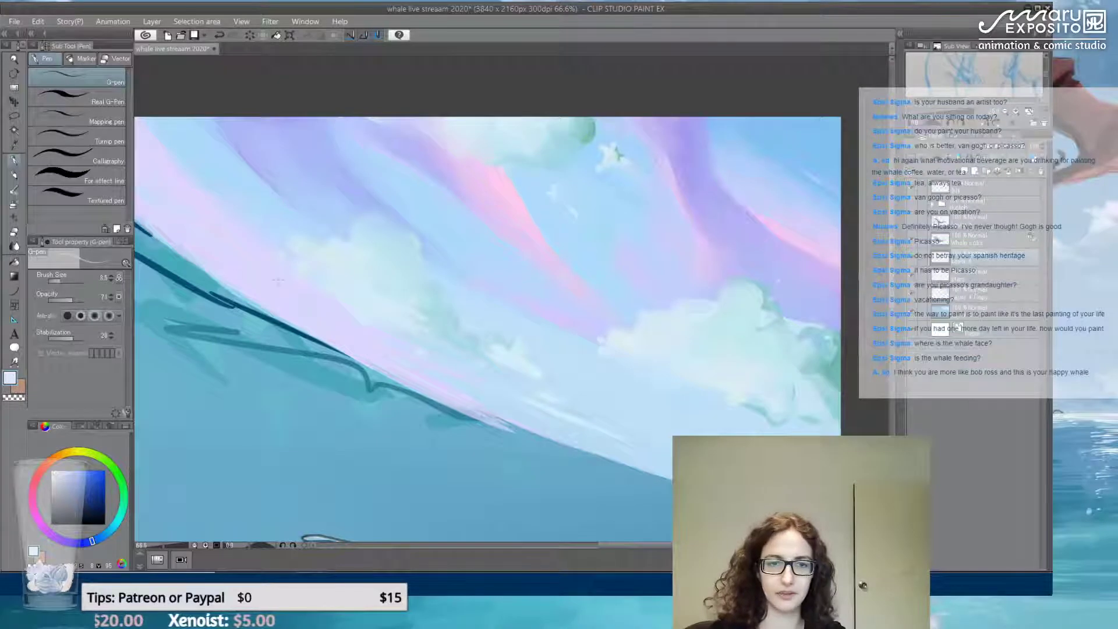
{"action": "left_click_drag", "start_coordinate": [58, 280], "coordinate": [65, 280]}
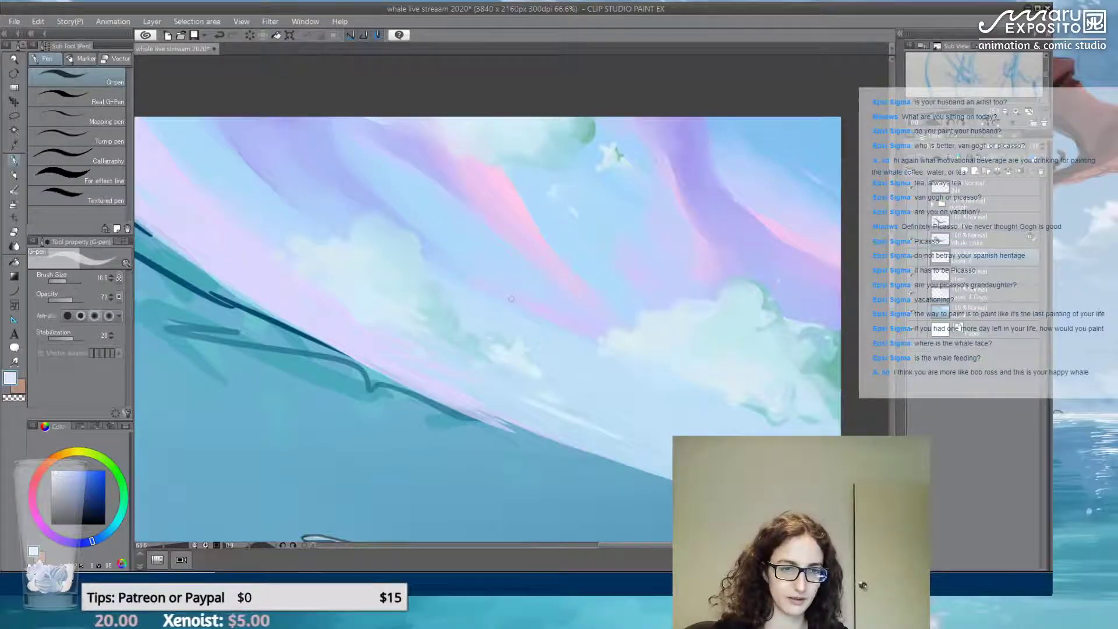
{"action": "left_click", "coordinate": [616, 333], "text": "alt"}
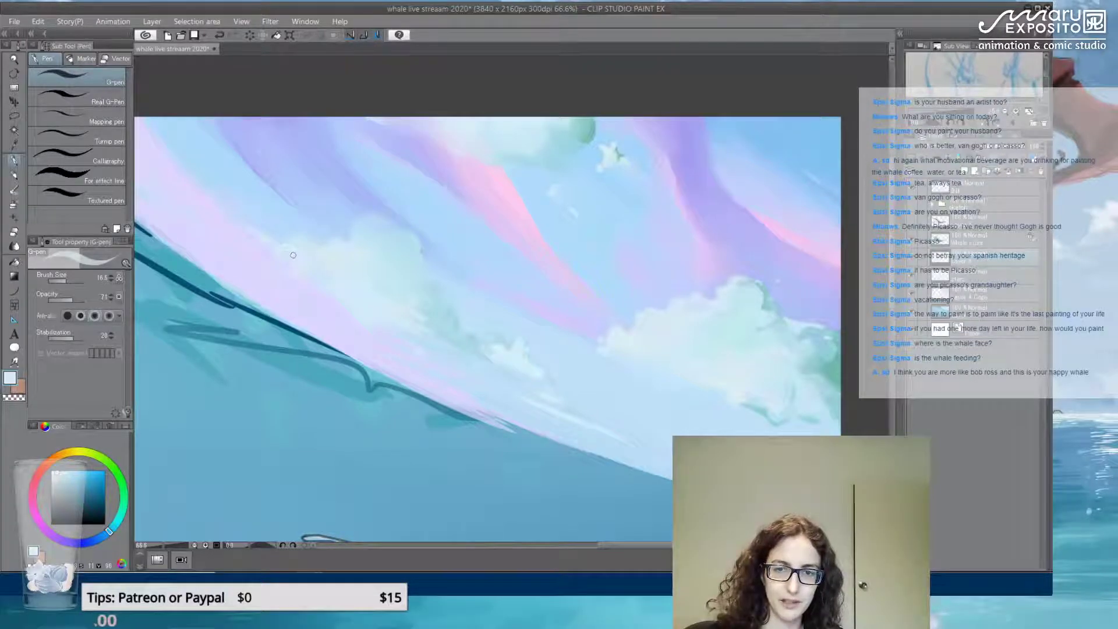
Shade the left cloud's billows with sampled aqua and pale blue tints, and touch up the small puffs below the top cloud
{"action": "left_click", "coordinate": [452, 340], "text": "alt"}
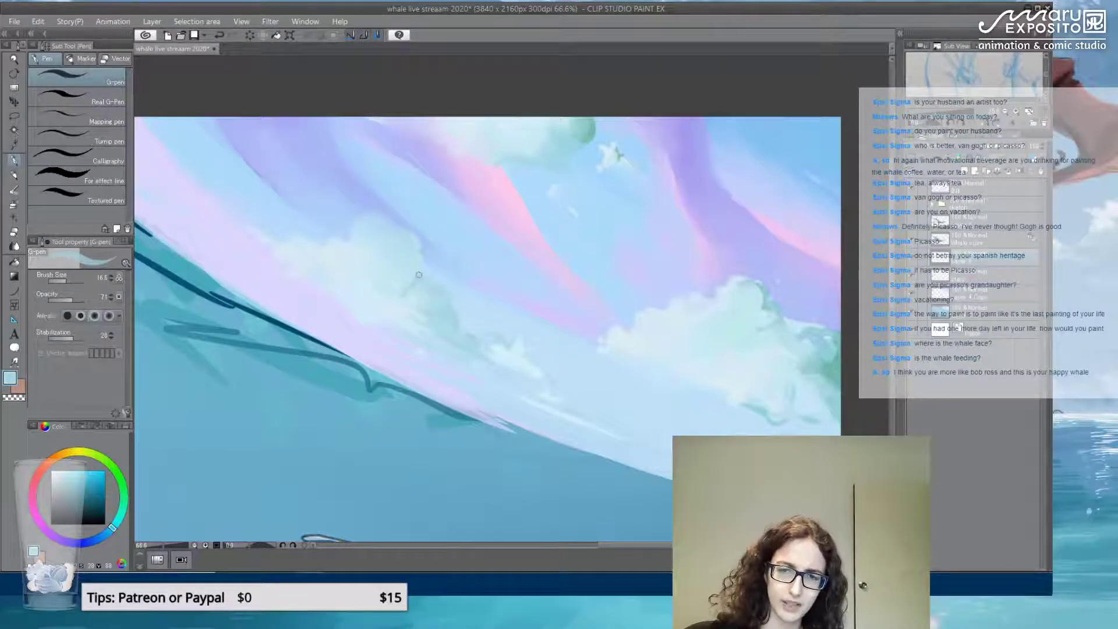
{"action": "key", "text": "e"}
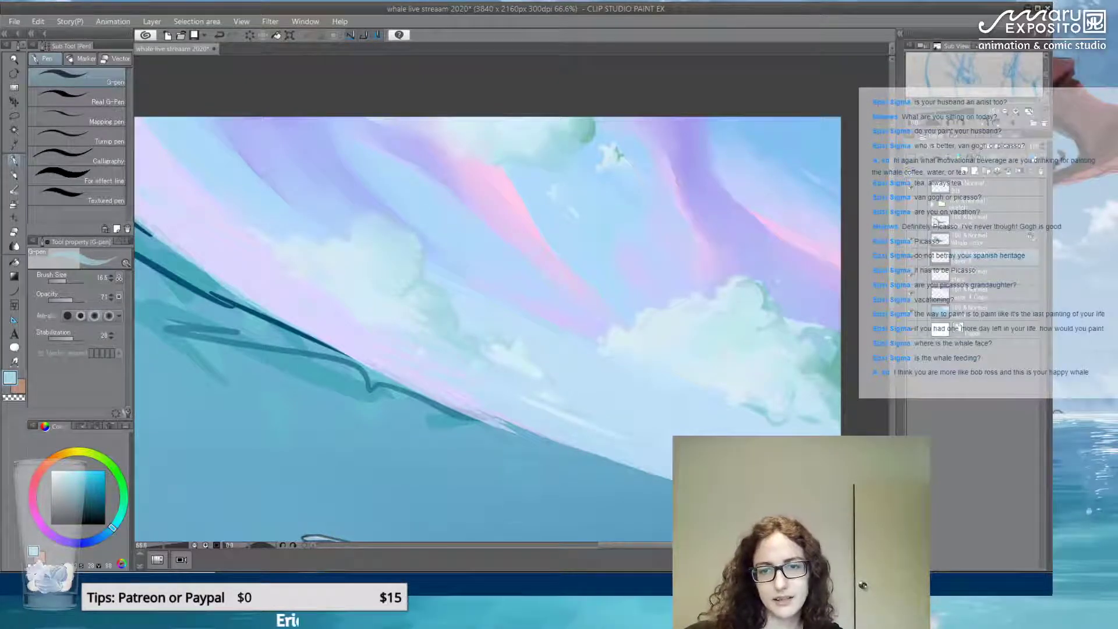
{"action": "left_click", "coordinate": [423, 332], "text": "alt"}
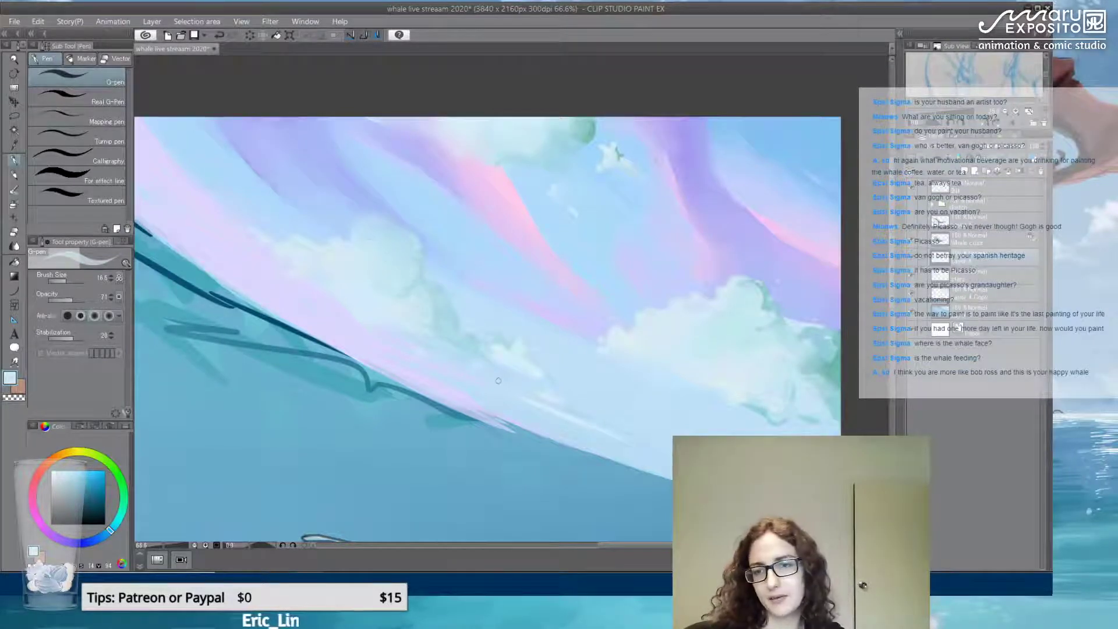
{"action": "key", "text": "alt"}
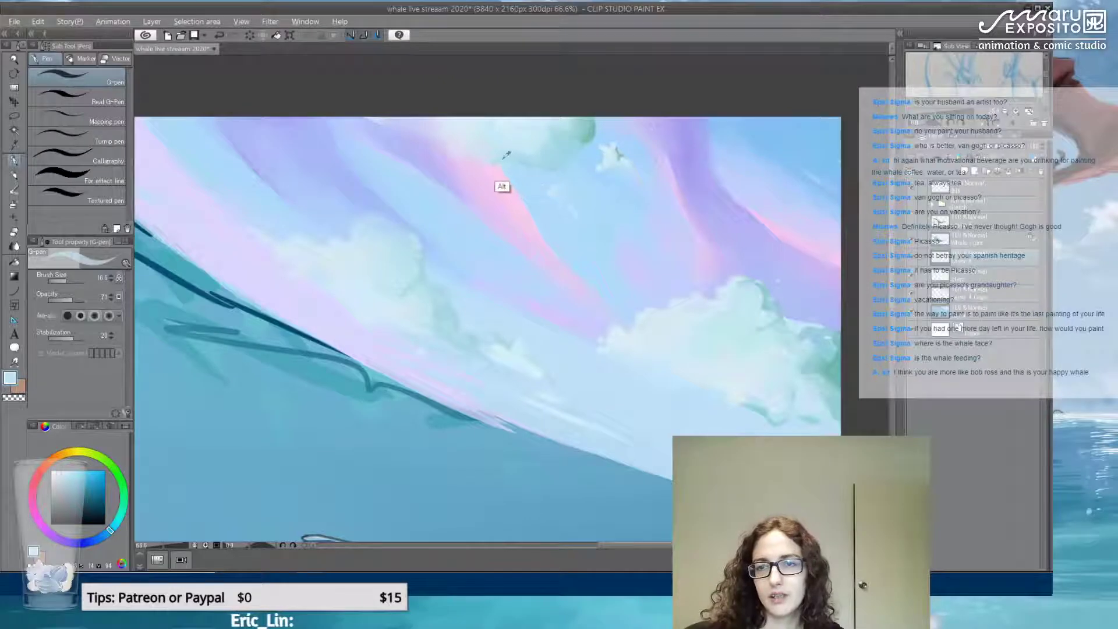
{"action": "left_click", "coordinate": [611, 152], "text": "alt"}
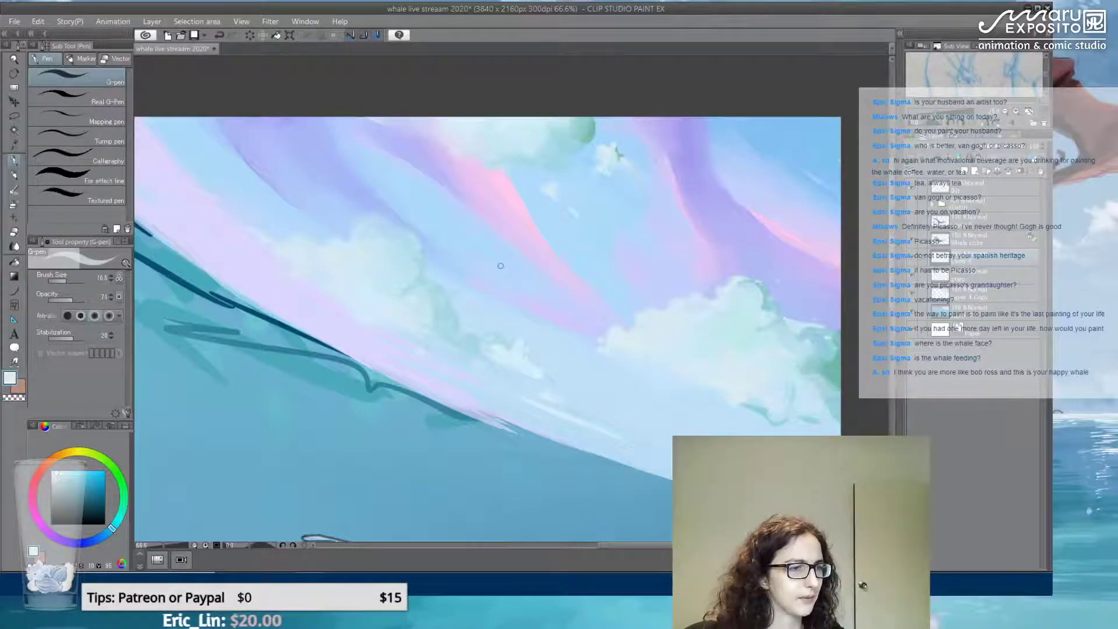
View the whole painting and save the file
{"action": "mouse_move", "coordinate": [374, 252]}
{"action": "left_mouse_down"}
{"action": "mouse_move", "coordinate": [525, 260]}
{"action": "mouse_move", "coordinate": [435, 207]}
{"action": "left_mouse_up"}
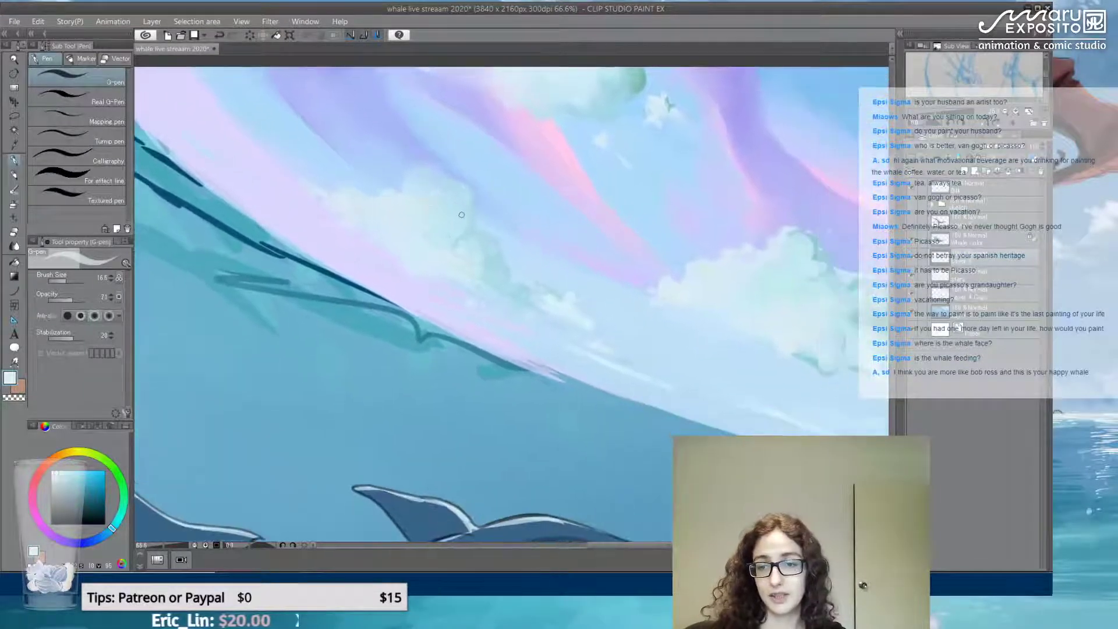
{"action": "key", "text": "ctrl+minus"}
{"action": "key", "text": "ctrl+minus"}
{"action": "left_click_drag", "start_coordinate": [311, 237], "coordinate": [425, 257]}
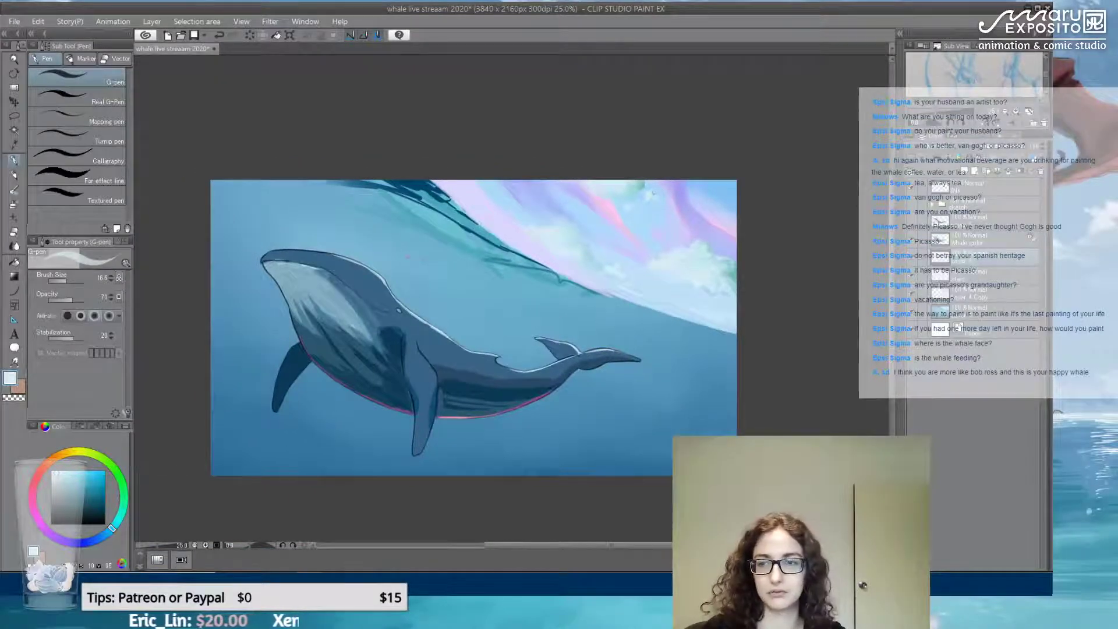
{"action": "left_click", "coordinate": [14, 21]}
{"action": "left_click", "coordinate": [48, 122]}
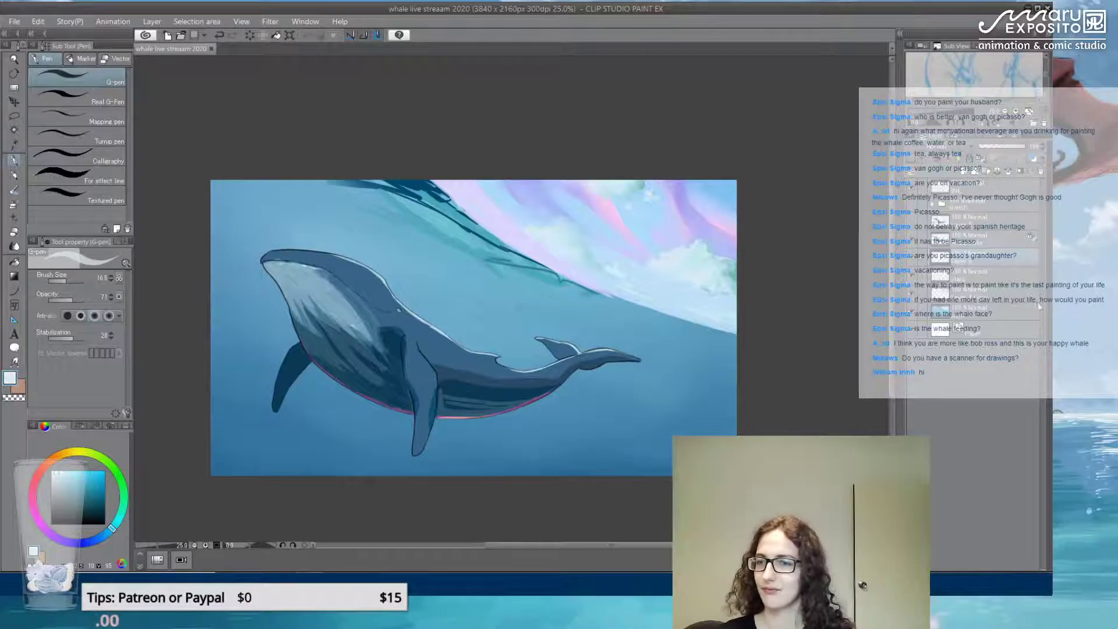
Outline the left cloud with a freehand Lasso selection and skew its lower-left corner inward using a free transform
{"action": "left_click", "coordinate": [913, 260]}
{"action": "left_click", "coordinate": [913, 260]}
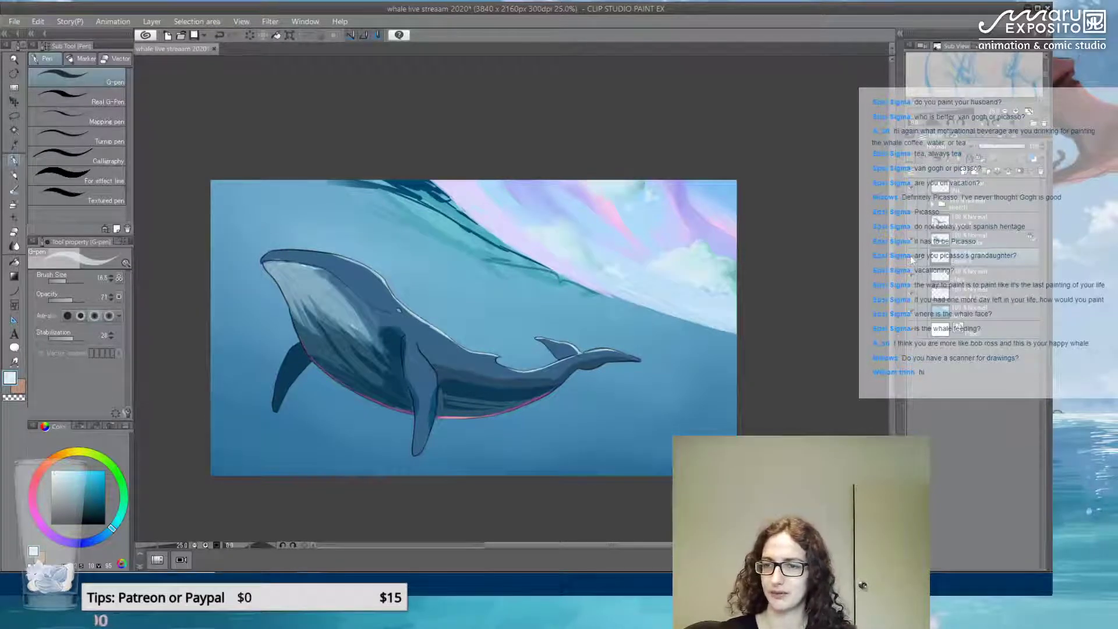
{"action": "scroll", "coordinate": [711, 286], "scroll_direction": "up", "scroll_amount": 5}
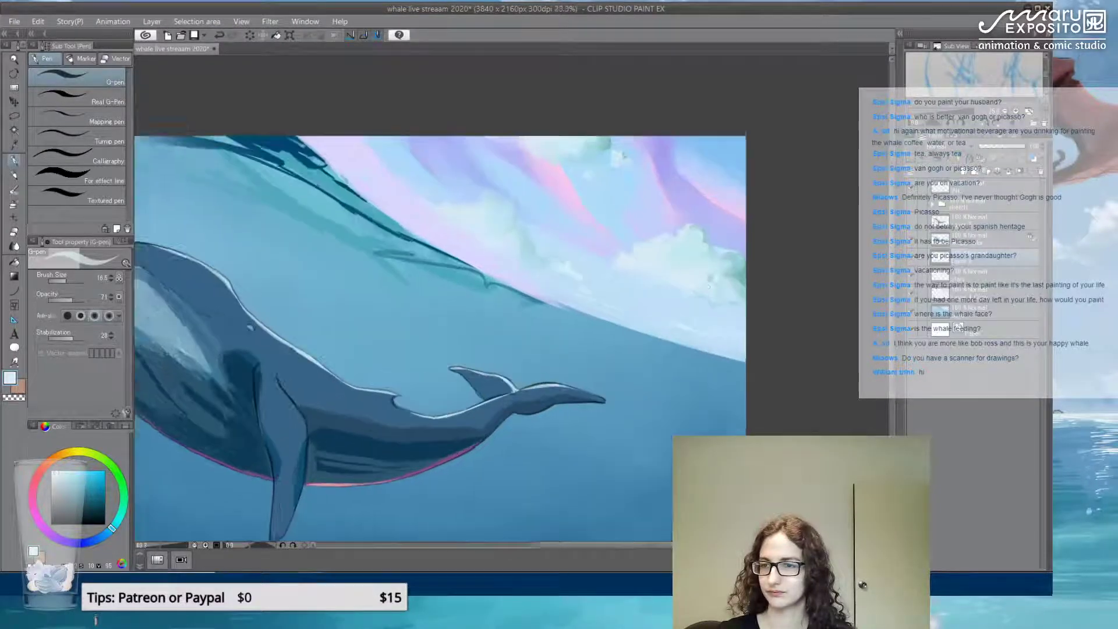
{"action": "key", "text": "m"}
{"action": "mouse_move", "coordinate": [513, 271]}
{"action": "left_mouse_down"}
{"action": "mouse_move", "coordinate": [457, 277]}
{"action": "mouse_move", "coordinate": [378, 255]}
{"action": "mouse_move", "coordinate": [234, 172]}
{"action": "mouse_move", "coordinate": [195, 113]}
{"action": "mouse_move", "coordinate": [318, 94]}
{"action": "mouse_move", "coordinate": [419, 125]}
{"action": "mouse_move", "coordinate": [510, 245]}
{"action": "left_mouse_up"}
{"action": "key", "text": "ctrl+t"}
{"action": "left_click_drag", "start_coordinate": [189, 287], "coordinate": [238, 236]}
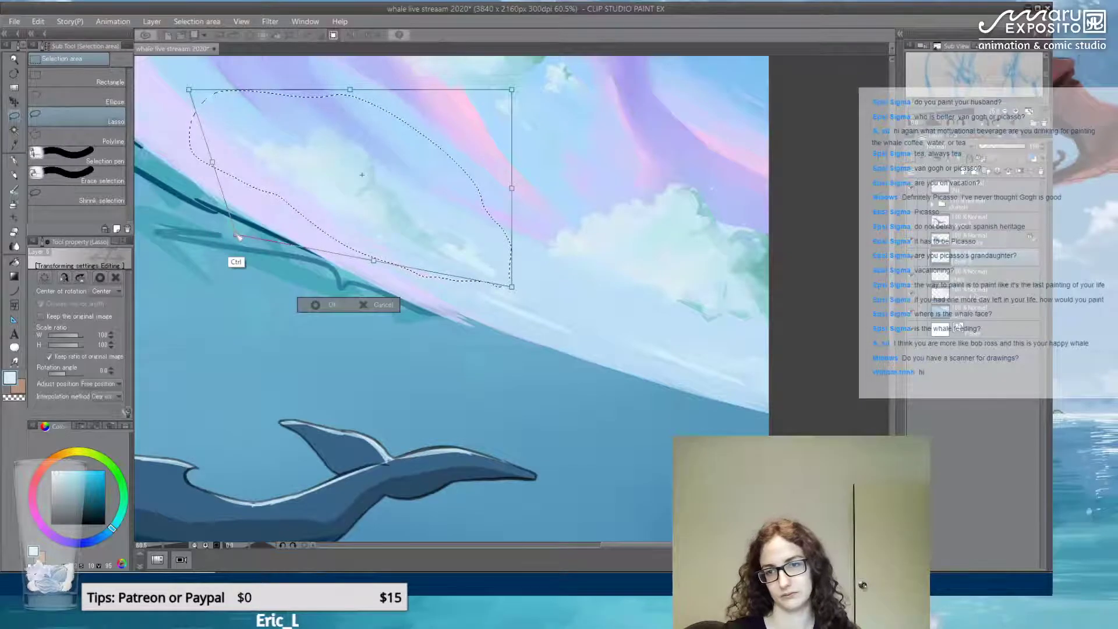
Shift the selected left cloud up and to the left, pull its right corners inward, and apply the transform
{"action": "left_click_drag", "start_coordinate": [459, 189], "coordinate": [439, 178]}
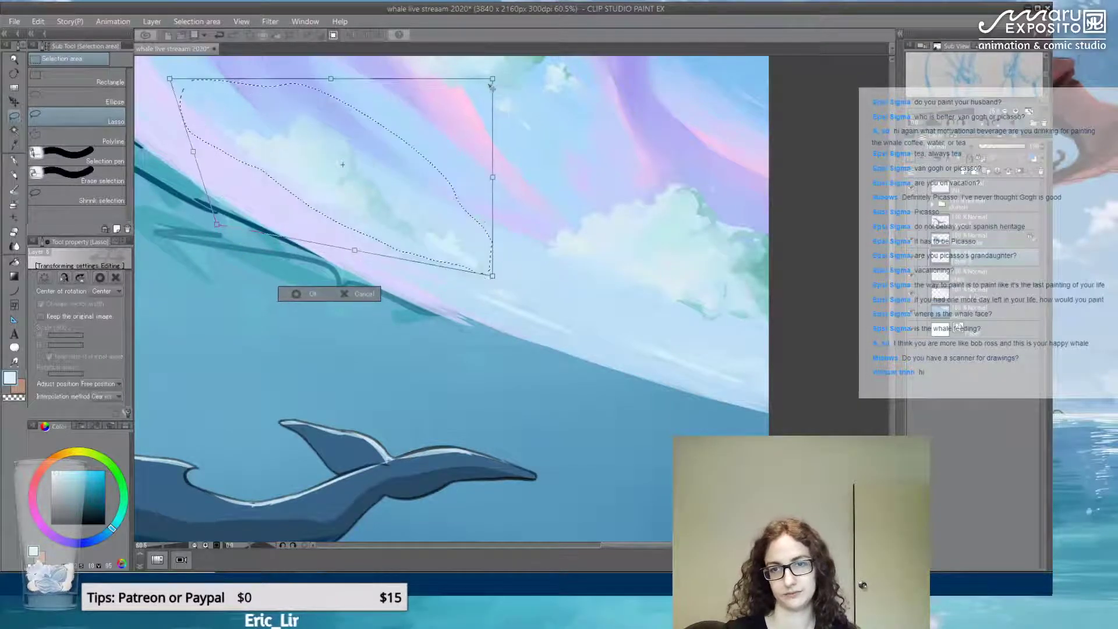
{"action": "left_click_drag", "start_coordinate": [493, 79], "coordinate": [489, 64]}
{"action": "left_click_drag", "start_coordinate": [488, 169], "coordinate": [479, 182]}
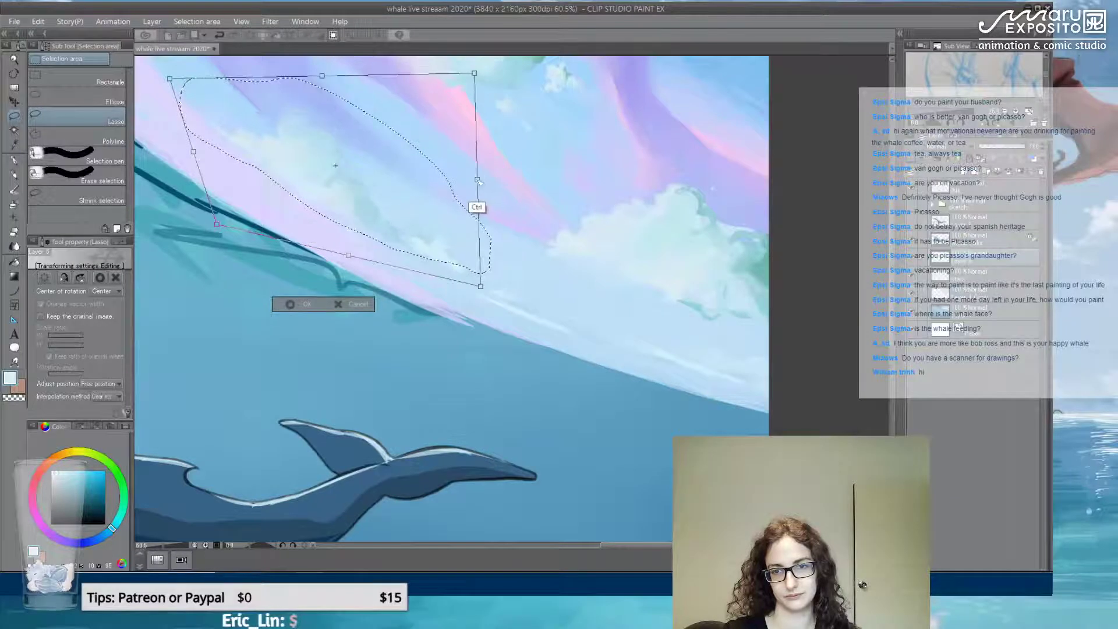
{"action": "left_click_drag", "start_coordinate": [413, 198], "coordinate": [413, 187]}
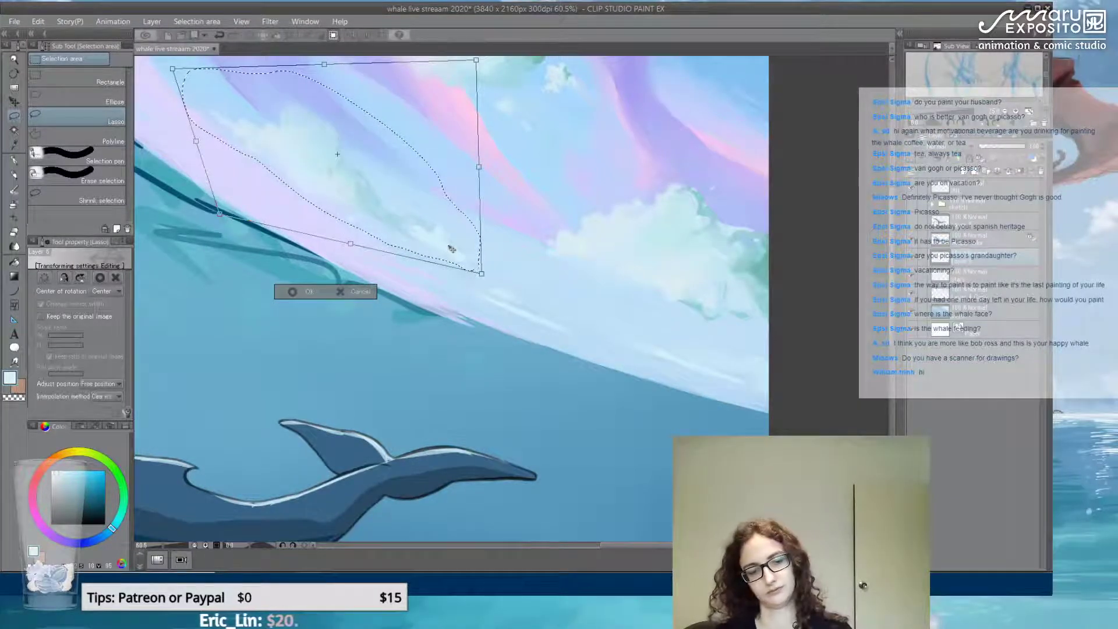
{"action": "key", "text": "Return"}
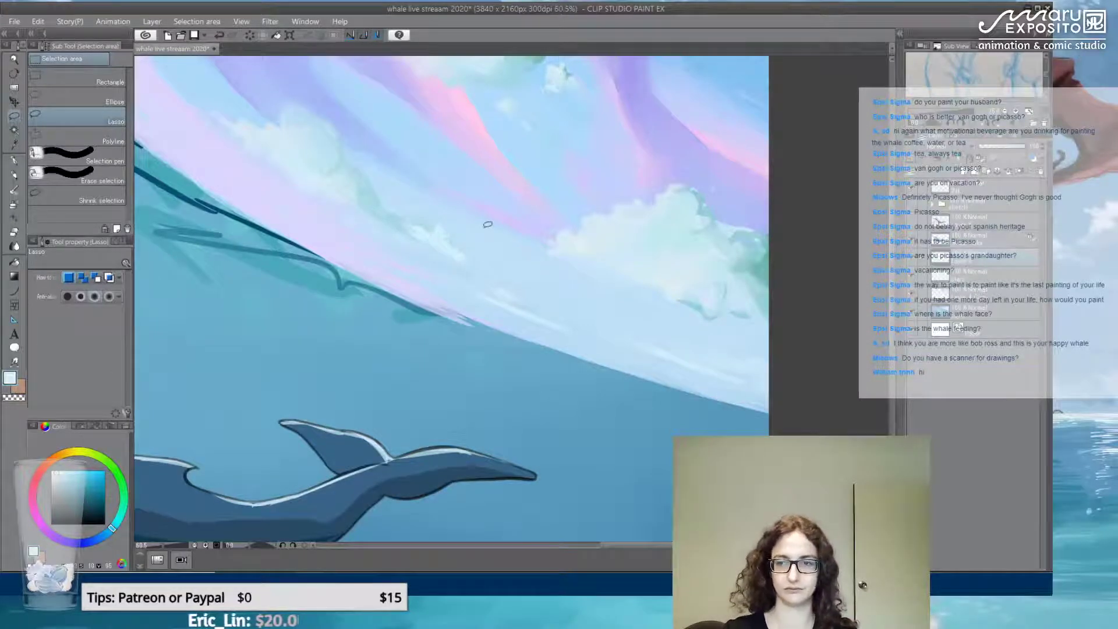
{"action": "scroll", "coordinate": [488, 225], "scroll_direction": "down", "scroll_amount": 4}
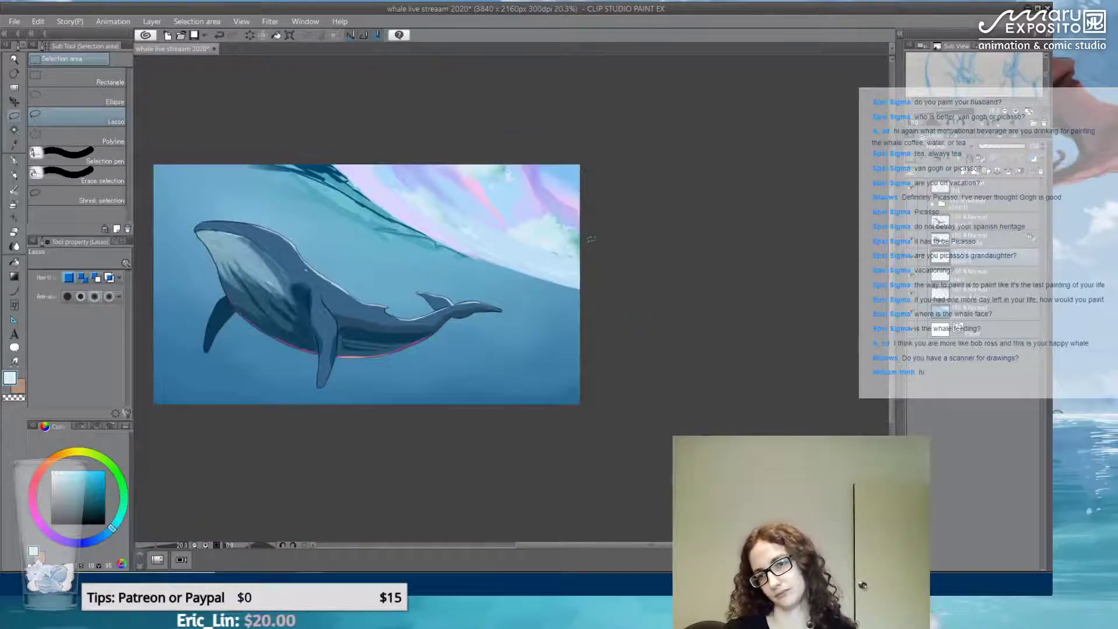
{"action": "scroll", "coordinate": [591, 239], "scroll_direction": "up", "scroll_amount": 2}
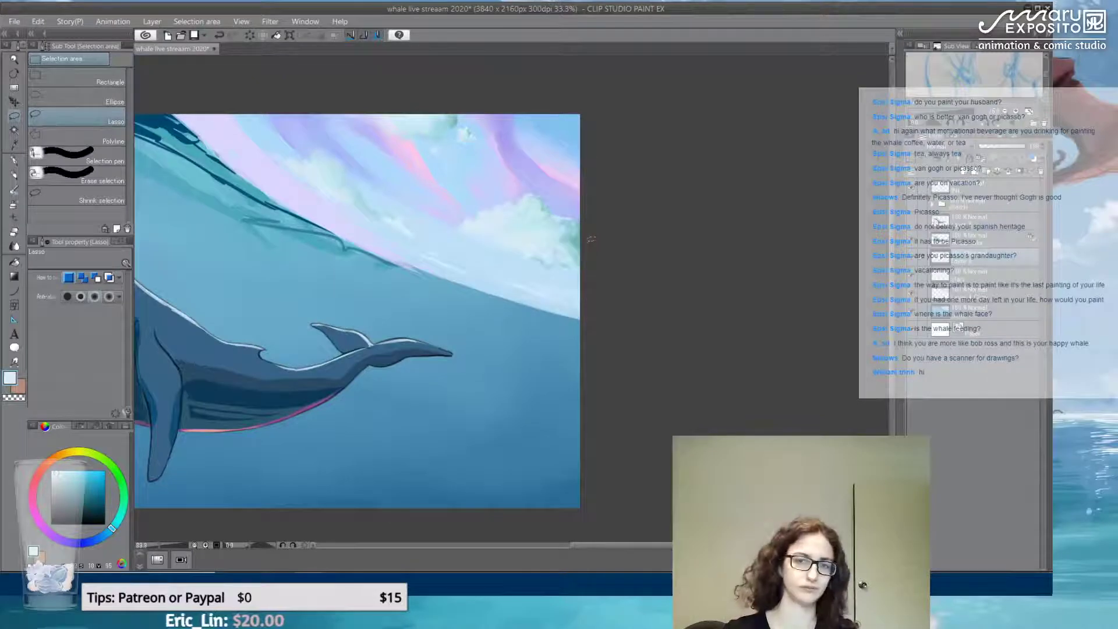
Touch up the soft lower edges of the left and right clouds with the G-pen in sampled pale blues
{"action": "left_click", "coordinate": [14, 160]}
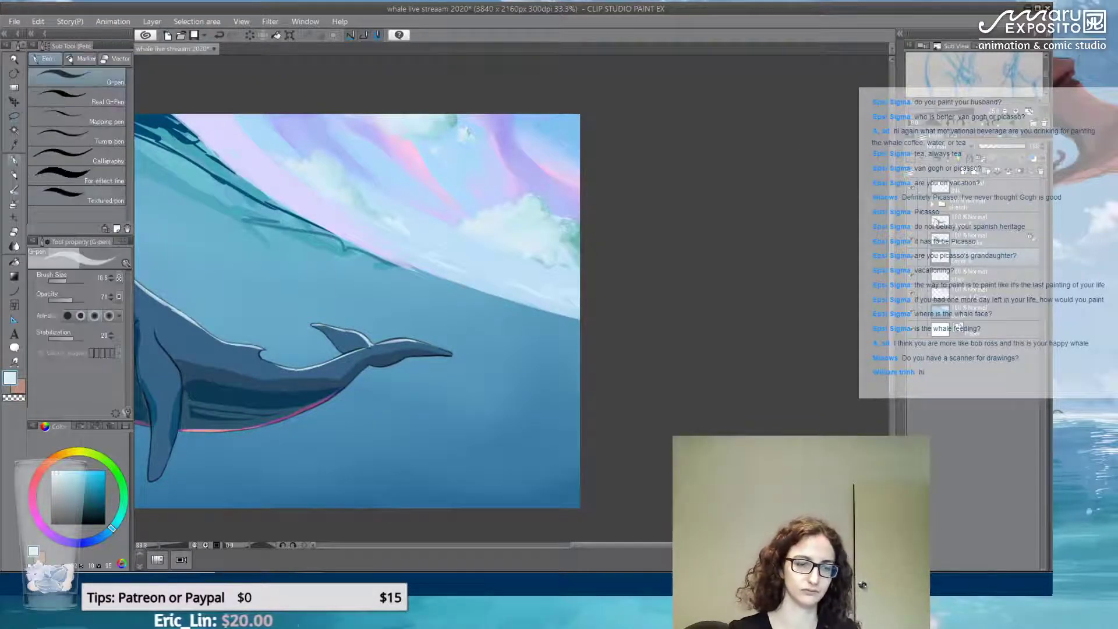
{"action": "left_click", "coordinate": [345, 223], "text": "alt"}
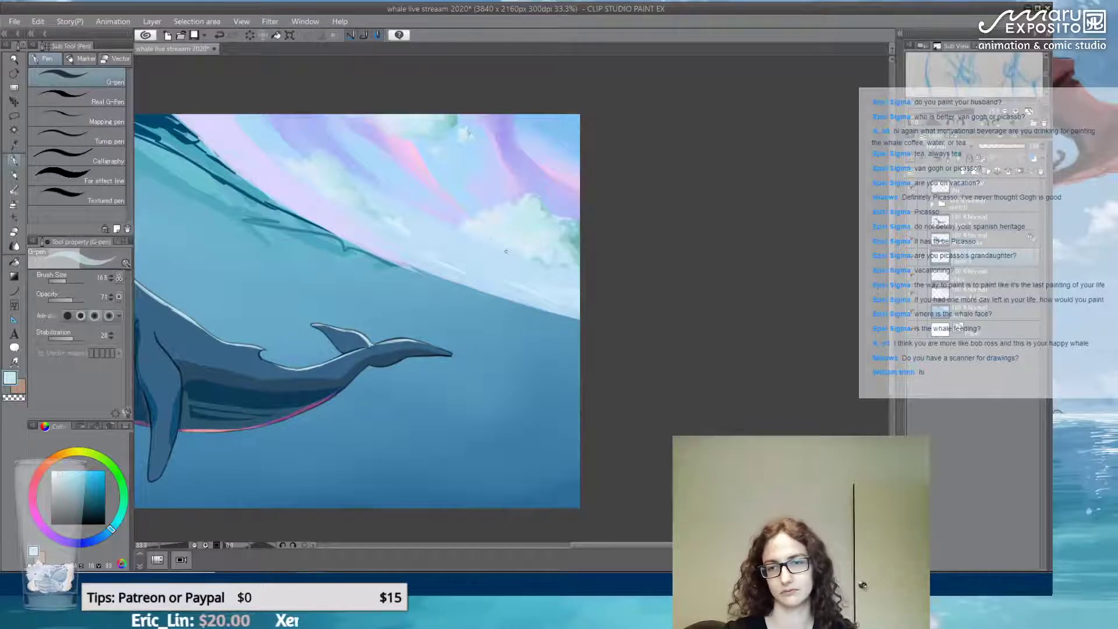
{"action": "left_click", "coordinate": [528, 254], "text": "alt"}
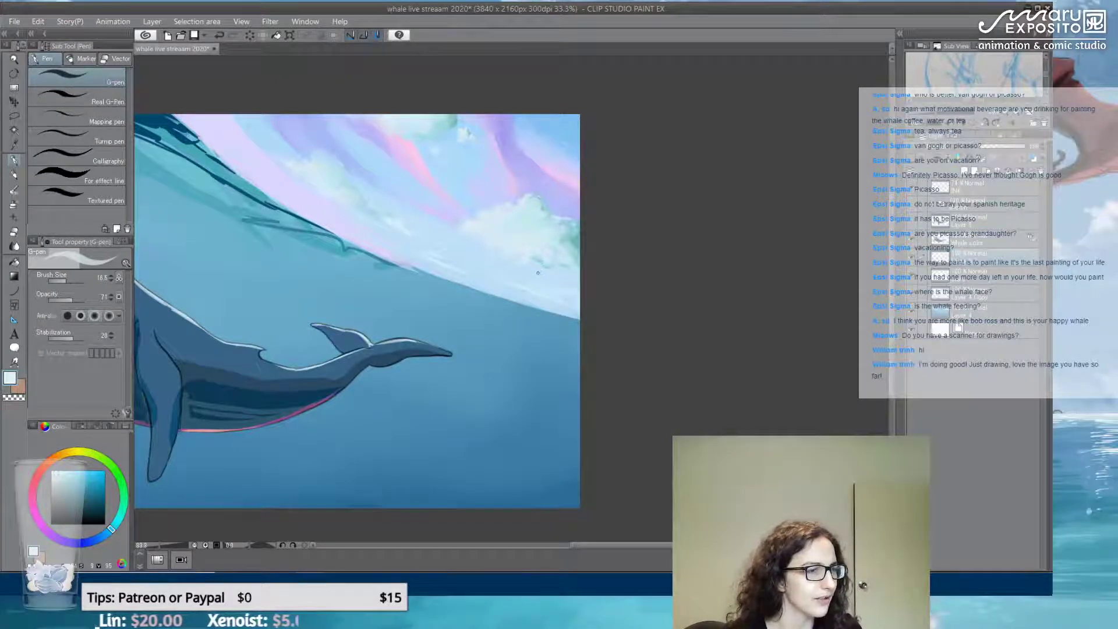
{"action": "scroll", "coordinate": [463, 211], "scroll_direction": "down", "scroll_amount": 2}
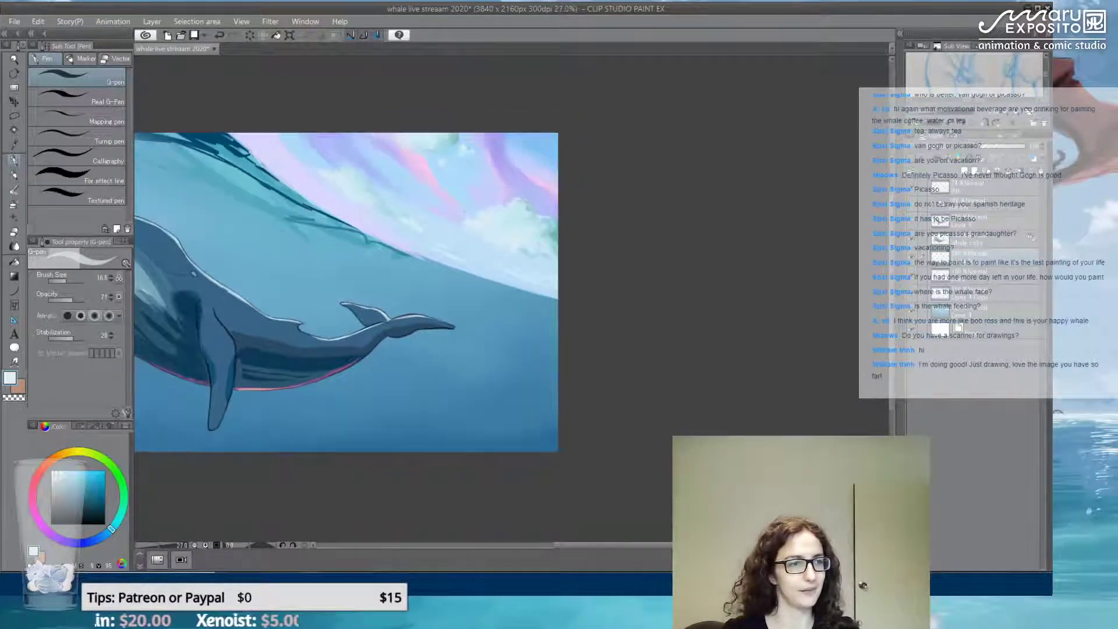
{"action": "left_click_drag", "start_coordinate": [337, 219], "coordinate": [560, 219]}
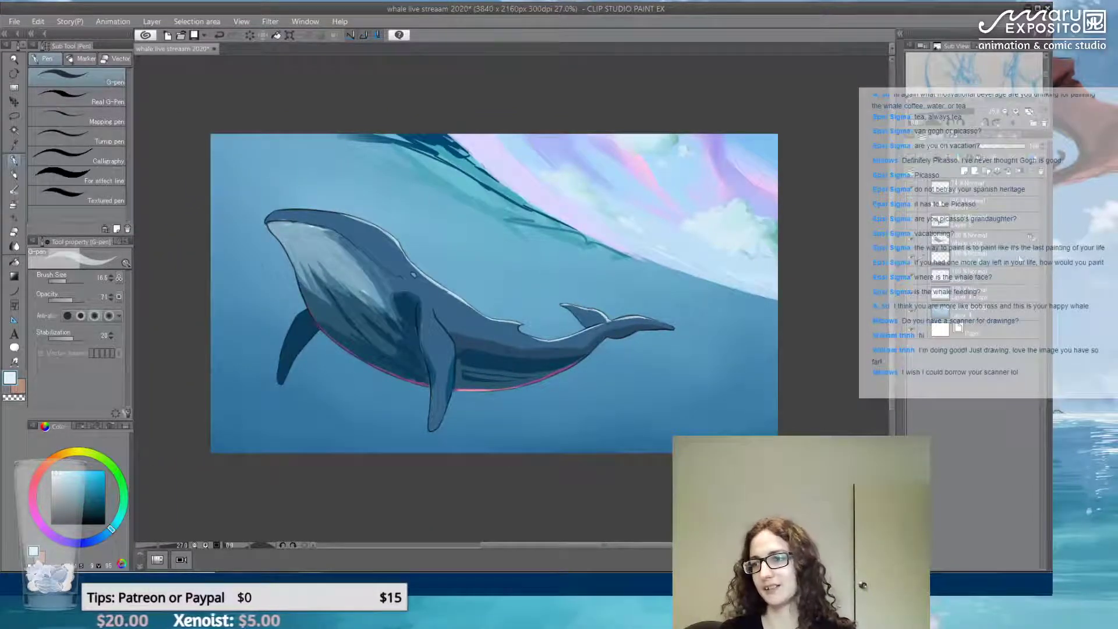
Compare the refined sky, with its clouds hidden, against the earlier rough sky layer
{"action": "left_click", "coordinate": [912, 278]}
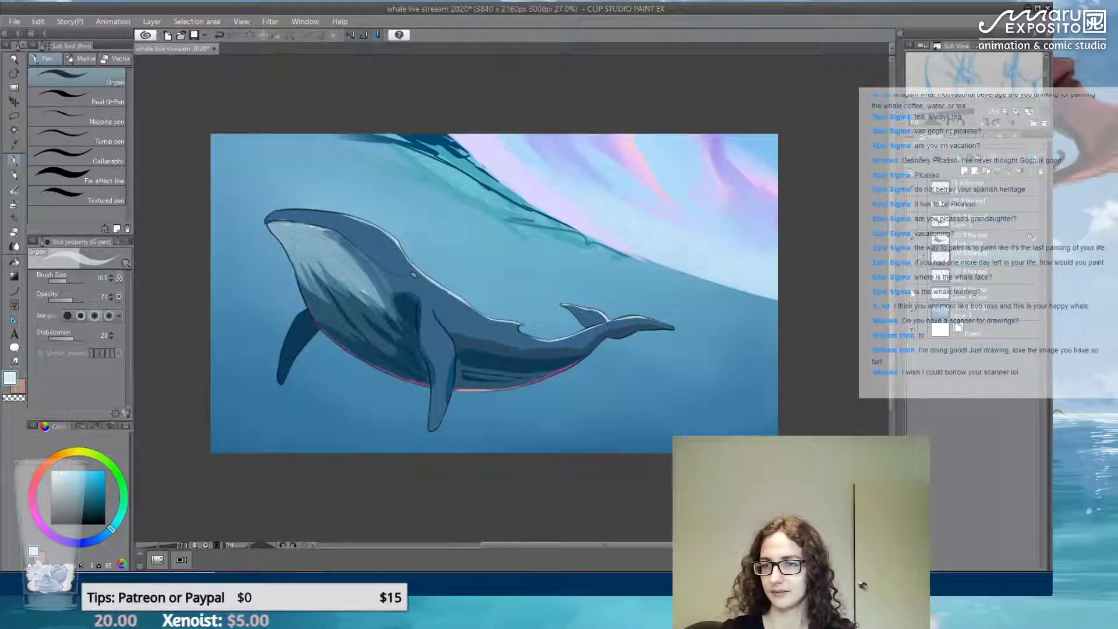
{"action": "left_click", "coordinate": [913, 295]}
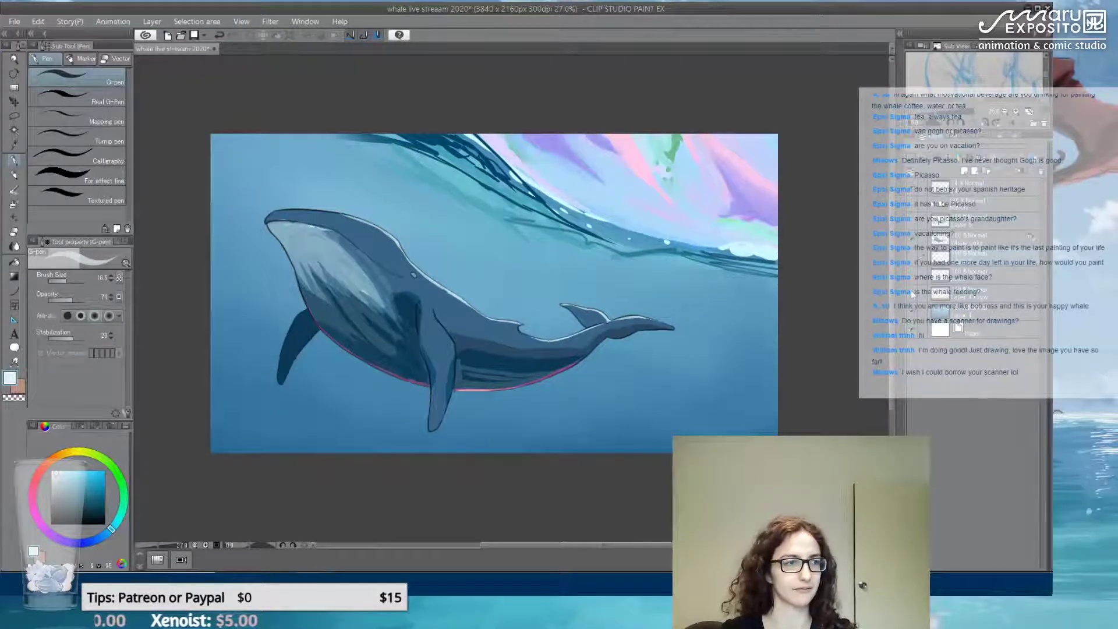
{"action": "left_click", "coordinate": [912, 261]}
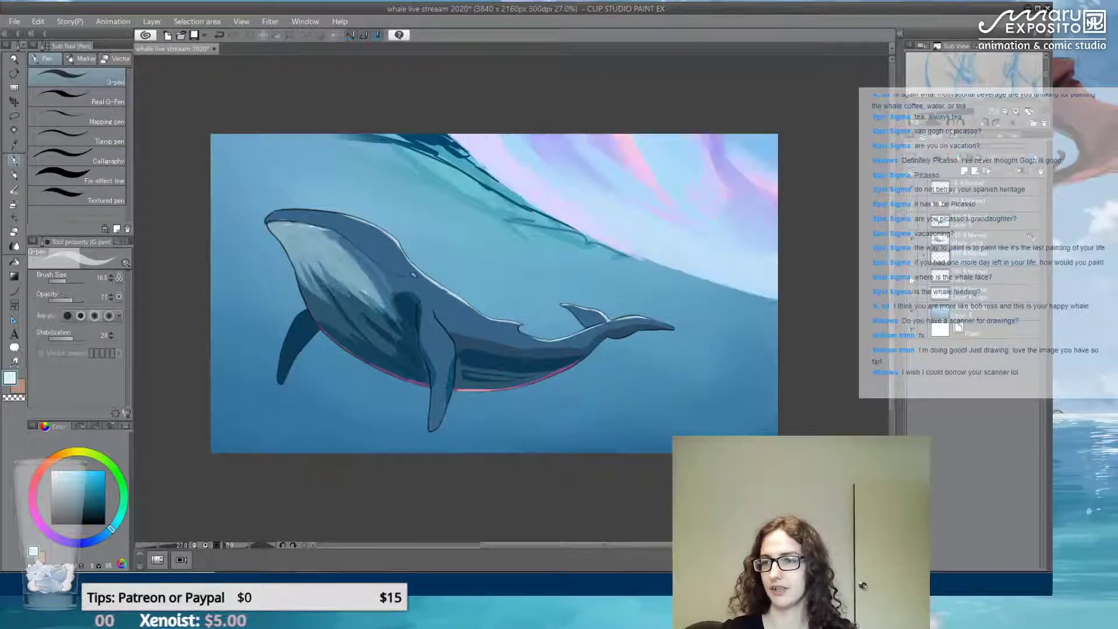
{"action": "left_click", "coordinate": [912, 262]}
{"action": "left_click", "coordinate": [912, 261]}
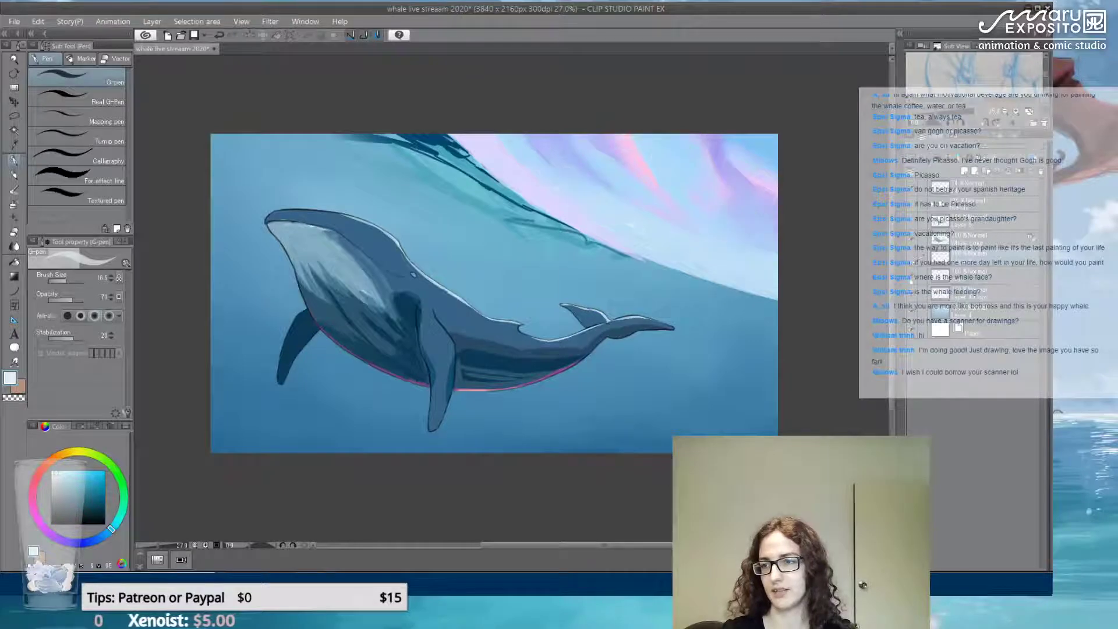
Sample the light green from the earlier rough sky, hide that layer again, and restore the clouds
{"action": "left_click", "coordinate": [913, 295]}
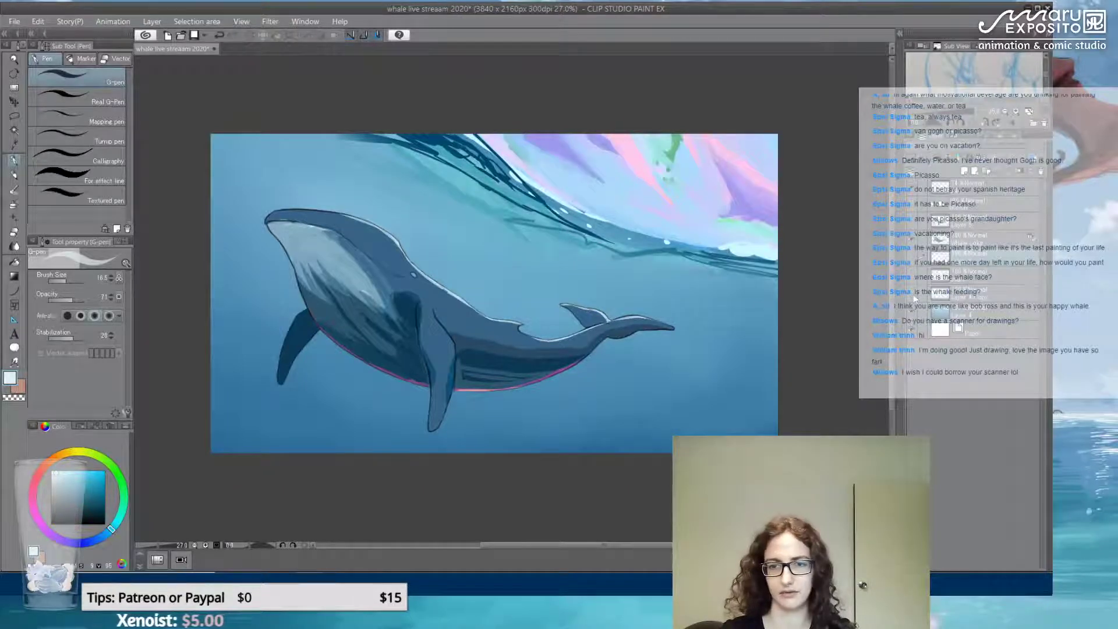
{"action": "left_click", "coordinate": [914, 295]}
{"action": "left_click", "coordinate": [913, 295]}
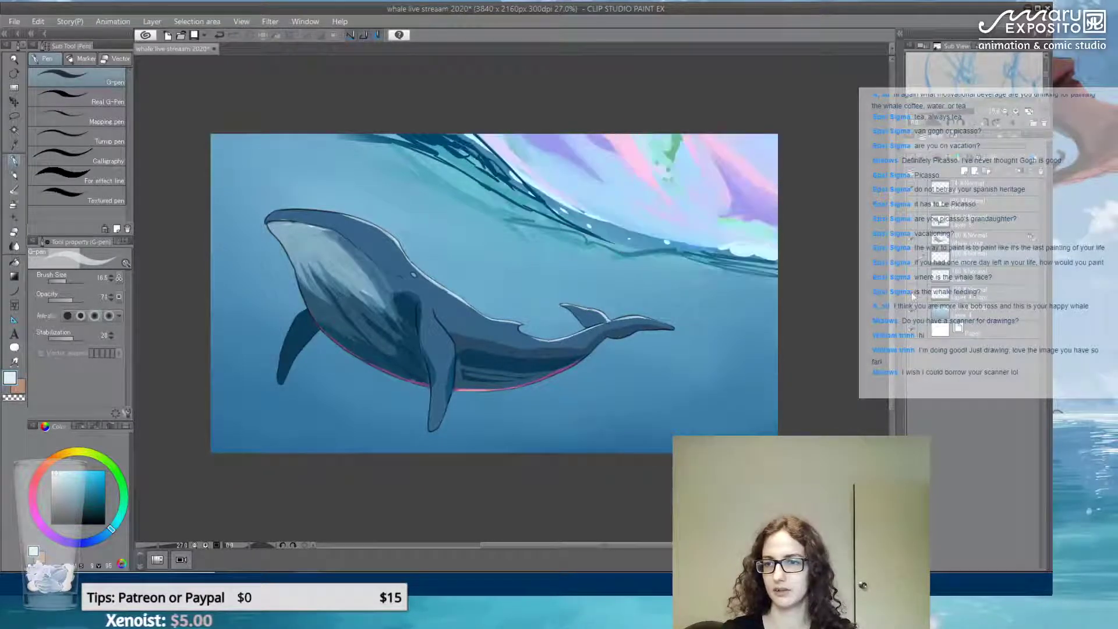
{"action": "left_click", "coordinate": [736, 217], "text": "alt"}
{"action": "left_click", "coordinate": [911, 298]}
{"action": "left_click", "coordinate": [912, 266]}
Tint the upper billows and right side of the right cloud light green with the Soft airbrush
{"action": "scroll", "coordinate": [781, 215], "scroll_direction": "up", "scroll_amount": 1}
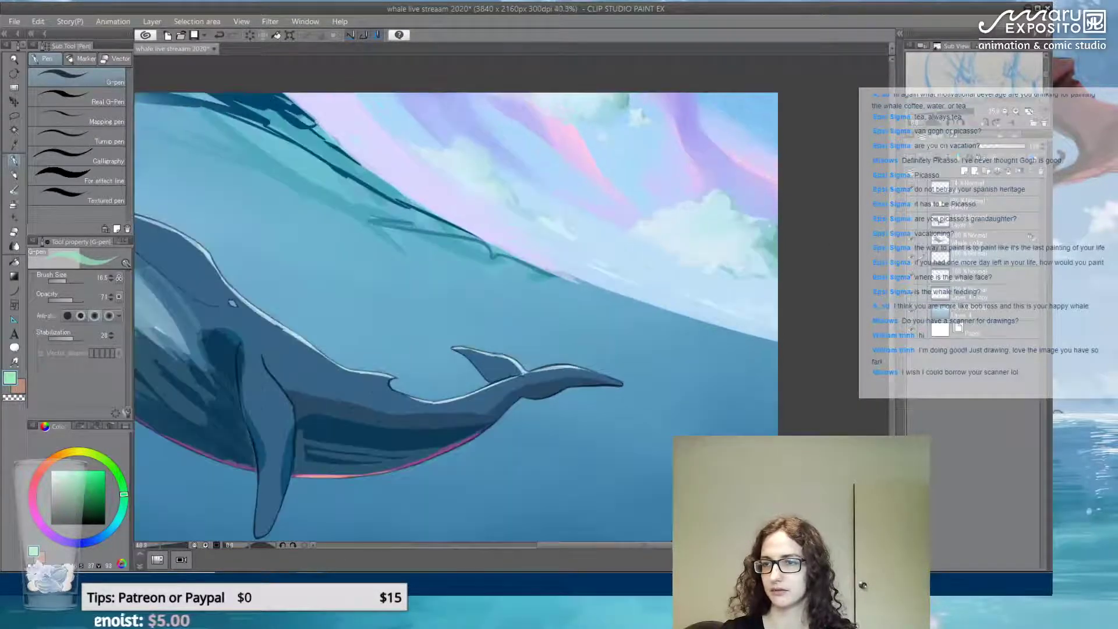
{"action": "scroll", "coordinate": [752, 215], "scroll_direction": "up", "scroll_amount": 2}
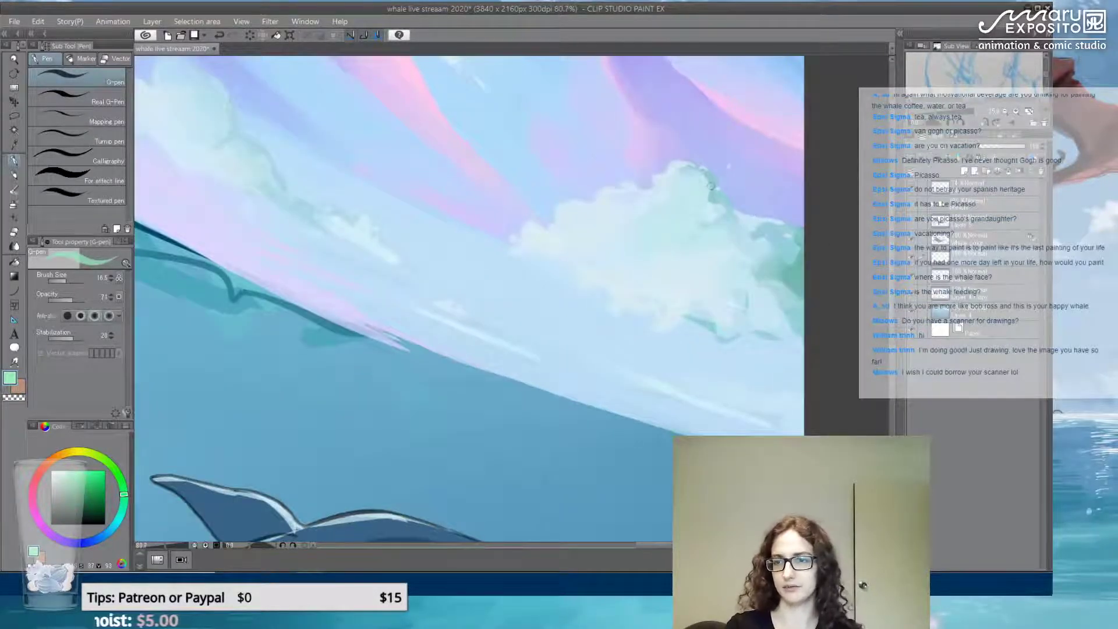
{"action": "left_click", "coordinate": [14, 201]}
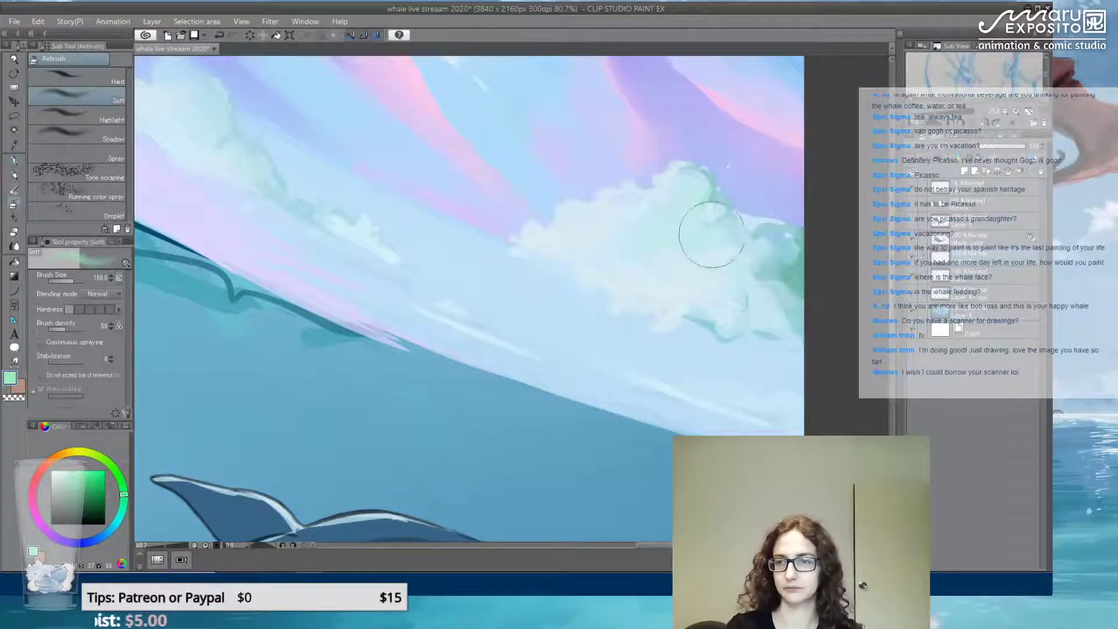
{"action": "mouse_move", "coordinate": [686, 187]}
{"action": "left_mouse_down"}
{"action": "mouse_move", "coordinate": [710, 202]}
{"action": "mouse_move", "coordinate": [696, 179]}
{"action": "left_mouse_up"}
Paint light green accents along the edges of the right and top clouds with the G-pen, and soften them with Blend
{"action": "left_click", "coordinate": [15, 161]}
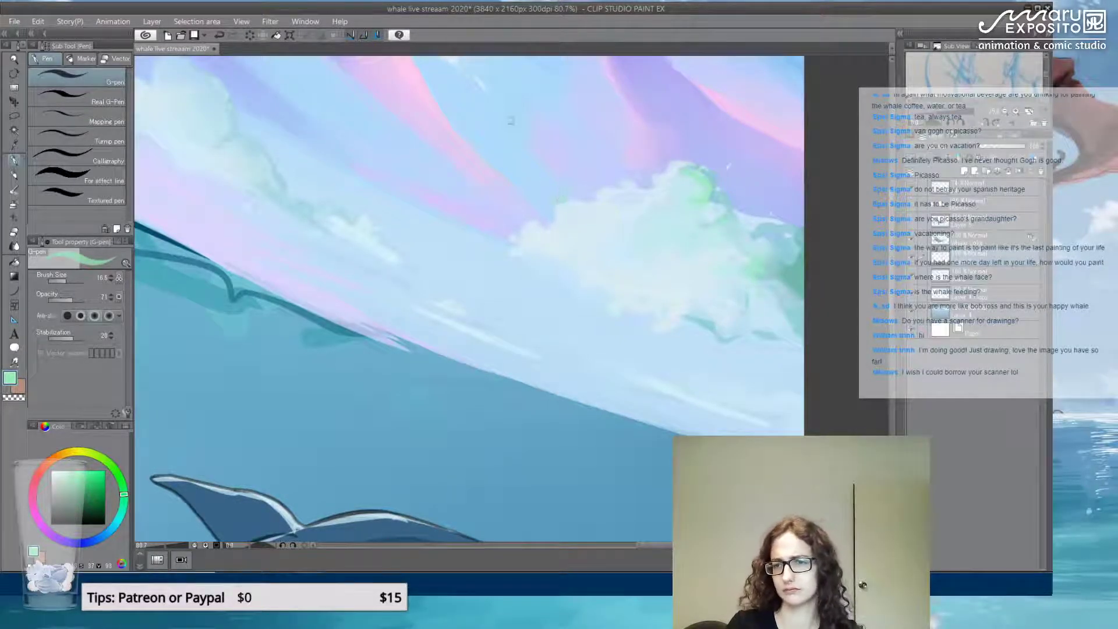
{"action": "left_click_drag", "start_coordinate": [536, 159], "coordinate": [635, 280]}
{"action": "mouse_move", "coordinate": [582, 174]}
{"action": "left_mouse_down"}
{"action": "mouse_move", "coordinate": [578, 150]}
{"action": "mouse_move", "coordinate": [597, 169]}
{"action": "mouse_move", "coordinate": [623, 130]}
{"action": "mouse_move", "coordinate": [610, 142]}
{"action": "mouse_move", "coordinate": [600, 141]}
{"action": "mouse_move", "coordinate": [625, 139]}
{"action": "mouse_move", "coordinate": [596, 134]}
{"action": "mouse_move", "coordinate": [532, 179]}
{"action": "mouse_move", "coordinate": [485, 150]}
{"action": "mouse_move", "coordinate": [473, 159]}
{"action": "mouse_move", "coordinate": [468, 130]}
{"action": "mouse_move", "coordinate": [512, 151]}
{"action": "mouse_move", "coordinate": [468, 149]}
{"action": "mouse_move", "coordinate": [489, 143]}
{"action": "mouse_move", "coordinate": [516, 162]}
{"action": "mouse_move", "coordinate": [569, 148]}
{"action": "left_mouse_up"}
{"action": "key", "text": "j"}
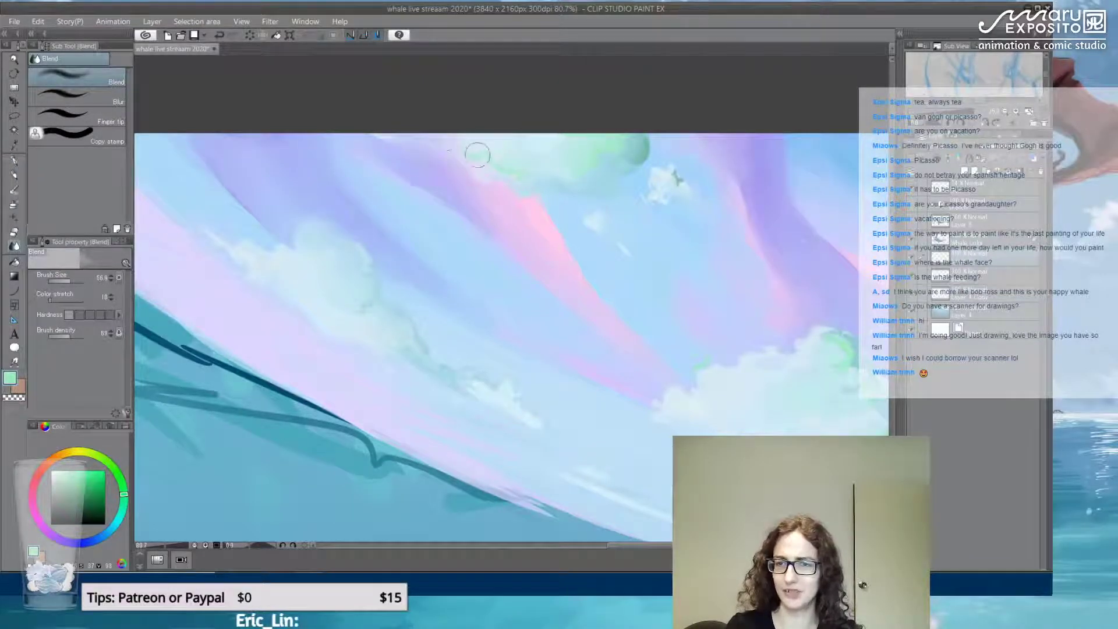
{"action": "left_click", "coordinate": [15, 161]}
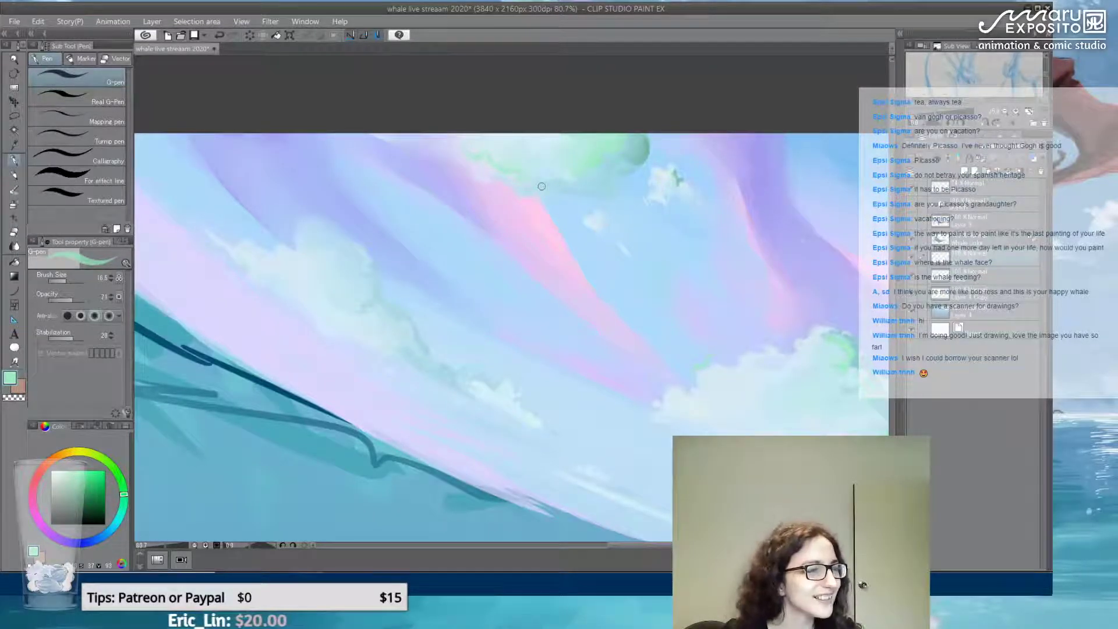
{"action": "scroll", "coordinate": [542, 186], "scroll_direction": "down", "scroll_amount": 5}
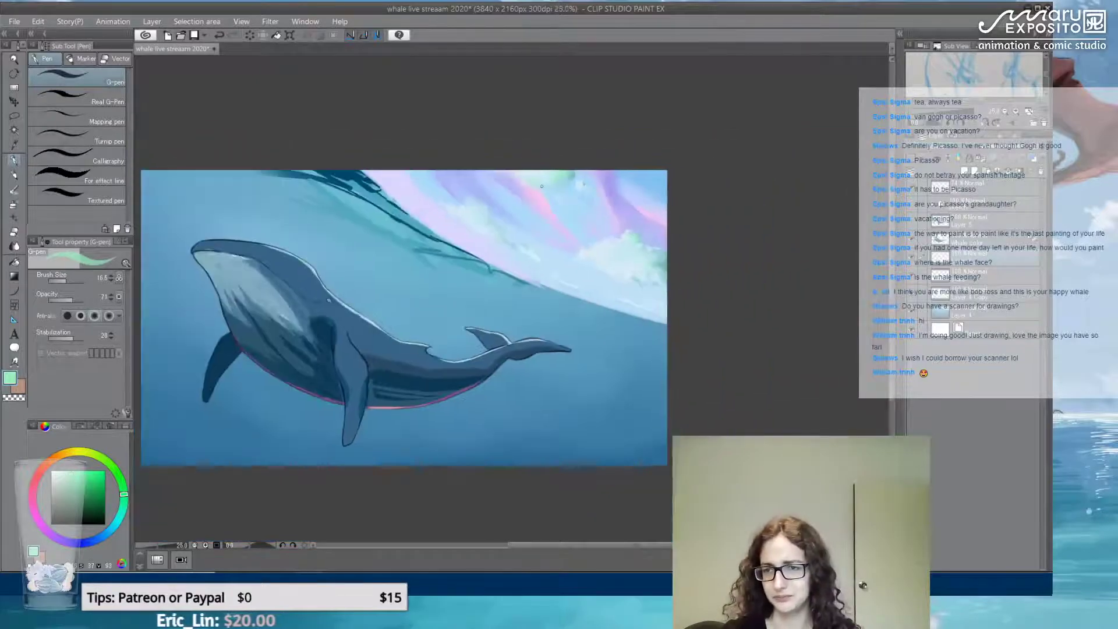
{"action": "left_click_drag", "start_coordinate": [615, 224], "coordinate": [639, 232]}
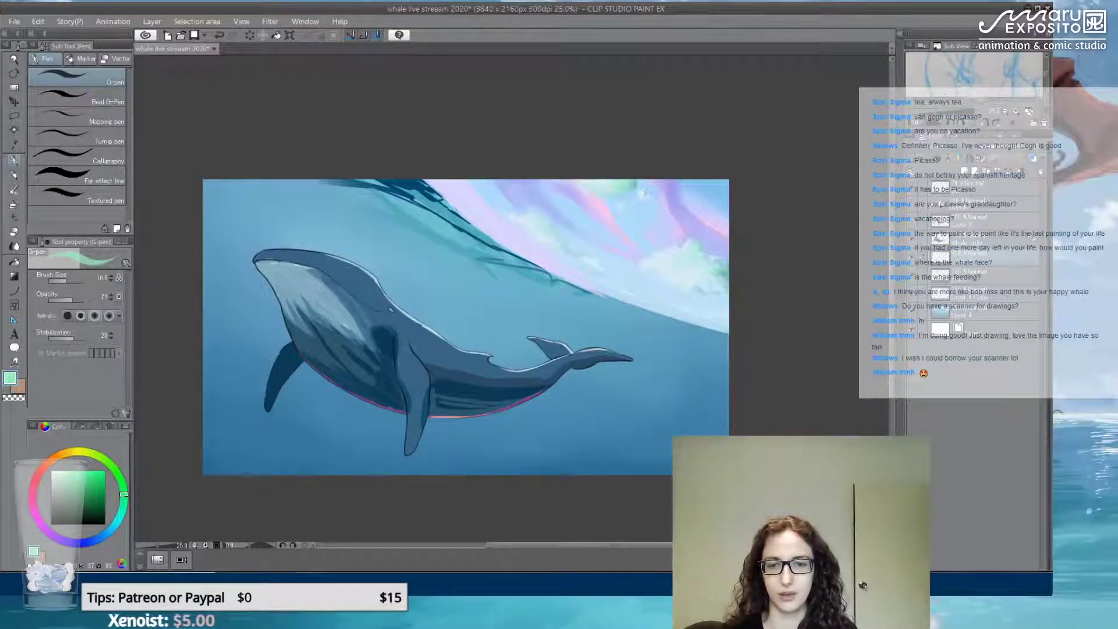
Examine the whale's body up close and compare the painting with a layer hidden and shown
{"action": "scroll", "coordinate": [470, 284], "scroll_direction": "up", "scroll_amount": 5}
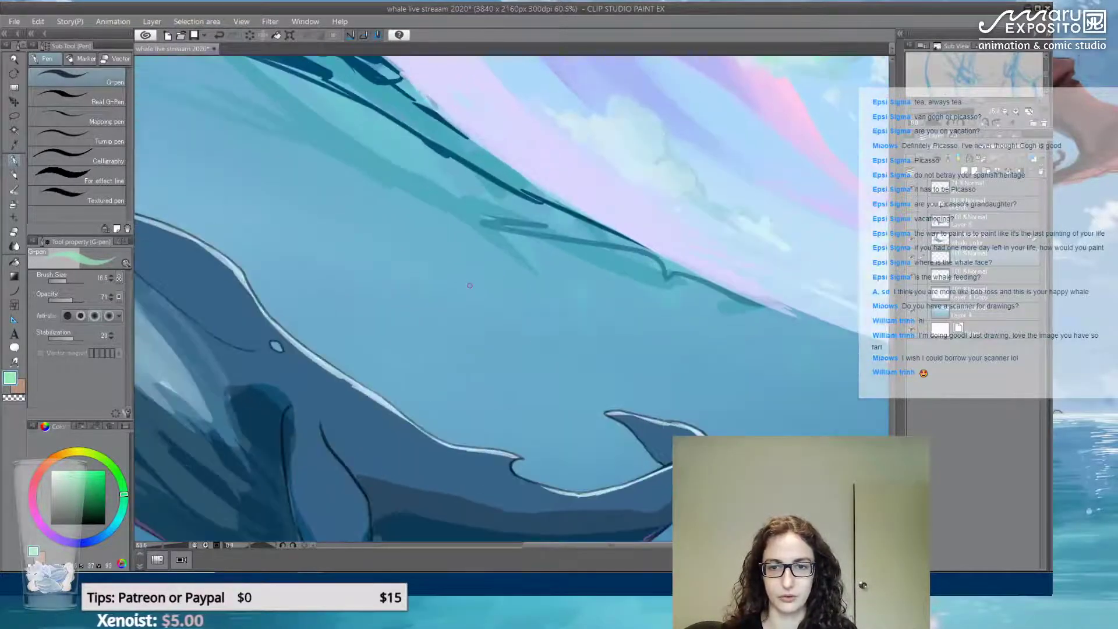
{"action": "left_click_drag", "start_coordinate": [340, 329], "coordinate": [604, 210]}
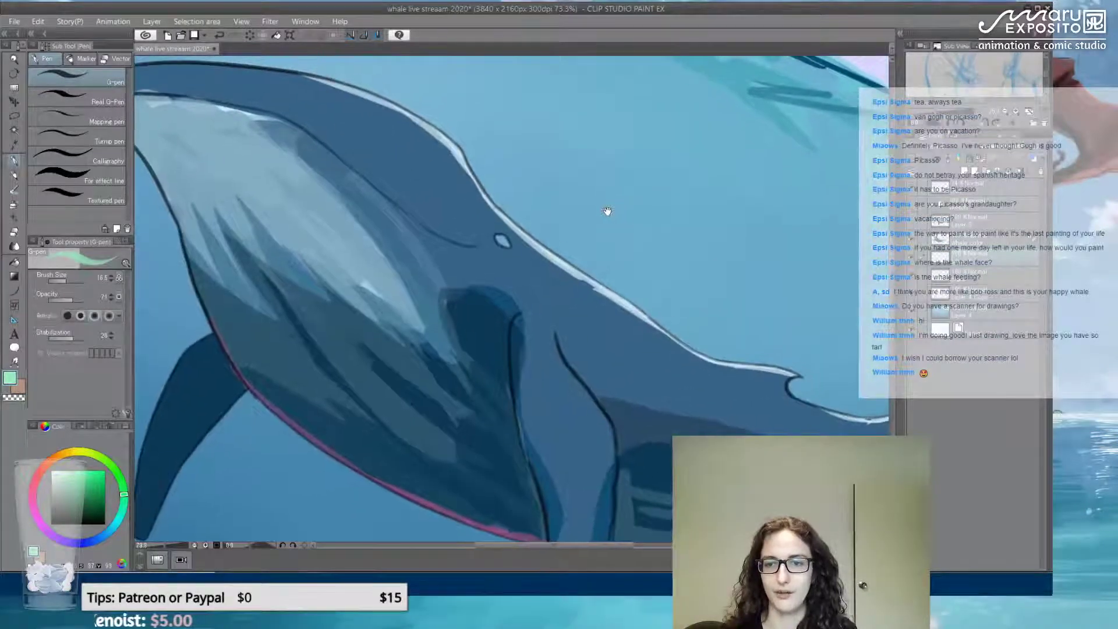
{"action": "scroll", "coordinate": [606, 211], "scroll_direction": "down", "scroll_amount": 1}
{"action": "scroll", "coordinate": [606, 210], "scroll_direction": "down", "scroll_amount": 1}
{"action": "left_click_drag", "start_coordinate": [691, 191], "coordinate": [427, 259]}
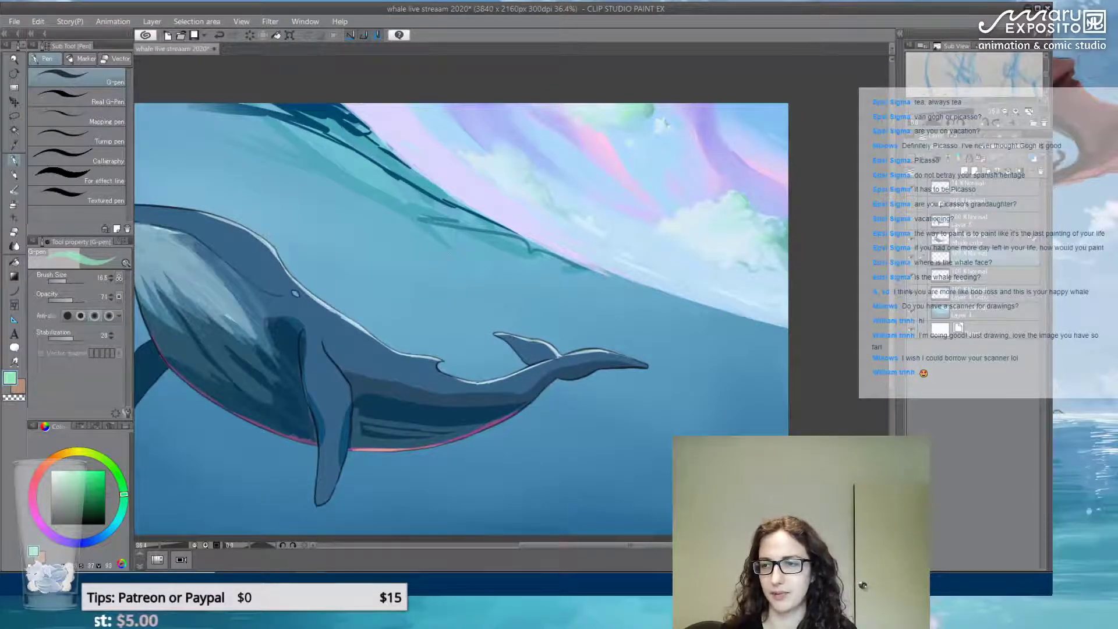
{"action": "left_click", "coordinate": [912, 242]}
{"action": "left_click", "coordinate": [913, 242]}
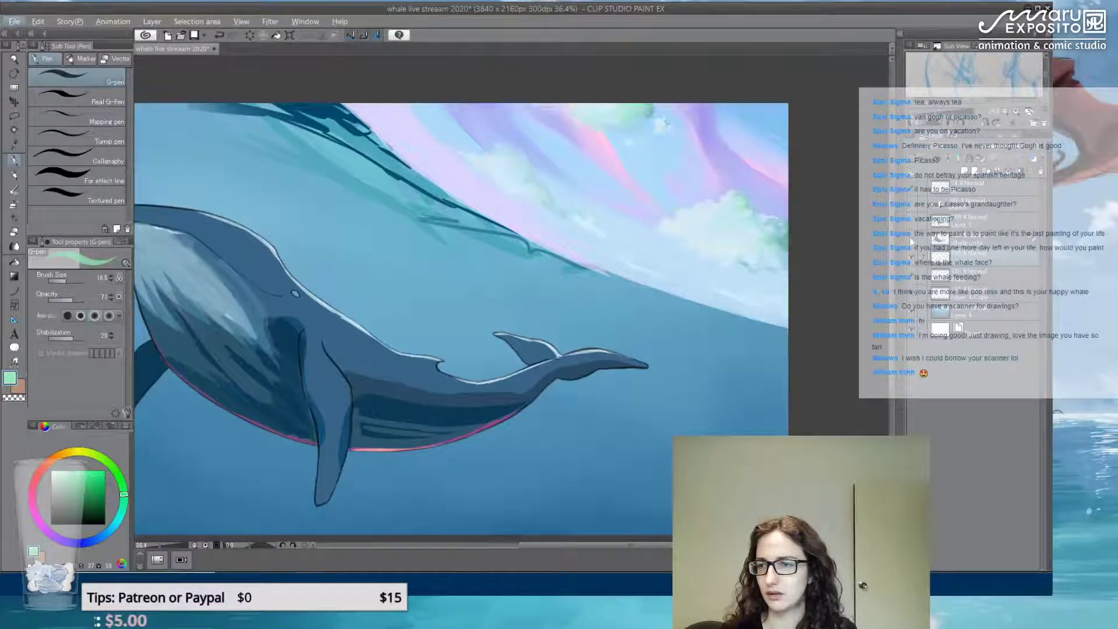
{"action": "left_click", "coordinate": [913, 243]}
{"action": "left_click", "coordinate": [912, 242]}
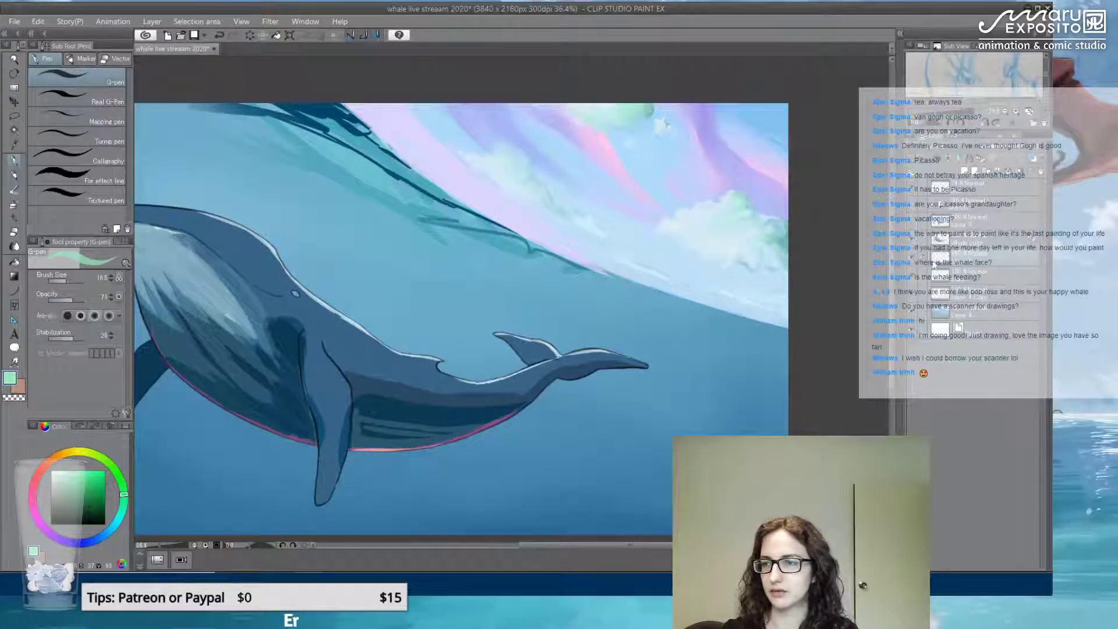
Save the painting with its green-tinted clouds and bring the whole canvas into view
{"action": "left_click", "coordinate": [15, 22]}
{"action": "left_click", "coordinate": [41, 113]}
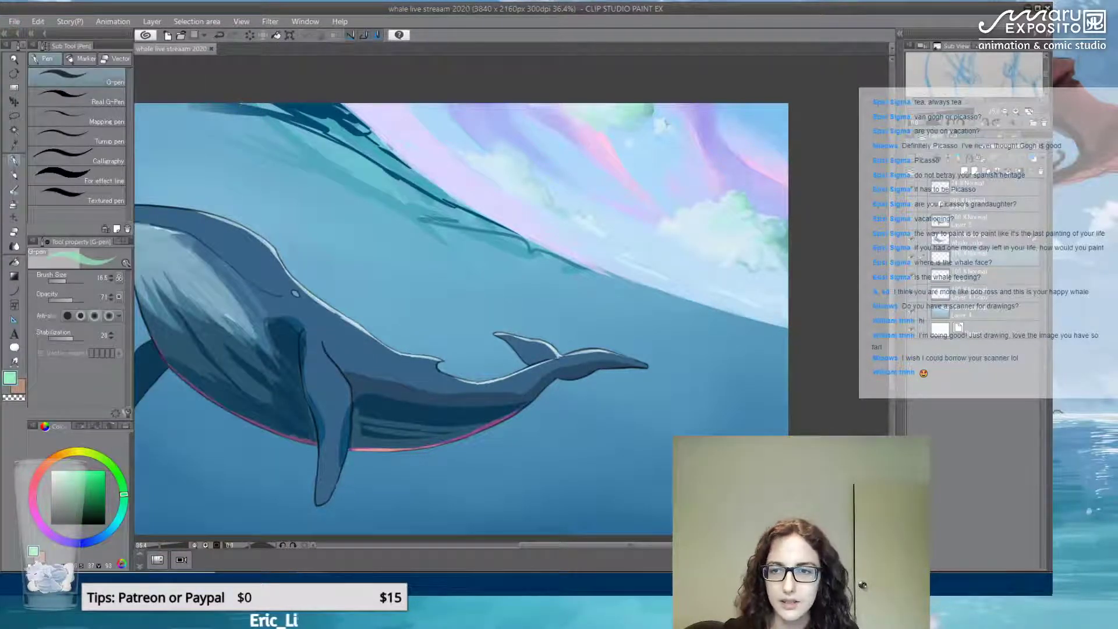
{"action": "left_click_drag", "start_coordinate": [664, 543], "coordinate": [638, 544]}
{"action": "scroll", "coordinate": [757, 495], "scroll_direction": "down", "scroll_amount": 3}
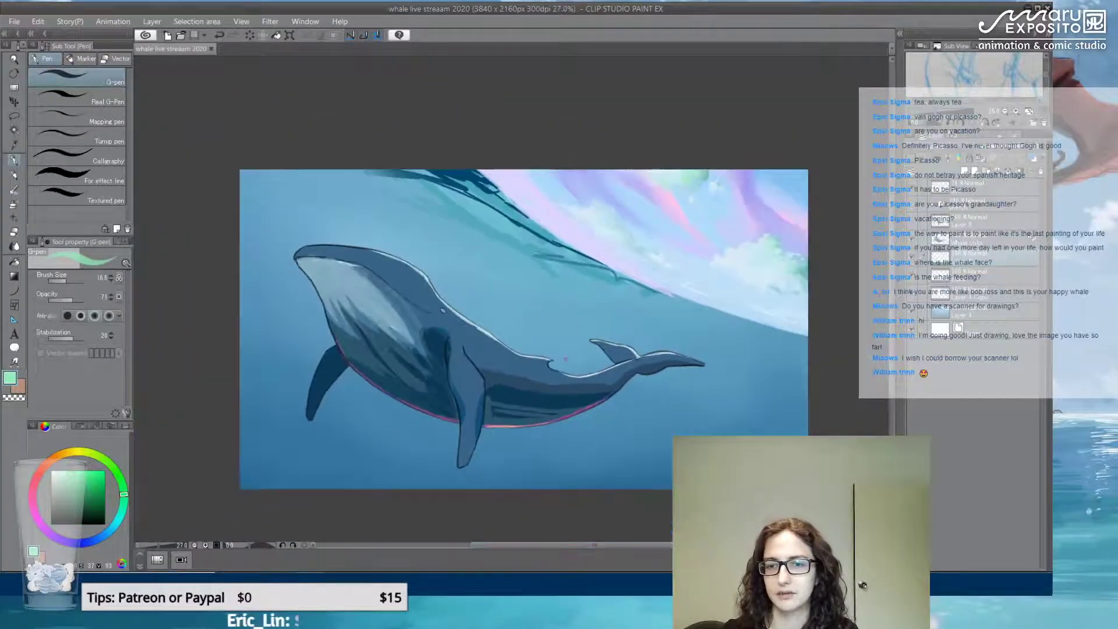
Add a new layer and handwrite the note "Stars" in light green in the painting's upper-left corner with the G-pen
{"action": "scroll", "coordinate": [758, 495], "scroll_direction": "up", "scroll_amount": 2}
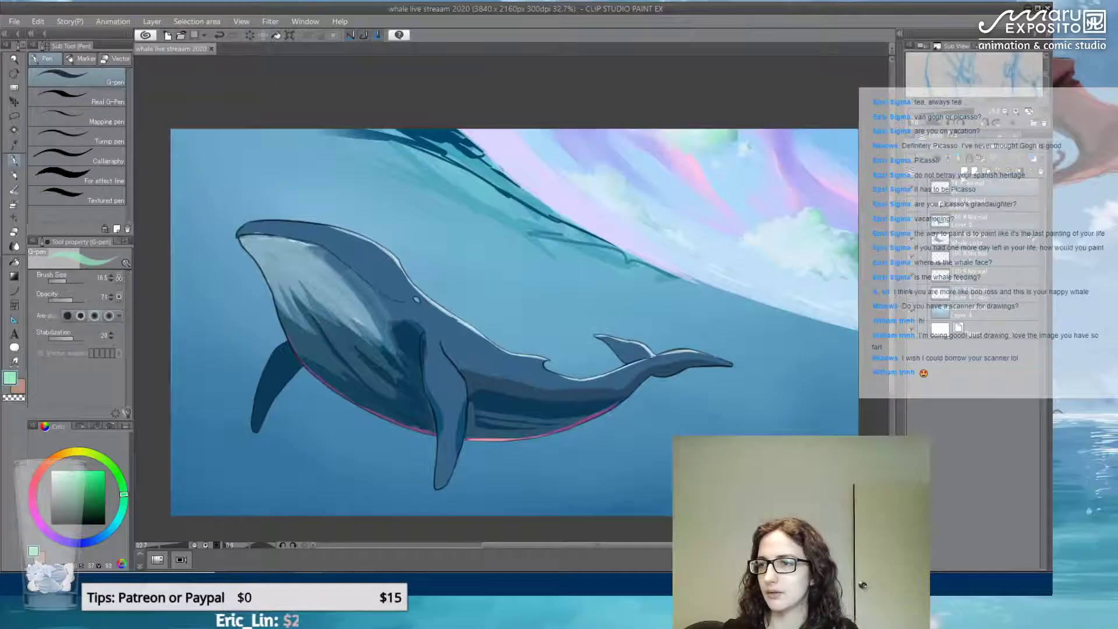
{"action": "key", "text": "ctrl+shift+n"}
{"action": "scroll", "coordinate": [253, 127], "scroll_direction": "up", "scroll_amount": 1}
{"action": "left_click_drag", "start_coordinate": [173, 139], "coordinate": [166, 156]}
{"action": "mouse_move", "coordinate": [178, 138]}
{"action": "left_mouse_down"}
{"action": "mouse_move", "coordinate": [176, 152]}
{"action": "mouse_move", "coordinate": [187, 143]}
{"action": "left_mouse_up"}
{"action": "left_click_drag", "start_coordinate": [195, 149], "coordinate": [200, 143]}
{"action": "left_click_drag", "start_coordinate": [203, 142], "coordinate": [207, 152]}
{"action": "scroll", "coordinate": [264, 181], "scroll_direction": "down", "scroll_amount": 2}
{"action": "scroll", "coordinate": [323, 193], "scroll_direction": "down", "scroll_amount": 1}
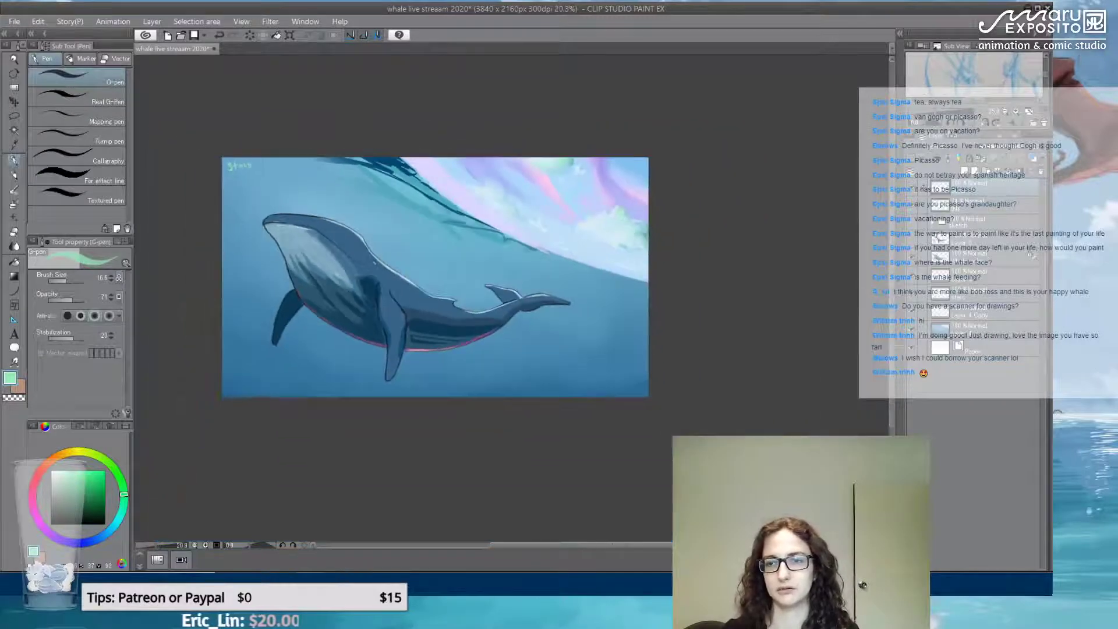
Save the painting with the handwritten note
{"action": "scroll", "coordinate": [367, 197], "scroll_direction": "up", "scroll_amount": 1}
{"action": "left_click", "coordinate": [14, 22]}
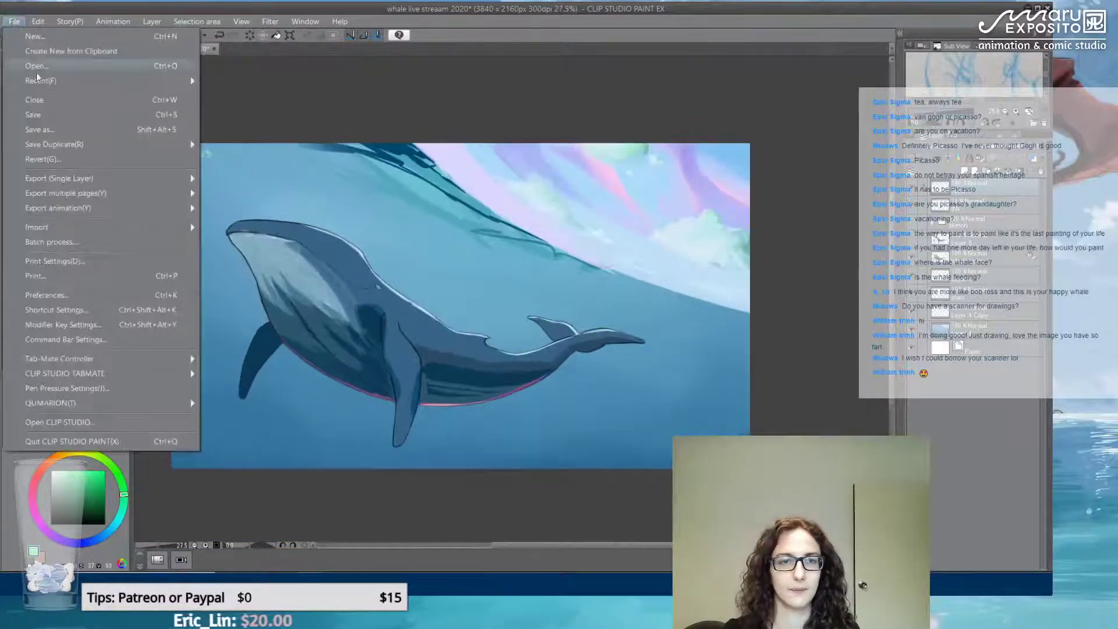
{"action": "left_click", "coordinate": [36, 115]}
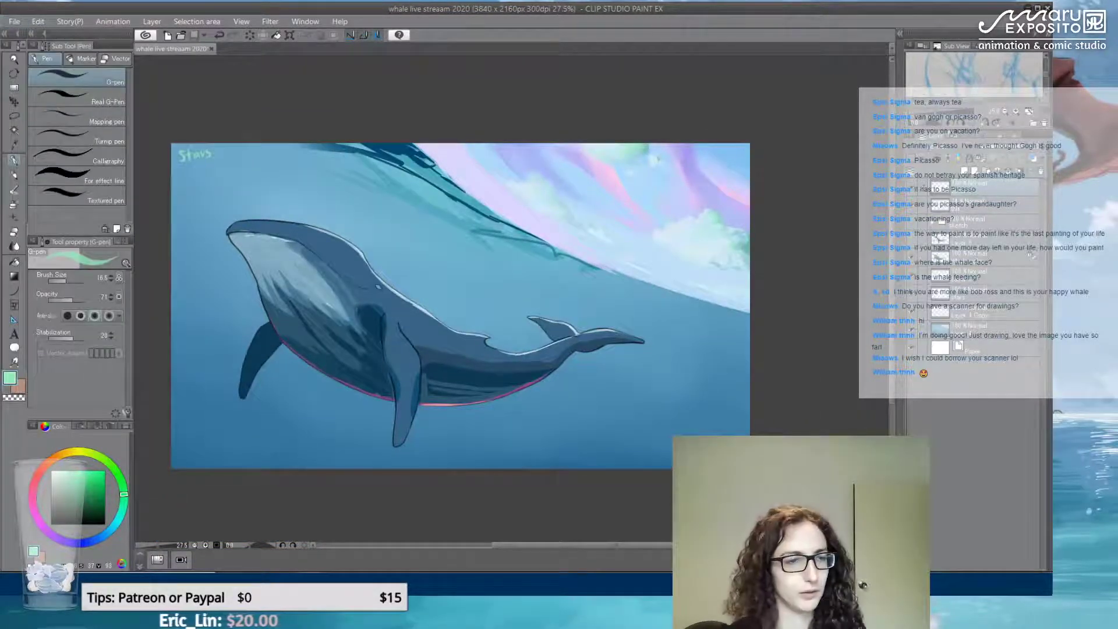
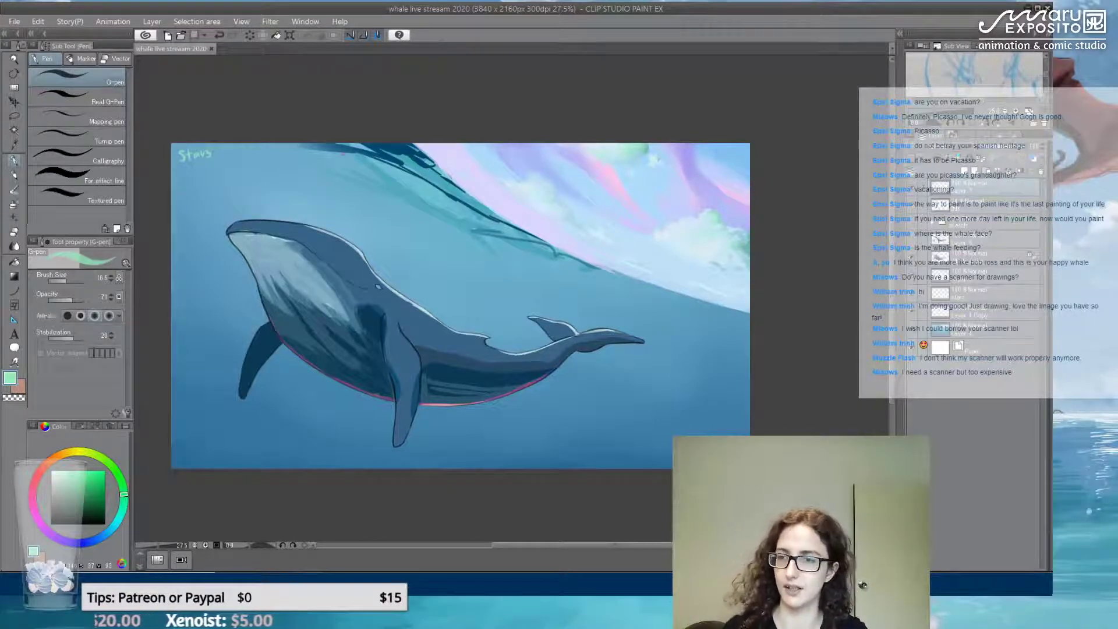
Adjust the cloud layer's brightness to -4 and contrast to 28 with the Brightness/Contrast tonal correction
{"action": "left_click", "coordinate": [984, 291]}
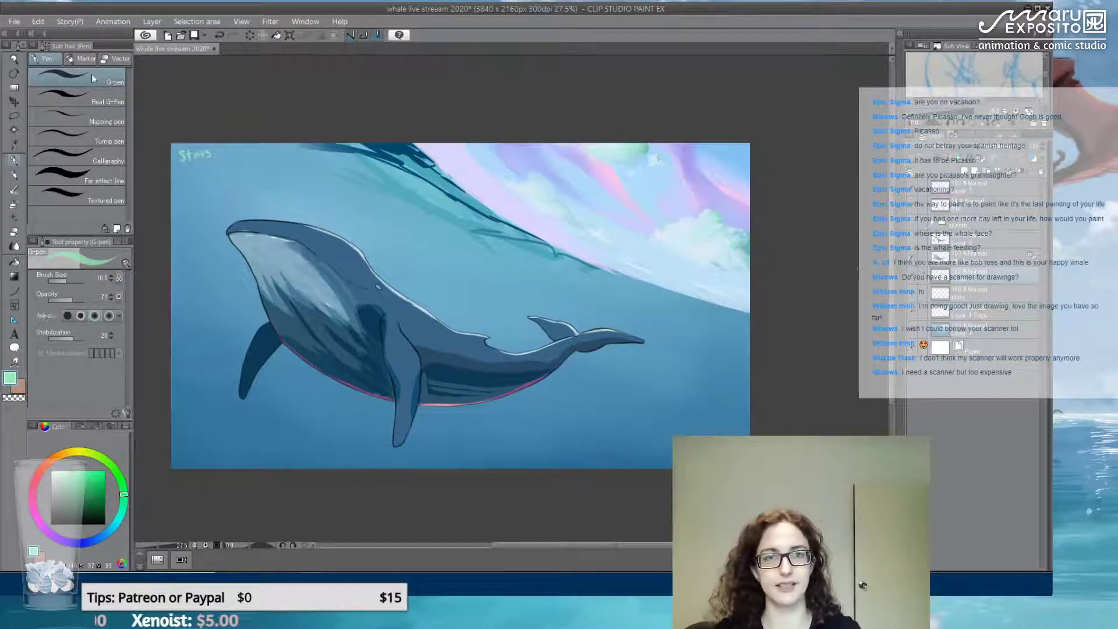
{"action": "left_click", "coordinate": [38, 23]}
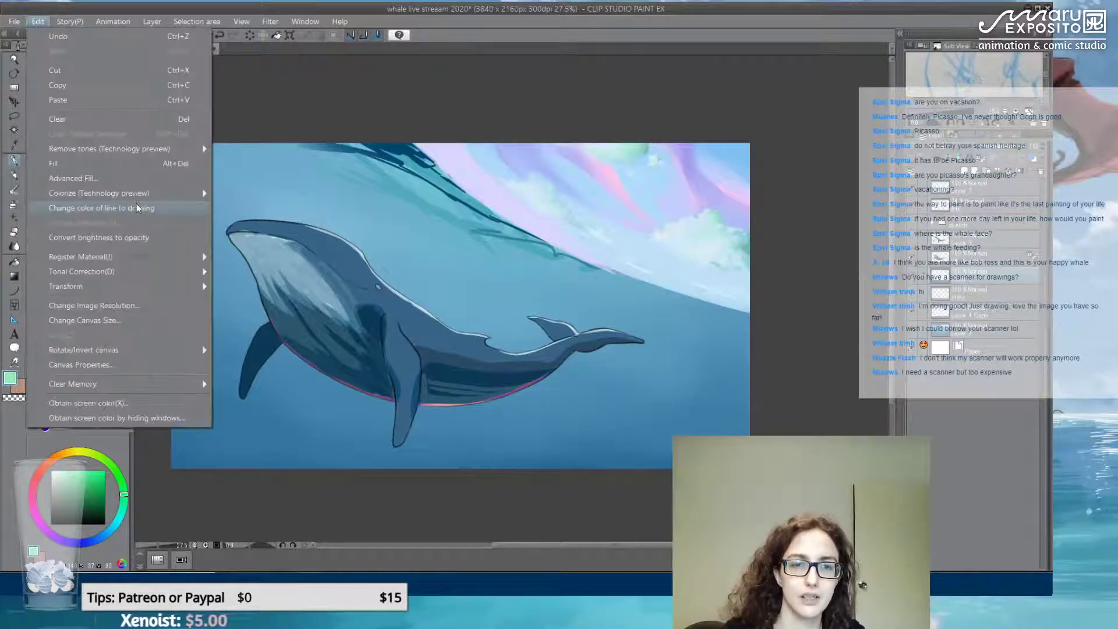
{"action": "mouse_move", "coordinate": [147, 279]}
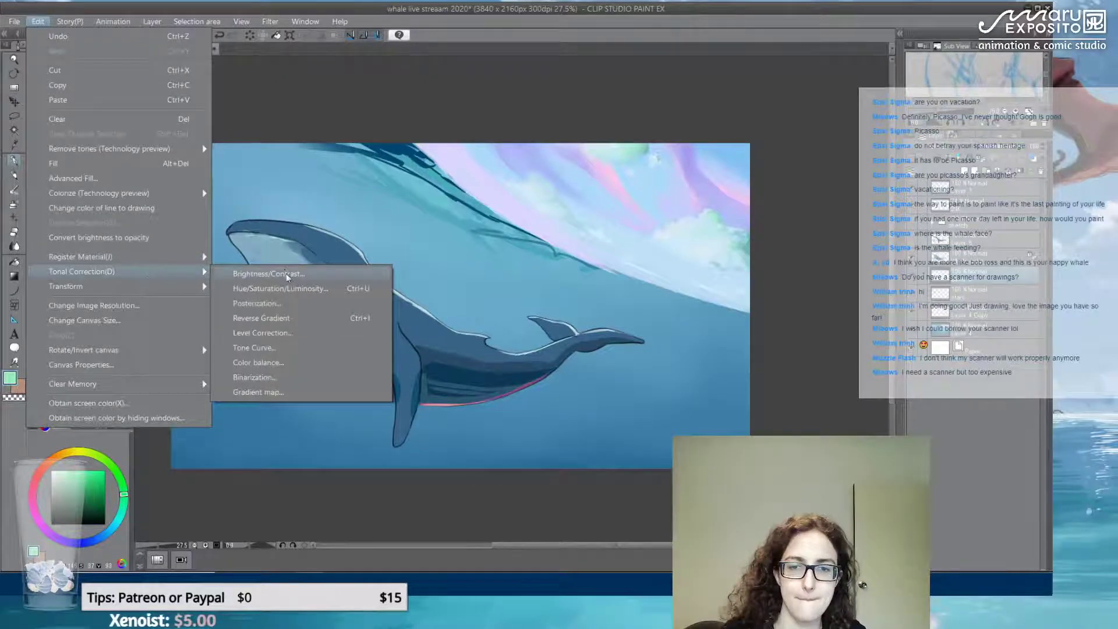
{"action": "left_click", "coordinate": [268, 273]}
{"action": "left_click", "coordinate": [582, 410]}
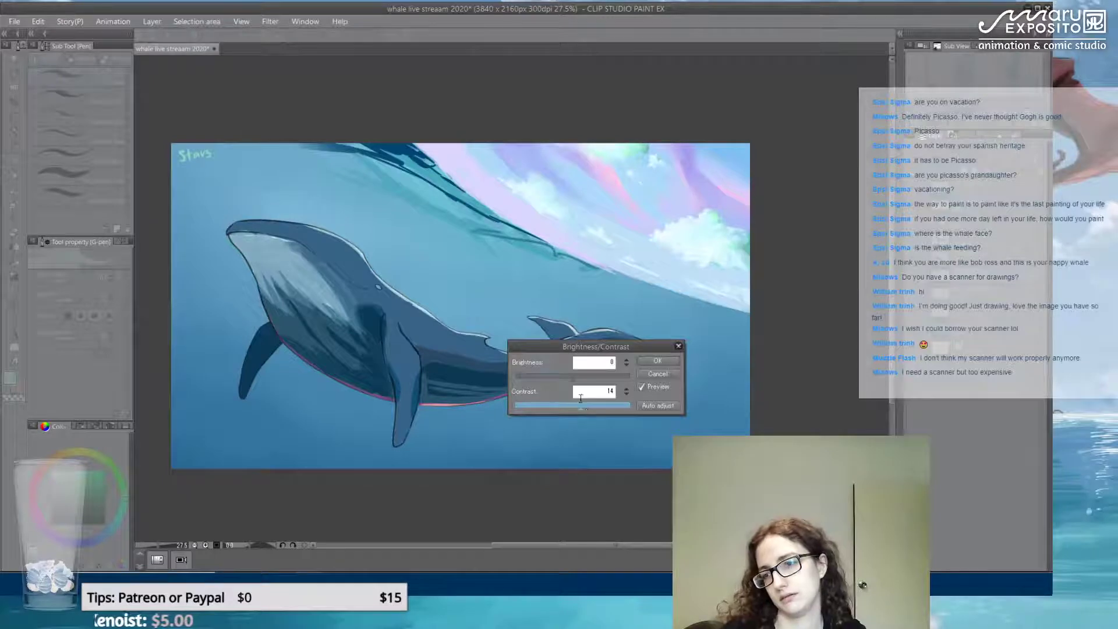
{"action": "left_click", "coordinate": [580, 381]}
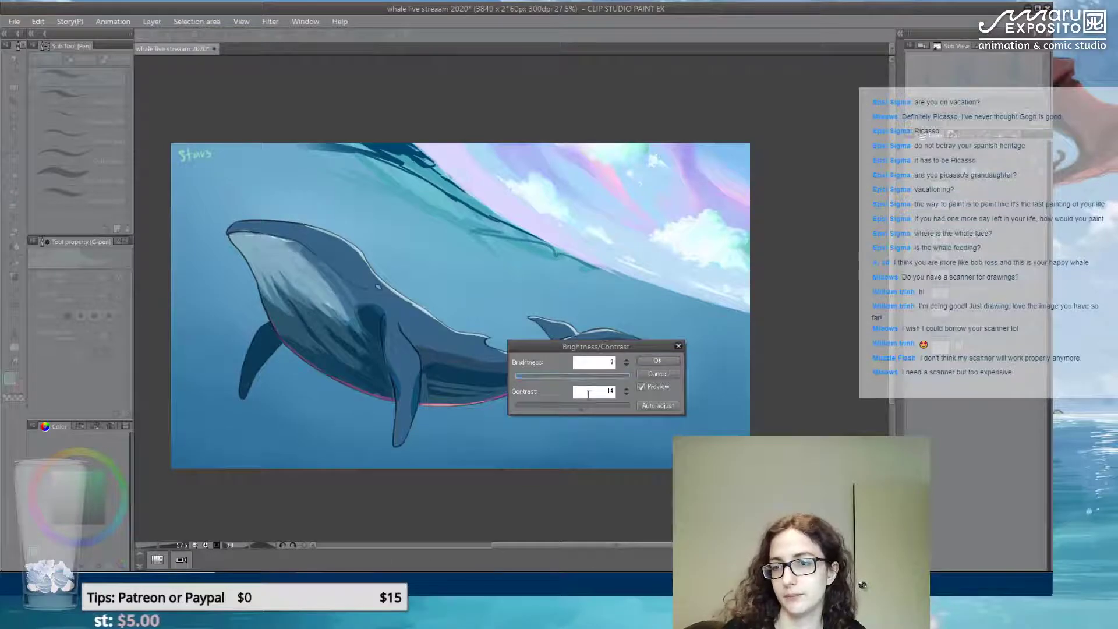
{"action": "left_click", "coordinate": [599, 405]}
{"action": "left_click_drag", "start_coordinate": [600, 408], "coordinate": [583, 408]}
{"action": "left_click", "coordinate": [573, 377]}
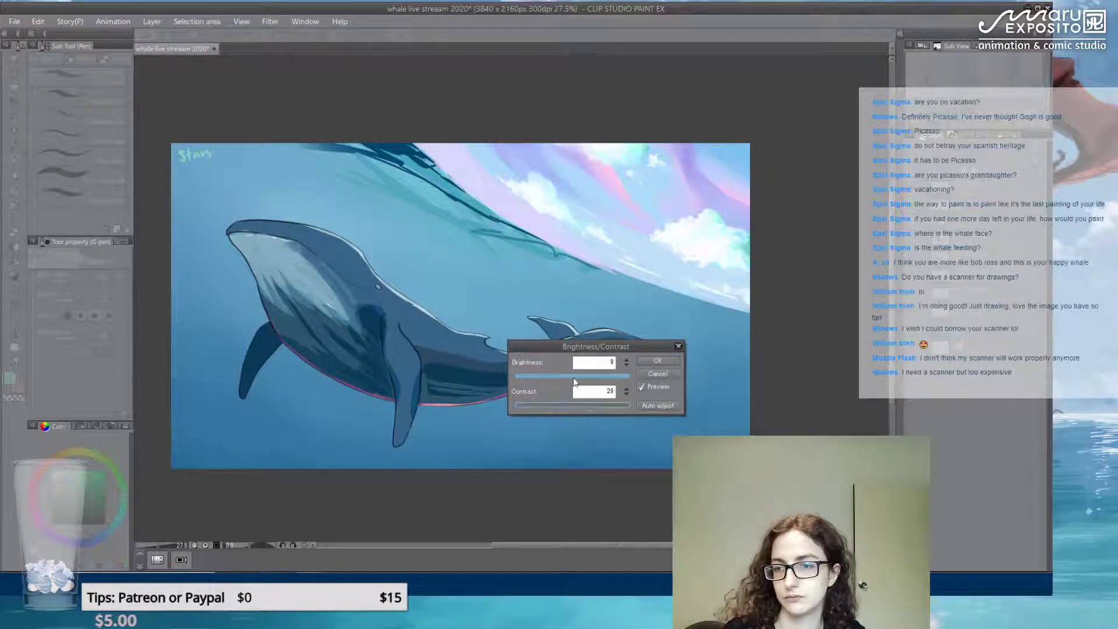
{"action": "left_click", "coordinate": [571, 378]}
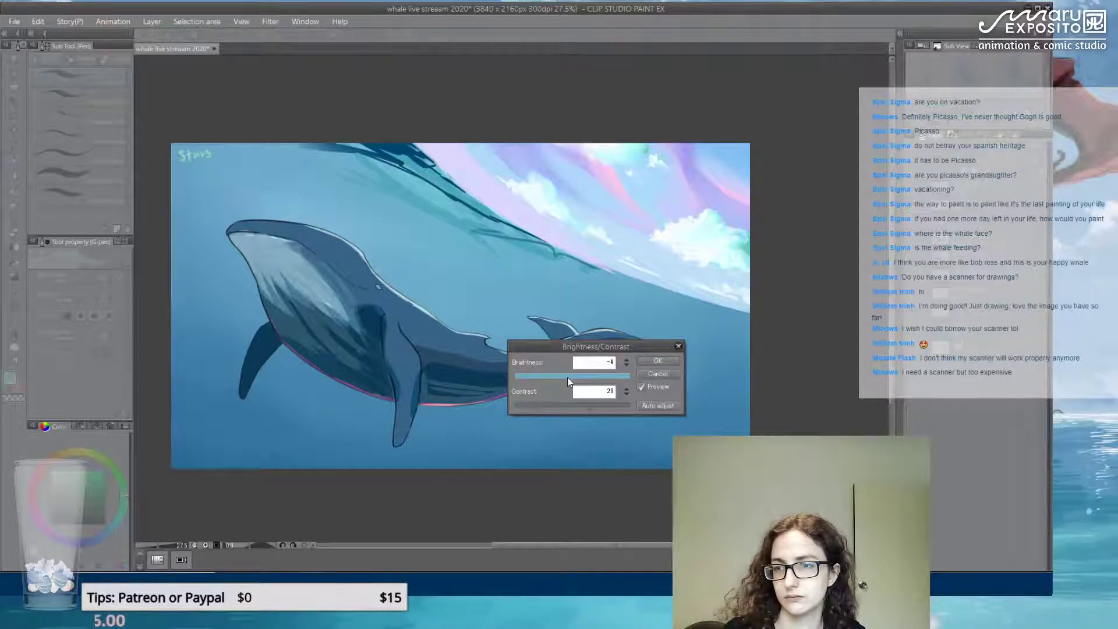
{"action": "left_click", "coordinate": [658, 364]}
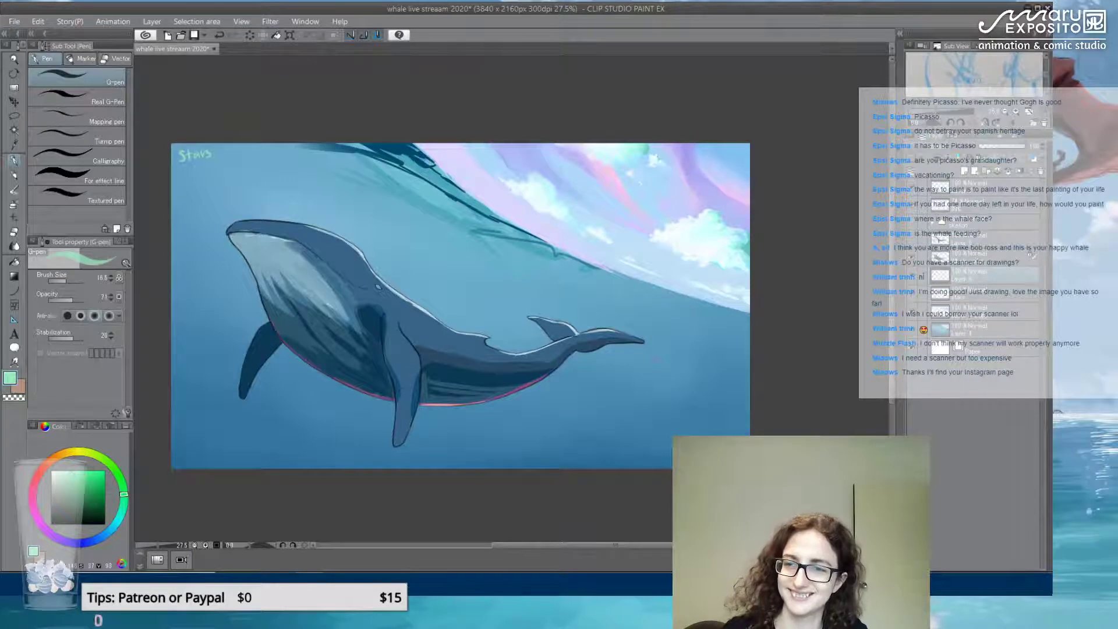
Mix a warm off-white and brush a cream tint over the middle of the right cloud with an enlarged G-pen
{"action": "scroll", "coordinate": [678, 234], "scroll_direction": "up", "scroll_amount": 3}
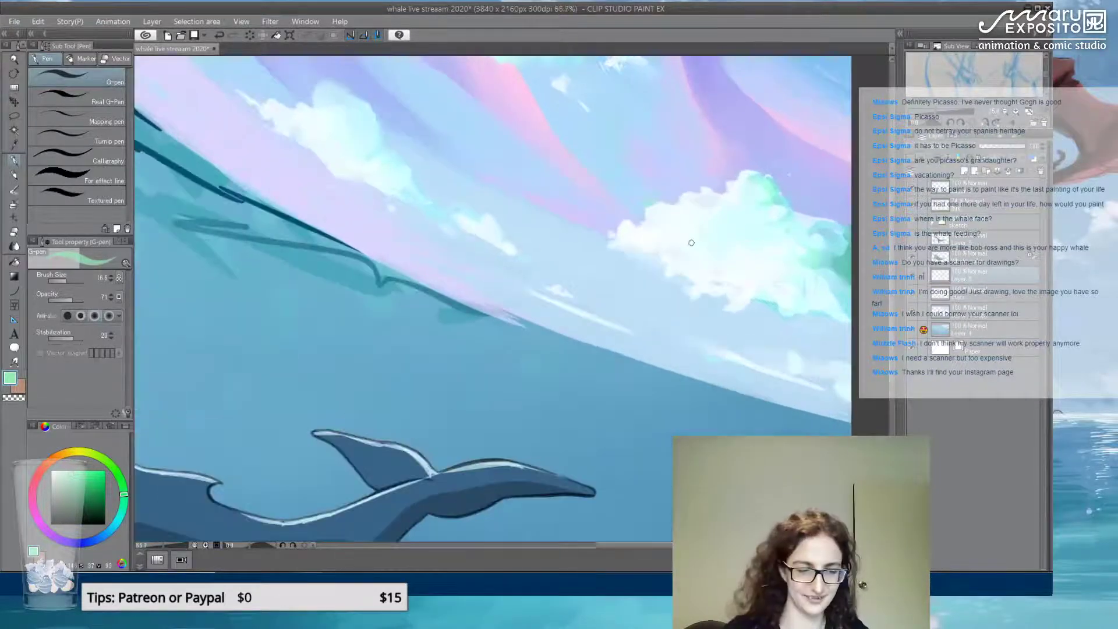
{"action": "left_click", "coordinate": [643, 233], "text": "alt"}
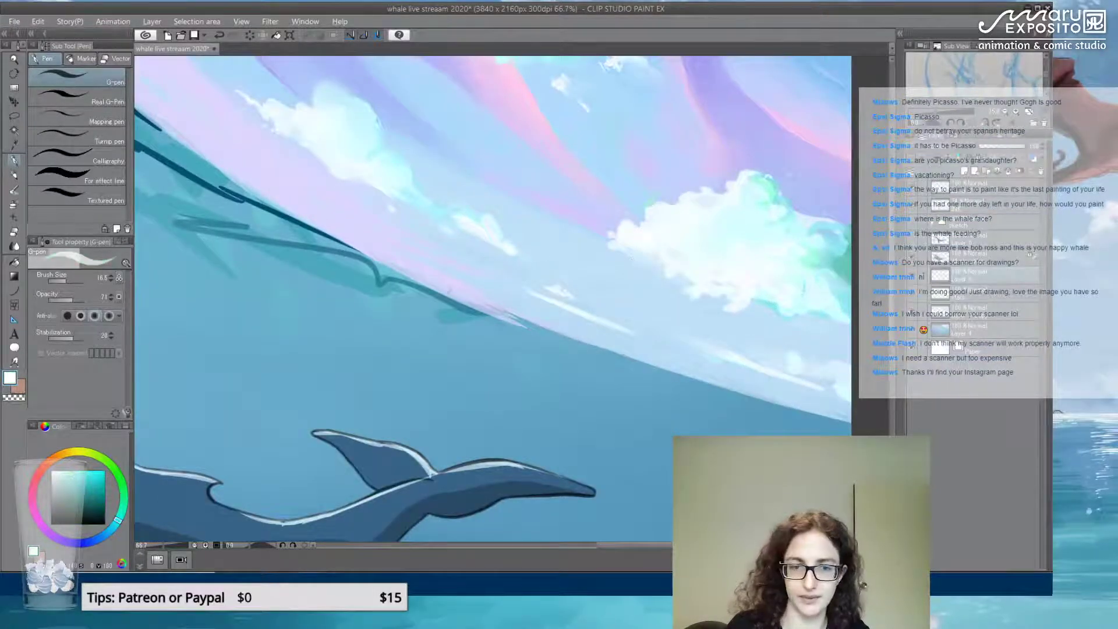
{"action": "left_click_drag", "start_coordinate": [117, 521], "coordinate": [123, 507]}
{"action": "left_click", "coordinate": [56, 473]}
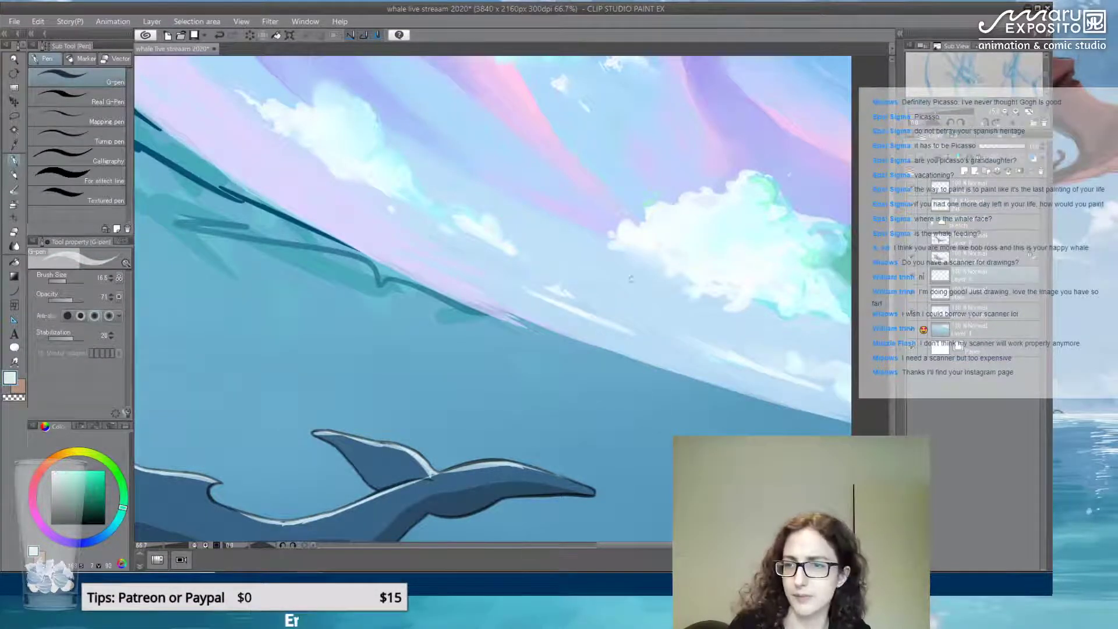
{"action": "left_click", "coordinate": [640, 235], "text": "alt"}
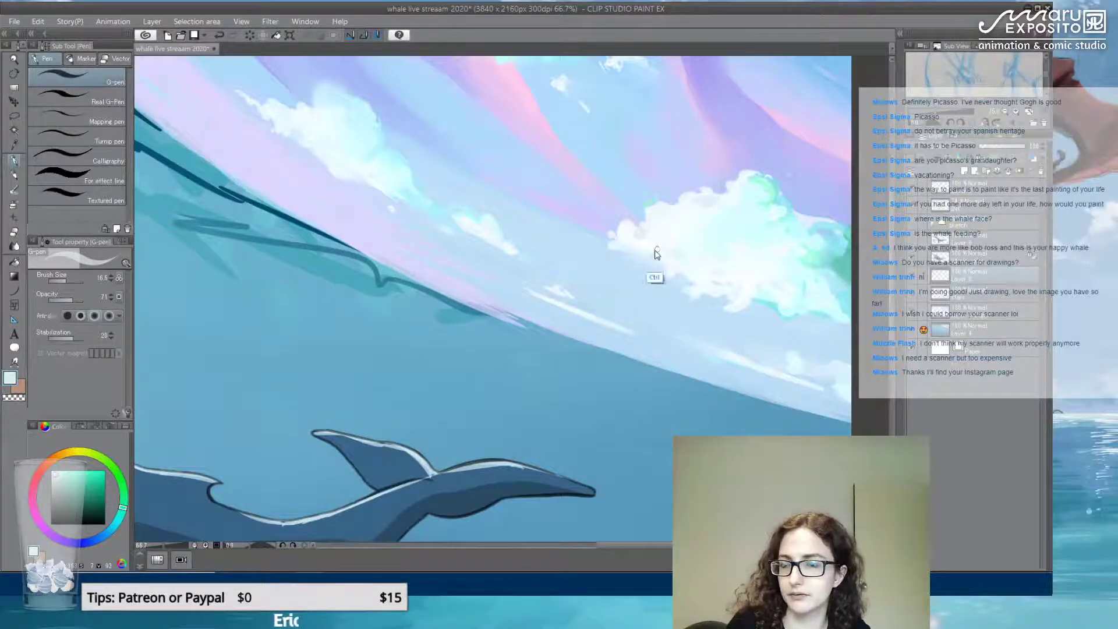
{"action": "left_click", "coordinate": [643, 267], "text": "alt"}
{"action": "left_click_drag", "start_coordinate": [74, 459], "coordinate": [79, 452]}
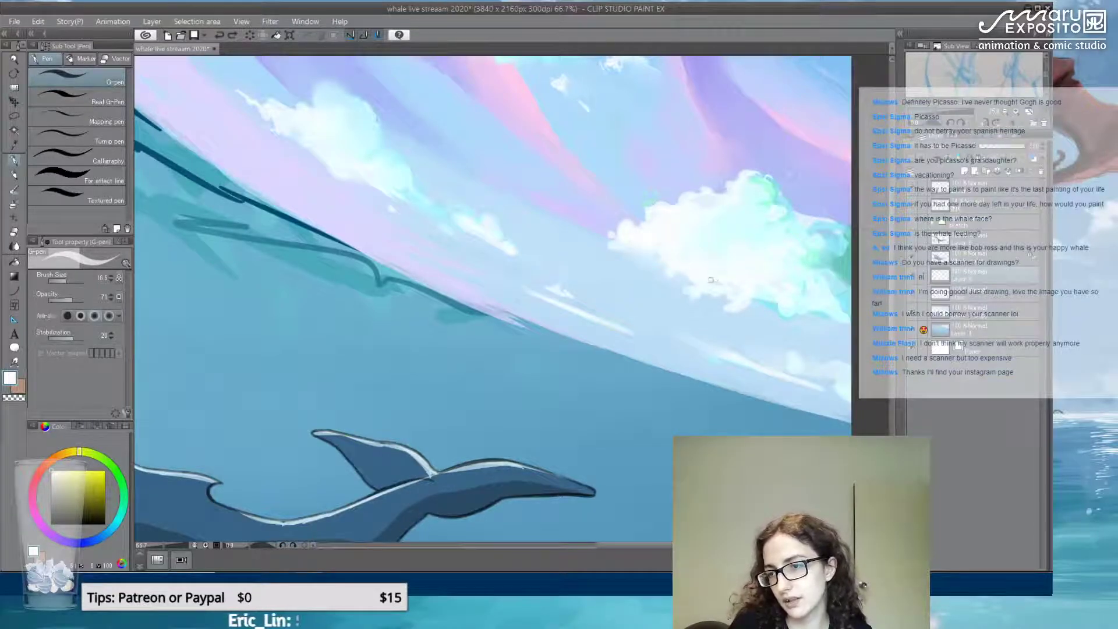
{"action": "left_click", "coordinate": [731, 257]}
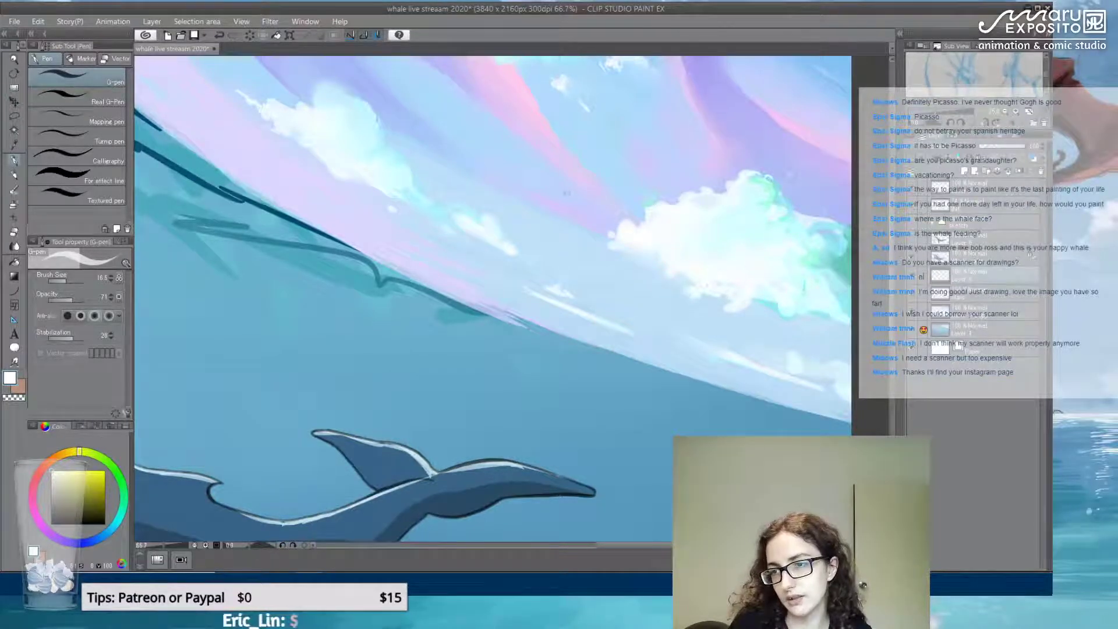
{"action": "left_click", "coordinate": [73, 281]}
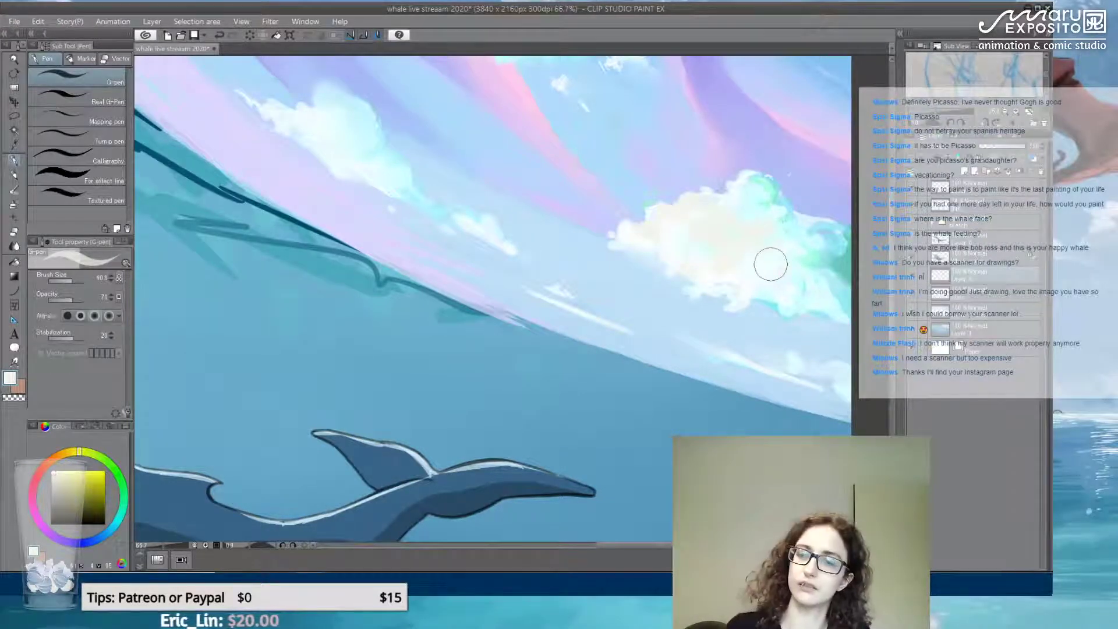
Even out the right cloud's cream shading with sampled cloud colours and the G-pen at 51 opacity, and soften it with Blend
{"action": "scroll", "coordinate": [771, 264], "scroll_direction": "down", "scroll_amount": 3}
{"action": "scroll", "coordinate": [800, 253], "scroll_direction": "up", "scroll_amount": 1}
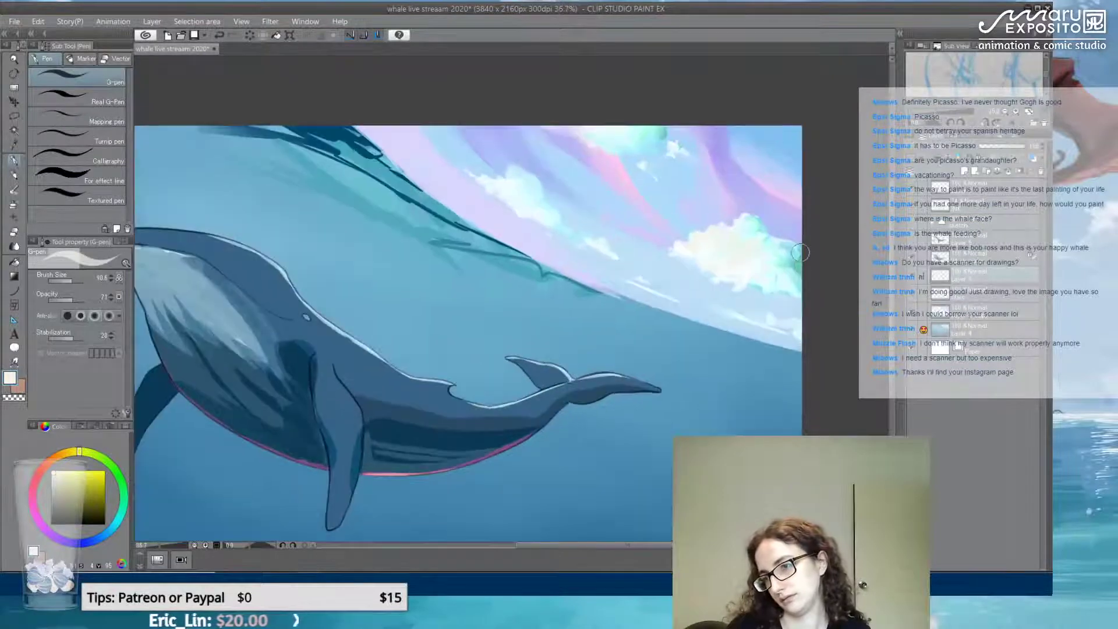
{"action": "scroll", "coordinate": [800, 253], "scroll_direction": "up", "scroll_amount": 3}
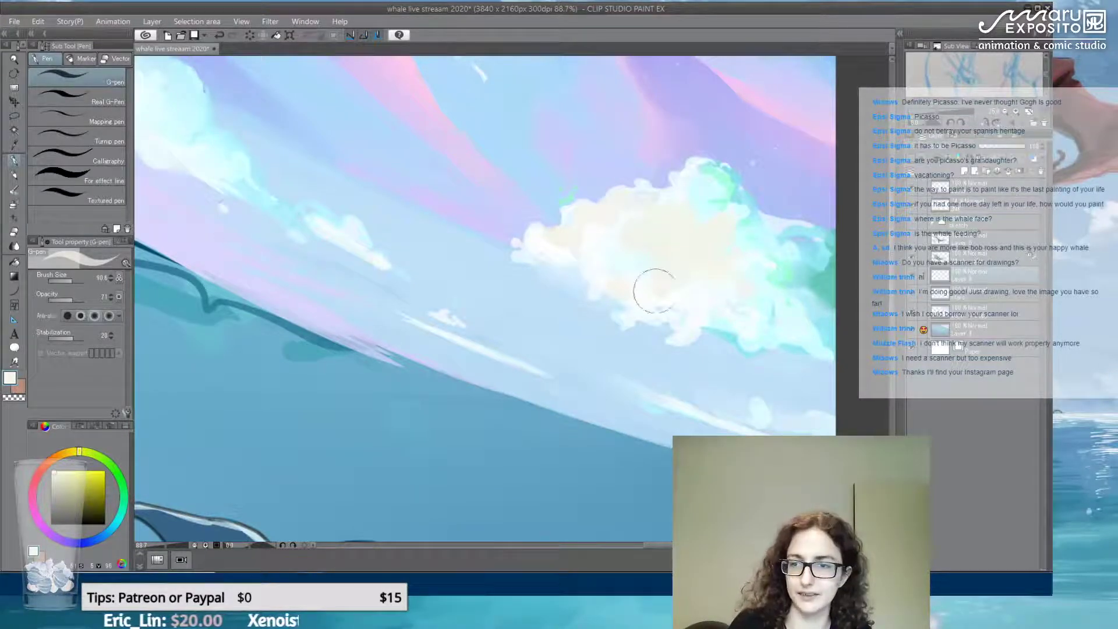
{"action": "left_click", "coordinate": [690, 326], "text": "alt"}
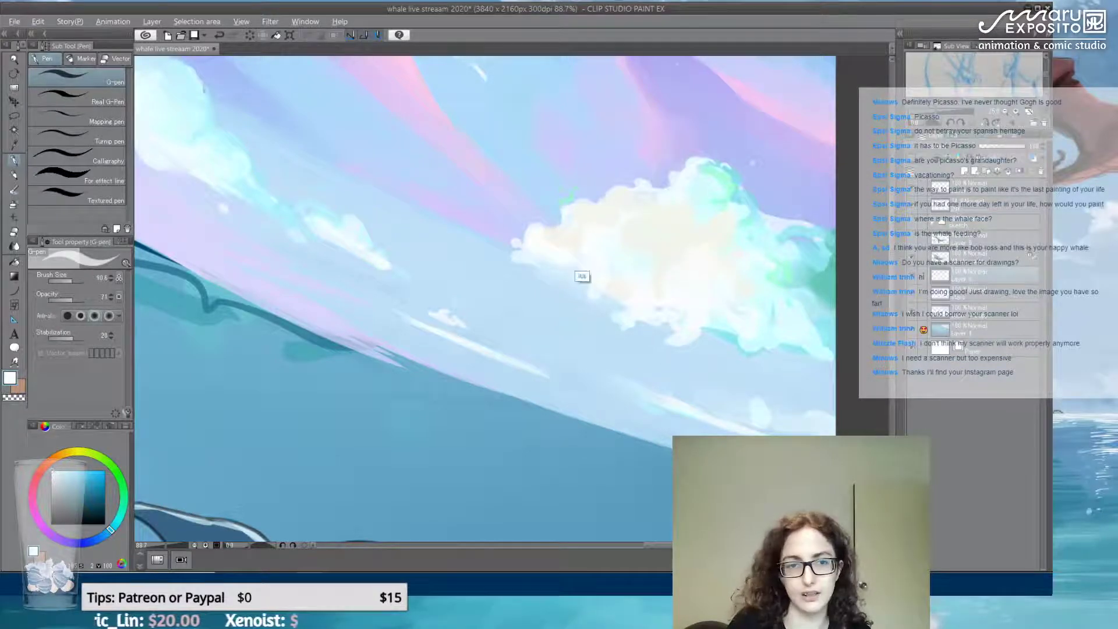
{"action": "key", "text": "period"}
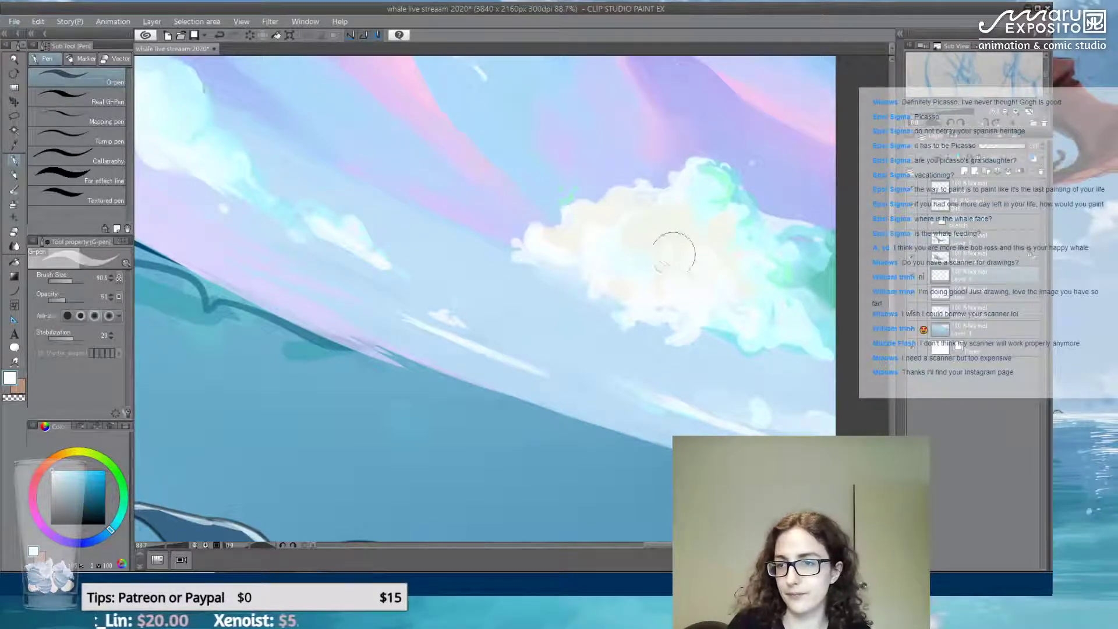
{"action": "left_click", "coordinate": [675, 264], "text": "alt"}
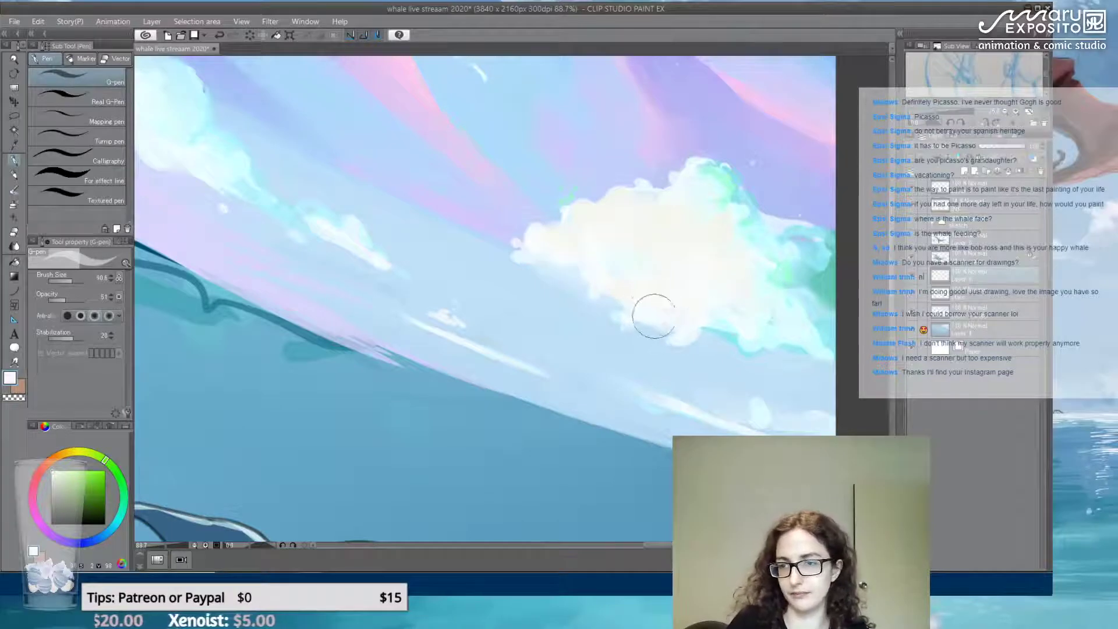
{"action": "left_click", "coordinate": [14, 245]}
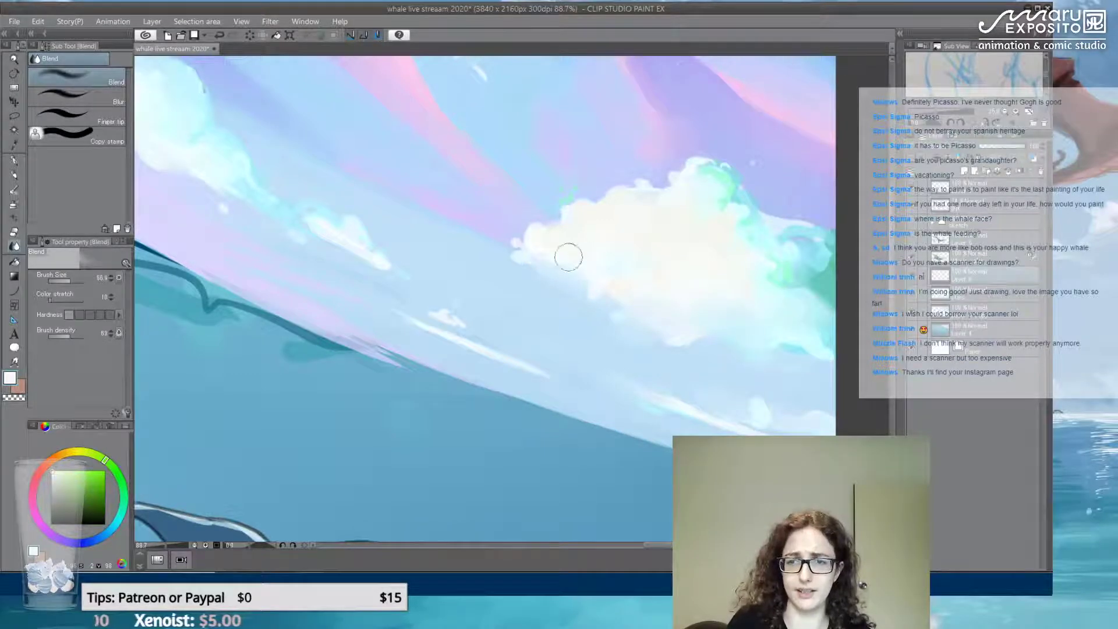
Sample the right cloud's cream white and paint it into the body of the top cloud with the G-pen
{"action": "left_click_drag", "start_coordinate": [387, 260], "coordinate": [382, 294]}
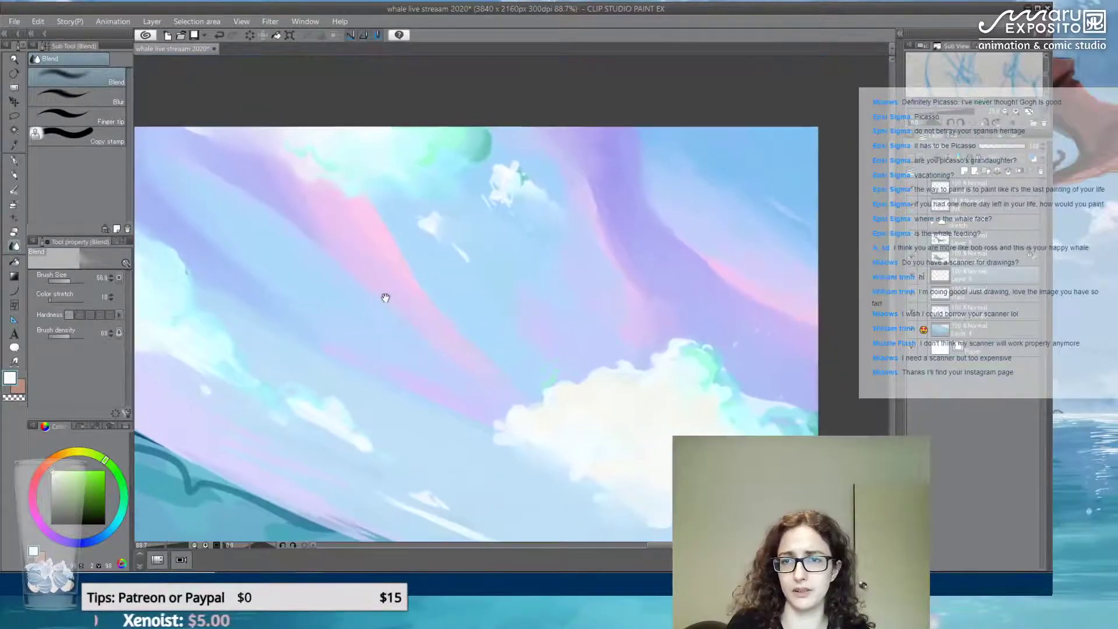
{"action": "key", "text": "p"}
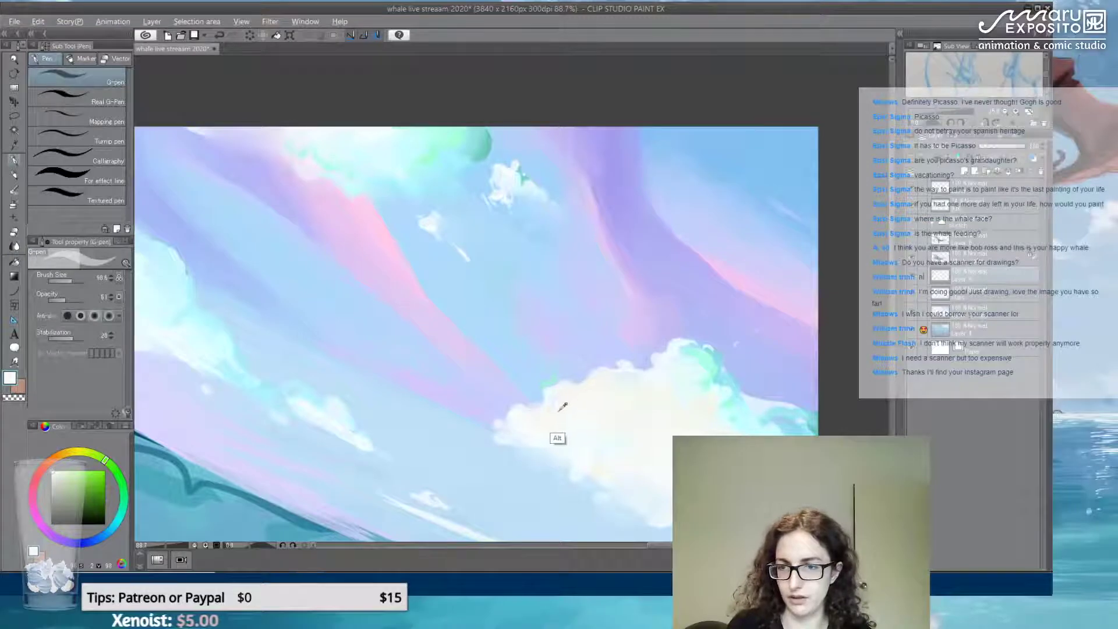
{"action": "left_click", "coordinate": [561, 434], "text": "alt"}
{"action": "mouse_move", "coordinate": [380, 137]}
{"action": "left_mouse_down"}
{"action": "mouse_move", "coordinate": [348, 127]}
{"action": "mouse_move", "coordinate": [402, 173]}
{"action": "mouse_move", "coordinate": [360, 145]}
{"action": "left_mouse_up"}
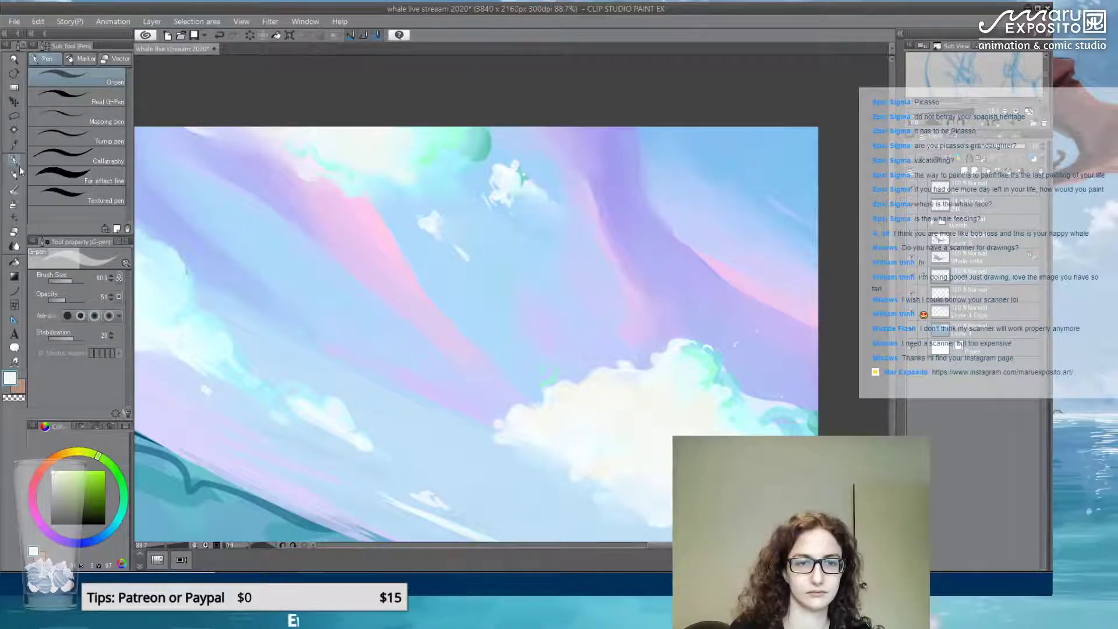
Reshape the green right edge of the top cloud with a smaller G-pen, using colours sampled from the cloud
{"action": "left_click", "coordinate": [69, 282]}
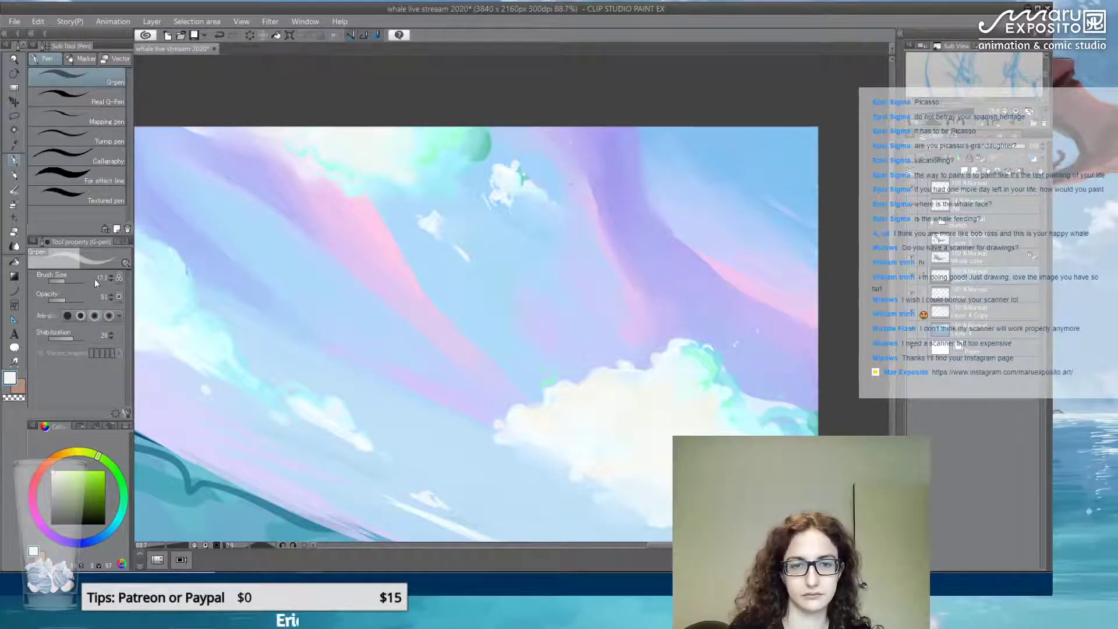
{"action": "left_click", "coordinate": [67, 281]}
{"action": "left_click", "coordinate": [489, 143], "text": "alt"}
{"action": "mouse_move", "coordinate": [489, 143]}
{"action": "left_mouse_down"}
{"action": "mouse_move", "coordinate": [458, 152]}
{"action": "mouse_move", "coordinate": [431, 143]}
{"action": "mouse_move", "coordinate": [439, 163]}
{"action": "mouse_move", "coordinate": [428, 137]}
{"action": "mouse_move", "coordinate": [405, 134]}
{"action": "mouse_move", "coordinate": [435, 150]}
{"action": "mouse_move", "coordinate": [416, 157]}
{"action": "mouse_move", "coordinate": [428, 174]}
{"action": "mouse_move", "coordinate": [466, 135]}
{"action": "left_mouse_up"}
{"action": "left_click", "coordinate": [437, 135], "text": "alt"}
{"action": "scroll", "coordinate": [510, 193], "scroll_direction": "down", "scroll_amount": 6}
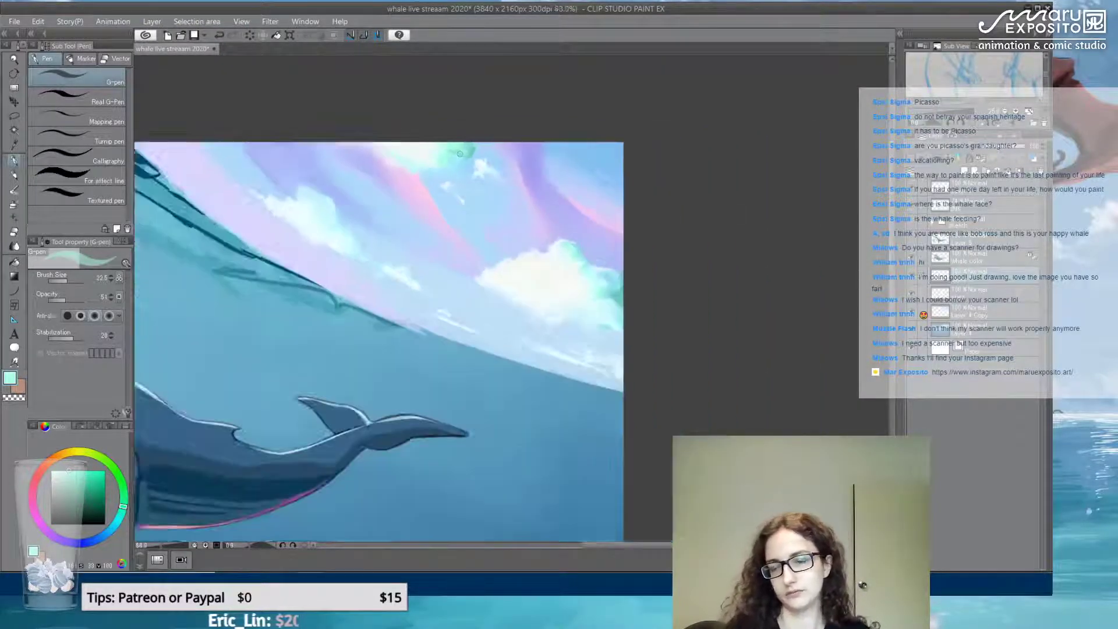
Hide the reworked cloudy sky and smooth water layers to reveal the original wavy water surface around the whale
{"action": "scroll", "coordinate": [466, 233], "scroll_direction": "up", "scroll_amount": 2}
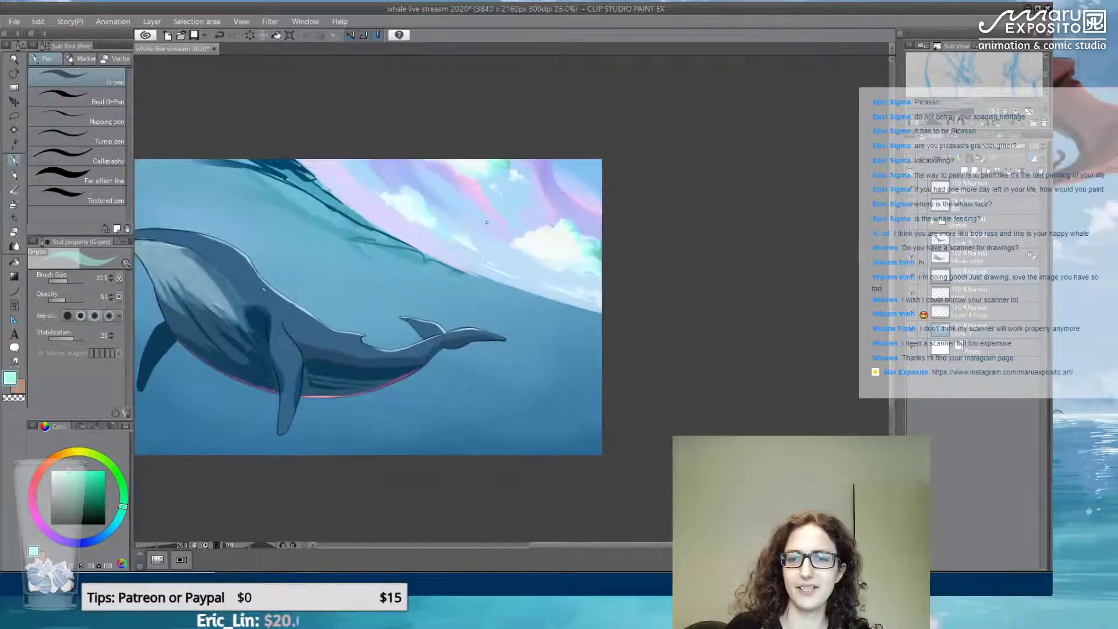
{"action": "scroll", "coordinate": [563, 230], "scroll_direction": "up", "scroll_amount": 1}
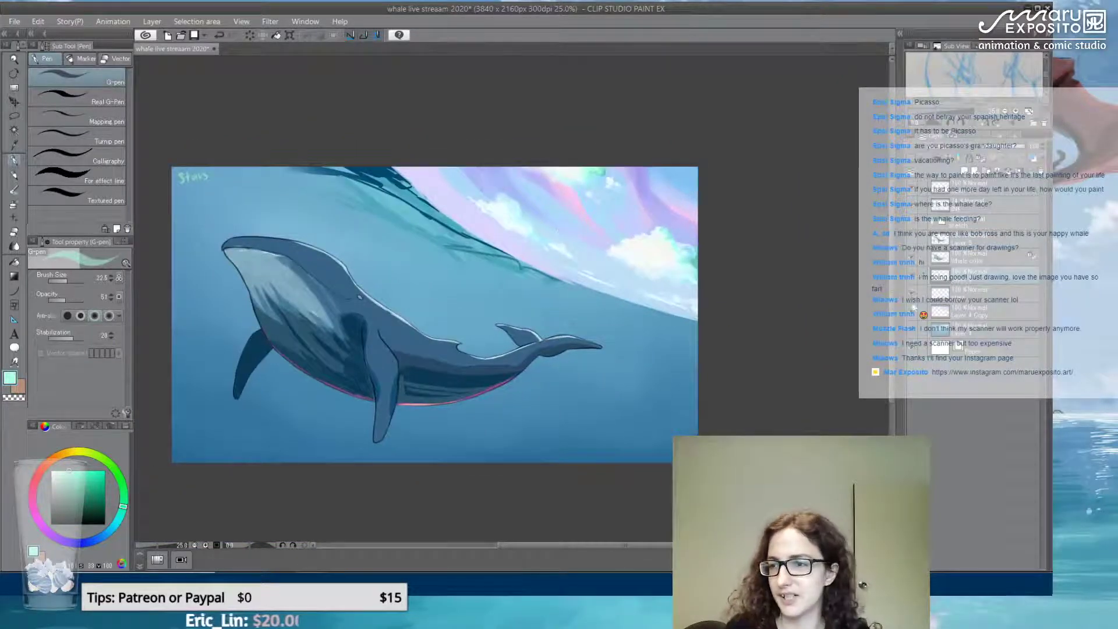
{"action": "left_click", "coordinate": [913, 335]}
{"action": "left_click", "coordinate": [914, 335]}
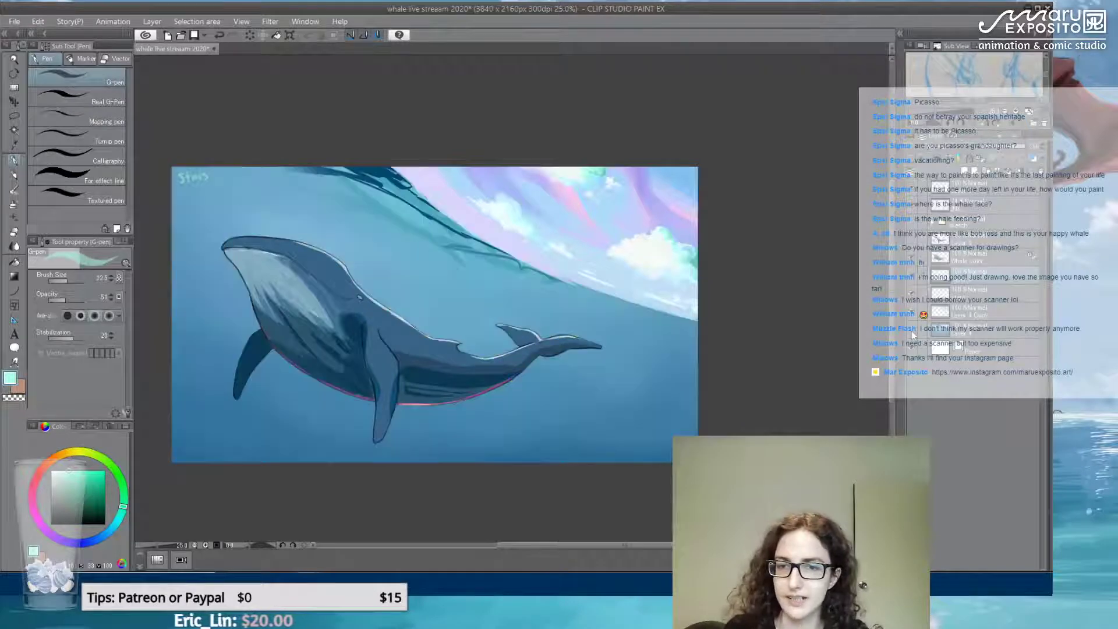
{"action": "left_click", "coordinate": [912, 336]}
{"action": "left_click", "coordinate": [911, 331]}
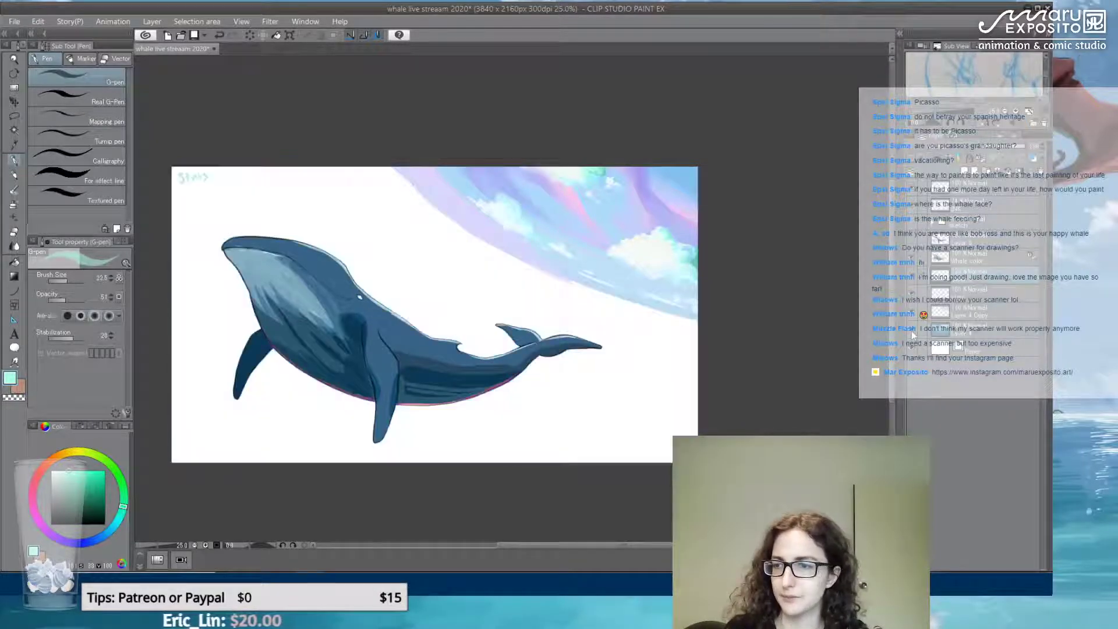
{"action": "left_click", "coordinate": [911, 331]}
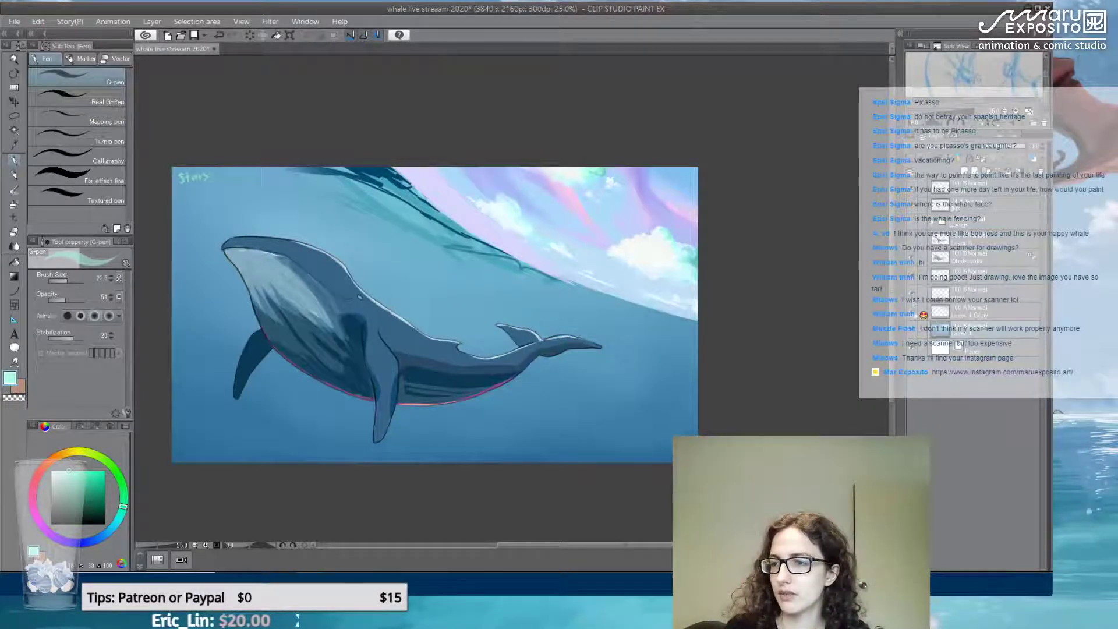
{"action": "left_click", "coordinate": [908, 318]}
{"action": "left_click", "coordinate": [908, 300]}
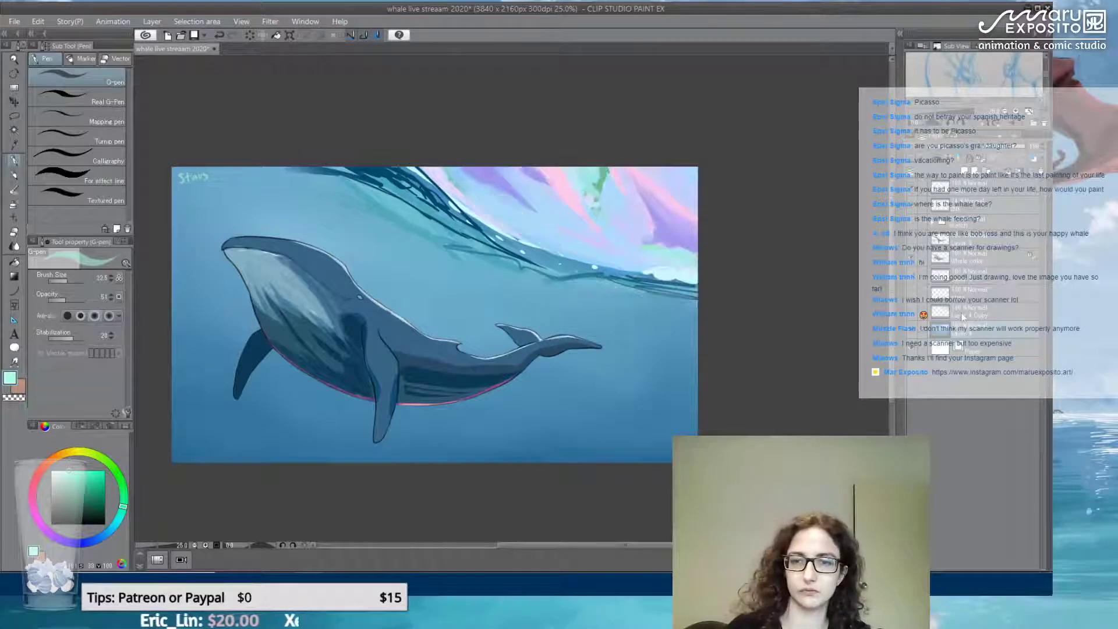
Lasso-select the whole water area, following the edge of the wavy surface across to the canvas borders
{"action": "left_click", "coordinate": [14, 115]}
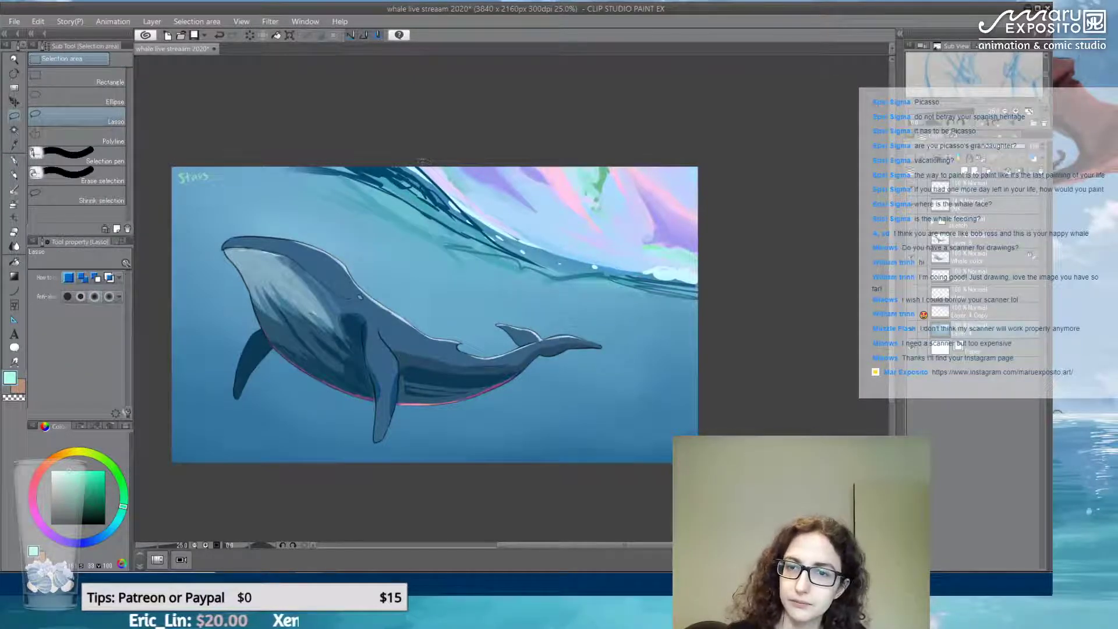
{"action": "mouse_move", "coordinate": [417, 161]}
{"action": "left_mouse_down"}
{"action": "mouse_move", "coordinate": [547, 249]}
{"action": "mouse_move", "coordinate": [582, 297]}
{"action": "mouse_move", "coordinate": [333, 537]}
{"action": "mouse_move", "coordinate": [139, 524]}
{"action": "mouse_move", "coordinate": [400, 75]}
{"action": "mouse_move", "coordinate": [637, 187]}
{"action": "mouse_move", "coordinate": [703, 281]}
{"action": "left_mouse_up"}
{"action": "scroll", "coordinate": [644, 250], "scroll_direction": "up", "scroll_amount": 1}
{"action": "mouse_move", "coordinate": [644, 250]}
{"action": "left_mouse_down"}
{"action": "mouse_move", "coordinate": [351, 43]}
{"action": "mouse_move", "coordinate": [350, 14]}
{"action": "left_mouse_up"}
{"action": "scroll", "coordinate": [425, 184], "scroll_direction": "up", "scroll_amount": 1}
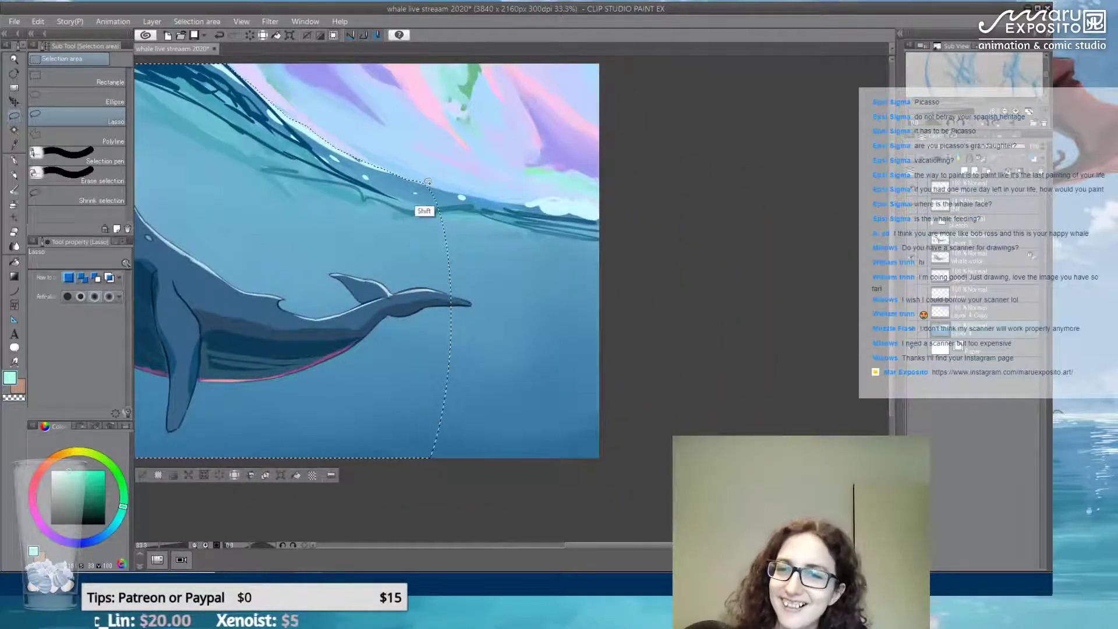
{"action": "key", "text": "shift"}
{"action": "mouse_move", "coordinate": [425, 184]}
{"action": "left_mouse_down"}
{"action": "mouse_move", "coordinate": [599, 204]}
{"action": "mouse_move", "coordinate": [617, 526]}
{"action": "mouse_move", "coordinate": [393, 528]}
{"action": "mouse_move", "coordinate": [371, 213]}
{"action": "left_mouse_up"}
{"action": "scroll", "coordinate": [371, 212], "scroll_direction": "down", "scroll_amount": 4}
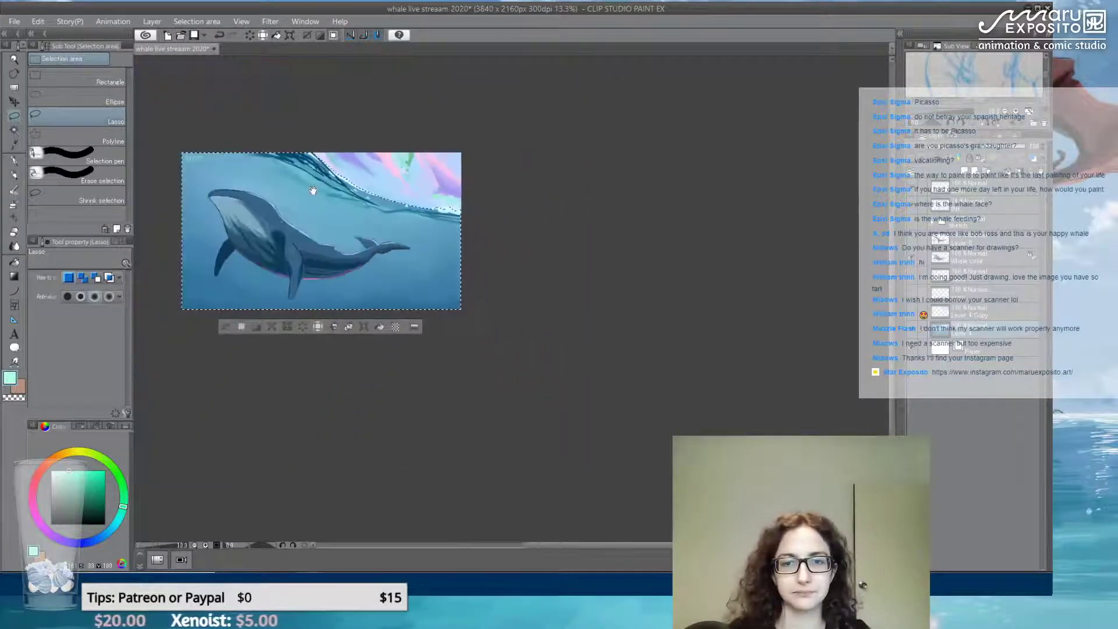
Copy the selected wavy water onto its own layer and show the cloudy sky layers behind it
{"action": "scroll", "coordinate": [394, 228], "scroll_direction": "up", "scroll_amount": 3}
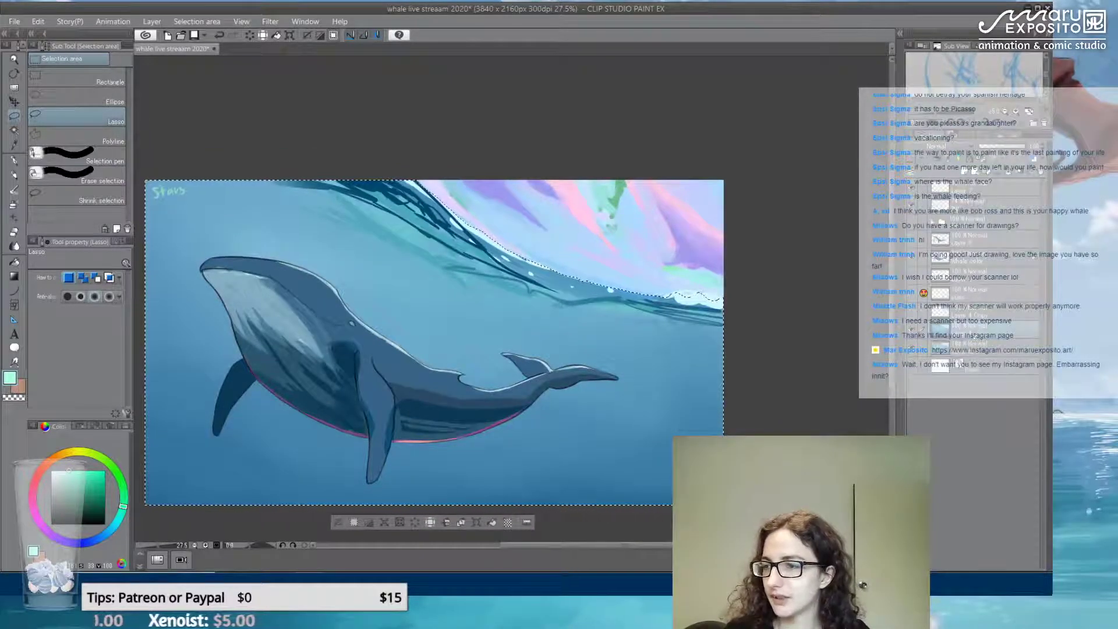
{"action": "left_click", "coordinate": [913, 295]}
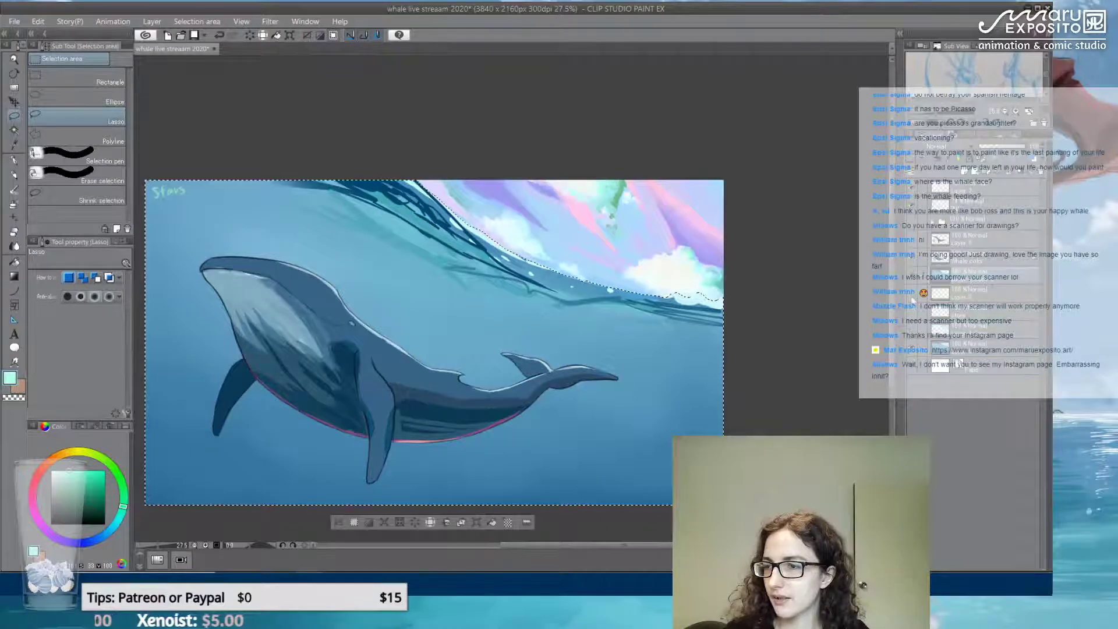
{"action": "left_click", "coordinate": [913, 300]}
{"action": "left_click", "coordinate": [917, 313]}
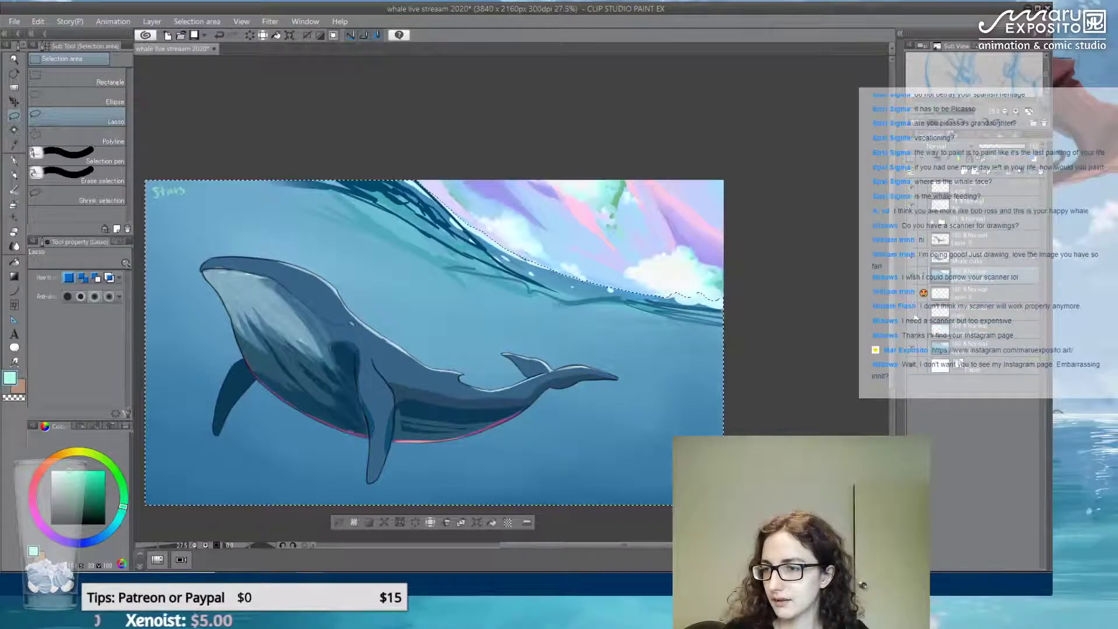
{"action": "left_click", "coordinate": [914, 331]}
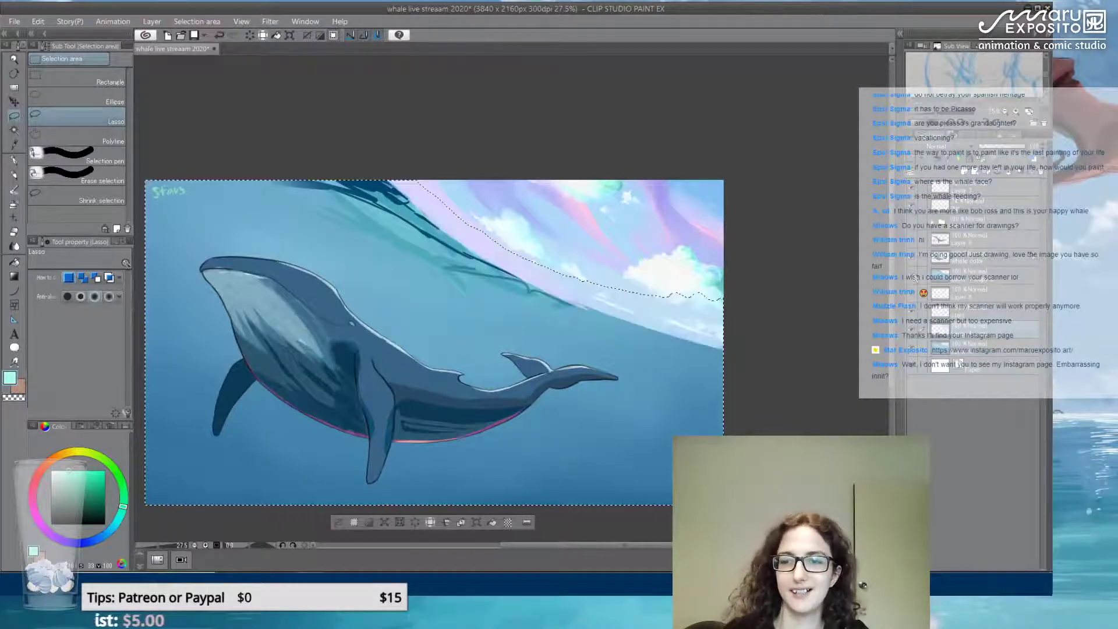
Try scaling the copied water layer down slightly from its upper-right corner
{"action": "key", "text": "ctrl+t"}
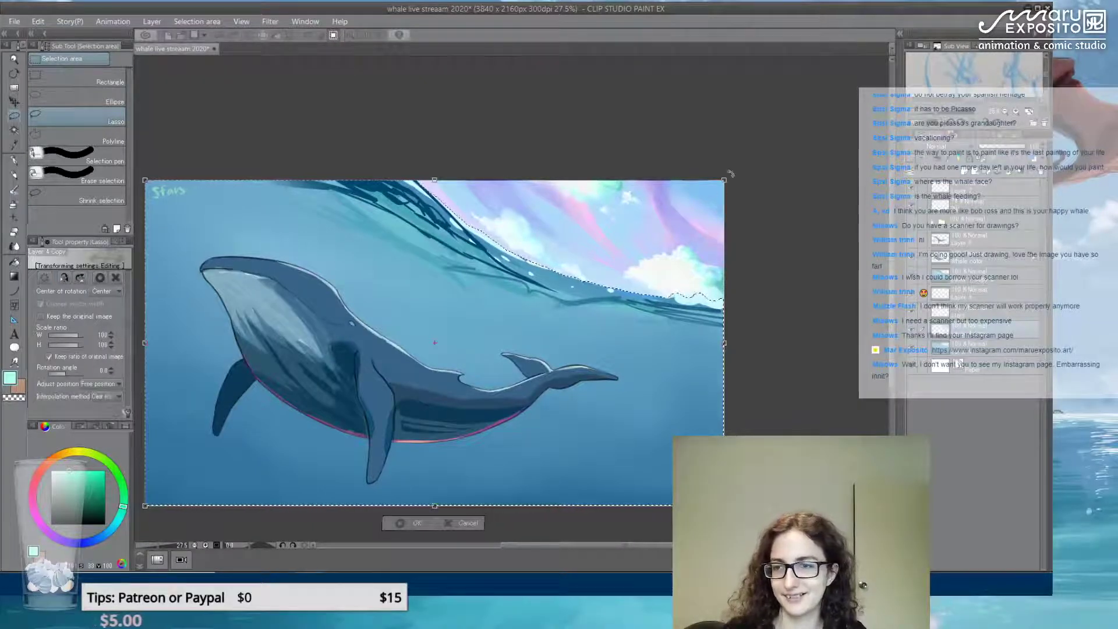
{"action": "left_click_drag", "start_coordinate": [725, 182], "coordinate": [708, 197]}
{"action": "key", "text": "Return"}
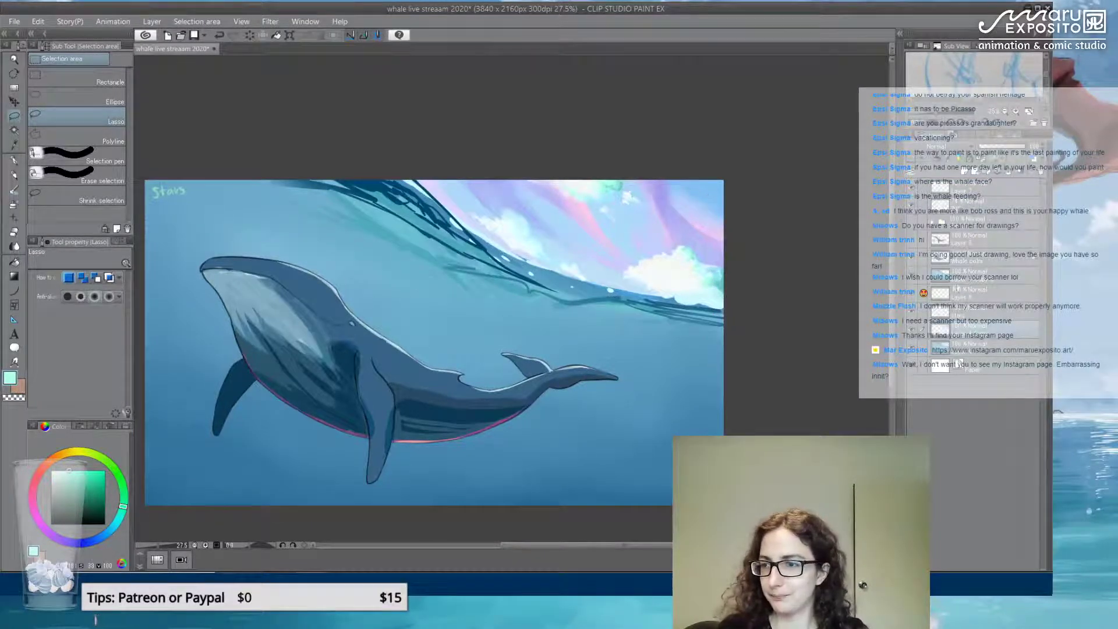
{"action": "left_click", "coordinate": [971, 274]}
{"action": "key", "text": "ctrl+t"}
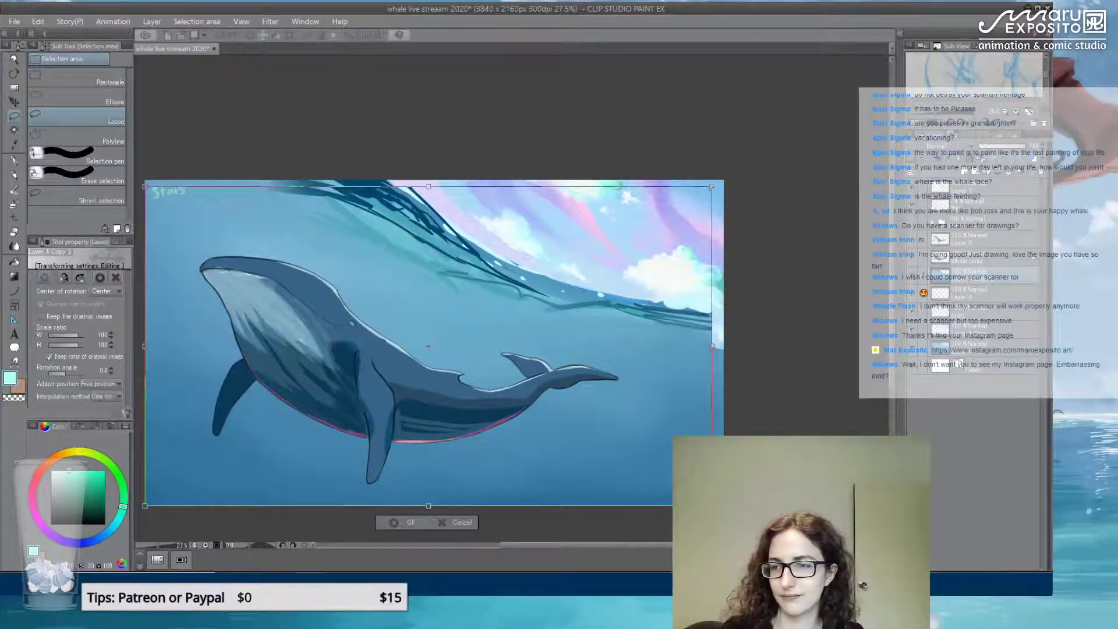
{"action": "left_click_drag", "start_coordinate": [711, 187], "coordinate": [694, 197]}
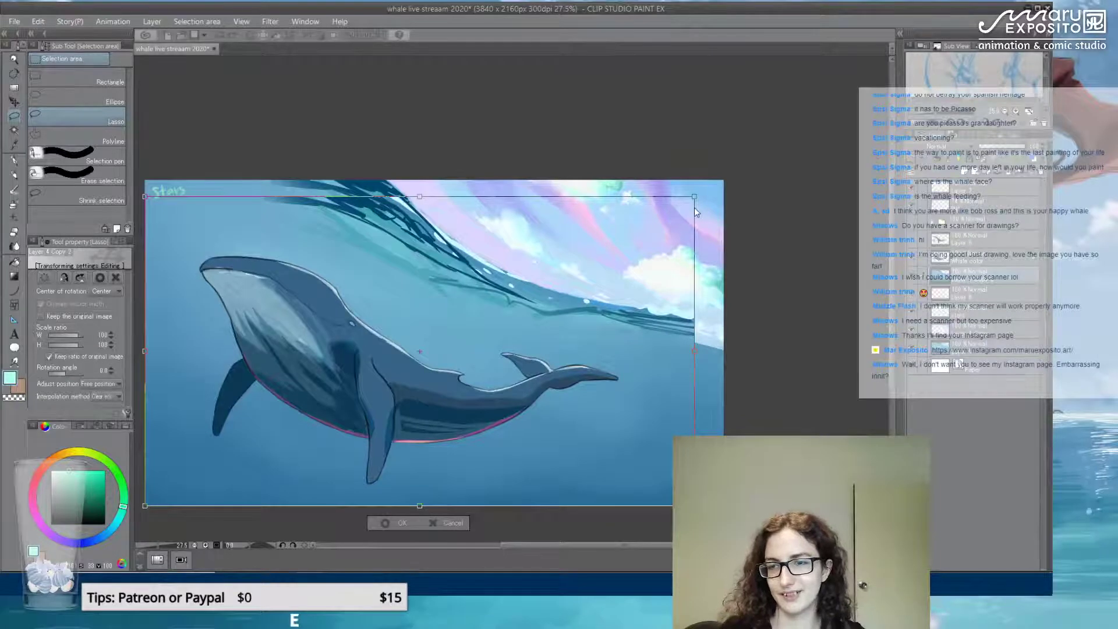
{"action": "key", "text": "Return"}
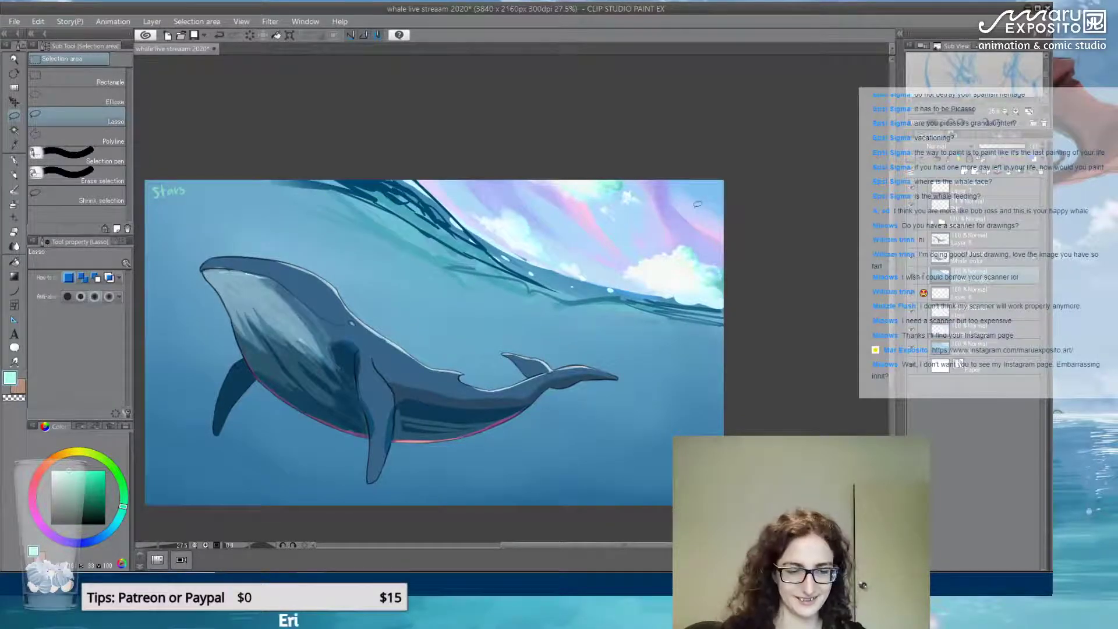
Transform the copied wavy water layer, shifting it slightly down and rotating it about 2.9 degrees clockwise
{"action": "key", "text": "ctrl+t"}
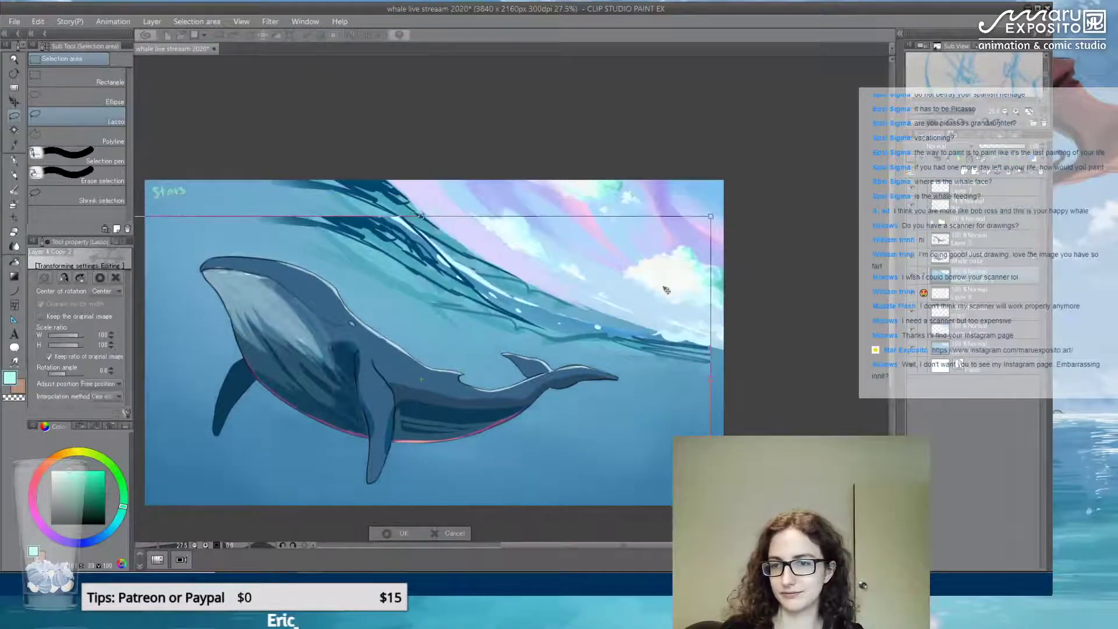
{"action": "scroll", "coordinate": [664, 274], "scroll_direction": "down", "scroll_amount": 1}
{"action": "scroll", "coordinate": [658, 276], "scroll_direction": "down", "scroll_amount": 1}
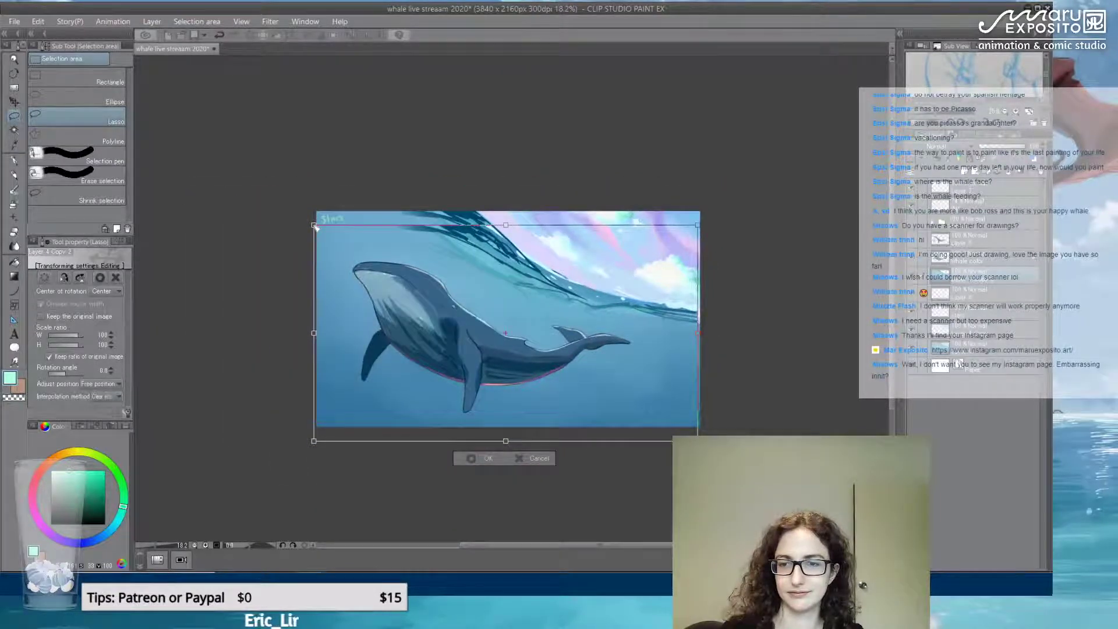
{"action": "mouse_move", "coordinate": [715, 301]}
{"action": "left_mouse_down"}
{"action": "mouse_move", "coordinate": [731, 315]}
{"action": "mouse_move", "coordinate": [733, 303]}
{"action": "left_mouse_up"}
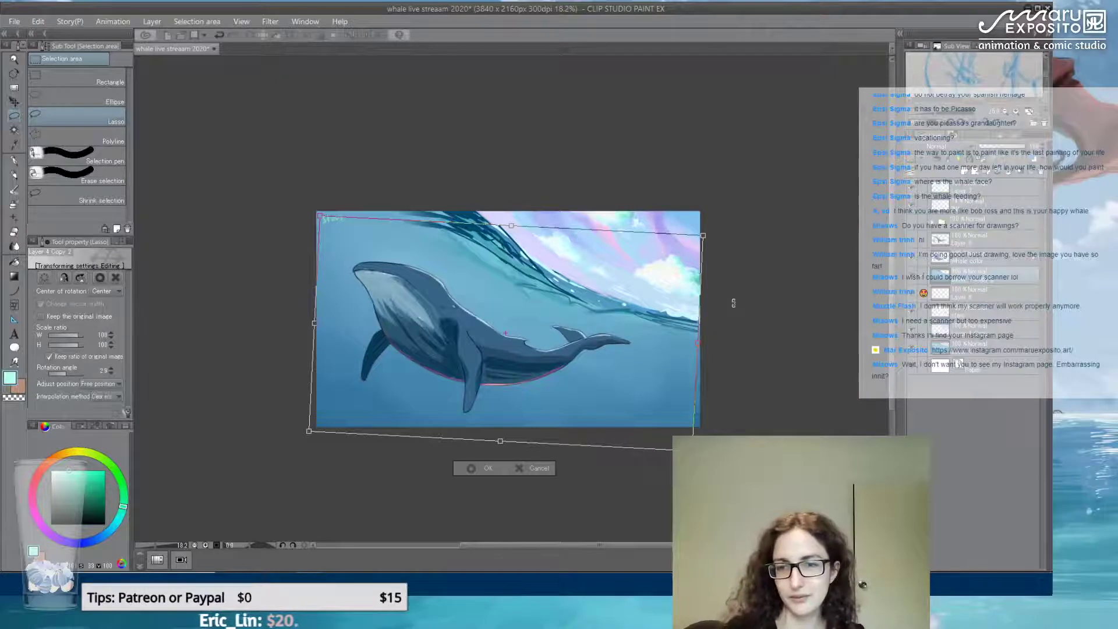
{"action": "key", "text": "Return"}
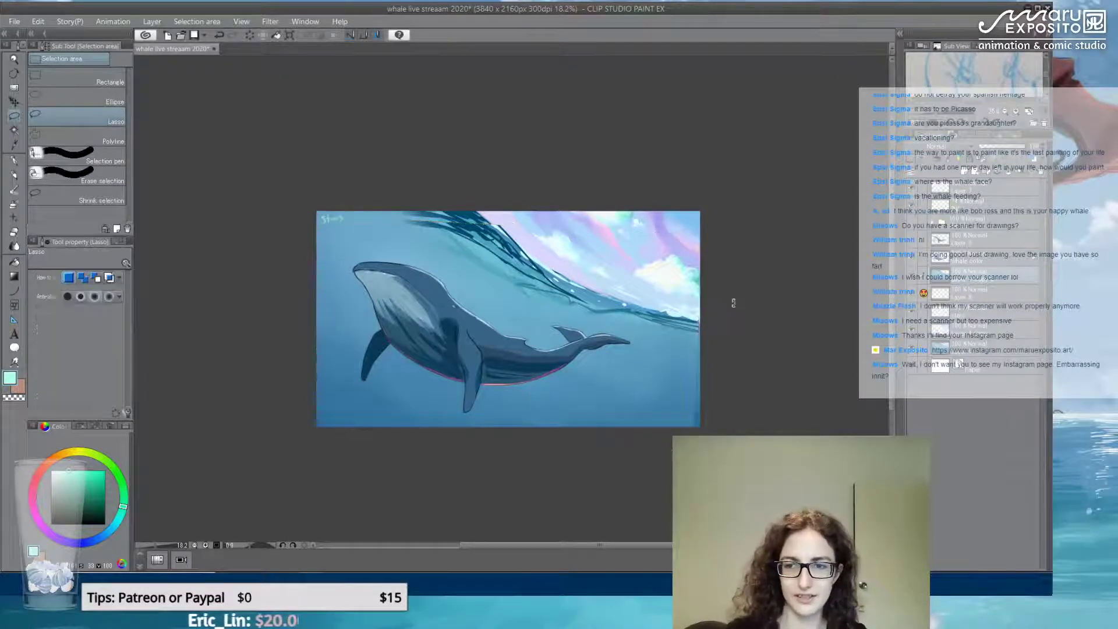
Add a new layer for sketching and set the G-pen colour to light pink
{"action": "scroll", "coordinate": [734, 303], "scroll_direction": "up", "scroll_amount": 2}
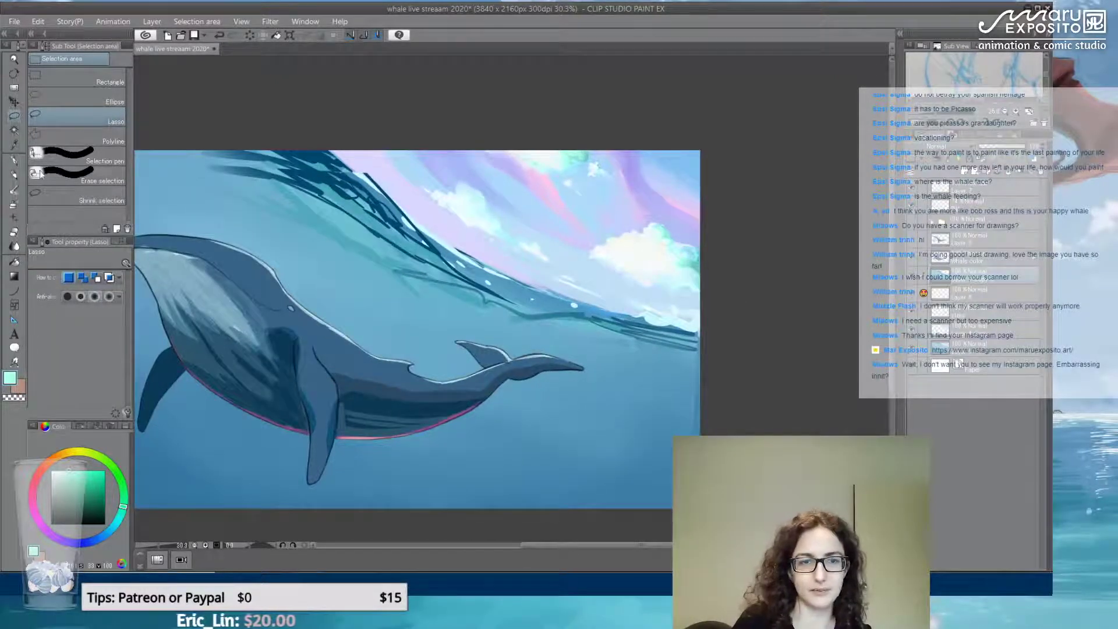
{"action": "key", "text": "p"}
{"action": "left_click_drag", "start_coordinate": [524, 362], "coordinate": [629, 345]}
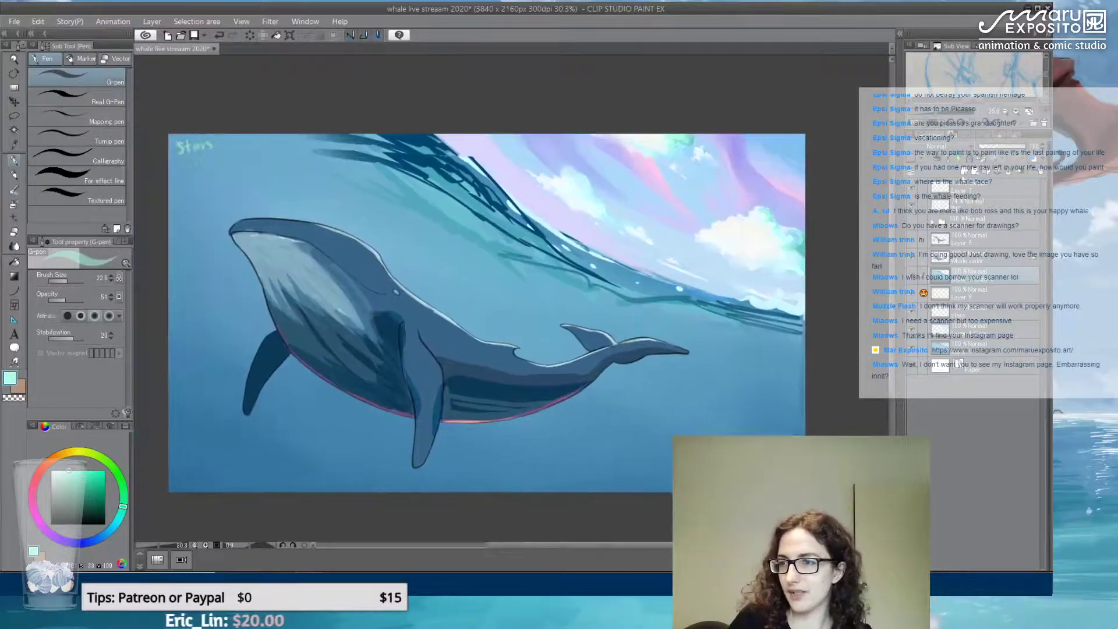
{"action": "key", "text": "ctrl+shift+n"}
{"action": "left_click", "coordinate": [36, 479]}
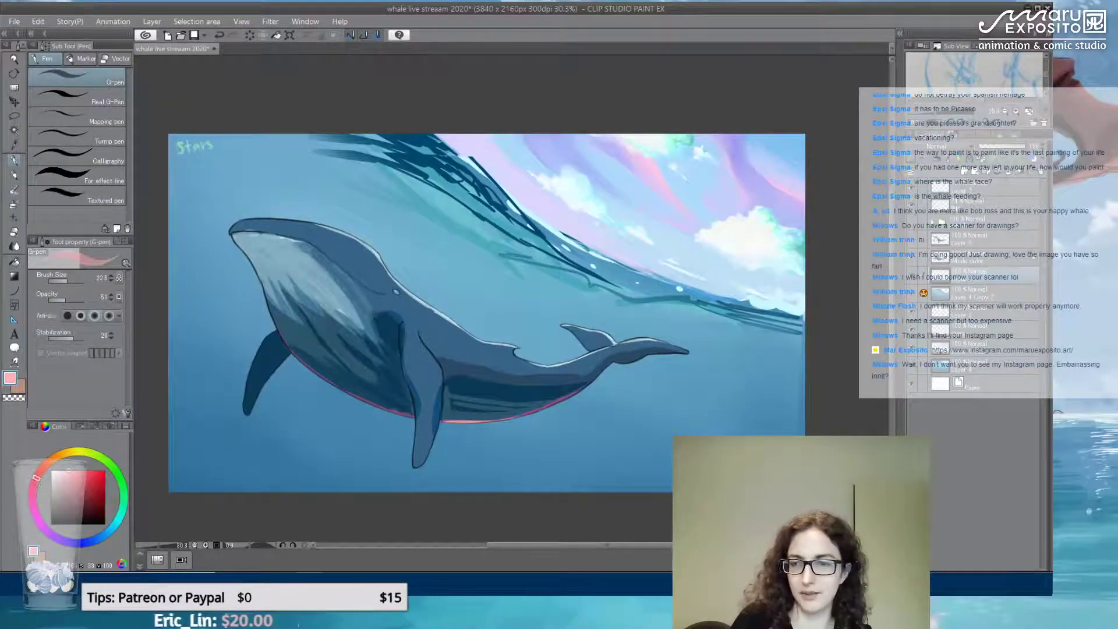
Try sketching pink guide curves along the whale's body and tail and over the clouds, and undo them
{"action": "left_click_drag", "start_coordinate": [767, 318], "coordinate": [659, 343]}
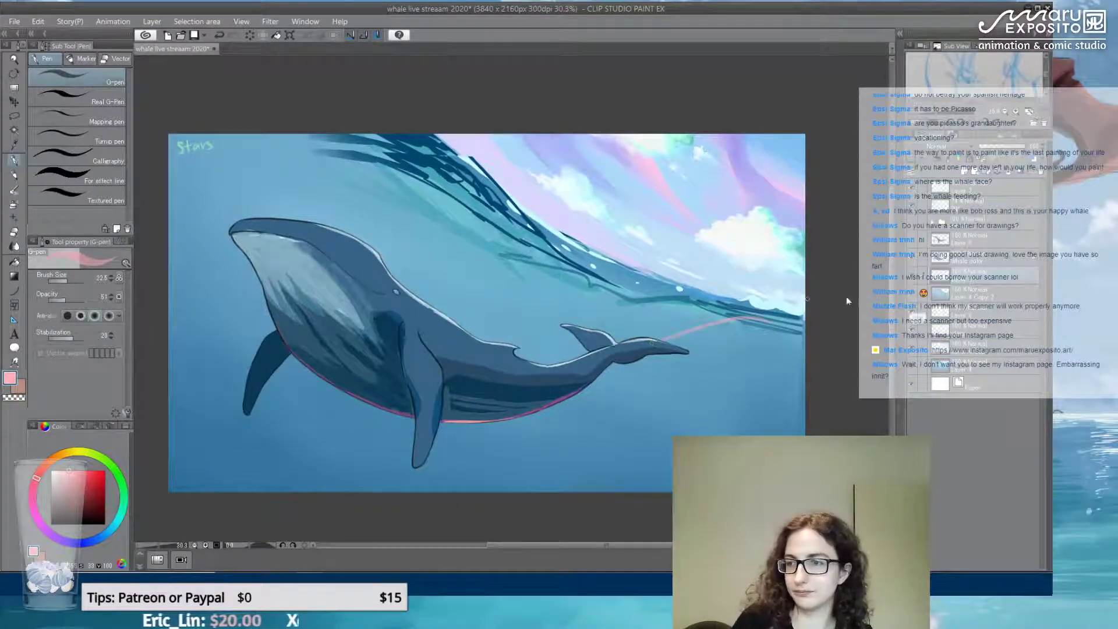
{"action": "key", "text": "ctrl+z"}
{"action": "mouse_move", "coordinate": [325, 294]}
{"action": "left_mouse_down"}
{"action": "mouse_move", "coordinate": [354, 325]}
{"action": "mouse_move", "coordinate": [801, 314]}
{"action": "mouse_move", "coordinate": [645, 330]}
{"action": "mouse_move", "coordinate": [443, 385]}
{"action": "mouse_move", "coordinate": [337, 319]}
{"action": "left_mouse_up"}
{"action": "key", "text": "ctrl+z"}
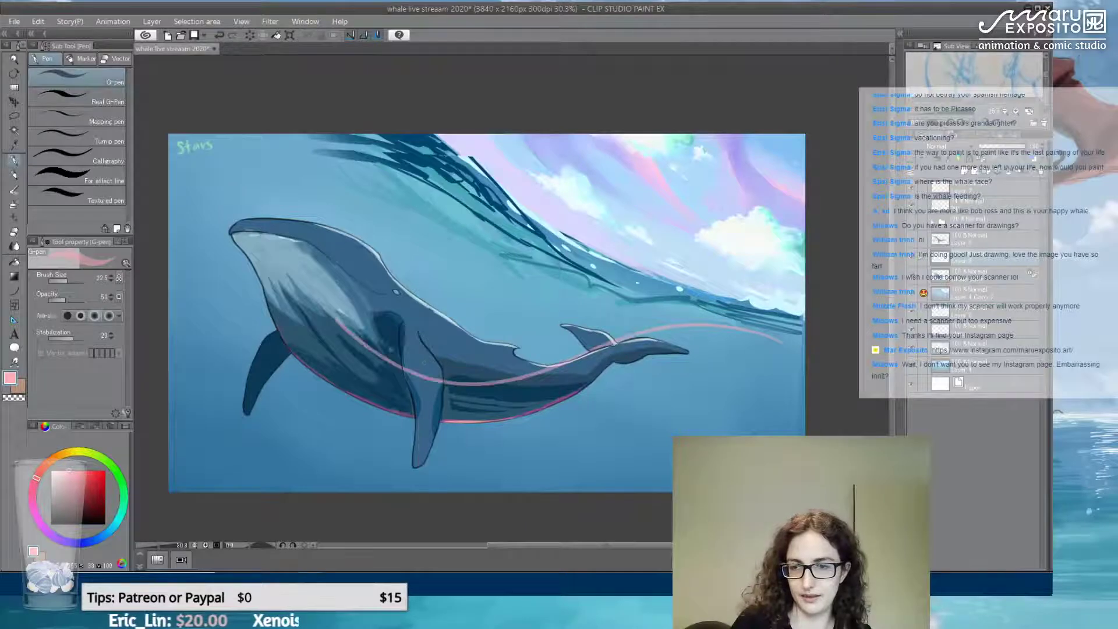
{"action": "key", "text": "ctrl+z"}
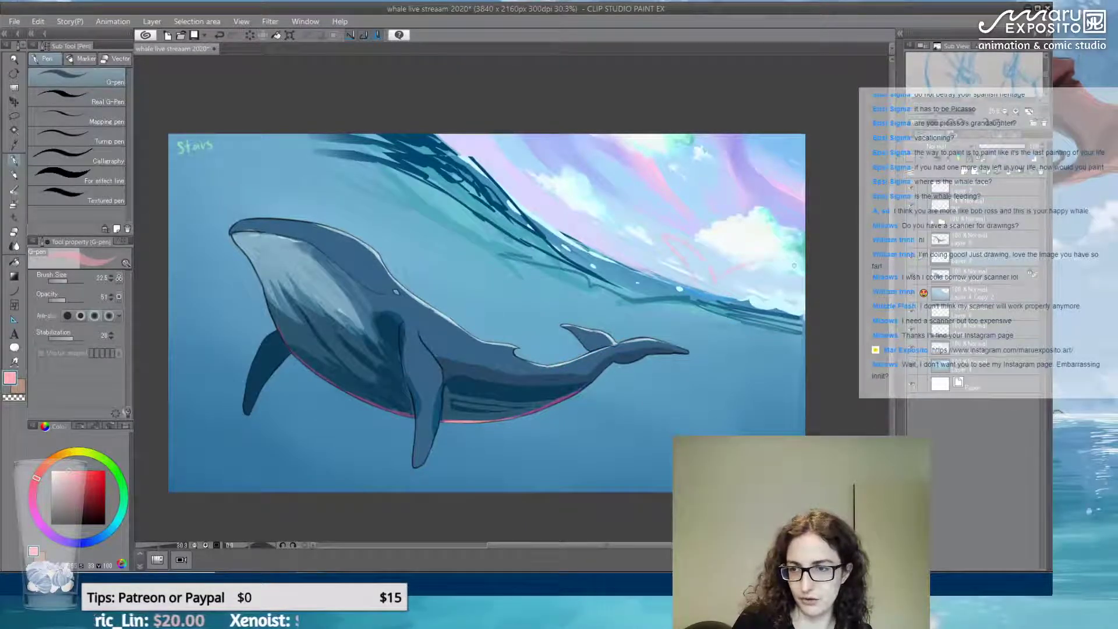
{"action": "left_click_drag", "start_coordinate": [794, 266], "coordinate": [748, 273]}
{"action": "key", "text": "ctrl+z"}
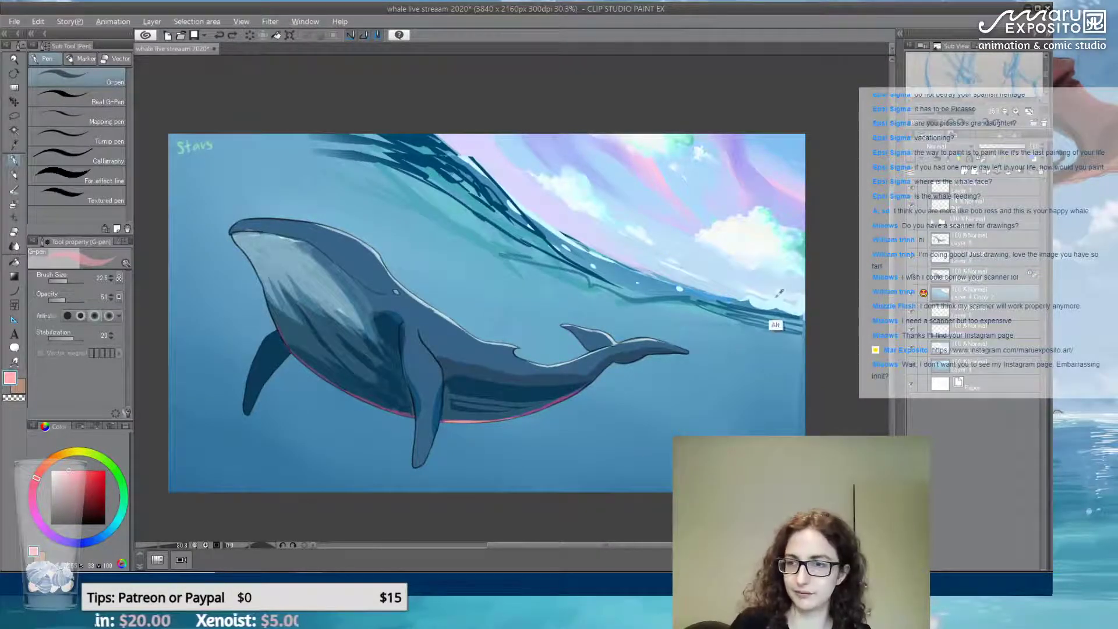
Try sketching streaks around the whale's tail on a new layer in light blue sampled from the water surface, and undo them
{"action": "left_click", "coordinate": [775, 323], "text": "alt"}
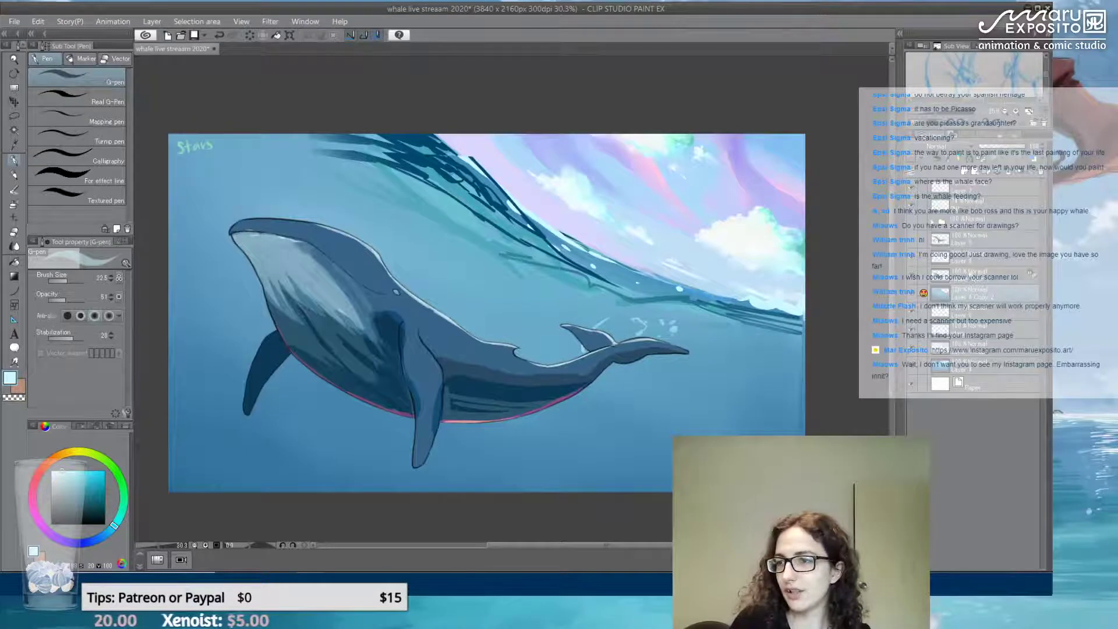
{"action": "key", "text": "ctrl+shift+n"}
{"action": "mouse_move", "coordinate": [605, 325]}
{"action": "left_mouse_down"}
{"action": "mouse_move", "coordinate": [589, 350]}
{"action": "mouse_move", "coordinate": [583, 338]}
{"action": "left_mouse_up"}
{"action": "left_click_drag", "start_coordinate": [603, 318], "coordinate": [596, 324]}
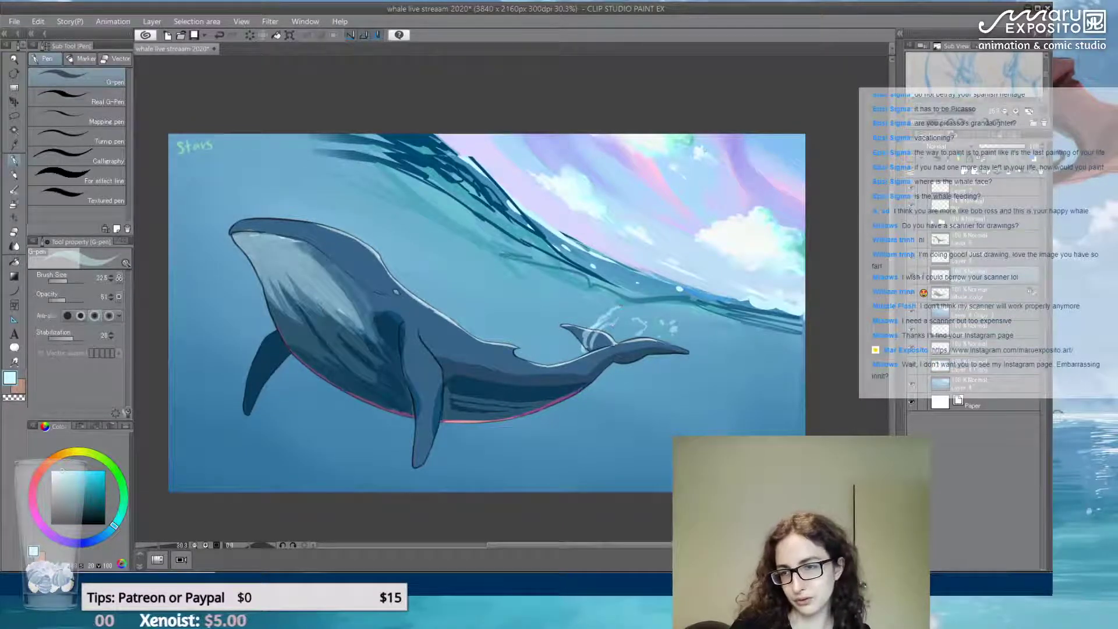
{"action": "left_click_drag", "start_coordinate": [618, 358], "coordinate": [667, 331]}
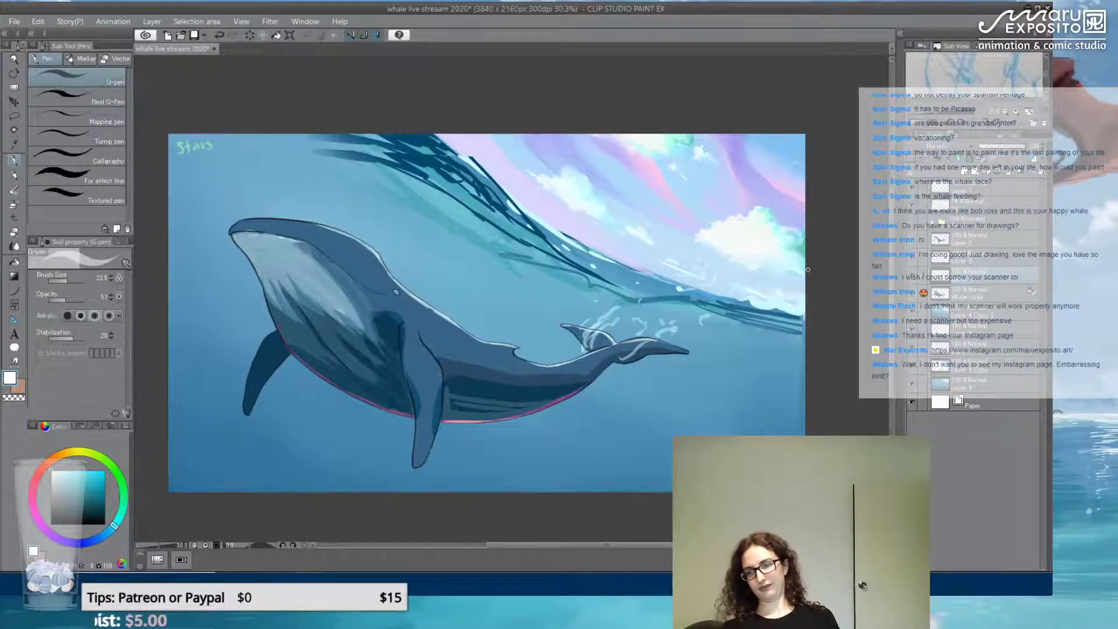
{"action": "key", "text": "ctrl+z"}
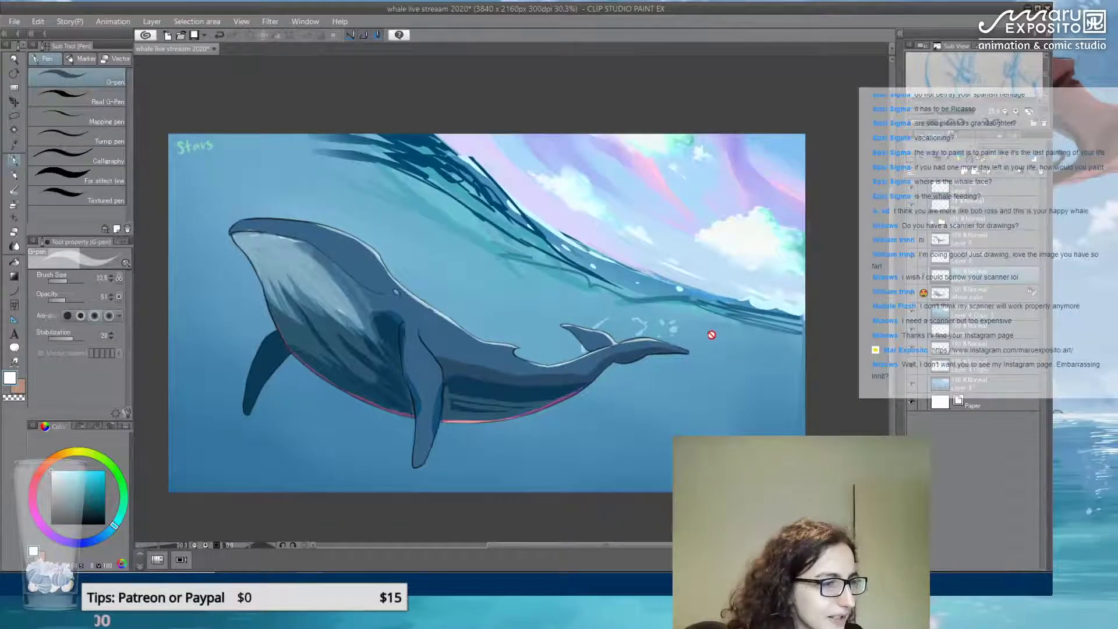
{"action": "key", "text": "ctrl+z"}
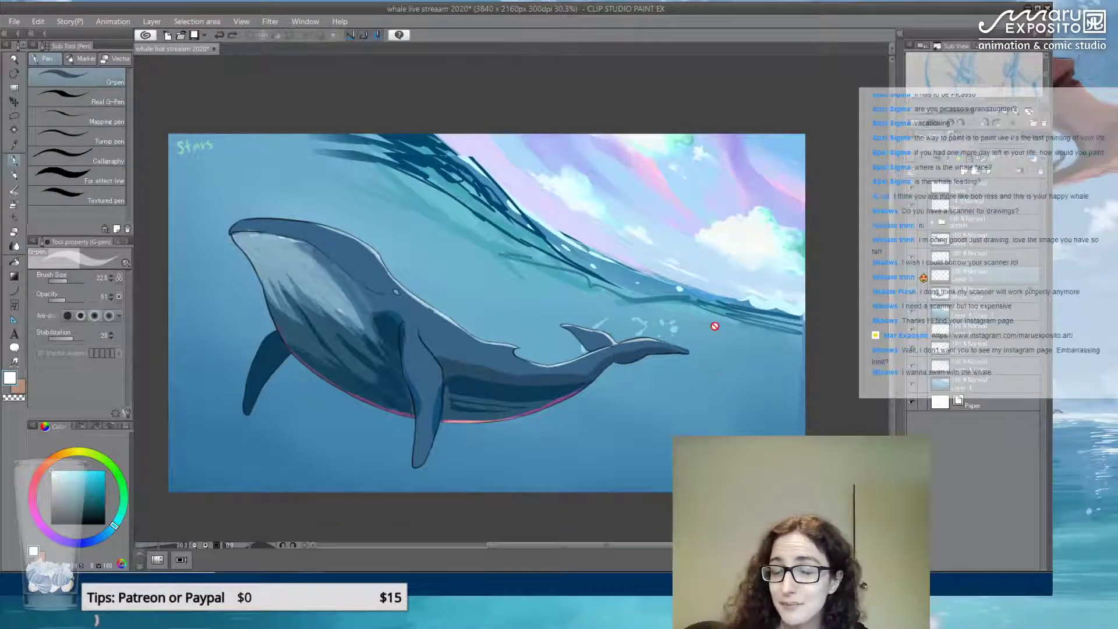
Toggle the wavy water layer off to compare it with the smooth waterline beneath
{"action": "left_click", "coordinate": [912, 296]}
{"action": "left_click", "coordinate": [912, 296]}
{"action": "left_click", "coordinate": [912, 313]}
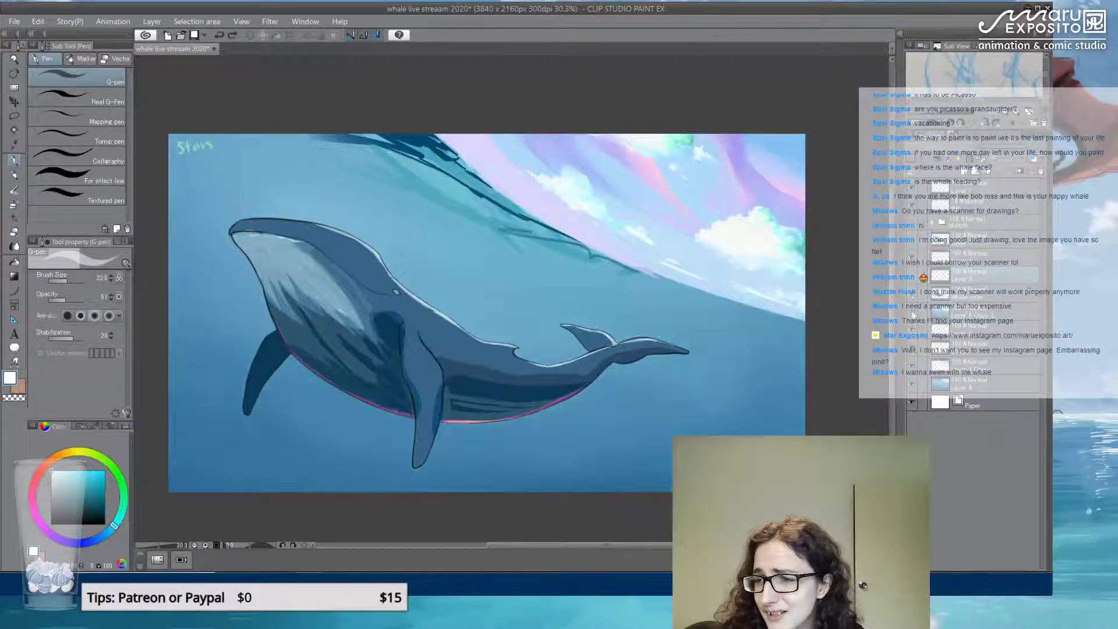
Show the wavy water layer again and toggle it and its neighbouring layer to compare the versions of the water surface
{"action": "left_click", "coordinate": [912, 314]}
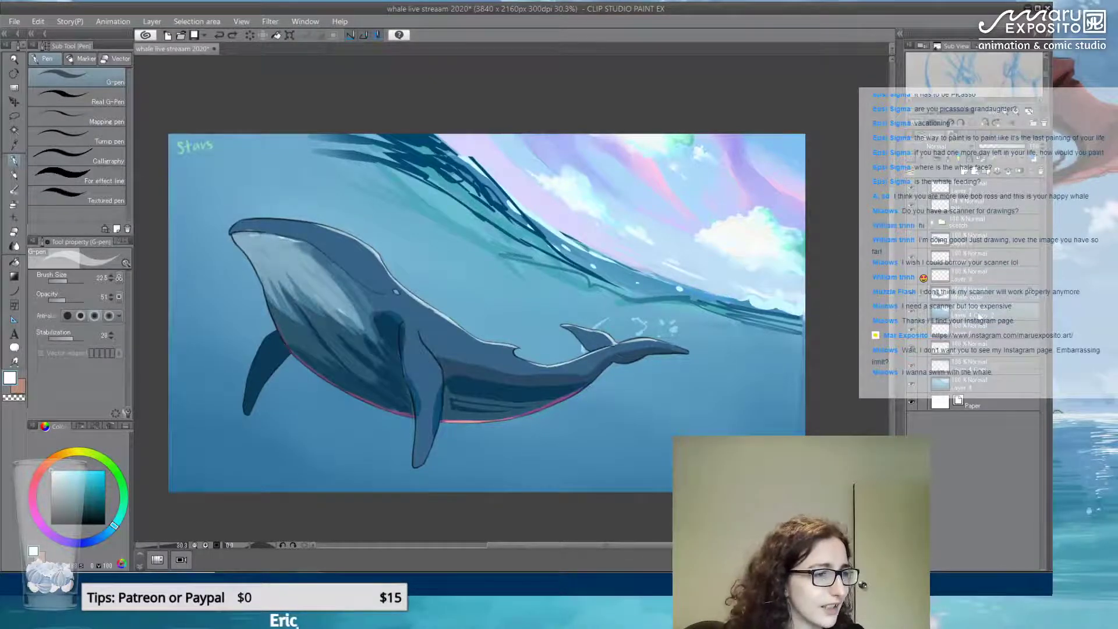
{"action": "left_click", "coordinate": [913, 297]}
{"action": "left_click", "coordinate": [912, 298]}
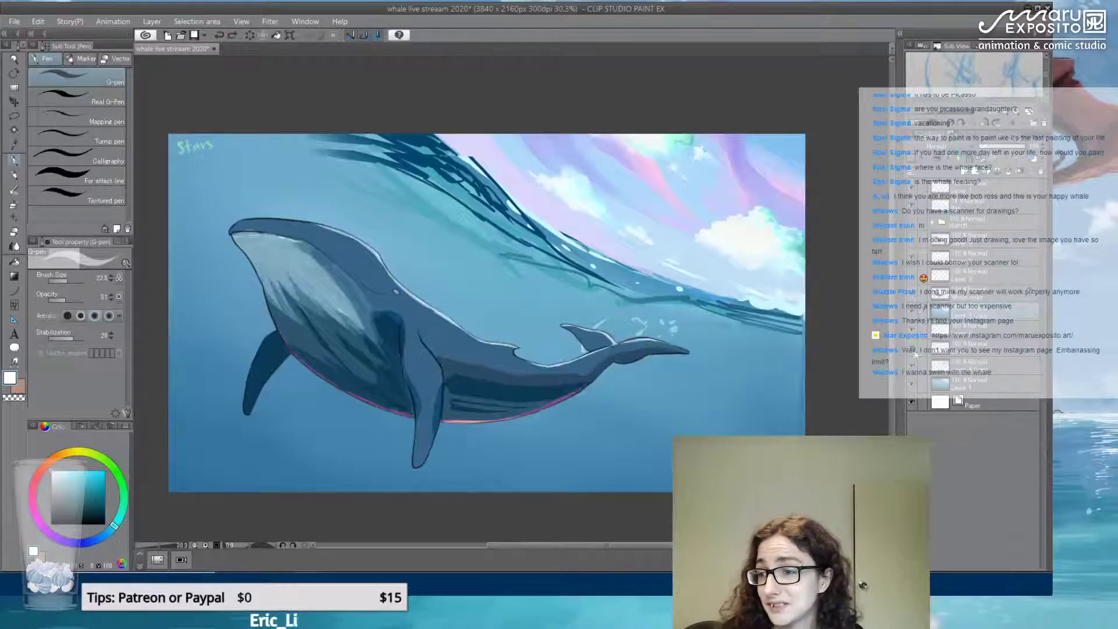
{"action": "left_click", "coordinate": [911, 314]}
{"action": "left_click", "coordinate": [911, 314]}
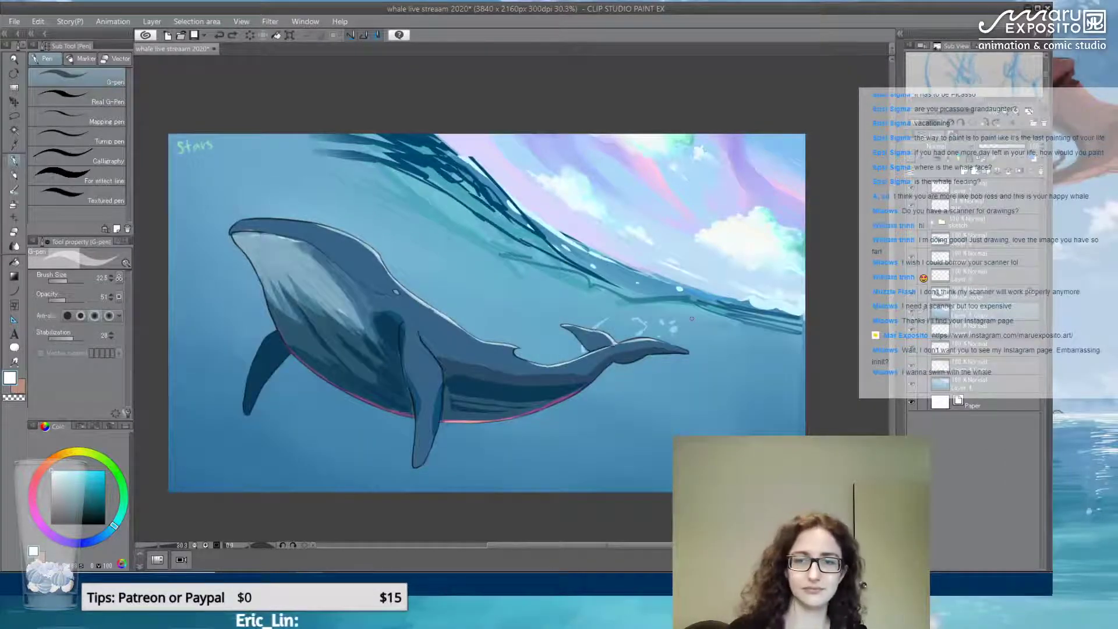
Enlarge the G-pen to about 329, sample blue from the water, and try broad strokes around the tail, undoing the last one
{"action": "left_click", "coordinate": [14, 178]}
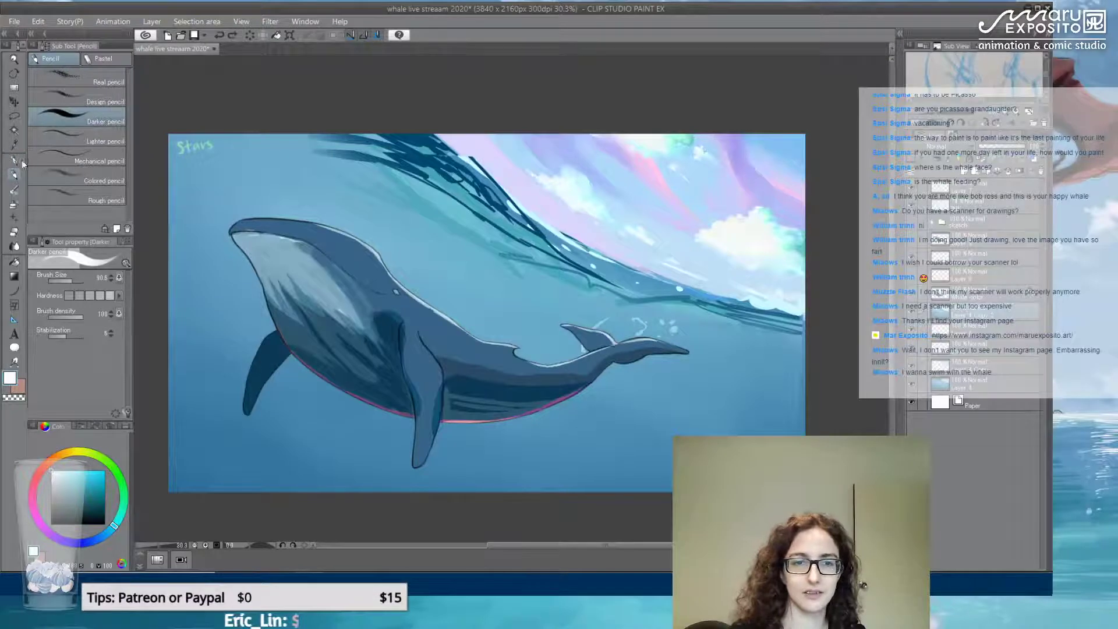
{"action": "left_click", "coordinate": [14, 160]}
{"action": "left_click", "coordinate": [536, 352], "text": "alt"}
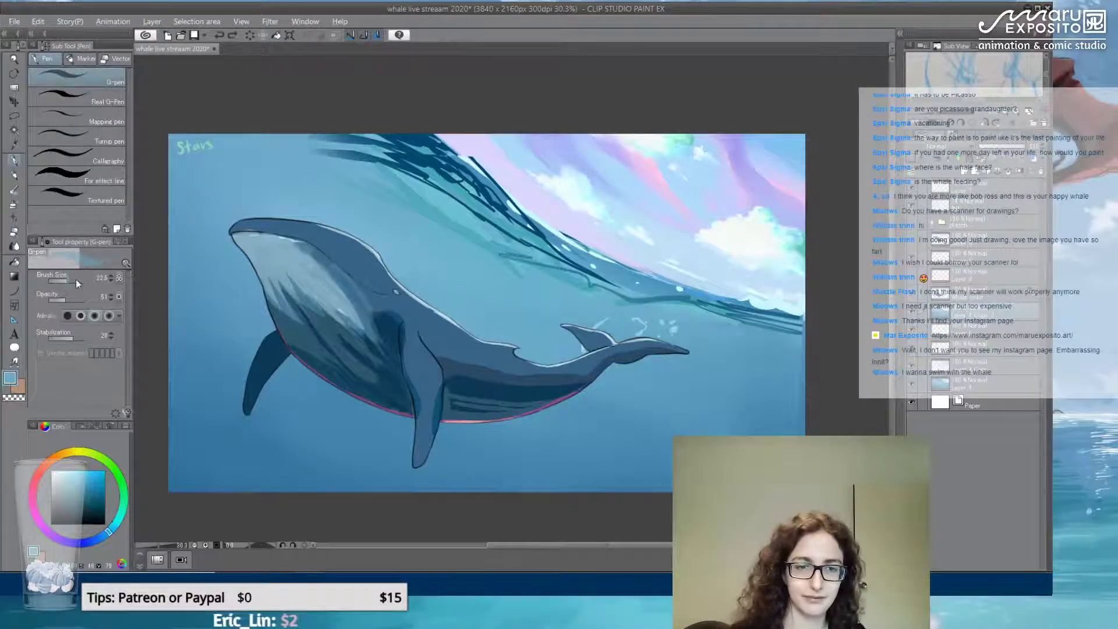
{"action": "left_click", "coordinate": [75, 280]}
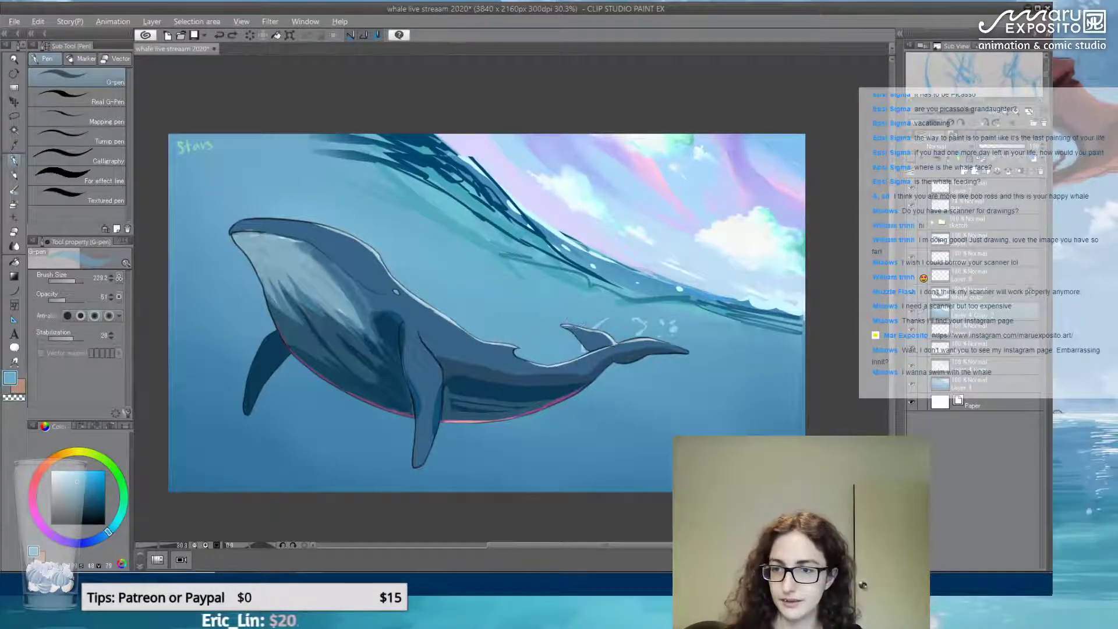
{"action": "left_click_drag", "start_coordinate": [583, 346], "coordinate": [600, 341]}
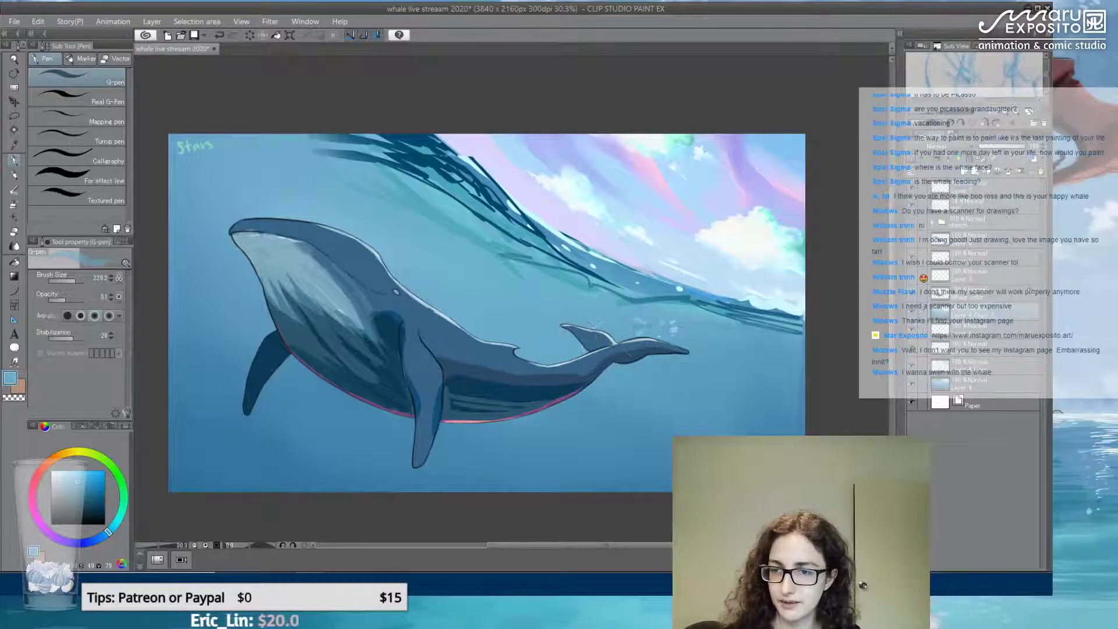
{"action": "left_click_drag", "start_coordinate": [728, 400], "coordinate": [758, 402]}
{"action": "key", "text": "ctrl+z"}
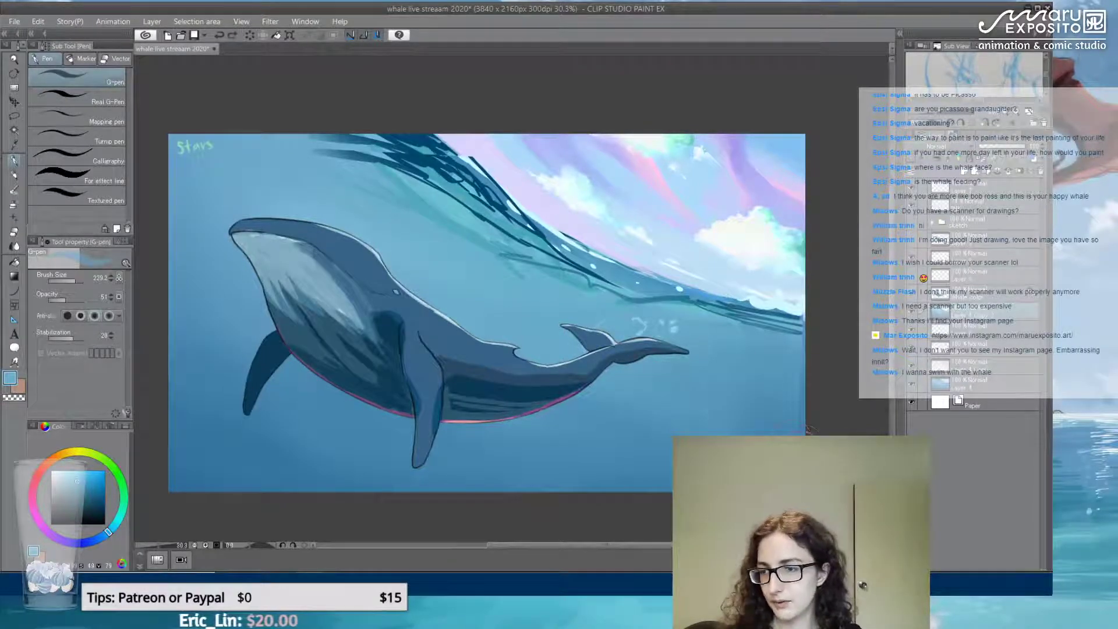
Darken the water along the lower edge and corners of the canvas with broad strokes of sampled and deepened blue
{"action": "left_click", "coordinate": [783, 414], "text": "alt"}
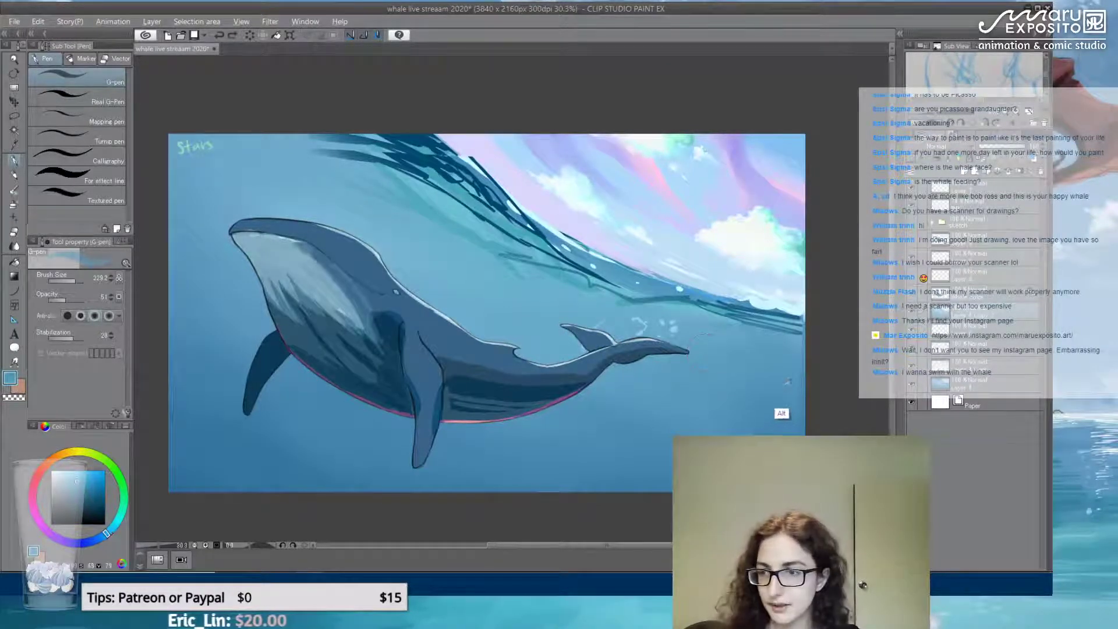
{"action": "key", "text": "super"}
{"action": "key", "text": "super"}
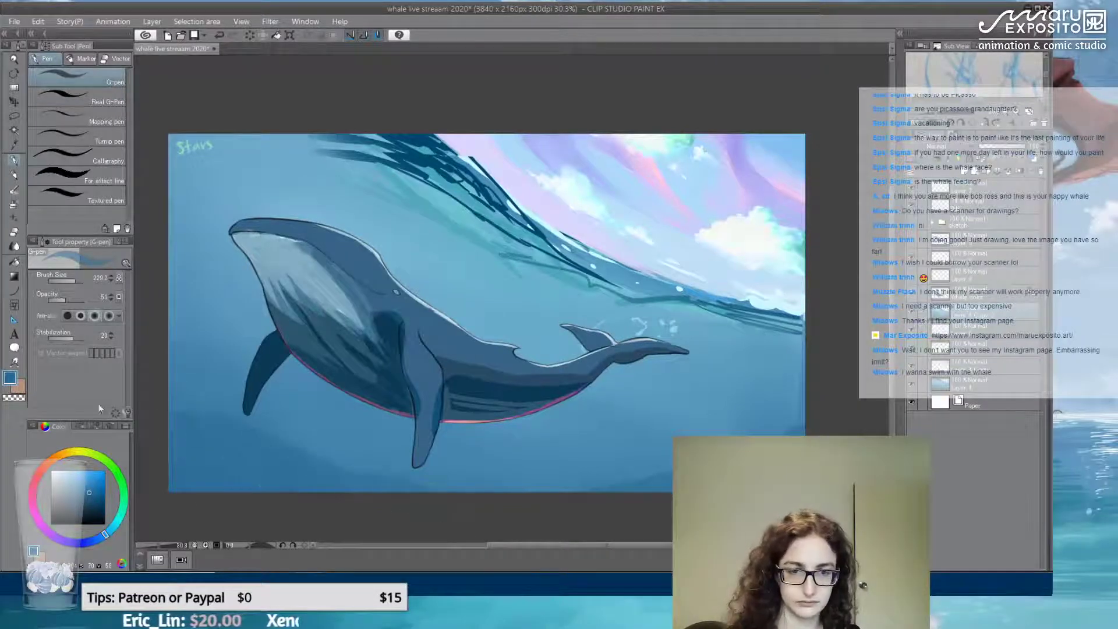
{"action": "left_click", "coordinate": [92, 501]}
{"action": "mouse_move", "coordinate": [150, 475]}
{"action": "left_mouse_down"}
{"action": "mouse_move", "coordinate": [174, 471]}
{"action": "mouse_move", "coordinate": [216, 503]}
{"action": "mouse_move", "coordinate": [163, 454]}
{"action": "mouse_move", "coordinate": [243, 500]}
{"action": "mouse_move", "coordinate": [173, 474]}
{"action": "mouse_move", "coordinate": [157, 490]}
{"action": "left_mouse_up"}
{"action": "left_click", "coordinate": [179, 487], "text": "alt"}
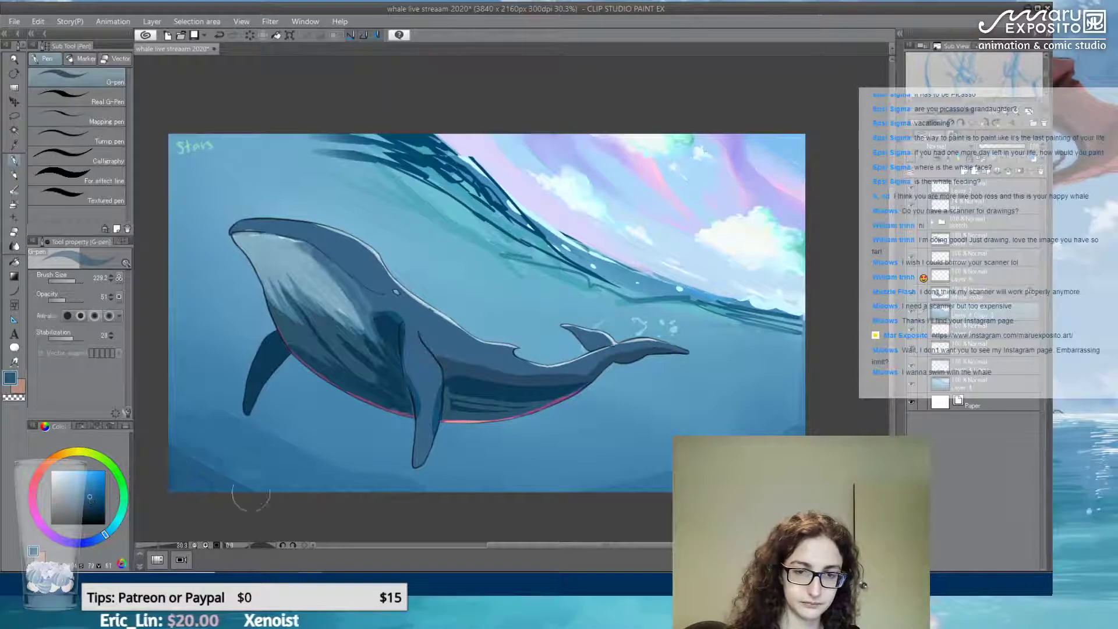
{"action": "mouse_move", "coordinate": [293, 500]}
{"action": "left_mouse_down"}
{"action": "mouse_move", "coordinate": [169, 387]}
{"action": "mouse_move", "coordinate": [356, 460]}
{"action": "mouse_move", "coordinate": [466, 483]}
{"action": "left_mouse_up"}
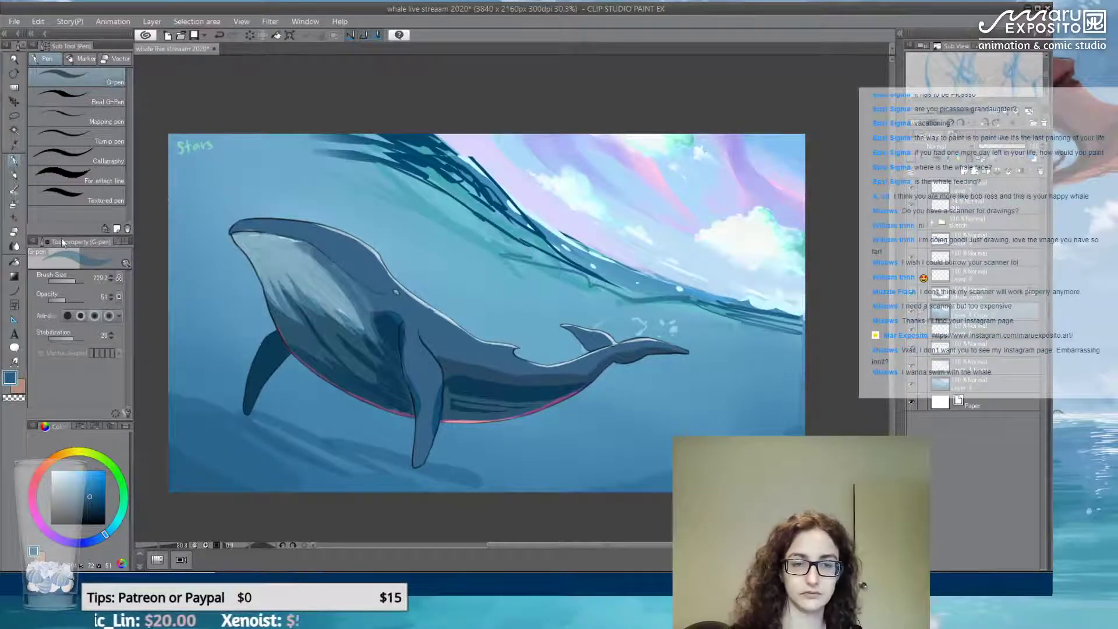
Blend the dark strokes beneath the whale smoothly into the surrounding water with the Blend tool
{"action": "left_click", "coordinate": [14, 245]}
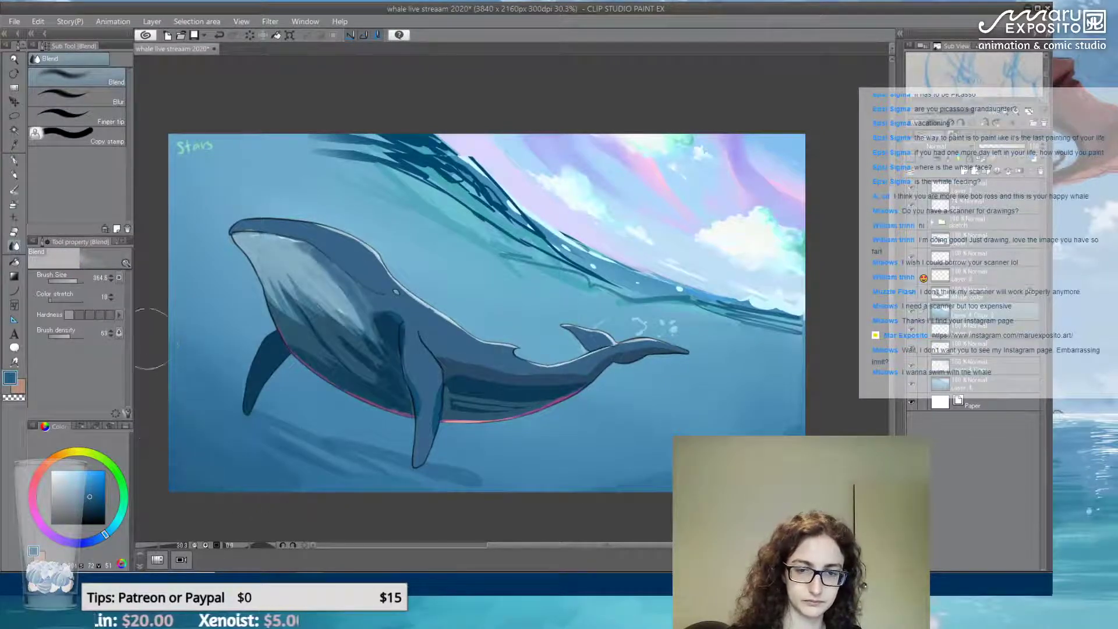
{"action": "left_click_drag", "start_coordinate": [449, 474], "coordinate": [359, 460]}
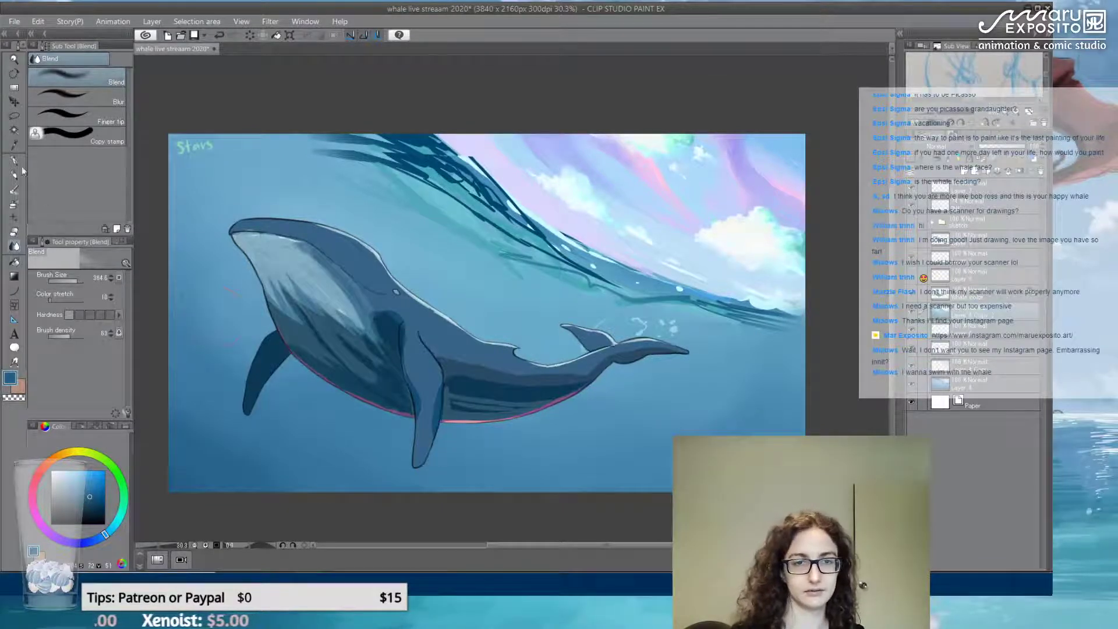
{"action": "key", "text": "p"}
{"action": "left_click", "coordinate": [739, 417], "text": "alt"}
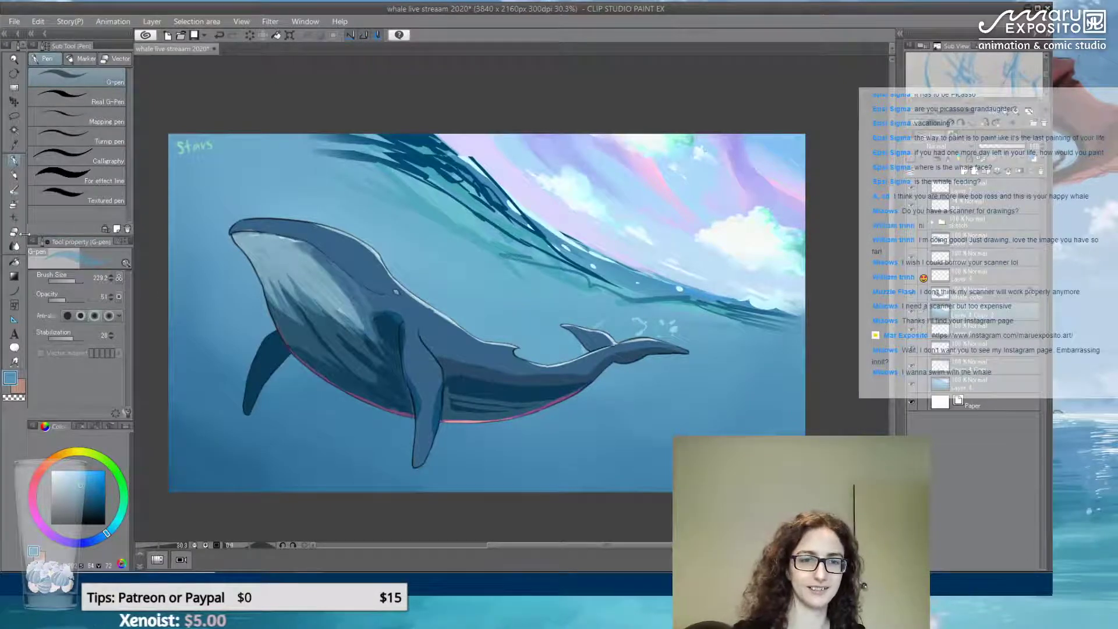
{"action": "key", "text": "e"}
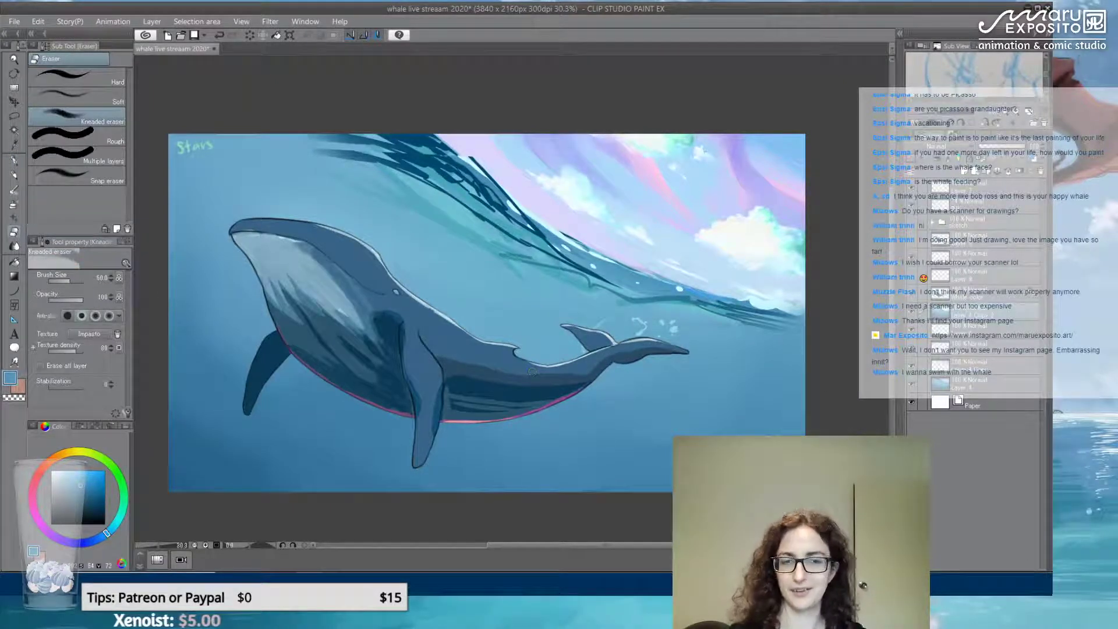
{"action": "left_click", "coordinate": [15, 246]}
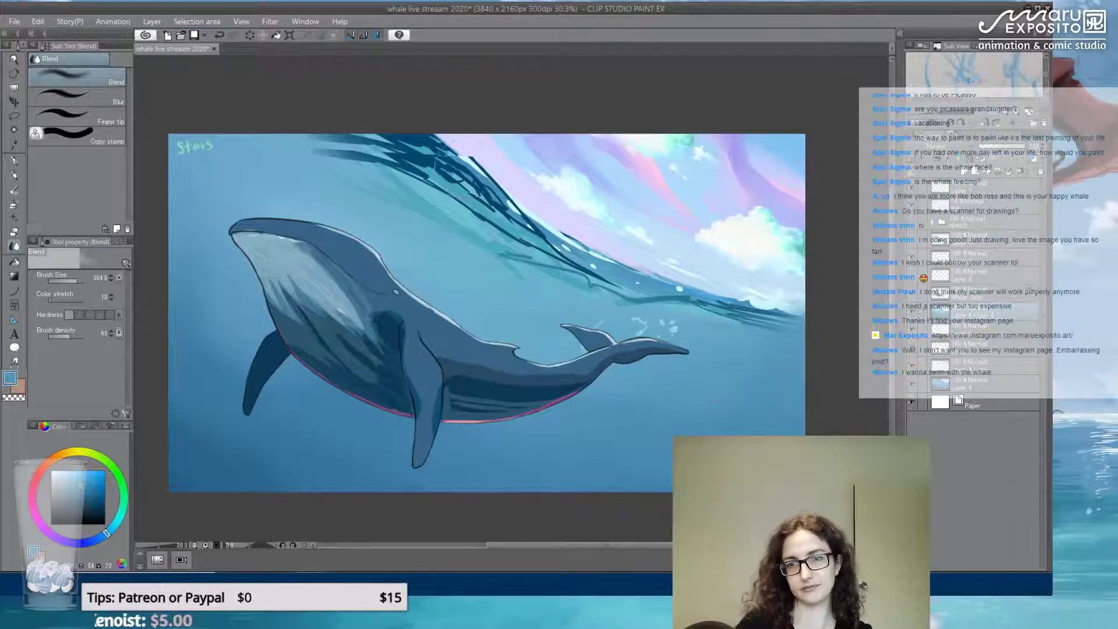
Reduce the G-pen size, sample the wave's dark blue, and paint accents on the wave crest at the canvas's upper edge
{"action": "left_click", "coordinate": [15, 162]}
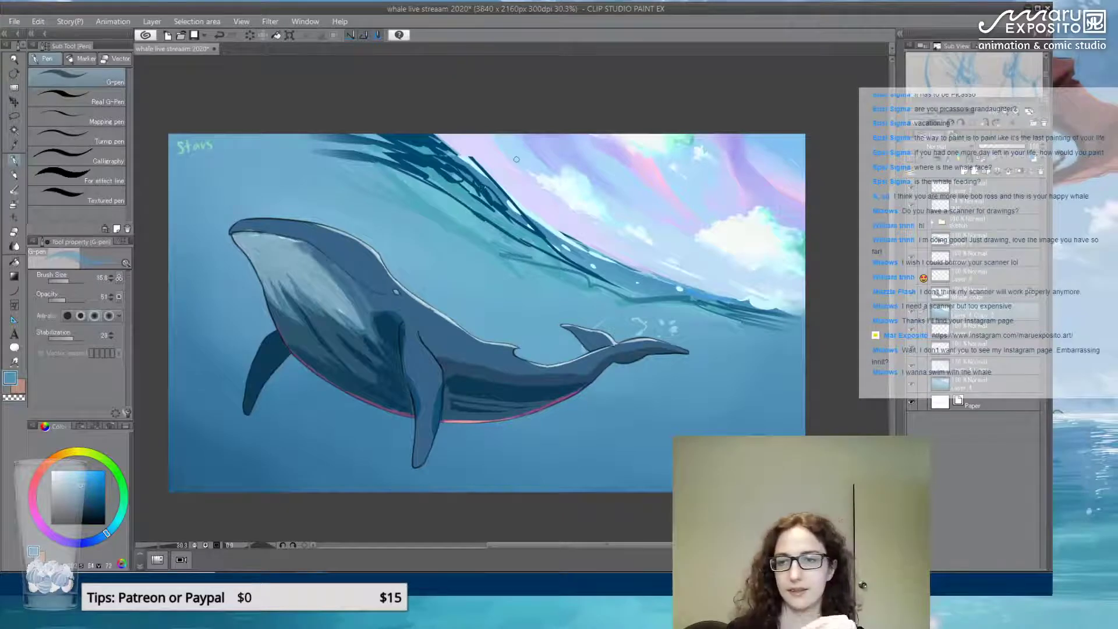
{"action": "scroll", "coordinate": [516, 159], "scroll_direction": "up", "scroll_amount": 1}
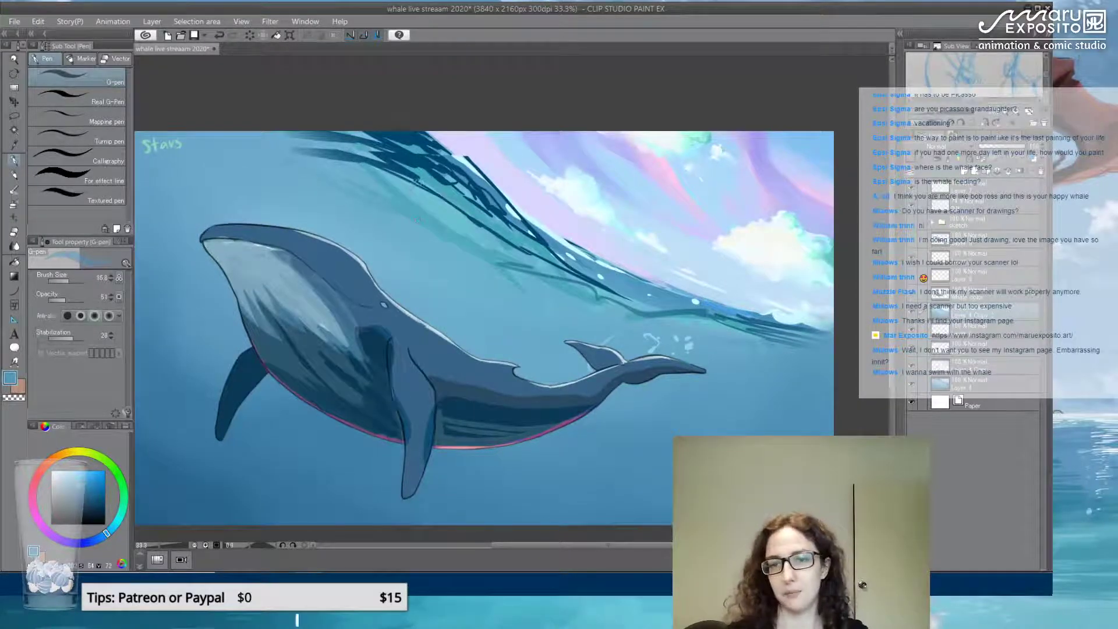
{"action": "left_click", "coordinate": [426, 192], "text": "alt"}
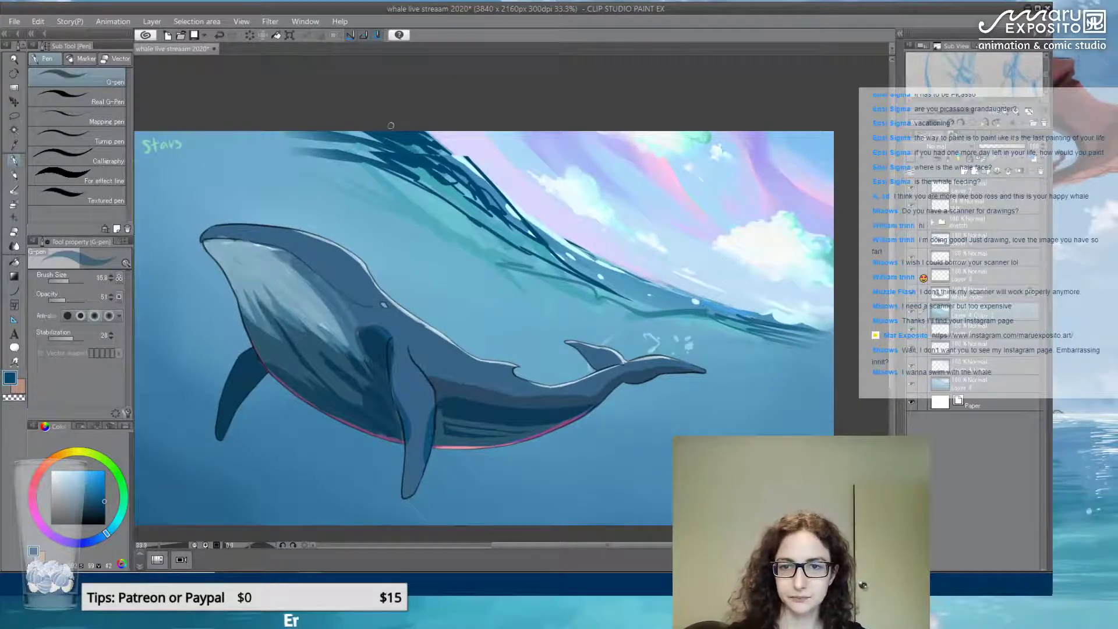
{"action": "left_click_drag", "start_coordinate": [410, 144], "coordinate": [428, 160]}
{"action": "left_click_drag", "start_coordinate": [483, 326], "coordinate": [502, 308]}
Toggle the bottom background layer and leave it hidden to expose the uncovered edges of the water layer
{"action": "left_click", "coordinate": [913, 386]}
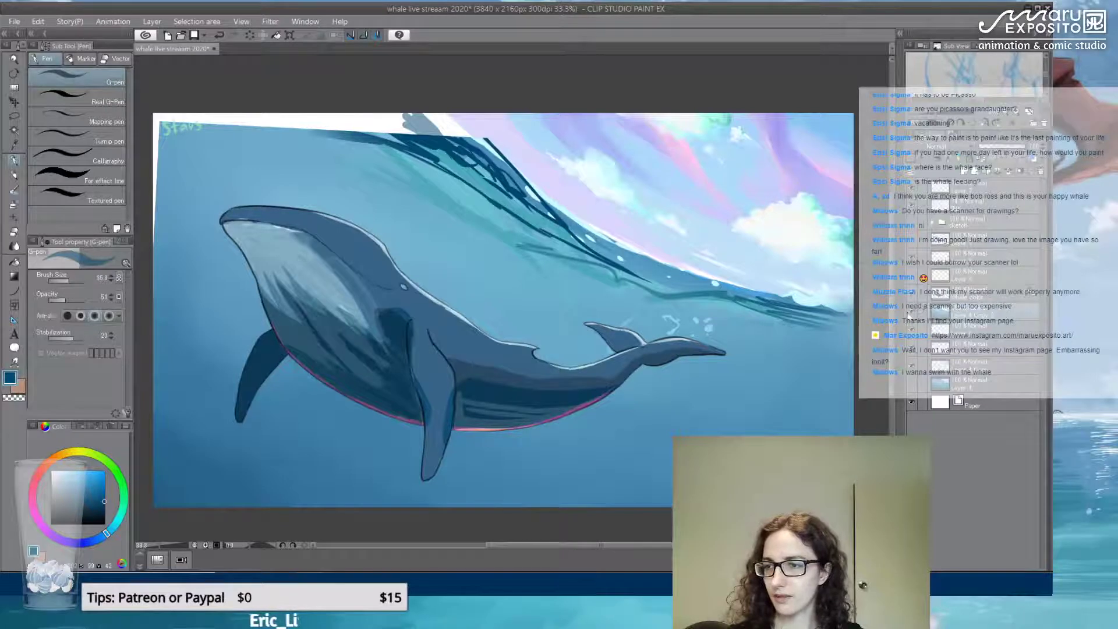
{"action": "left_click", "coordinate": [913, 386]}
{"action": "left_click", "coordinate": [913, 385]}
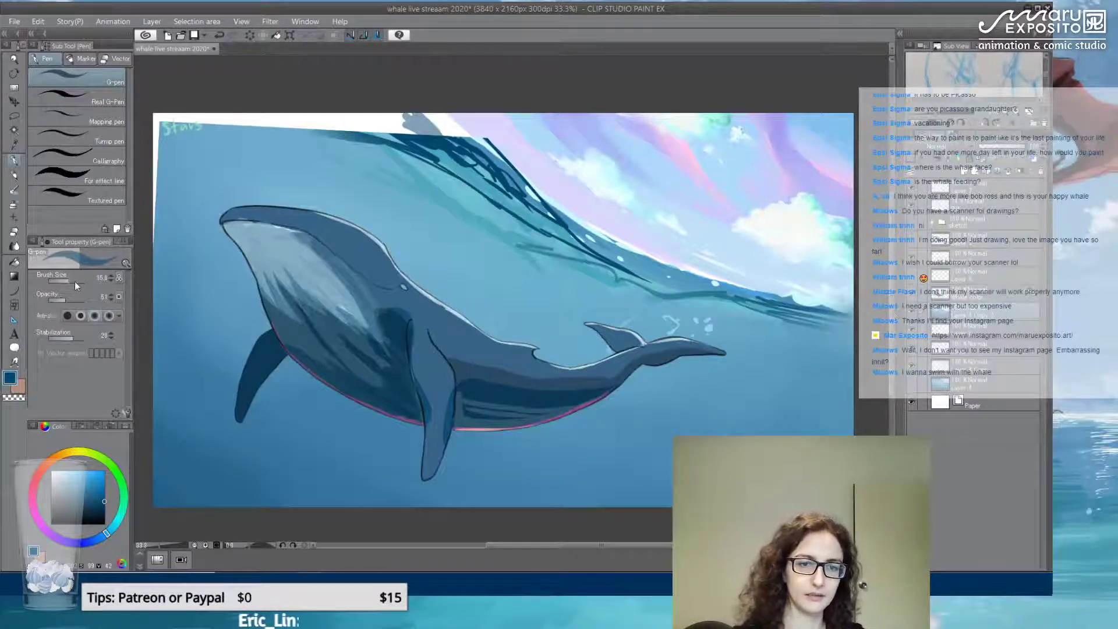
Set the G-pen to opacity 100 and size about 77, and paint sampled blues over the white gap along the upper edge
{"action": "left_click_drag", "start_coordinate": [67, 298], "coordinate": [84, 299]}
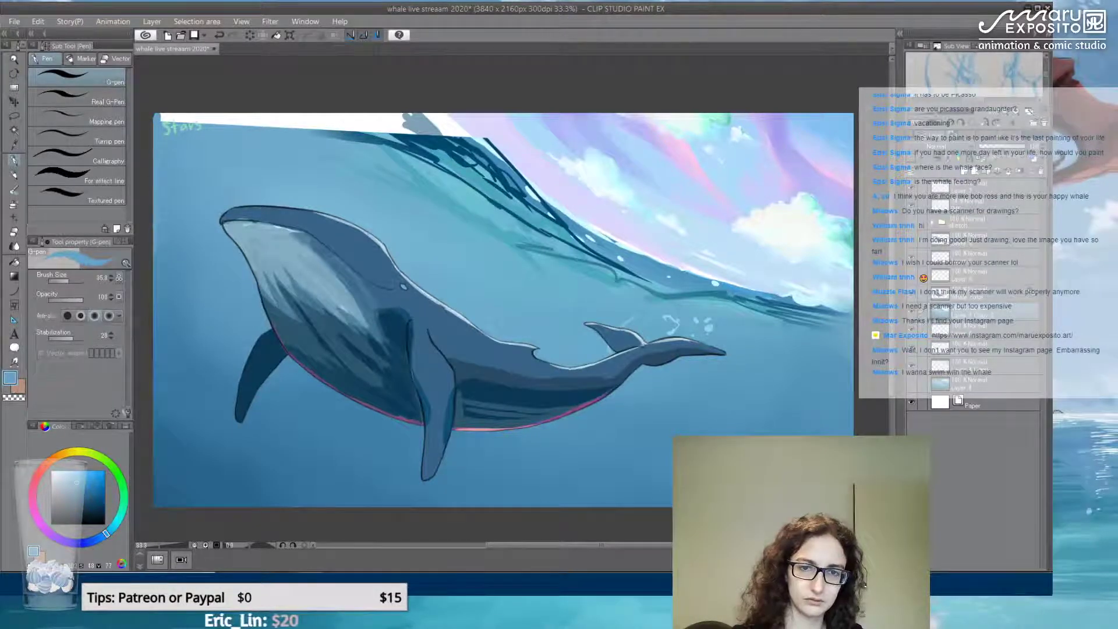
{"action": "left_click", "coordinate": [73, 281]}
{"action": "mouse_move", "coordinate": [185, 117]}
{"action": "left_mouse_down"}
{"action": "mouse_move", "coordinate": [349, 117]}
{"action": "mouse_move", "coordinate": [349, 134]}
{"action": "mouse_move", "coordinate": [373, 139]}
{"action": "left_mouse_up"}
{"action": "key", "text": "ctrl+z"}
{"action": "key", "text": "alt"}
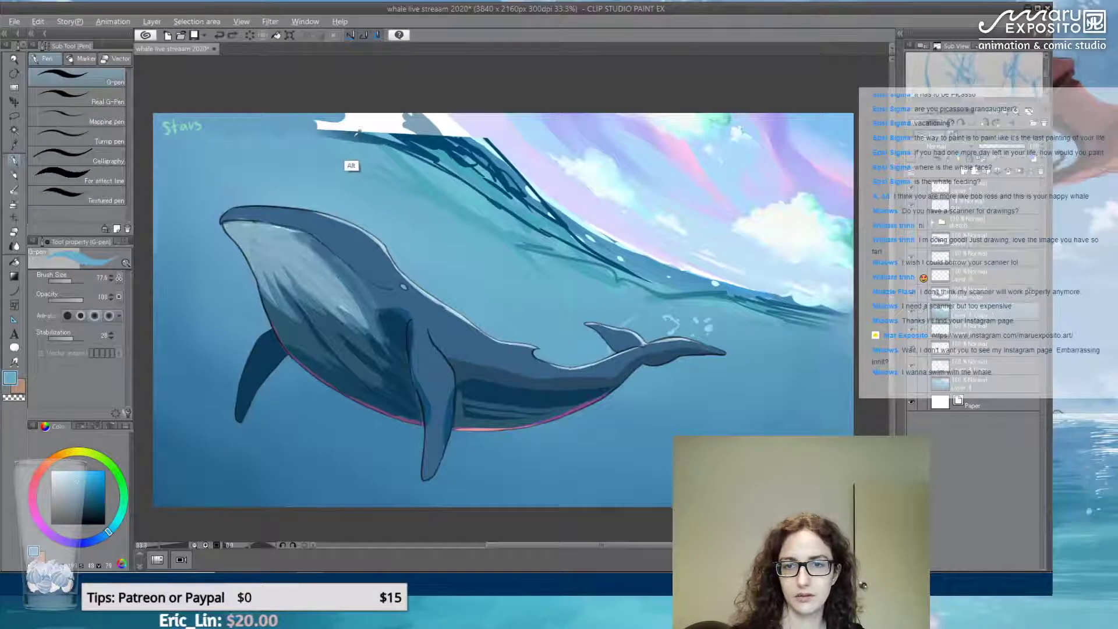
{"action": "left_click", "coordinate": [358, 133], "text": "alt"}
{"action": "mouse_move", "coordinate": [286, 119]}
{"action": "left_mouse_down"}
{"action": "mouse_move", "coordinate": [396, 134]}
{"action": "mouse_move", "coordinate": [422, 118]}
{"action": "mouse_move", "coordinate": [392, 105]}
{"action": "mouse_move", "coordinate": [440, 125]}
{"action": "mouse_move", "coordinate": [403, 97]}
{"action": "left_mouse_up"}
Reshape the wave crest's edge against the sky with strokes in colours sampled from the wave and its highlights
{"action": "left_click", "coordinate": [428, 166], "text": "alt"}
{"action": "left_click", "coordinate": [471, 168], "text": "alt"}
{"action": "left_click", "coordinate": [479, 170], "text": "alt"}
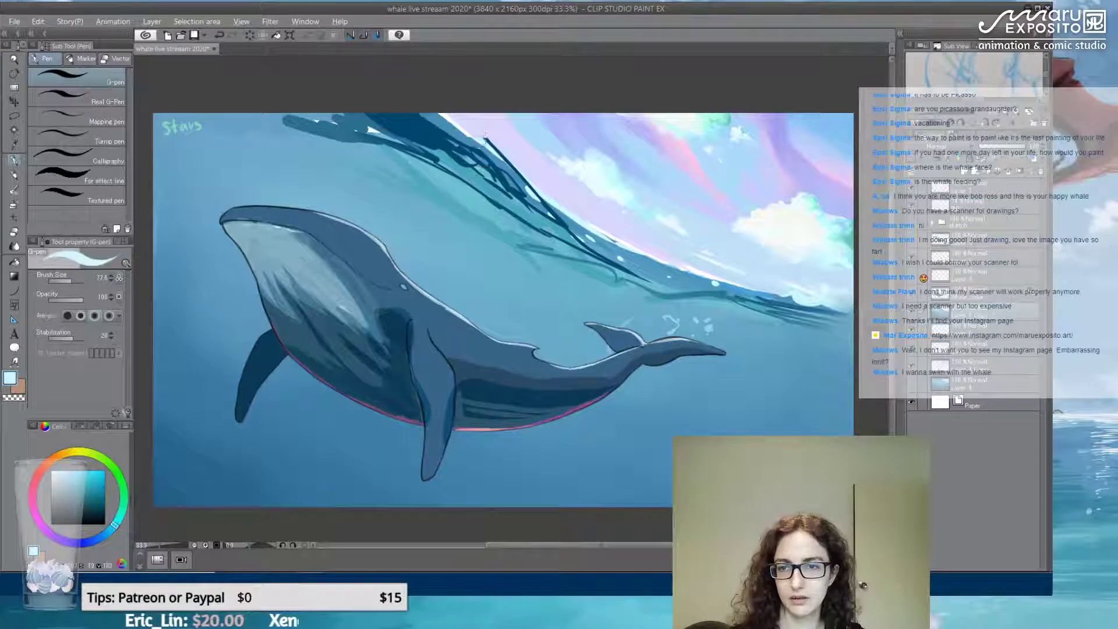
{"action": "mouse_move", "coordinate": [485, 135]}
{"action": "left_mouse_down"}
{"action": "mouse_move", "coordinate": [416, 104]}
{"action": "mouse_move", "coordinate": [498, 154]}
{"action": "mouse_move", "coordinate": [487, 169]}
{"action": "mouse_move", "coordinate": [459, 125]}
{"action": "mouse_move", "coordinate": [481, 139]}
{"action": "mouse_move", "coordinate": [425, 103]}
{"action": "left_mouse_up"}
{"action": "left_click", "coordinate": [487, 169], "text": "alt"}
{"action": "left_click", "coordinate": [473, 167], "text": "alt"}
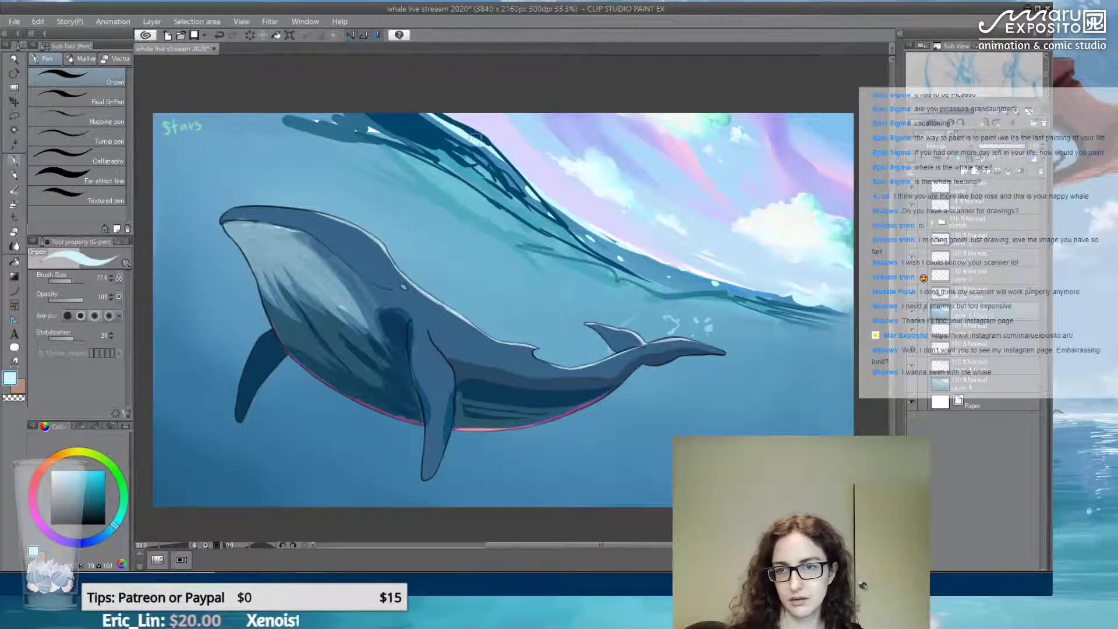
{"action": "left_click_drag", "start_coordinate": [473, 137], "coordinate": [535, 190]}
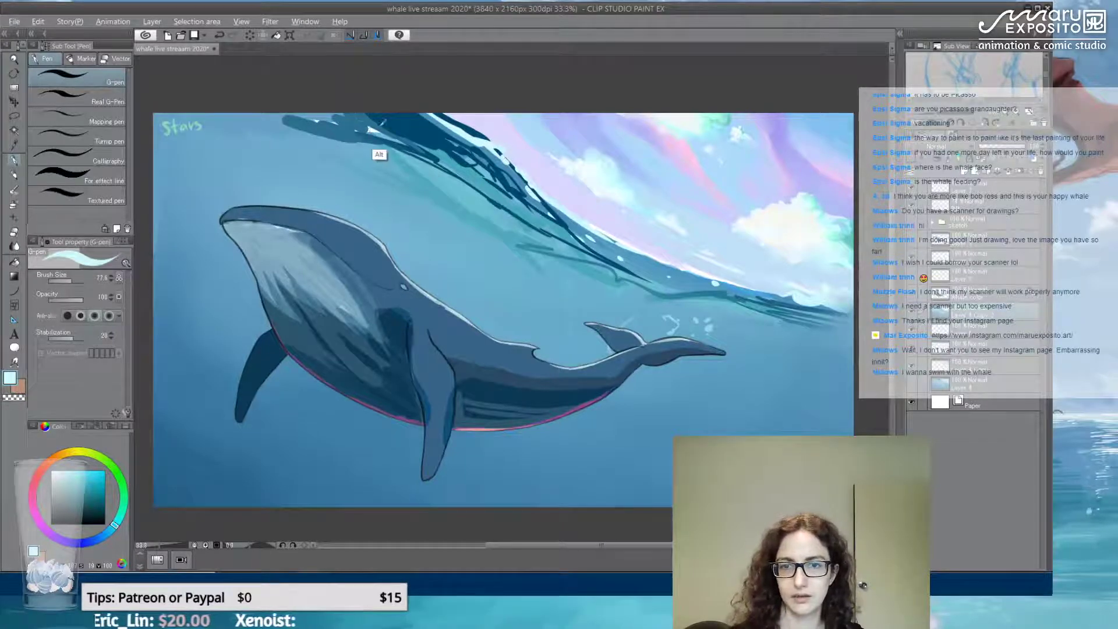
Extend the wave's underside along the upper edge in sampled mid blue, and set the Blend tool to size 329.2 for softening it
{"action": "left_click", "coordinate": [370, 129], "text": "alt"}
{"action": "left_click_drag", "start_coordinate": [384, 134], "coordinate": [253, 103]}
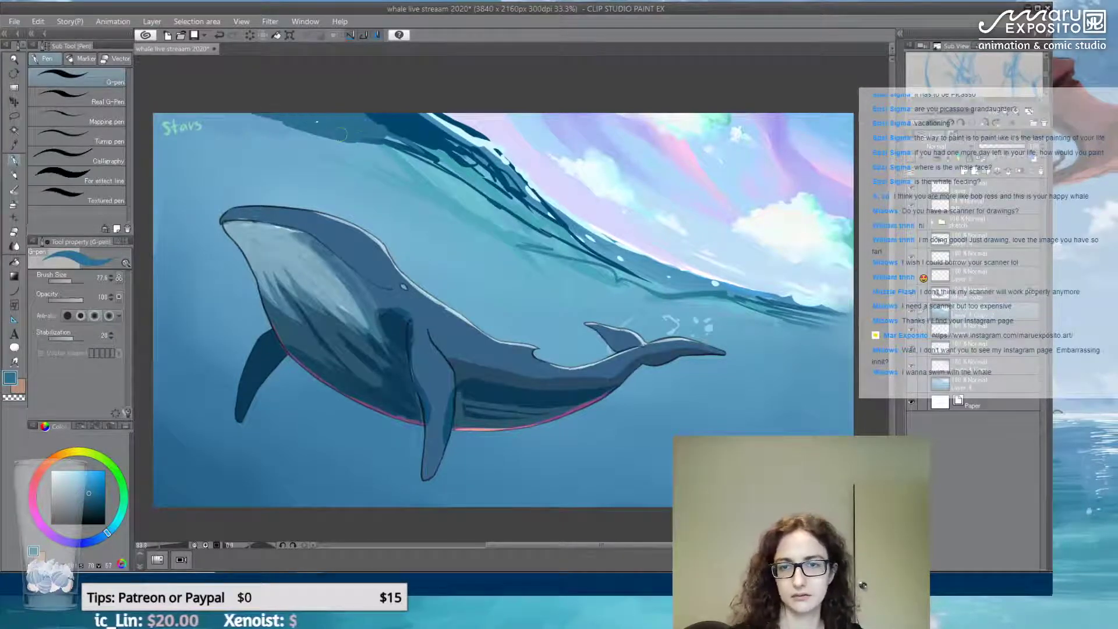
{"action": "left_click", "coordinate": [15, 245]}
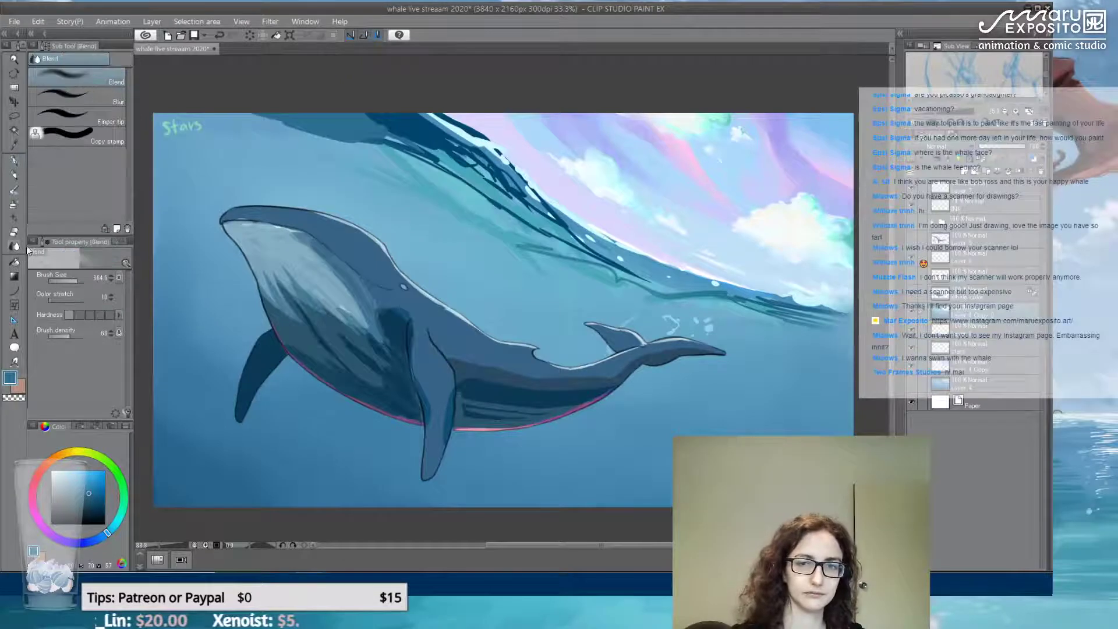
{"action": "left_click_drag", "start_coordinate": [87, 282], "coordinate": [76, 282]}
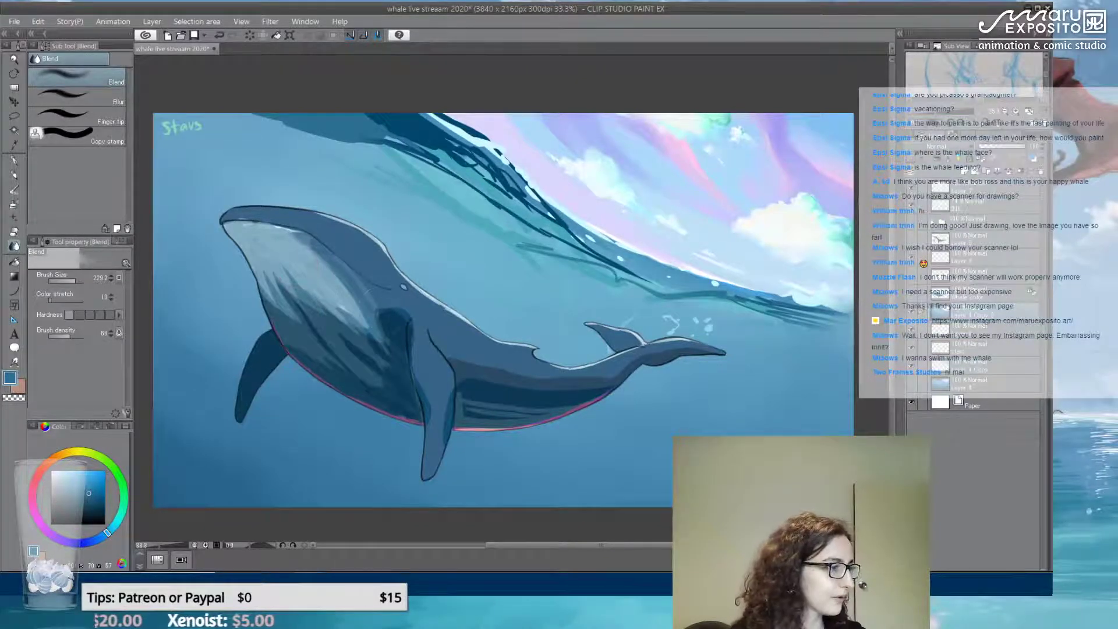
{"action": "left_click_drag", "start_coordinate": [563, 316], "coordinate": [544, 282]}
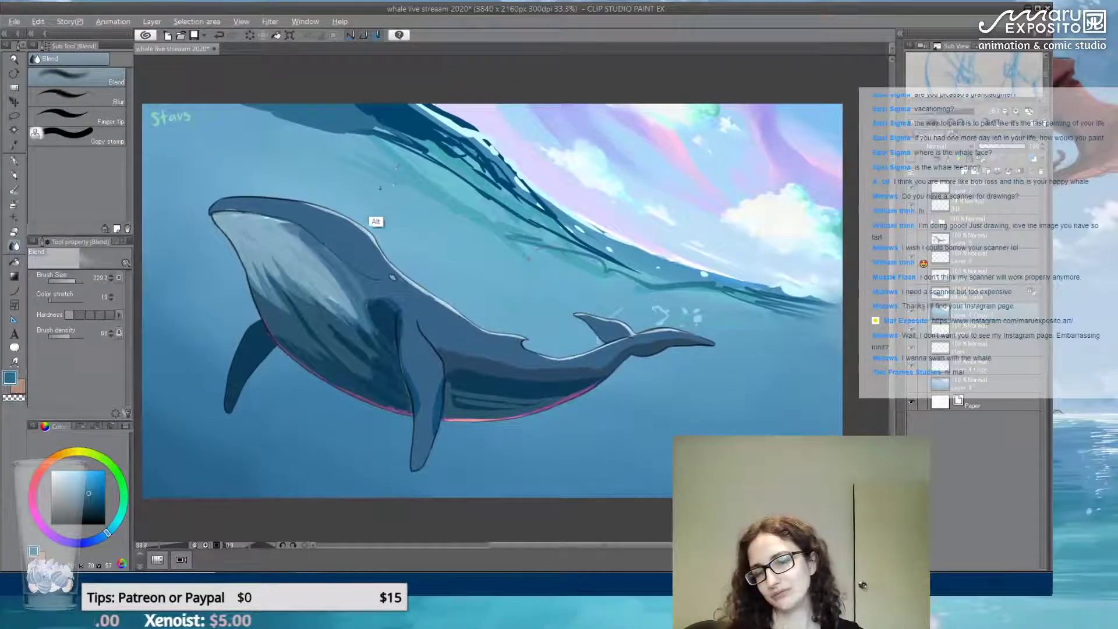
{"action": "key", "text": "alt"}
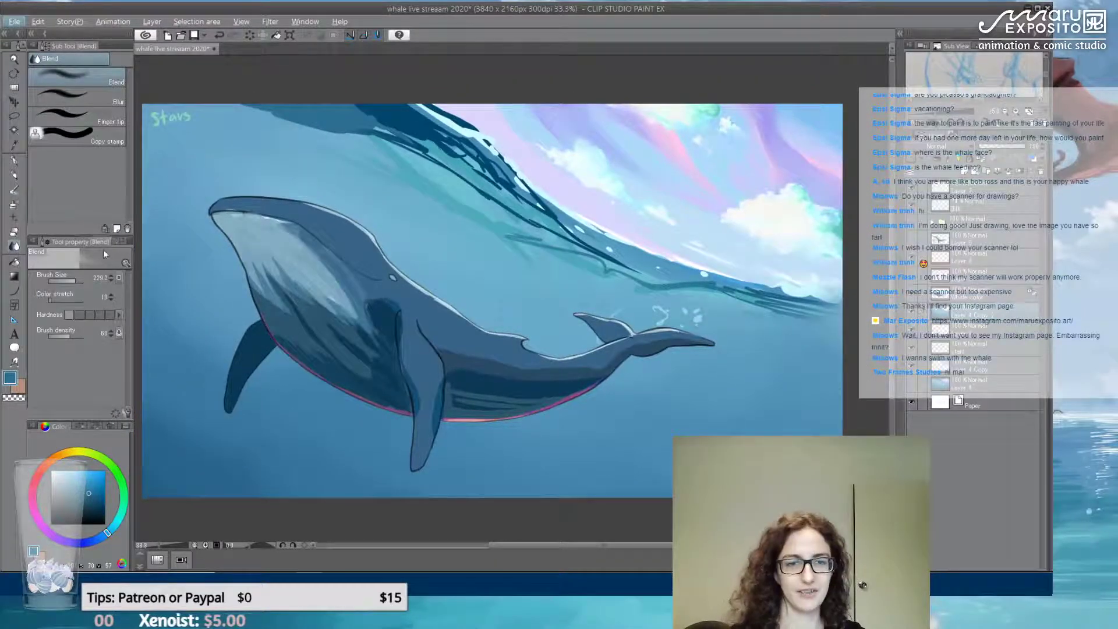
Paint sampled light blue over the dark lines beneath the wave crest, and sample the water's blue beside the whale's tail
{"action": "left_click", "coordinate": [15, 161]}
{"action": "left_click", "coordinate": [402, 161], "text": "alt"}
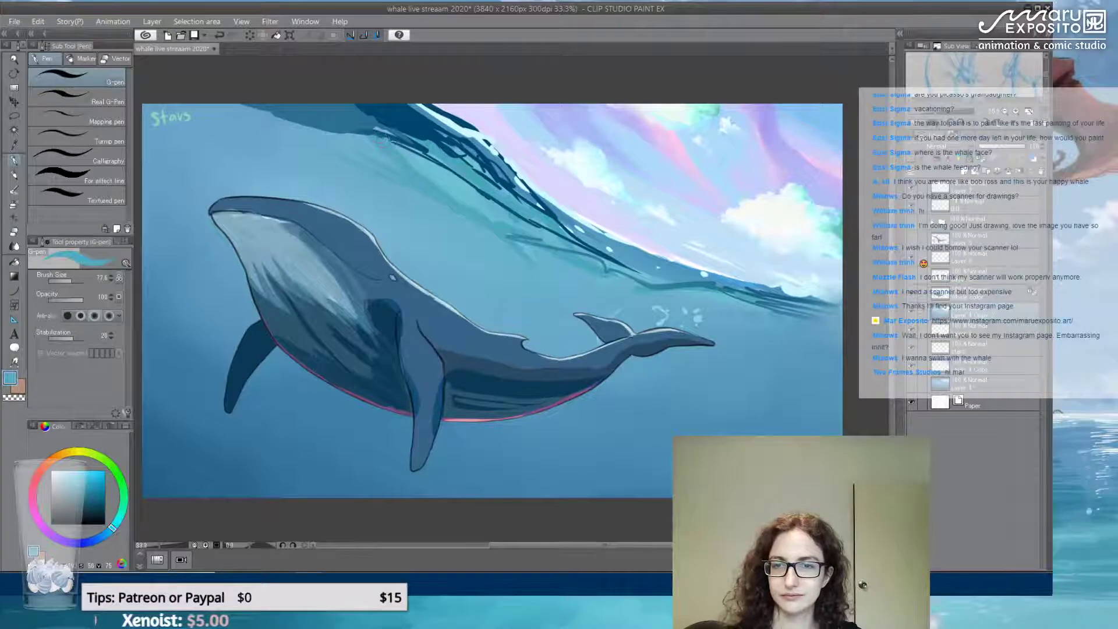
{"action": "mouse_move", "coordinate": [381, 140]}
{"action": "left_mouse_down"}
{"action": "mouse_move", "coordinate": [326, 131]}
{"action": "mouse_move", "coordinate": [367, 124]}
{"action": "mouse_move", "coordinate": [473, 186]}
{"action": "left_mouse_up"}
{"action": "mouse_move", "coordinate": [424, 135]}
{"action": "left_mouse_down"}
{"action": "mouse_move", "coordinate": [391, 123]}
{"action": "mouse_move", "coordinate": [451, 140]}
{"action": "mouse_move", "coordinate": [414, 119]}
{"action": "mouse_move", "coordinate": [475, 135]}
{"action": "left_mouse_up"}
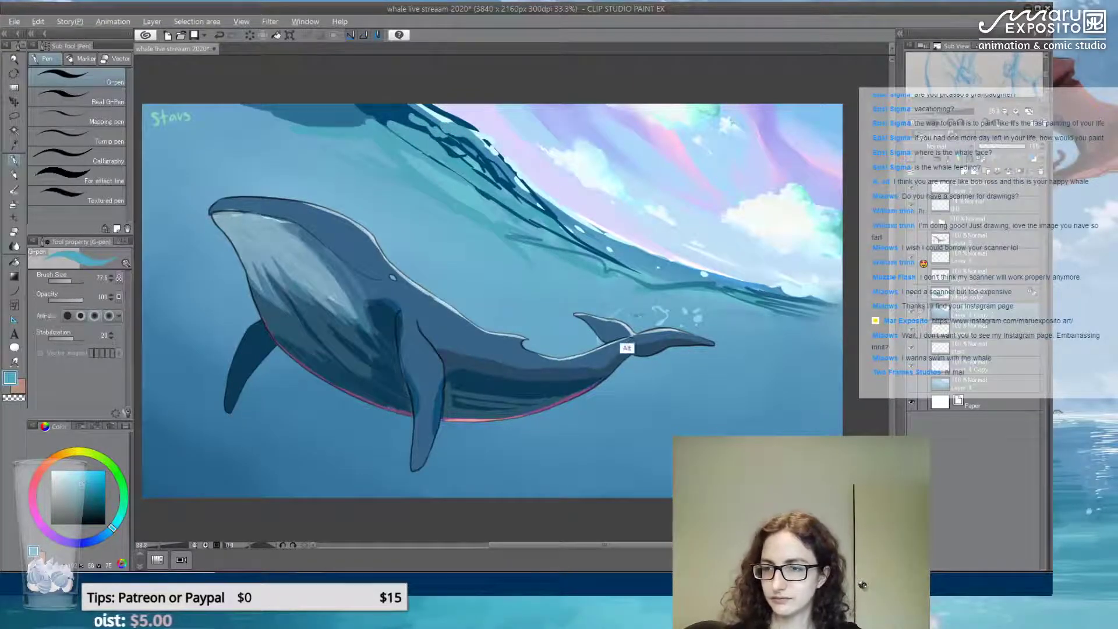
{"action": "left_click", "coordinate": [633, 347], "text": "alt"}
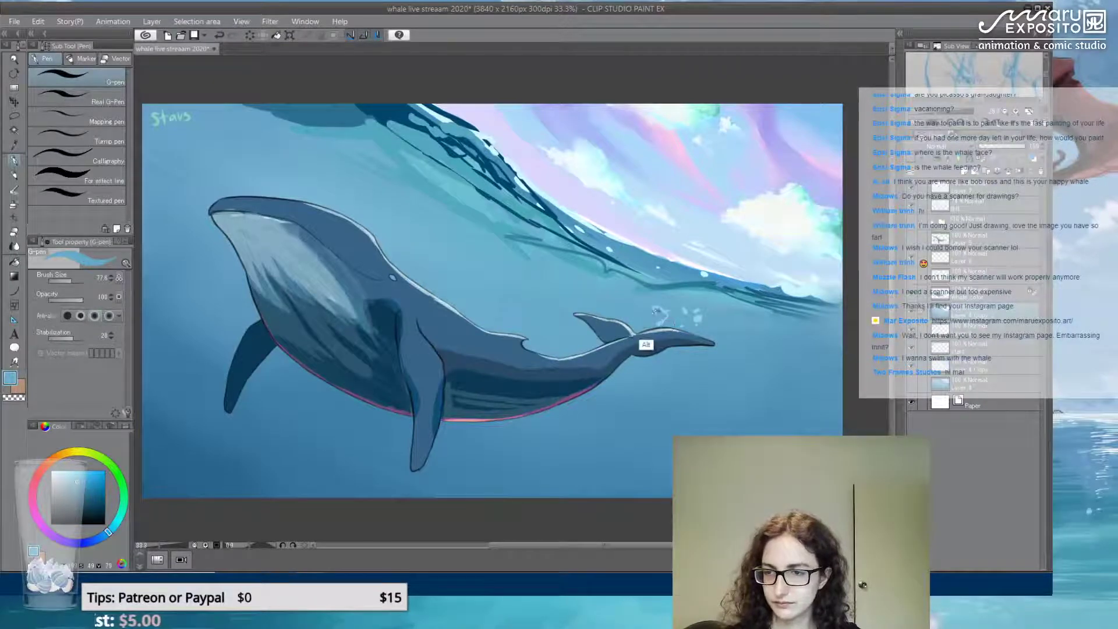
Add a new layer to the painting and rename it
{"action": "left_click", "coordinate": [681, 309], "text": "alt"}
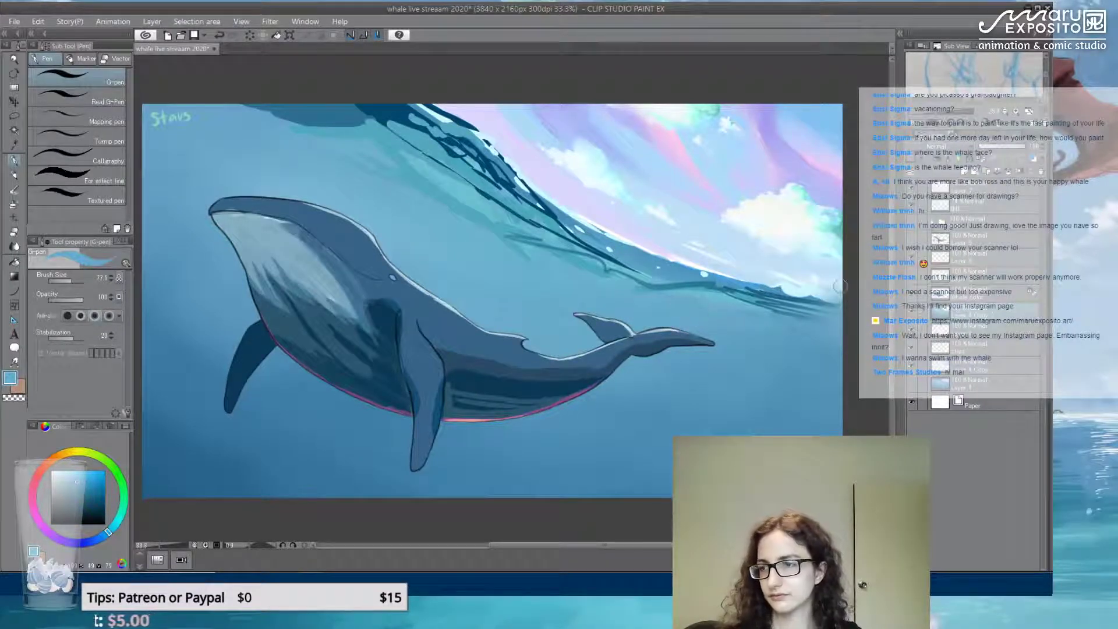
{"action": "left_click", "coordinate": [978, 297]}
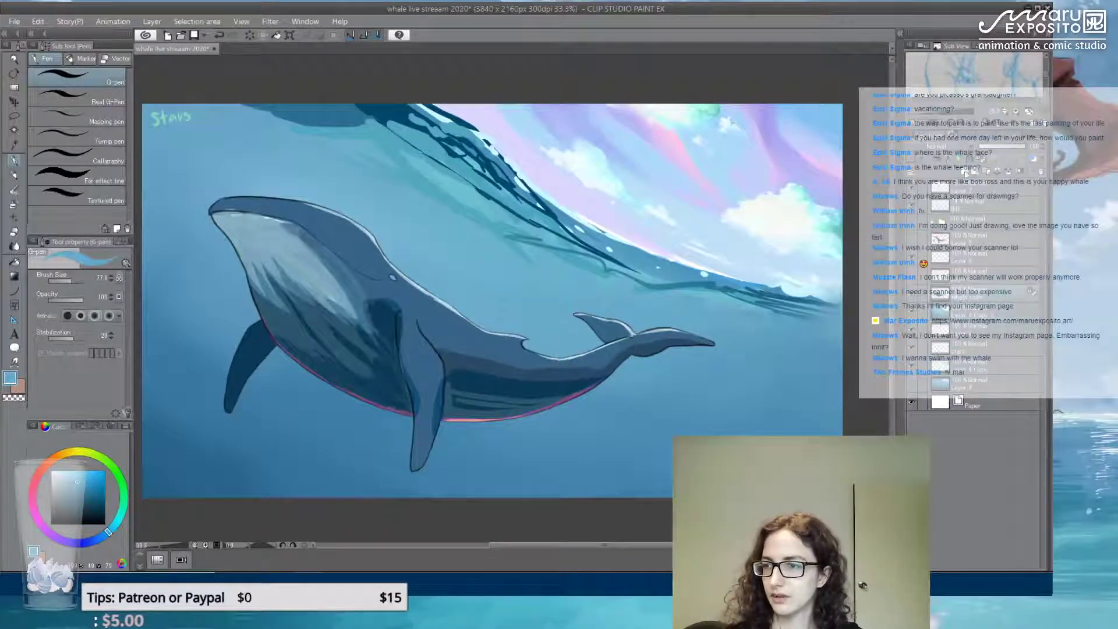
{"action": "double_click", "coordinate": [969, 297]}
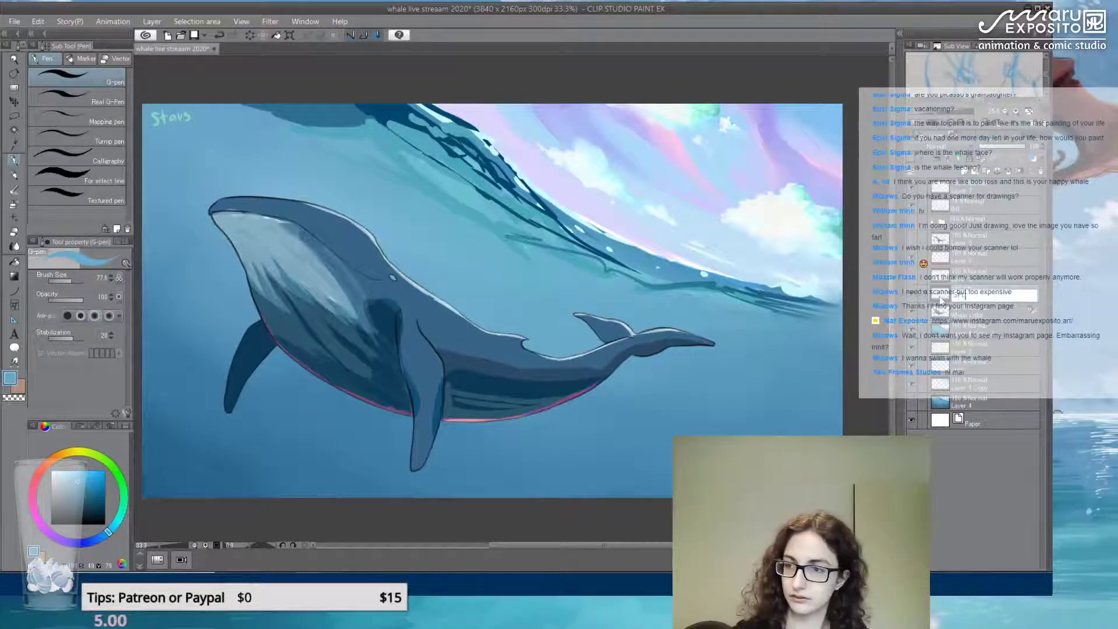
{"action": "key", "text": "Return"}
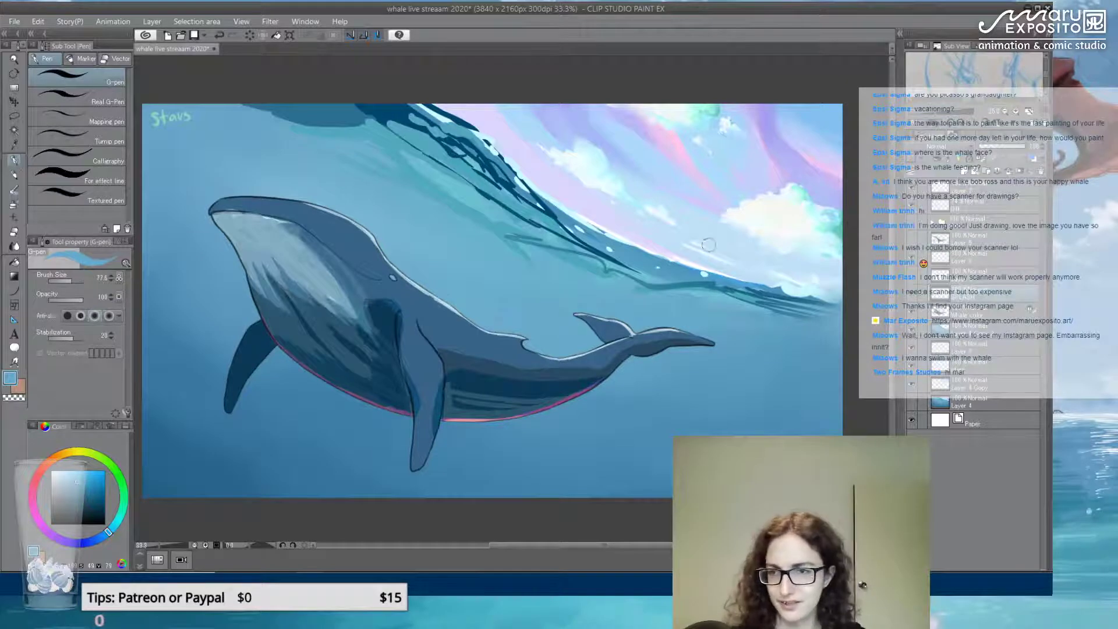
Sample a pale blue from the wave's highlight, move a layer lower in the stack, and undo the trial strokes on the tail
{"action": "left_click", "coordinate": [784, 240], "text": "alt"}
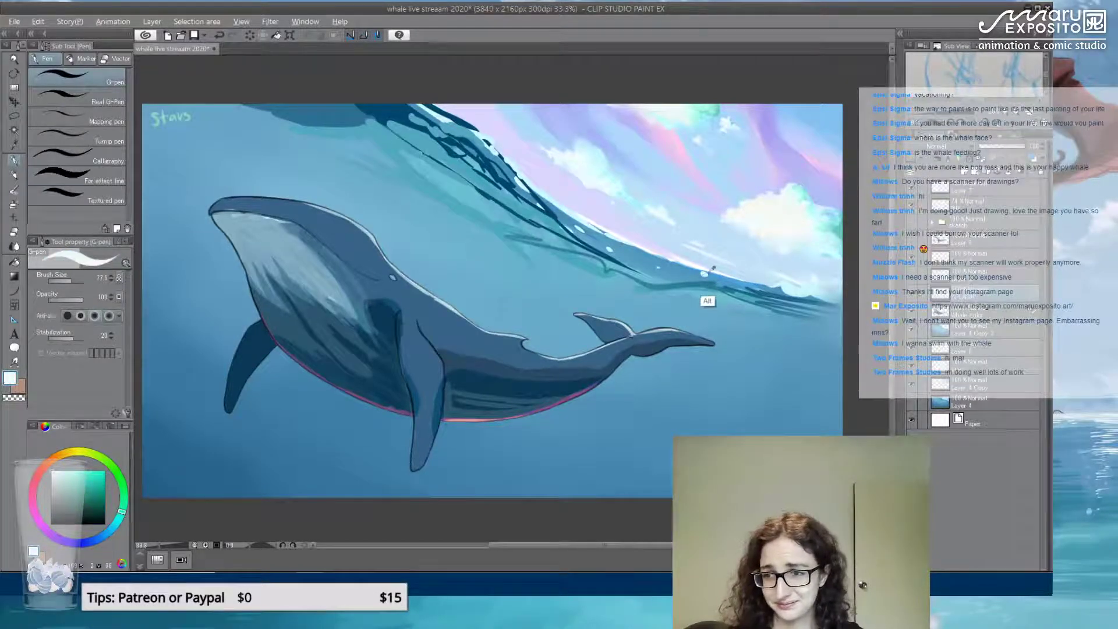
{"action": "left_click", "coordinate": [712, 268], "text": "alt"}
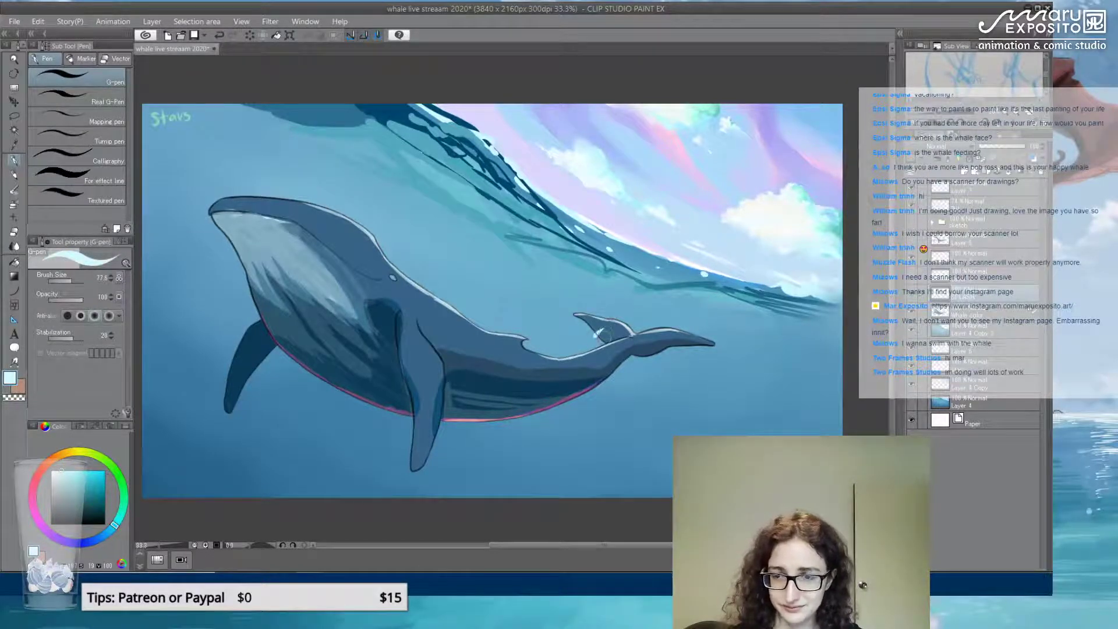
{"action": "key", "text": "ctrl+z"}
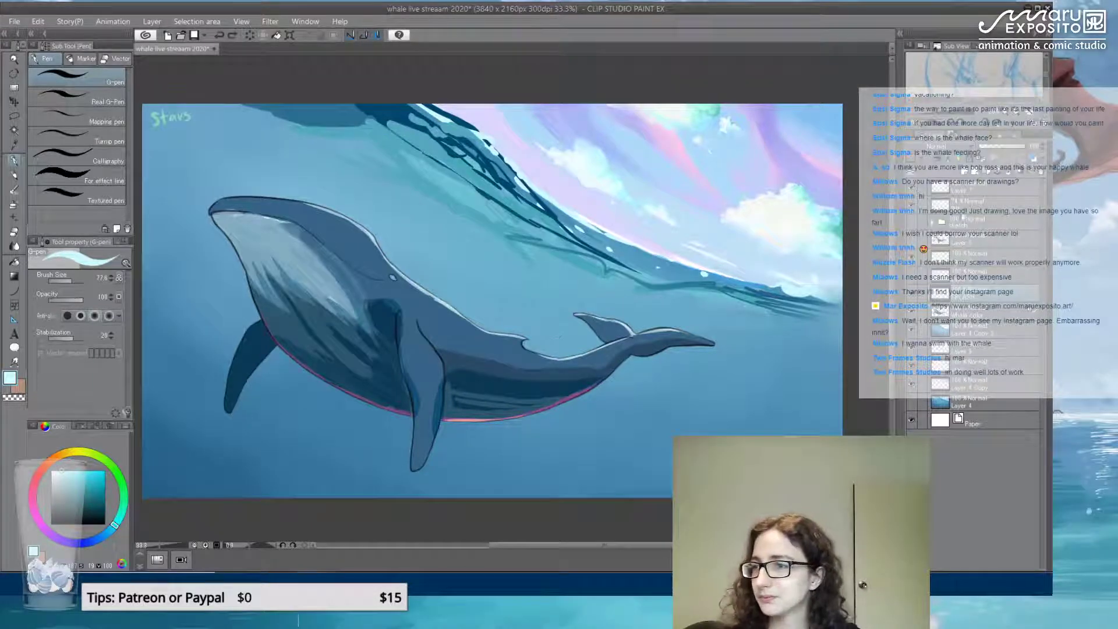
{"action": "left_click_drag", "start_coordinate": [982, 199], "coordinate": [982, 293]}
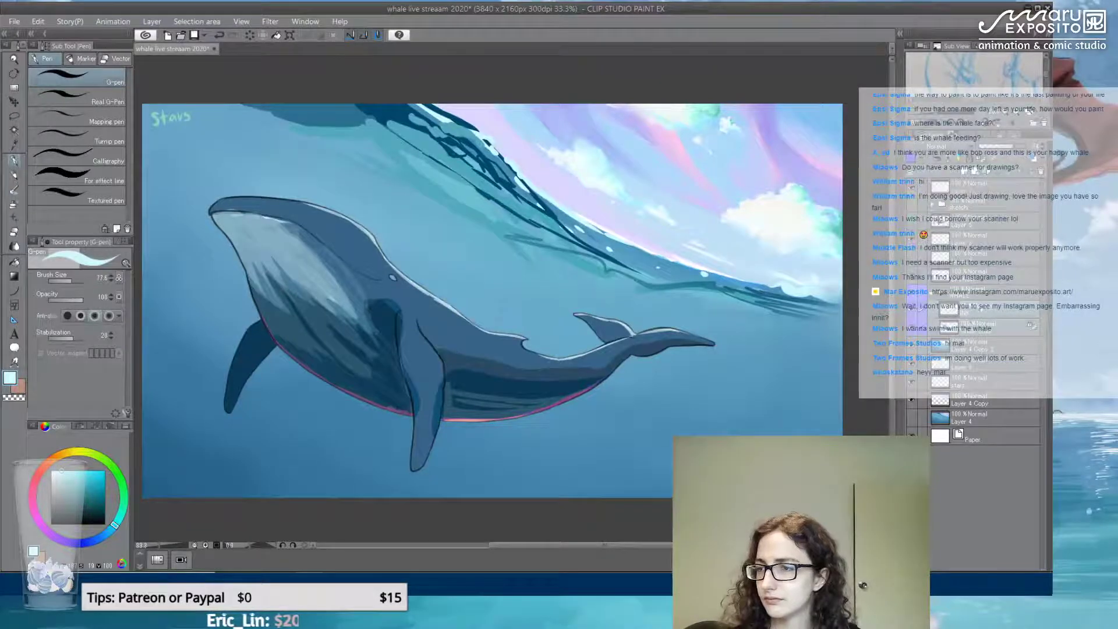
{"action": "key", "text": "ctrl+z"}
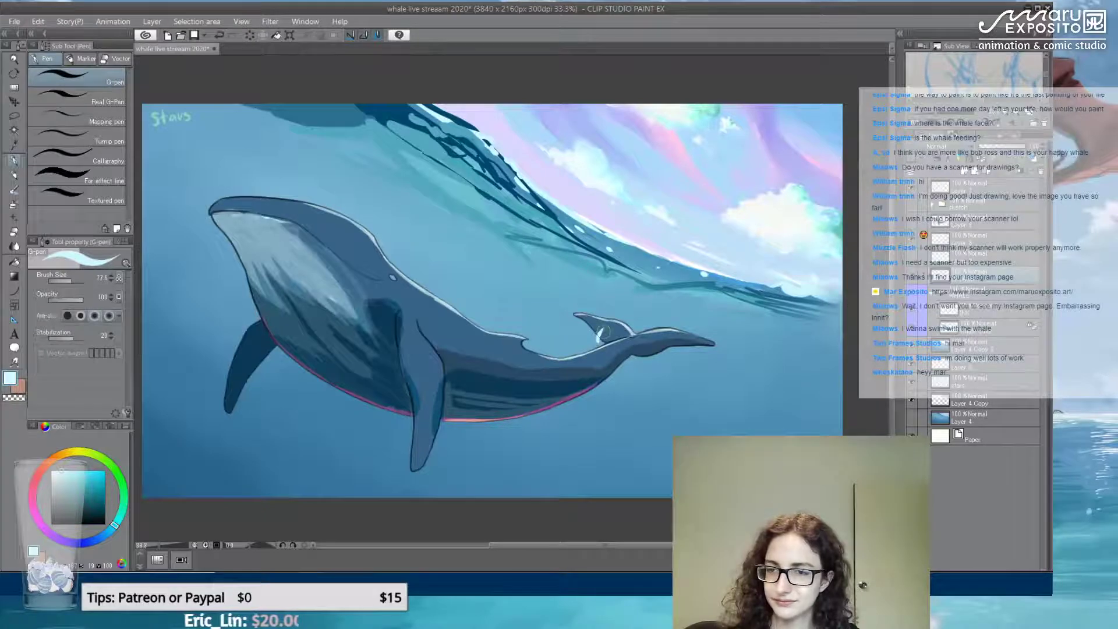
Paint pale blue foam lines and bubbles around the whale's tail and the near flipper with the Opaque watercolor brush
{"action": "left_click", "coordinate": [14, 190]}
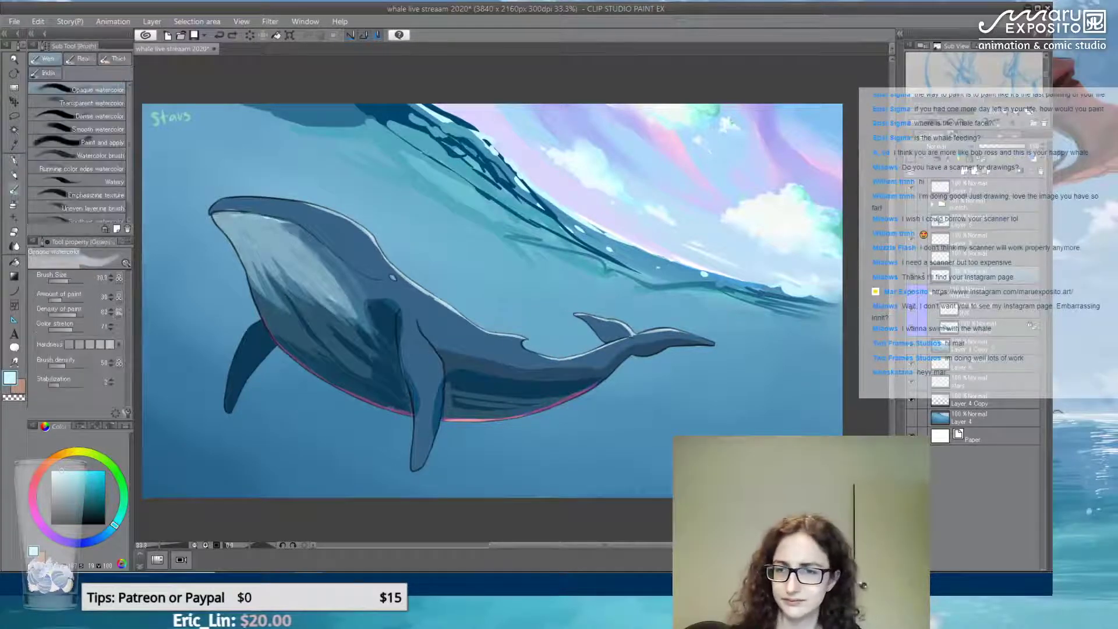
{"action": "mouse_move", "coordinate": [599, 337]}
{"action": "left_mouse_down"}
{"action": "mouse_move", "coordinate": [606, 315]}
{"action": "mouse_move", "coordinate": [647, 319]}
{"action": "mouse_move", "coordinate": [663, 304]}
{"action": "left_mouse_up"}
{"action": "mouse_move", "coordinate": [646, 342]}
{"action": "left_mouse_down"}
{"action": "mouse_move", "coordinate": [628, 361]}
{"action": "mouse_move", "coordinate": [692, 333]}
{"action": "left_mouse_up"}
{"action": "mouse_move", "coordinate": [412, 439]}
{"action": "left_mouse_down"}
{"action": "mouse_move", "coordinate": [443, 449]}
{"action": "mouse_move", "coordinate": [542, 448]}
{"action": "left_mouse_up"}
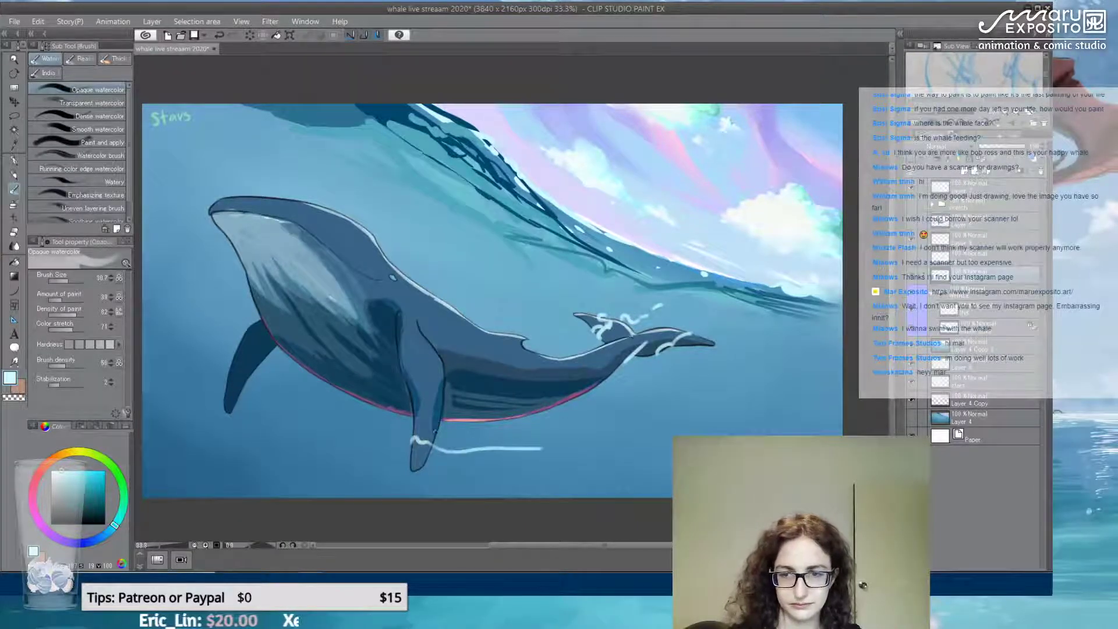
{"action": "left_click_drag", "start_coordinate": [410, 417], "coordinate": [421, 432]}
{"action": "left_click_drag", "start_coordinate": [431, 418], "coordinate": [435, 427]}
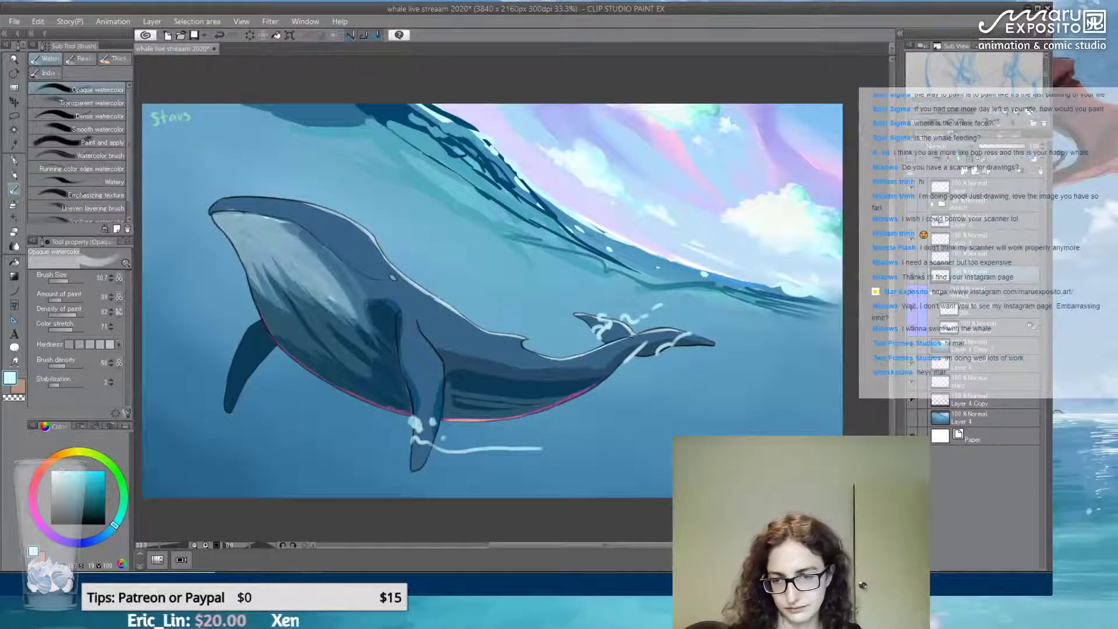
{"action": "left_click_drag", "start_coordinate": [513, 447], "coordinate": [543, 445]}
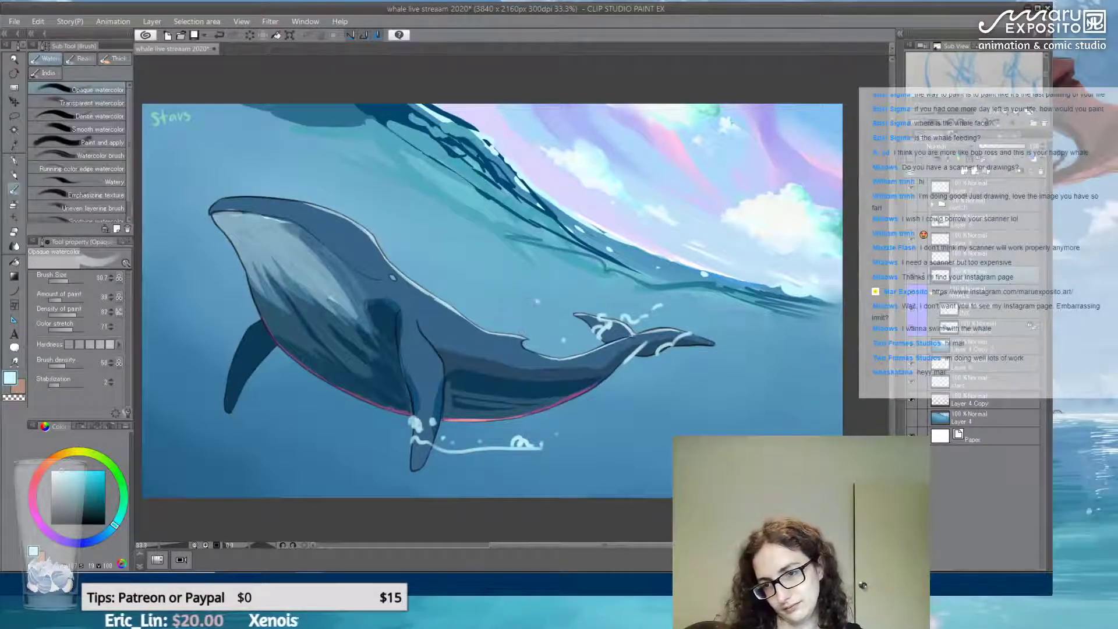
Add pale bubbles beside the far flipper and along the whale's back, and a foam trail from the tail up to the surface
{"action": "left_click_drag", "start_coordinate": [304, 383], "coordinate": [315, 388]}
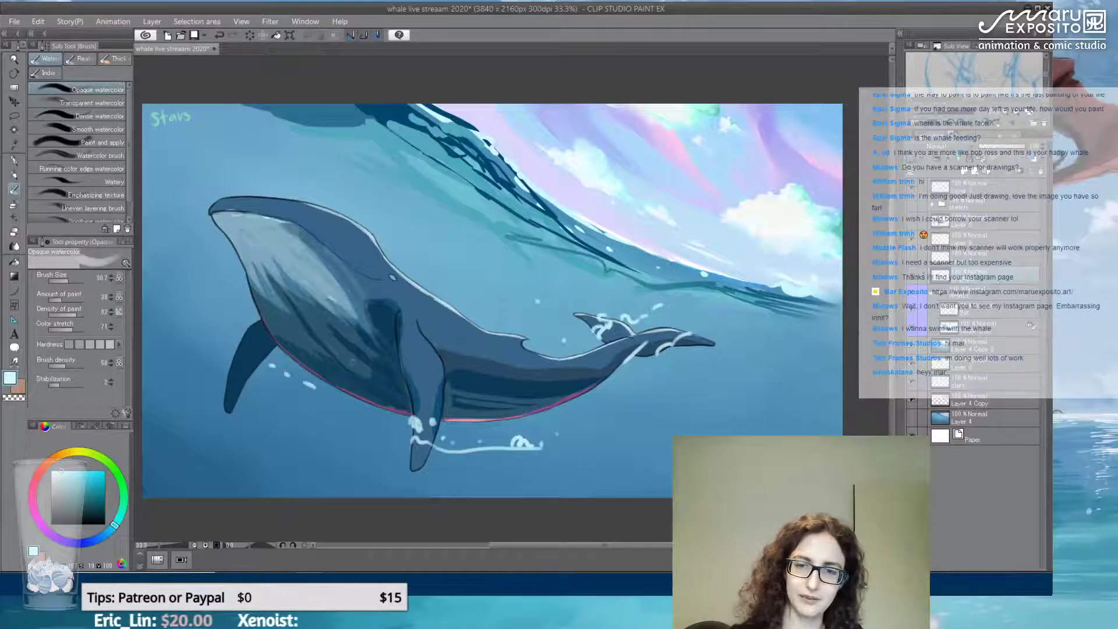
{"action": "left_click_drag", "start_coordinate": [436, 297], "coordinate": [477, 313]}
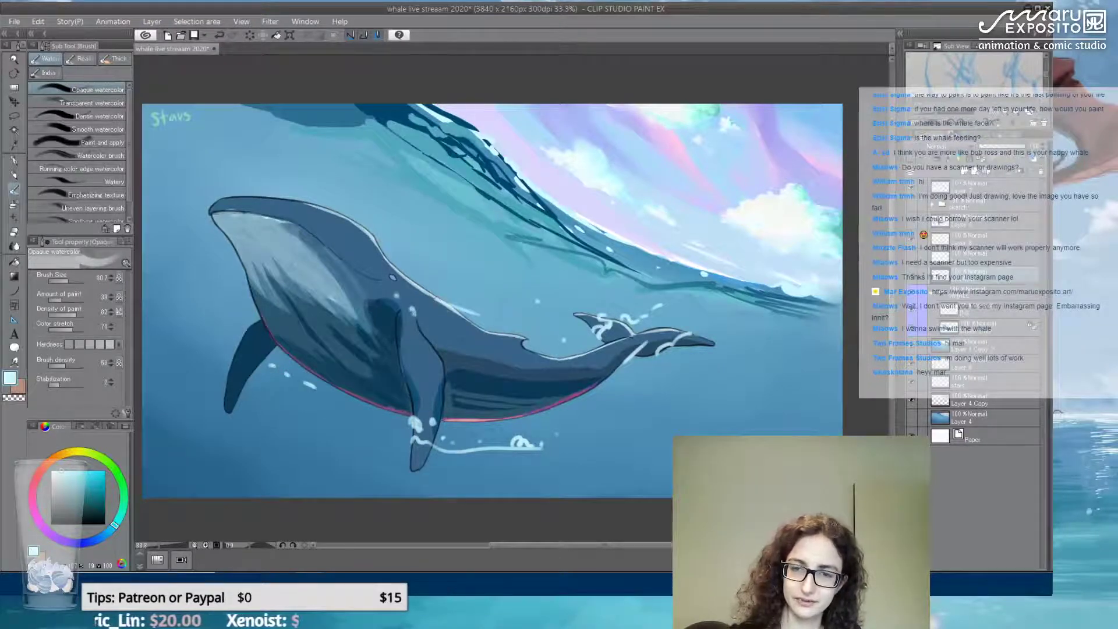
{"action": "left_click_drag", "start_coordinate": [412, 300], "coordinate": [430, 315]}
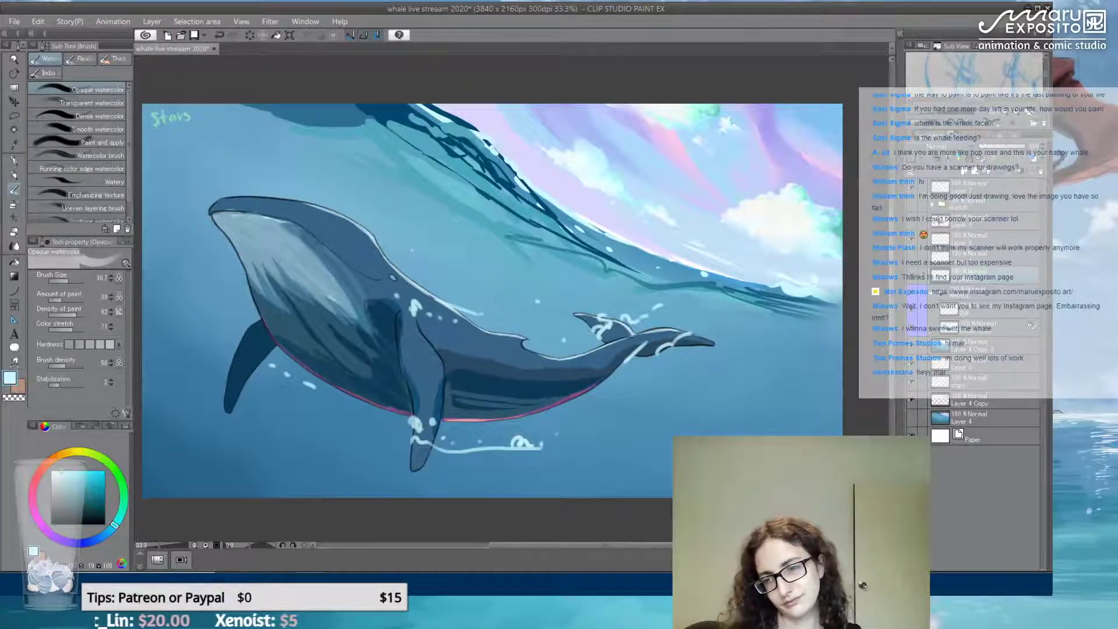
{"action": "left_click_drag", "start_coordinate": [629, 303], "coordinate": [689, 263]}
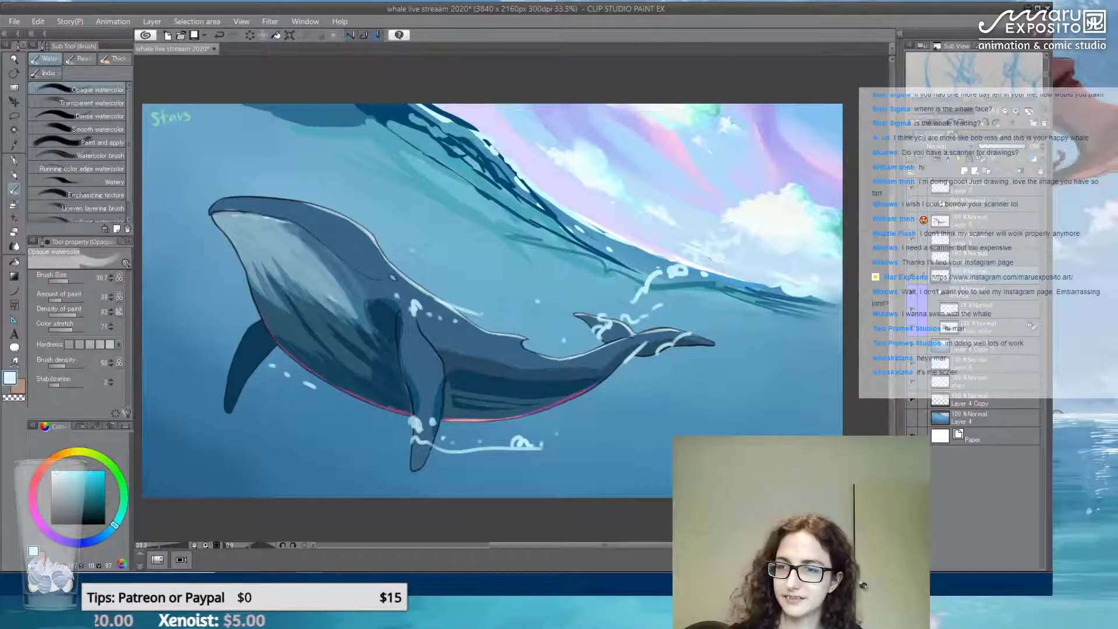
Adjust the watercolor brush size and paint the water's sampled teal over the thin dark line beneath the wave crest
{"action": "left_click", "coordinate": [62, 283]}
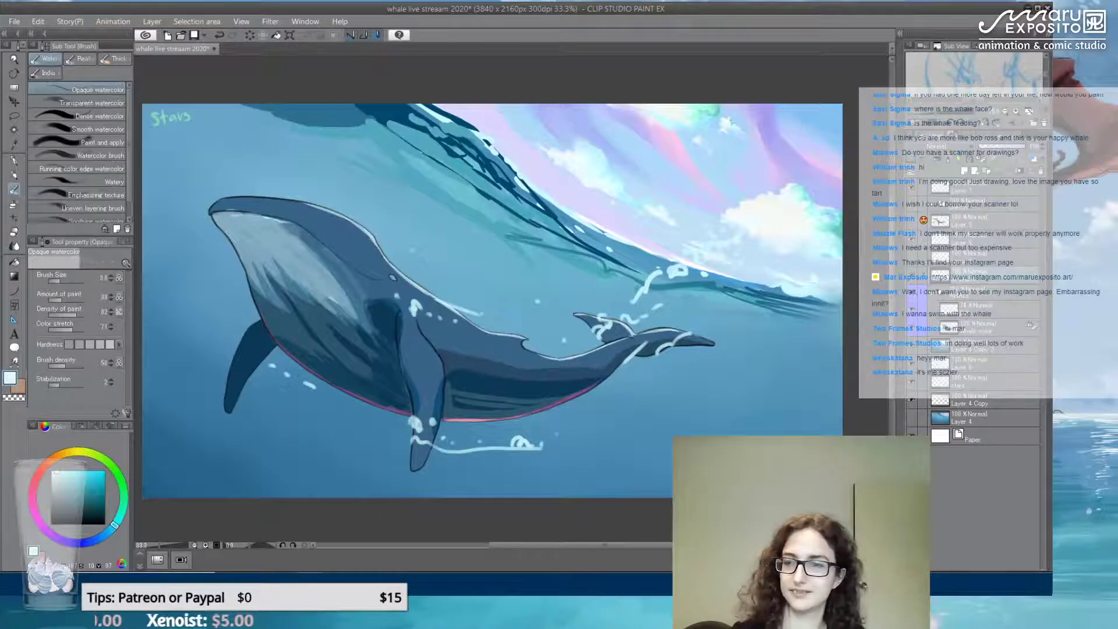
{"action": "left_click", "coordinate": [64, 282]}
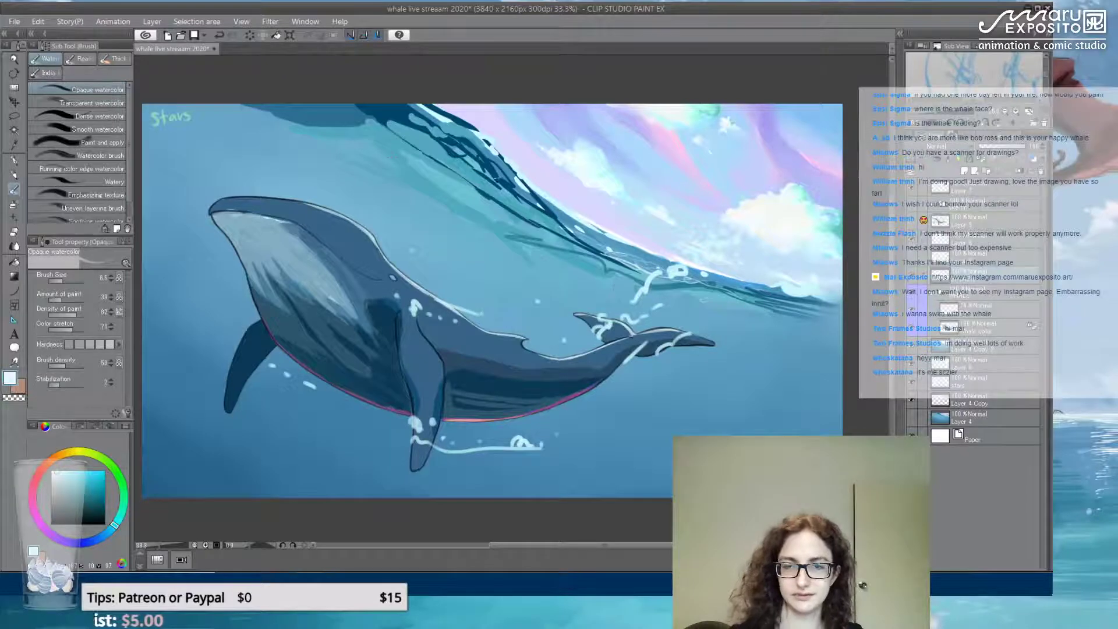
{"action": "left_click_drag", "start_coordinate": [71, 284], "coordinate": [82, 284]}
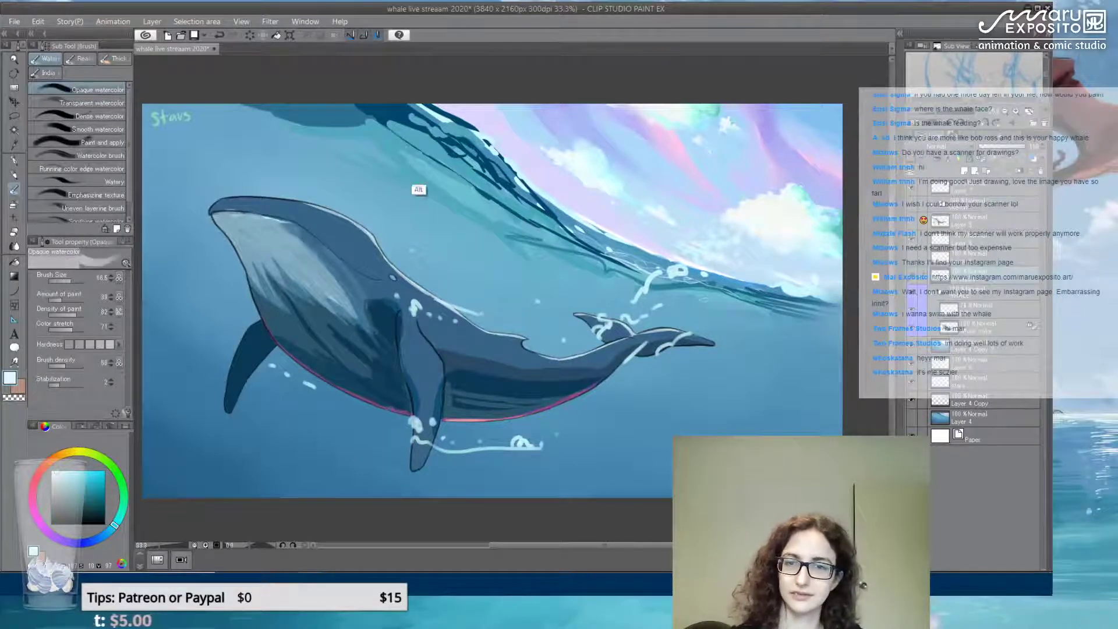
{"action": "left_click", "coordinate": [396, 172], "text": "alt"}
{"action": "left_click_drag", "start_coordinate": [412, 145], "coordinate": [539, 232]}
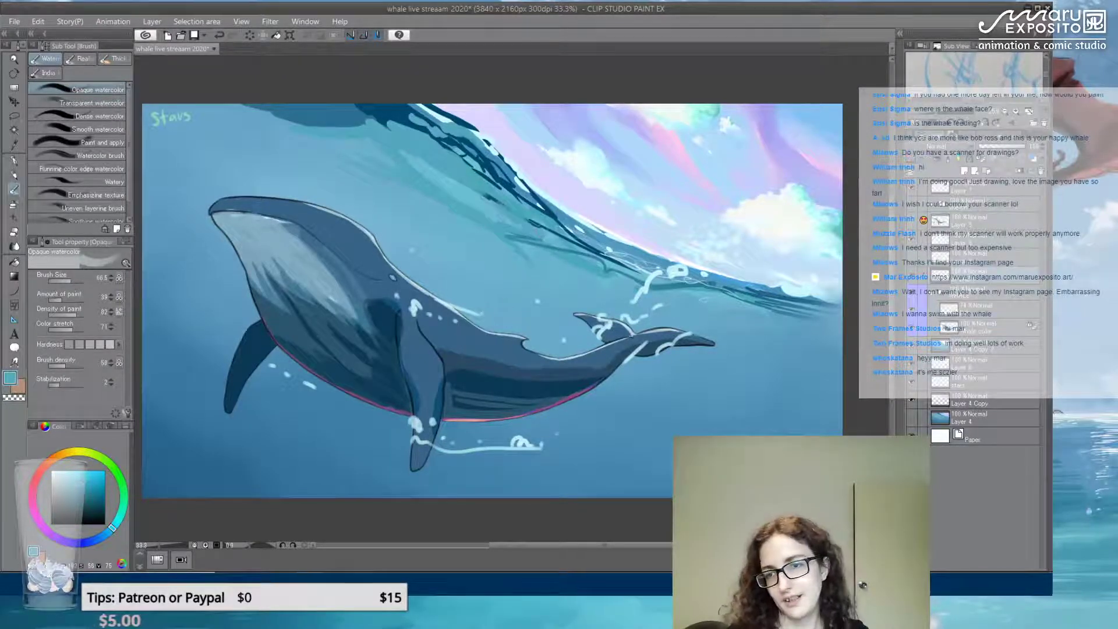
Darken the wave crest's underside with sampled dark blue, and extend its dark line down toward the tail with the G-pen
{"action": "left_click", "coordinate": [393, 143], "text": "alt"}
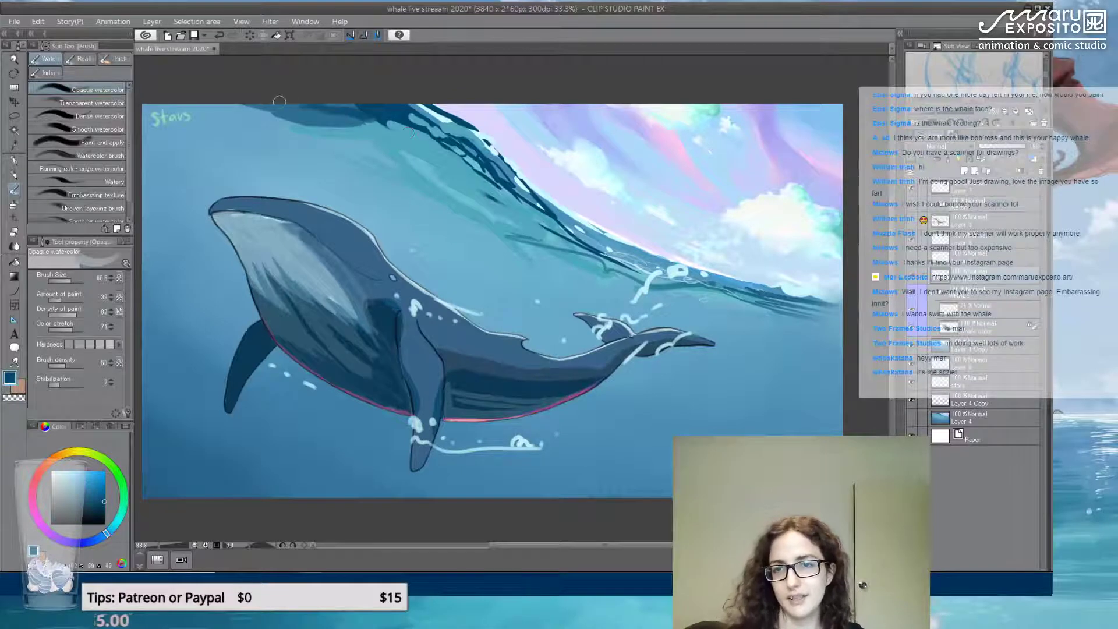
{"action": "mouse_move", "coordinate": [355, 122]}
{"action": "left_mouse_down"}
{"action": "mouse_move", "coordinate": [446, 159]}
{"action": "mouse_move", "coordinate": [585, 249]}
{"action": "left_mouse_up"}
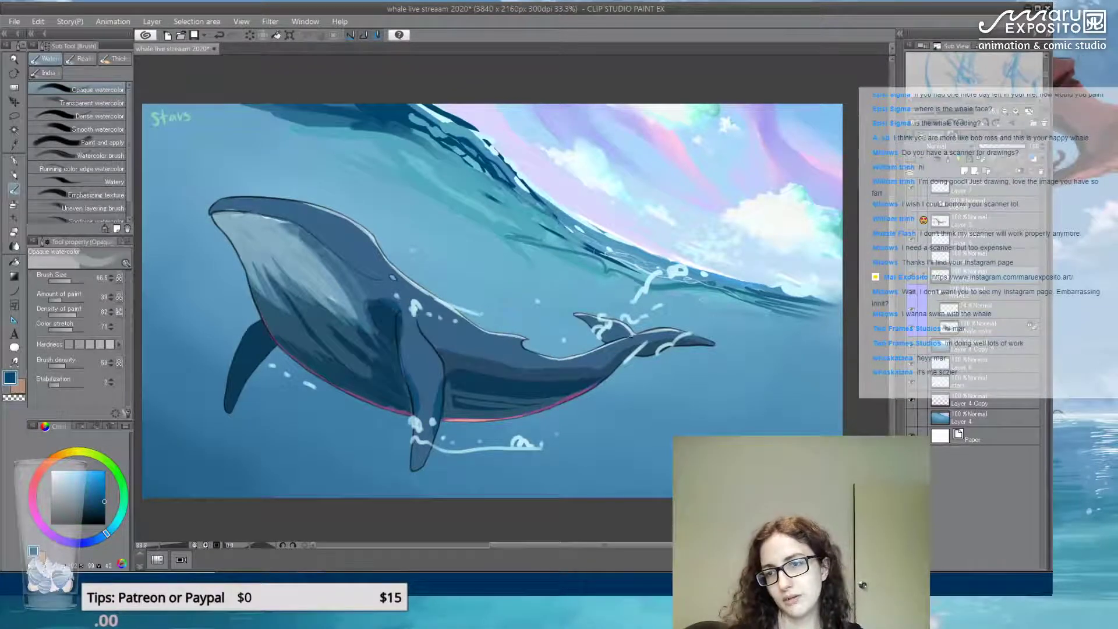
{"action": "left_click", "coordinate": [531, 215], "text": "alt"}
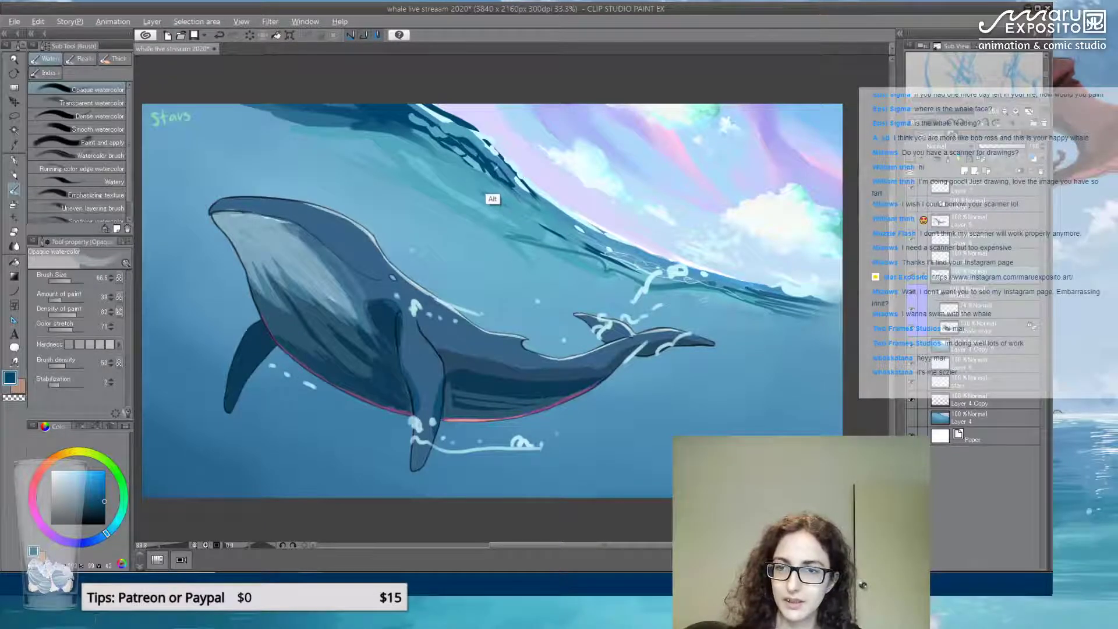
{"action": "left_click", "coordinate": [14, 161]}
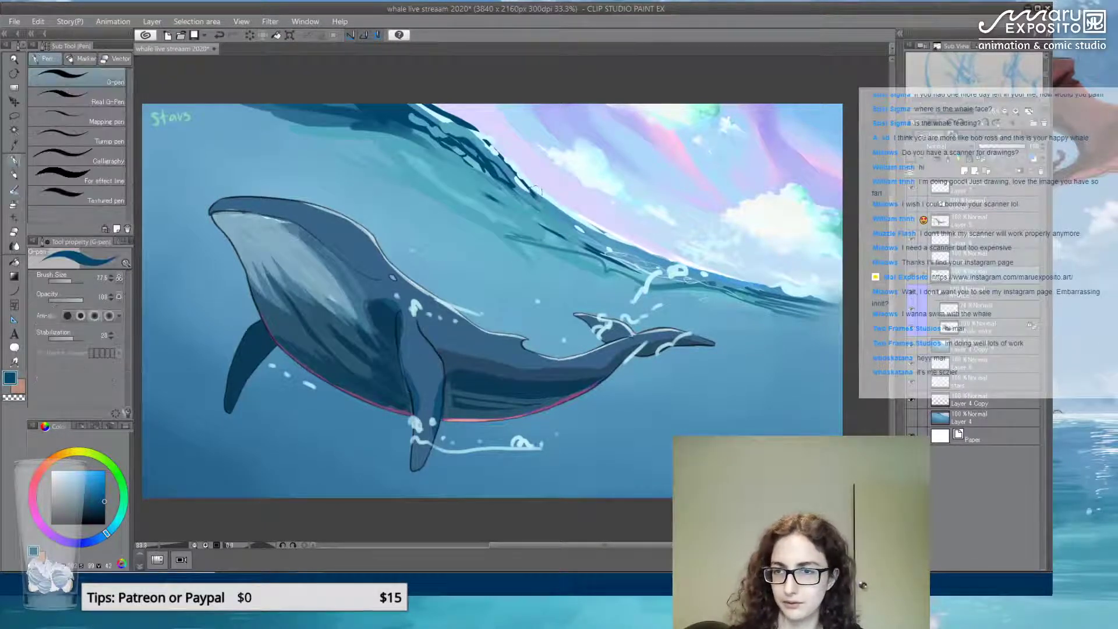
{"action": "mouse_move", "coordinate": [533, 189]}
{"action": "left_mouse_down"}
{"action": "mouse_move", "coordinate": [600, 251]}
{"action": "mouse_move", "coordinate": [673, 289]}
{"action": "left_mouse_up"}
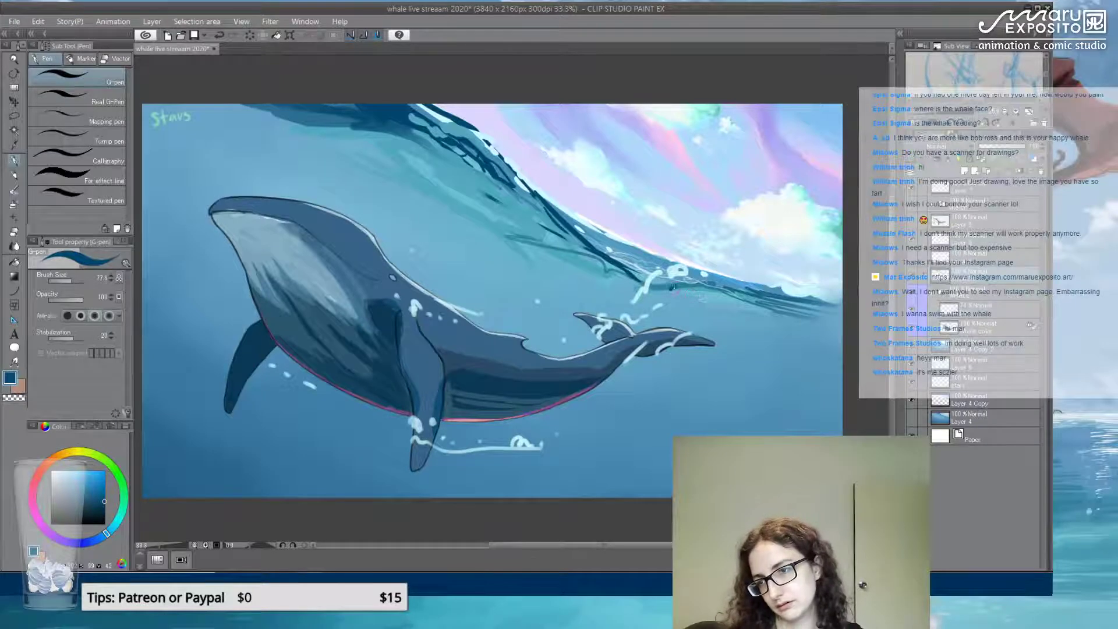
Add sampled pale highlights and foam flecks along the wave crest, and paint sampled mid blue along its edge against the sky
{"action": "left_click", "coordinate": [539, 190], "text": "alt"}
{"action": "left_click_drag", "start_coordinate": [537, 188], "coordinate": [641, 274]}
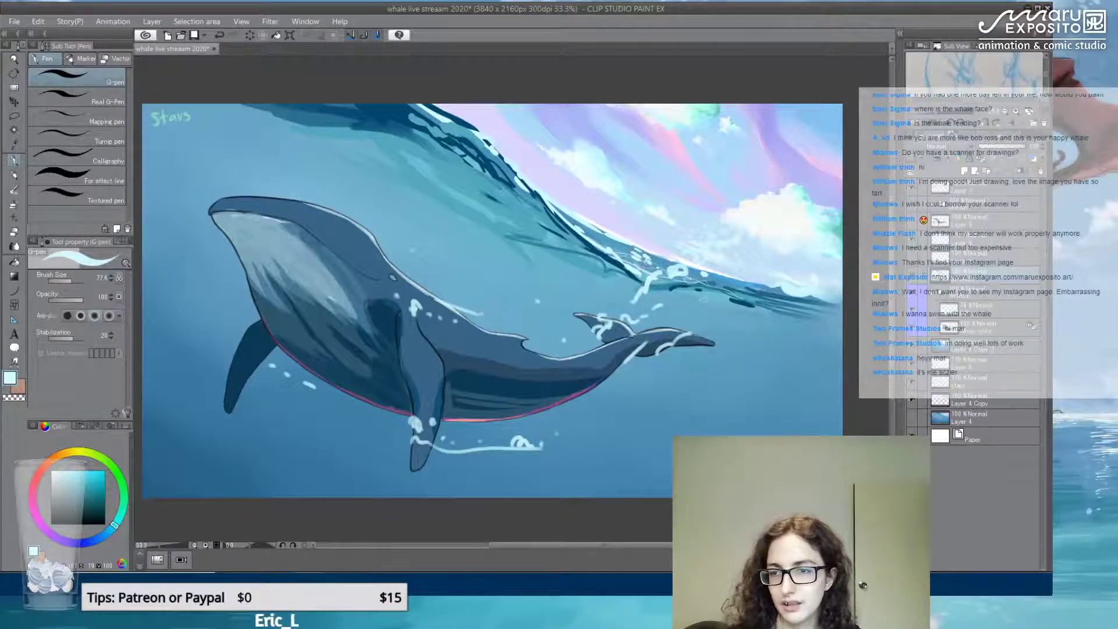
{"action": "left_click", "coordinate": [616, 273], "text": "alt"}
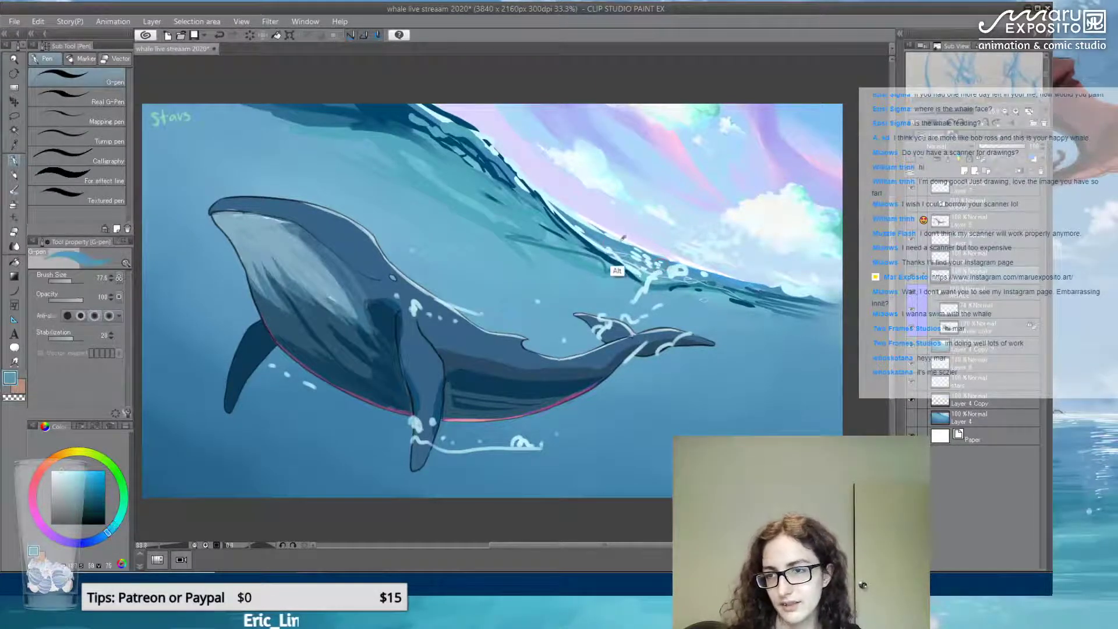
{"action": "mouse_move", "coordinate": [570, 211]}
{"action": "left_mouse_down"}
{"action": "mouse_move", "coordinate": [635, 245]}
{"action": "mouse_move", "coordinate": [638, 283]}
{"action": "mouse_move", "coordinate": [577, 218]}
{"action": "mouse_move", "coordinate": [646, 256]}
{"action": "mouse_move", "coordinate": [638, 247]}
{"action": "left_mouse_up"}
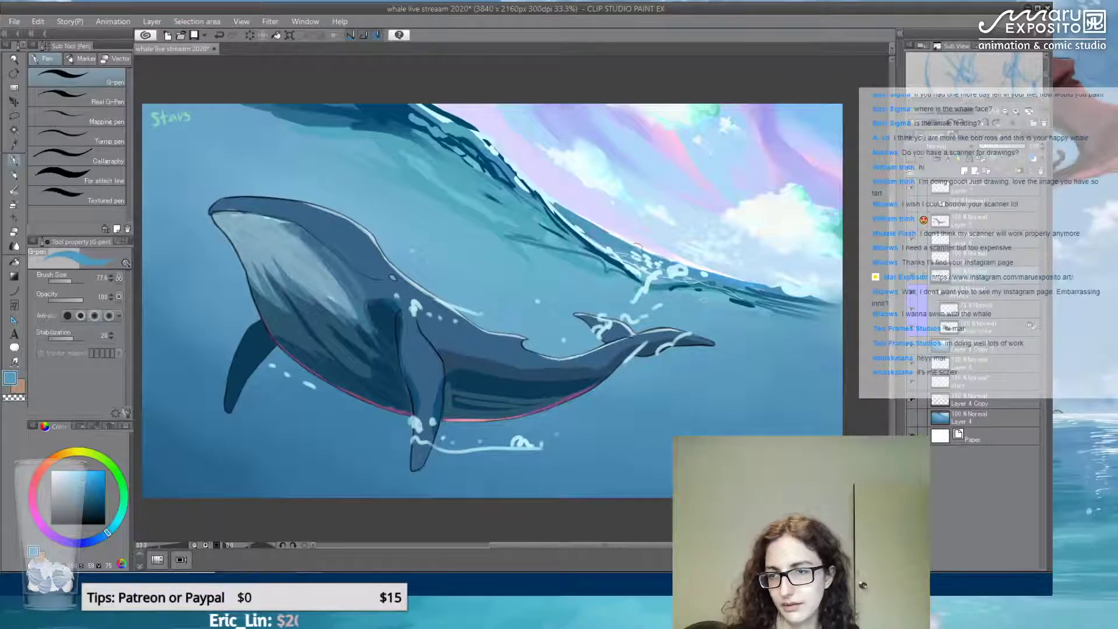
Identify the water layer by toggling layer visibility, and clean up the water's edge against the sky with the Kneaded eraser
{"action": "left_click", "coordinate": [14, 231]}
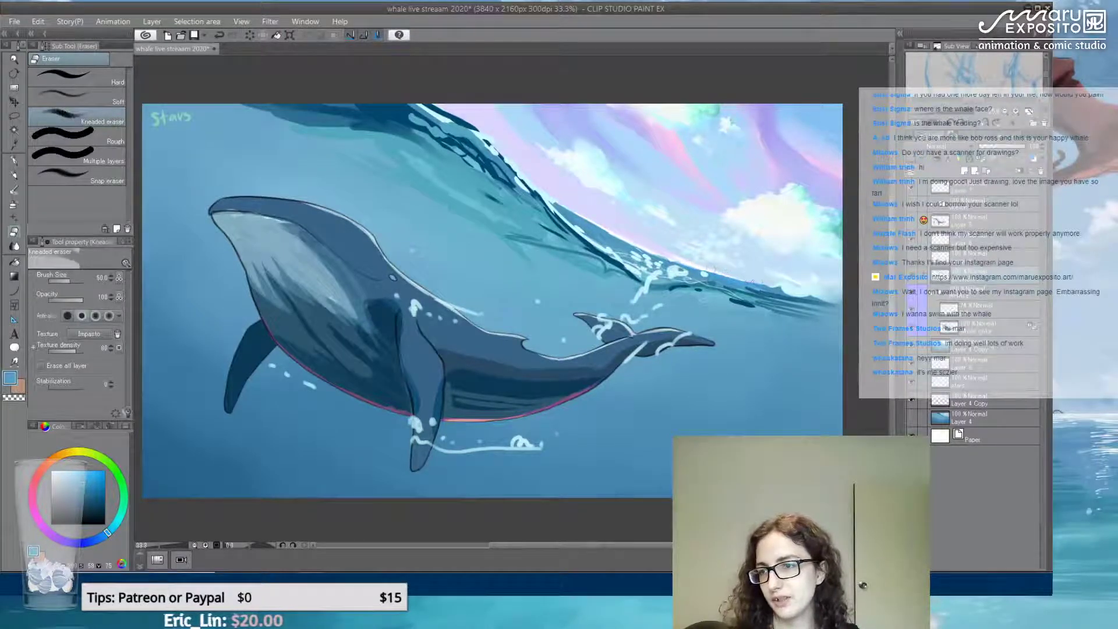
{"action": "left_click", "coordinate": [978, 415]}
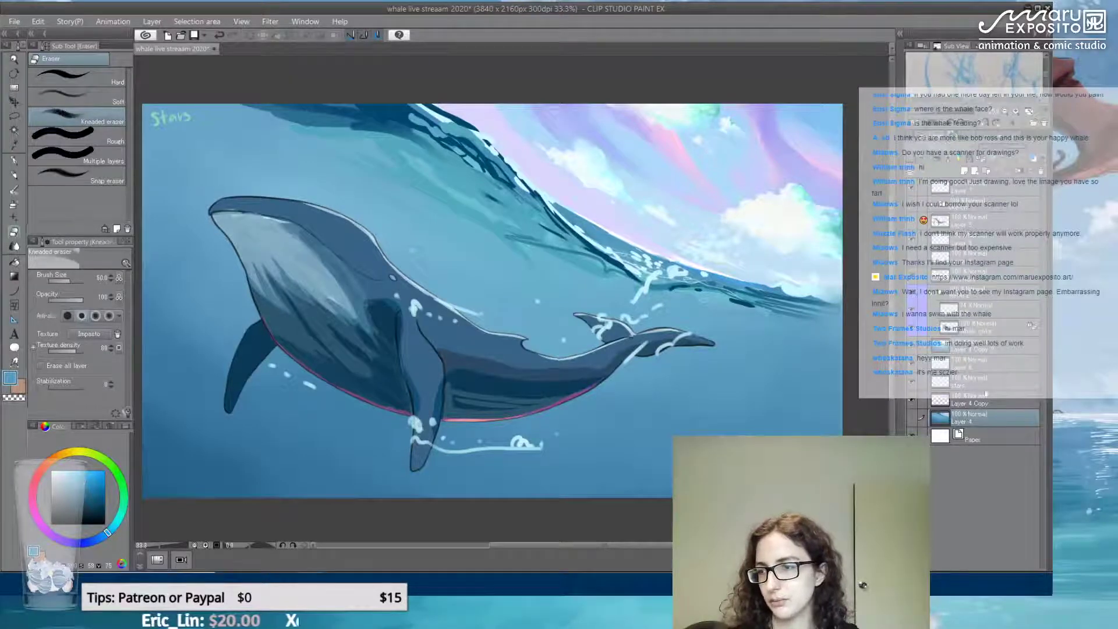
{"action": "left_click", "coordinate": [916, 349]}
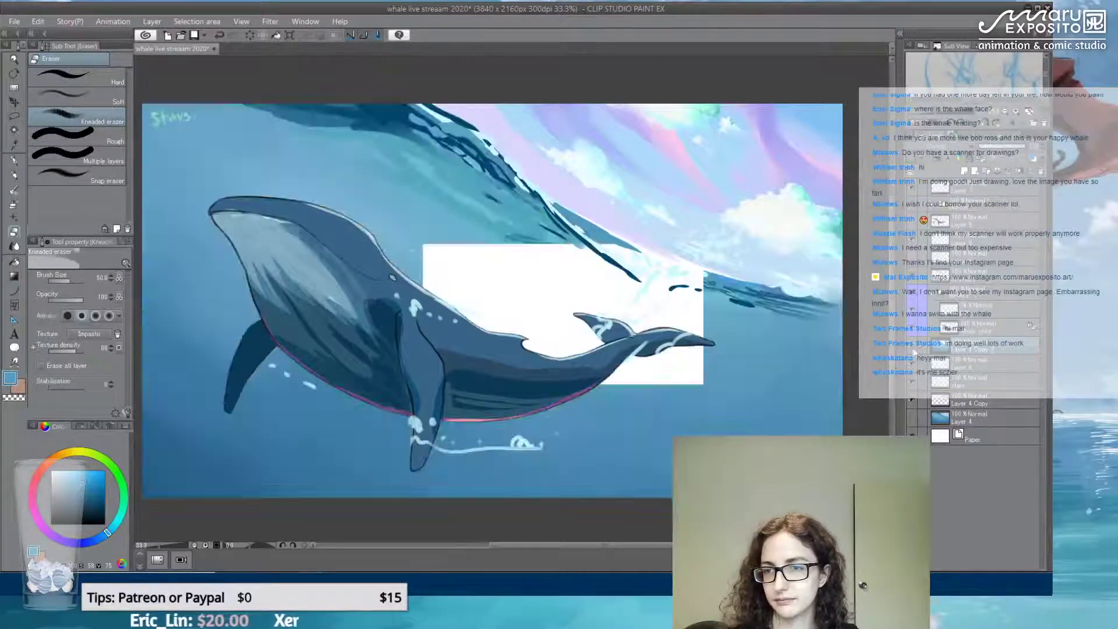
{"action": "left_click_drag", "start_coordinate": [633, 238], "coordinate": [763, 283]}
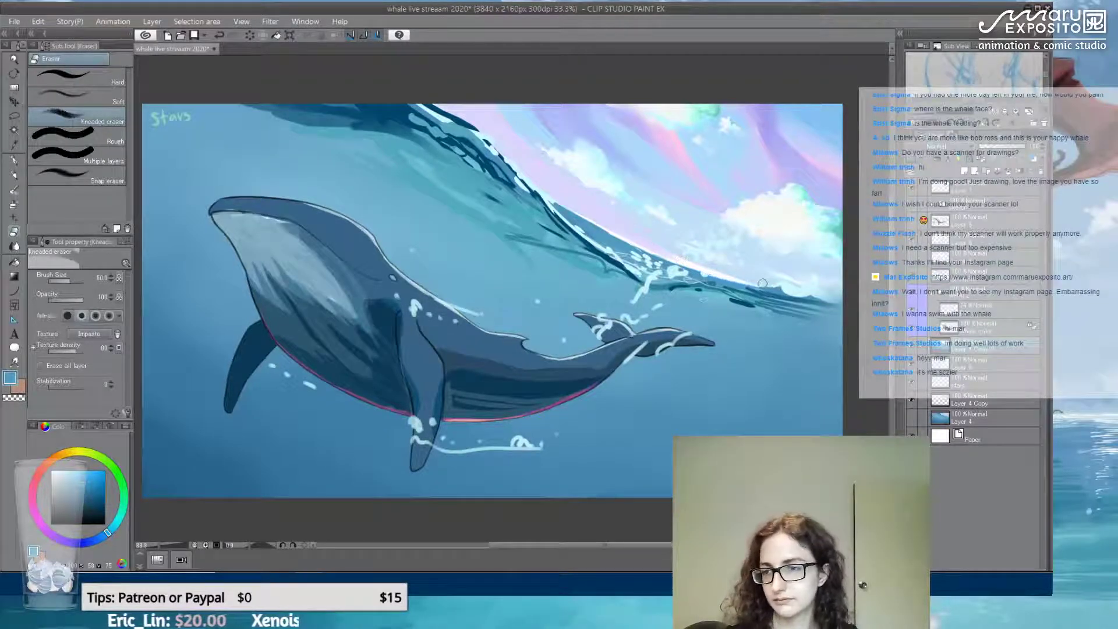
Draw dark blue ripples and droplets at the far end of the waterline with the G-pen, and touch up the waterline with sampled lighter blue
{"action": "left_click", "coordinate": [14, 161]}
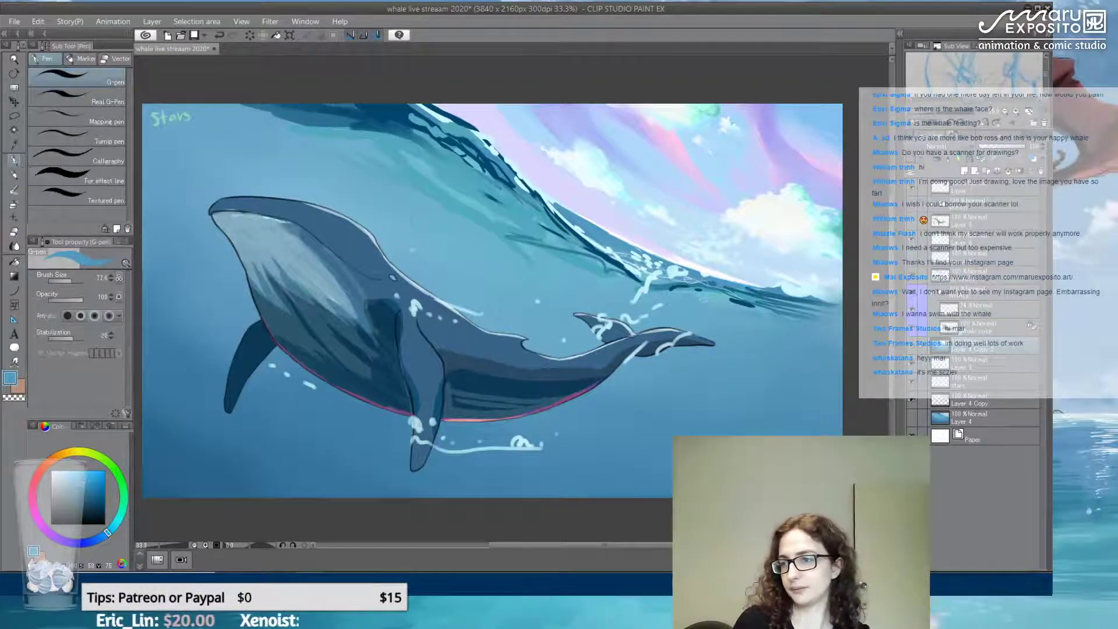
{"action": "left_click", "coordinate": [105, 501]}
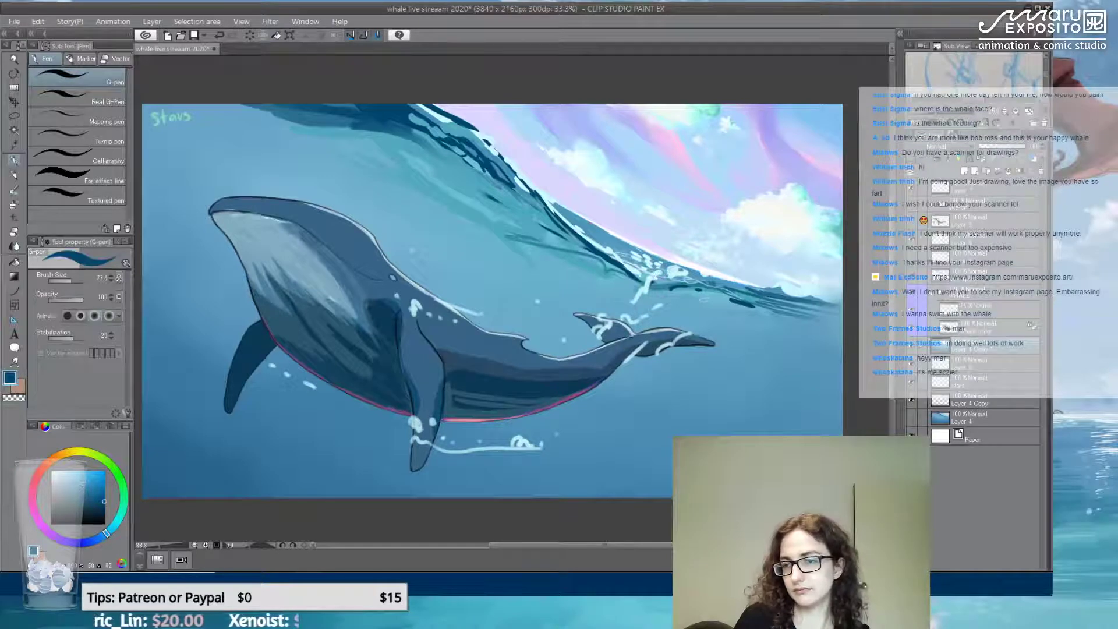
{"action": "mouse_move", "coordinate": [706, 288]}
{"action": "left_mouse_down"}
{"action": "mouse_move", "coordinate": [834, 294]}
{"action": "mouse_move", "coordinate": [787, 286]}
{"action": "left_mouse_up"}
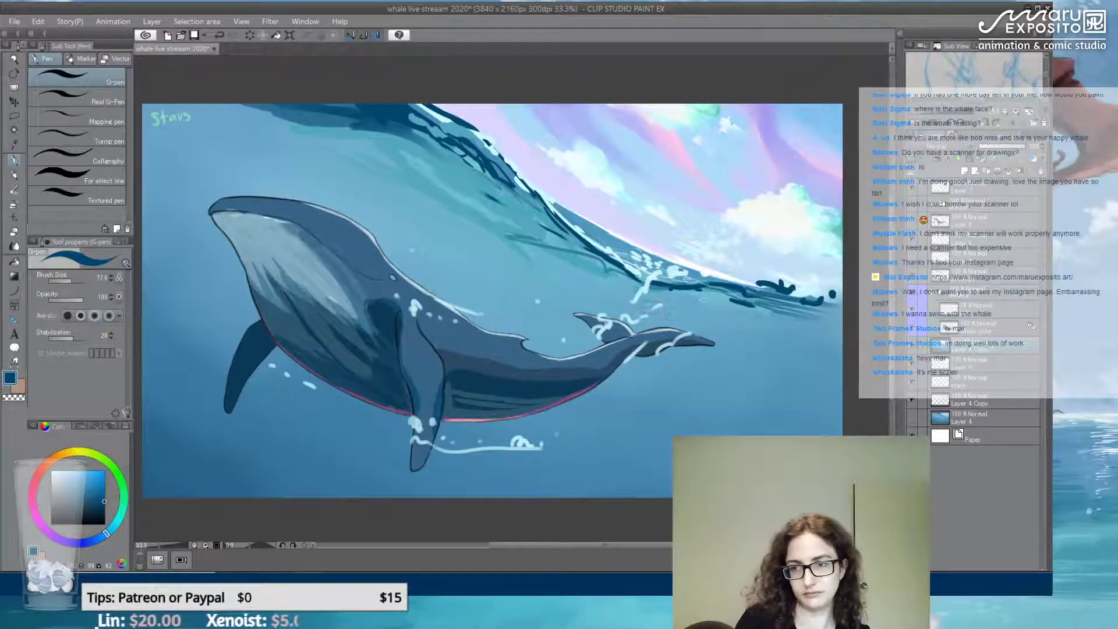
{"action": "key", "text": "alt"}
{"action": "left_click", "coordinate": [641, 327], "text": "alt"}
{"action": "left_click_drag", "start_coordinate": [677, 289], "coordinate": [706, 271]}
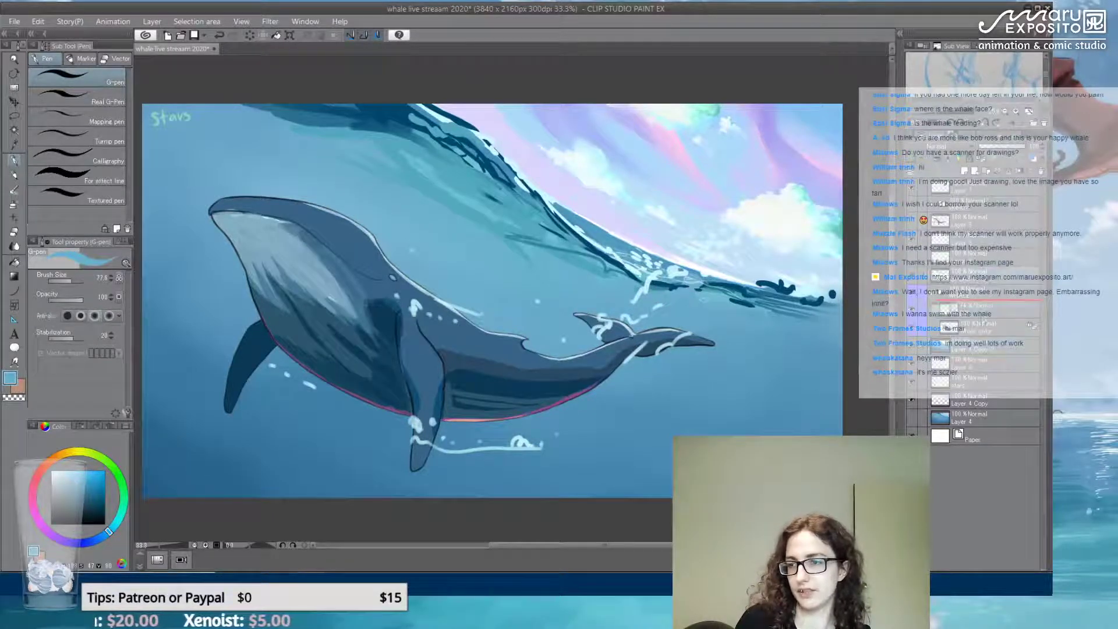
Paint a spray of white splash droplets and foam where the wave meets the sky above the tail, using near-white sampled from the clouds
{"action": "mouse_move", "coordinate": [983, 338]}
{"action": "left_mouse_down"}
{"action": "mouse_move", "coordinate": [977, 348]}
{"action": "mouse_move", "coordinate": [940, 256]}
{"action": "mouse_move", "coordinate": [949, 268]}
{"action": "left_mouse_up"}
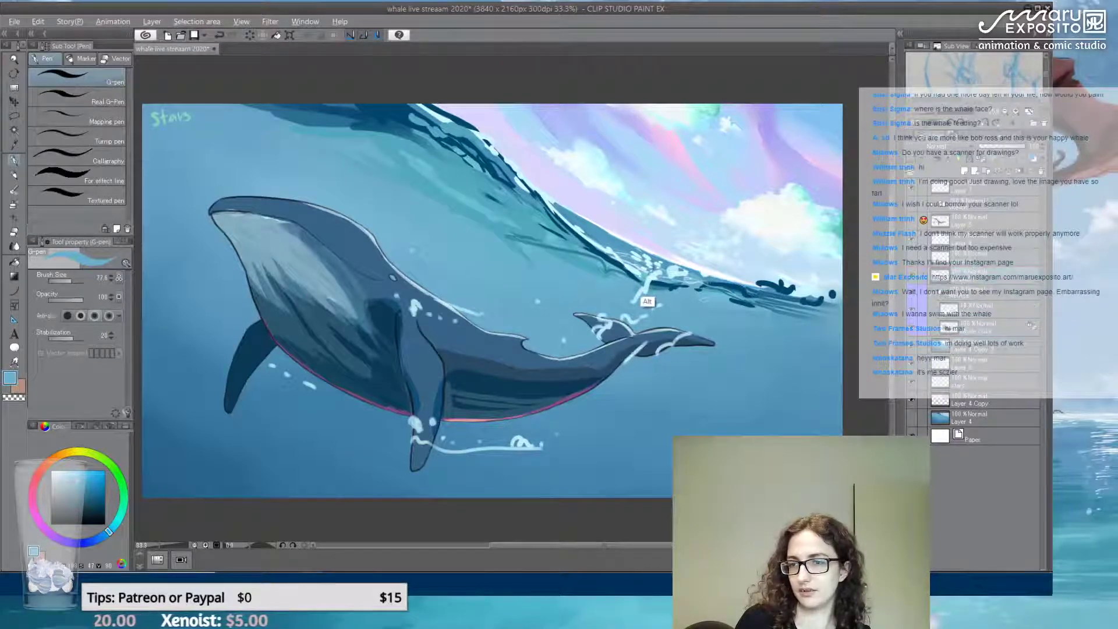
{"action": "left_click", "coordinate": [647, 301], "text": "alt"}
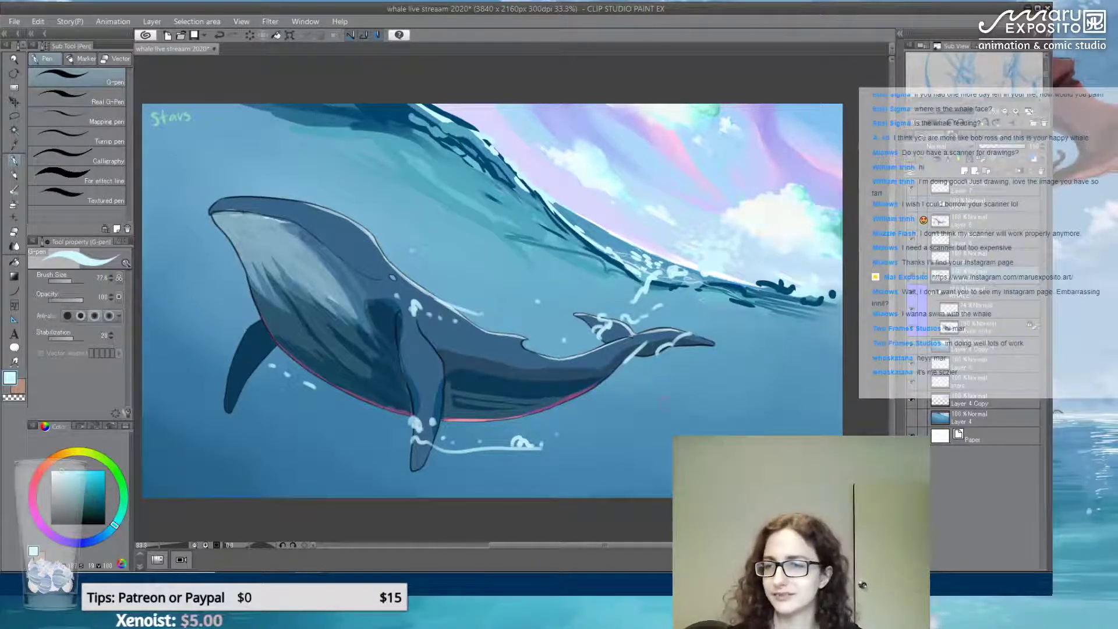
{"action": "left_click", "coordinate": [779, 252], "text": "alt"}
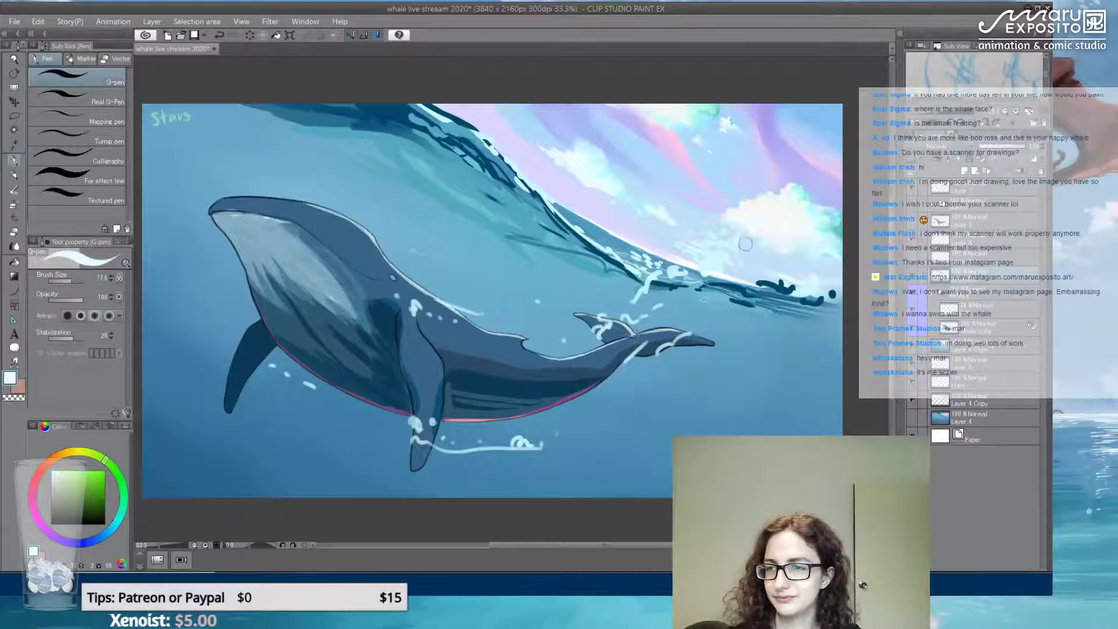
{"action": "left_click", "coordinate": [695, 236], "text": "alt"}
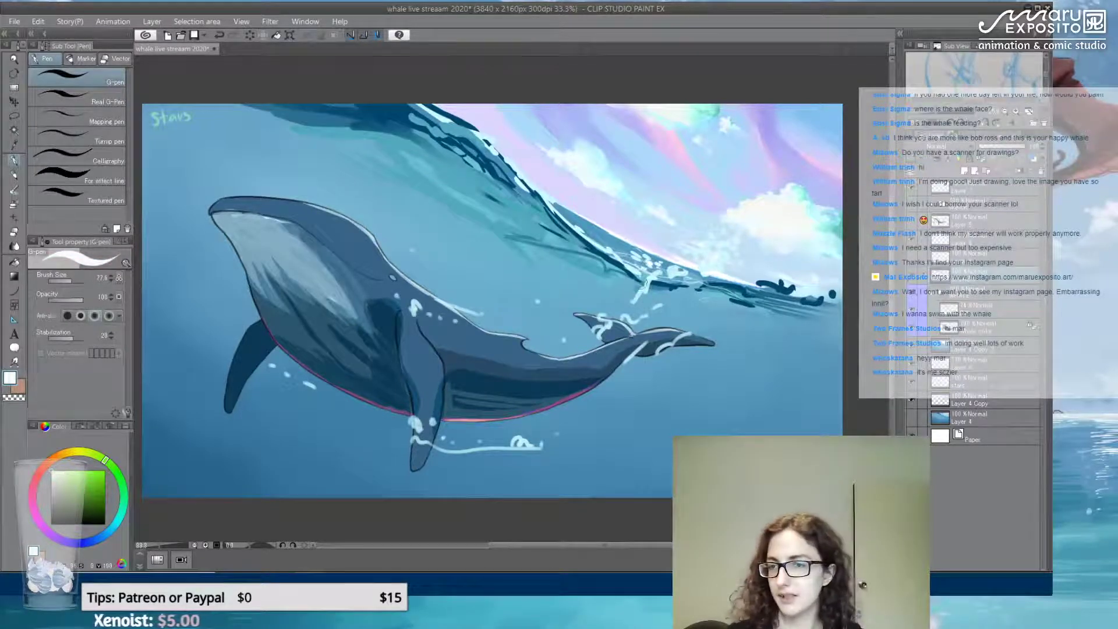
{"action": "mouse_move", "coordinate": [642, 284]}
{"action": "left_mouse_down"}
{"action": "mouse_move", "coordinate": [679, 237]}
{"action": "mouse_move", "coordinate": [712, 247]}
{"action": "mouse_move", "coordinate": [693, 239]}
{"action": "mouse_move", "coordinate": [721, 239]}
{"action": "mouse_move", "coordinate": [714, 207]}
{"action": "left_mouse_up"}
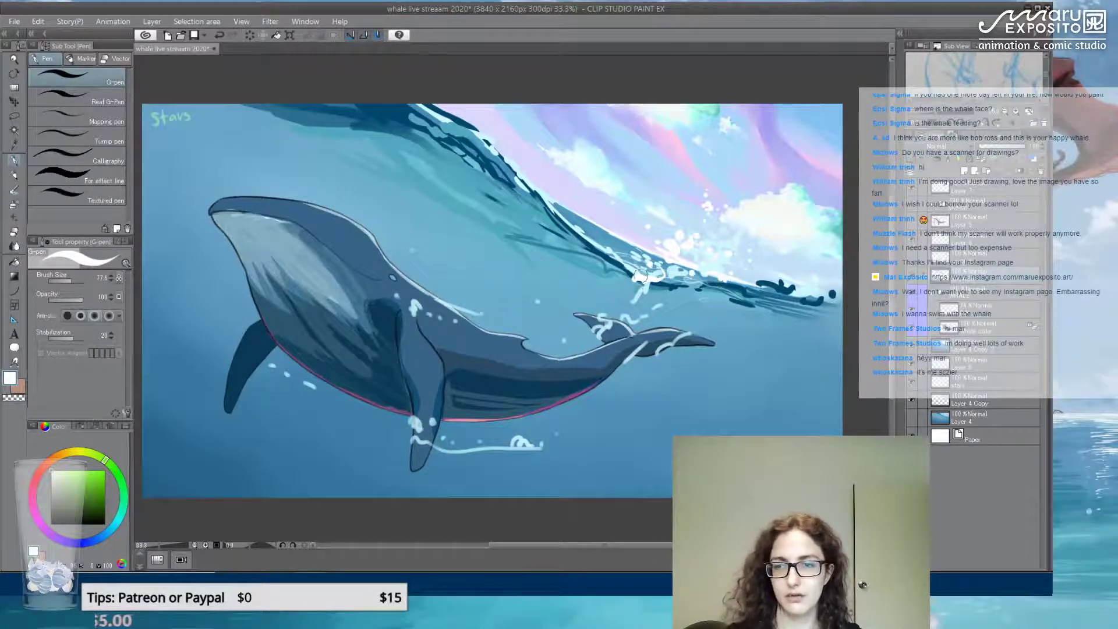
{"action": "mouse_move", "coordinate": [641, 276]}
{"action": "left_mouse_down"}
{"action": "mouse_move", "coordinate": [627, 266]}
{"action": "mouse_move", "coordinate": [661, 276]}
{"action": "mouse_move", "coordinate": [633, 253]}
{"action": "left_mouse_up"}
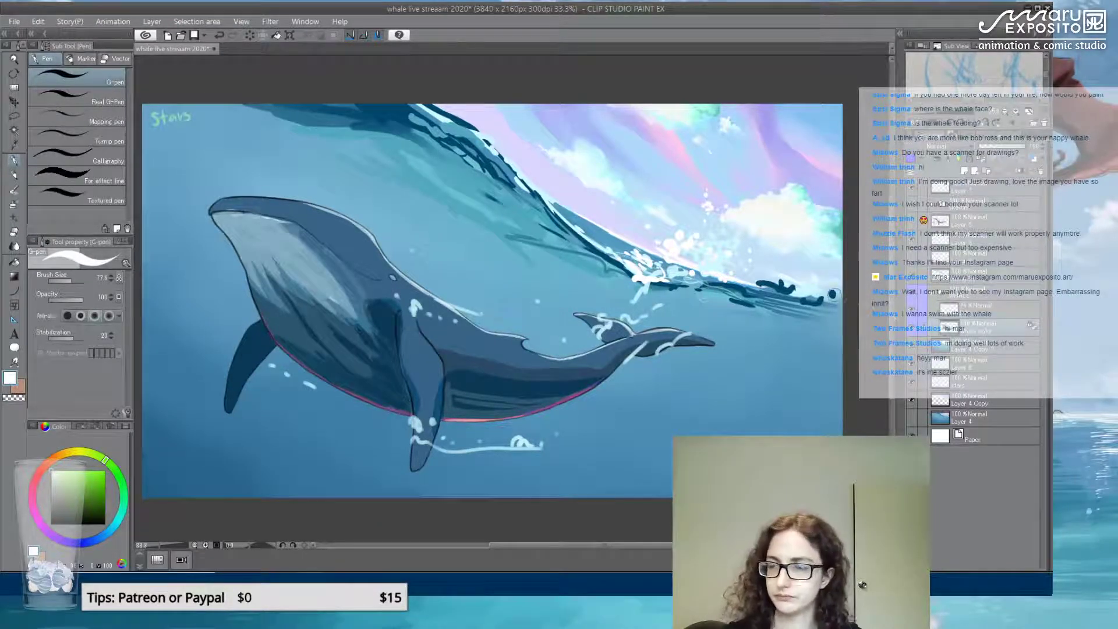
Adjust the luminosity of the whale's colour layer with the Hue/Saturation/Luminosity correction
{"action": "key", "text": "ctrl+u"}
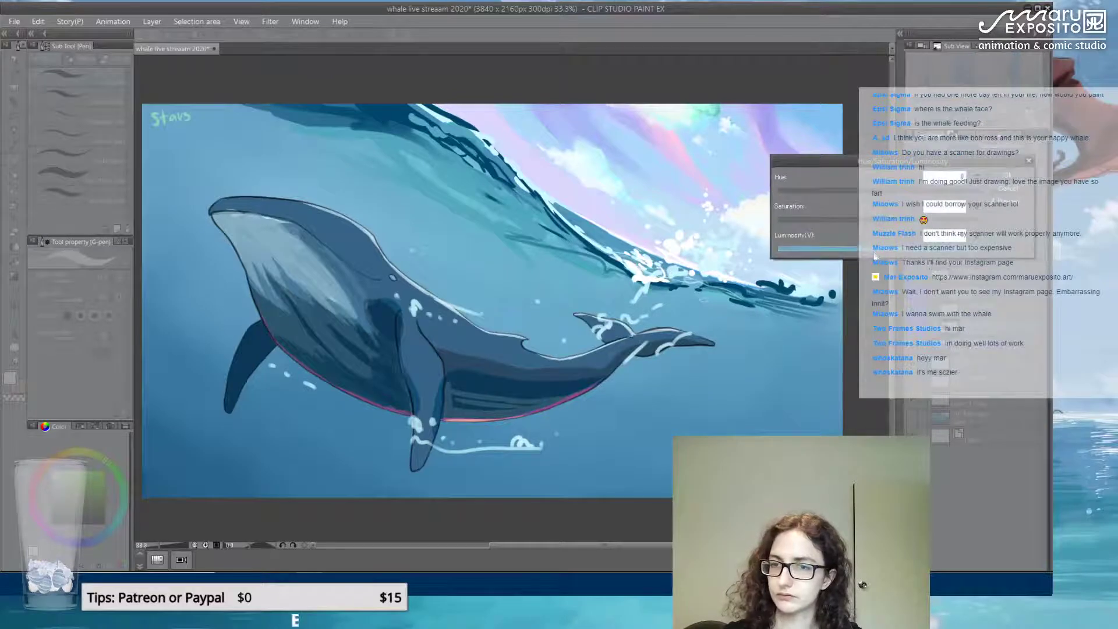
{"action": "left_click_drag", "start_coordinate": [873, 255], "coordinate": [863, 253]}
{"action": "left_click", "coordinate": [1007, 175]}
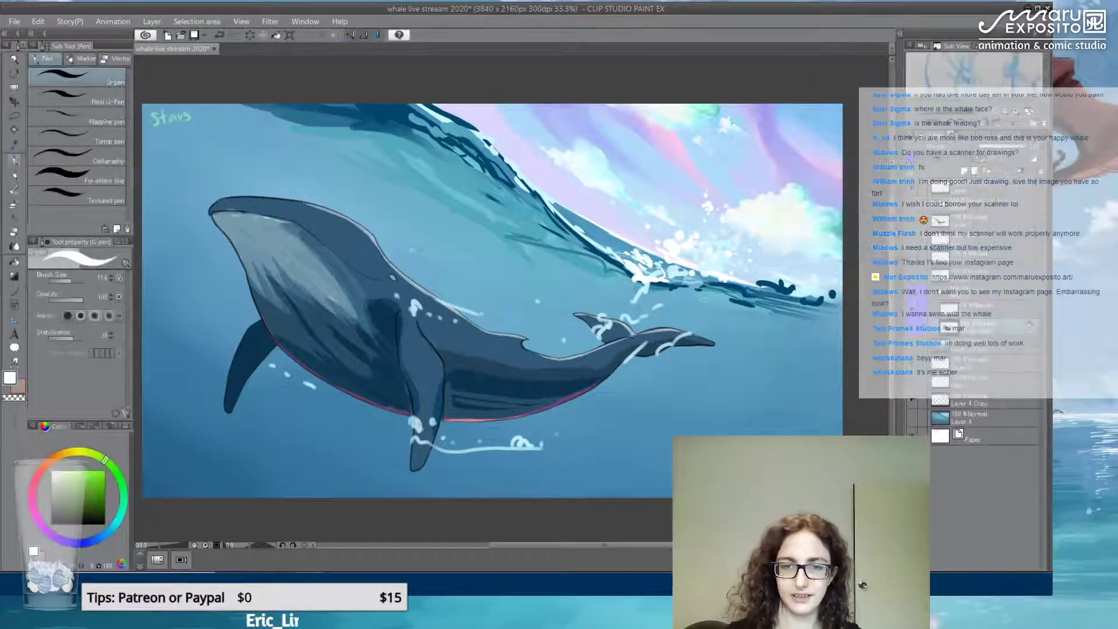
Highlight the upper edge of the whale's back toward the tail with sampled pale blue
{"action": "left_click", "coordinate": [371, 267], "text": "alt"}
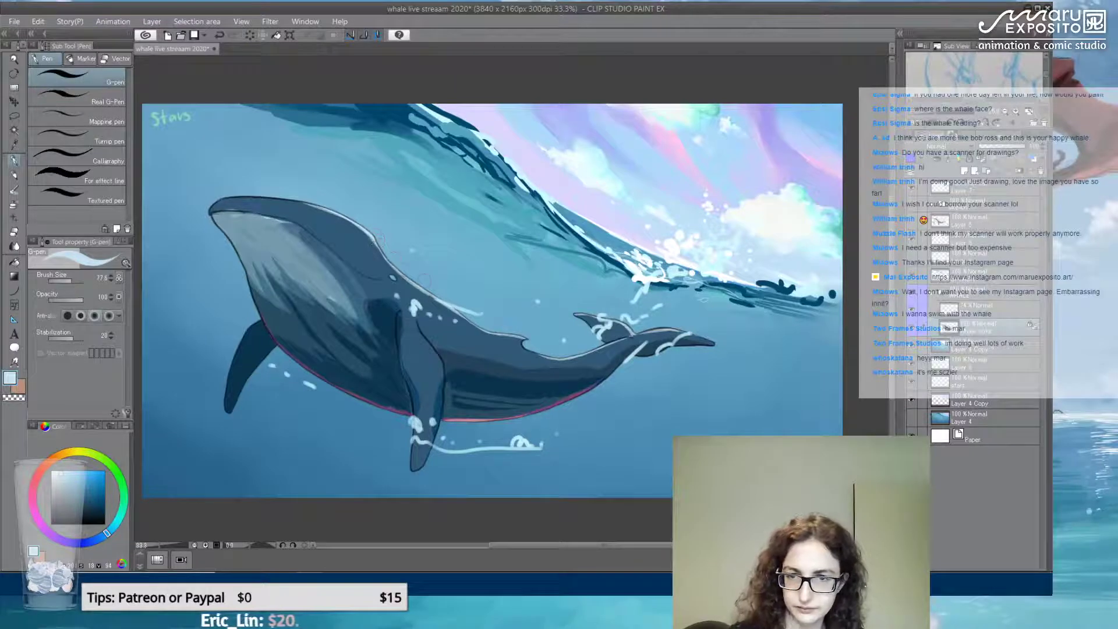
{"action": "left_click_drag", "start_coordinate": [411, 285], "coordinate": [484, 330]}
{"action": "key", "text": "ctrl+z"}
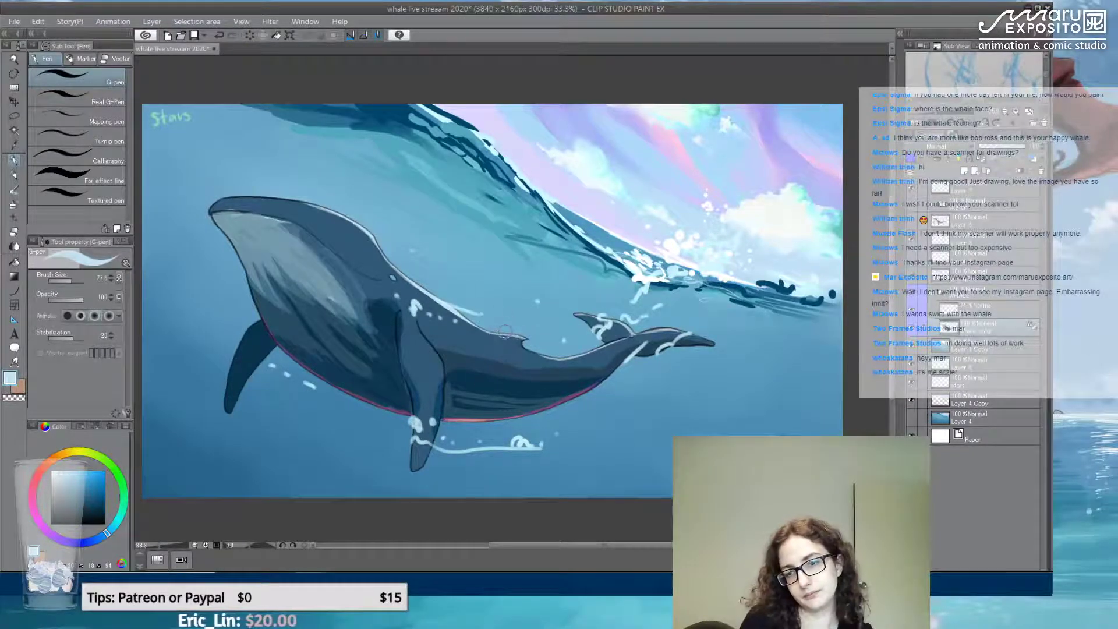
{"action": "left_click_drag", "start_coordinate": [539, 349], "coordinate": [583, 354]}
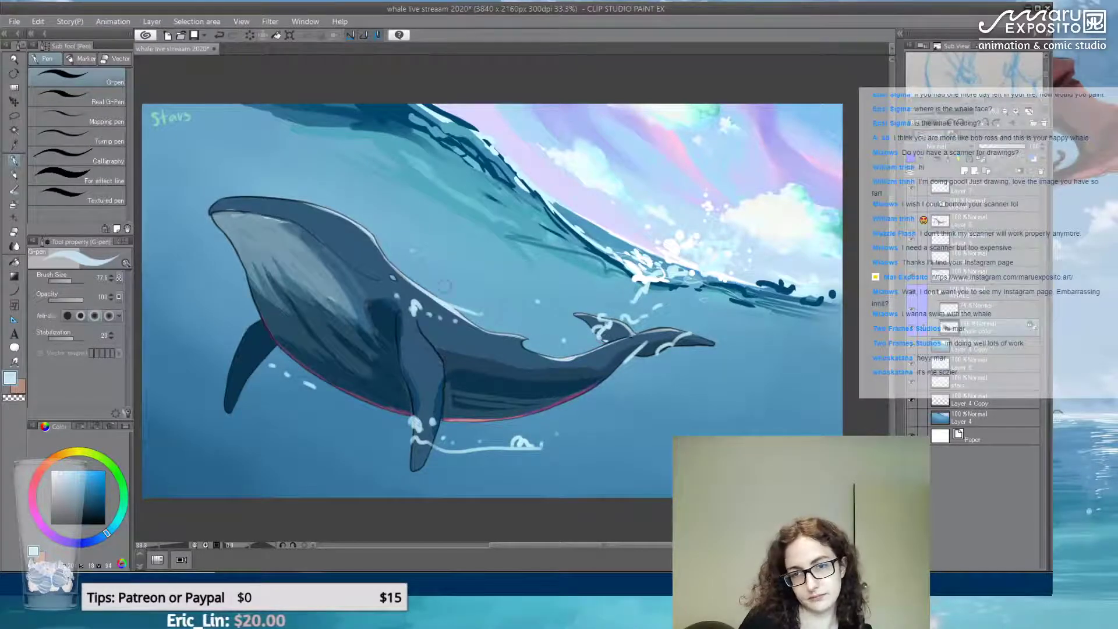
Paint pale ridges along the whale's throat and short ones on the belly behind the front flipper, using the sampled throat colour
{"action": "left_click", "coordinate": [280, 248], "text": "alt"}
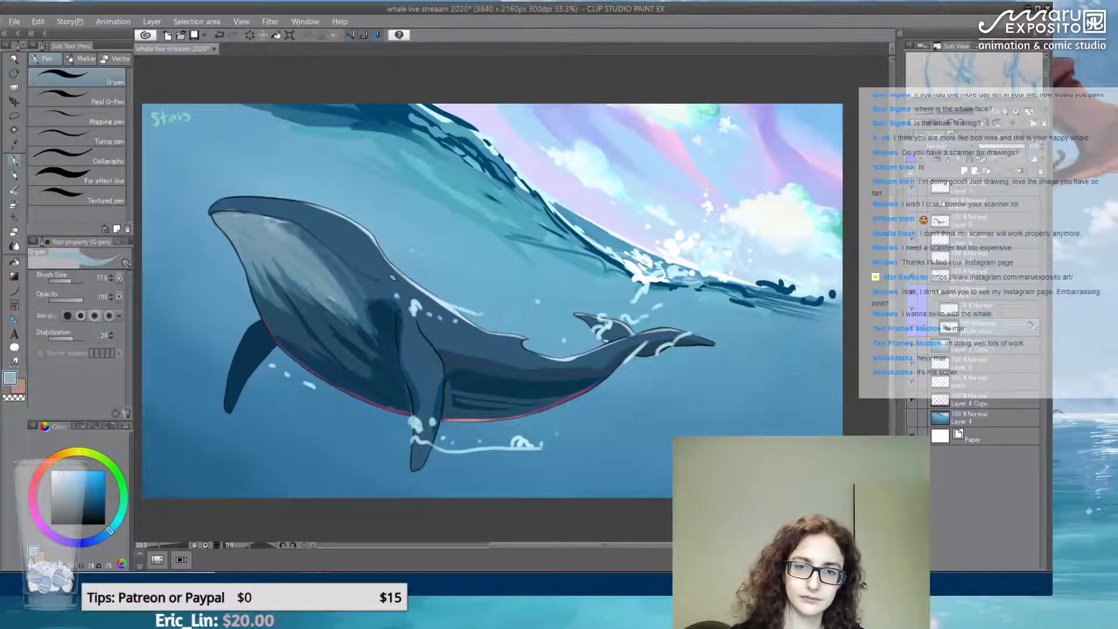
{"action": "mouse_move", "coordinate": [269, 224]}
{"action": "left_mouse_down"}
{"action": "mouse_move", "coordinate": [238, 212]}
{"action": "mouse_move", "coordinate": [219, 248]}
{"action": "mouse_move", "coordinate": [247, 261]}
{"action": "mouse_move", "coordinate": [278, 251]}
{"action": "mouse_move", "coordinate": [379, 344]}
{"action": "left_mouse_up"}
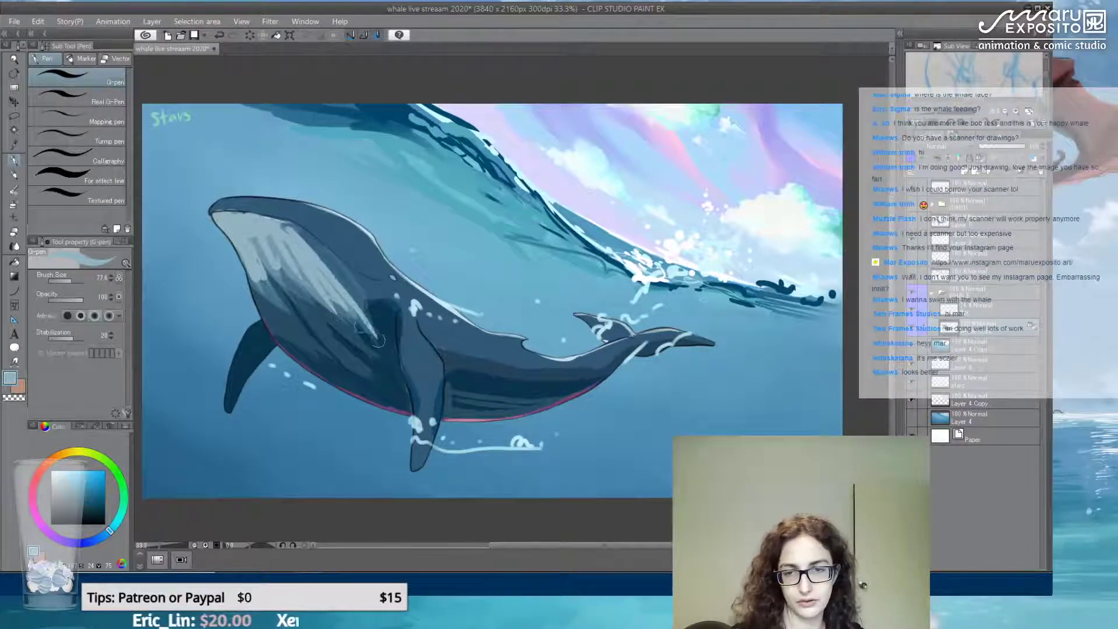
{"action": "mouse_move", "coordinate": [300, 271]}
{"action": "left_mouse_down"}
{"action": "mouse_move", "coordinate": [346, 321]}
{"action": "mouse_move", "coordinate": [335, 332]}
{"action": "left_mouse_up"}
{"action": "left_click_drag", "start_coordinate": [256, 262], "coordinate": [300, 326]}
{"action": "left_click_drag", "start_coordinate": [259, 283], "coordinate": [323, 338]}
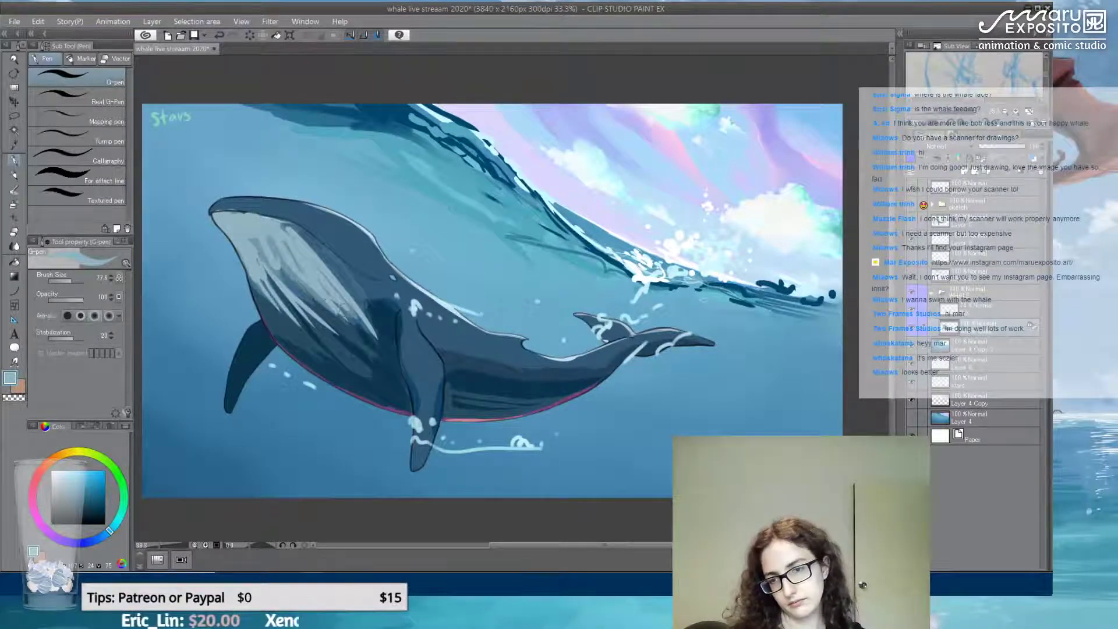
{"action": "left_click_drag", "start_coordinate": [322, 261], "coordinate": [378, 322]}
{"action": "left_click_drag", "start_coordinate": [339, 277], "coordinate": [388, 321]}
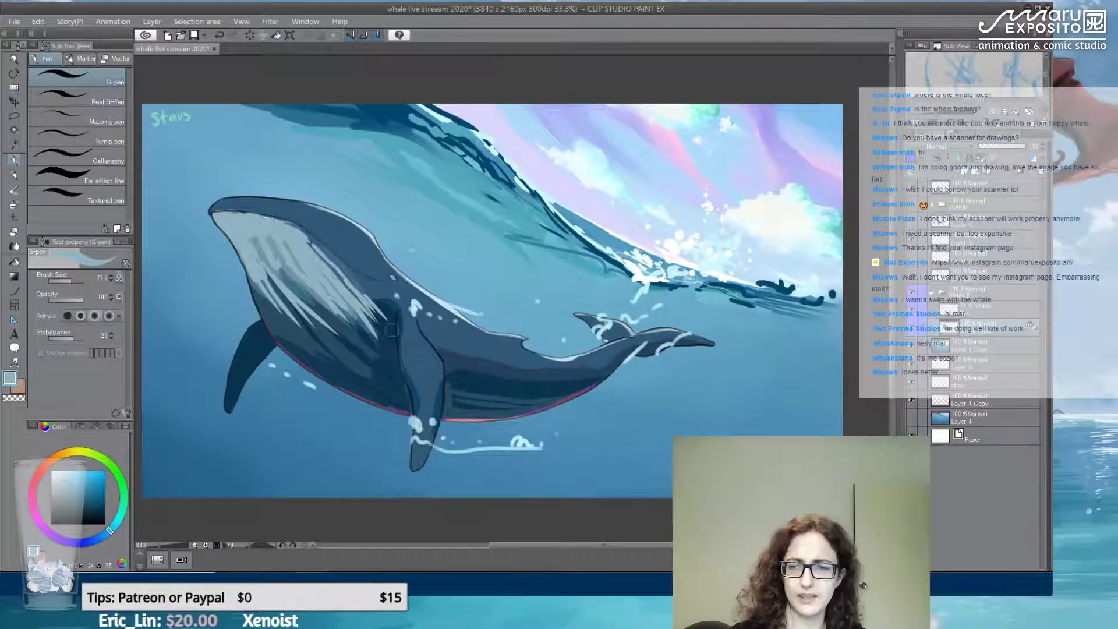
{"action": "mouse_move", "coordinate": [450, 372]}
{"action": "left_mouse_down"}
{"action": "mouse_move", "coordinate": [487, 389]}
{"action": "mouse_move", "coordinate": [488, 403]}
{"action": "left_mouse_up"}
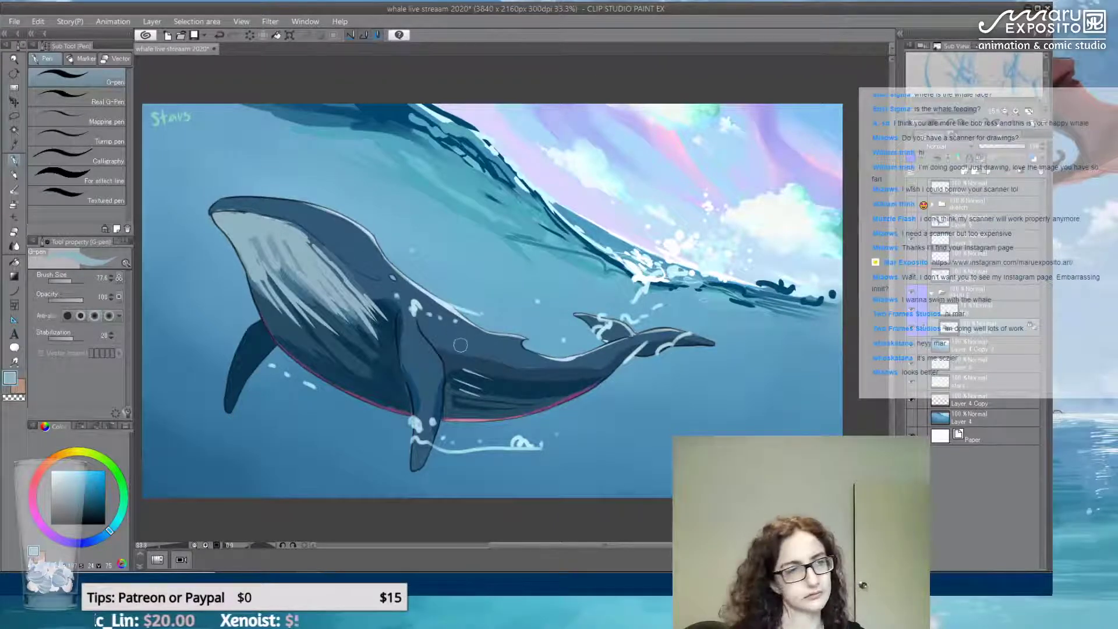
Add pale mottled flecks along the rear edge of the near flipper and the inner edge of the far flipper
{"action": "mouse_move", "coordinate": [443, 388]}
{"action": "left_mouse_down"}
{"action": "mouse_move", "coordinate": [448, 359]}
{"action": "mouse_move", "coordinate": [429, 341]}
{"action": "mouse_move", "coordinate": [449, 358]}
{"action": "mouse_move", "coordinate": [452, 377]}
{"action": "mouse_move", "coordinate": [423, 337]}
{"action": "left_mouse_up"}
{"action": "key", "text": "ctrl+z"}
{"action": "left_click_drag", "start_coordinate": [441, 380], "coordinate": [434, 428]}
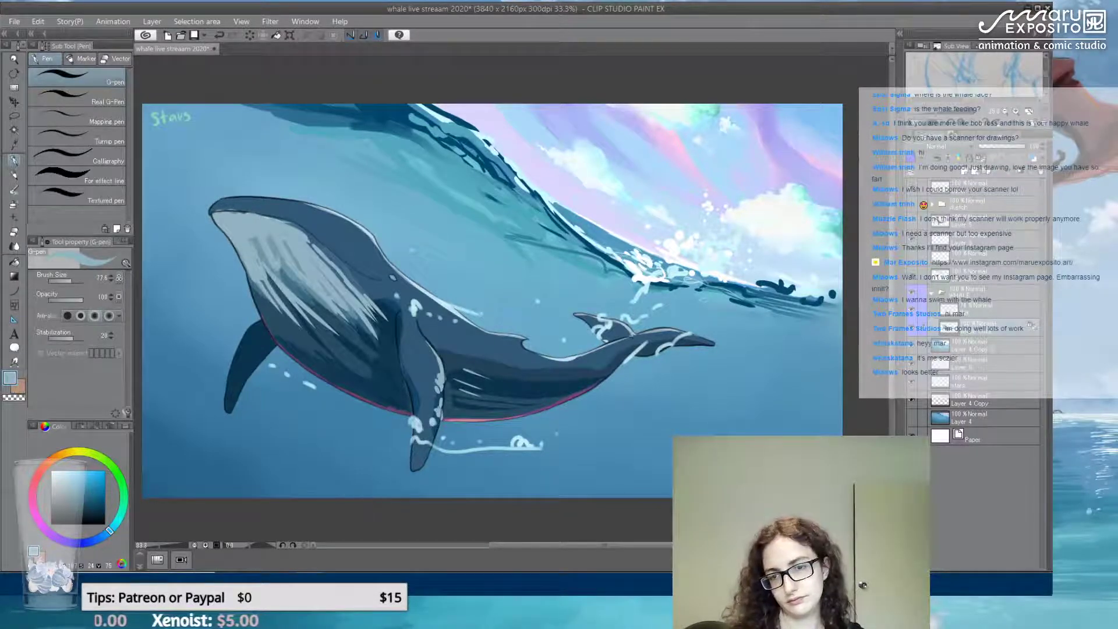
{"action": "left_click_drag", "start_coordinate": [238, 384], "coordinate": [269, 348]}
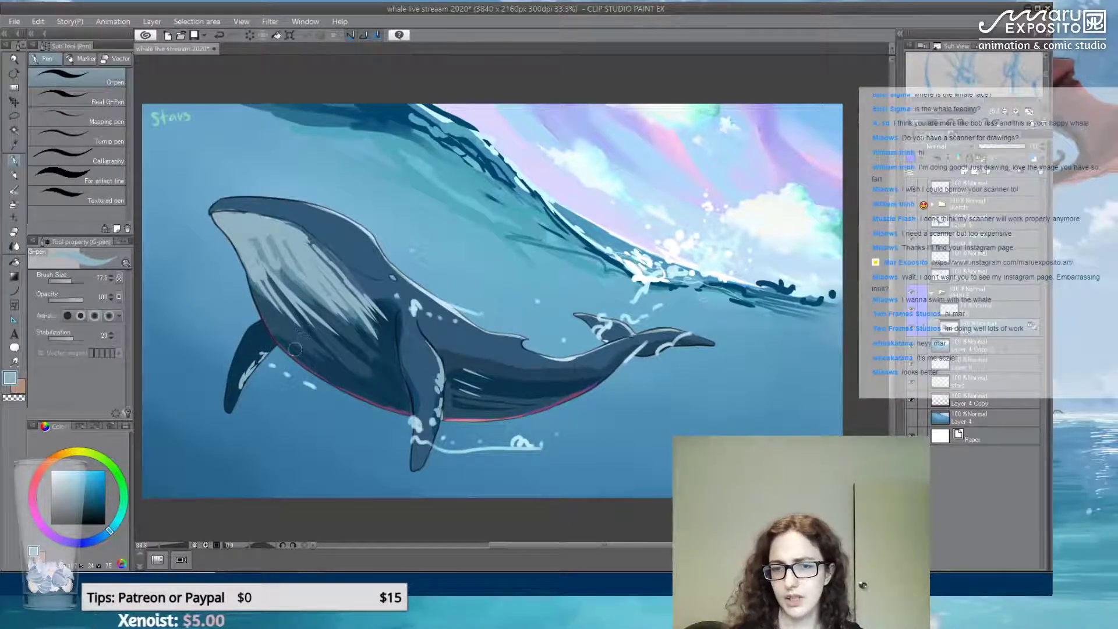
Tone down the pale flecks on both flippers with dark blue-grey sampled from the belly
{"action": "left_click", "coordinate": [306, 366], "text": "alt"}
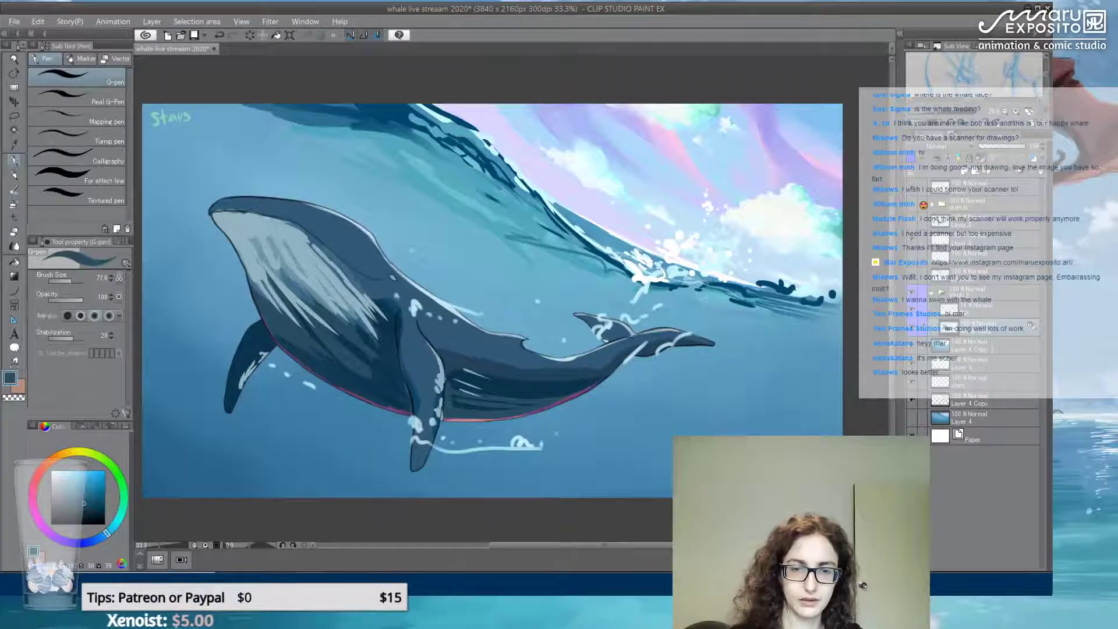
{"action": "mouse_move", "coordinate": [247, 373]}
{"action": "left_mouse_down"}
{"action": "mouse_move", "coordinate": [233, 385]}
{"action": "mouse_move", "coordinate": [239, 396]}
{"action": "mouse_move", "coordinate": [270, 351]}
{"action": "mouse_move", "coordinate": [259, 359]}
{"action": "left_mouse_up"}
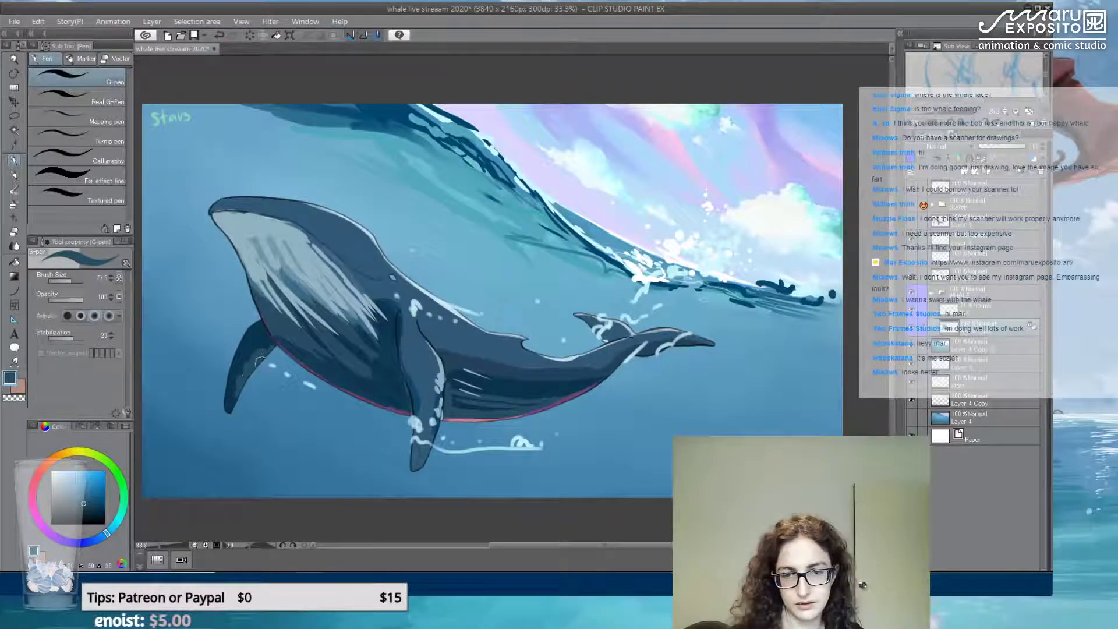
{"action": "mouse_move", "coordinate": [431, 416]}
{"action": "left_mouse_down"}
{"action": "mouse_move", "coordinate": [441, 398]}
{"action": "mouse_move", "coordinate": [429, 354]}
{"action": "left_mouse_up"}
Define the throat grooves with sampled mid blue, and sharpen the pale ridges between them with the sampled throat colour
{"action": "left_click", "coordinate": [326, 266], "text": "alt"}
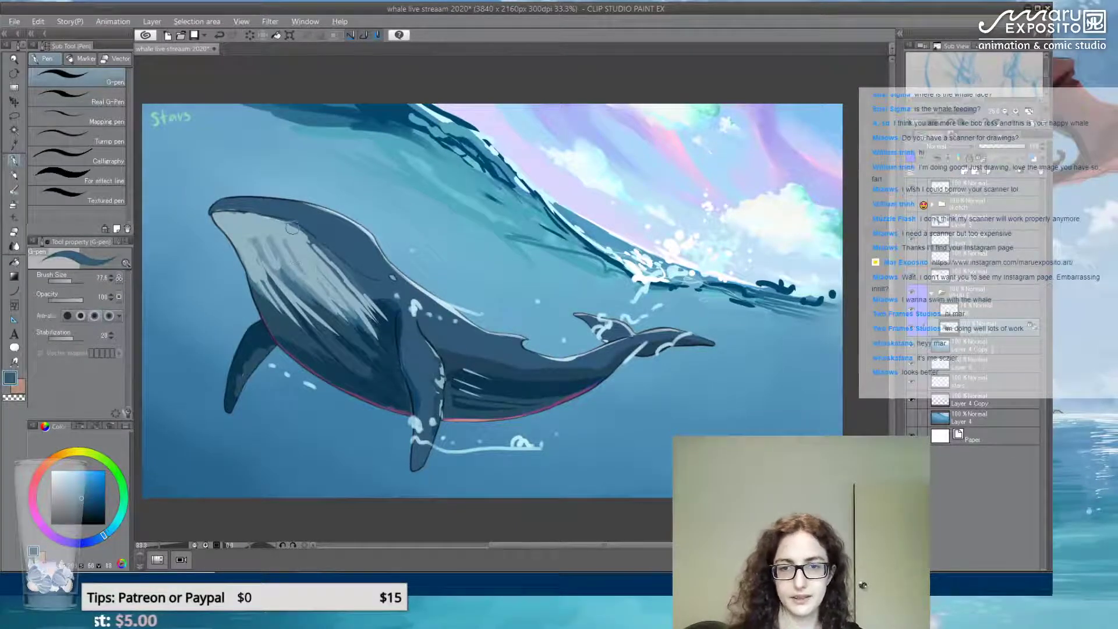
{"action": "left_click_drag", "start_coordinate": [309, 239], "coordinate": [296, 222]}
{"action": "mouse_move", "coordinate": [254, 258]}
{"action": "left_mouse_down"}
{"action": "mouse_move", "coordinate": [326, 321]}
{"action": "mouse_move", "coordinate": [315, 307]}
{"action": "left_mouse_up"}
{"action": "mouse_move", "coordinate": [292, 262]}
{"action": "left_mouse_down"}
{"action": "mouse_move", "coordinate": [368, 342]}
{"action": "mouse_move", "coordinate": [296, 319]}
{"action": "mouse_move", "coordinate": [263, 273]}
{"action": "left_mouse_up"}
{"action": "mouse_move", "coordinate": [282, 325]}
{"action": "left_mouse_down"}
{"action": "mouse_move", "coordinate": [264, 308]}
{"action": "mouse_move", "coordinate": [268, 321]}
{"action": "left_mouse_up"}
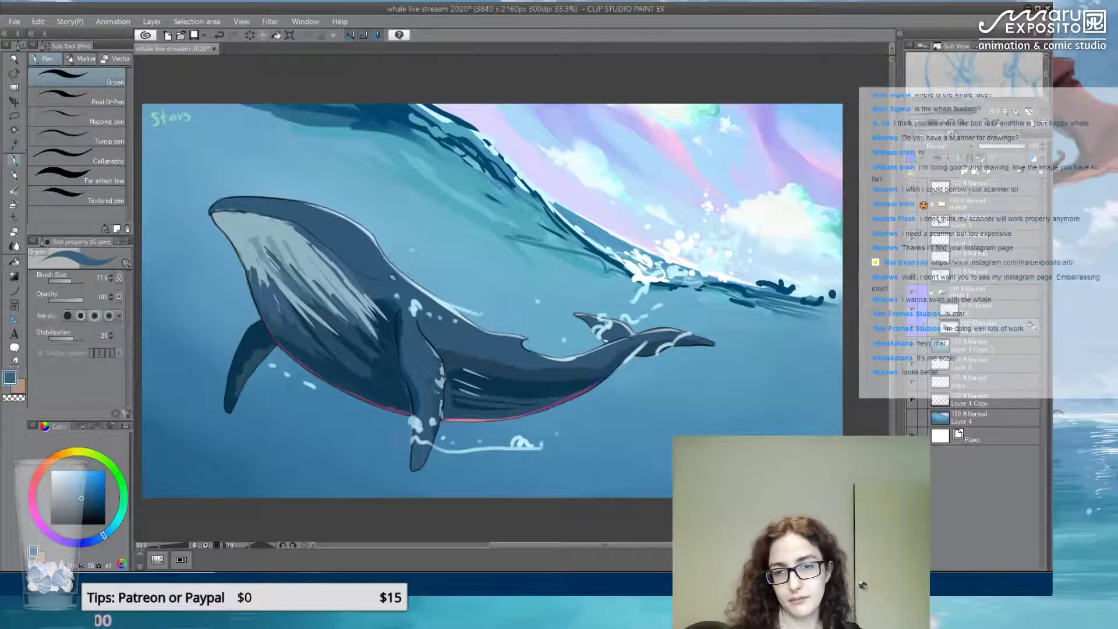
{"action": "left_click", "coordinate": [248, 282], "text": "alt"}
{"action": "mouse_move", "coordinate": [254, 263]}
{"action": "left_mouse_down"}
{"action": "mouse_move", "coordinate": [257, 298]}
{"action": "mouse_move", "coordinate": [282, 304]}
{"action": "left_mouse_up"}
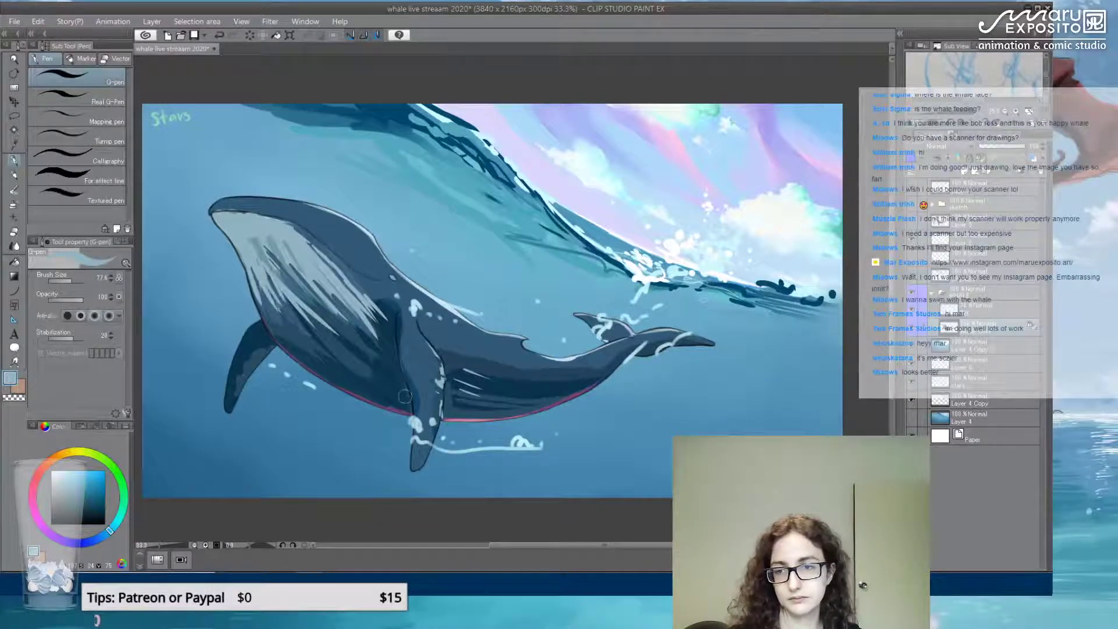
{"action": "left_click_drag", "start_coordinate": [430, 432], "coordinate": [402, 427]}
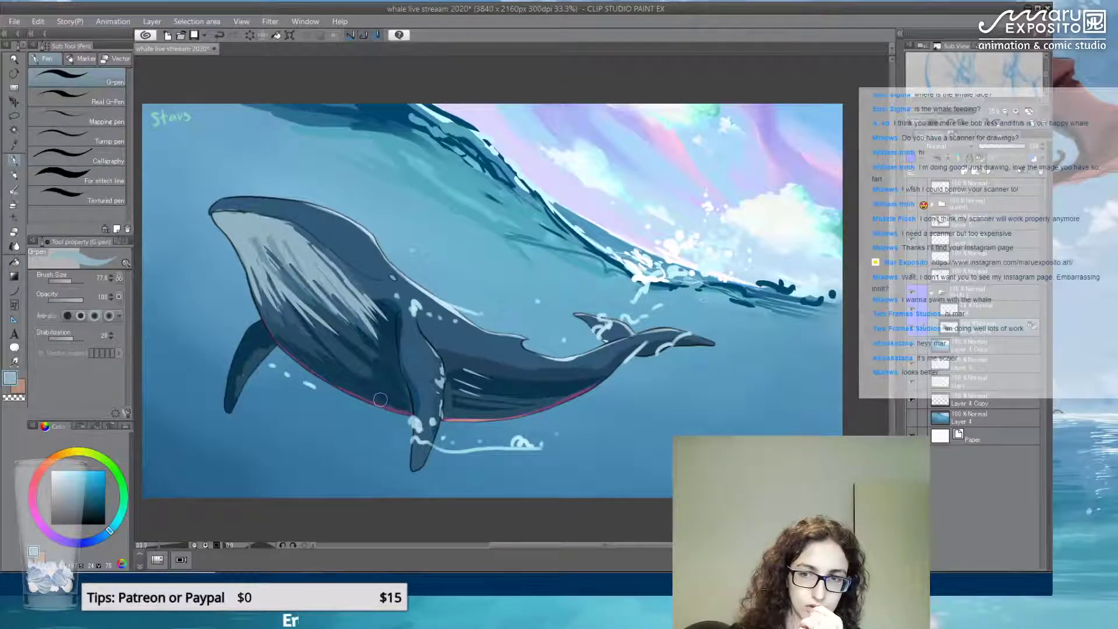
Save the painting
{"action": "left_click", "coordinate": [14, 21]}
{"action": "left_click", "coordinate": [42, 114]}
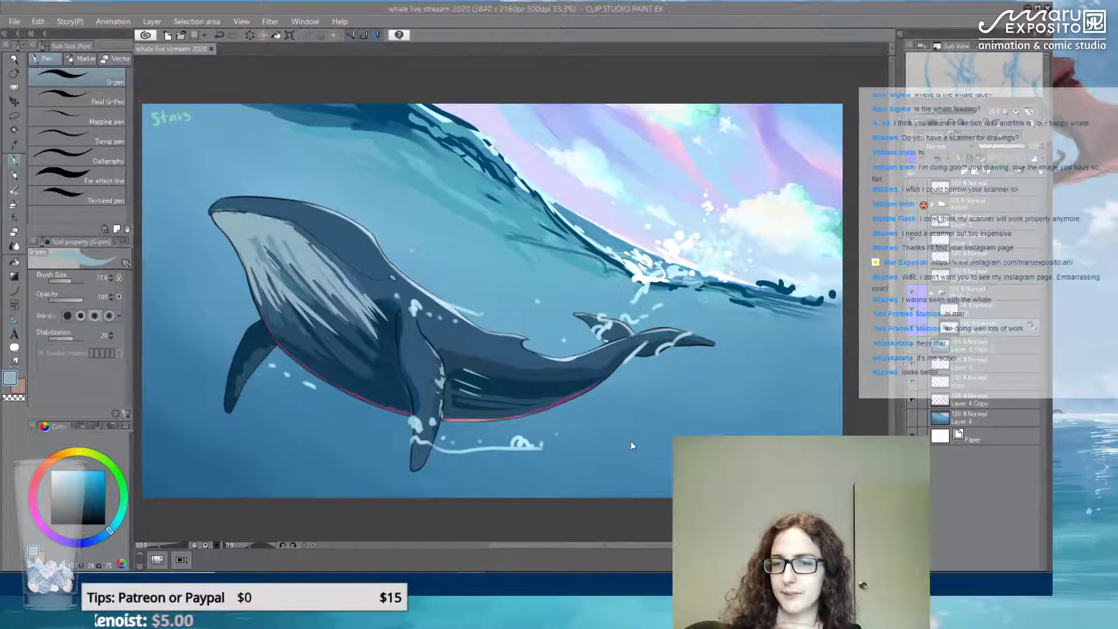
{"action": "left_click", "coordinate": [581, 393]}
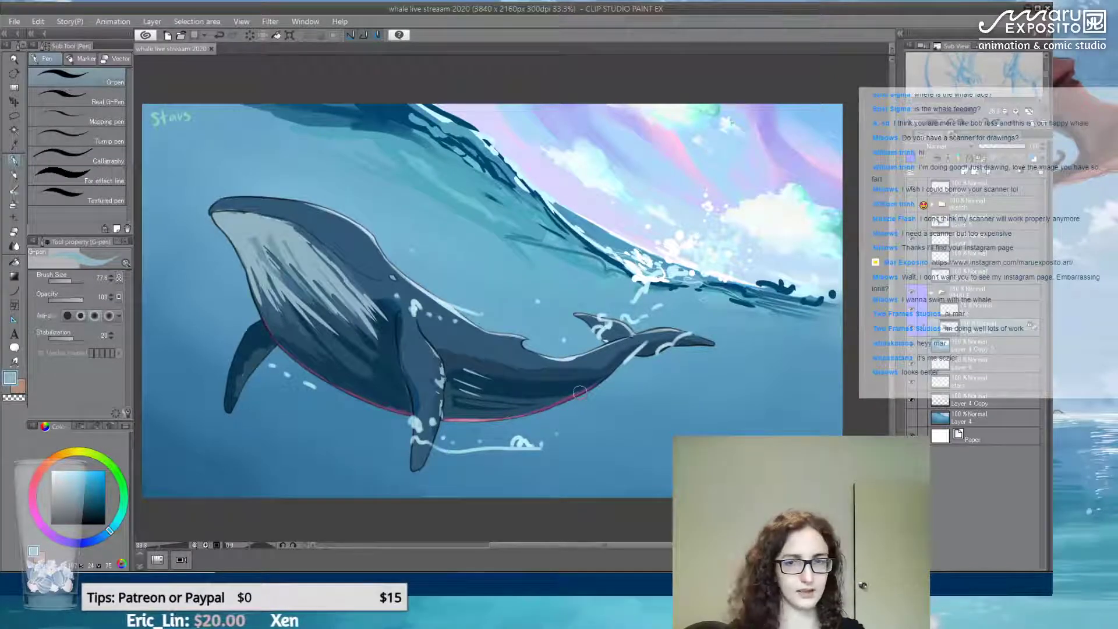
Extend the pale ridges along the upper part of the whale's throat with the sampled throat colour
{"action": "key", "text": "alt"}
{"action": "left_click", "coordinate": [278, 231]}
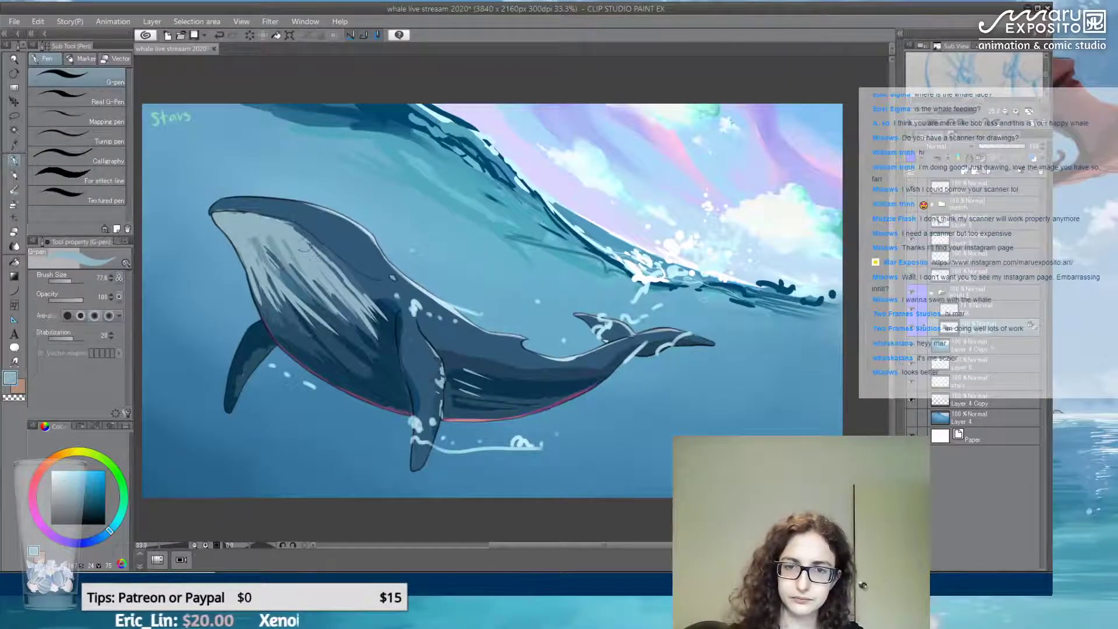
{"action": "mouse_move", "coordinate": [303, 234]}
{"action": "left_mouse_down"}
{"action": "mouse_move", "coordinate": [352, 283]}
{"action": "mouse_move", "coordinate": [359, 330]}
{"action": "left_mouse_up"}
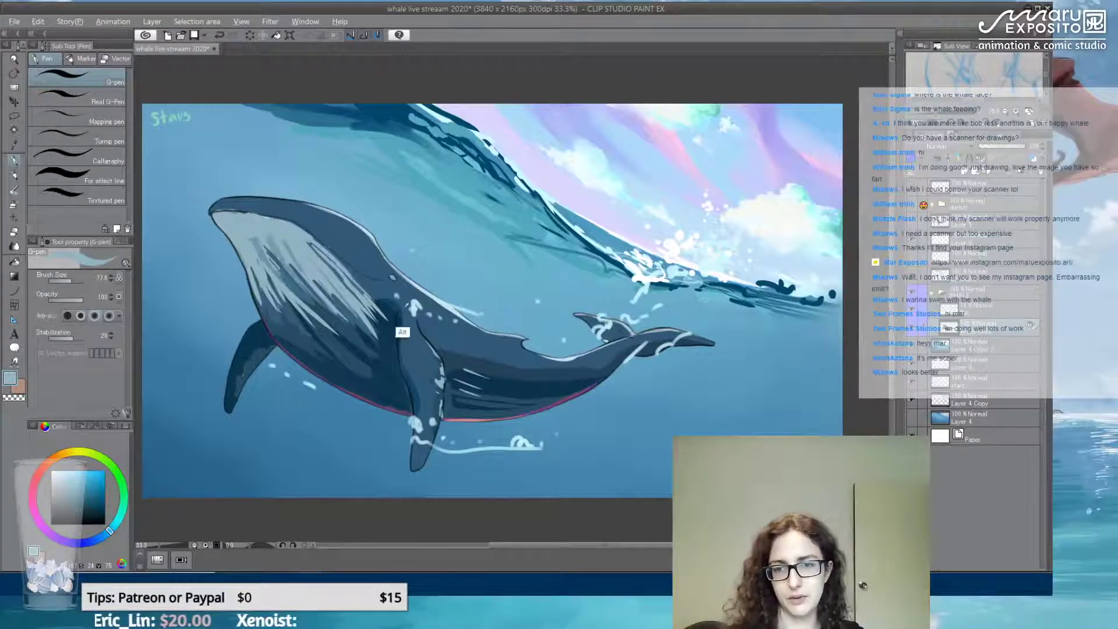
Paint the whale's eye in a darkened navy sampled from the body's shadow, and add a new layer above the water layer
{"action": "left_click", "coordinate": [392, 342], "text": "alt"}
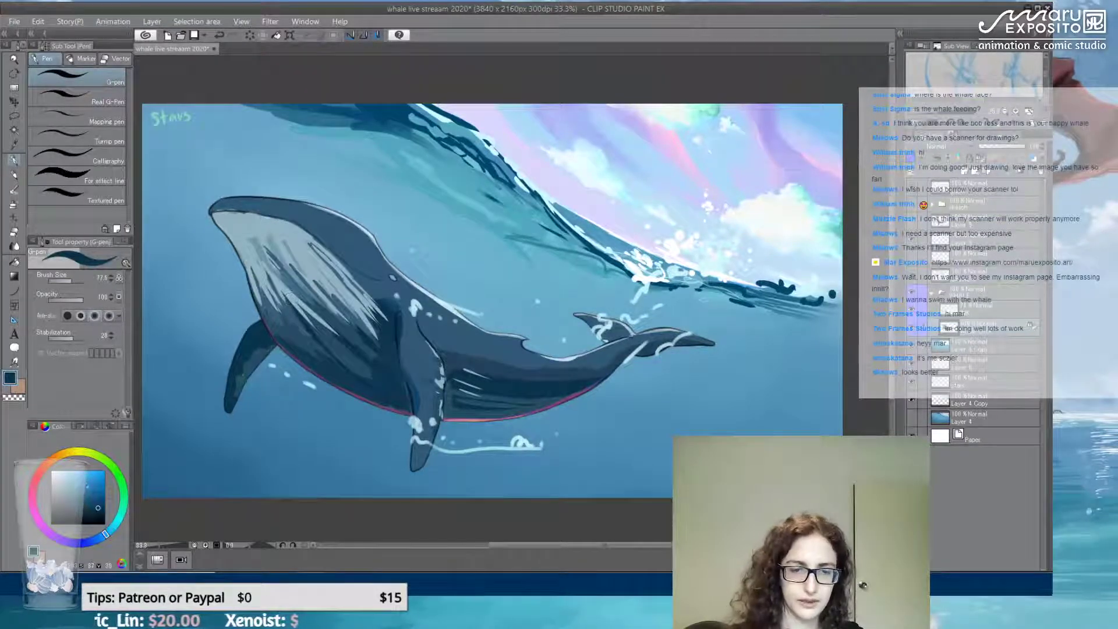
{"action": "left_click", "coordinate": [104, 517]}
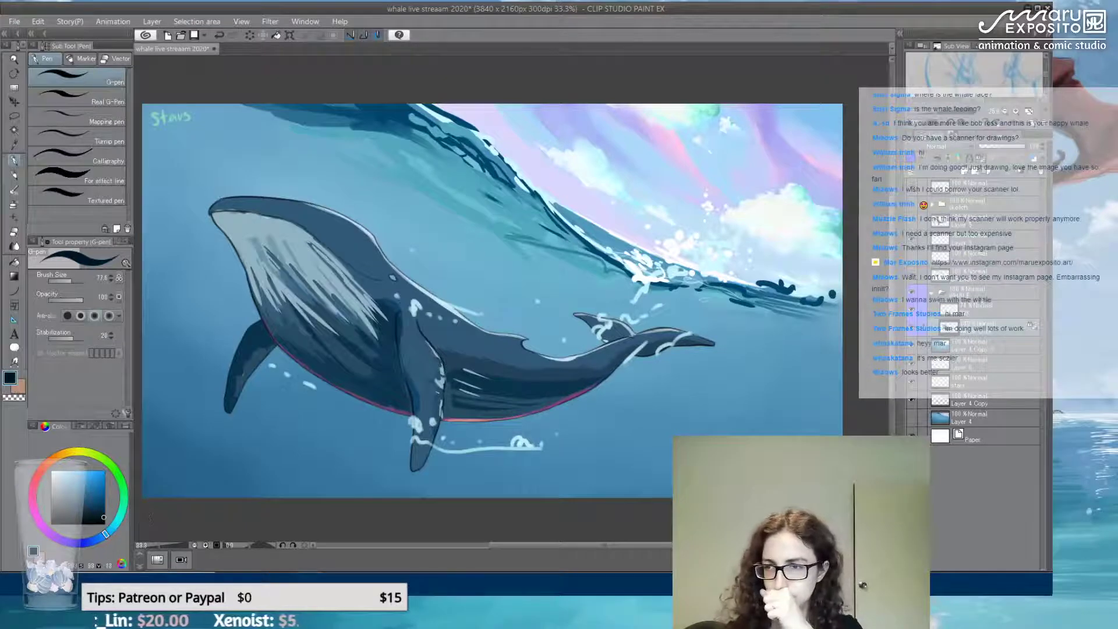
{"action": "left_click", "coordinate": [968, 174]}
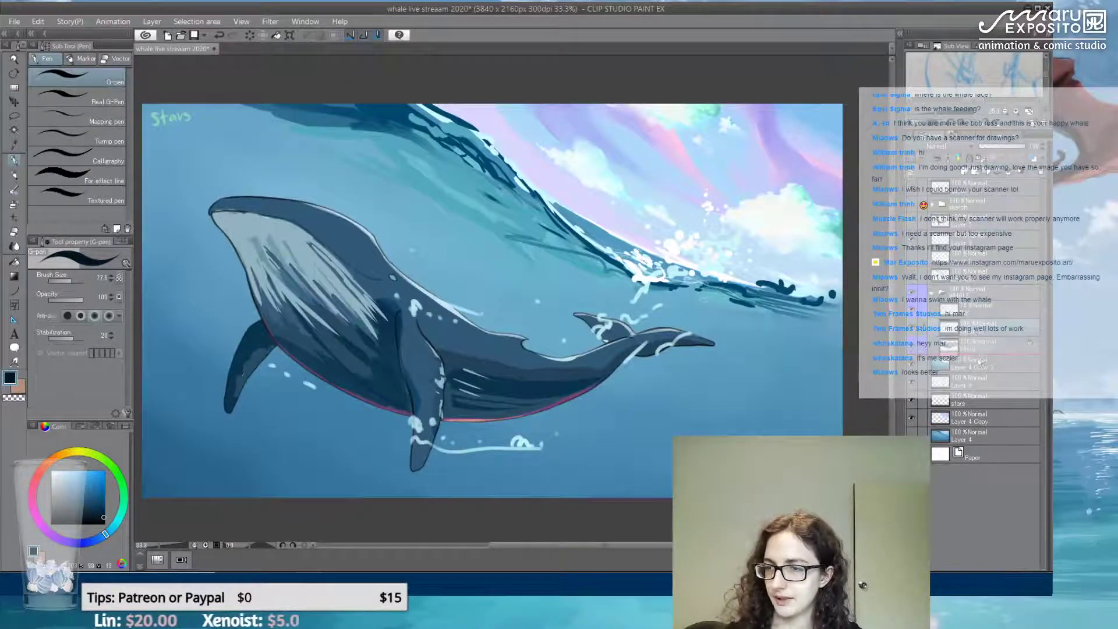
{"action": "left_click", "coordinate": [979, 345]}
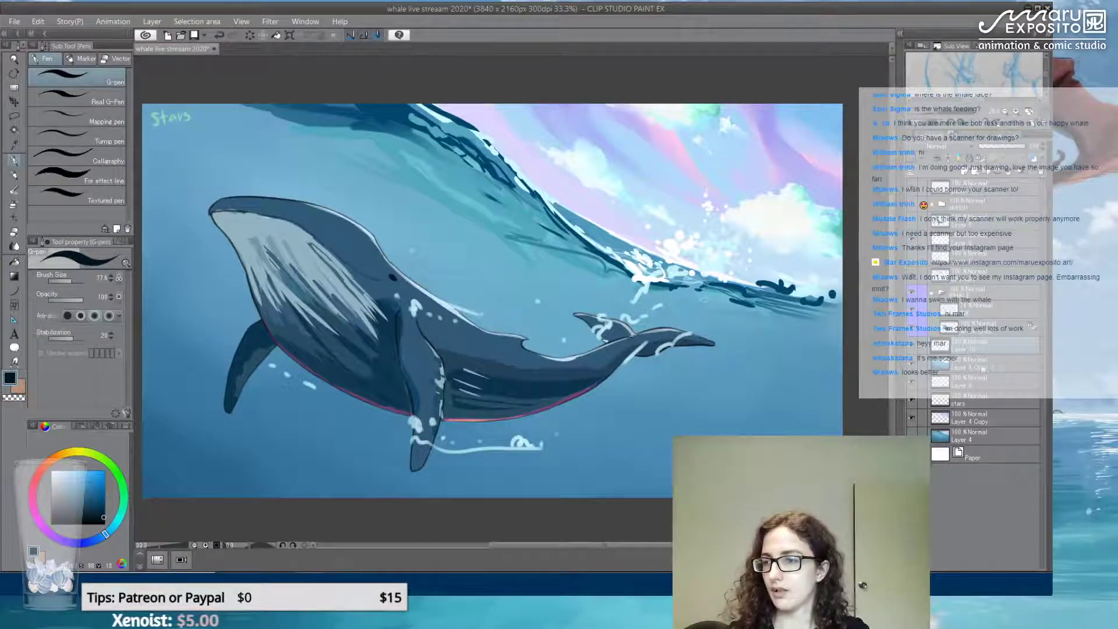
Draw ripple lines on the water layer beneath the wave's upper-left stretch, using sampled water blue
{"action": "left_click", "coordinate": [978, 361]}
{"action": "left_click", "coordinate": [299, 142], "text": "alt"}
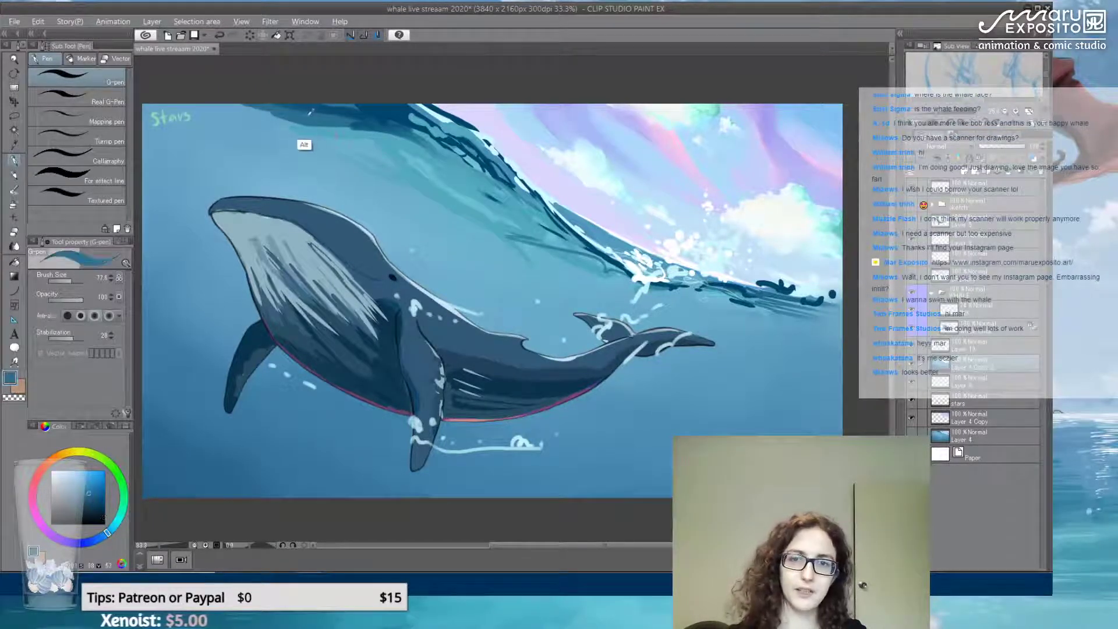
{"action": "mouse_move", "coordinate": [188, 107]}
{"action": "left_mouse_down"}
{"action": "mouse_move", "coordinate": [249, 118]}
{"action": "mouse_move", "coordinate": [294, 157]}
{"action": "left_mouse_up"}
{"action": "left_click_drag", "start_coordinate": [252, 111], "coordinate": [278, 145]}
{"action": "left_click_drag", "start_coordinate": [285, 149], "coordinate": [371, 157]}
Soften and blend the new ripple lines into the water with the Opaque watercolor brush
{"action": "left_click", "coordinate": [14, 189]}
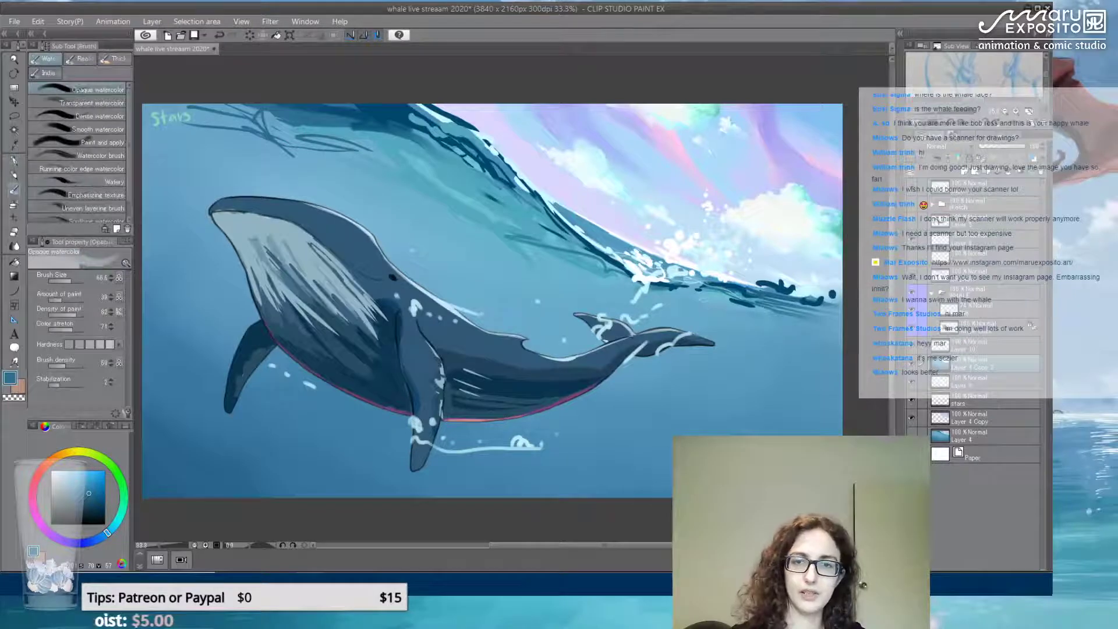
{"action": "mouse_move", "coordinate": [295, 125]}
{"action": "left_mouse_down"}
{"action": "mouse_move", "coordinate": [358, 147]}
{"action": "mouse_move", "coordinate": [277, 159]}
{"action": "left_mouse_up"}
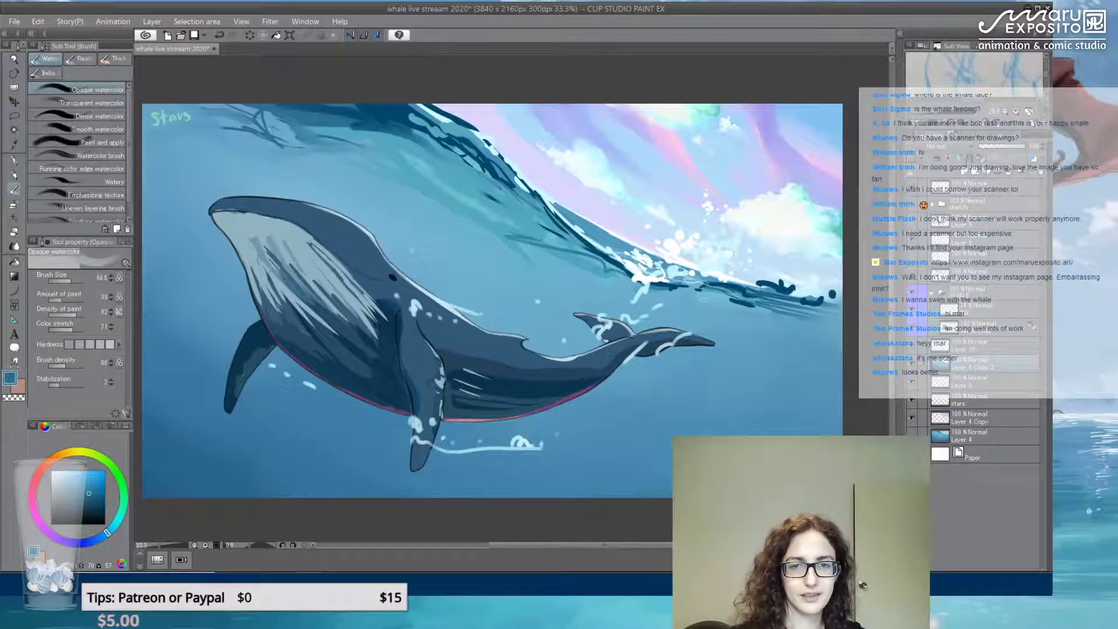
{"action": "mouse_move", "coordinate": [290, 144]}
{"action": "left_mouse_down"}
{"action": "mouse_move", "coordinate": [262, 150]}
{"action": "mouse_move", "coordinate": [259, 124]}
{"action": "left_mouse_up"}
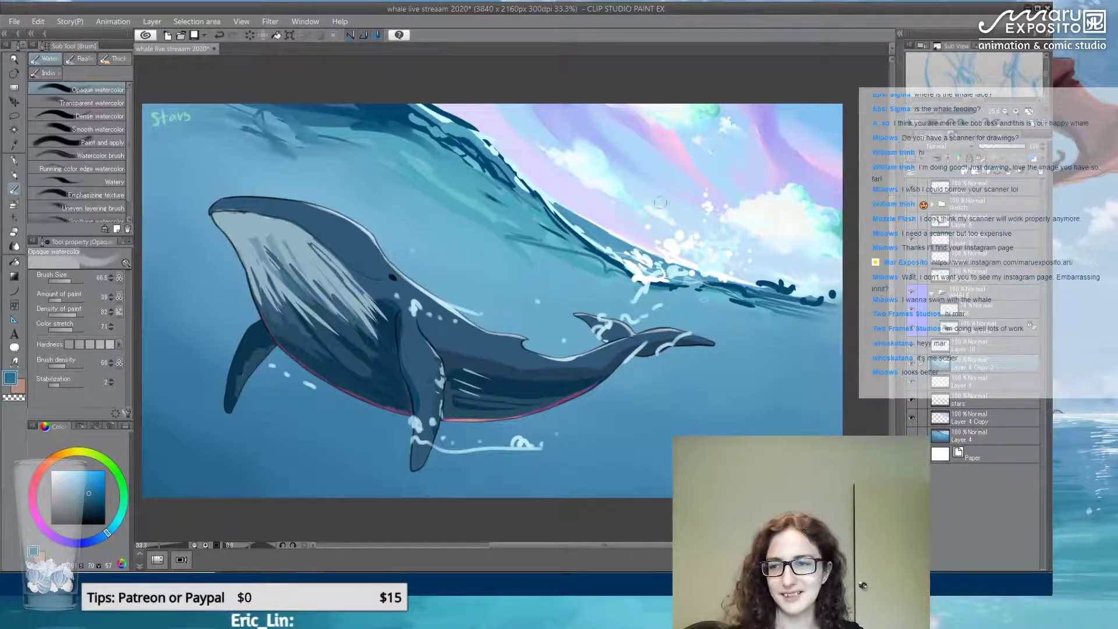
Toggle the water layer off and on to compare the painting with and without it
{"action": "left_click", "coordinate": [911, 364]}
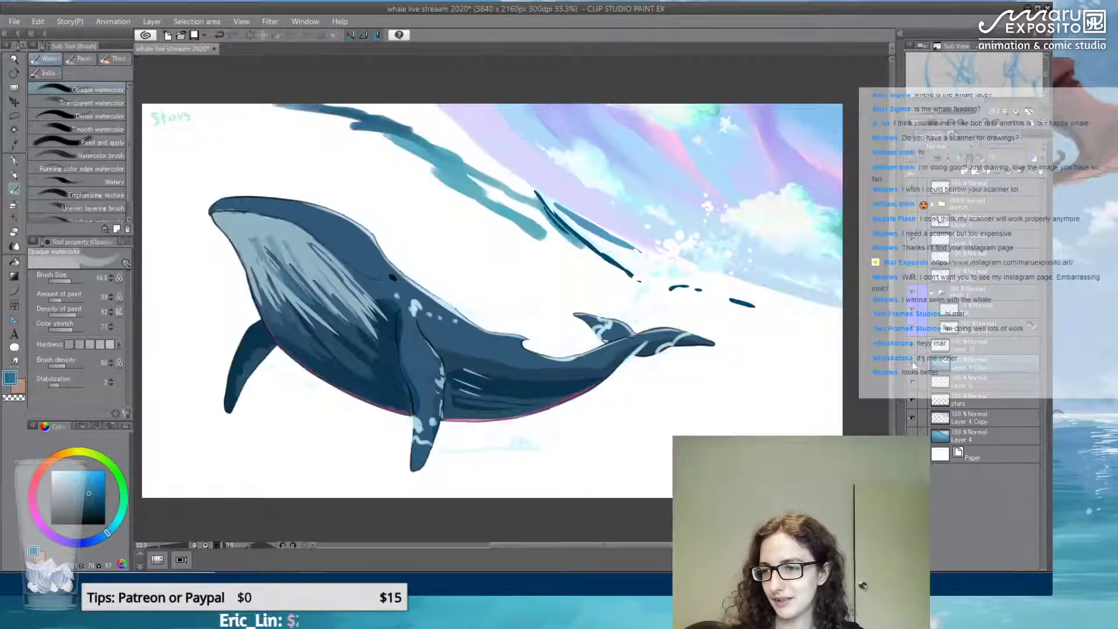
{"action": "left_click", "coordinate": [912, 365]}
{"action": "left_click", "coordinate": [911, 365]}
{"action": "left_click", "coordinate": [912, 365]}
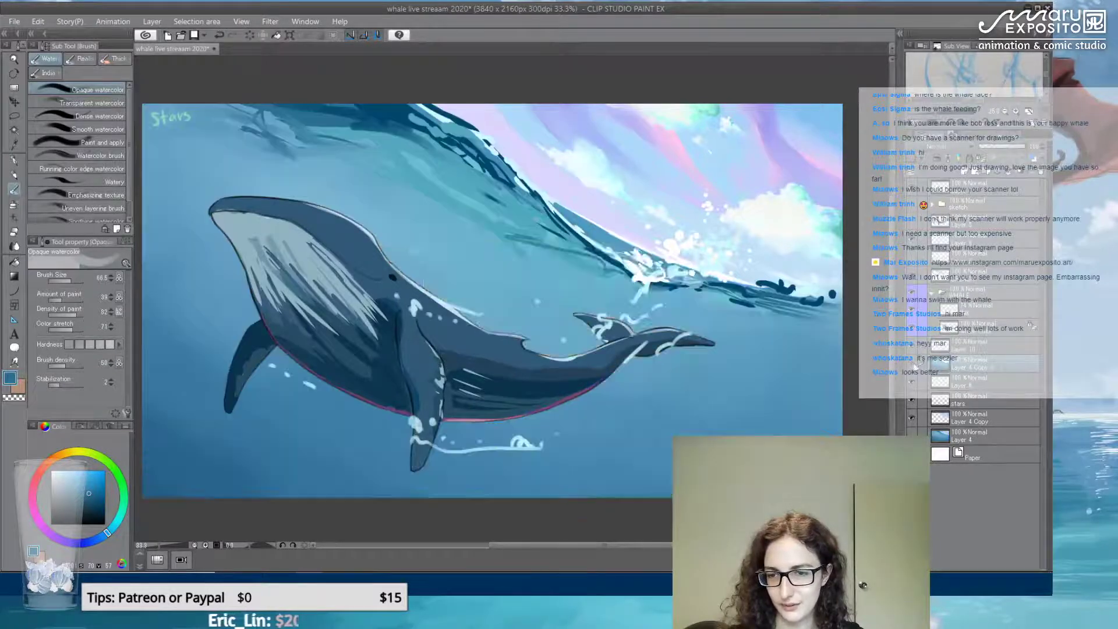
{"action": "left_click", "coordinate": [912, 366]}
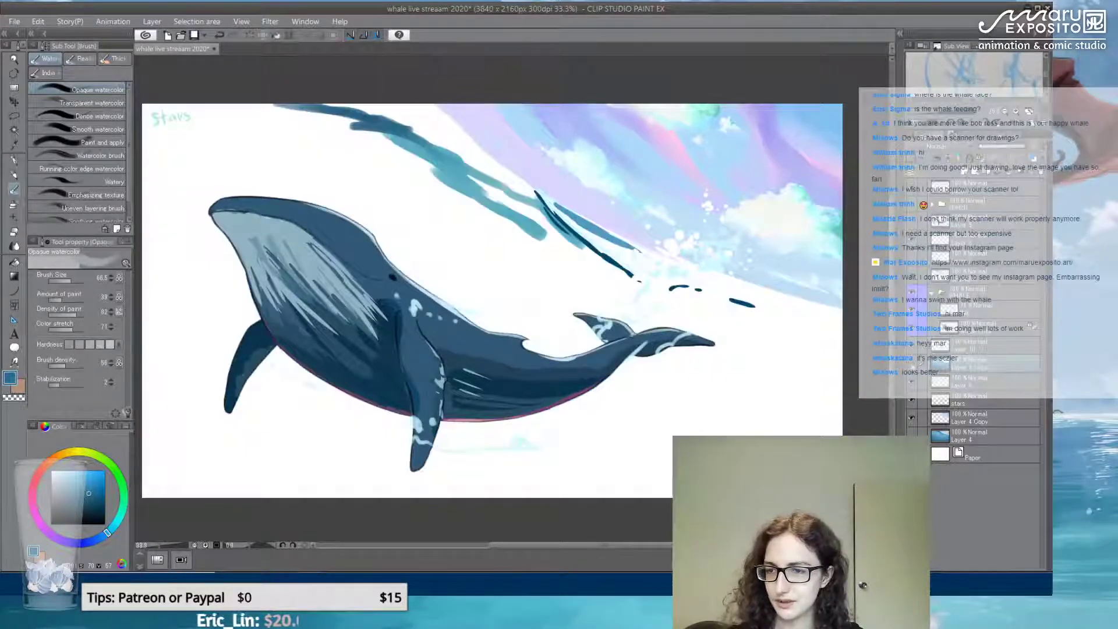
{"action": "left_click", "coordinate": [912, 365]}
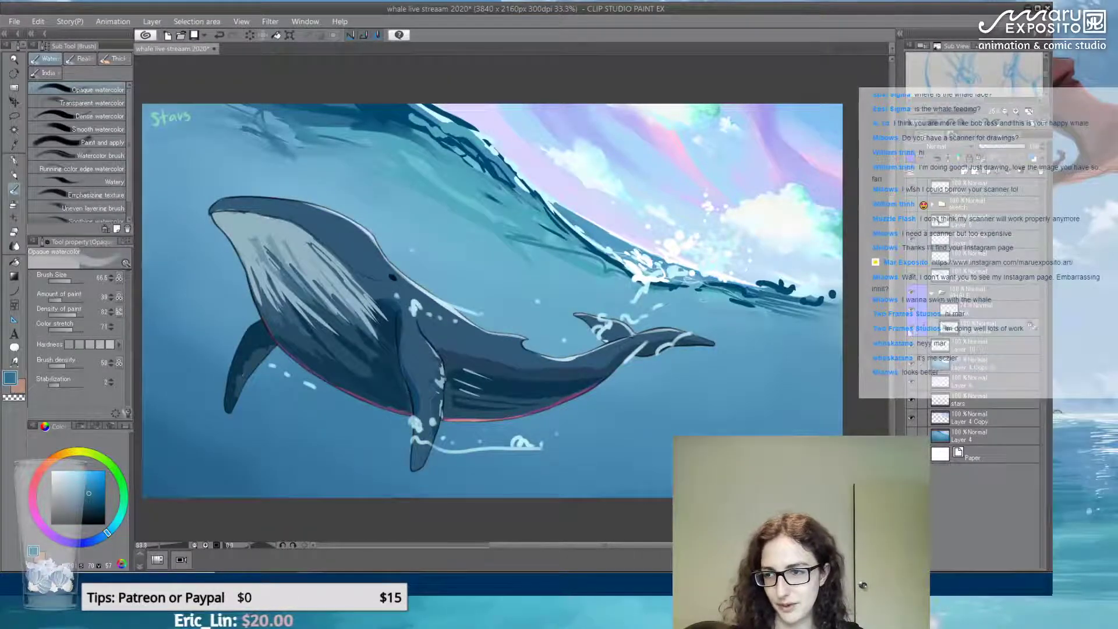
{"action": "key", "text": "ctrl+h"}
{"action": "key", "text": "ctrl+h"}
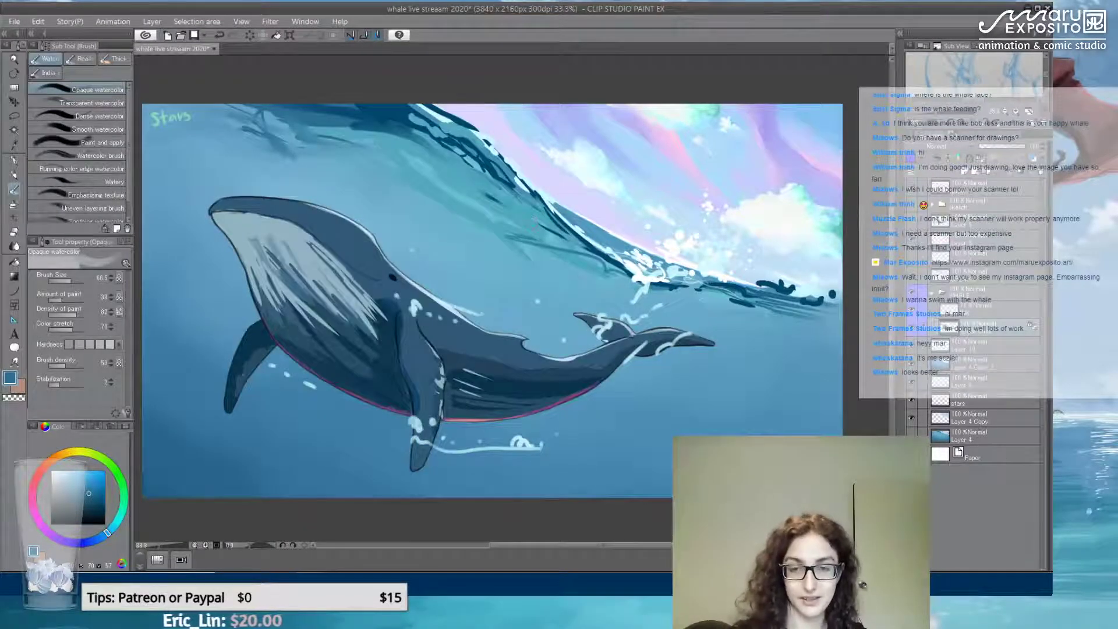
{"action": "scroll", "coordinate": [319, 261], "scroll_direction": "up", "scroll_amount": 3}
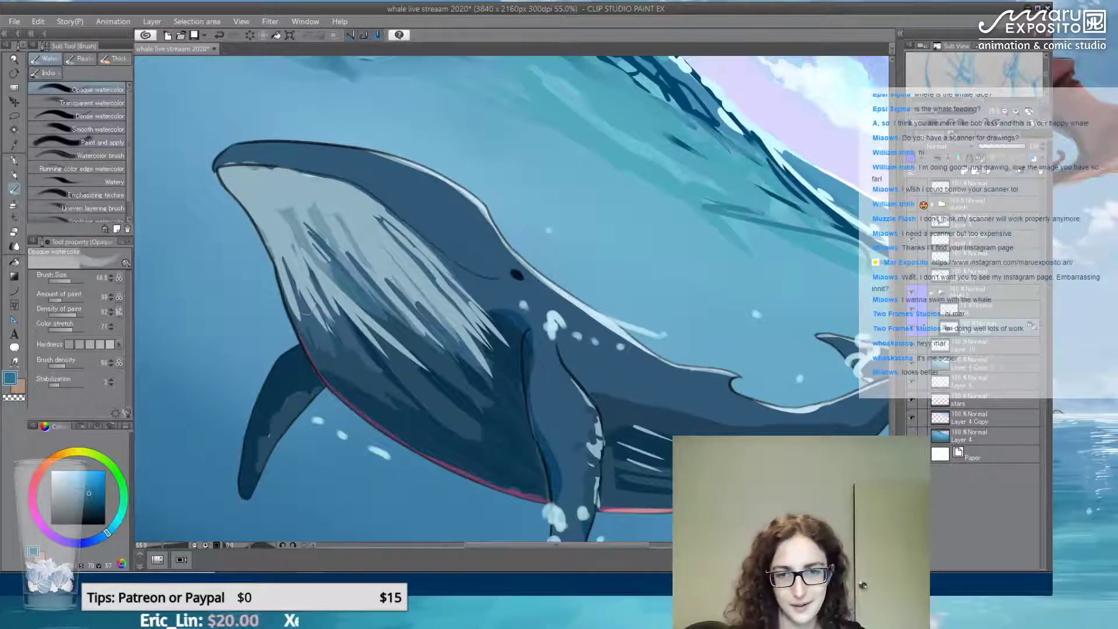
{"action": "left_click", "coordinate": [286, 276], "text": "alt"}
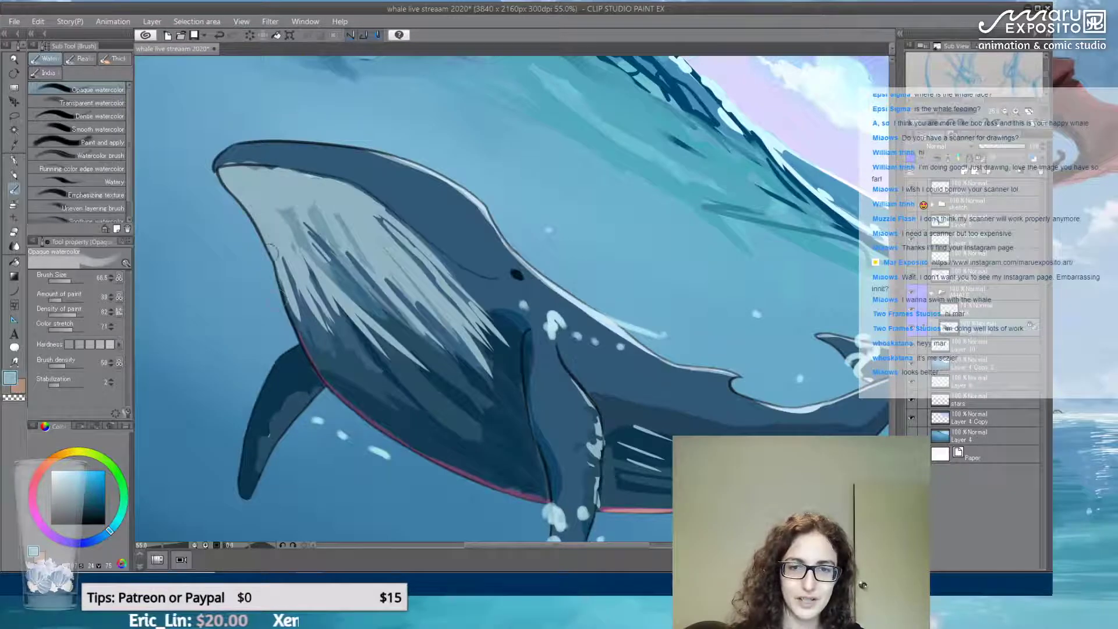
{"action": "left_click_drag", "start_coordinate": [283, 283], "coordinate": [317, 364]}
{"action": "key", "text": "ctrl+z"}
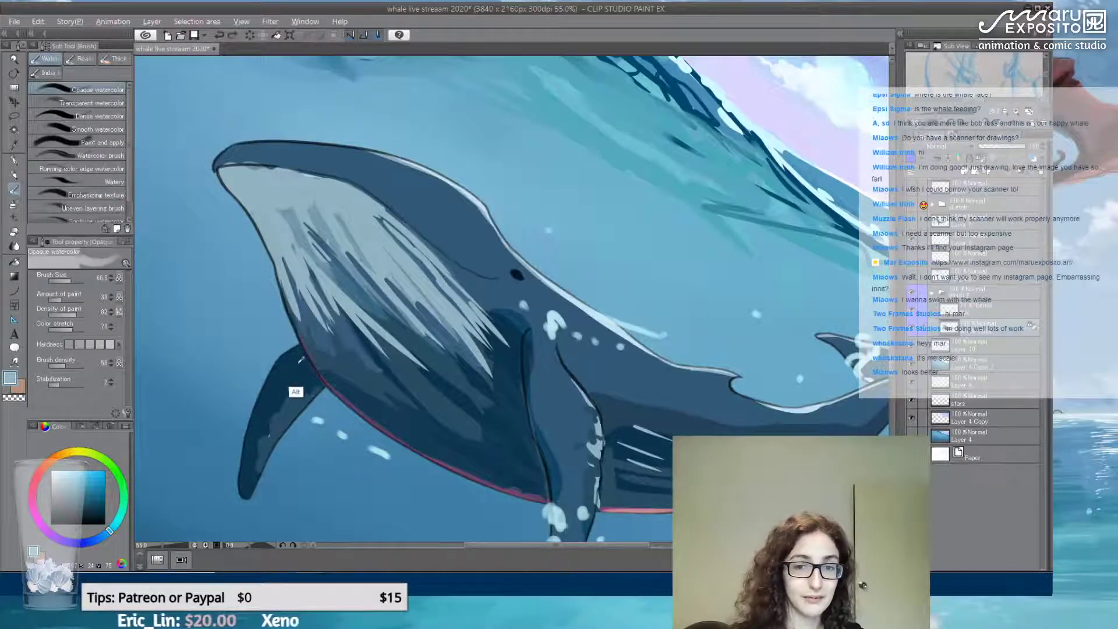
Smooth the shading on the far and near flippers with sampled blue-grey, blending away the leftover flecks
{"action": "left_click", "coordinate": [294, 393], "text": "alt"}
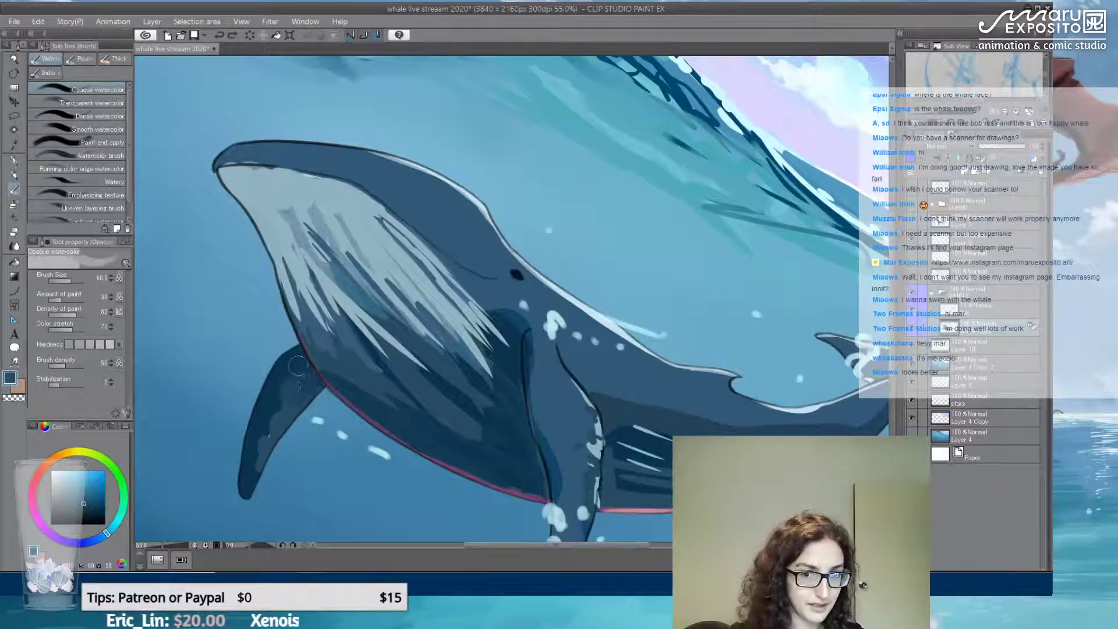
{"action": "left_click_drag", "start_coordinate": [297, 364], "coordinate": [248, 484]}
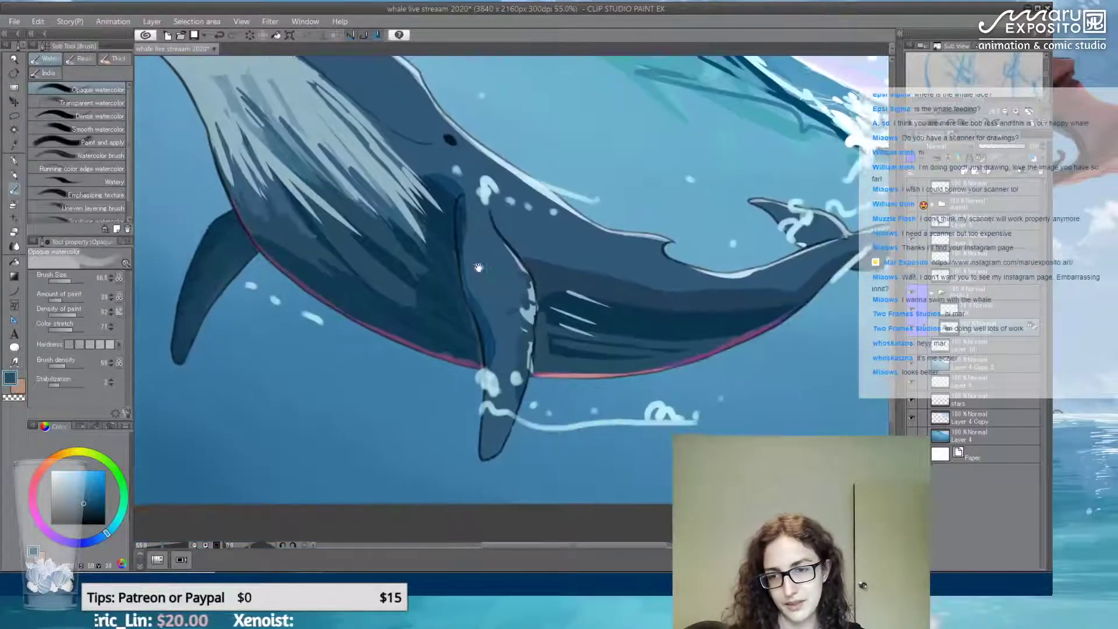
{"action": "left_click_drag", "start_coordinate": [546, 404], "coordinate": [480, 271]}
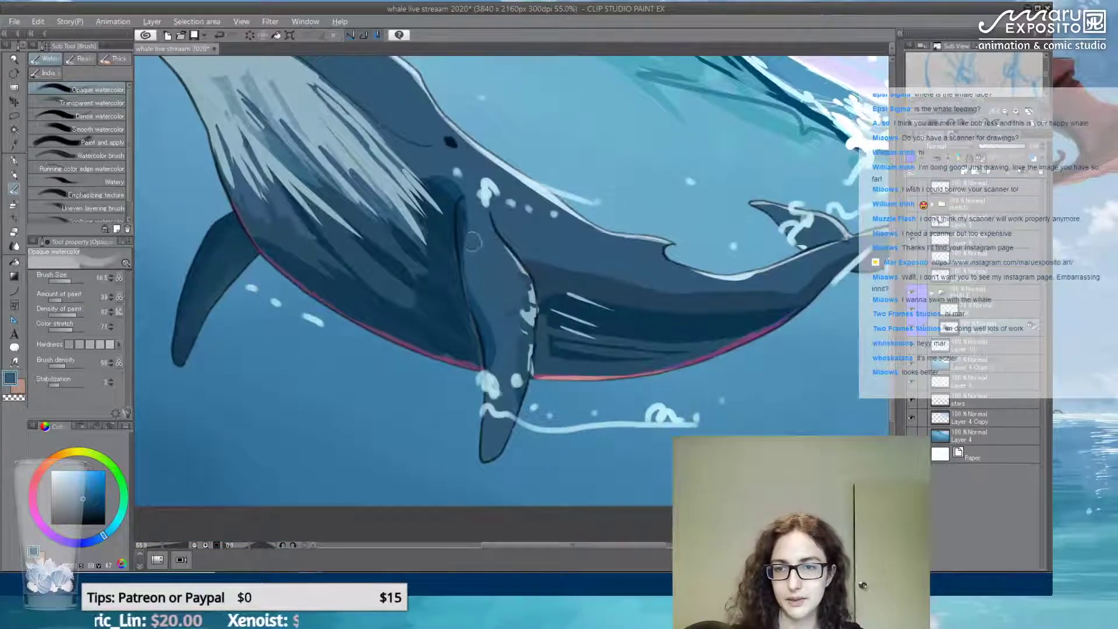
{"action": "mouse_move", "coordinate": [478, 201]}
{"action": "left_mouse_down"}
{"action": "mouse_move", "coordinate": [465, 224]}
{"action": "mouse_move", "coordinate": [497, 369]}
{"action": "left_mouse_up"}
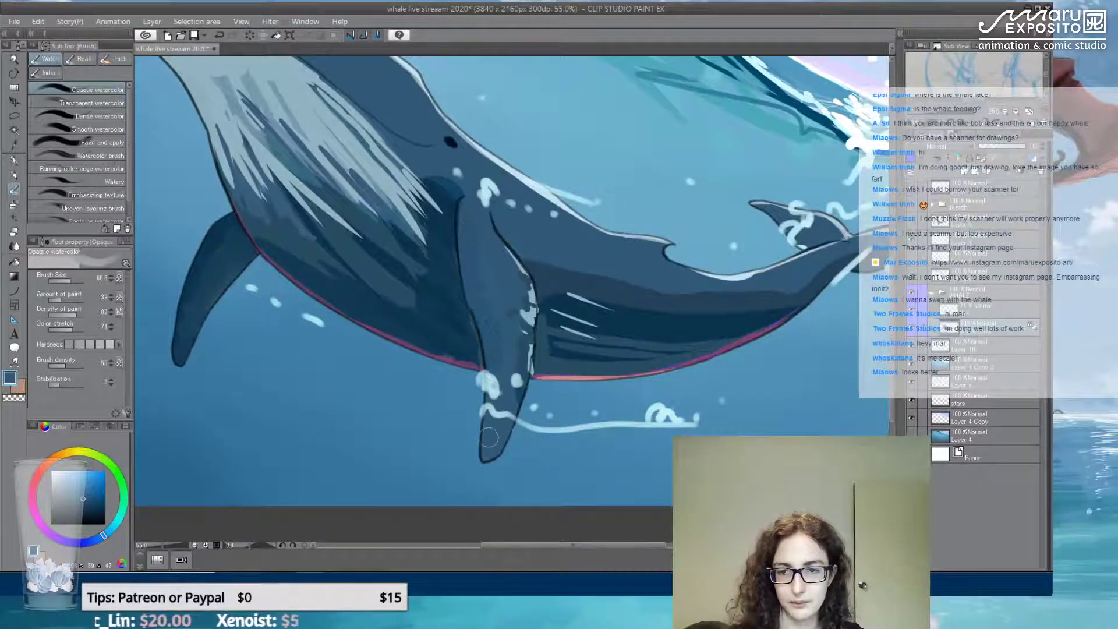
{"action": "mouse_move", "coordinate": [490, 436]}
{"action": "left_mouse_down"}
{"action": "mouse_move", "coordinate": [489, 289]}
{"action": "mouse_move", "coordinate": [522, 373]}
{"action": "mouse_move", "coordinate": [524, 309]}
{"action": "mouse_move", "coordinate": [508, 263]}
{"action": "left_mouse_up"}
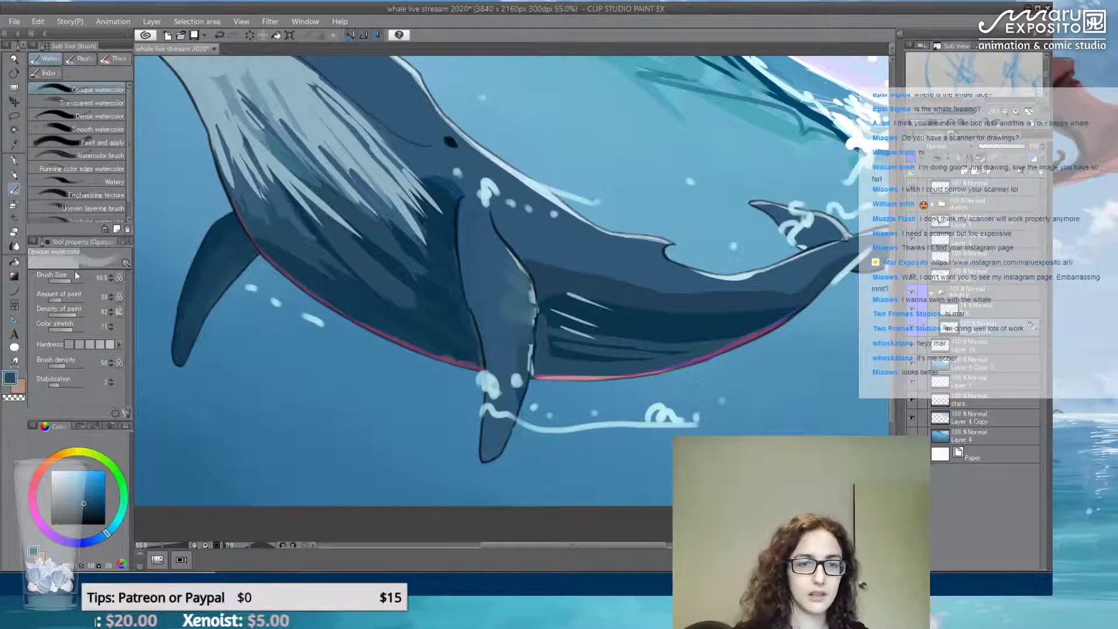
Reduce the brush size to about 12 and repaint mottled pale patches along the near flipper's rear edge with sampled pale blue
{"action": "left_click_drag", "start_coordinate": [74, 281], "coordinate": [58, 282]}
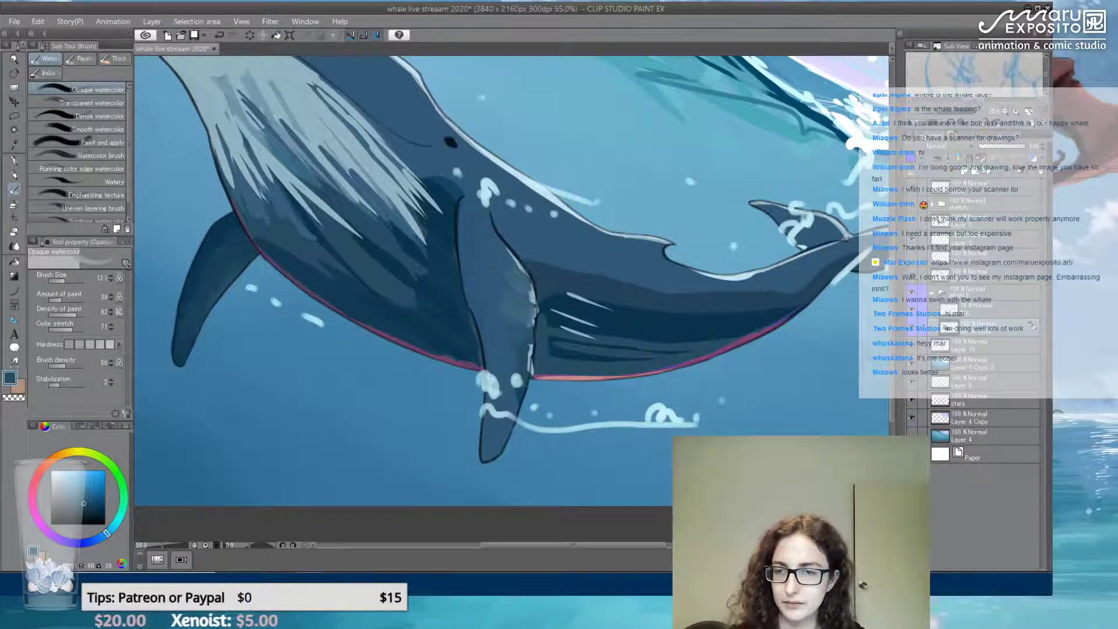
{"action": "mouse_move", "coordinate": [535, 304]}
{"action": "left_mouse_down"}
{"action": "mouse_move", "coordinate": [532, 319]}
{"action": "mouse_move", "coordinate": [524, 294]}
{"action": "left_mouse_up"}
{"action": "left_click", "coordinate": [532, 324], "text": "alt"}
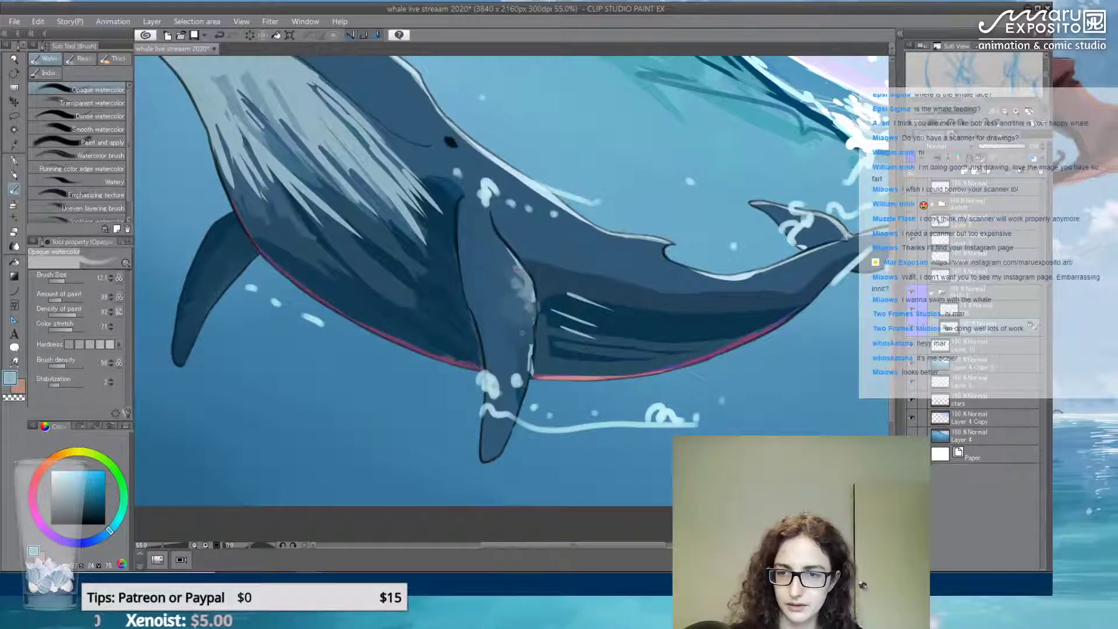
{"action": "mouse_move", "coordinate": [523, 333]}
{"action": "left_mouse_down"}
{"action": "mouse_move", "coordinate": [525, 346]}
{"action": "mouse_move", "coordinate": [525, 333]}
{"action": "left_mouse_up"}
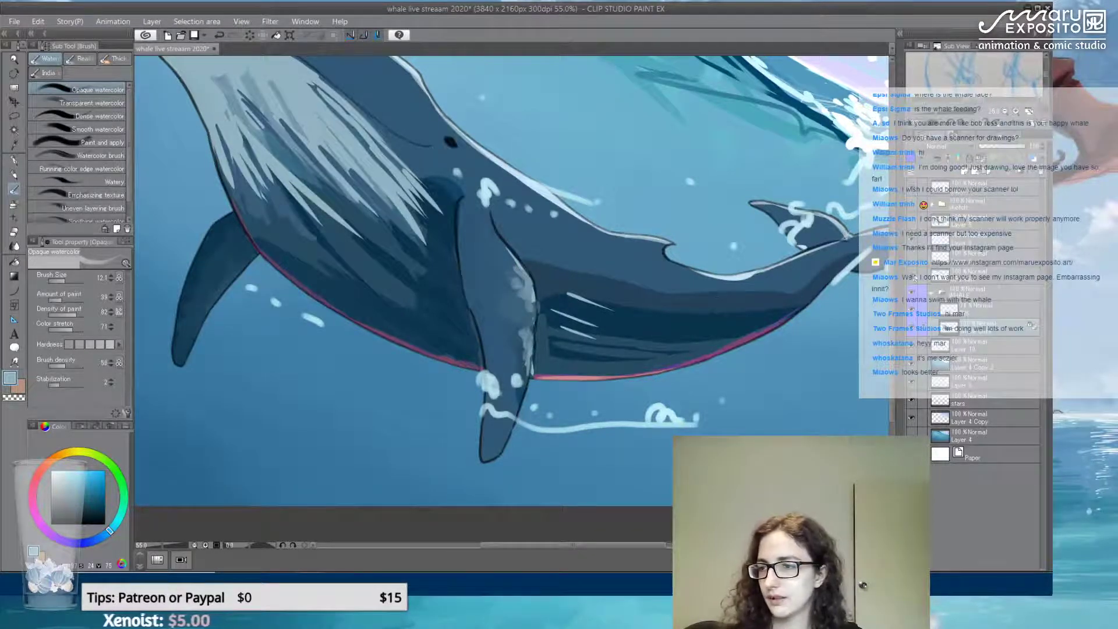
Hide the foam splashes layer and refine the near flipper's rear edge with colours sampled from the flipper and belly
{"action": "left_click", "coordinate": [912, 278]}
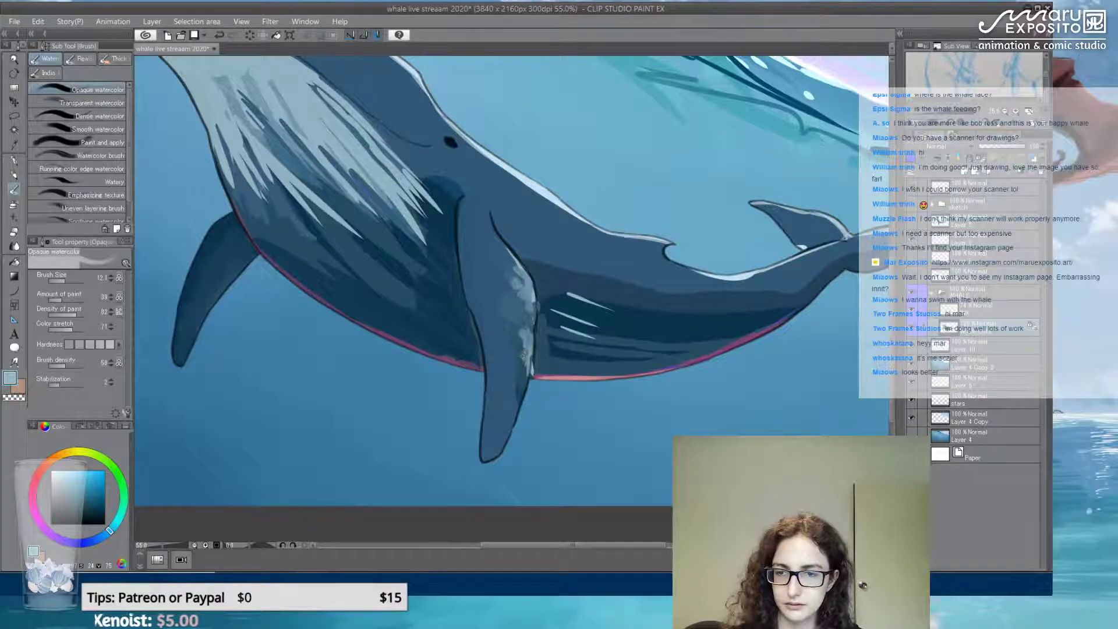
{"action": "left_click", "coordinate": [523, 402], "text": "alt"}
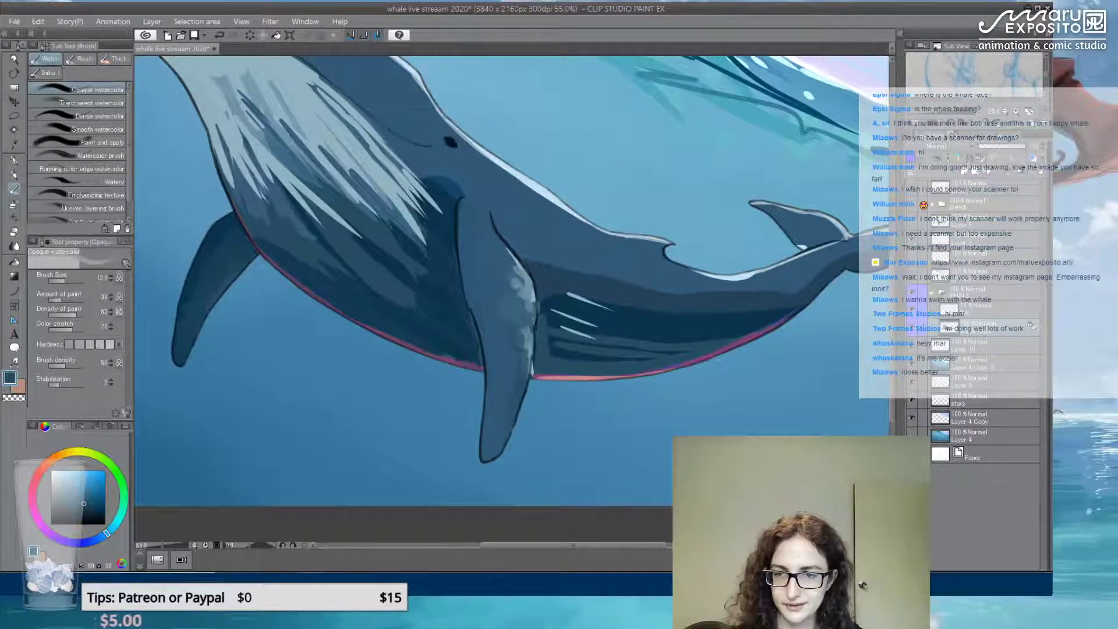
{"action": "left_click", "coordinate": [525, 335], "text": "alt"}
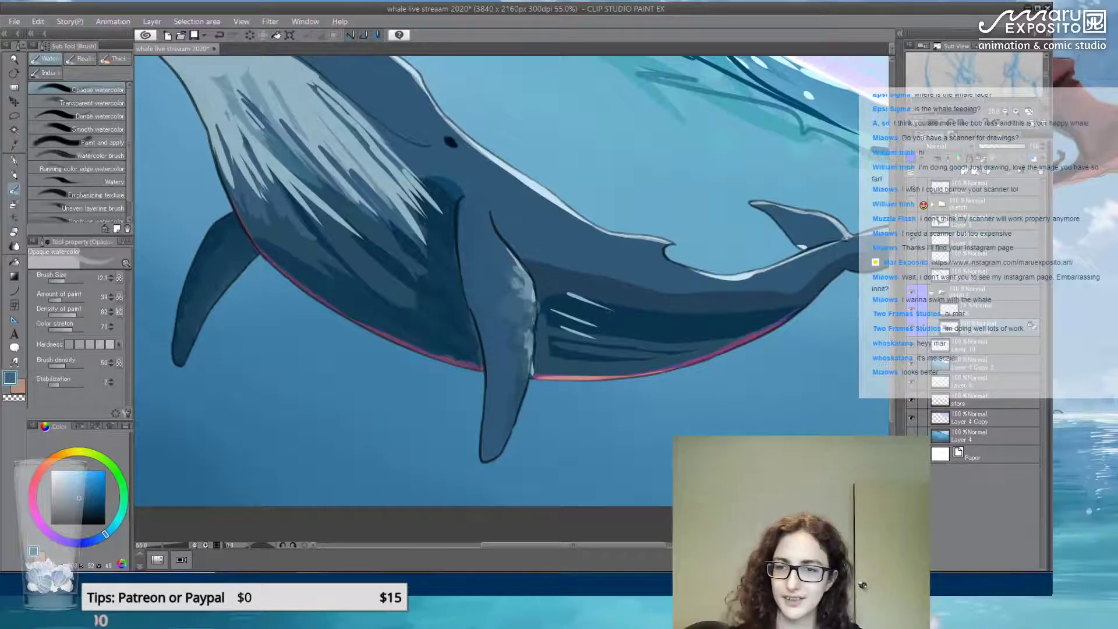
{"action": "left_click", "coordinate": [516, 281], "text": "alt"}
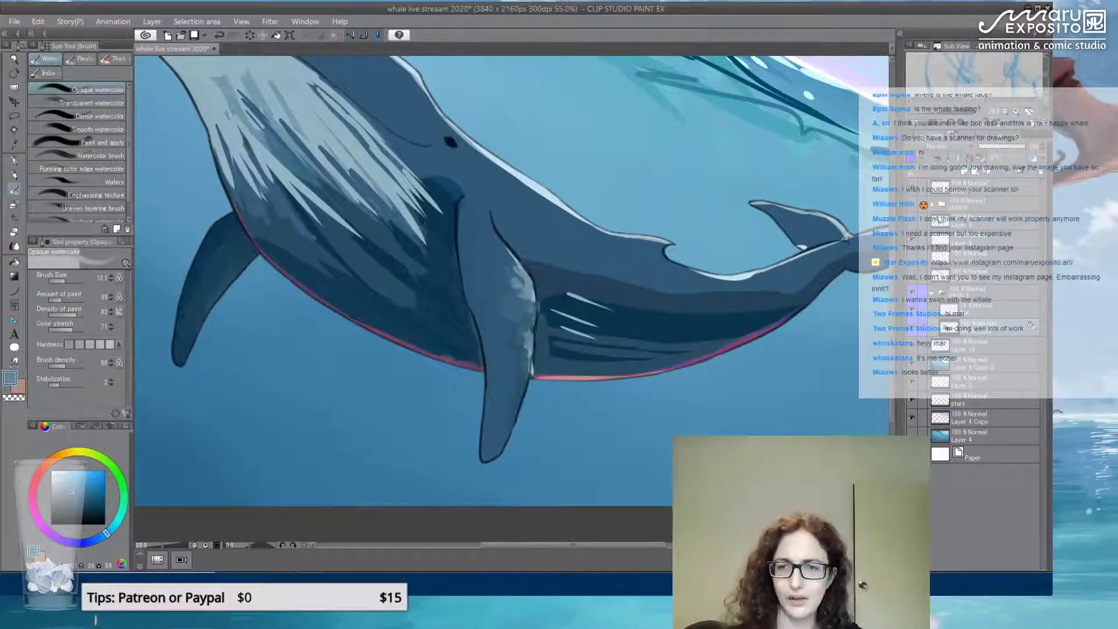
{"action": "left_click", "coordinate": [519, 273], "text": "alt"}
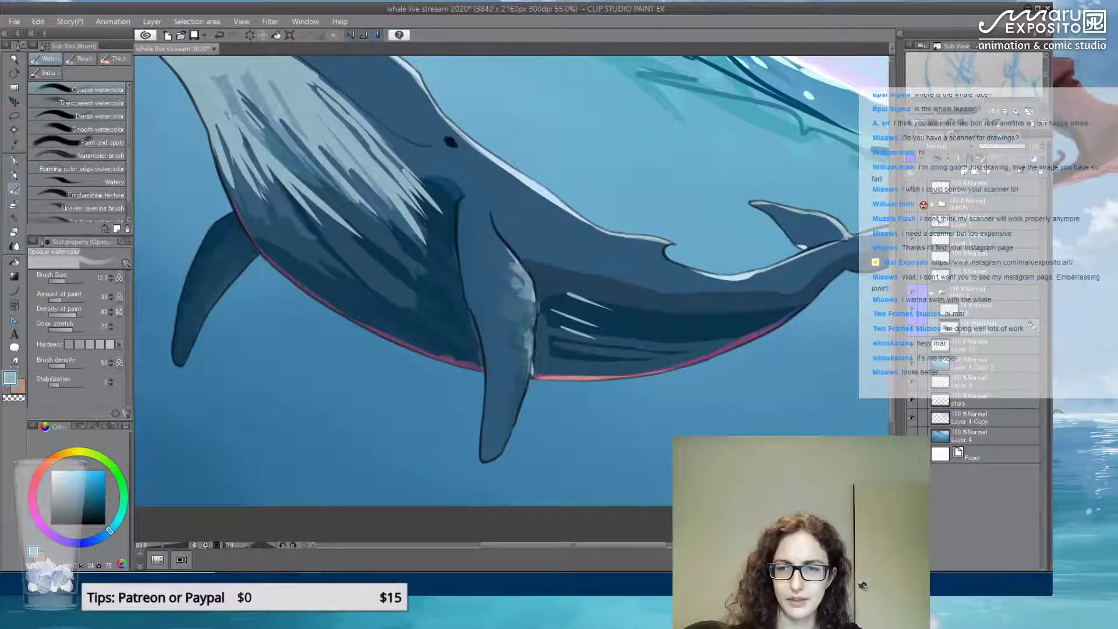
{"action": "left_click", "coordinate": [545, 375], "text": "alt"}
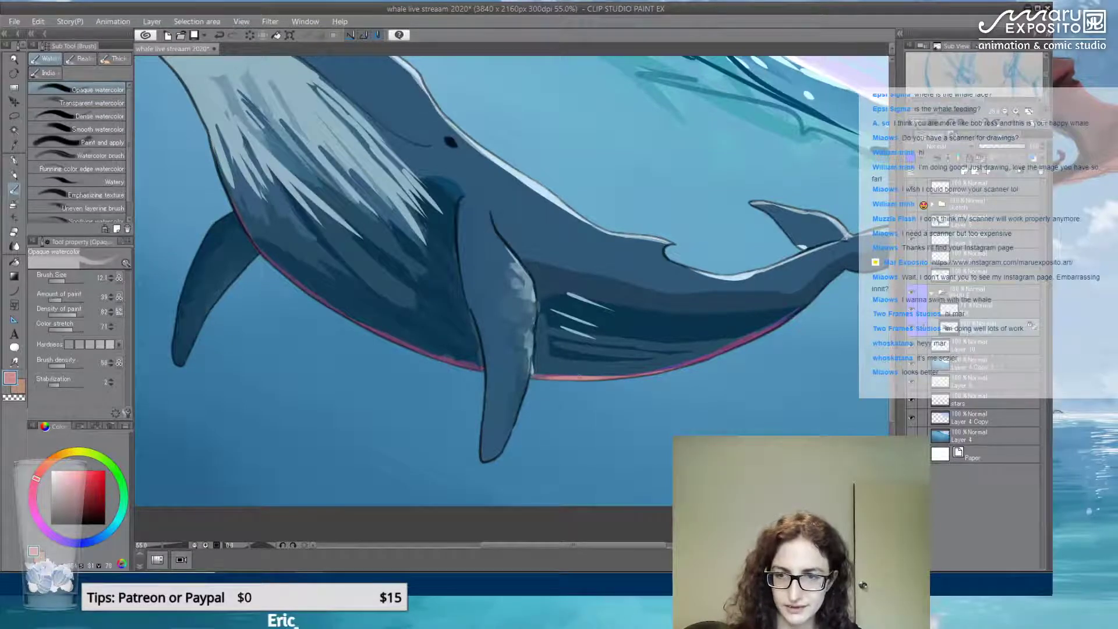
{"action": "left_click", "coordinate": [537, 369], "text": "alt"}
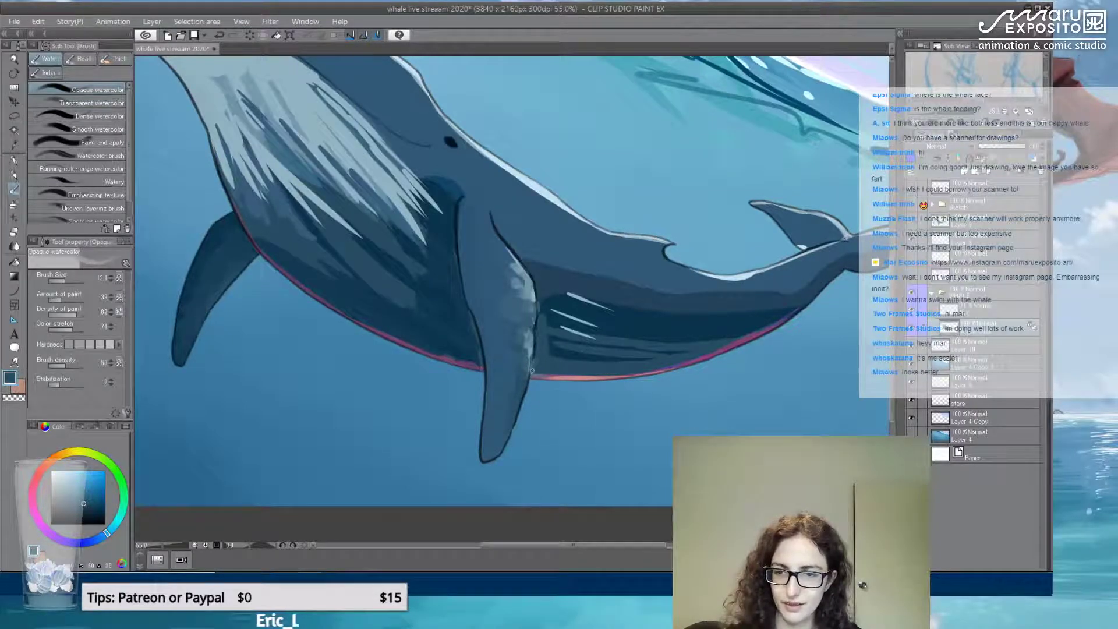
Paint over the pale groove lines on the belly behind the near flipper with a larger brush and sampled blues
{"action": "left_click", "coordinate": [547, 339], "text": "alt"}
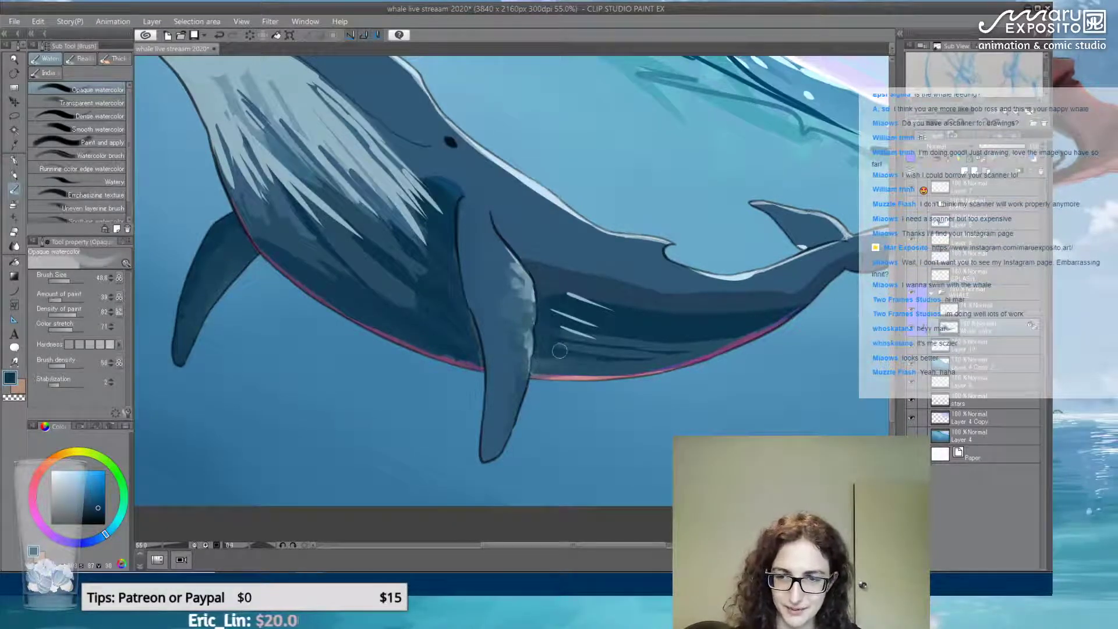
{"action": "key", "text": "ctrl+z"}
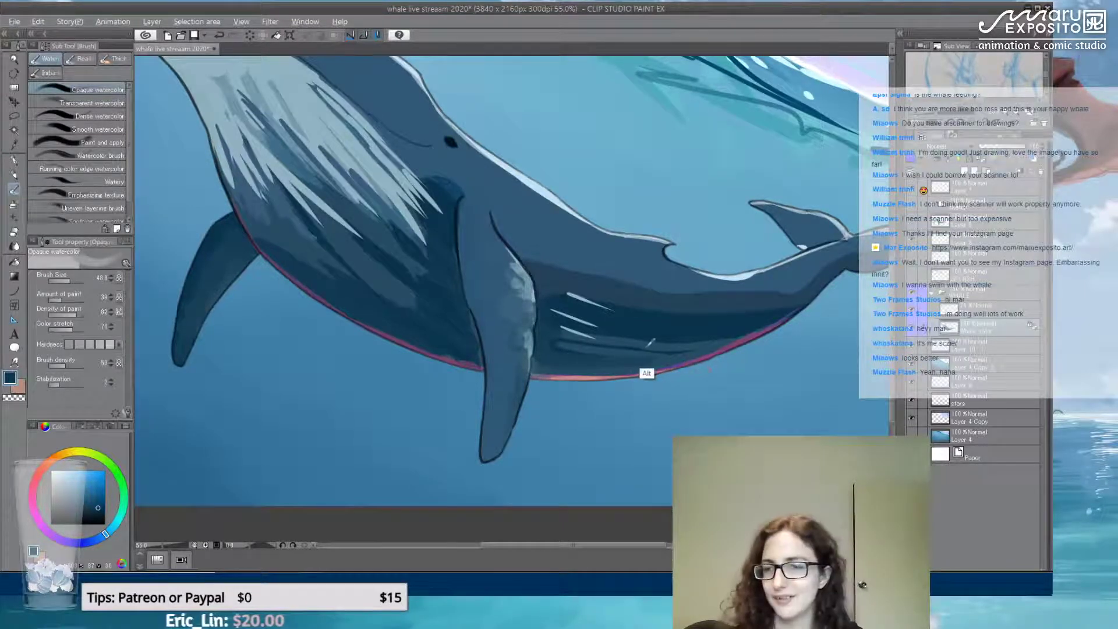
{"action": "left_click", "coordinate": [669, 372], "text": "alt"}
{"action": "mouse_move", "coordinate": [597, 342]}
{"action": "left_mouse_down"}
{"action": "mouse_move", "coordinate": [550, 327]}
{"action": "mouse_move", "coordinate": [572, 355]}
{"action": "mouse_move", "coordinate": [586, 338]}
{"action": "mouse_move", "coordinate": [546, 311]}
{"action": "left_mouse_up"}
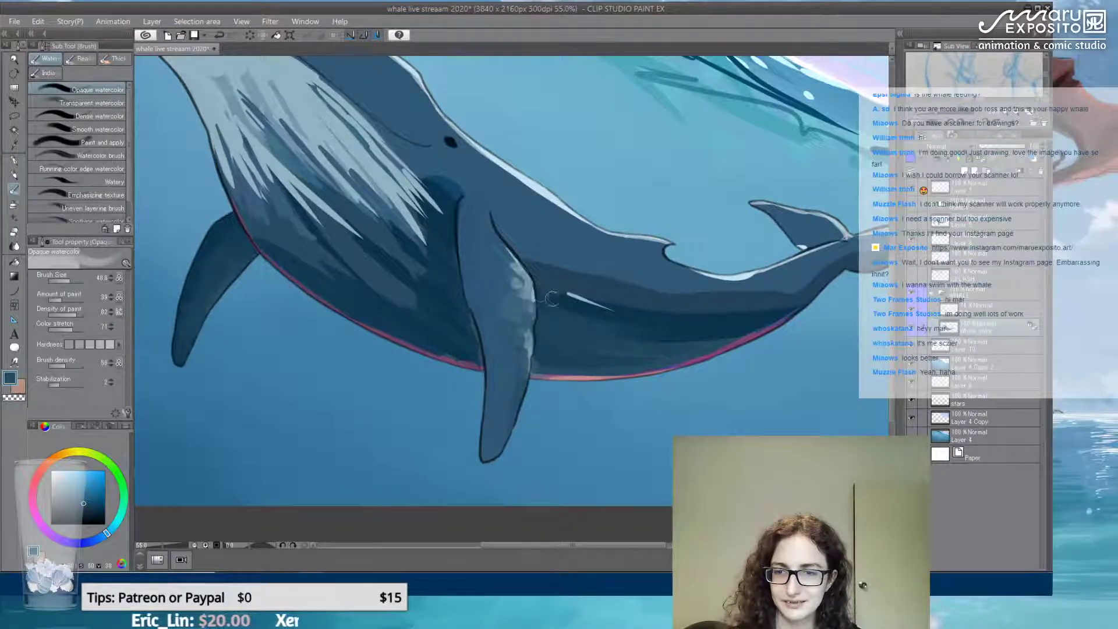
{"action": "left_click", "coordinate": [575, 324], "text": "alt"}
{"action": "mouse_move", "coordinate": [554, 289]}
{"action": "left_mouse_down"}
{"action": "mouse_move", "coordinate": [598, 311]}
{"action": "mouse_move", "coordinate": [571, 295]}
{"action": "left_mouse_up"}
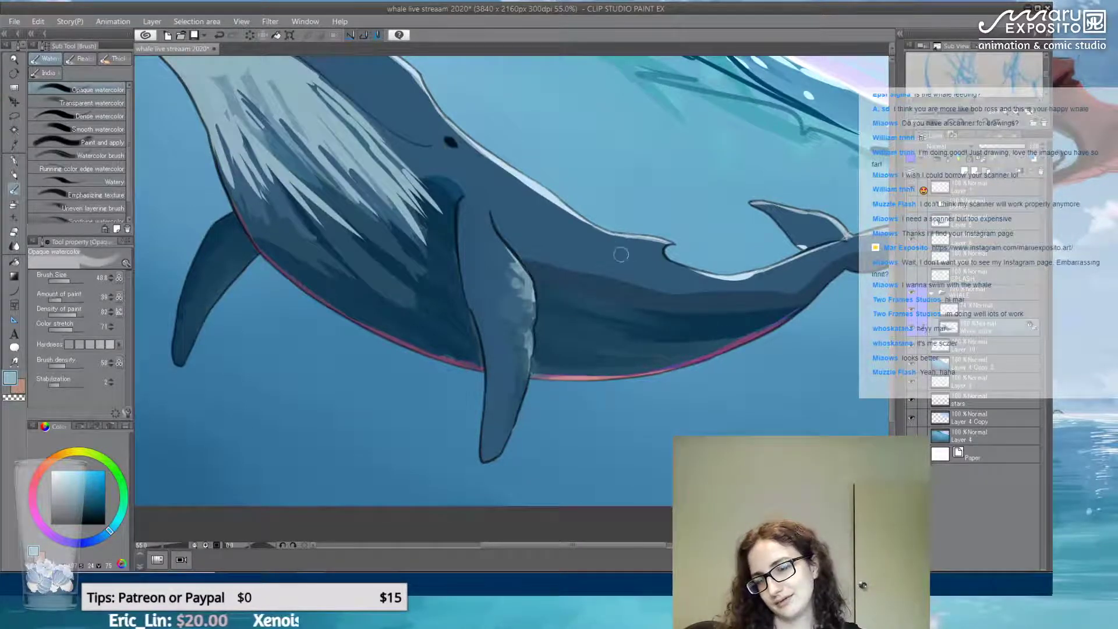
Darken and smooth the whale's flank between the near flipper and tail with sampled dark blues, enlarging the watercolor brush to about 168
{"action": "left_click_drag", "start_coordinate": [621, 256], "coordinate": [607, 284]}
{"action": "left_click", "coordinate": [693, 357], "text": "alt"}
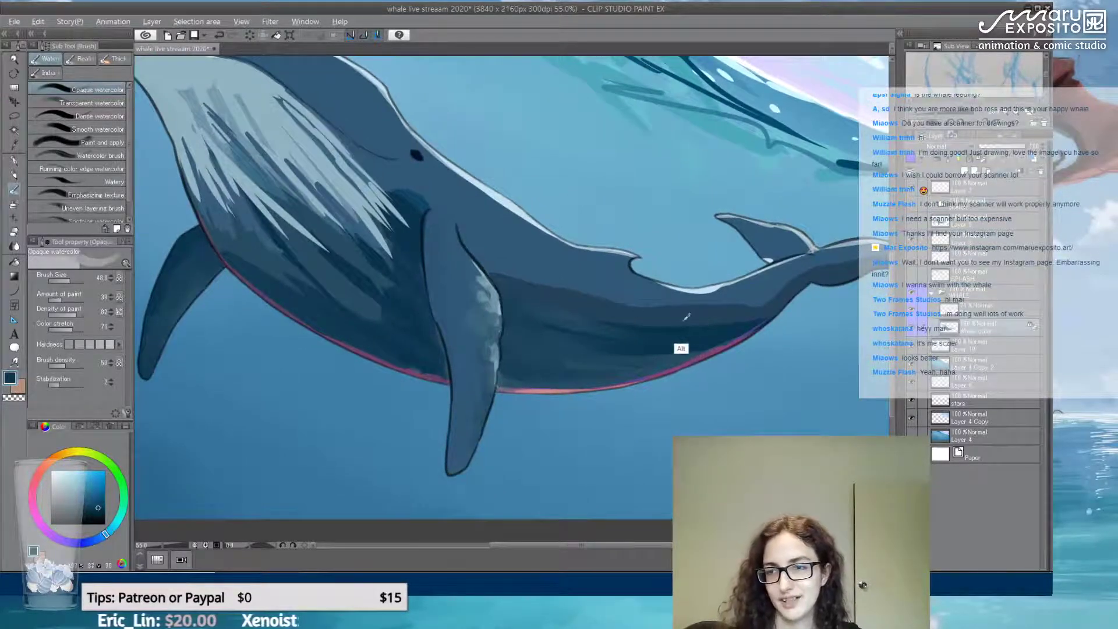
{"action": "left_click_drag", "start_coordinate": [643, 330], "coordinate": [518, 305]}
{"action": "mouse_move", "coordinate": [594, 343]}
{"action": "left_mouse_down"}
{"action": "mouse_move", "coordinate": [515, 317]}
{"action": "mouse_move", "coordinate": [460, 221]}
{"action": "mouse_move", "coordinate": [539, 306]}
{"action": "mouse_move", "coordinate": [542, 289]}
{"action": "mouse_move", "coordinate": [509, 256]}
{"action": "mouse_move", "coordinate": [579, 313]}
{"action": "mouse_move", "coordinate": [629, 334]}
{"action": "mouse_move", "coordinate": [656, 331]}
{"action": "mouse_move", "coordinate": [633, 294]}
{"action": "mouse_move", "coordinate": [703, 309]}
{"action": "left_mouse_up"}
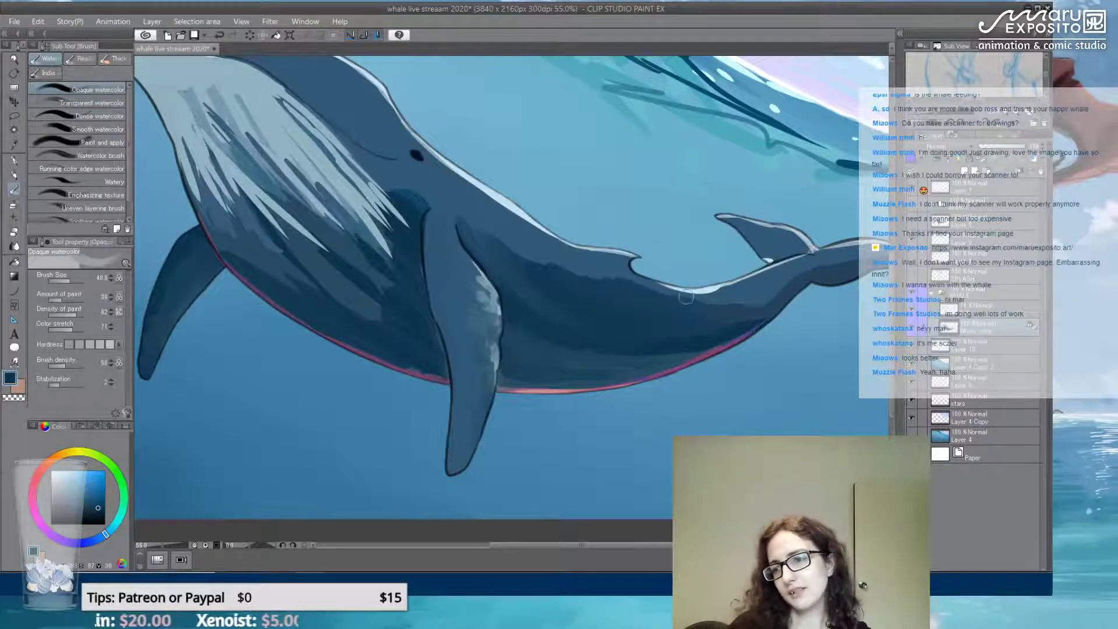
{"action": "left_click", "coordinate": [704, 349], "text": "alt"}
{"action": "mouse_move", "coordinate": [704, 349]}
{"action": "left_mouse_down"}
{"action": "mouse_move", "coordinate": [711, 309]}
{"action": "mouse_move", "coordinate": [763, 299]}
{"action": "mouse_move", "coordinate": [773, 281]}
{"action": "left_mouse_up"}
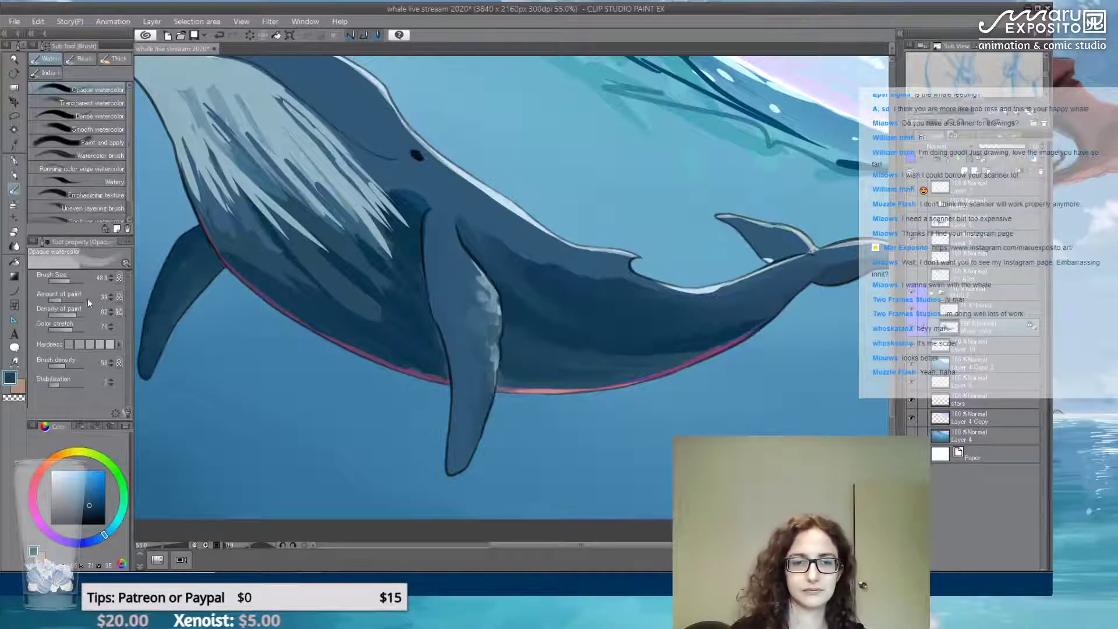
{"action": "left_click", "coordinate": [74, 278]}
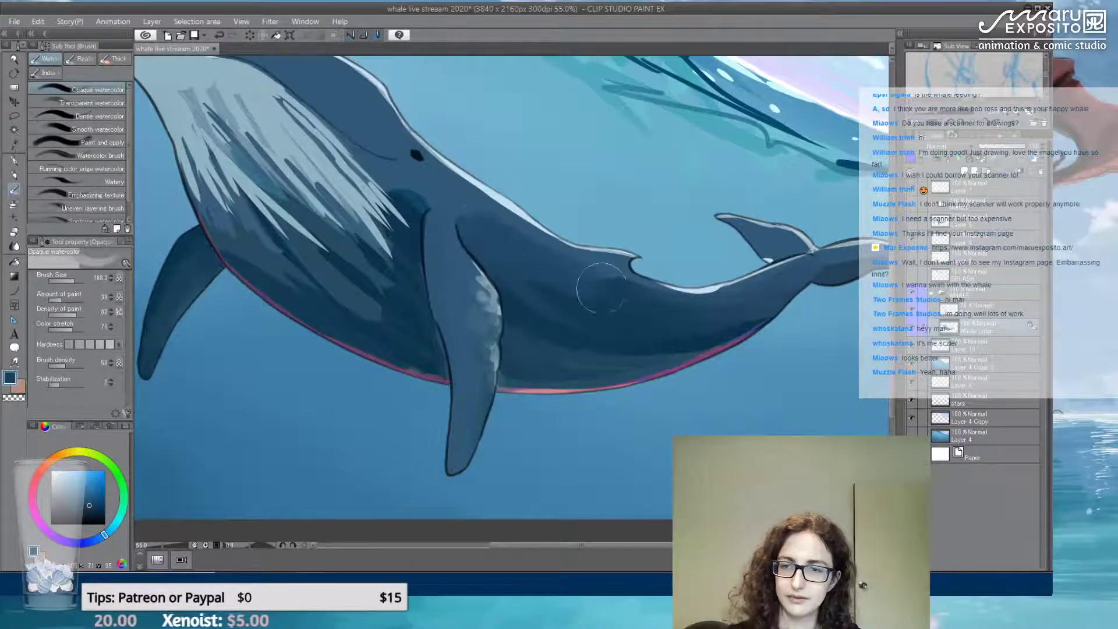
{"action": "mouse_move", "coordinate": [601, 288]}
{"action": "left_mouse_down"}
{"action": "mouse_move", "coordinate": [499, 242]}
{"action": "mouse_move", "coordinate": [606, 295]}
{"action": "mouse_move", "coordinate": [600, 288]}
{"action": "mouse_move", "coordinate": [711, 308]}
{"action": "mouse_move", "coordinate": [534, 294]}
{"action": "left_mouse_up"}
Reduce the brush size to about 68 and shade the rear belly up to the tail stock with sampled dark blues
{"action": "left_click_drag", "start_coordinate": [67, 279], "coordinate": [61, 280]}
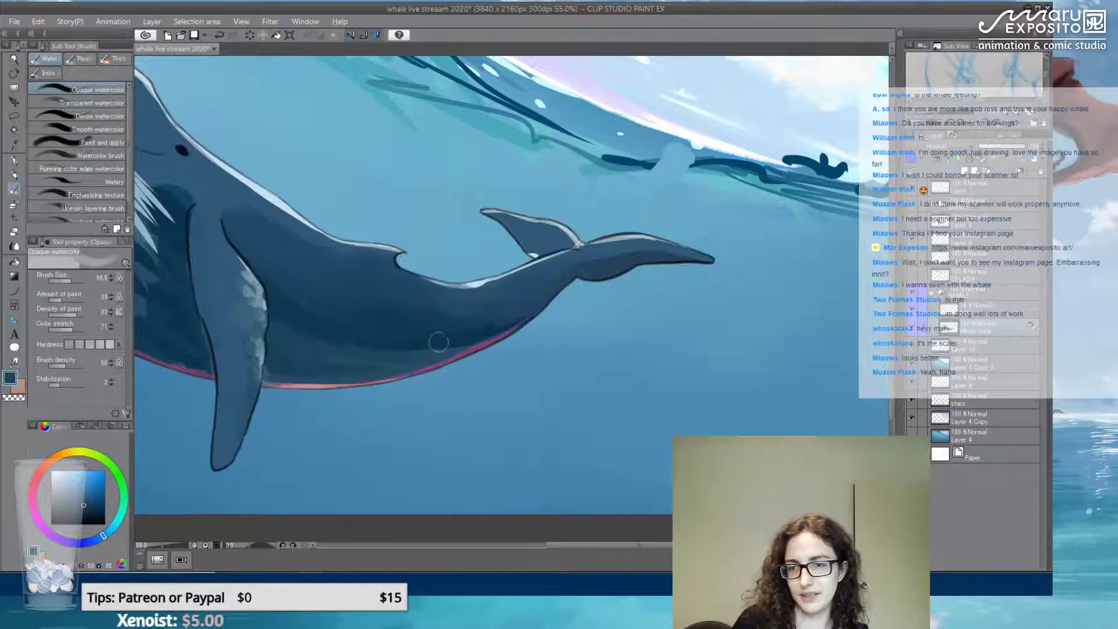
{"action": "left_click", "coordinate": [466, 358], "text": "alt"}
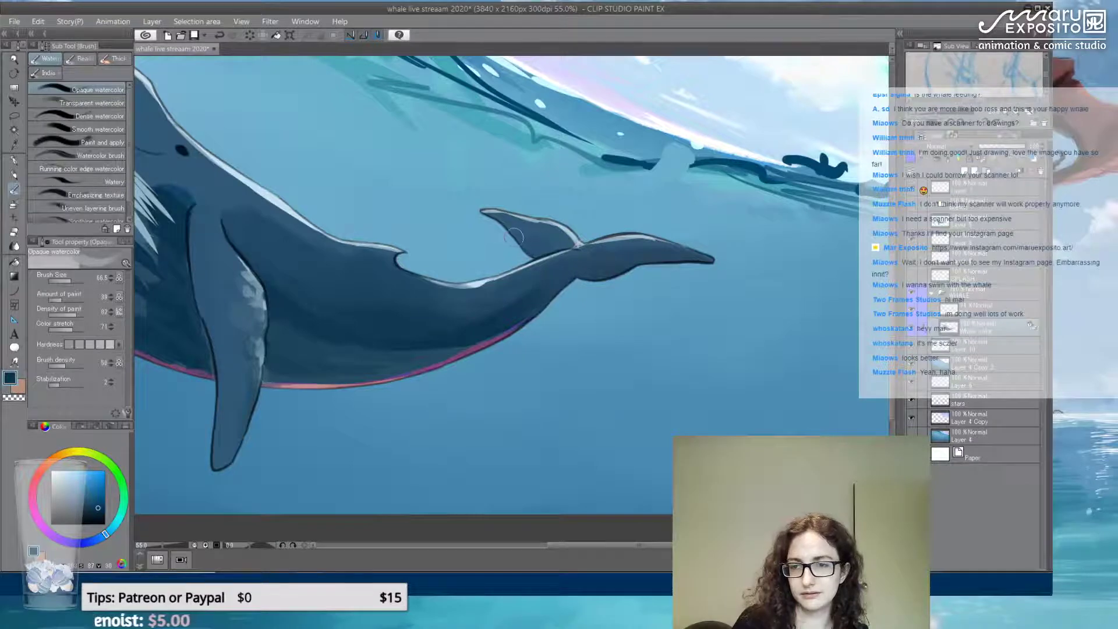
{"action": "left_click", "coordinate": [531, 335], "text": "alt"}
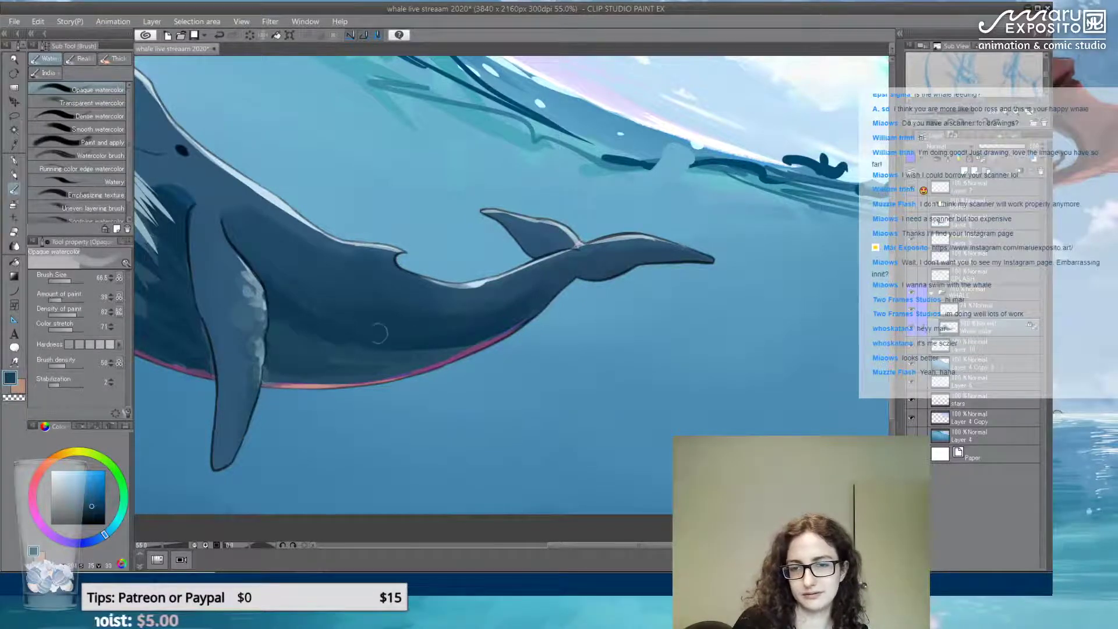
Paint over the groove lines on the lower throat ahead of the near flipper with sampled dark blues
{"action": "scroll", "coordinate": [296, 302], "scroll_direction": "up", "scroll_amount": 3}
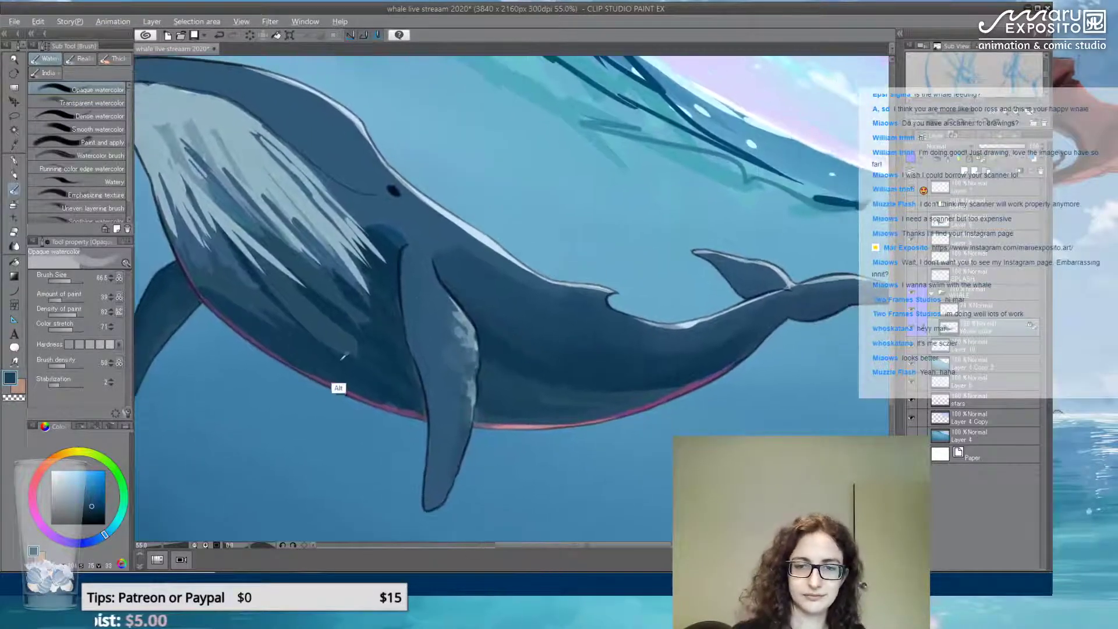
{"action": "left_click", "coordinate": [344, 357], "text": "alt"}
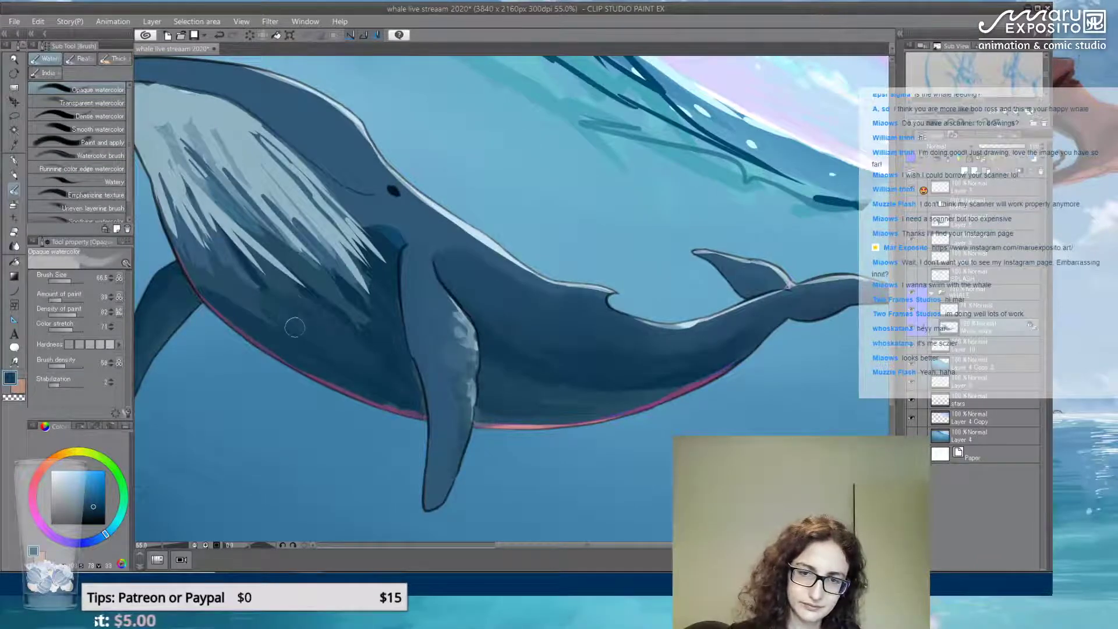
{"action": "left_click", "coordinate": [233, 317], "text": "alt"}
{"action": "left_click", "coordinate": [68, 281]}
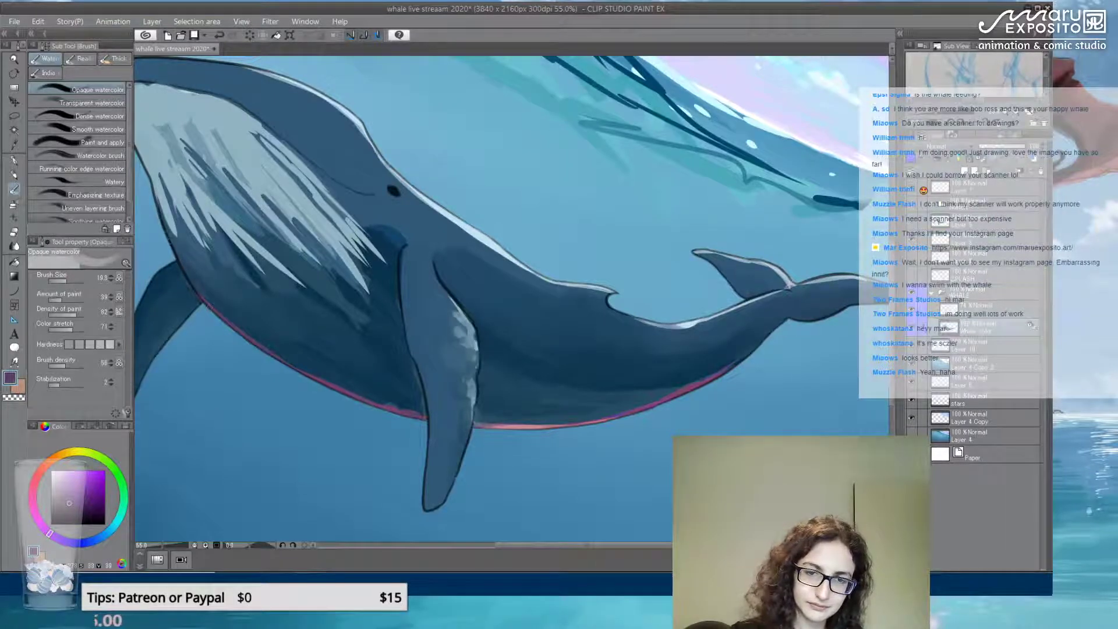
{"action": "left_click_drag", "start_coordinate": [361, 353], "coordinate": [389, 349]}
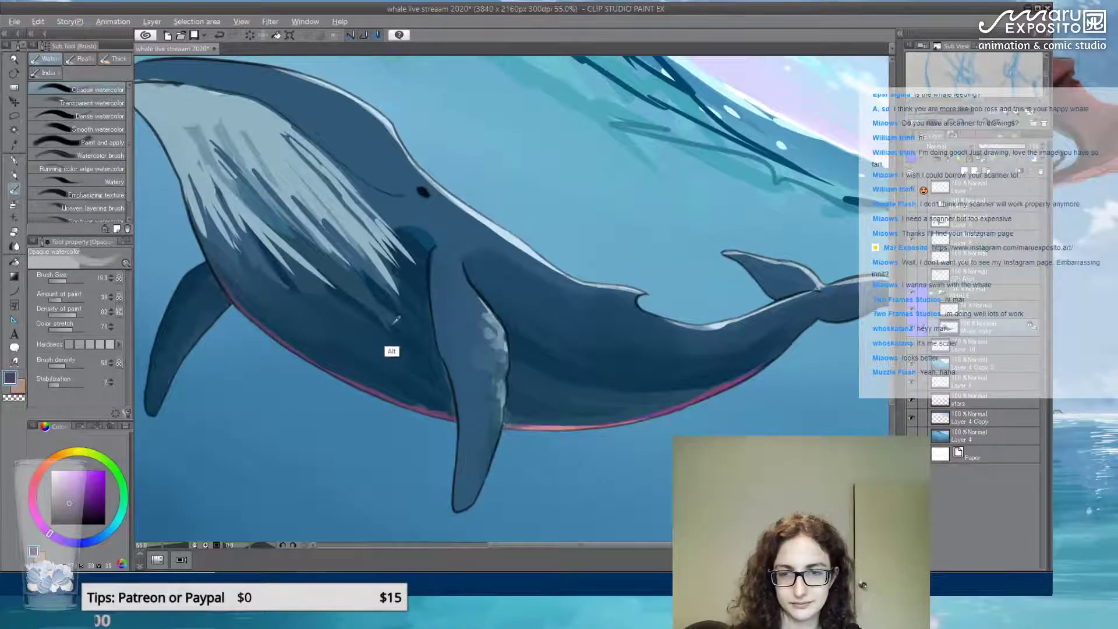
{"action": "left_click", "coordinate": [408, 349], "text": "alt"}
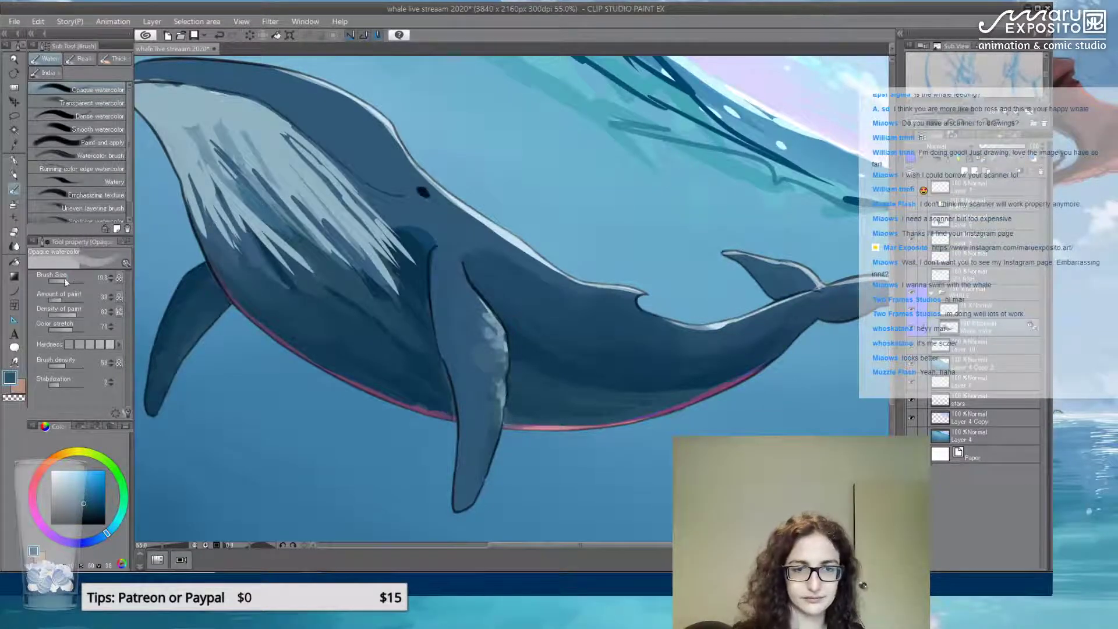
Cover the white groove streaks on the throat with a larger watercolor brush and sampled blue-greys
{"action": "left_click", "coordinate": [379, 317], "text": "alt"}
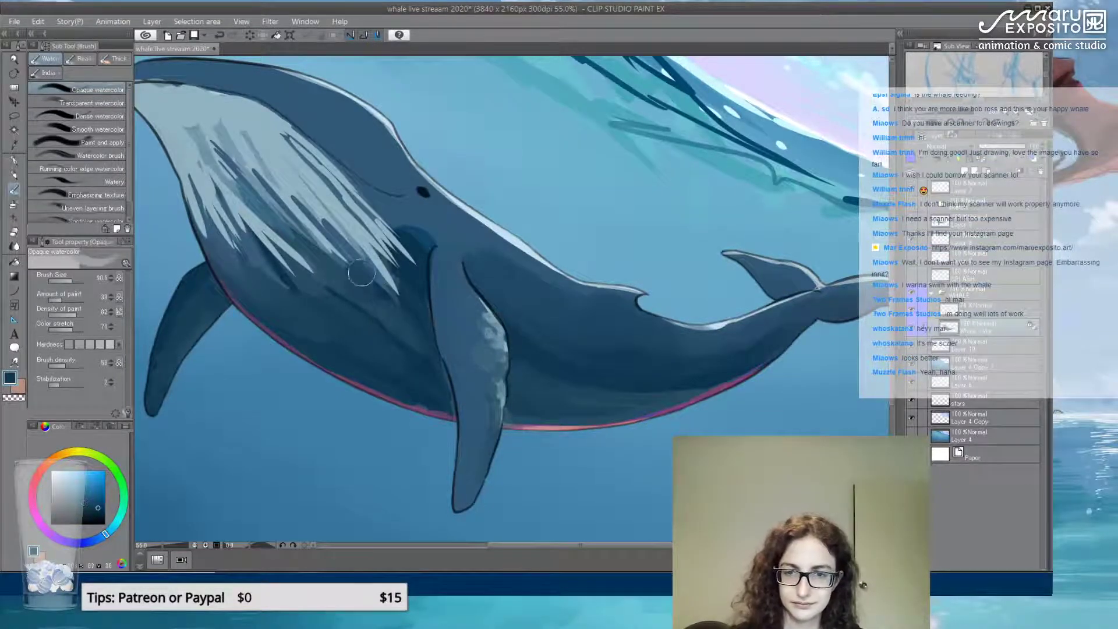
{"action": "mouse_move", "coordinate": [355, 268]}
{"action": "left_mouse_down"}
{"action": "mouse_move", "coordinate": [389, 296]}
{"action": "mouse_move", "coordinate": [366, 297]}
{"action": "mouse_move", "coordinate": [408, 332]}
{"action": "mouse_move", "coordinate": [385, 251]}
{"action": "mouse_move", "coordinate": [405, 265]}
{"action": "mouse_move", "coordinate": [295, 168]}
{"action": "left_mouse_up"}
{"action": "key", "text": "e"}
{"action": "key", "text": "r"}
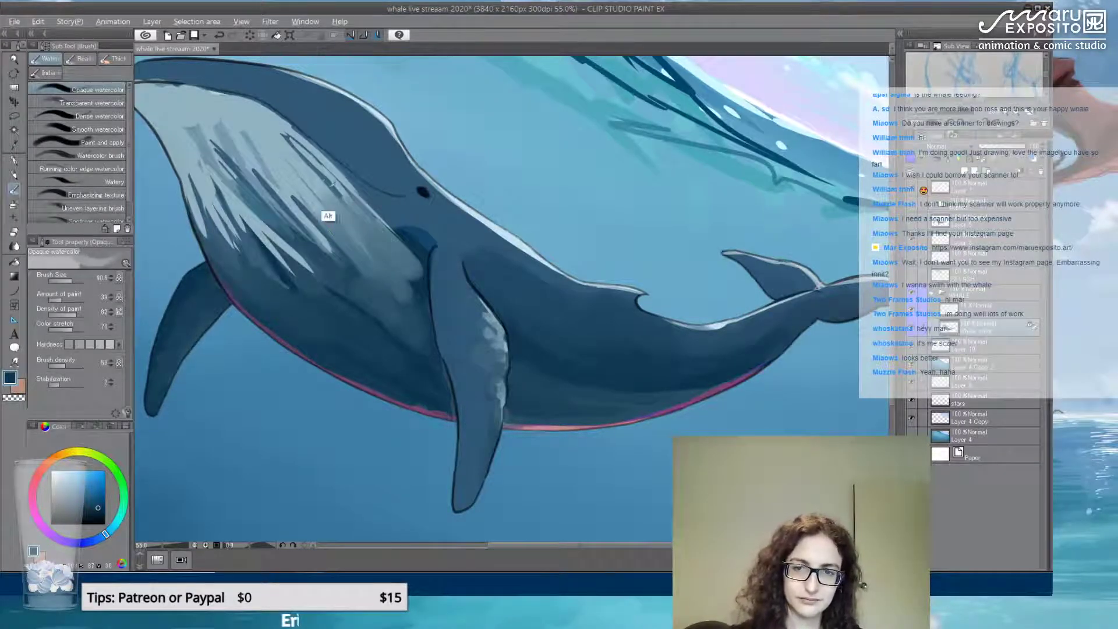
{"action": "left_click", "coordinate": [322, 211], "text": "alt"}
{"action": "mouse_move", "coordinate": [322, 211]}
{"action": "left_mouse_down"}
{"action": "mouse_move", "coordinate": [271, 133]}
{"action": "mouse_move", "coordinate": [350, 192]}
{"action": "mouse_move", "coordinate": [256, 125]}
{"action": "mouse_move", "coordinate": [280, 175]}
{"action": "mouse_move", "coordinate": [260, 172]}
{"action": "mouse_move", "coordinate": [233, 125]}
{"action": "mouse_move", "coordinate": [216, 151]}
{"action": "mouse_move", "coordinate": [258, 188]}
{"action": "mouse_move", "coordinate": [268, 230]}
{"action": "mouse_move", "coordinate": [291, 256]}
{"action": "mouse_move", "coordinate": [273, 198]}
{"action": "mouse_move", "coordinate": [259, 233]}
{"action": "mouse_move", "coordinate": [193, 163]}
{"action": "mouse_move", "coordinate": [187, 180]}
{"action": "mouse_move", "coordinate": [174, 161]}
{"action": "mouse_move", "coordinate": [233, 265]}
{"action": "mouse_move", "coordinate": [323, 324]}
{"action": "left_mouse_up"}
{"action": "key", "text": "alt"}
{"action": "left_click", "coordinate": [258, 188], "text": "alt"}
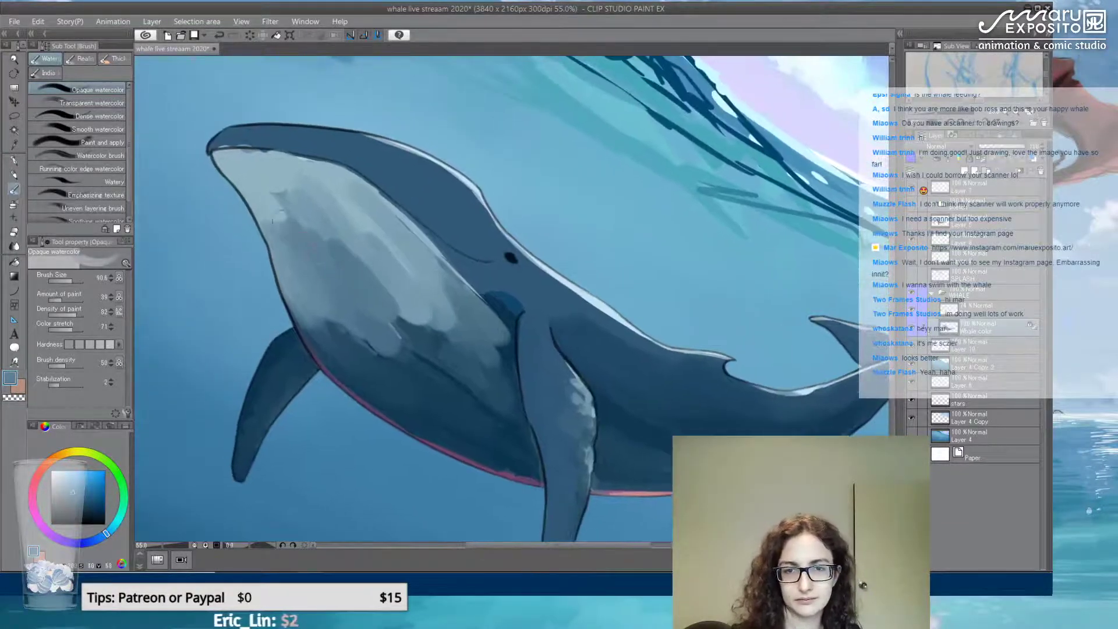
Even out the throat shading from pale grey near the jaw to darker blue below, using colours sampled from the throat
{"action": "mouse_move", "coordinate": [272, 221]}
{"action": "left_mouse_down"}
{"action": "mouse_move", "coordinate": [221, 160]}
{"action": "mouse_move", "coordinate": [291, 175]}
{"action": "mouse_move", "coordinate": [385, 222]}
{"action": "mouse_move", "coordinate": [256, 154]}
{"action": "mouse_move", "coordinate": [361, 228]}
{"action": "left_mouse_up"}
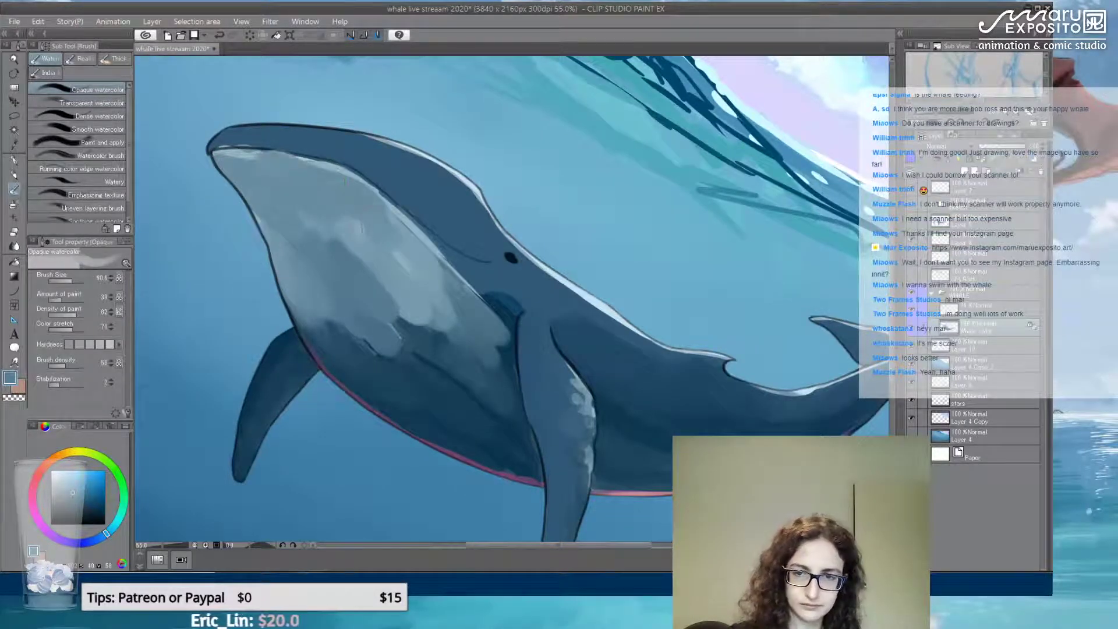
{"action": "left_click", "coordinate": [411, 248], "text": "alt"}
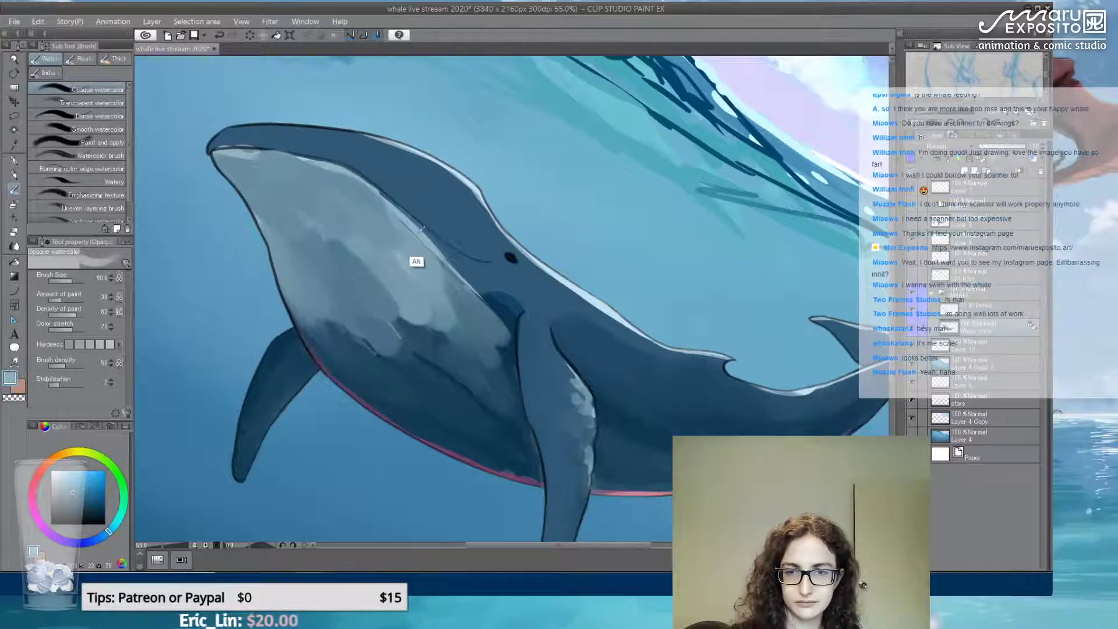
{"action": "mouse_move", "coordinate": [402, 273]}
{"action": "left_mouse_down"}
{"action": "mouse_move", "coordinate": [376, 239]}
{"action": "mouse_move", "coordinate": [355, 256]}
{"action": "mouse_move", "coordinate": [327, 244]}
{"action": "mouse_move", "coordinate": [384, 303]}
{"action": "mouse_move", "coordinate": [448, 280]}
{"action": "mouse_move", "coordinate": [483, 326]}
{"action": "mouse_move", "coordinate": [431, 337]}
{"action": "mouse_move", "coordinate": [470, 355]}
{"action": "mouse_move", "coordinate": [355, 344]}
{"action": "mouse_move", "coordinate": [377, 354]}
{"action": "mouse_move", "coordinate": [309, 314]}
{"action": "mouse_move", "coordinate": [431, 414]}
{"action": "mouse_move", "coordinate": [408, 349]}
{"action": "mouse_move", "coordinate": [456, 372]}
{"action": "left_mouse_up"}
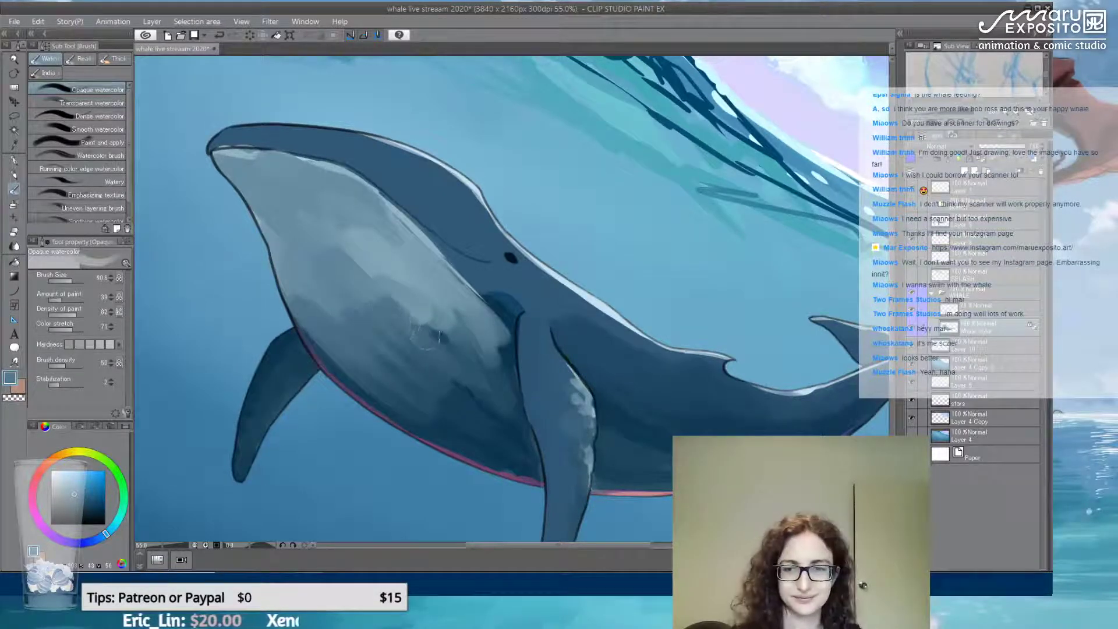
{"action": "mouse_move", "coordinate": [425, 335]}
{"action": "left_mouse_down"}
{"action": "mouse_move", "coordinate": [460, 388]}
{"action": "mouse_move", "coordinate": [379, 320]}
{"action": "mouse_move", "coordinate": [472, 309]}
{"action": "mouse_move", "coordinate": [495, 331]}
{"action": "left_mouse_up"}
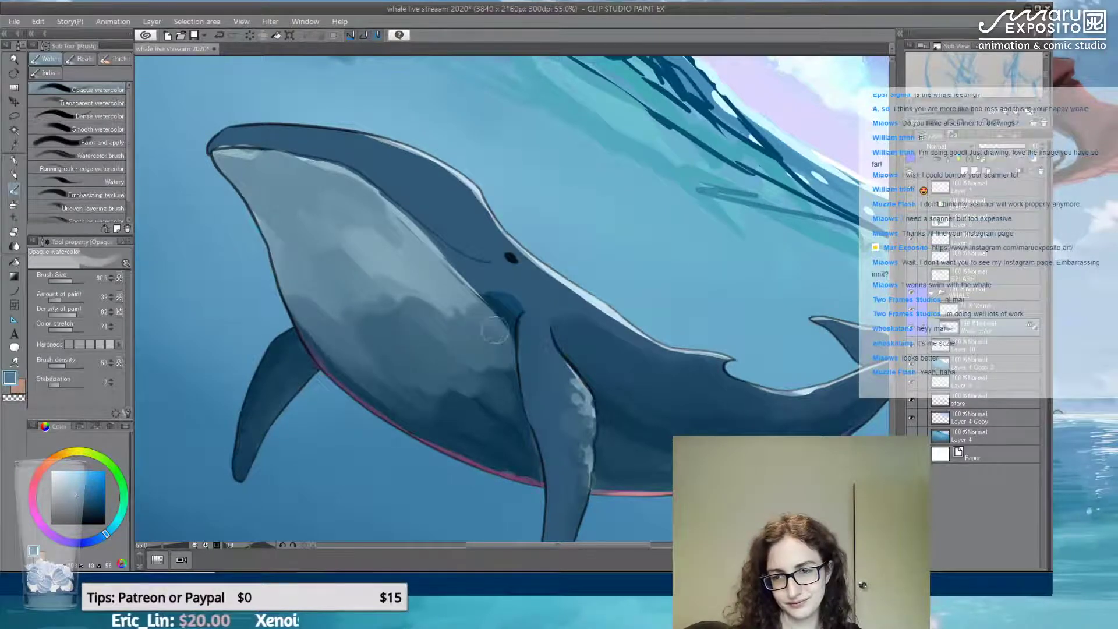
{"action": "key", "text": "alt"}
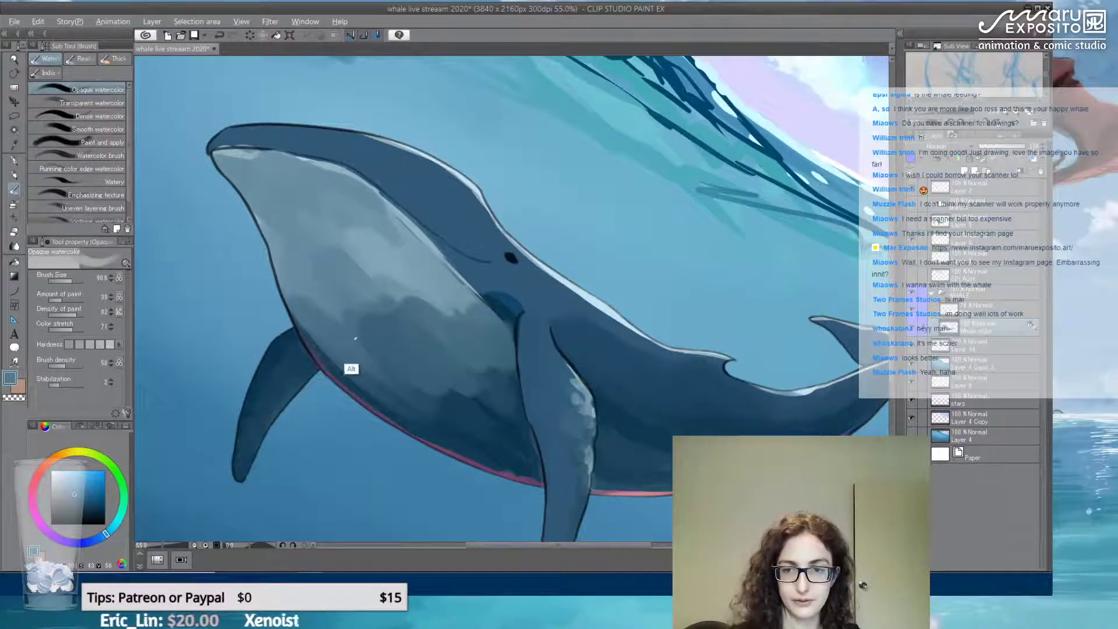
{"action": "left_click", "coordinate": [328, 318], "text": "alt"}
{"action": "mouse_move", "coordinate": [317, 315]}
{"action": "left_mouse_down"}
{"action": "mouse_move", "coordinate": [285, 262]}
{"action": "mouse_move", "coordinate": [326, 303]}
{"action": "mouse_move", "coordinate": [344, 250]}
{"action": "left_mouse_up"}
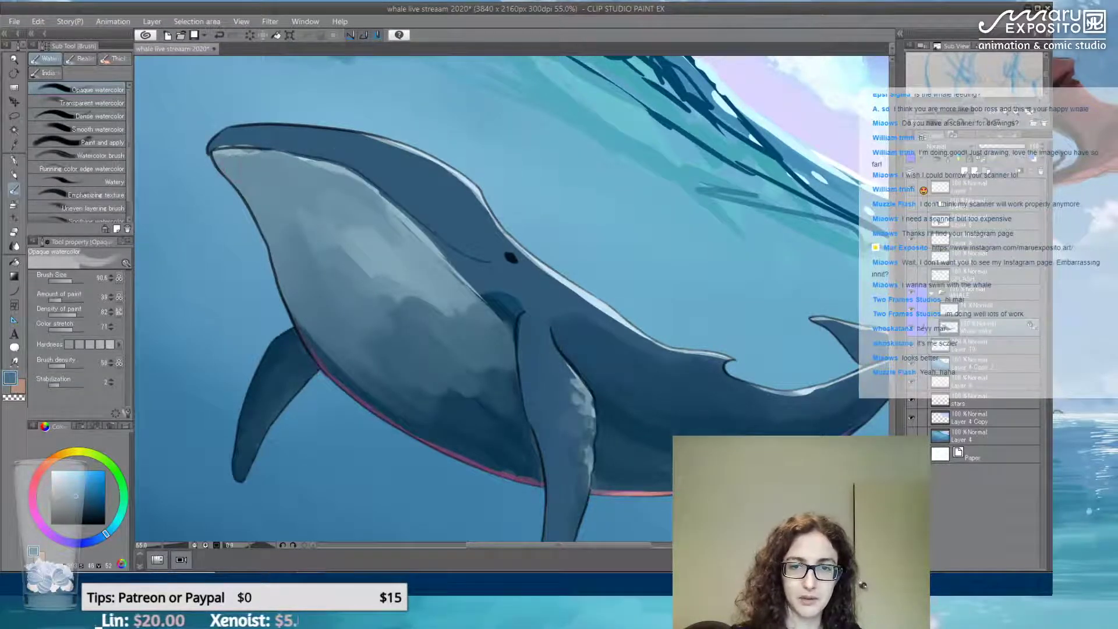
Reduce the brush size to about 77, paint a sampled pale highlight under the jaw line and soften it with watercolor
{"action": "left_click", "coordinate": [306, 157], "text": "alt"}
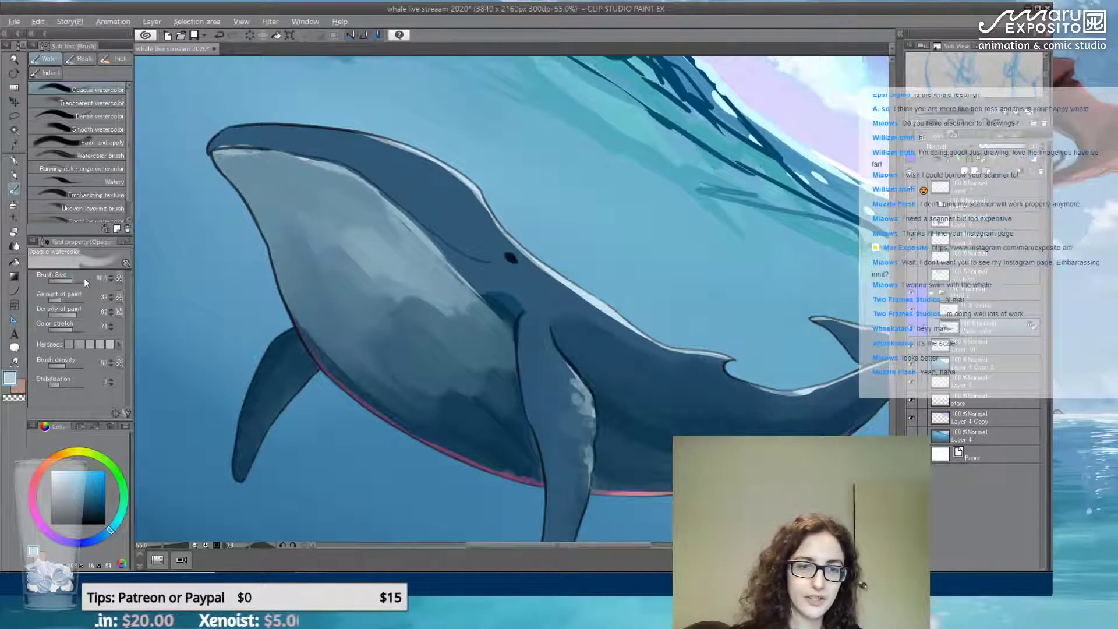
{"action": "left_click_drag", "start_coordinate": [83, 277], "coordinate": [72, 281]}
{"action": "mouse_move", "coordinate": [216, 149]}
{"action": "left_mouse_down"}
{"action": "mouse_move", "coordinate": [254, 152]}
{"action": "mouse_move", "coordinate": [236, 141]}
{"action": "mouse_move", "coordinate": [372, 179]}
{"action": "left_mouse_up"}
{"action": "key", "text": "ctrl+z"}
{"action": "left_click", "coordinate": [13, 163]}
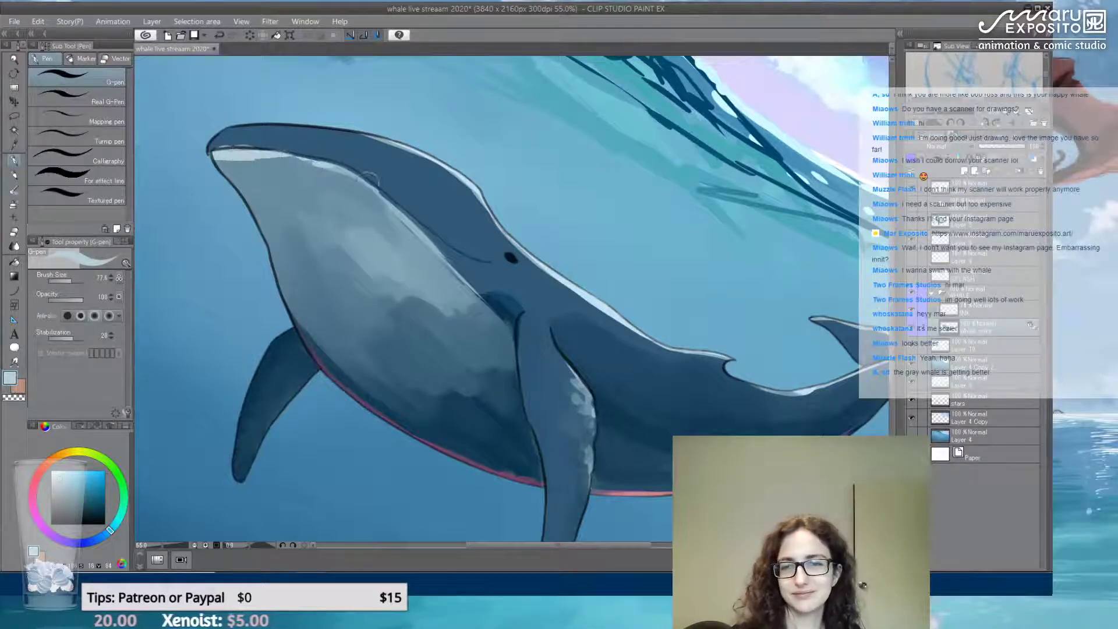
{"action": "left_click", "coordinate": [14, 191]}
{"action": "mouse_move", "coordinate": [217, 165]}
{"action": "left_mouse_down"}
{"action": "mouse_move", "coordinate": [279, 158]}
{"action": "mouse_move", "coordinate": [265, 170]}
{"action": "left_mouse_up"}
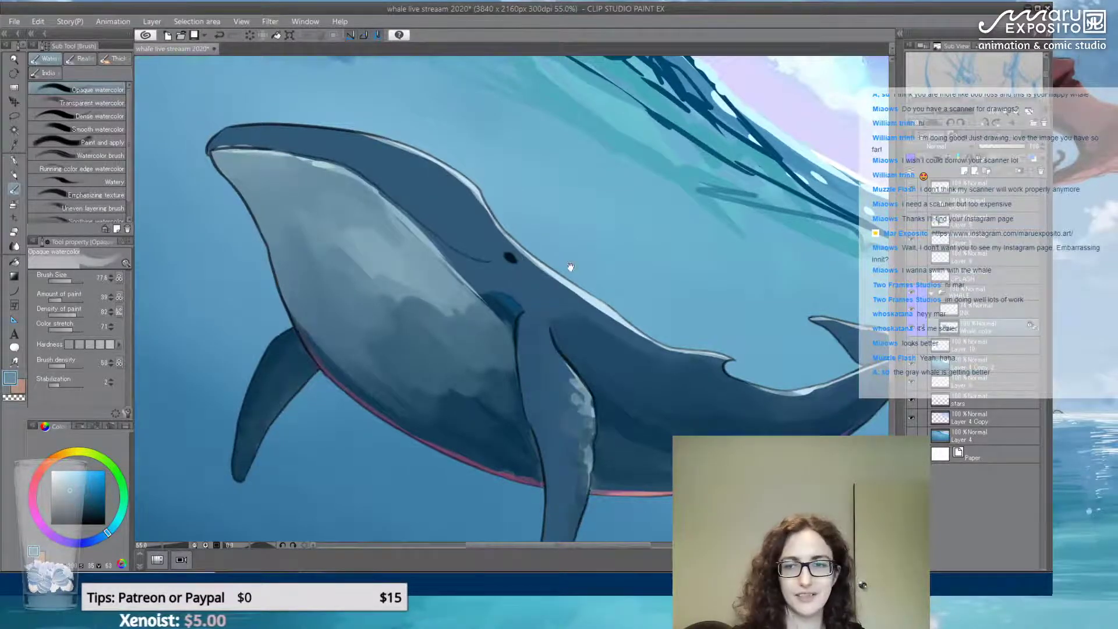
Retouch the pale upper throat with a sampled colour and smooth the throat, belly and flank shading with the Blend tool
{"action": "mouse_move", "coordinate": [569, 260]}
{"action": "left_mouse_down"}
{"action": "mouse_move", "coordinate": [420, 148]}
{"action": "mouse_move", "coordinate": [498, 221]}
{"action": "mouse_move", "coordinate": [425, 180]}
{"action": "mouse_move", "coordinate": [408, 146]}
{"action": "left_mouse_up"}
{"action": "mouse_move", "coordinate": [320, 180]}
{"action": "left_mouse_down"}
{"action": "mouse_move", "coordinate": [431, 227]}
{"action": "mouse_move", "coordinate": [404, 278]}
{"action": "mouse_move", "coordinate": [367, 255]}
{"action": "mouse_move", "coordinate": [453, 275]}
{"action": "left_mouse_up"}
{"action": "left_click", "coordinate": [344, 233], "text": "alt"}
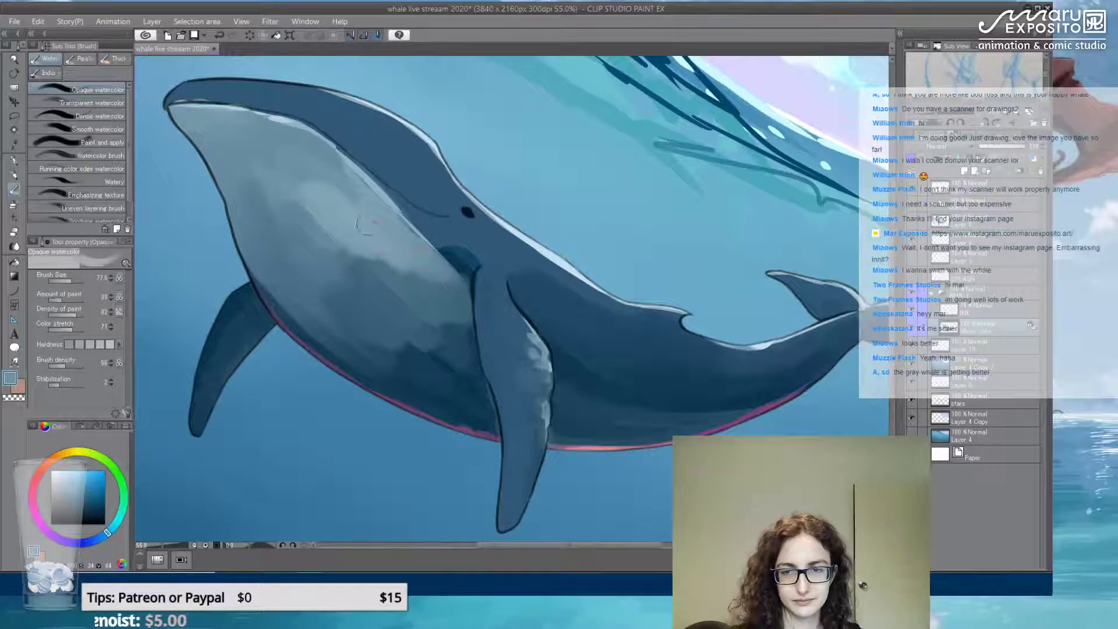
{"action": "left_click", "coordinate": [14, 246]}
{"action": "mouse_move", "coordinate": [416, 293]}
{"action": "left_mouse_down"}
{"action": "mouse_move", "coordinate": [361, 296]}
{"action": "mouse_move", "coordinate": [445, 367]}
{"action": "mouse_move", "coordinate": [422, 352]}
{"action": "left_mouse_up"}
{"action": "left_click_drag", "start_coordinate": [285, 222], "coordinate": [320, 198]}
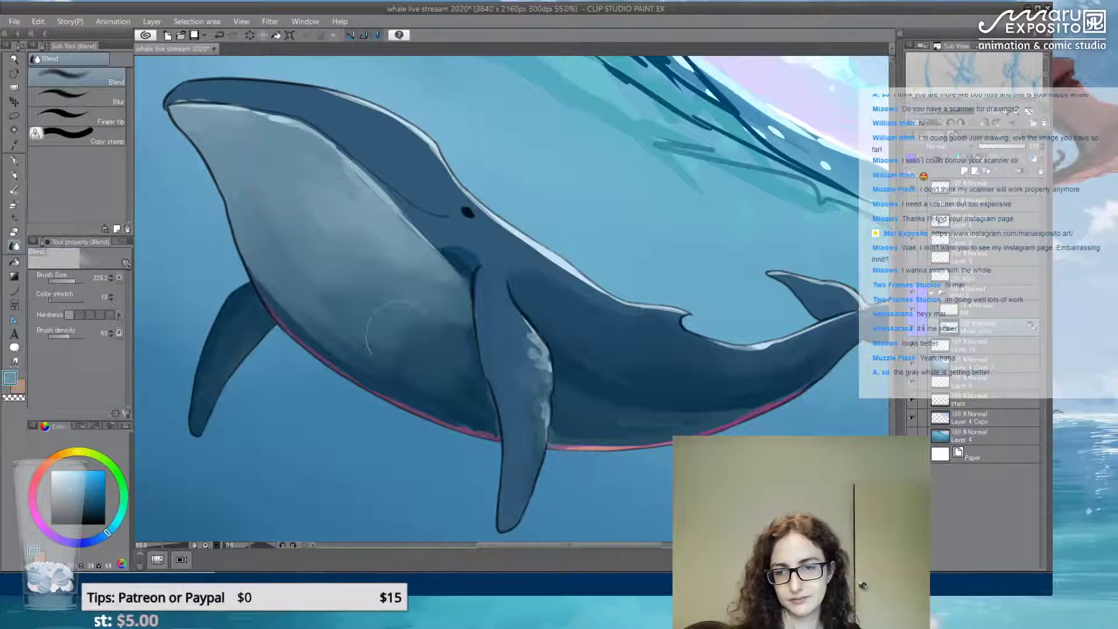
{"action": "mouse_move", "coordinate": [653, 383]}
{"action": "left_mouse_down"}
{"action": "mouse_move", "coordinate": [723, 398]}
{"action": "mouse_move", "coordinate": [687, 411]}
{"action": "mouse_move", "coordinate": [650, 405]}
{"action": "mouse_move", "coordinate": [768, 376]}
{"action": "left_mouse_up"}
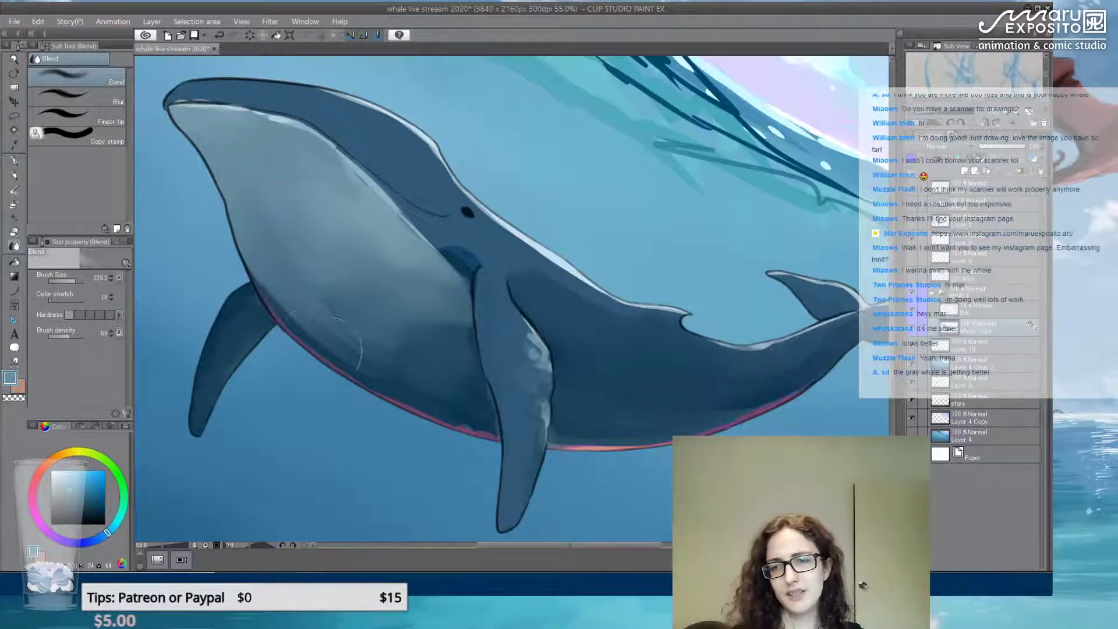
Cover the teal patch above the near flipper's base with sampled dark blue using the G-pen and blend it into the head
{"action": "left_click", "coordinate": [71, 282]}
{"action": "left_click", "coordinate": [14, 160]}
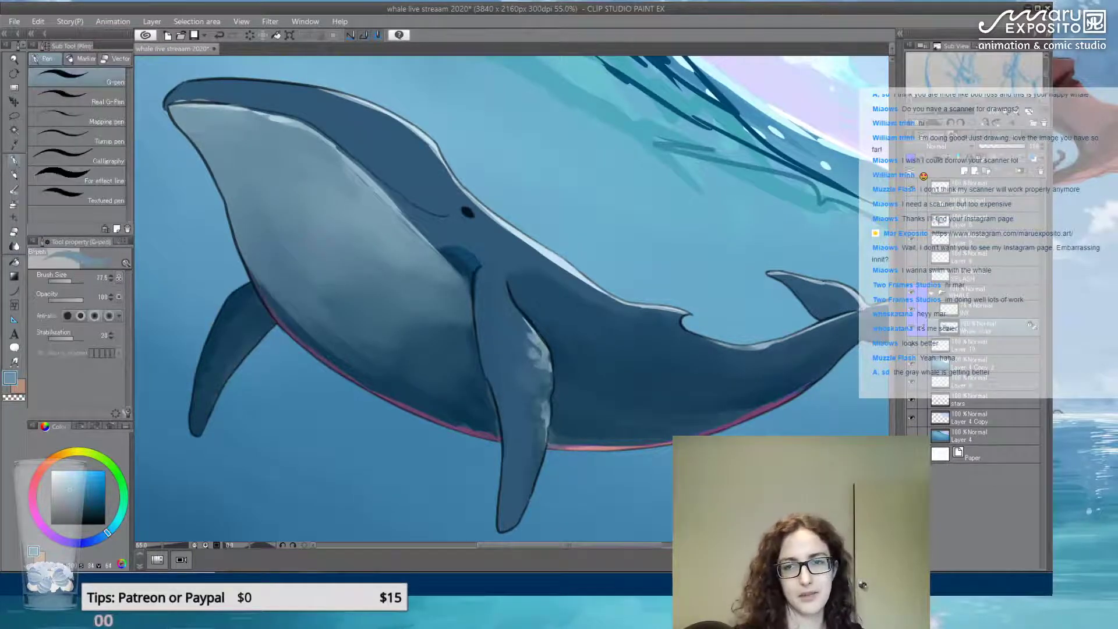
{"action": "left_click", "coordinate": [454, 257], "text": "alt"}
{"action": "mouse_move", "coordinate": [475, 271]}
{"action": "left_mouse_down"}
{"action": "mouse_move", "coordinate": [408, 211]}
{"action": "mouse_move", "coordinate": [460, 259]}
{"action": "mouse_move", "coordinate": [456, 246]}
{"action": "mouse_move", "coordinate": [470, 252]}
{"action": "mouse_move", "coordinate": [460, 229]}
{"action": "mouse_move", "coordinate": [466, 256]}
{"action": "left_mouse_up"}
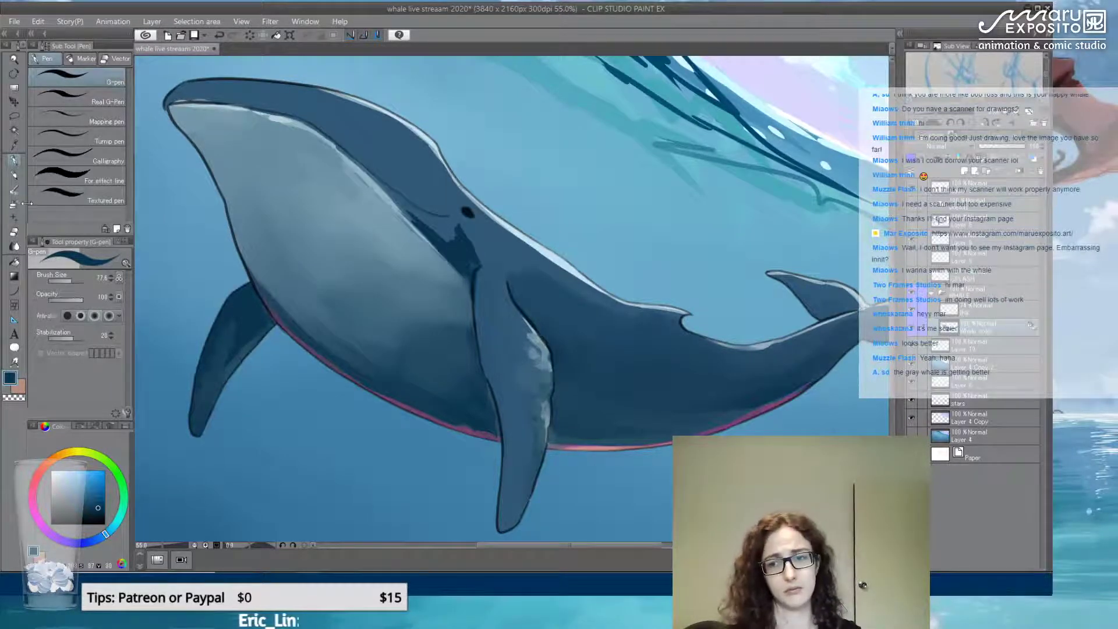
{"action": "left_click", "coordinate": [14, 246]}
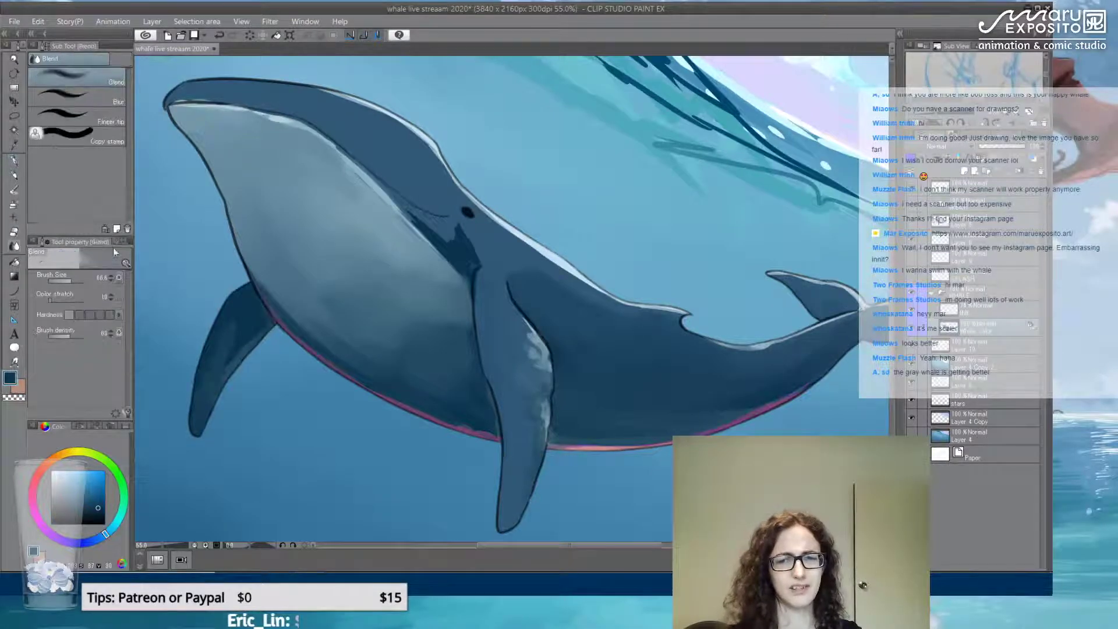
{"action": "mouse_move", "coordinate": [446, 236]}
{"action": "left_mouse_down"}
{"action": "mouse_move", "coordinate": [454, 224]}
{"action": "mouse_move", "coordinate": [475, 263]}
{"action": "mouse_move", "coordinate": [435, 205]}
{"action": "mouse_move", "coordinate": [446, 223]}
{"action": "mouse_move", "coordinate": [379, 185]}
{"action": "left_mouse_up"}
Strengthen the jaw line from the snout to below the eye with a thin dark blue G-pen
{"action": "left_click", "coordinate": [16, 173]}
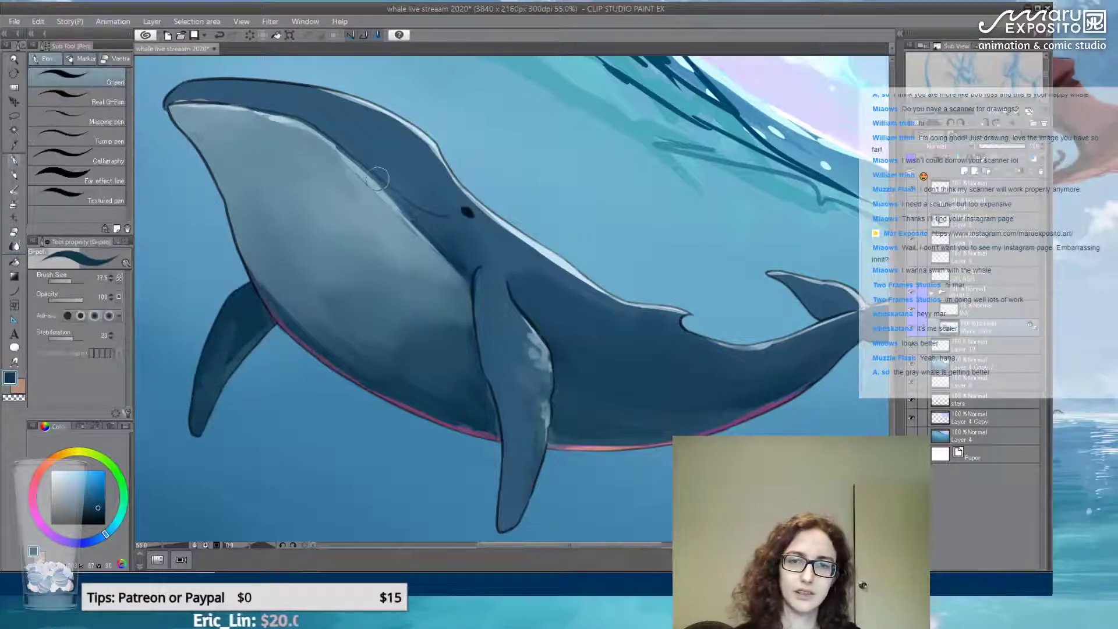
{"action": "left_click", "coordinate": [69, 281]}
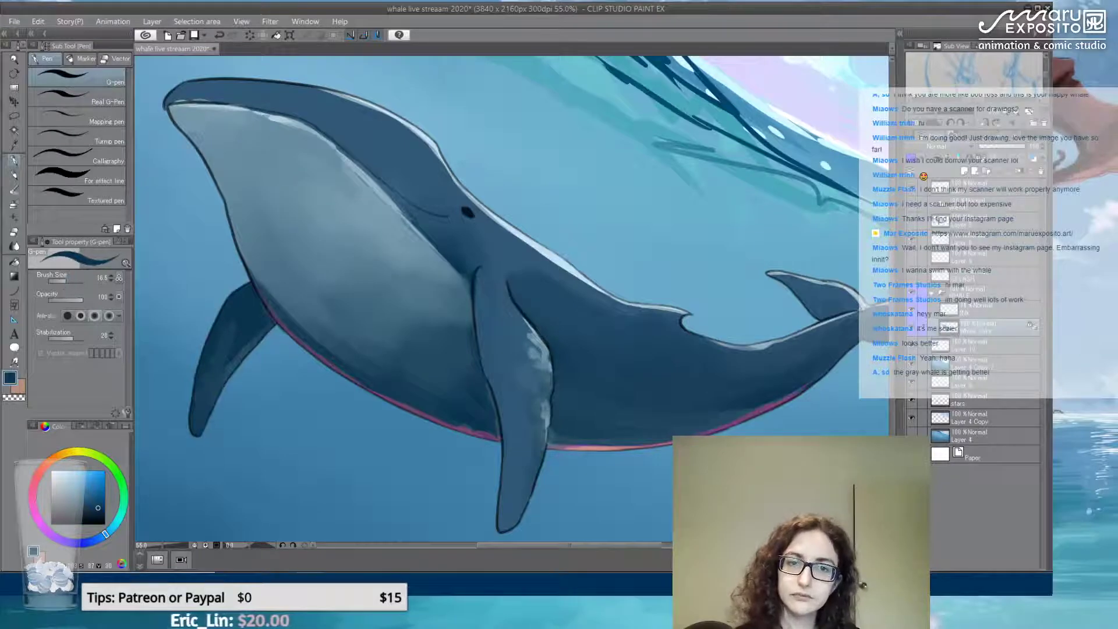
{"action": "mouse_move", "coordinate": [168, 105]}
{"action": "left_mouse_down"}
{"action": "mouse_move", "coordinate": [223, 97]}
{"action": "mouse_move", "coordinate": [300, 116]}
{"action": "mouse_move", "coordinate": [408, 200]}
{"action": "left_mouse_up"}
{"action": "mouse_move", "coordinate": [357, 154]}
{"action": "left_mouse_down"}
{"action": "mouse_move", "coordinate": [431, 216]}
{"action": "mouse_move", "coordinate": [449, 213]}
{"action": "left_mouse_up"}
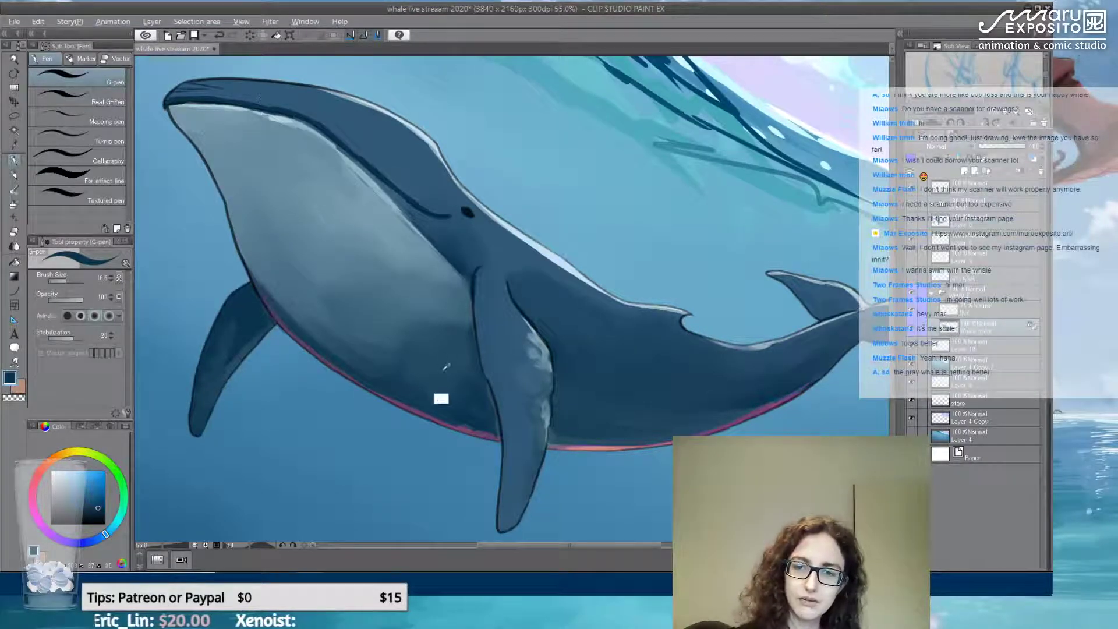
Add streaks of sampled blue along the head above the jaw line with the G-pen
{"action": "left_click", "coordinate": [441, 367], "text": "alt"}
{"action": "left_click", "coordinate": [561, 302], "text": "alt"}
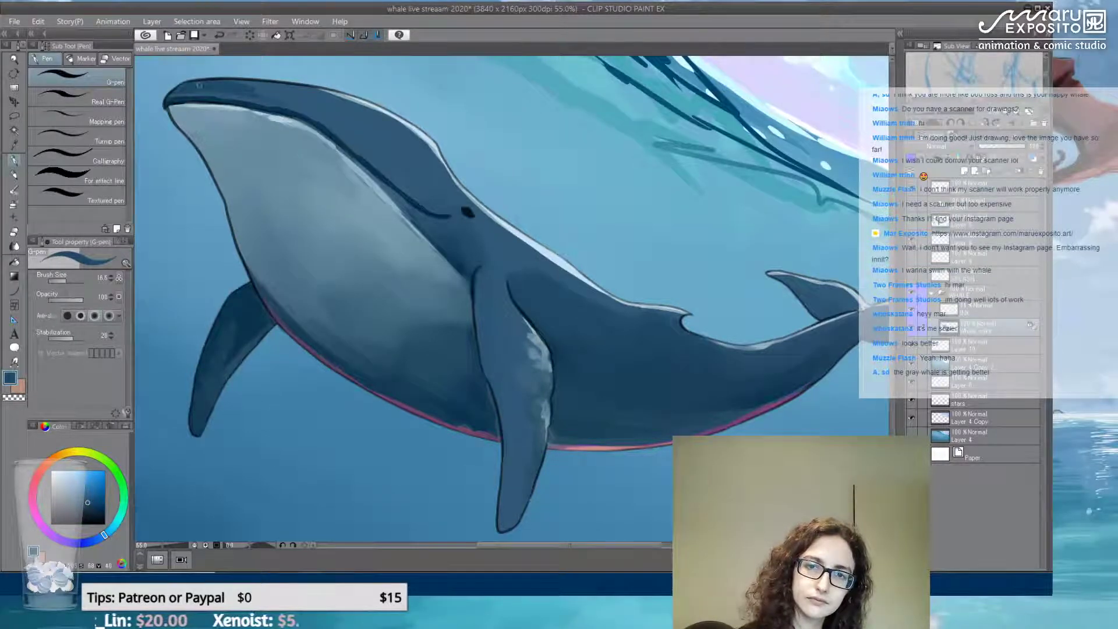
{"action": "mouse_move", "coordinate": [323, 116]}
{"action": "left_mouse_down"}
{"action": "mouse_move", "coordinate": [256, 85]}
{"action": "mouse_move", "coordinate": [326, 108]}
{"action": "mouse_move", "coordinate": [403, 174]}
{"action": "left_mouse_up"}
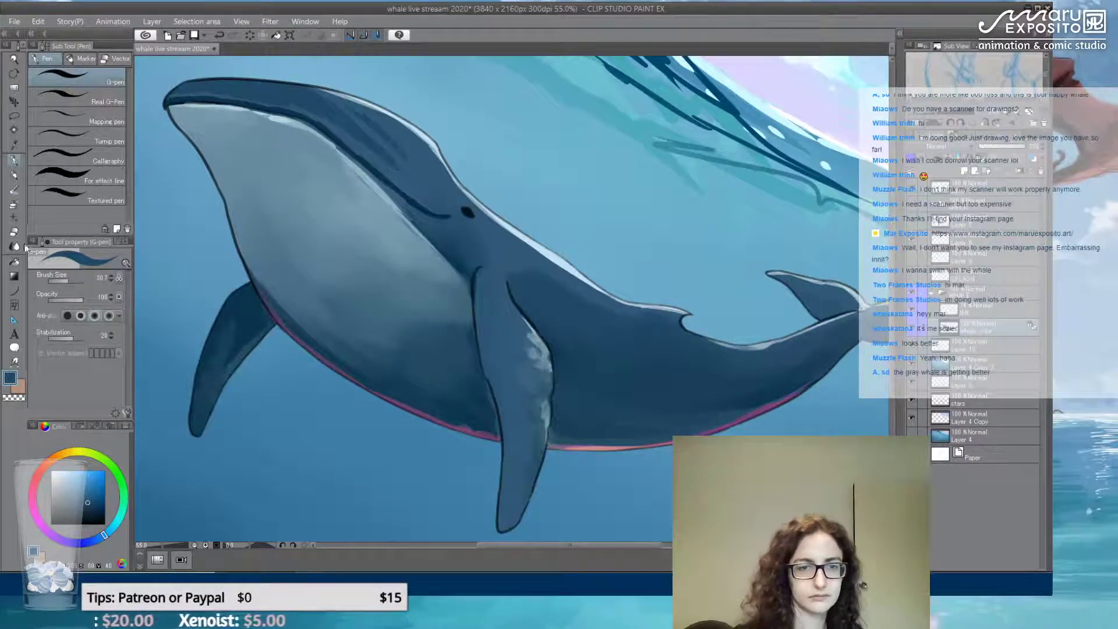
Smooth the blue streaks along the top of the whale's head with the Blend tool
{"action": "key", "text": "j"}
{"action": "mouse_move", "coordinate": [310, 95]}
{"action": "left_mouse_down"}
{"action": "mouse_move", "coordinate": [285, 86]}
{"action": "mouse_move", "coordinate": [339, 102]}
{"action": "mouse_move", "coordinate": [316, 100]}
{"action": "mouse_move", "coordinate": [388, 138]}
{"action": "mouse_move", "coordinate": [410, 160]}
{"action": "mouse_move", "coordinate": [360, 120]}
{"action": "mouse_move", "coordinate": [417, 173]}
{"action": "mouse_move", "coordinate": [304, 104]}
{"action": "mouse_move", "coordinate": [170, 93]}
{"action": "left_mouse_up"}
{"action": "mouse_move", "coordinate": [382, 125]}
{"action": "left_mouse_down"}
{"action": "mouse_move", "coordinate": [341, 123]}
{"action": "mouse_move", "coordinate": [414, 160]}
{"action": "left_mouse_up"}
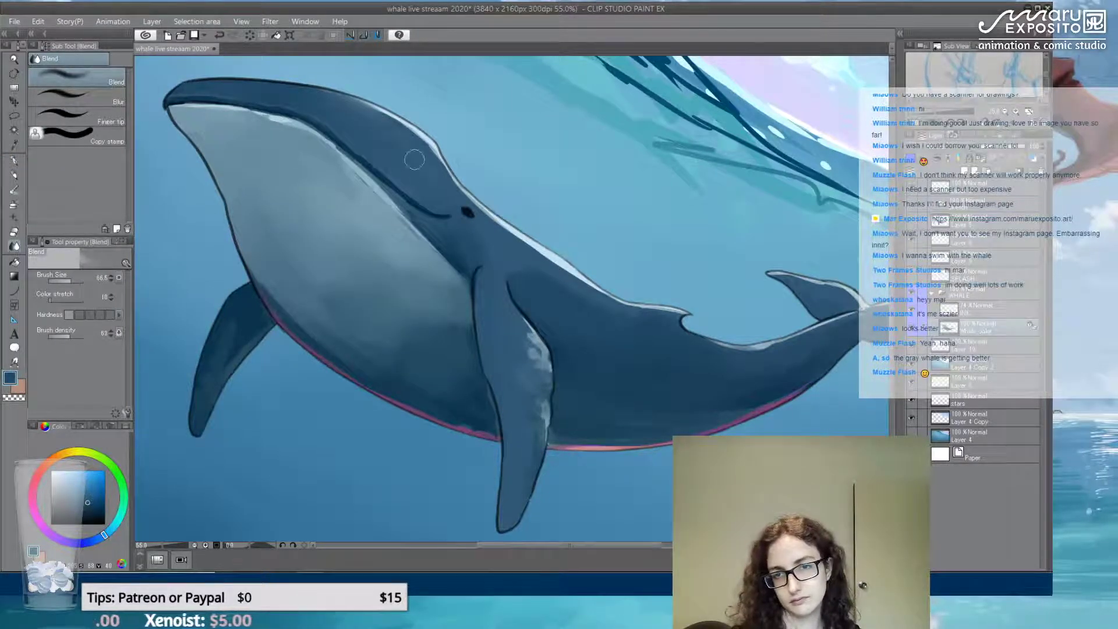
Retouch the area below and around the eye with sampled dark blue using the G-pen and ready the Blend tool
{"action": "left_click", "coordinate": [13, 160]}
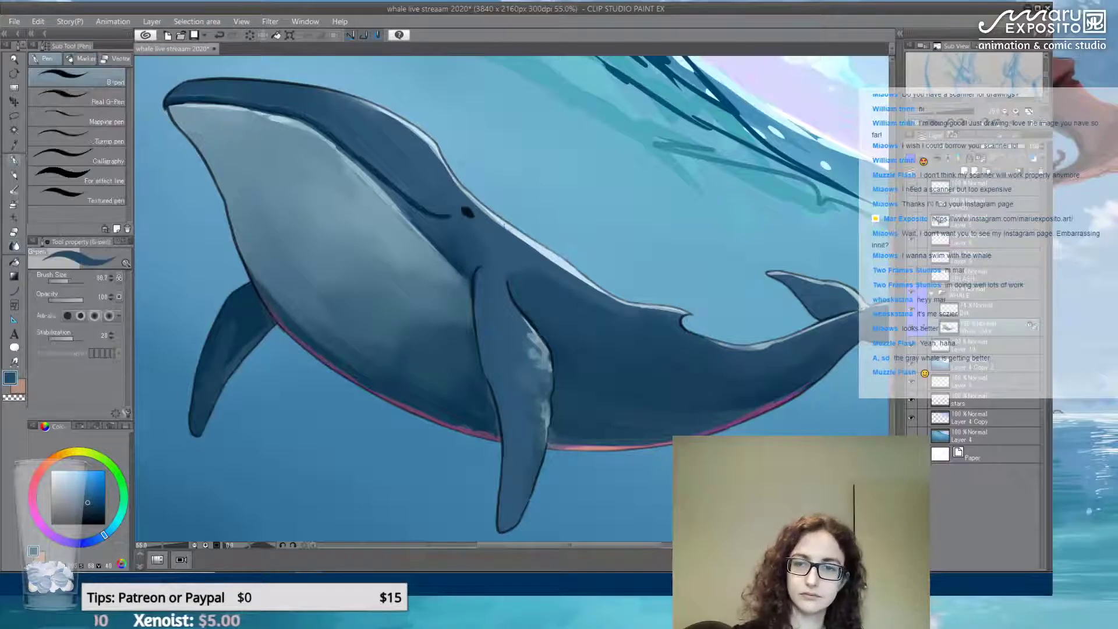
{"action": "left_click", "coordinate": [464, 230], "text": "alt"}
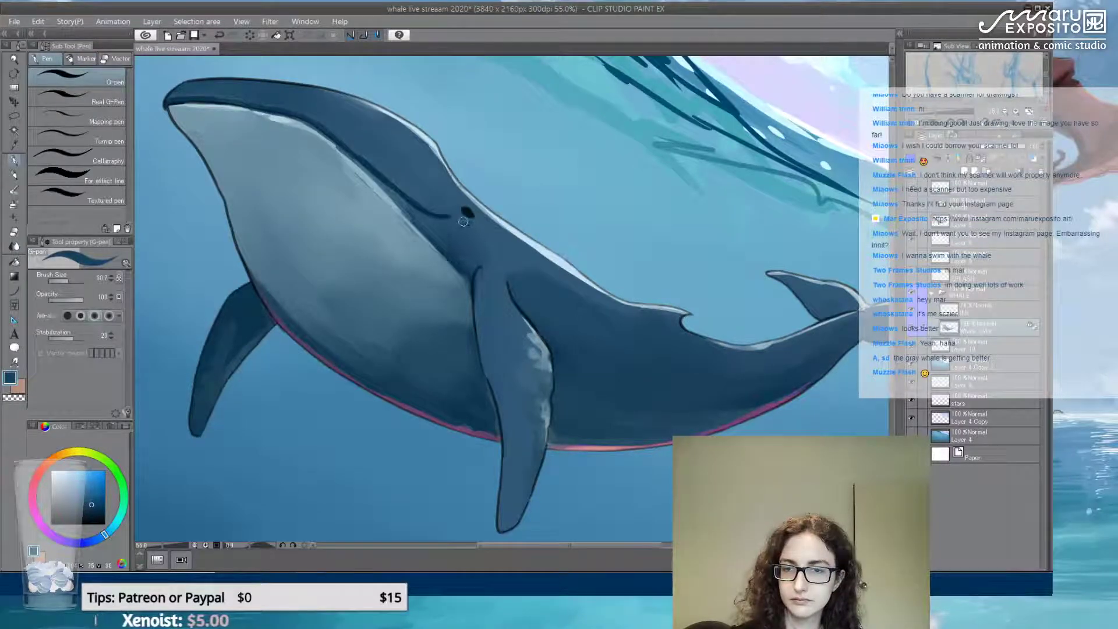
{"action": "mouse_move", "coordinate": [457, 207]}
{"action": "left_mouse_down"}
{"action": "mouse_move", "coordinate": [477, 226]}
{"action": "mouse_move", "coordinate": [466, 225]}
{"action": "mouse_move", "coordinate": [486, 224]}
{"action": "mouse_move", "coordinate": [473, 235]}
{"action": "left_mouse_up"}
{"action": "left_click", "coordinate": [15, 245]}
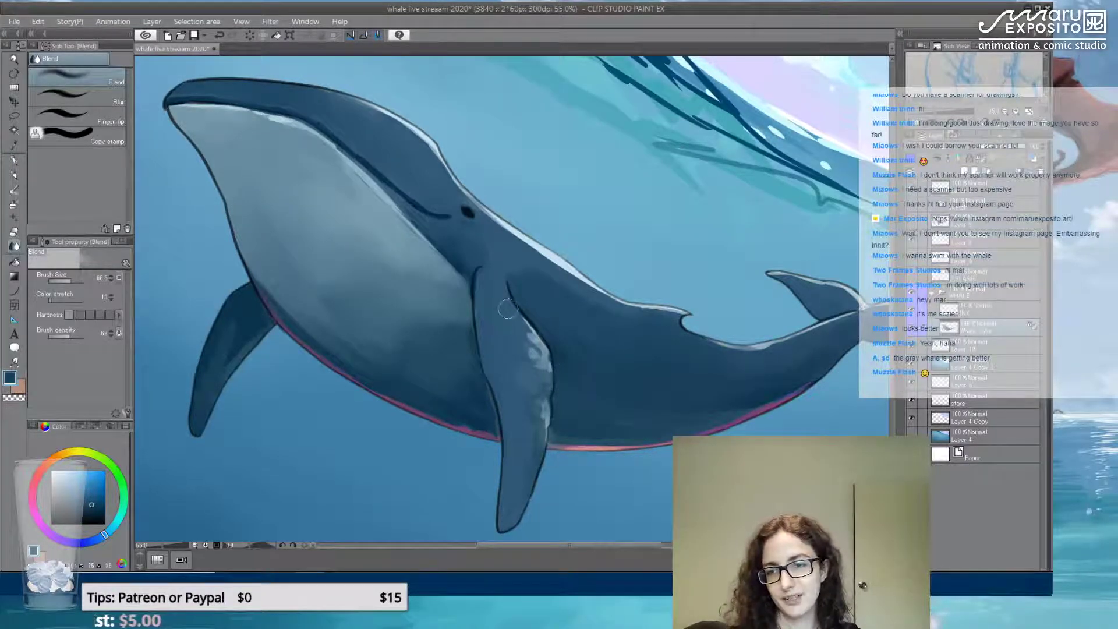
Paint soft streaks over the belly with the Opaque watercolor brush and darken the lower belly beside the near flipper with sampled dark blue
{"action": "left_click", "coordinate": [14, 190]}
{"action": "left_click", "coordinate": [69, 282]}
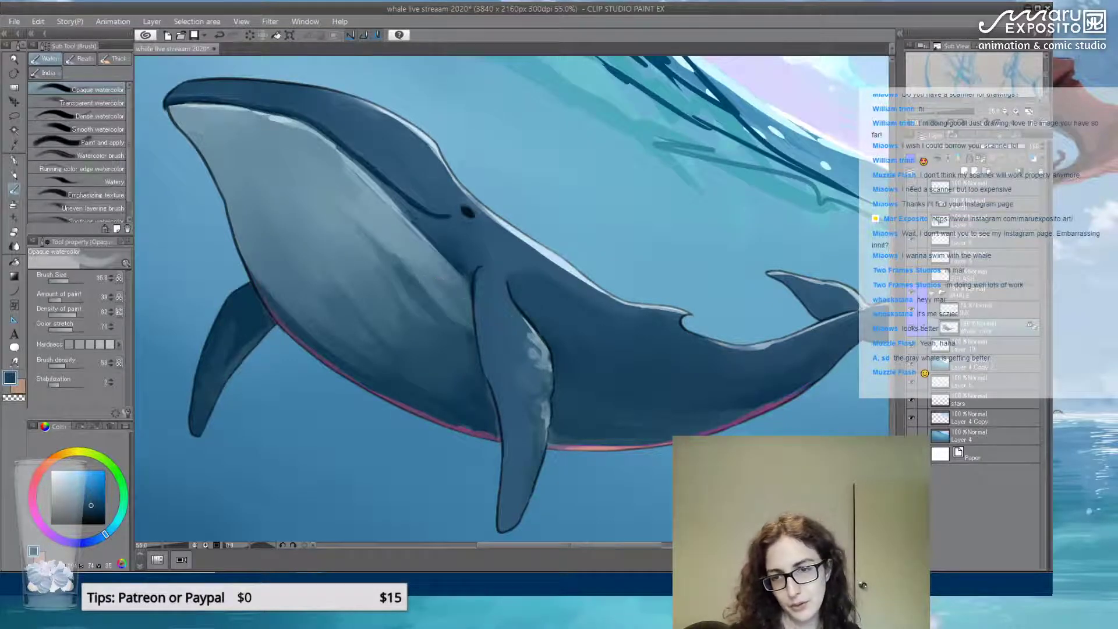
{"action": "left_click", "coordinate": [481, 425], "text": "alt"}
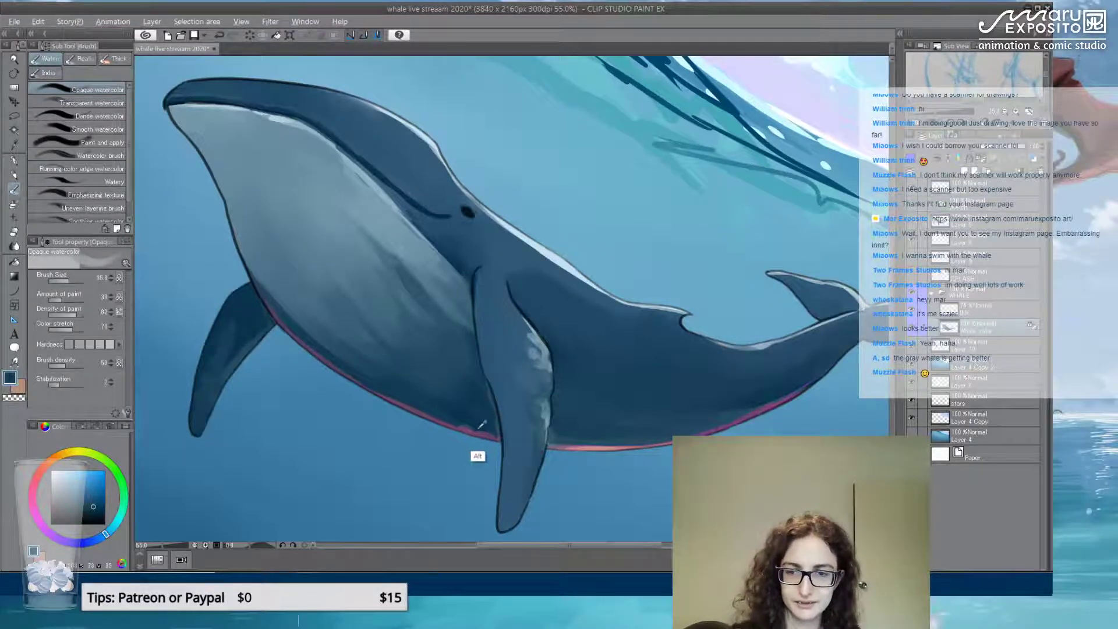
{"action": "left_click", "coordinate": [487, 425], "text": "alt"}
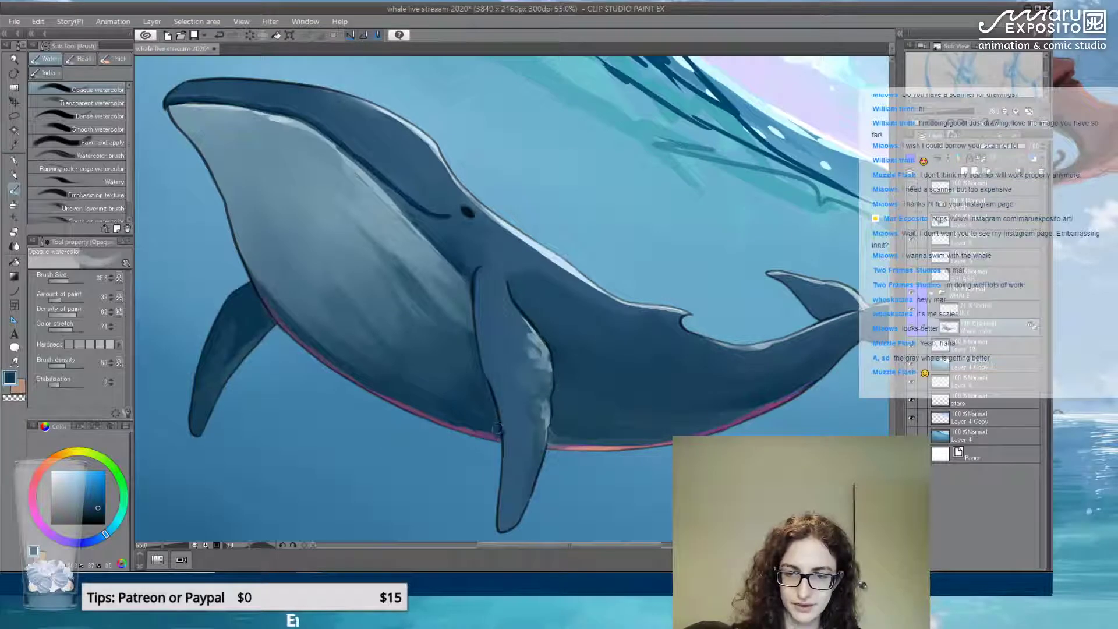
Paint dark blue throat-groove streaks down the front edge of the pale throat with the Opaque watercolor brush
{"action": "mouse_move", "coordinate": [173, 105]}
{"action": "left_mouse_down"}
{"action": "mouse_move", "coordinate": [261, 131]}
{"action": "mouse_move", "coordinate": [215, 123]}
{"action": "mouse_move", "coordinate": [205, 136]}
{"action": "mouse_move", "coordinate": [268, 230]}
{"action": "left_mouse_up"}
{"action": "left_click_drag", "start_coordinate": [230, 142], "coordinate": [253, 230]}
{"action": "left_click_drag", "start_coordinate": [239, 178], "coordinate": [248, 250]}
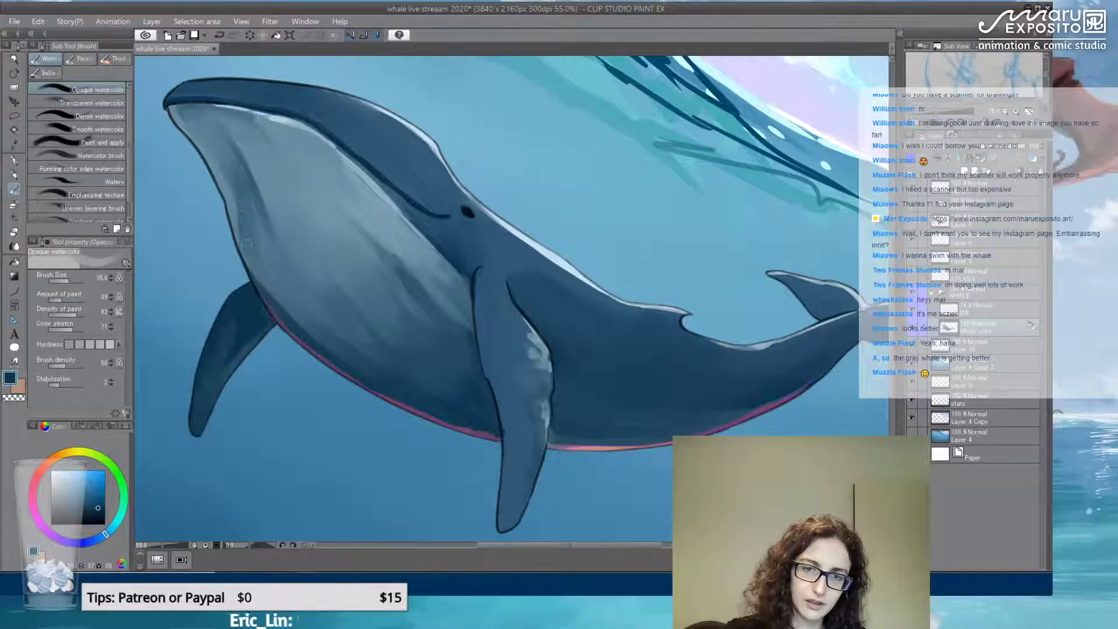
{"action": "left_click_drag", "start_coordinate": [250, 163], "coordinate": [254, 184]}
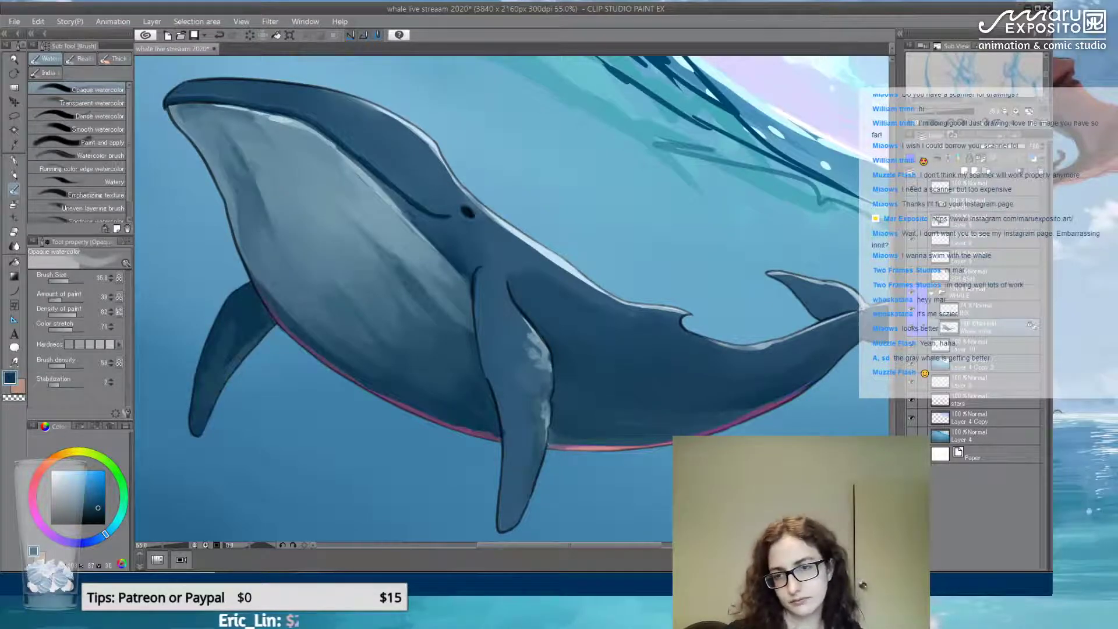
Add lighter strokes in a sampled grey-blue between the throat grooves and along the lower flank behind the near flipper
{"action": "left_click", "coordinate": [264, 220], "text": "alt"}
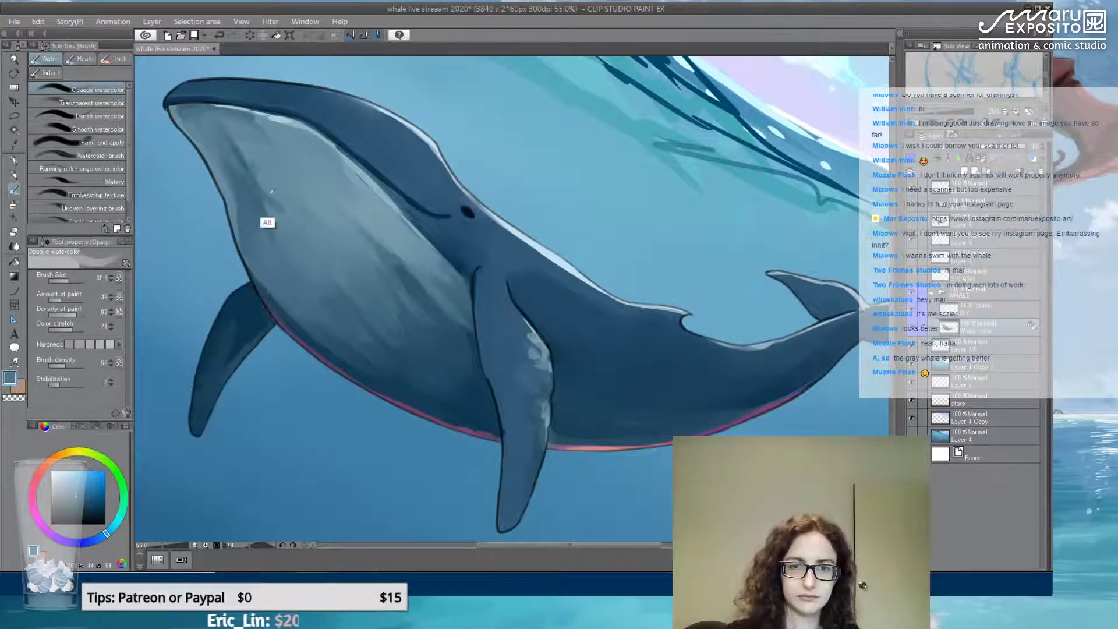
{"action": "mouse_move", "coordinate": [266, 227]}
{"action": "left_mouse_down"}
{"action": "mouse_move", "coordinate": [286, 197]}
{"action": "mouse_move", "coordinate": [255, 158]}
{"action": "mouse_move", "coordinate": [247, 171]}
{"action": "left_mouse_up"}
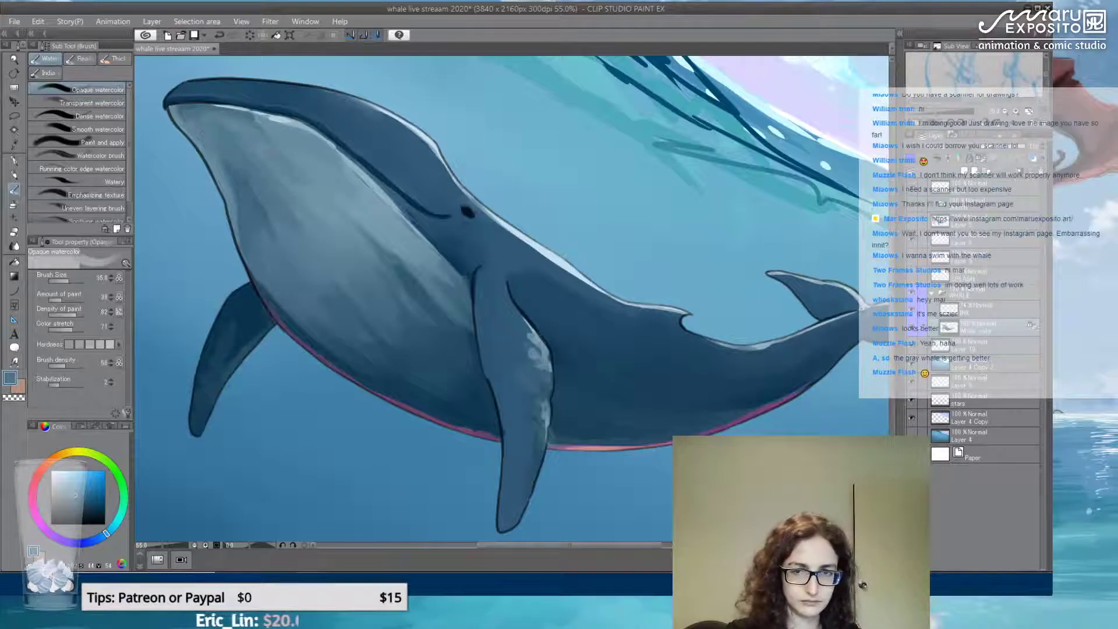
{"action": "left_click_drag", "start_coordinate": [326, 221], "coordinate": [318, 208]}
{"action": "left_click_drag", "start_coordinate": [313, 208], "coordinate": [305, 190]}
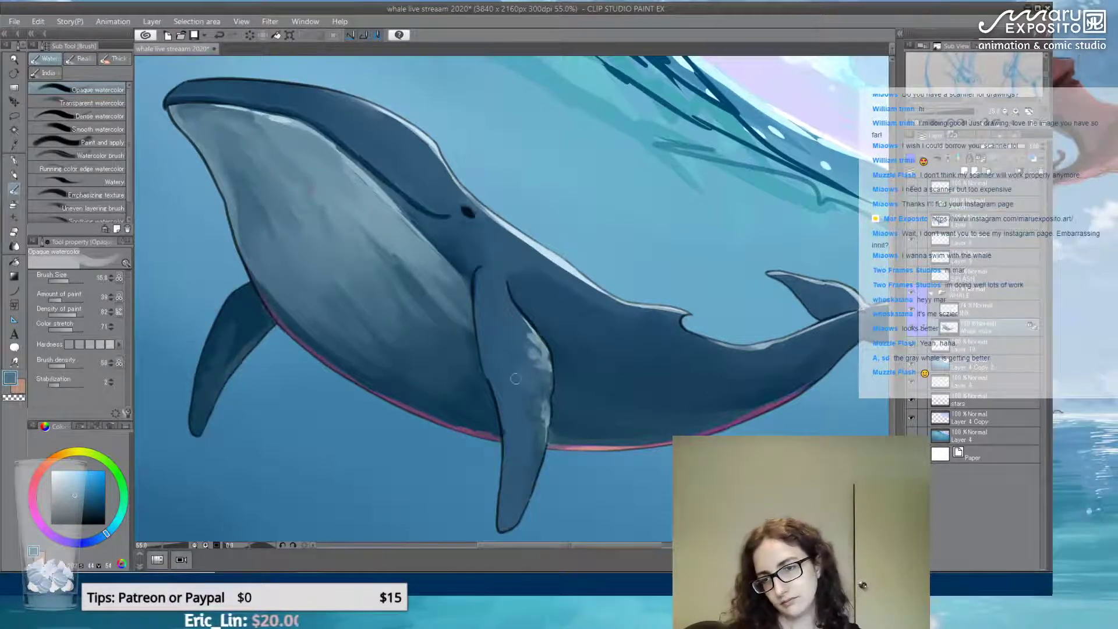
{"action": "left_click_drag", "start_coordinate": [516, 379], "coordinate": [402, 268]}
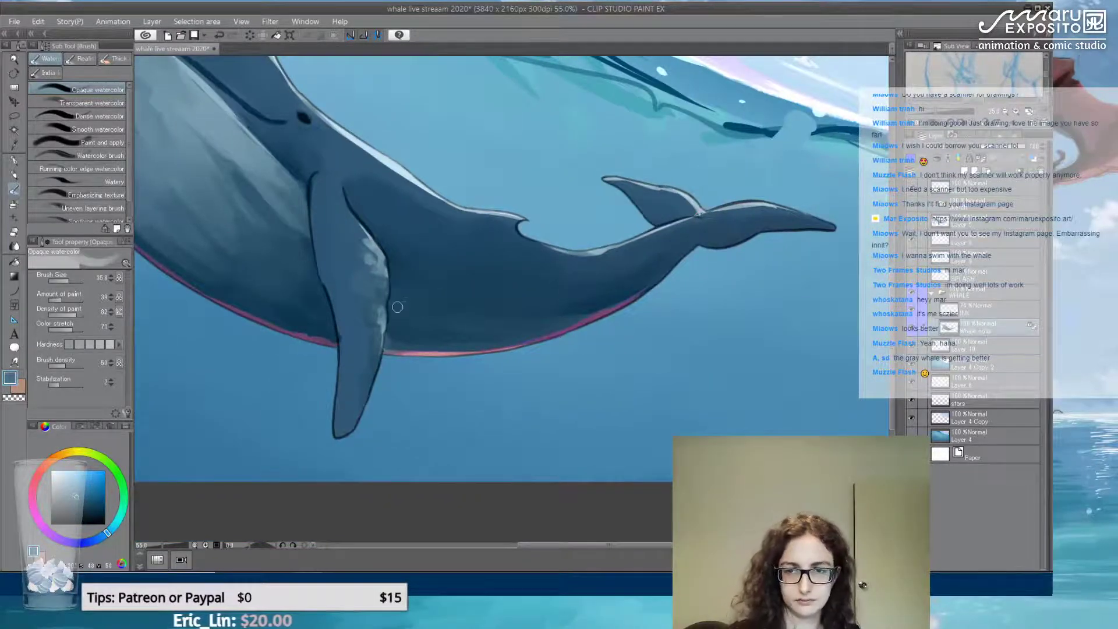
{"action": "mouse_move", "coordinate": [397, 307]}
{"action": "left_mouse_down"}
{"action": "mouse_move", "coordinate": [425, 322]}
{"action": "mouse_move", "coordinate": [412, 324]}
{"action": "mouse_move", "coordinate": [487, 329]}
{"action": "mouse_move", "coordinate": [432, 320]}
{"action": "mouse_move", "coordinate": [404, 275]}
{"action": "mouse_move", "coordinate": [405, 332]}
{"action": "mouse_move", "coordinate": [444, 338]}
{"action": "mouse_move", "coordinate": [401, 323]}
{"action": "mouse_move", "coordinate": [531, 321]}
{"action": "mouse_move", "coordinate": [535, 304]}
{"action": "mouse_move", "coordinate": [482, 342]}
{"action": "mouse_move", "coordinate": [486, 328]}
{"action": "mouse_move", "coordinate": [406, 301]}
{"action": "mouse_move", "coordinate": [389, 339]}
{"action": "mouse_move", "coordinate": [505, 330]}
{"action": "left_mouse_up"}
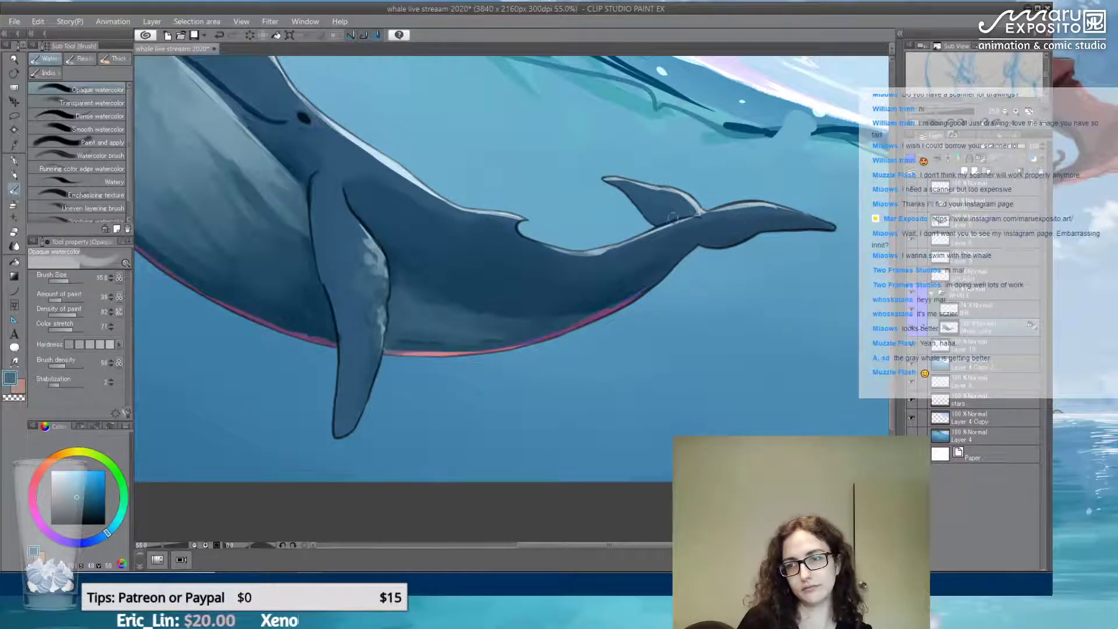
Try covering the pale highlight at the base of the tail flukes with sampled body blue
{"action": "left_click", "coordinate": [693, 230], "text": "alt"}
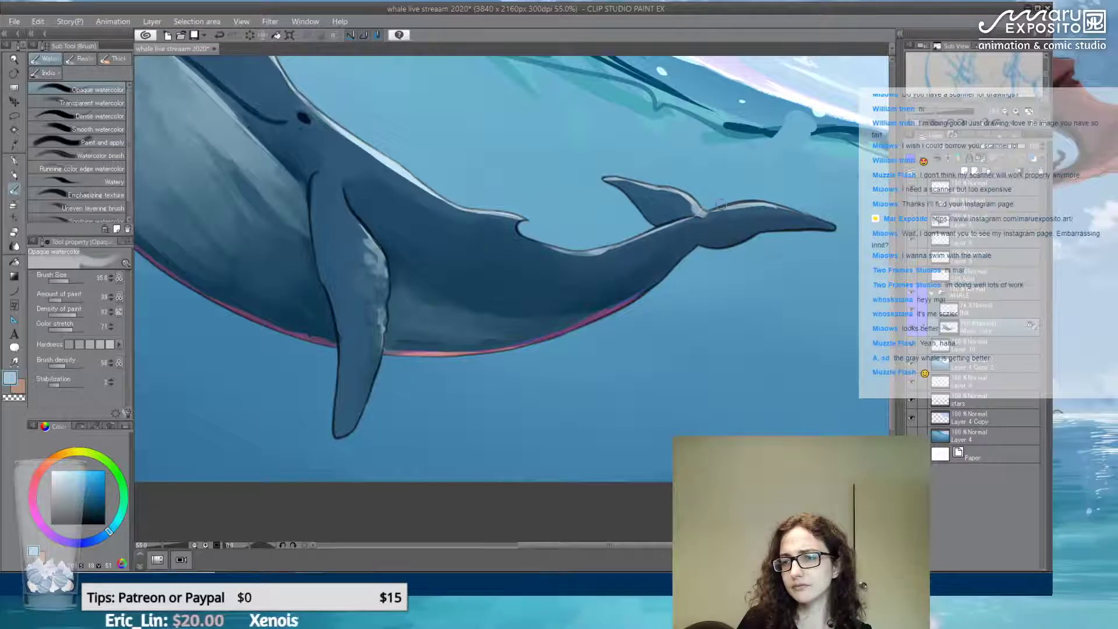
{"action": "left_click", "coordinate": [681, 238], "text": "alt"}
{"action": "mouse_move", "coordinate": [687, 235]}
{"action": "left_mouse_down"}
{"action": "mouse_move", "coordinate": [692, 207]}
{"action": "mouse_move", "coordinate": [716, 217]}
{"action": "left_mouse_up"}
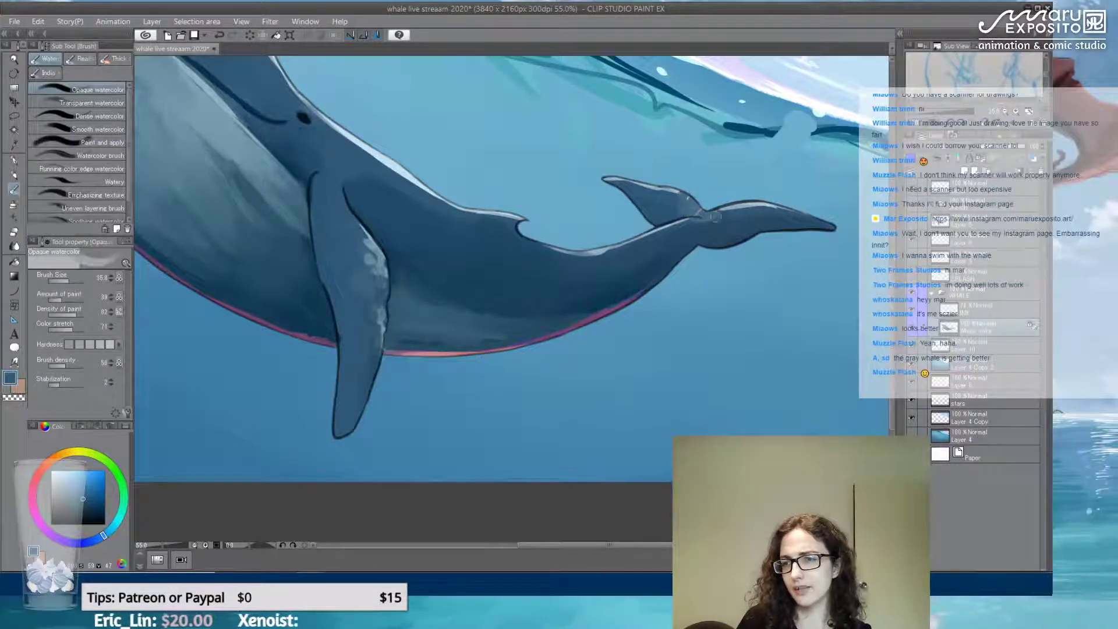
{"action": "key", "text": "ctrl+z"}
{"action": "key", "text": "ctrl+z"}
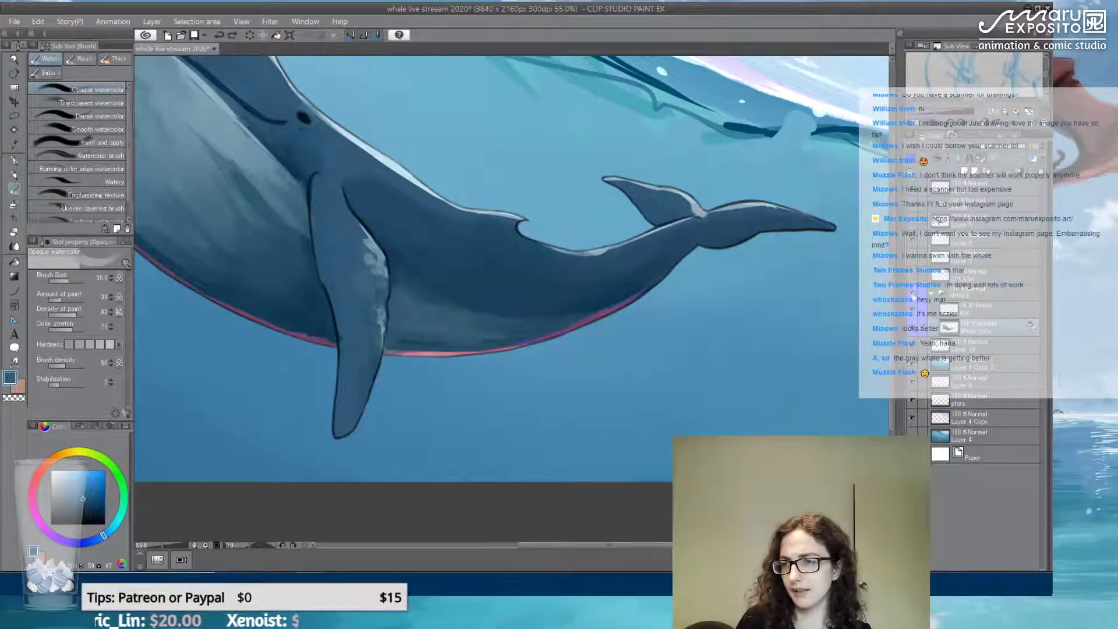
Check the painting with the whale layer group hidden and shown, and save the file
{"action": "left_click", "coordinate": [913, 296]}
{"action": "left_click", "coordinate": [914, 297]}
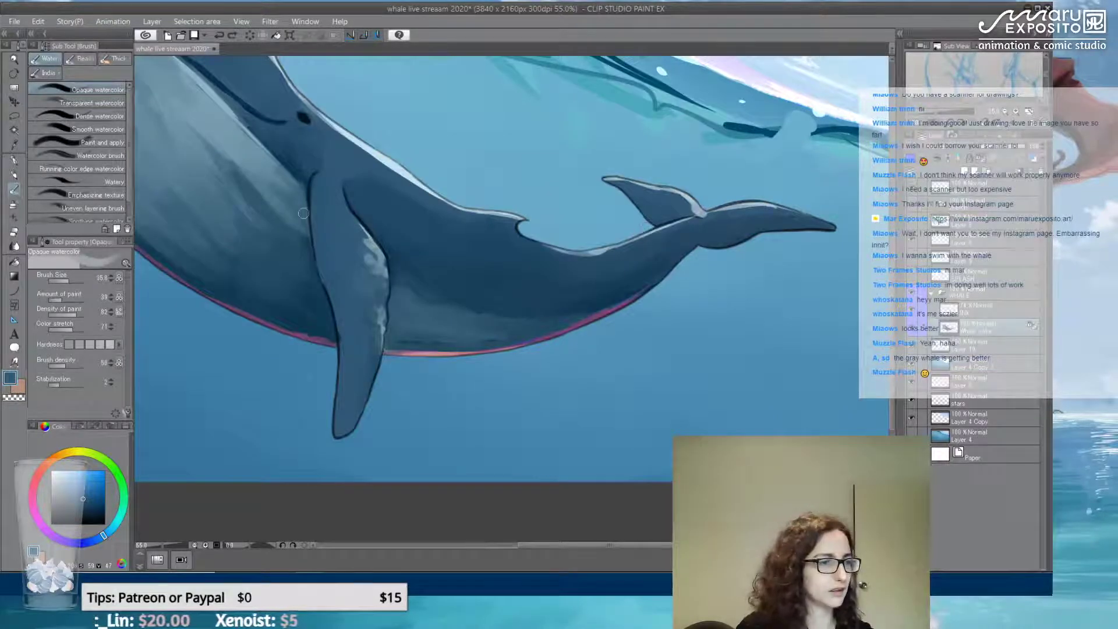
{"action": "scroll", "coordinate": [480, 166], "scroll_direction": "down", "scroll_amount": 5}
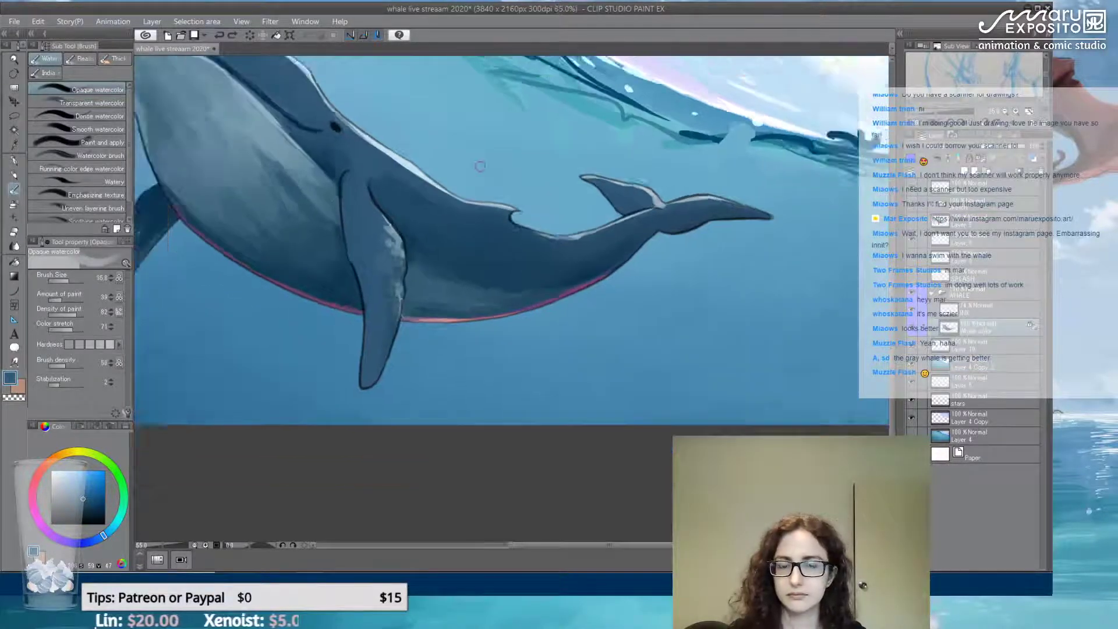
{"action": "mouse_move", "coordinate": [581, 151]}
{"action": "left_mouse_down"}
{"action": "mouse_move", "coordinate": [513, 276]}
{"action": "mouse_move", "coordinate": [555, 285]}
{"action": "mouse_move", "coordinate": [584, 275]}
{"action": "mouse_move", "coordinate": [590, 241]}
{"action": "left_mouse_up"}
{"action": "scroll", "coordinate": [494, 276], "scroll_direction": "up", "scroll_amount": 2}
{"action": "scroll", "coordinate": [584, 275], "scroll_direction": "up", "scroll_amount": 1}
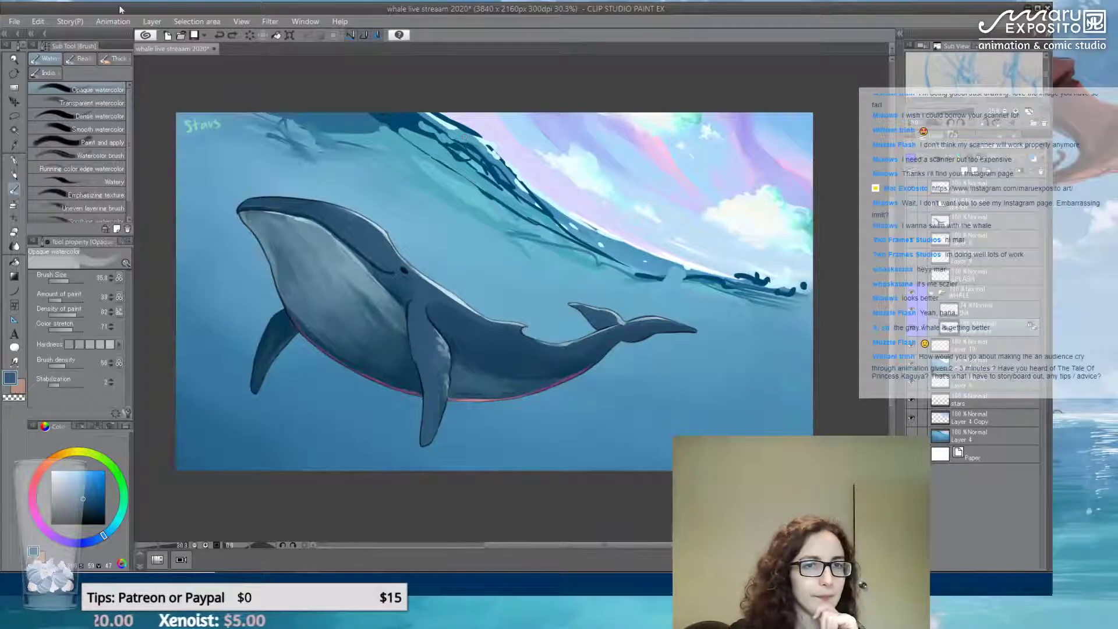
{"action": "left_click", "coordinate": [14, 21]}
{"action": "left_click", "coordinate": [65, 114]}
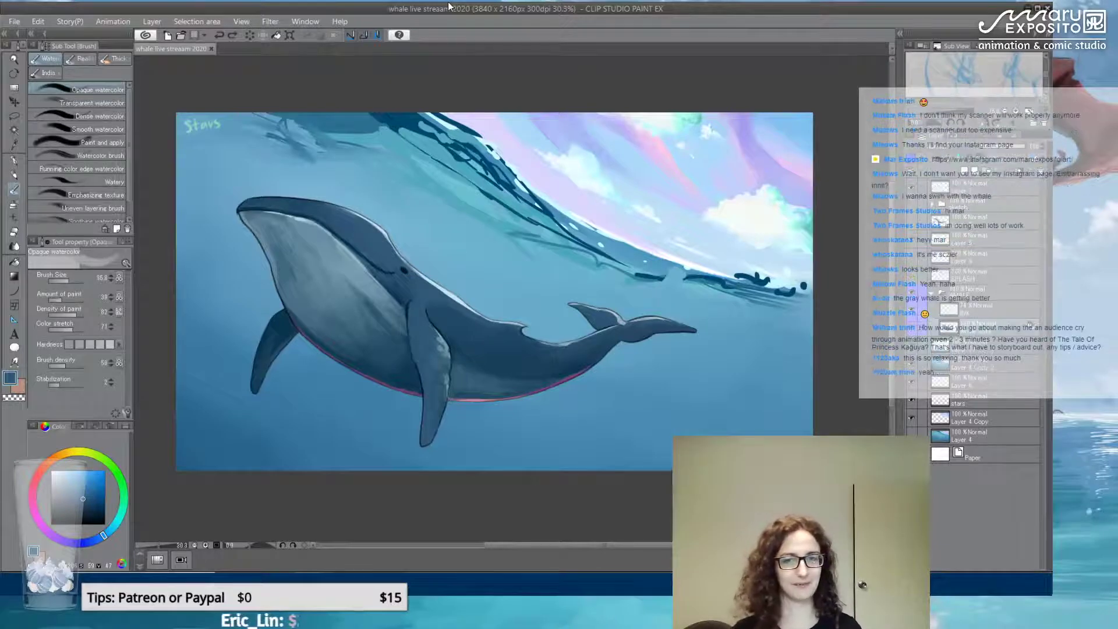
Compare the painting with the whale layer group hidden and shown, and open the palette colour choices for the layer
{"action": "left_click", "coordinate": [912, 293]}
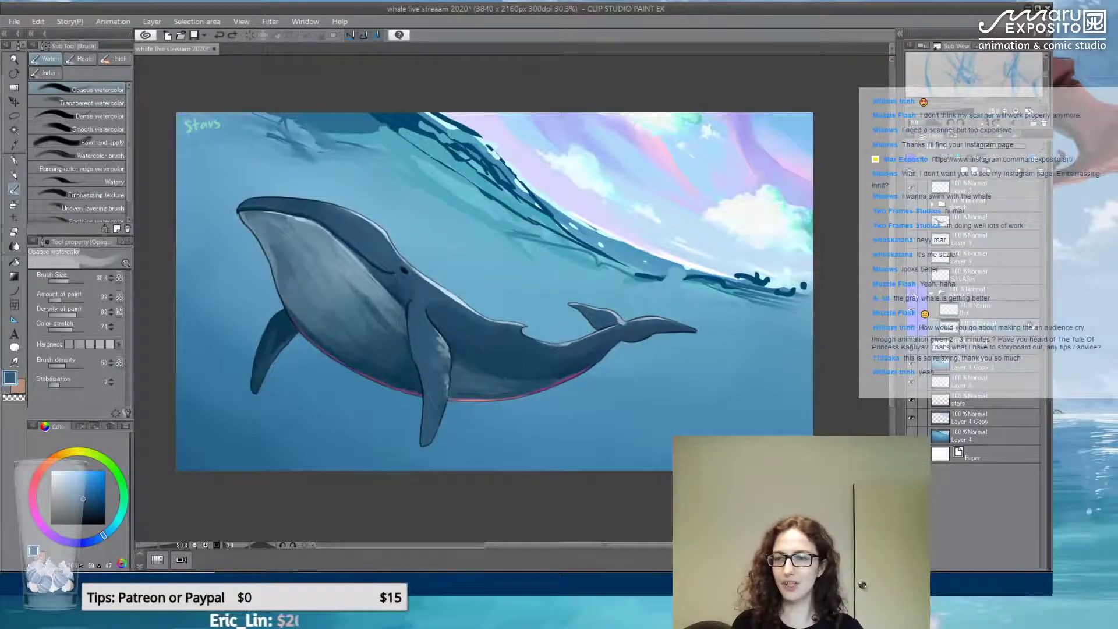
{"action": "left_click", "coordinate": [912, 293]}
{"action": "left_click", "coordinate": [912, 293]}
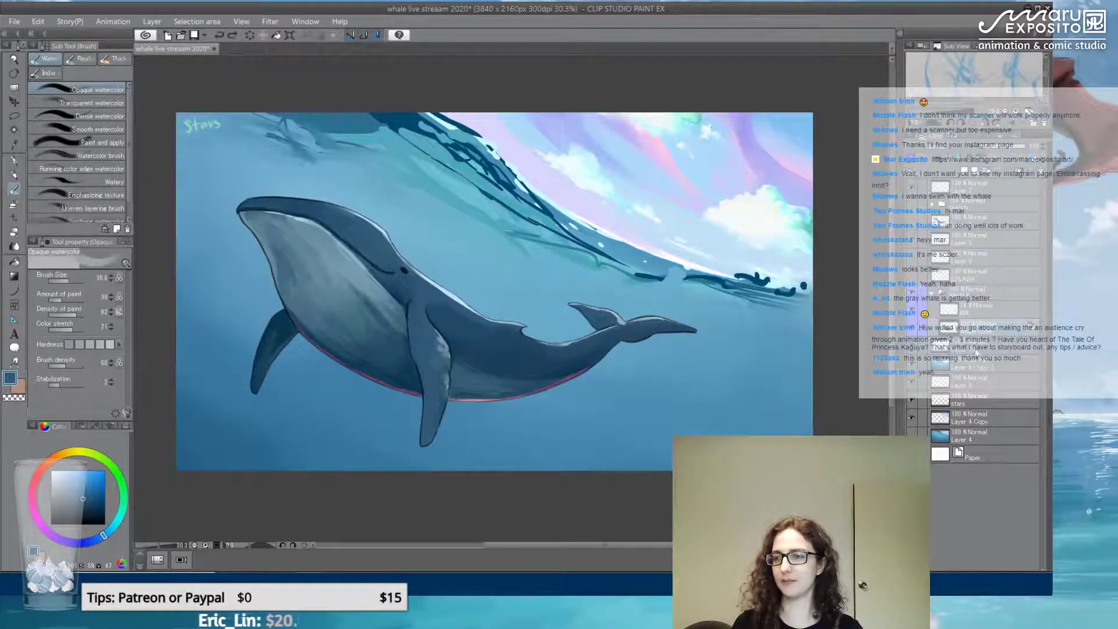
{"action": "left_click", "coordinate": [965, 352]}
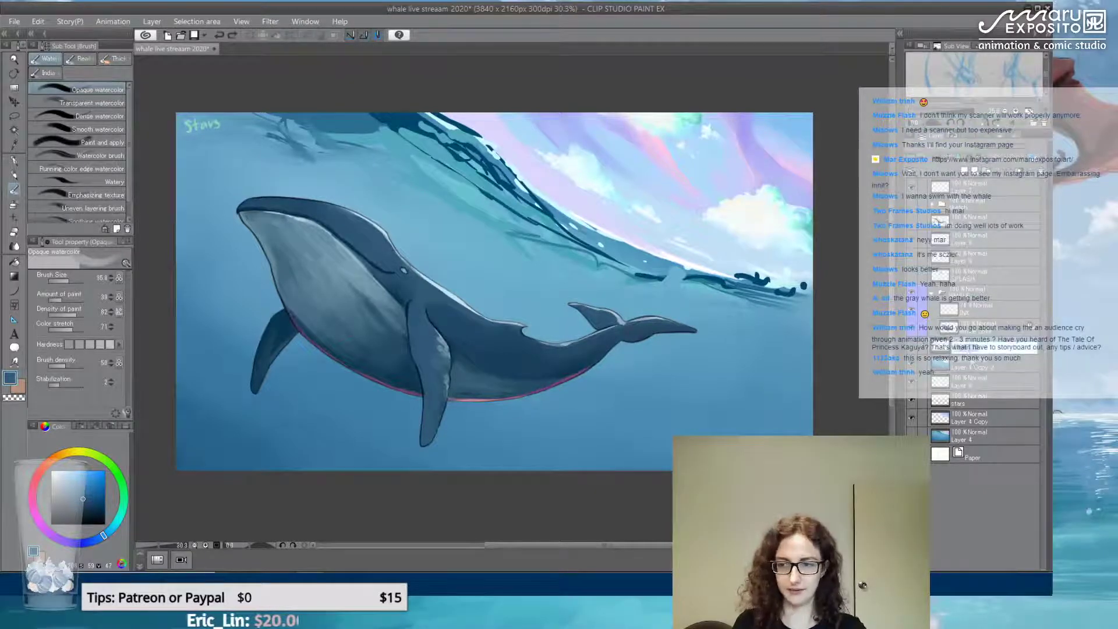
{"action": "key", "text": "Return"}
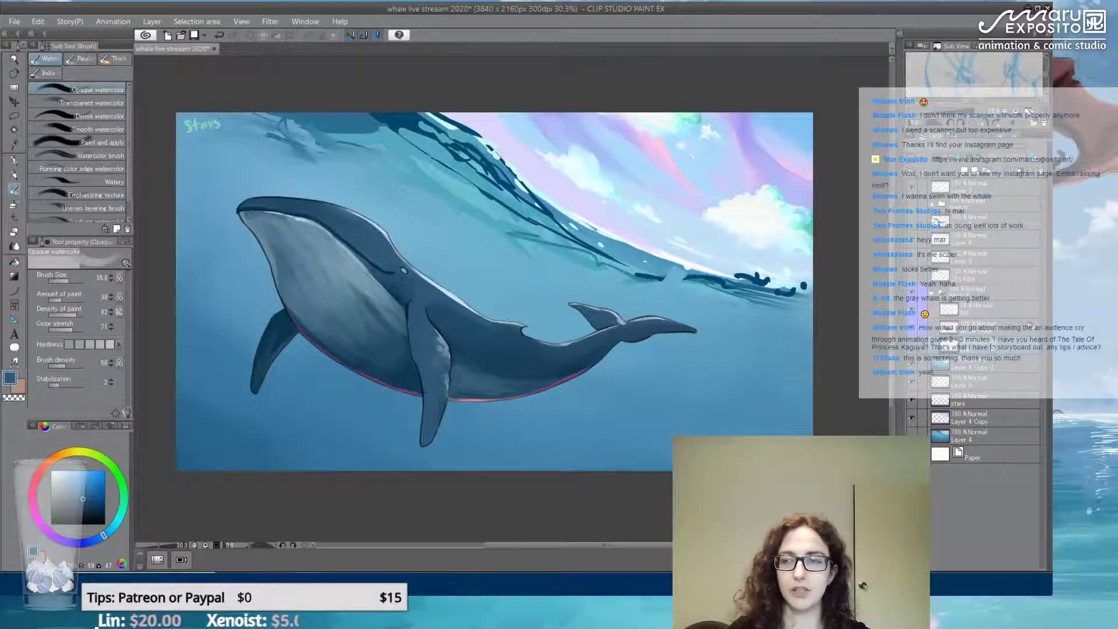
{"action": "left_click", "coordinate": [919, 164]}
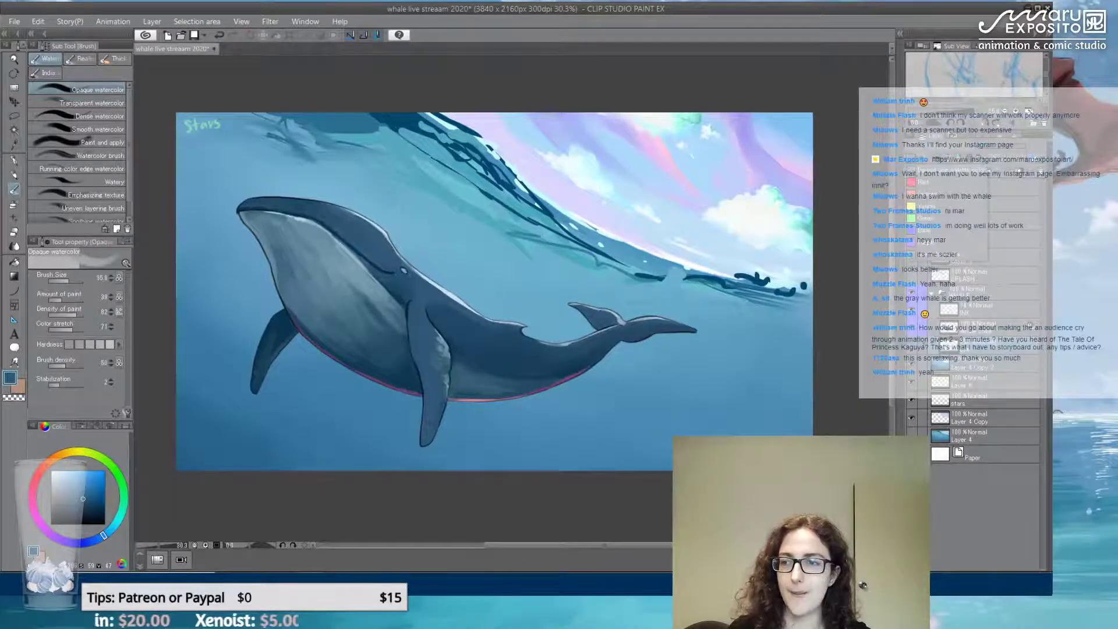
{"action": "left_click", "coordinate": [923, 181]}
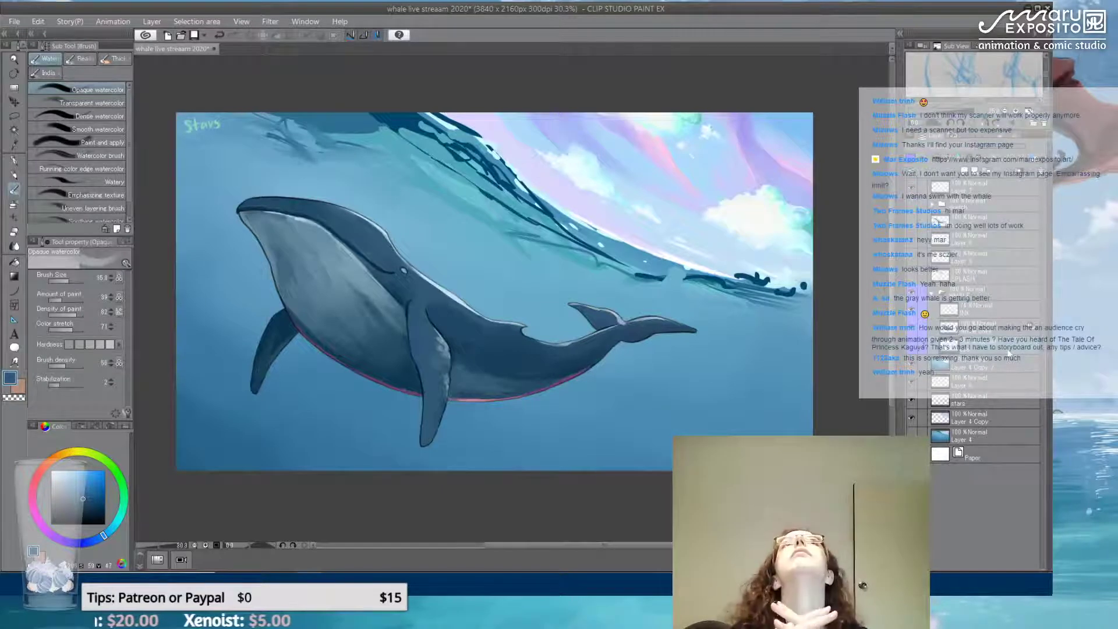
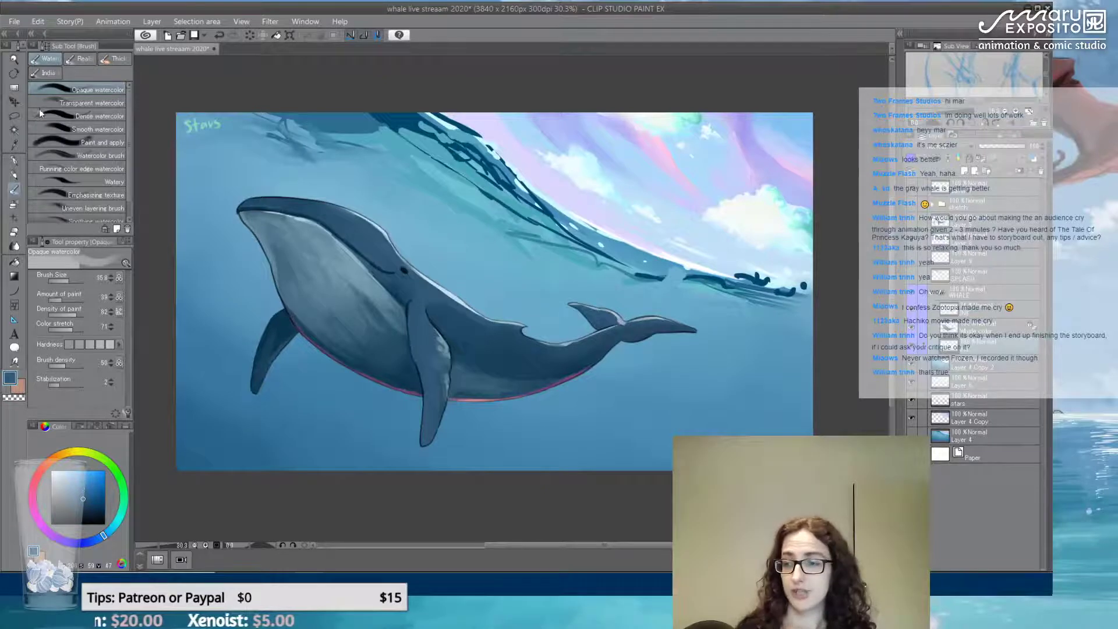
Open the earlier sketch whale live streaam 2020 sketch.jpg in the Photos viewer enlarged and compare it with the current painting
{"action": "scroll", "coordinate": [219, 123], "scroll_direction": "up", "scroll_amount": 1}
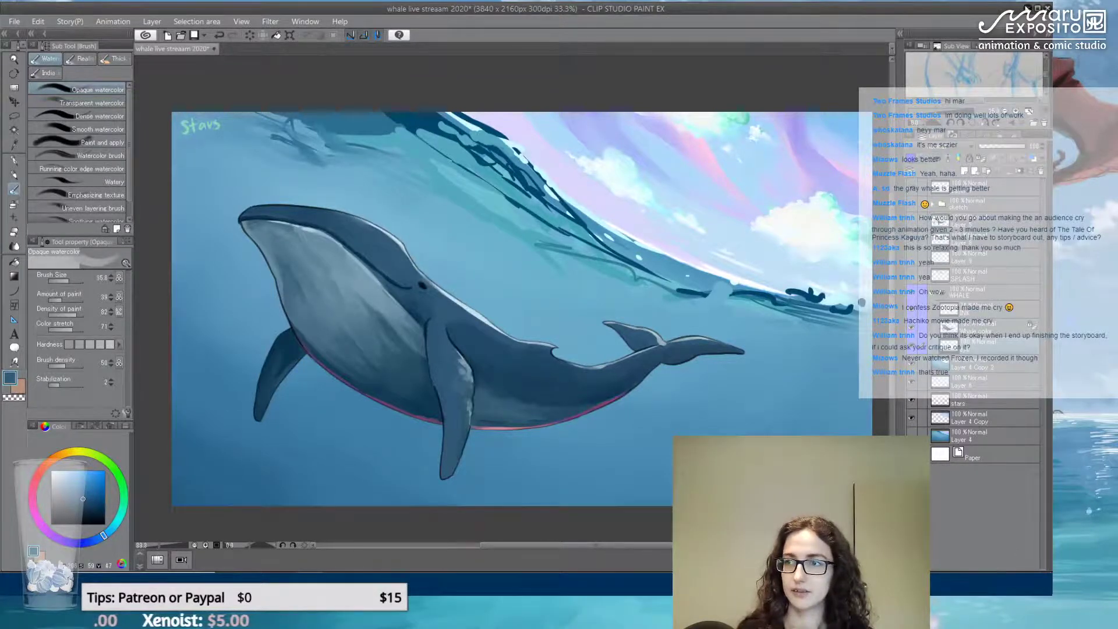
{"action": "key", "text": "super+d"}
{"action": "double_click", "coordinate": [357, 524]}
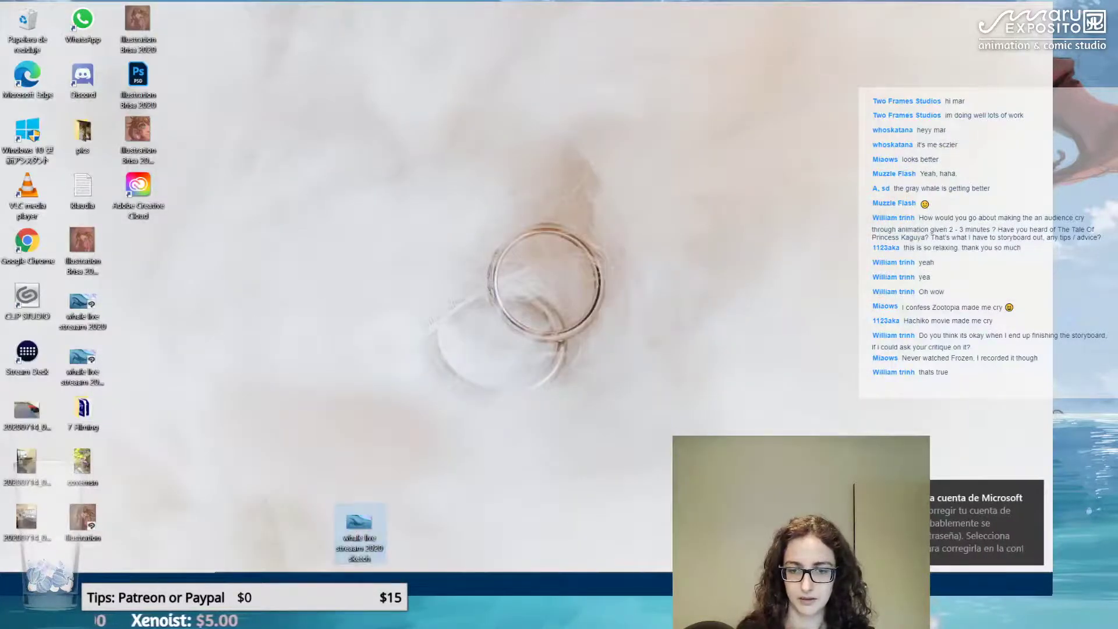
{"action": "key", "text": "alt+Tab"}
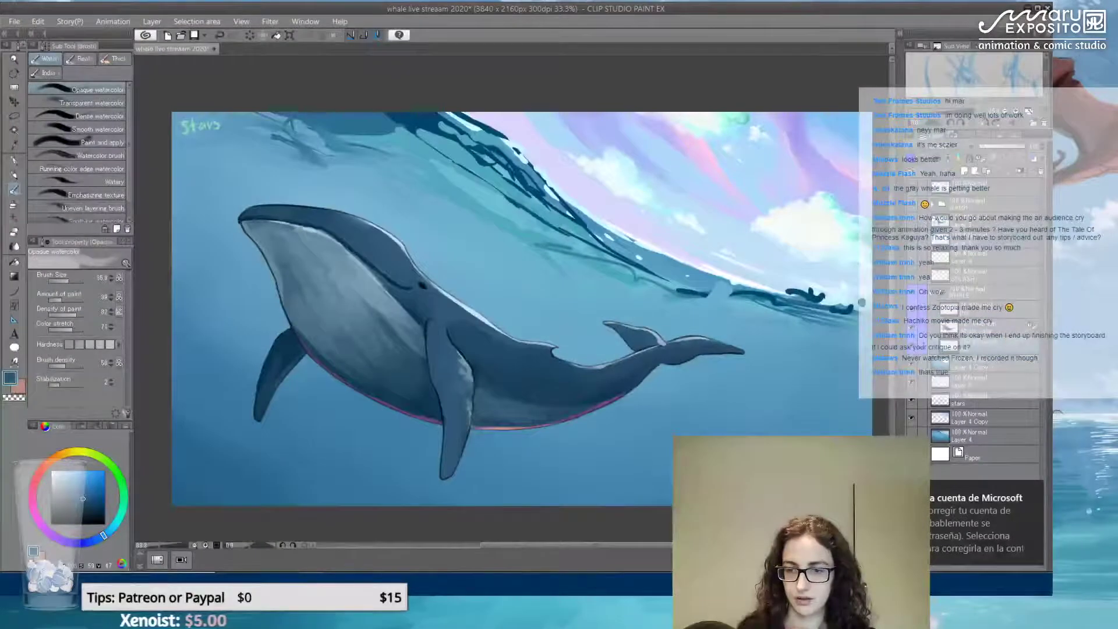
{"action": "left_click", "coordinate": [659, 541]}
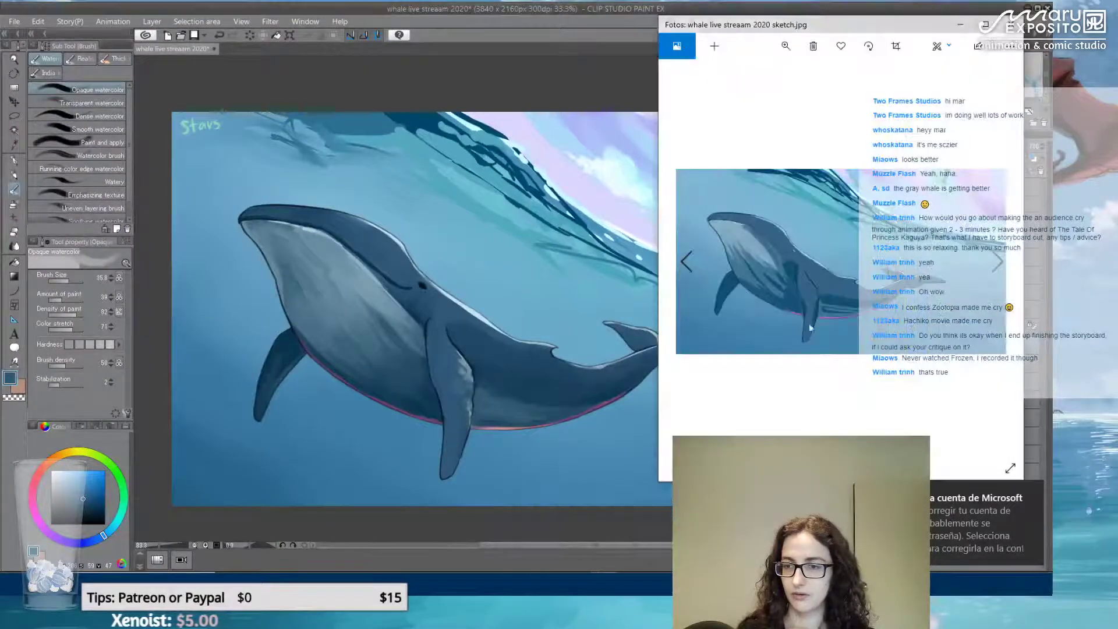
{"action": "left_click", "coordinate": [989, 23]}
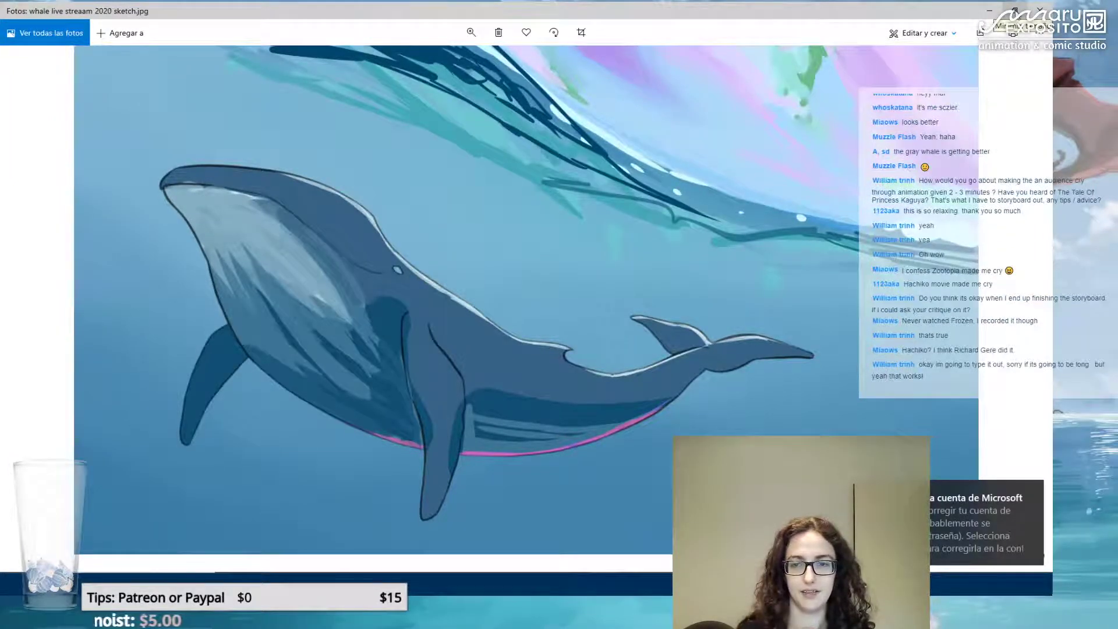
{"action": "left_click", "coordinate": [991, 11]}
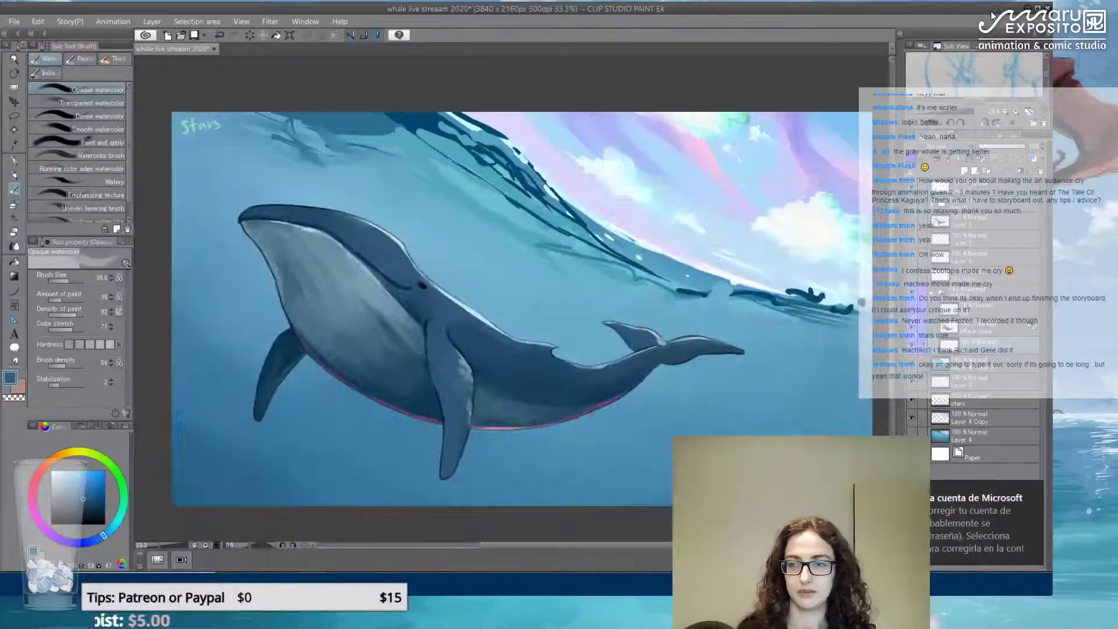
{"action": "mouse_move", "coordinate": [623, 582]}
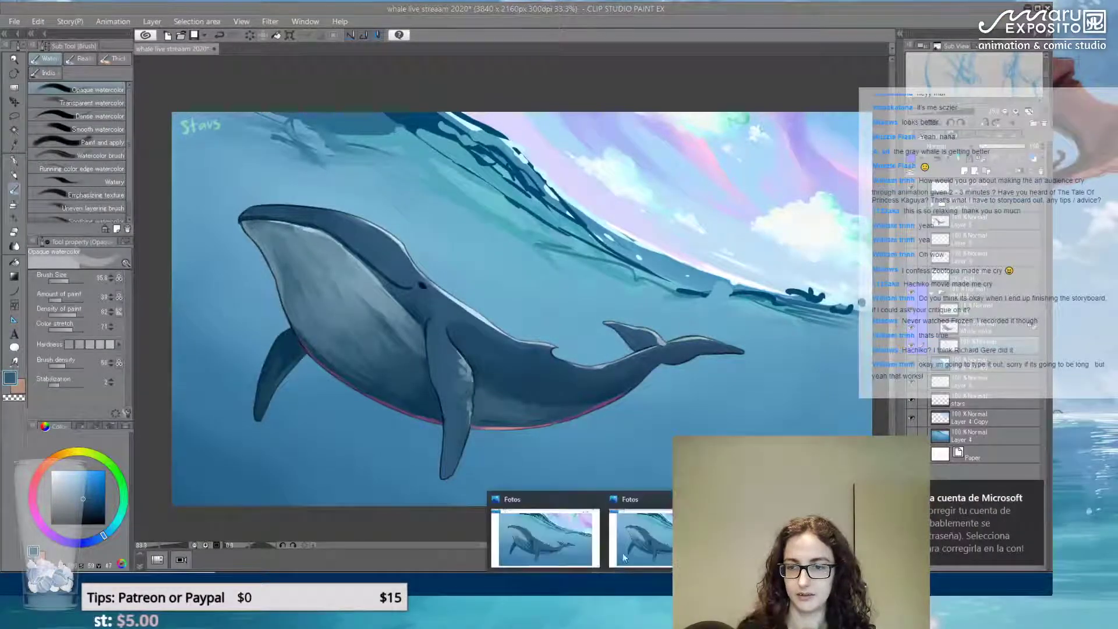
{"action": "mouse_move", "coordinate": [632, 545]}
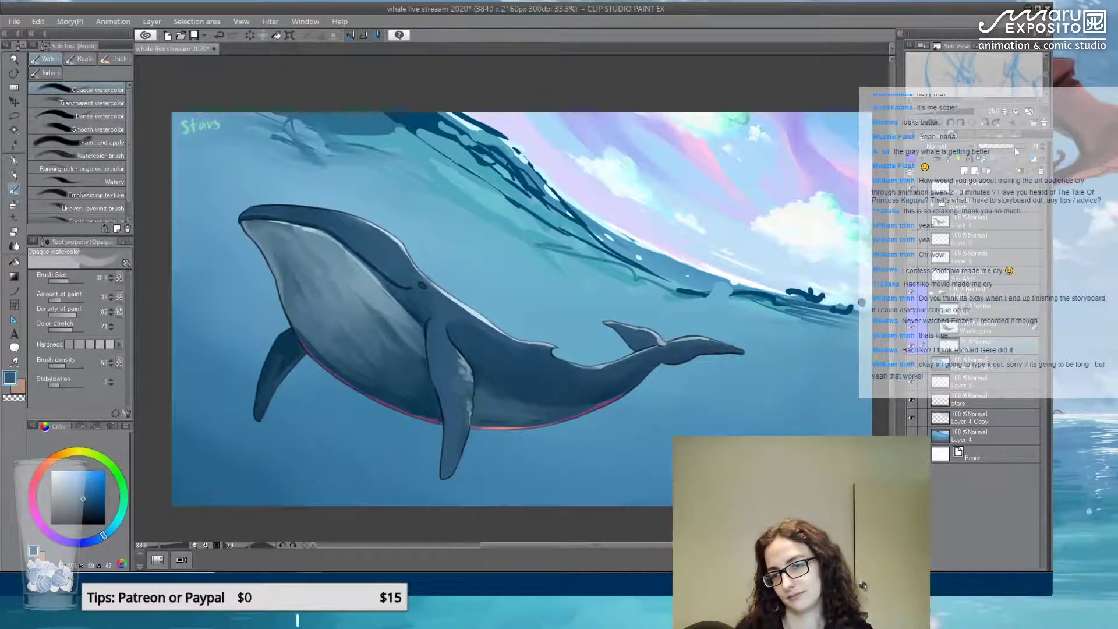
Add a small highlight to the whale's eye with the G-pen in the light blue sampled from its back, and save the file
{"action": "scroll", "coordinate": [460, 262], "scroll_direction": "up", "scroll_amount": 2}
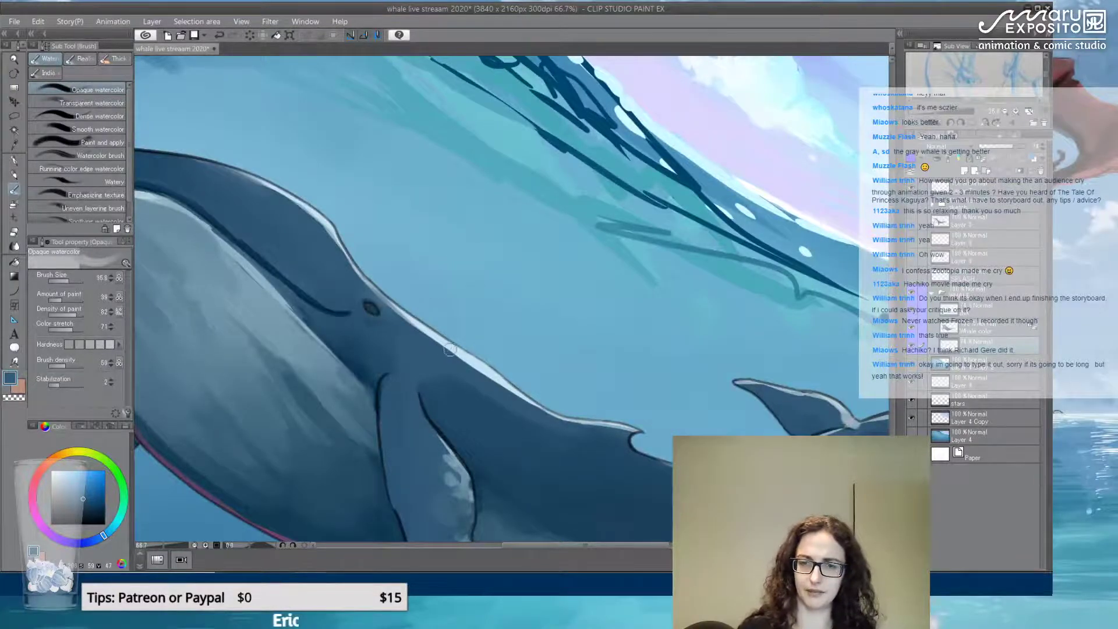
{"action": "key", "text": "alt"}
{"action": "left_click", "coordinate": [16, 163]}
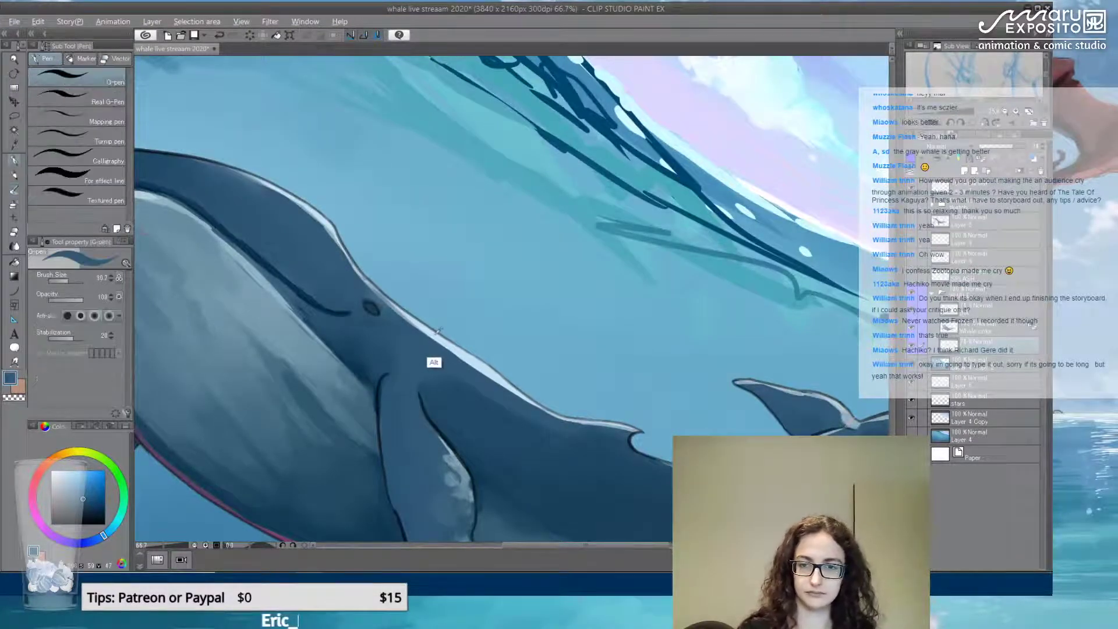
{"action": "left_click", "coordinate": [430, 362], "text": "alt"}
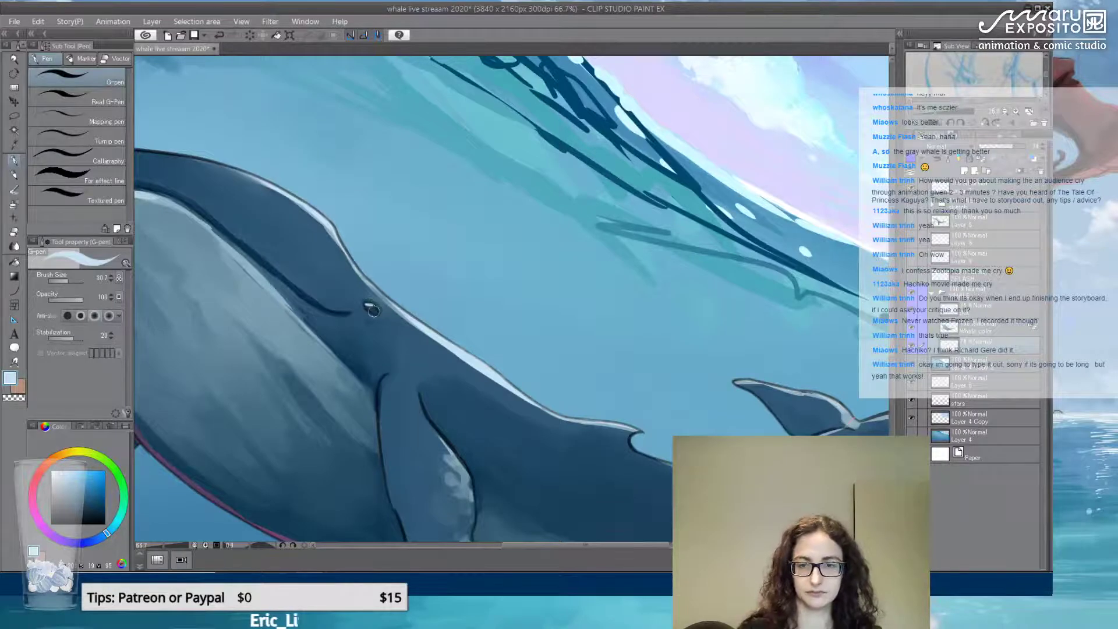
{"action": "scroll", "coordinate": [374, 311], "scroll_direction": "down", "scroll_amount": 5}
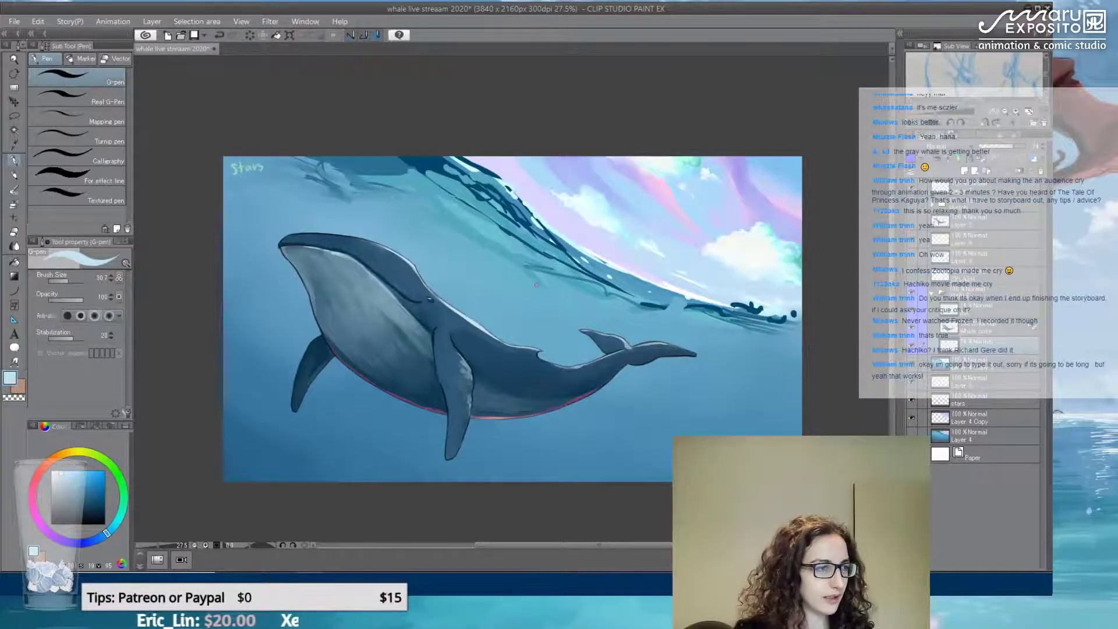
{"action": "left_click", "coordinate": [14, 22]}
{"action": "left_click", "coordinate": [73, 113]}
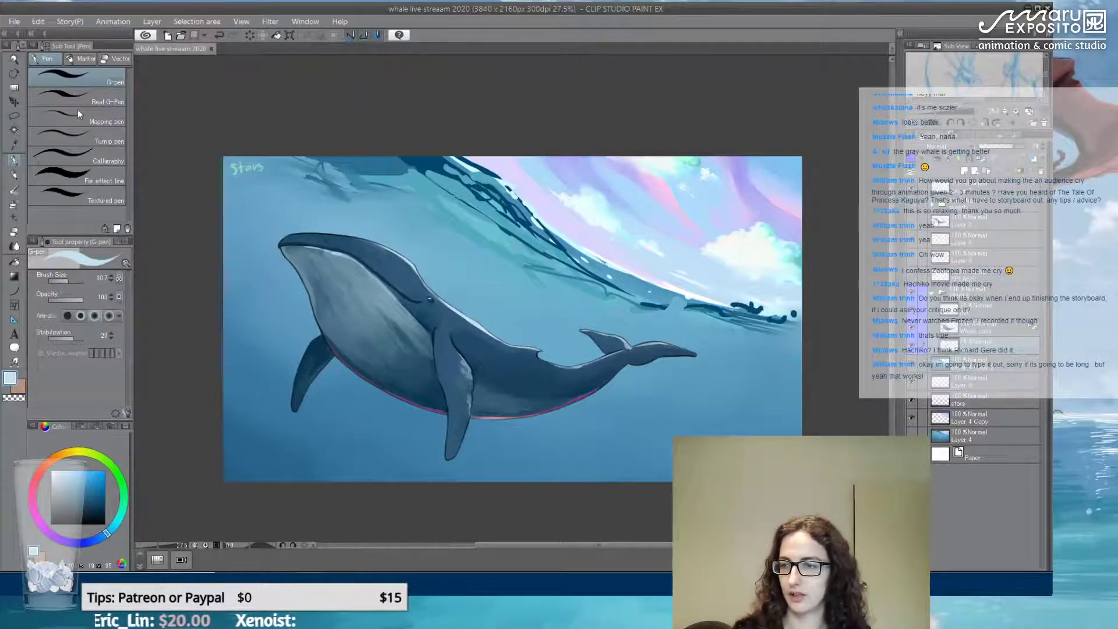
Compare the painting with the SPLASH layer hidden and shown, leaving the white splash marks shown
{"action": "left_click", "coordinate": [912, 277]}
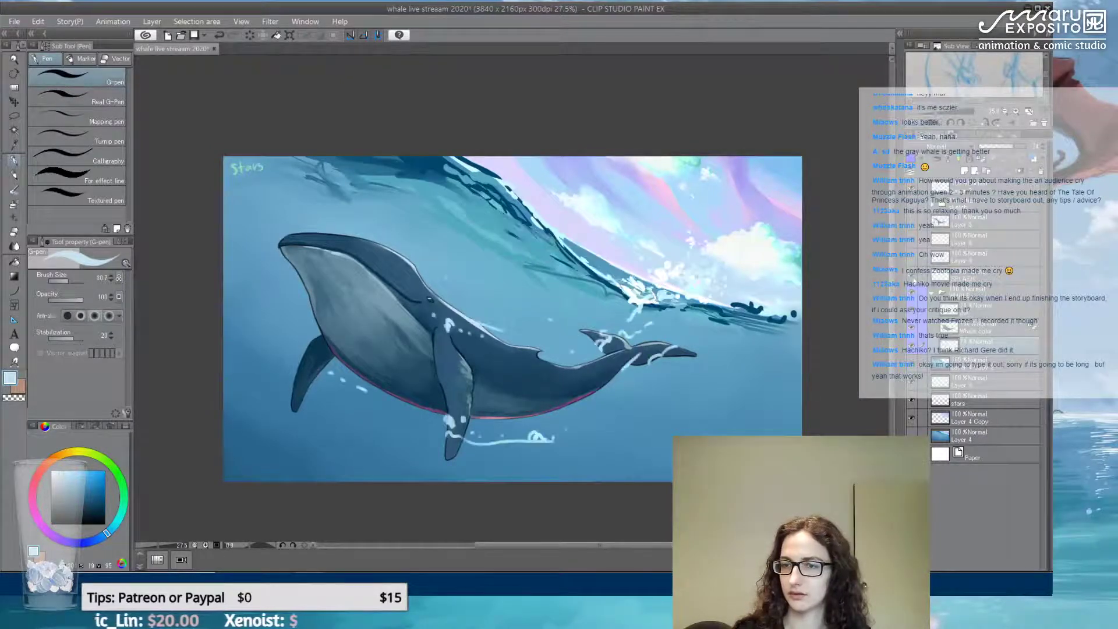
{"action": "left_click", "coordinate": [912, 277]}
{"action": "left_click", "coordinate": [912, 277]}
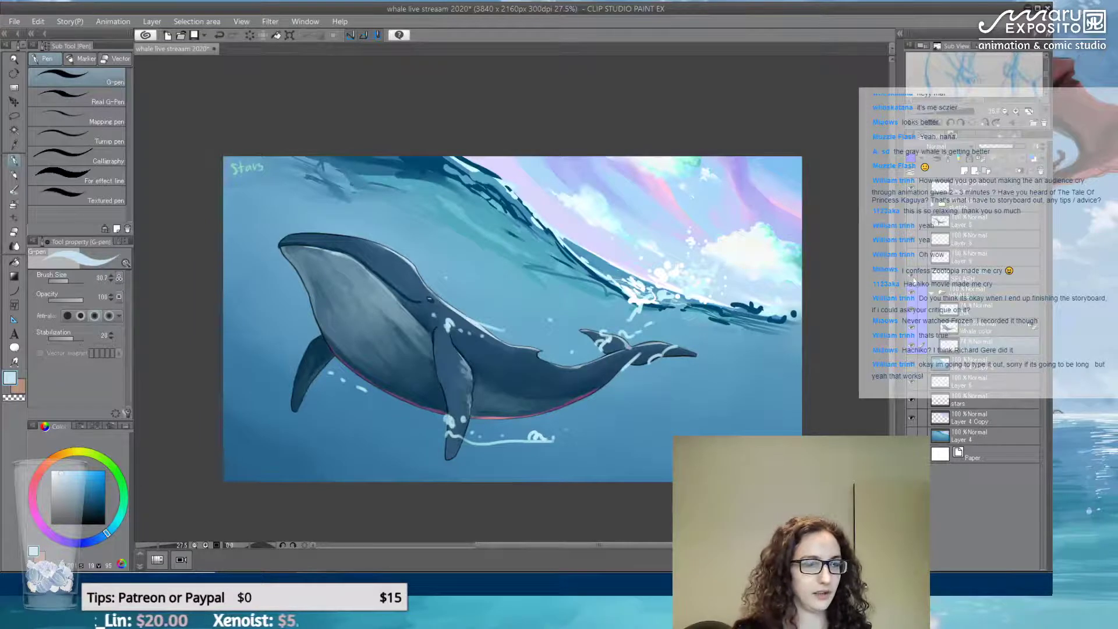
{"action": "left_click", "coordinate": [912, 278]}
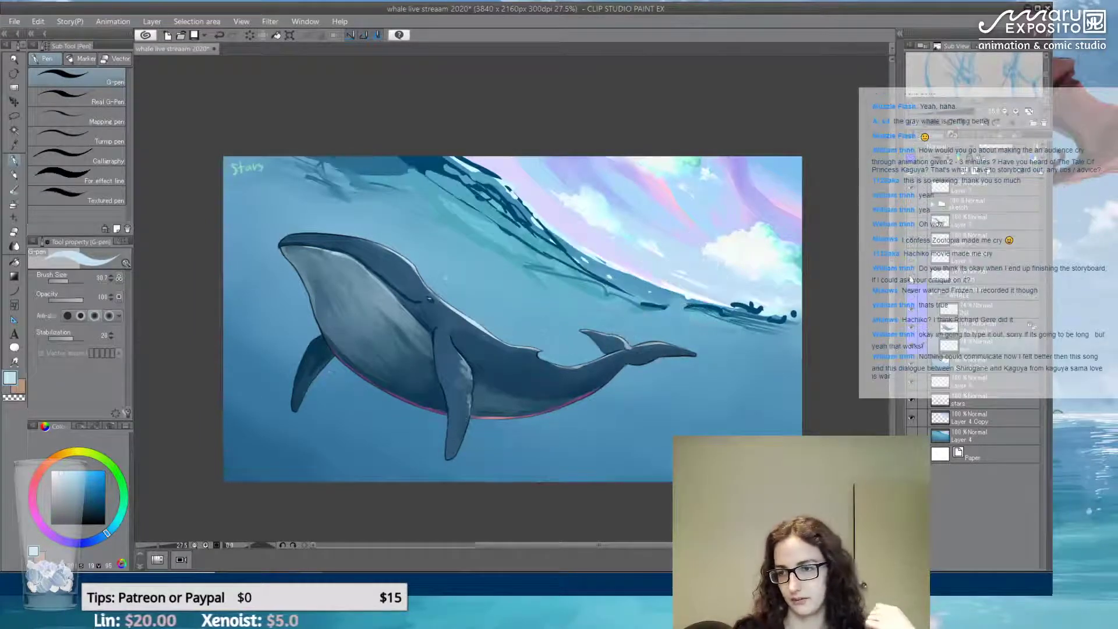
{"action": "left_click", "coordinate": [912, 277]}
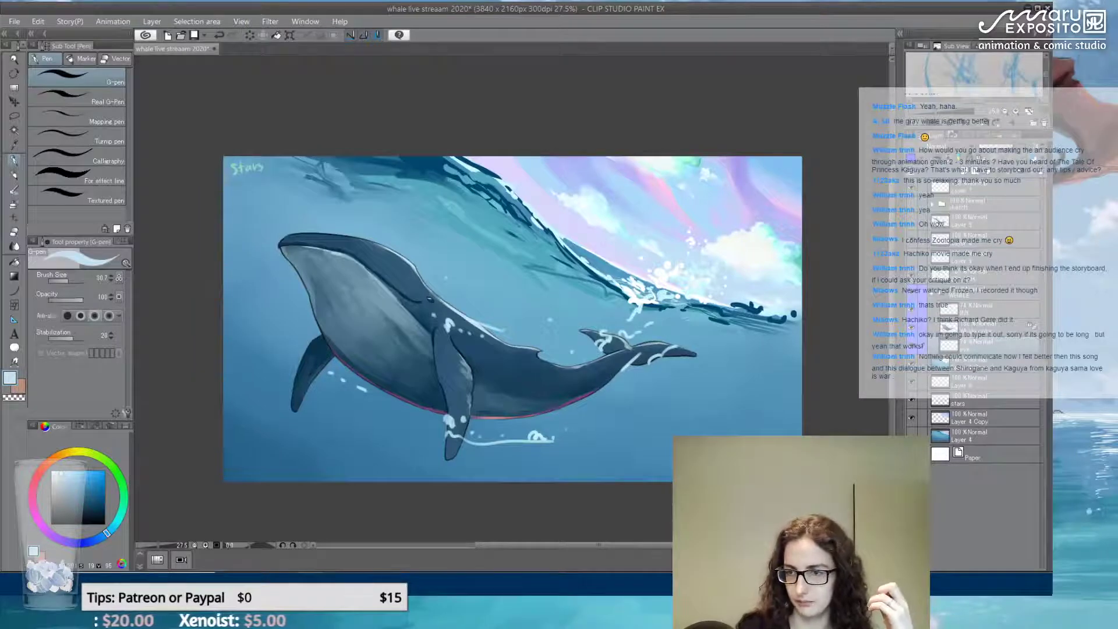
Lasso the white spray drops above the waterline in front of the cloud
{"action": "left_click", "coordinate": [14, 115]}
{"action": "mouse_move", "coordinate": [661, 284]}
{"action": "left_mouse_down"}
{"action": "mouse_move", "coordinate": [682, 304]}
{"action": "mouse_move", "coordinate": [737, 233]}
{"action": "mouse_move", "coordinate": [632, 224]}
{"action": "mouse_move", "coordinate": [635, 262]}
{"action": "left_mouse_up"}
{"action": "key", "text": "t"}
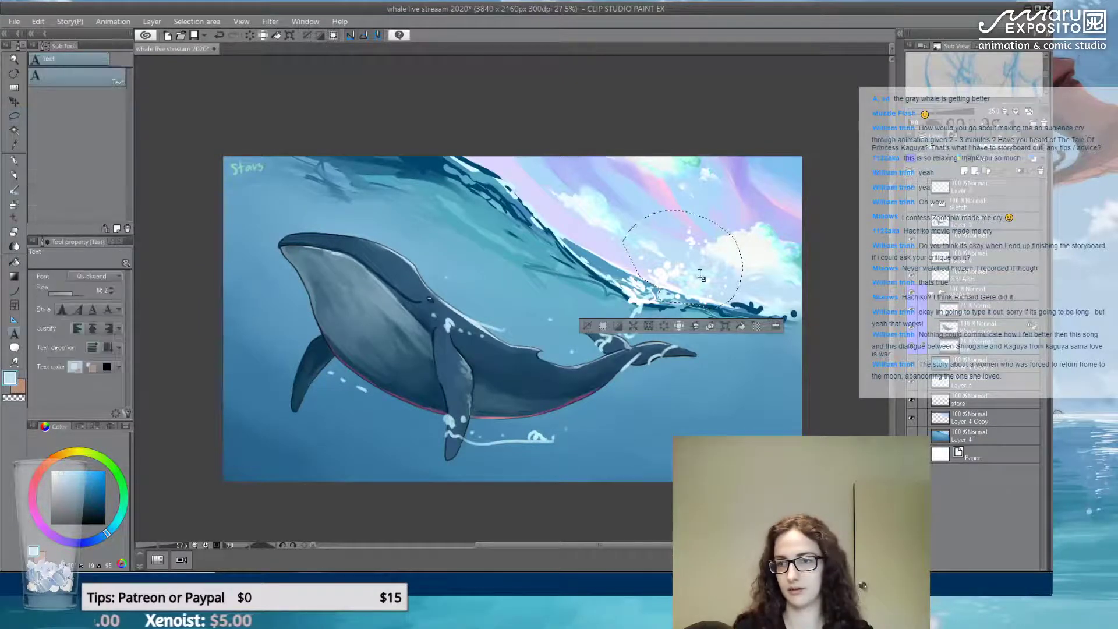
{"action": "key", "text": "ctrl+t"}
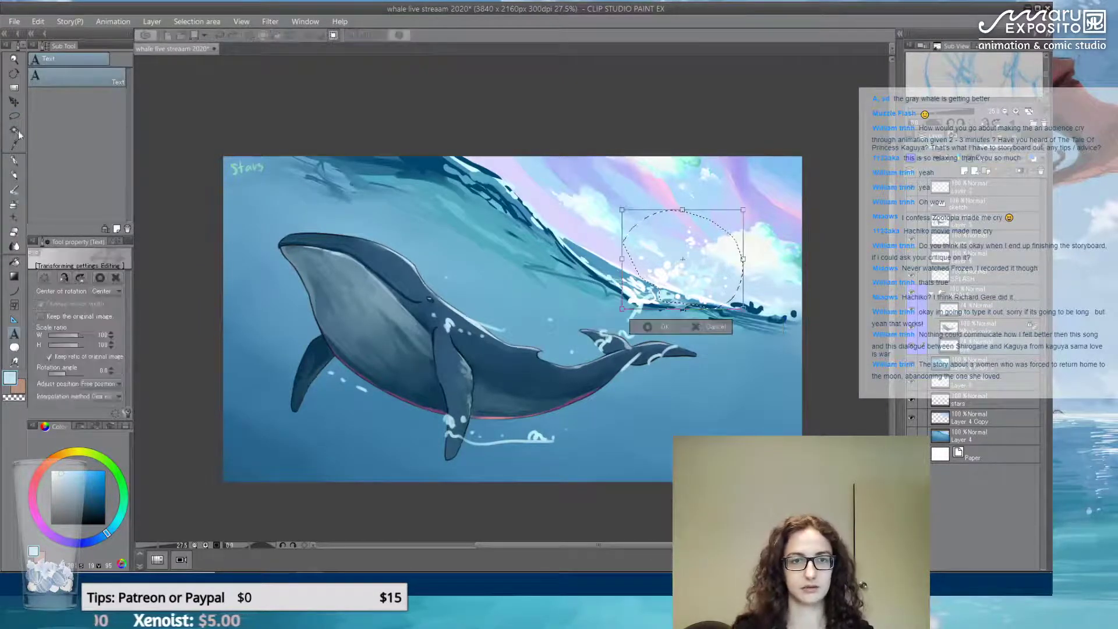
{"action": "left_click", "coordinate": [575, 217]}
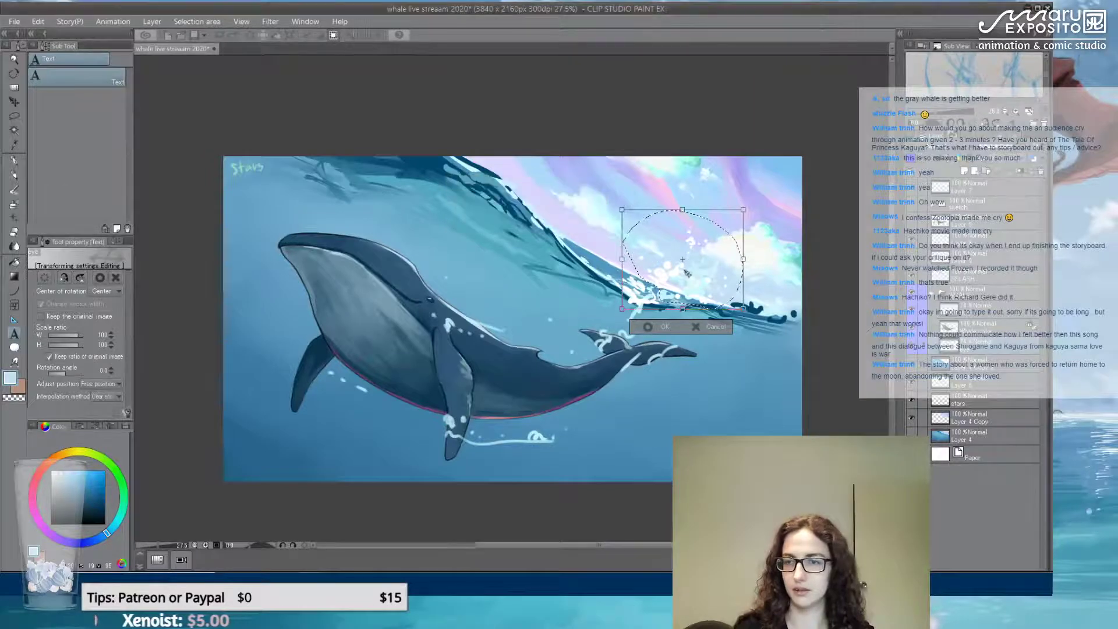
{"action": "left_click_drag", "start_coordinate": [699, 281], "coordinate": [735, 281]}
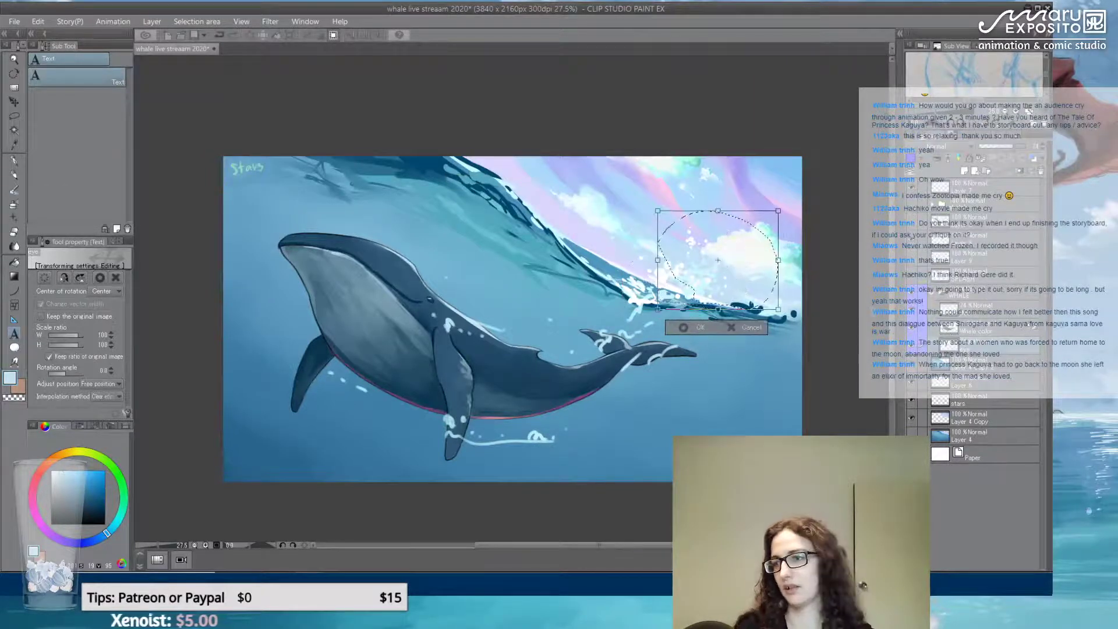
{"action": "key", "text": "Escape"}
Transform the selected spray by moving it slightly right and down along the waterline, and deselect it
{"action": "key", "text": "ctrl+t"}
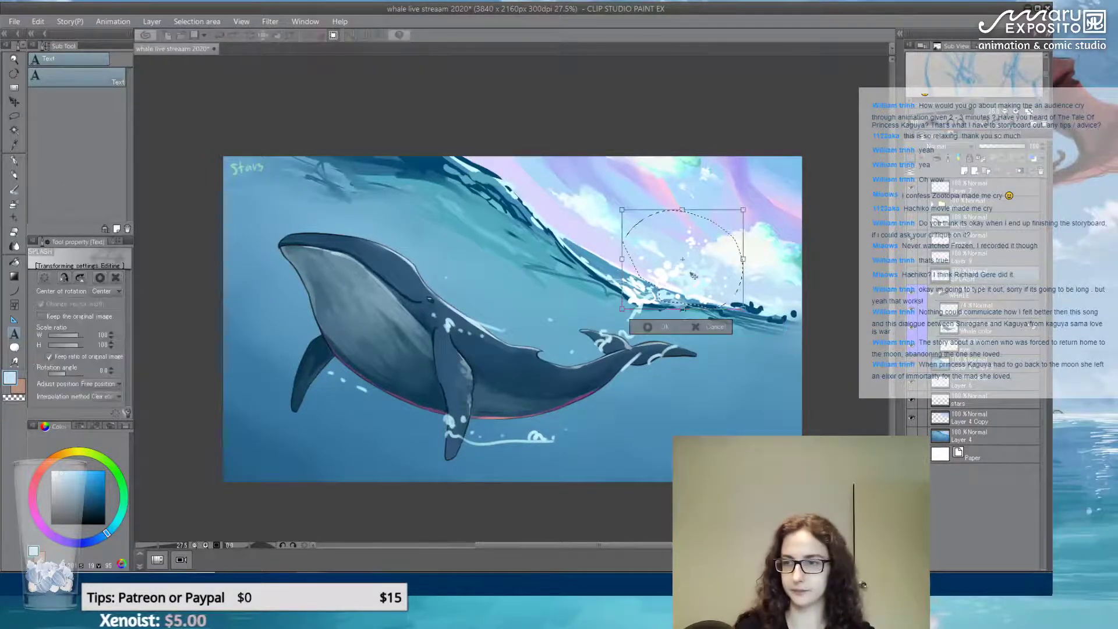
{"action": "mouse_move", "coordinate": [715, 275]}
{"action": "left_mouse_down"}
{"action": "mouse_move", "coordinate": [745, 278]}
{"action": "mouse_move", "coordinate": [720, 286]}
{"action": "left_mouse_up"}
{"action": "key", "text": "Return"}
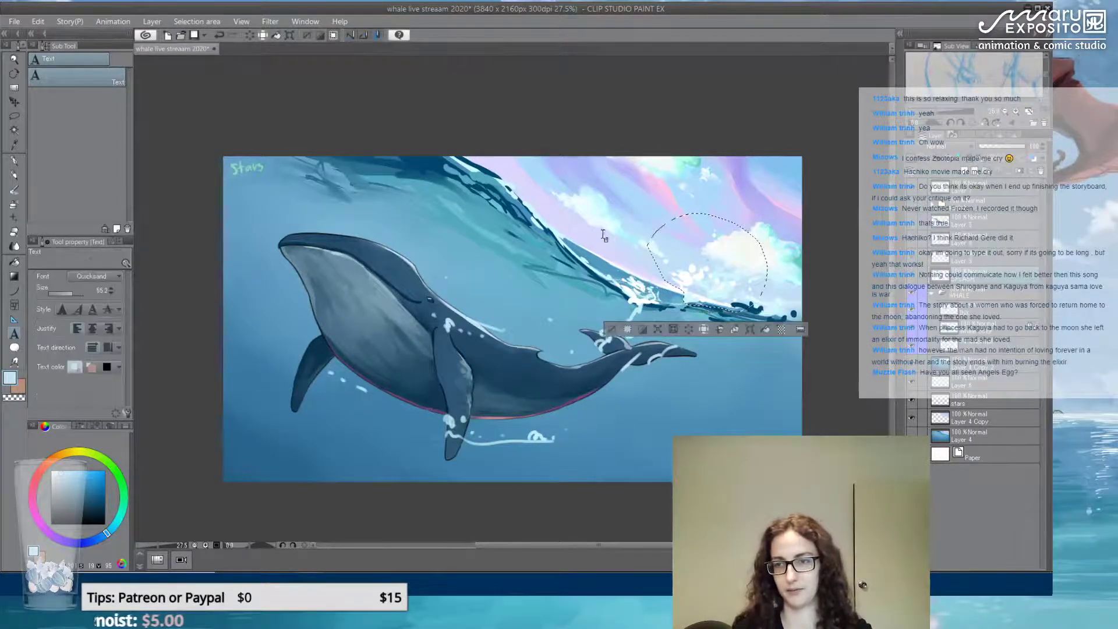
{"action": "left_click", "coordinate": [14, 161]}
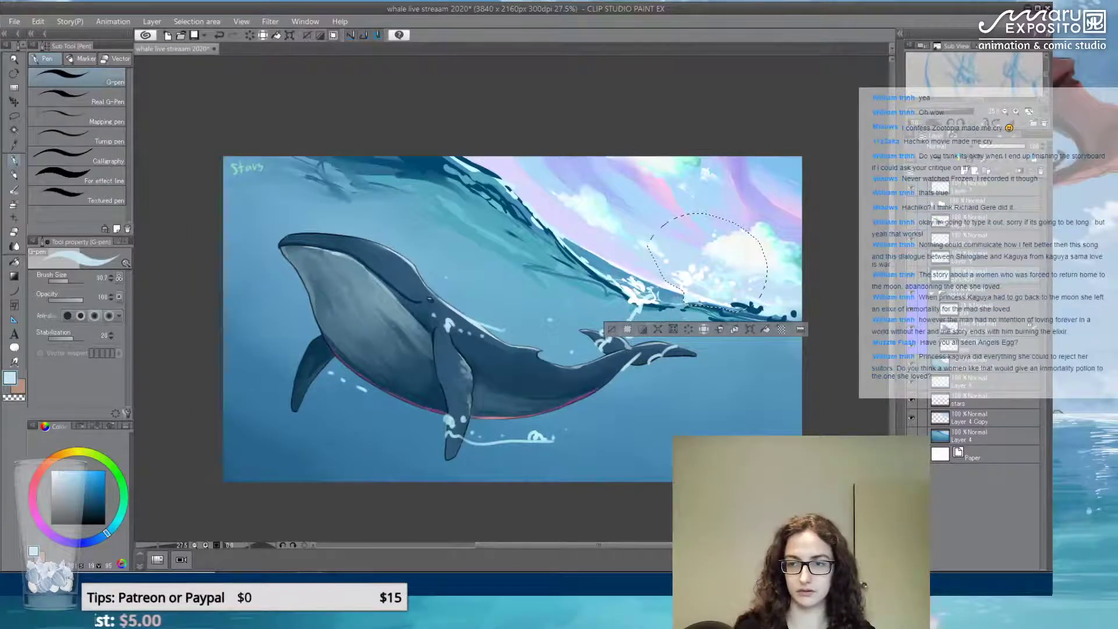
{"action": "key", "text": "ctrl+d"}
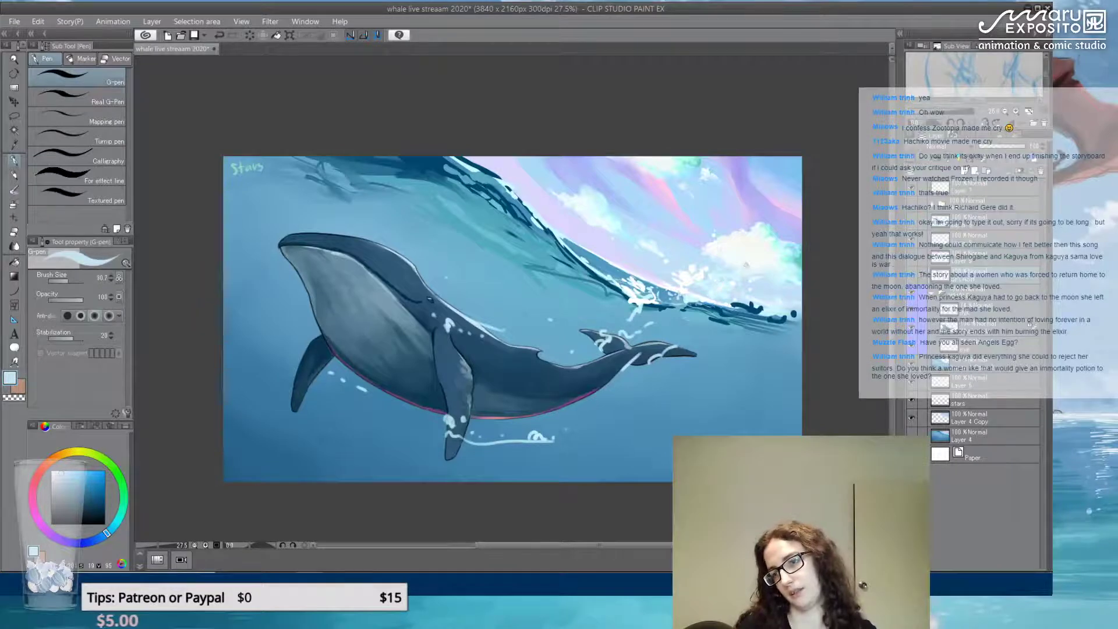
Try sketching pale flow curves with the G-pen along the whale's belly and past its tail flukes, and undo them
{"action": "mouse_move", "coordinate": [585, 366]}
{"action": "left_mouse_down"}
{"action": "mouse_move", "coordinate": [682, 329]}
{"action": "mouse_move", "coordinate": [751, 322]}
{"action": "left_mouse_up"}
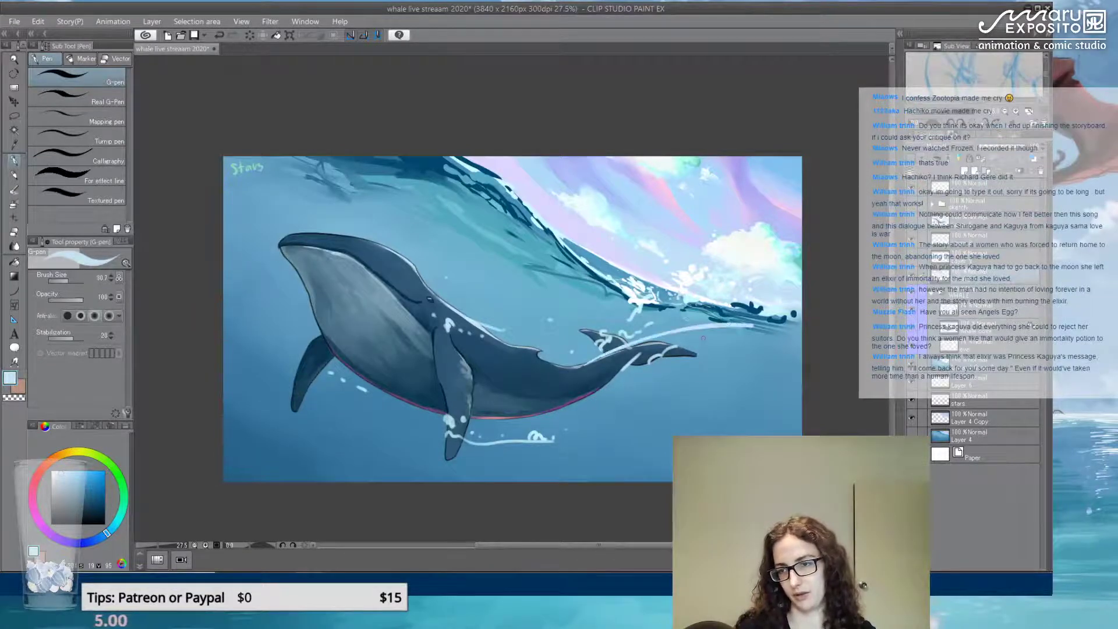
{"action": "key", "text": "ctrl+z"}
{"action": "mouse_move", "coordinate": [364, 309]}
{"action": "left_mouse_down"}
{"action": "mouse_move", "coordinate": [455, 383]}
{"action": "mouse_move", "coordinate": [566, 404]}
{"action": "mouse_move", "coordinate": [676, 346]}
{"action": "mouse_move", "coordinate": [714, 346]}
{"action": "mouse_move", "coordinate": [763, 387]}
{"action": "mouse_move", "coordinate": [802, 389]}
{"action": "left_mouse_up"}
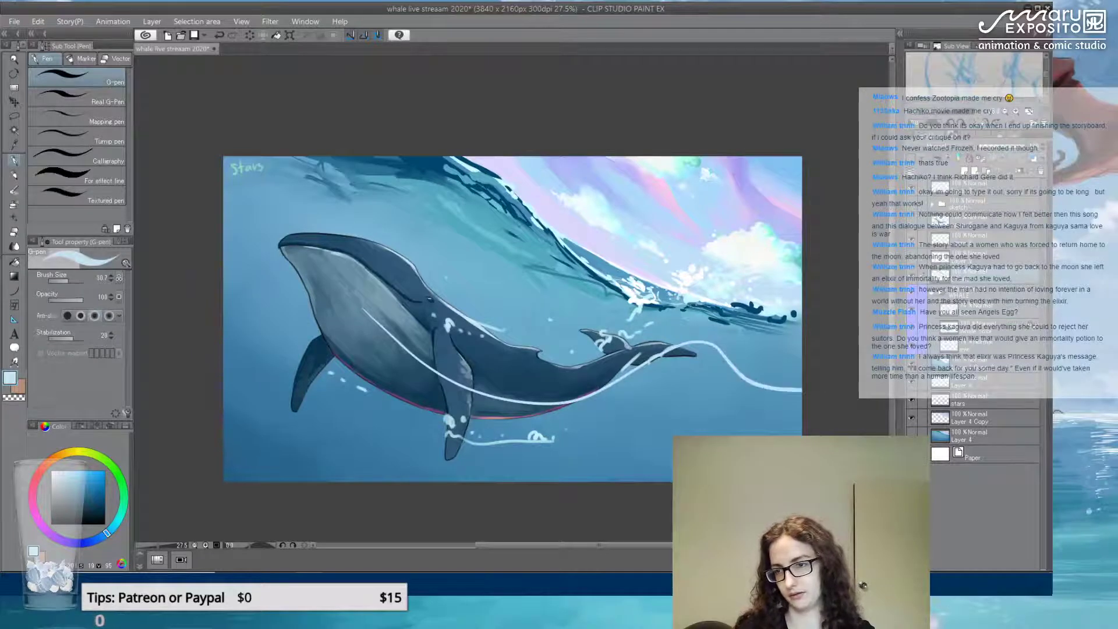
{"action": "mouse_move", "coordinate": [678, 346]}
{"action": "left_mouse_down"}
{"action": "mouse_move", "coordinate": [697, 340]}
{"action": "mouse_move", "coordinate": [732, 374]}
{"action": "left_mouse_up"}
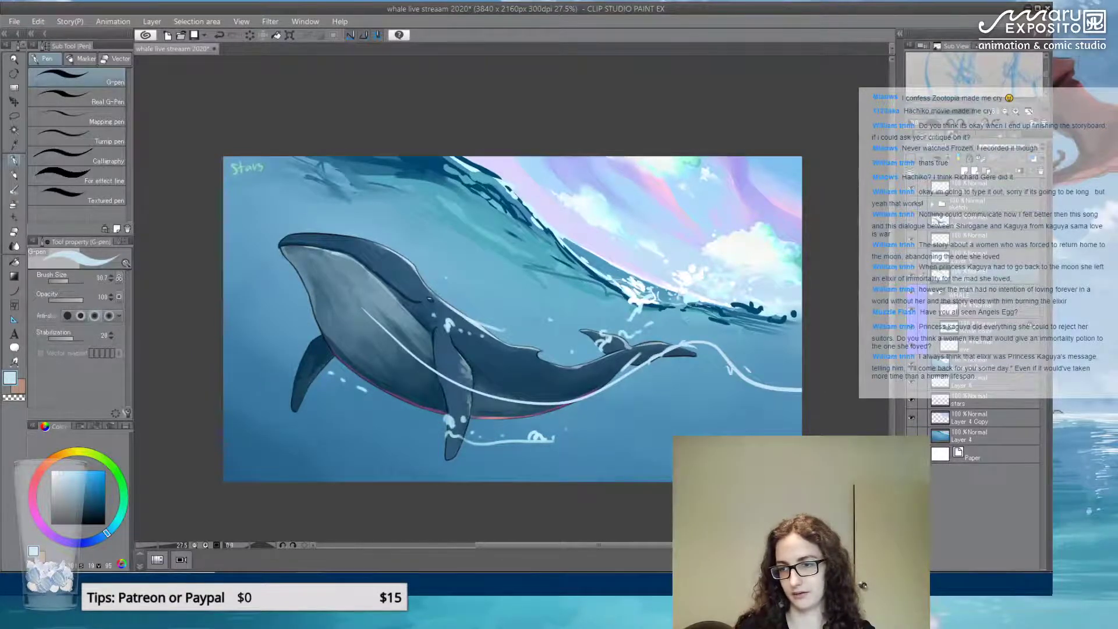
{"action": "key", "text": "ctrl+z"}
{"action": "key", "text": "ctrl+z"}
{"action": "key", "text": "ctrl+z"}
{"action": "key", "text": "ctrl+z"}
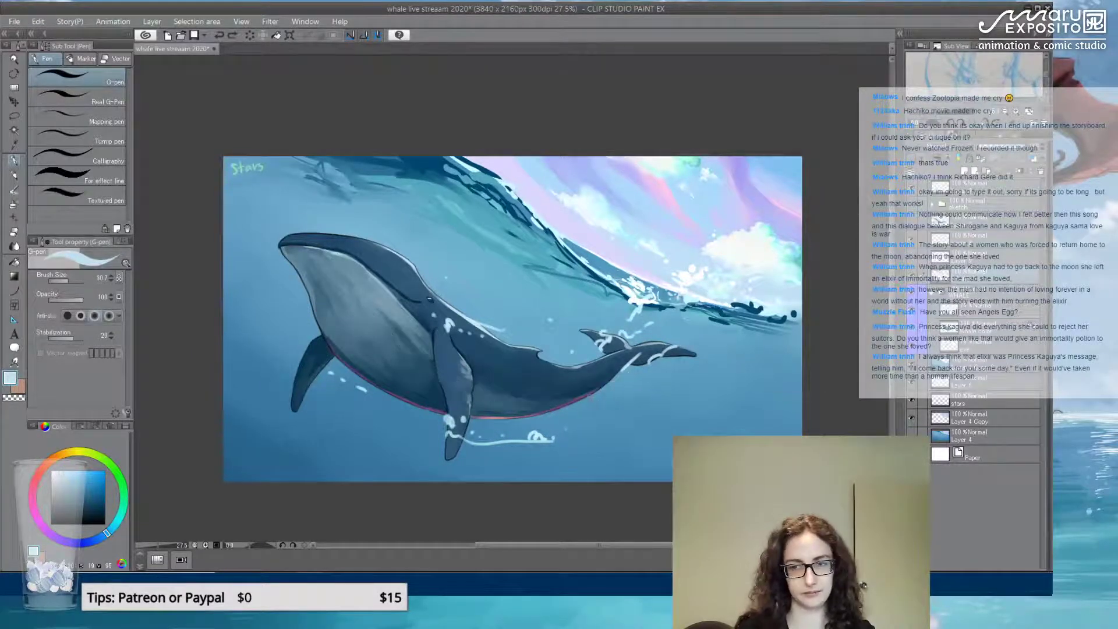
Dot a small pale drop into the spray above the waterline with the G-pen, and save the file
{"action": "left_click", "coordinate": [679, 273]}
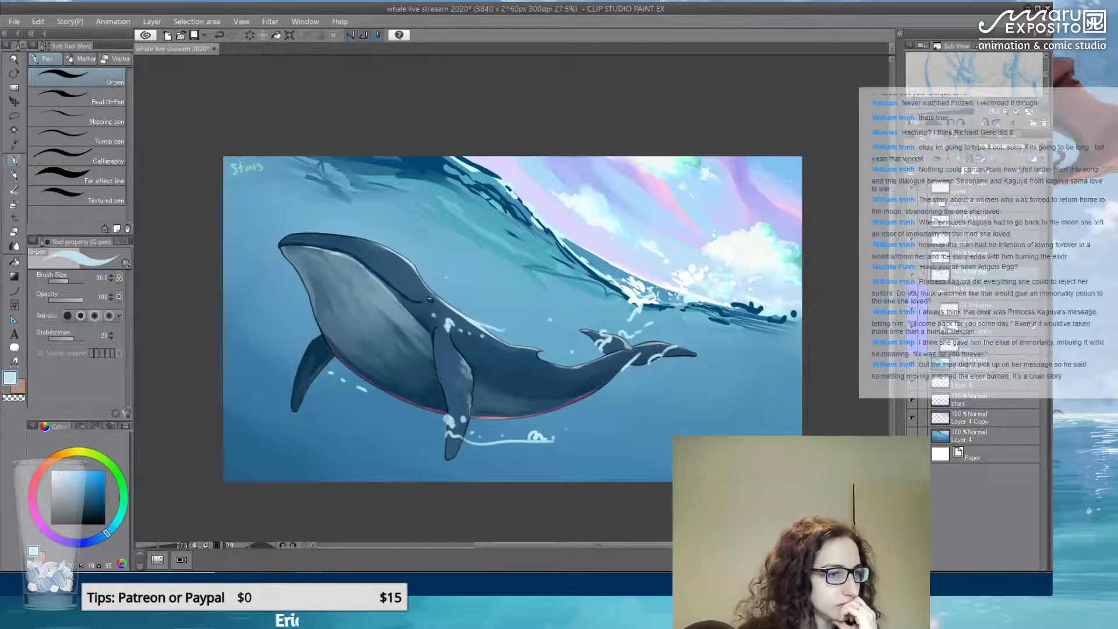
{"action": "left_click", "coordinate": [14, 21]}
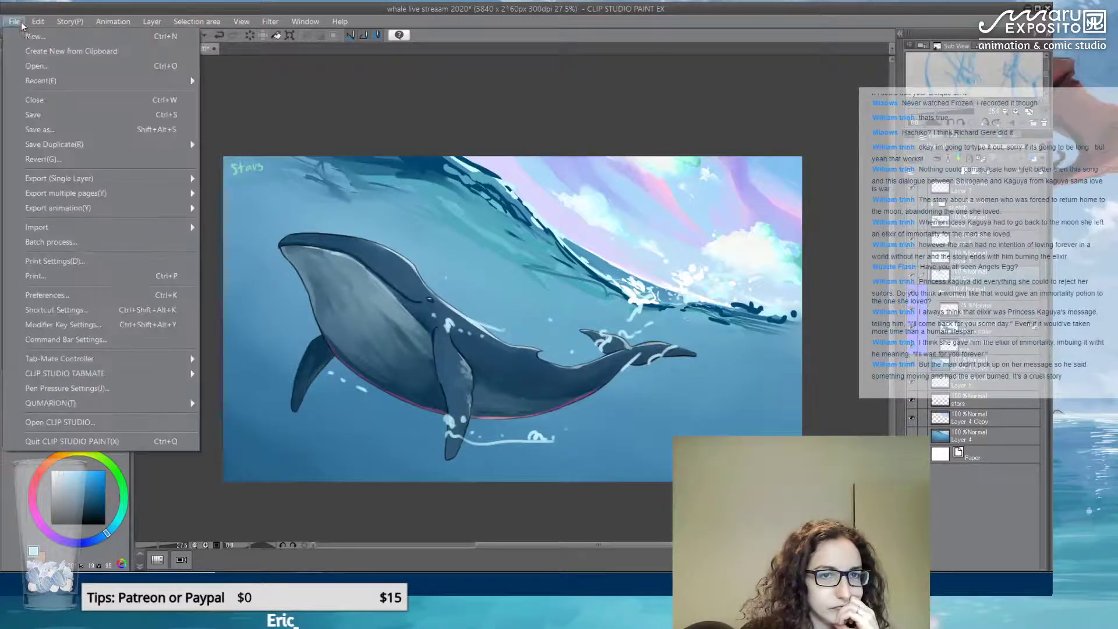
{"action": "left_click", "coordinate": [62, 116]}
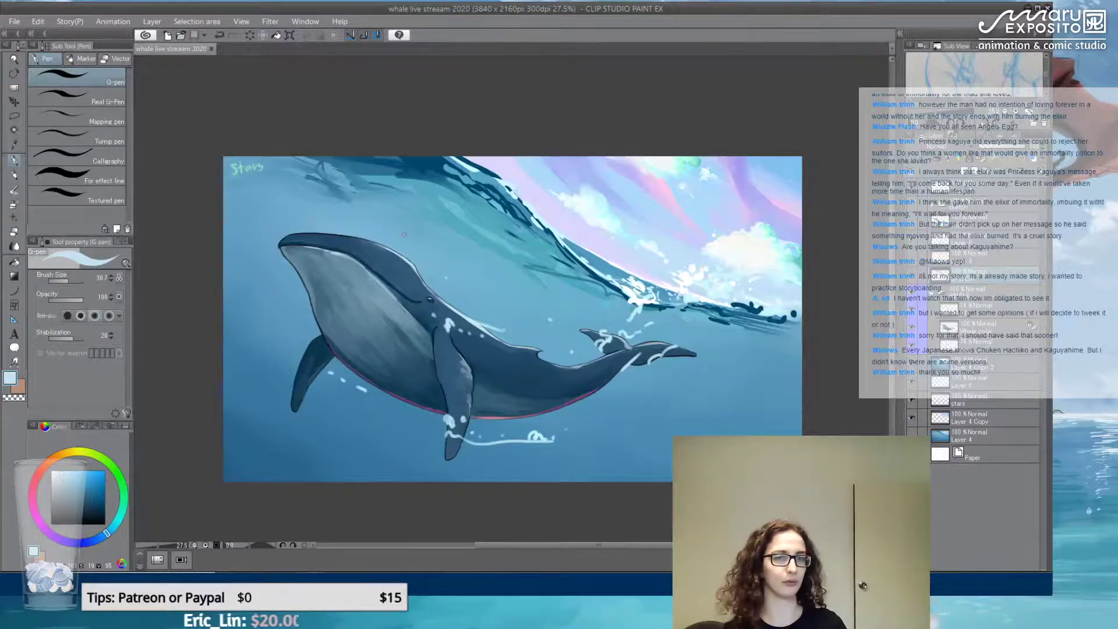
Compare the whole painting with the whale hidden and shown beneath the splash marks
{"action": "scroll", "coordinate": [403, 234], "scroll_direction": "up", "scroll_amount": 1}
{"action": "scroll", "coordinate": [404, 234], "scroll_direction": "down", "scroll_amount": 1}
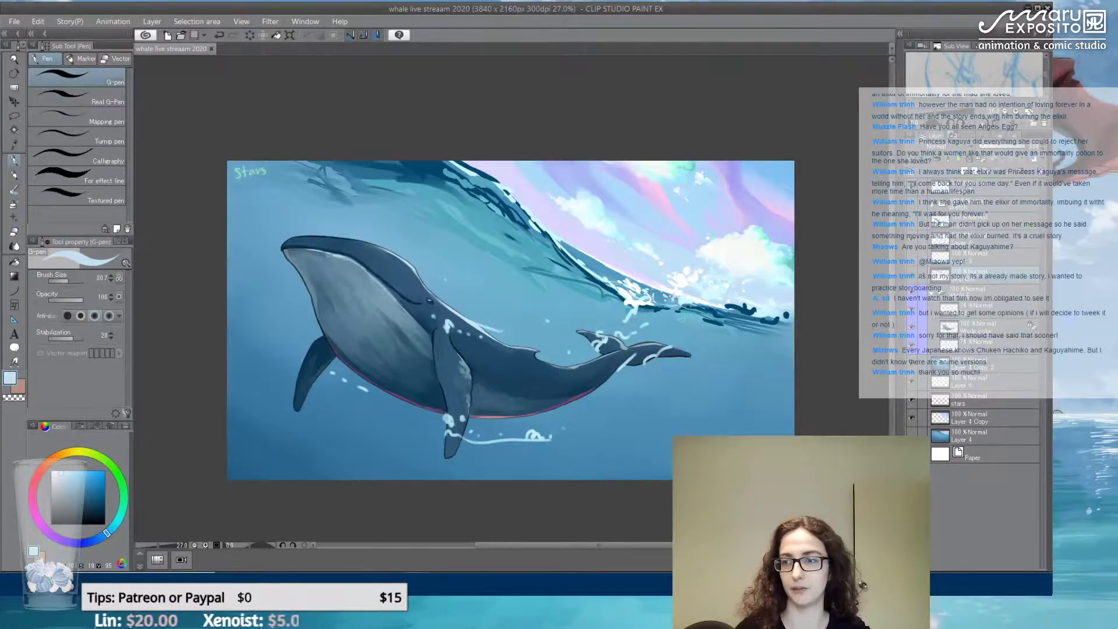
{"action": "key", "text": "ctrl+z"}
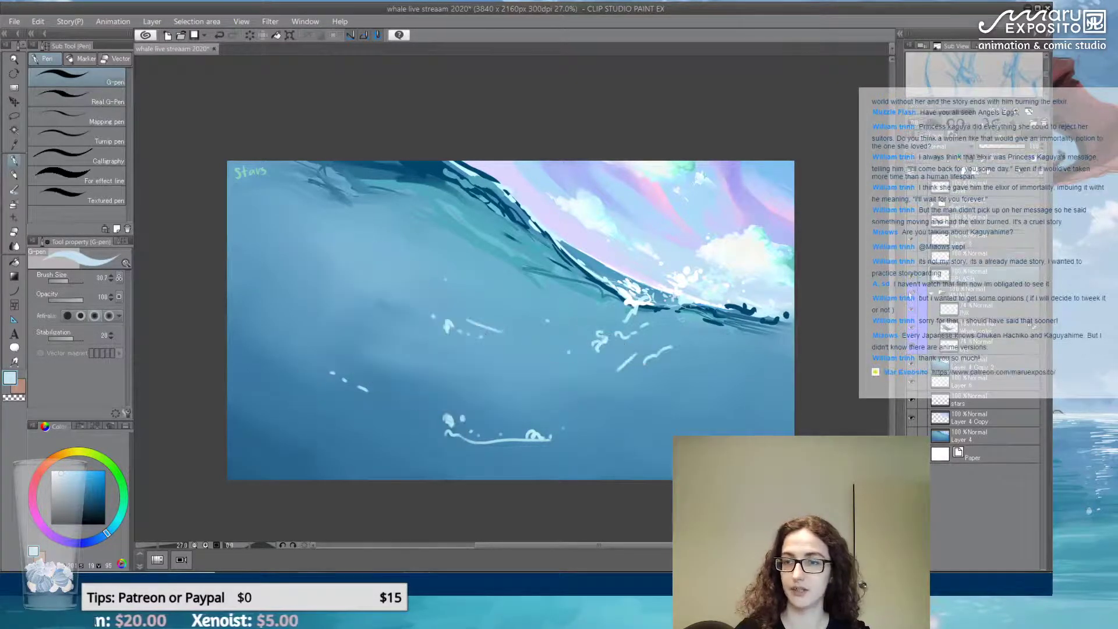
{"action": "key", "text": "ctrl+y"}
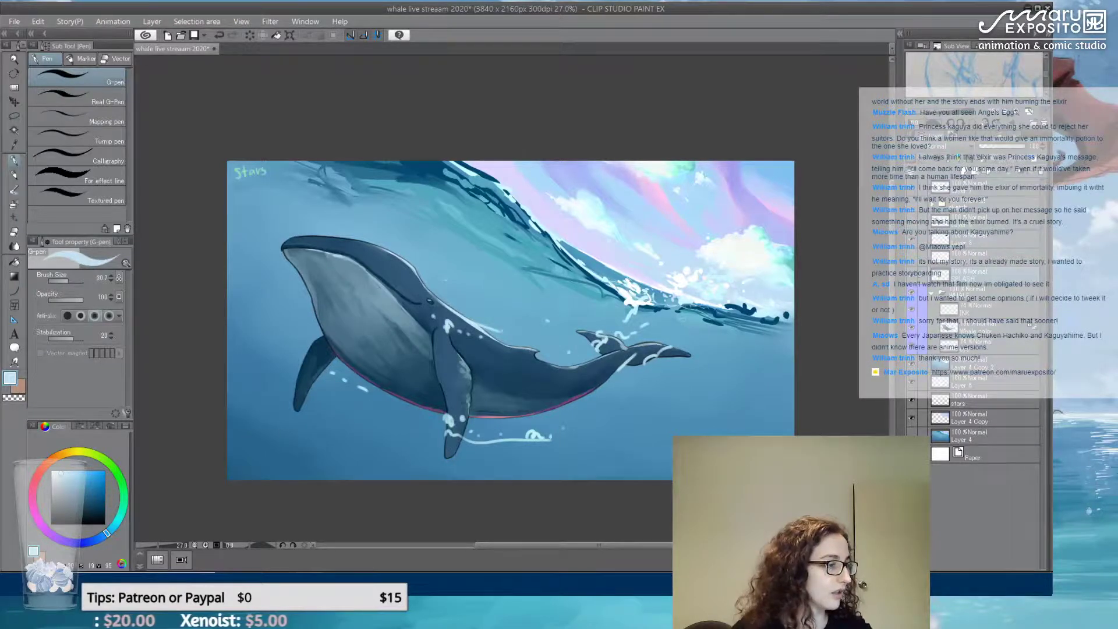